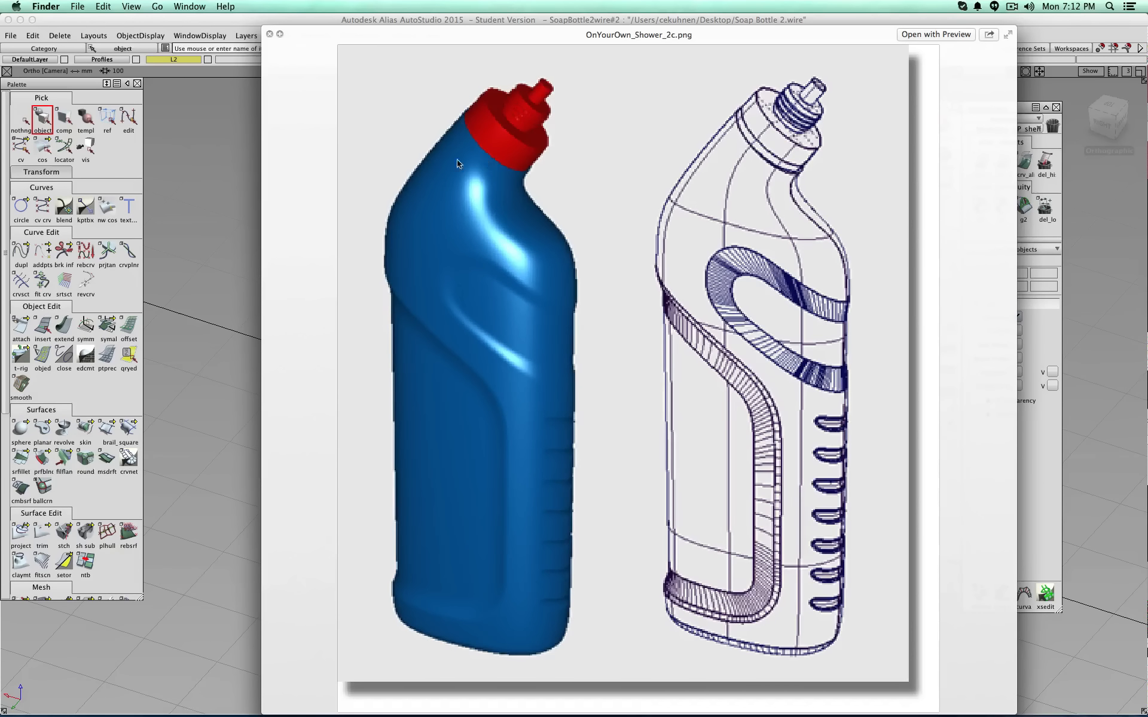
- Close the soap bottle reference image preview and return to the empty modelling view
{"action": "left_click", "coordinate": [219, 272]}
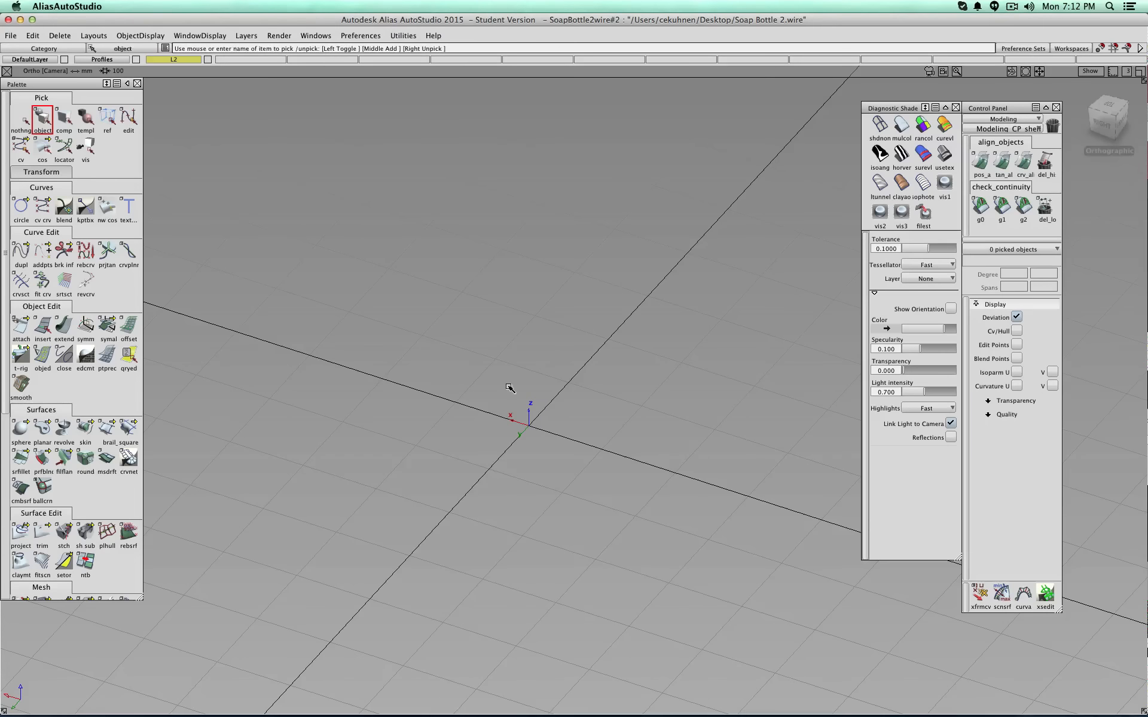
{"action": "scroll", "coordinate": [85, 269], "scroll_direction": "down", "scroll_amount": 6}
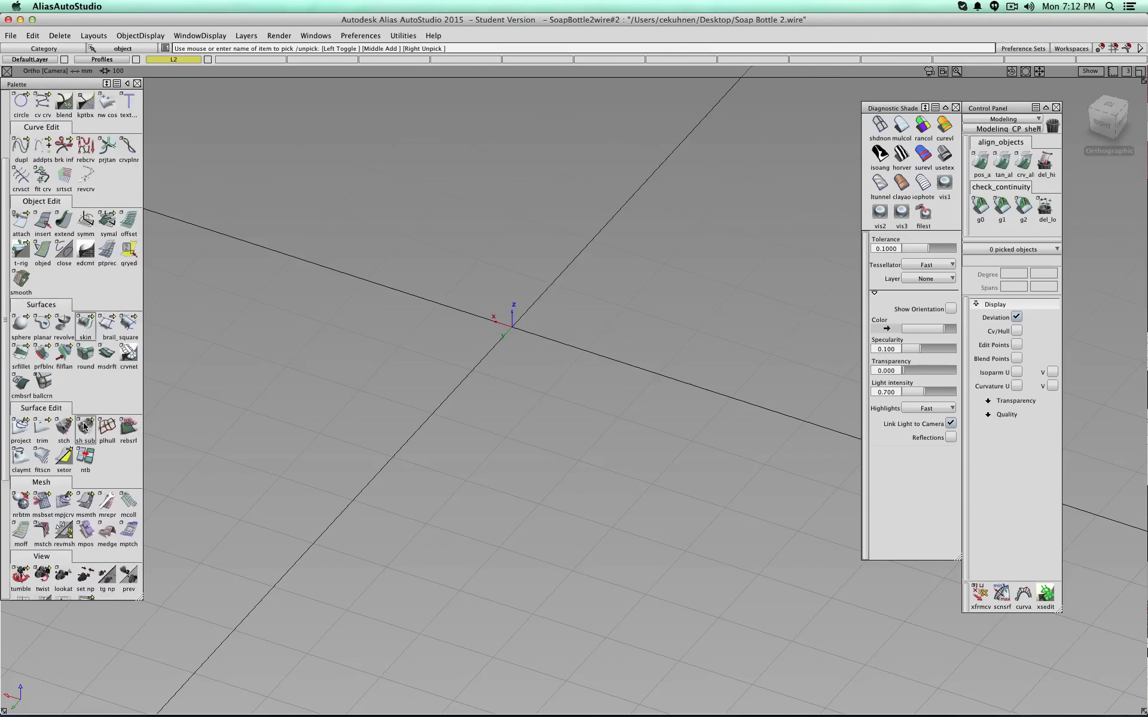
{"action": "scroll", "coordinate": [22, 206], "scroll_direction": "up", "scroll_amount": 6}
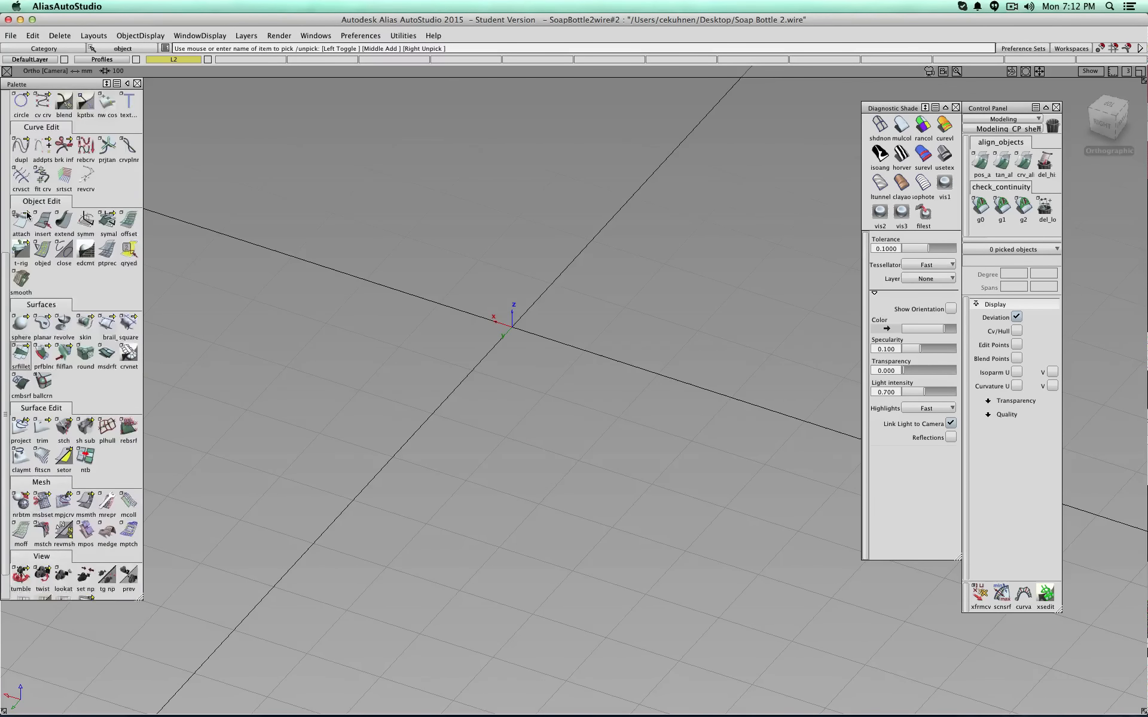
- Configure the Circle tool as non-periodic with a 180-degree sweep angle and degree 6
{"action": "left_click", "coordinate": [21, 206]}
{"action": "double_click", "coordinate": [21, 206]}
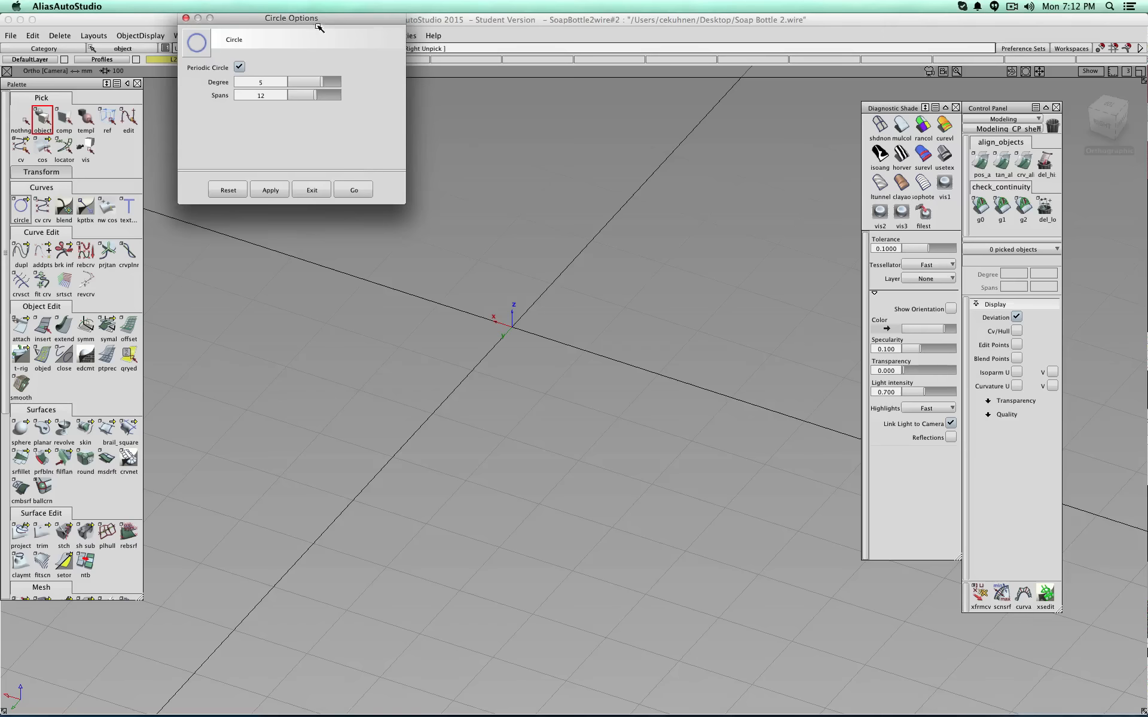
{"action": "left_click_drag", "start_coordinate": [318, 23], "coordinate": [341, 221]}
{"action": "left_click", "coordinate": [262, 265]}
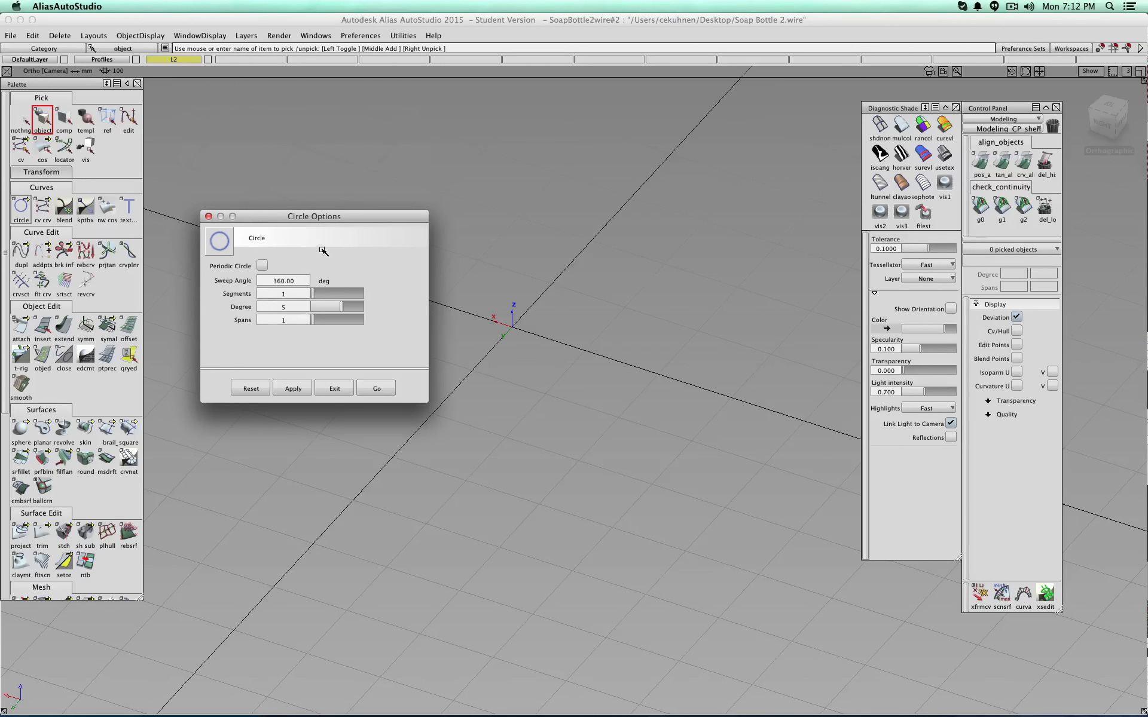
{"action": "double_click", "coordinate": [294, 280]}
{"action": "type", "text": "180"}
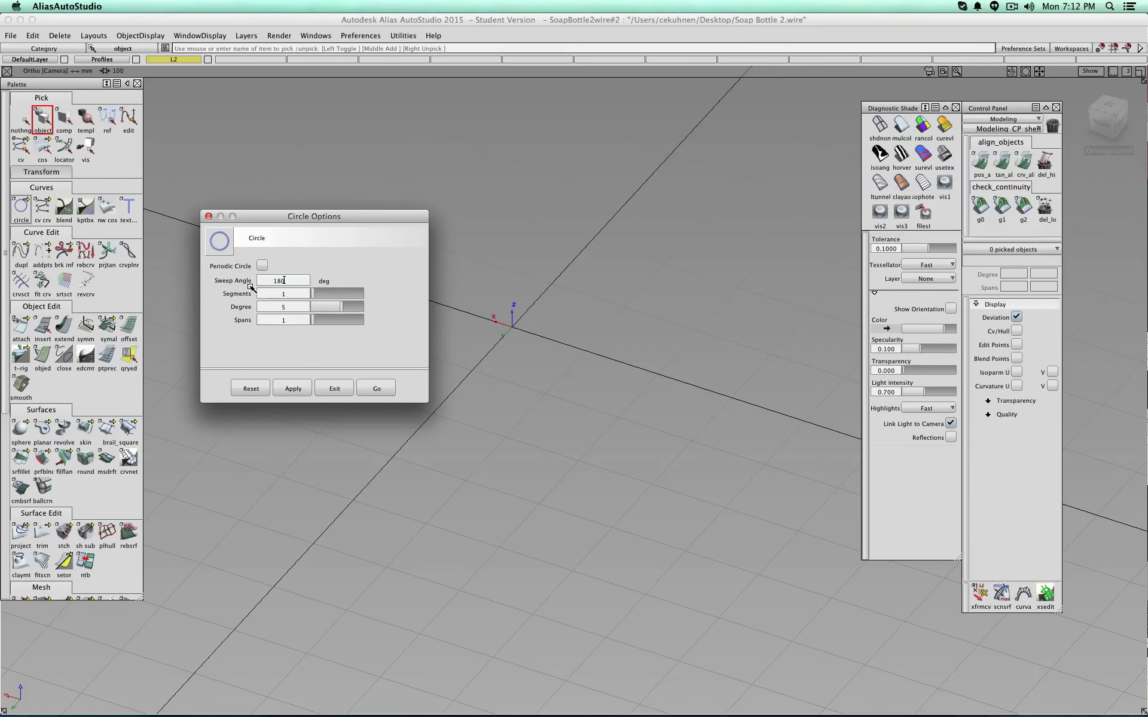
{"action": "left_click", "coordinate": [284, 307]}
{"action": "type", "text": "6"}
{"action": "key", "text": "Tab"}
{"action": "left_click", "coordinate": [383, 388]}
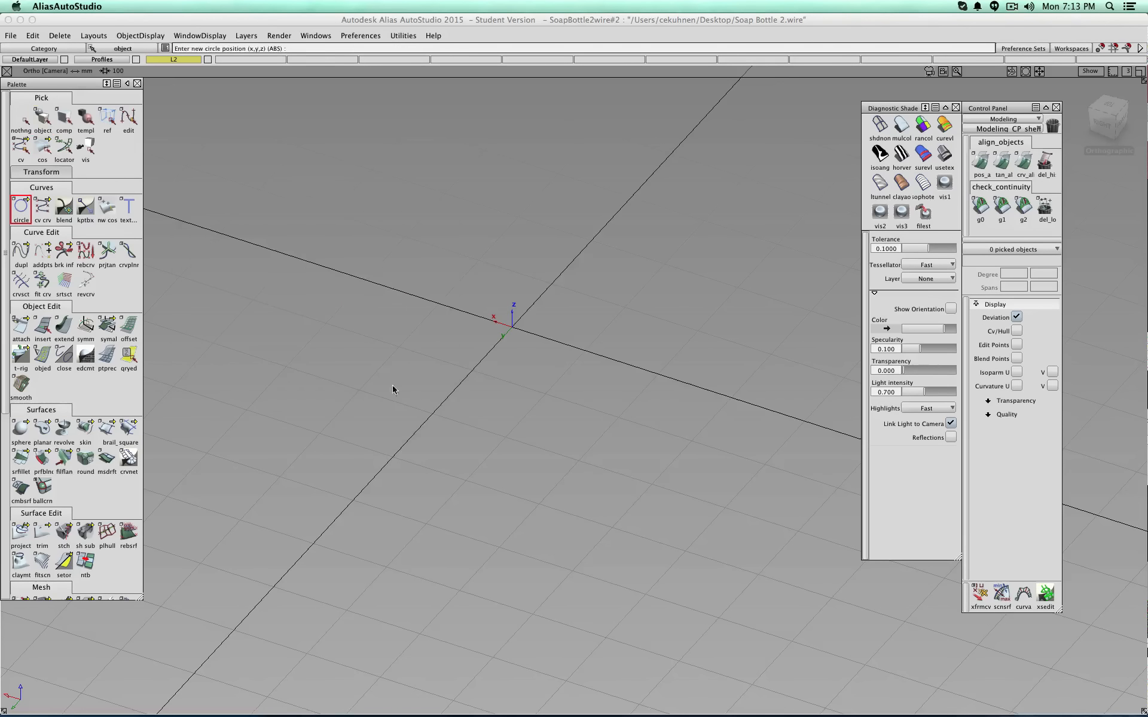
- Place the half circle at the grid origin and assign it to the Profiles layer
{"action": "left_click", "coordinate": [511, 328]}
{"action": "left_click_drag", "start_coordinate": [502, 304], "coordinate": [444, 277], "text": "alt+shift"}
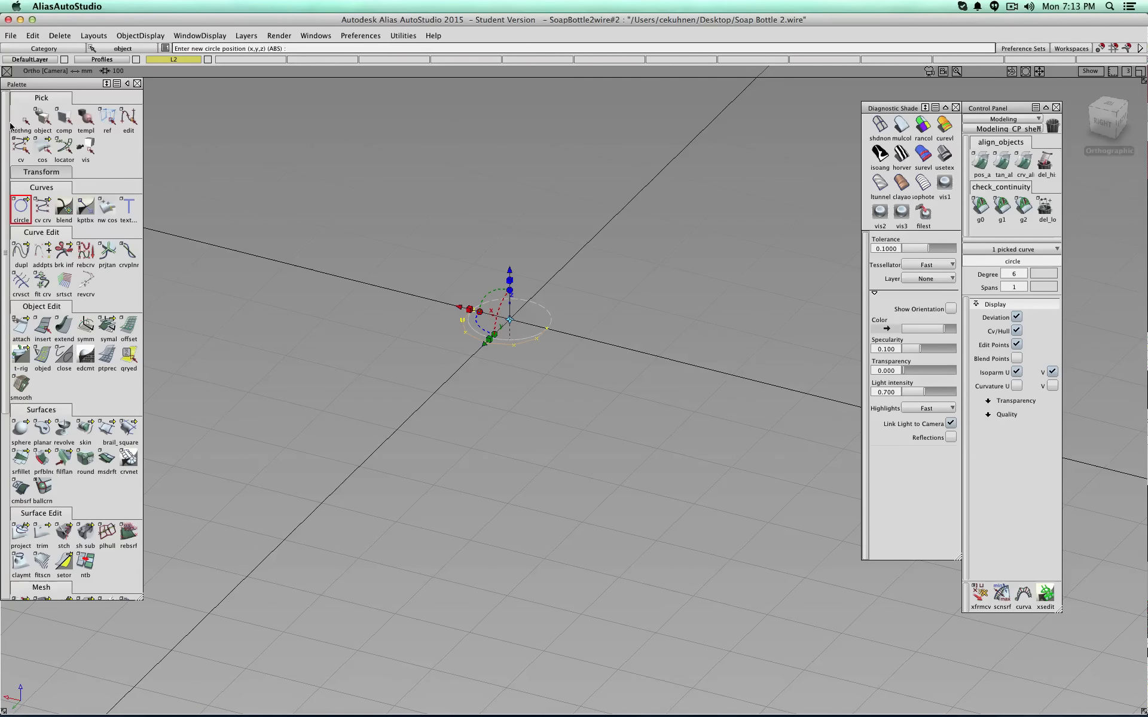
{"action": "left_click", "coordinate": [117, 64]}
{"action": "left_click", "coordinate": [114, 73]}
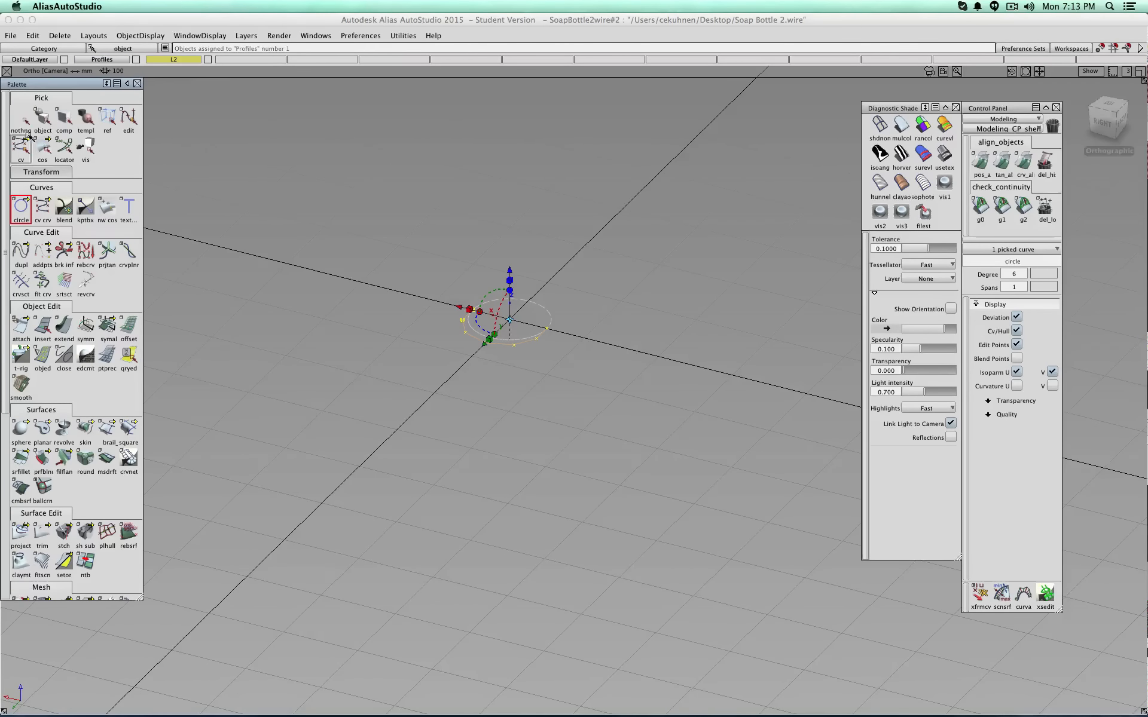
- Deselect the half circle and make Profiles the active layer
{"action": "left_click", "coordinate": [22, 120]}
{"action": "left_click", "coordinate": [116, 59]}
{"action": "left_click_drag", "start_coordinate": [360, 203], "coordinate": [295, 295], "text": "alt+shift"}
{"action": "right_click_drag", "start_coordinate": [551, 310], "coordinate": [323, 299], "text": "alt+shift"}
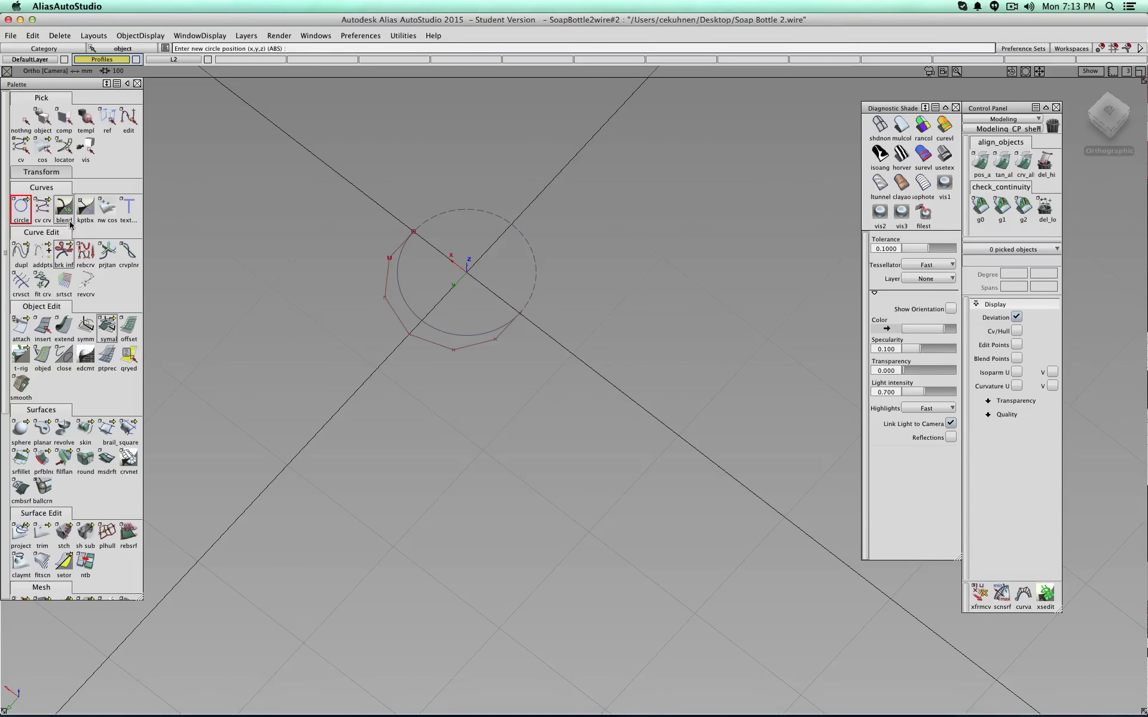
- Review the Circle tool's sweep angle, degree and span settings against the placed half circle
{"action": "double_click", "coordinate": [21, 206]}
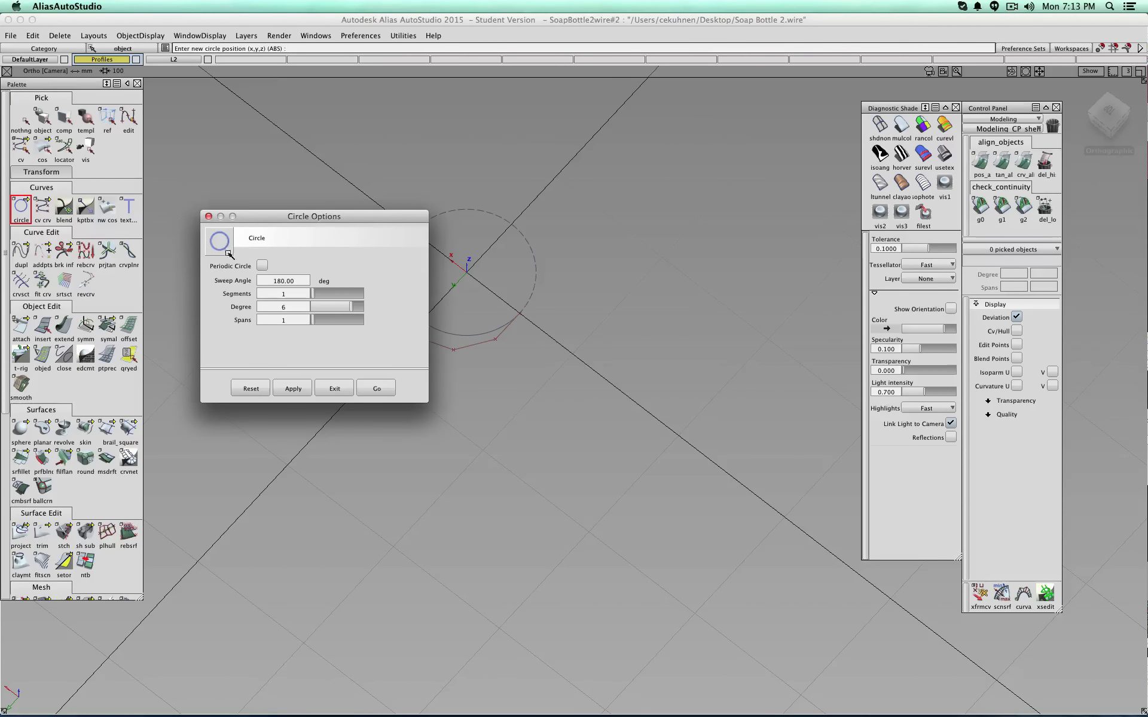
{"action": "left_click_drag", "start_coordinate": [289, 218], "coordinate": [719, 144]}
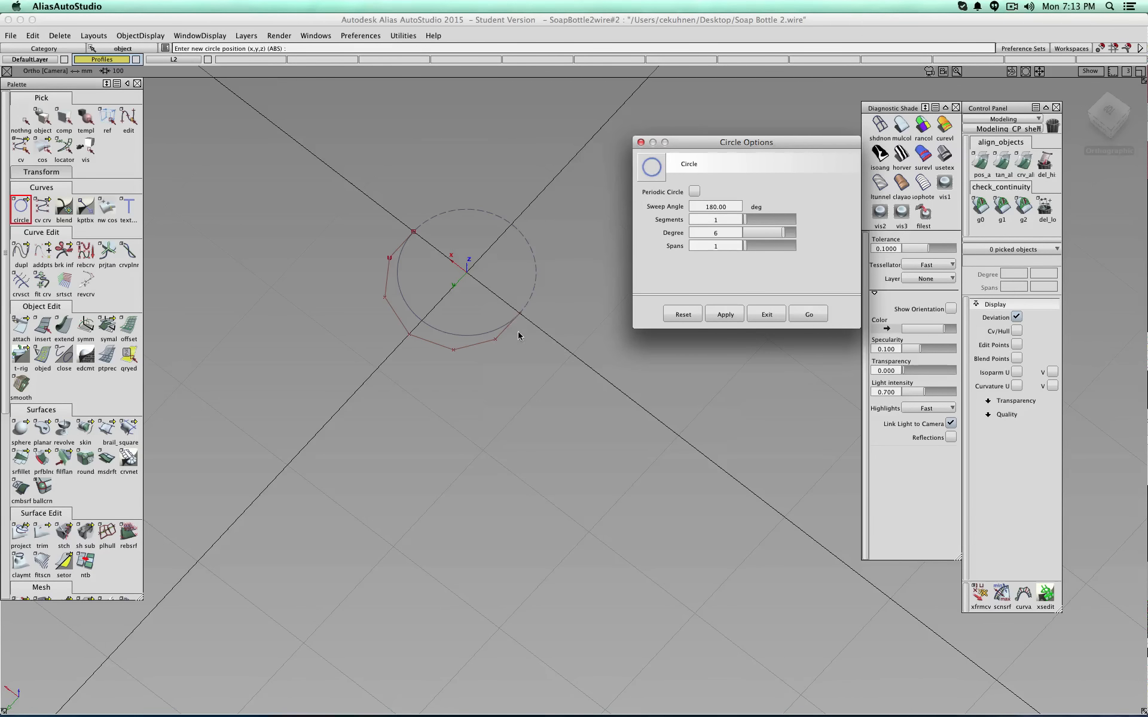
{"action": "left_click", "coordinate": [768, 315]}
- Scale the half circle in the top view into a wide half ellipse, stretching it strongly along X and slightly along Y
{"action": "scroll", "coordinate": [577, 401], "scroll_direction": "down", "scroll_amount": 2}
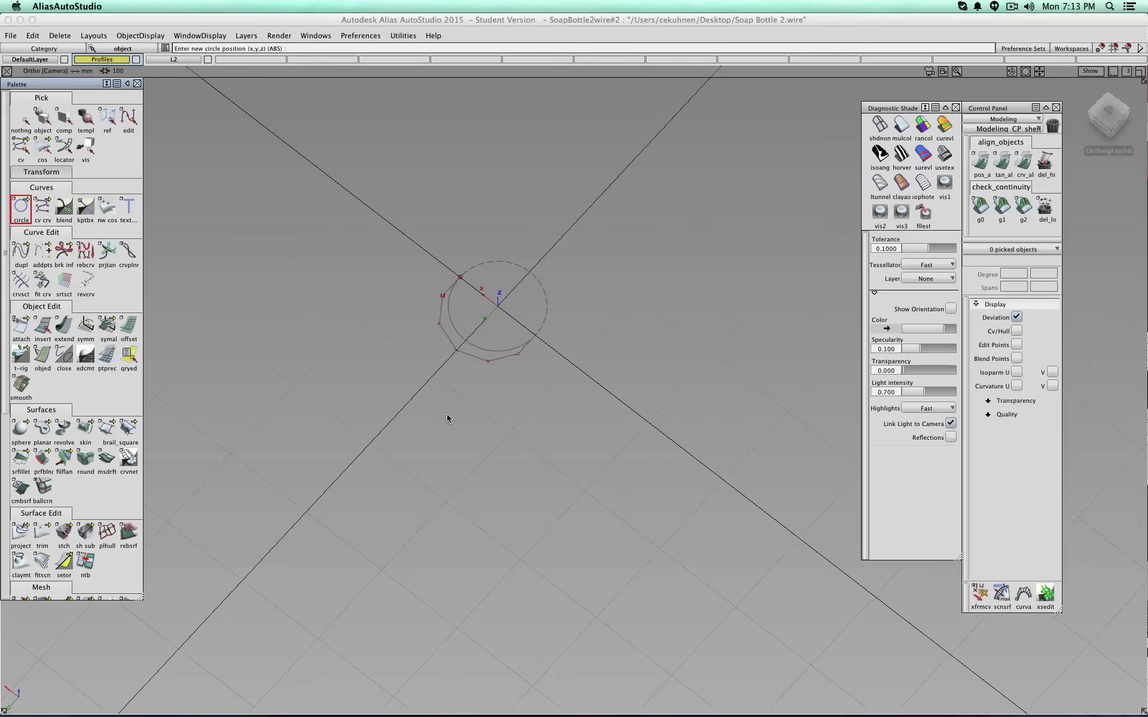
{"action": "left_click_drag", "start_coordinate": [447, 419], "coordinate": [618, 412], "text": "alt+shift"}
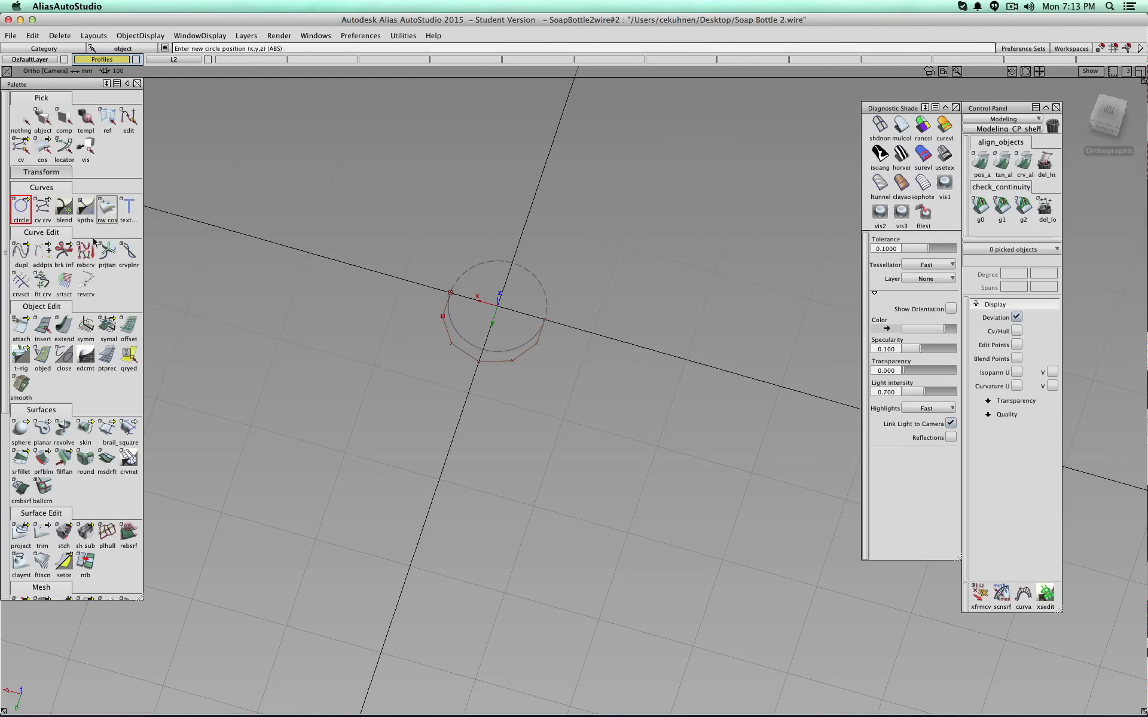
{"action": "left_click", "coordinate": [41, 173]}
{"action": "left_click", "coordinate": [20, 192]}
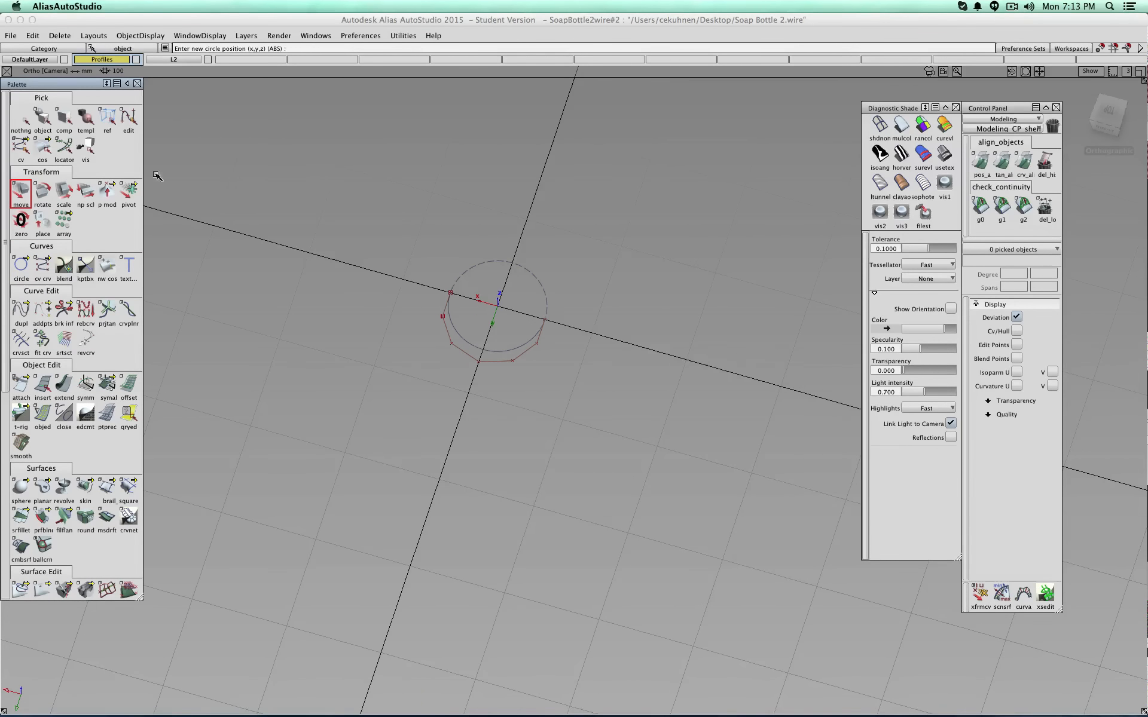
{"action": "left_click", "coordinate": [270, 188], "text": "ctrl+shift"}
{"action": "left_click_drag", "start_coordinate": [271, 187], "coordinate": [235, 200], "text": "ctrl+shift"}
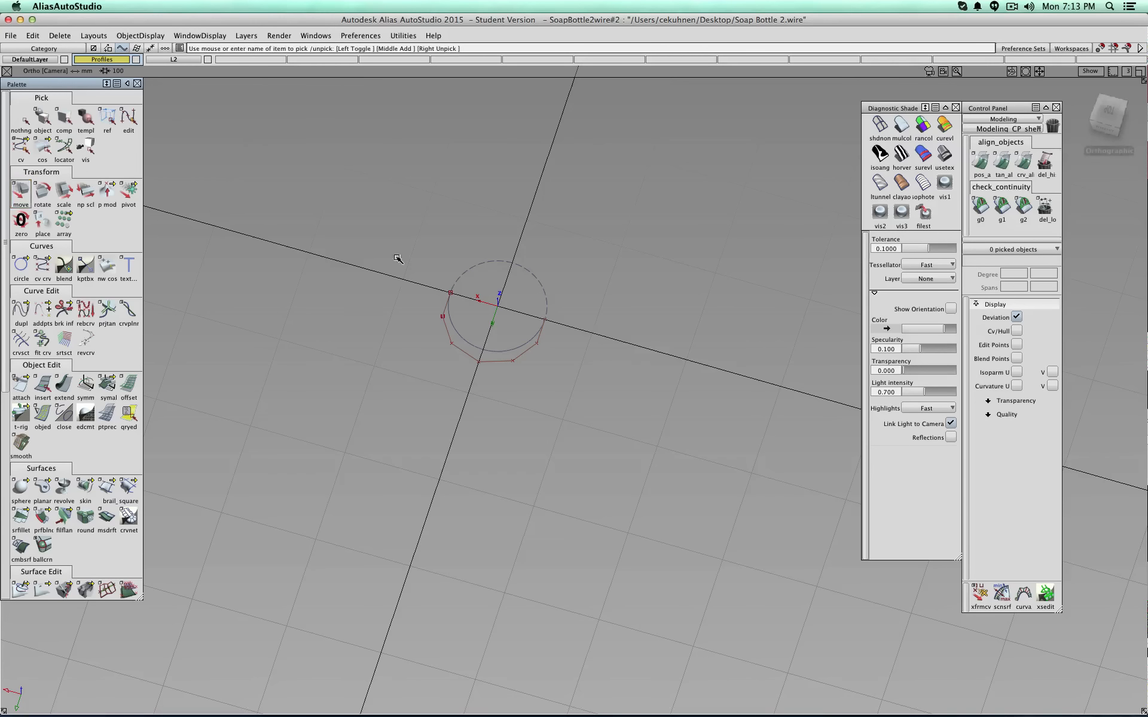
{"action": "left_click", "coordinate": [453, 317]}
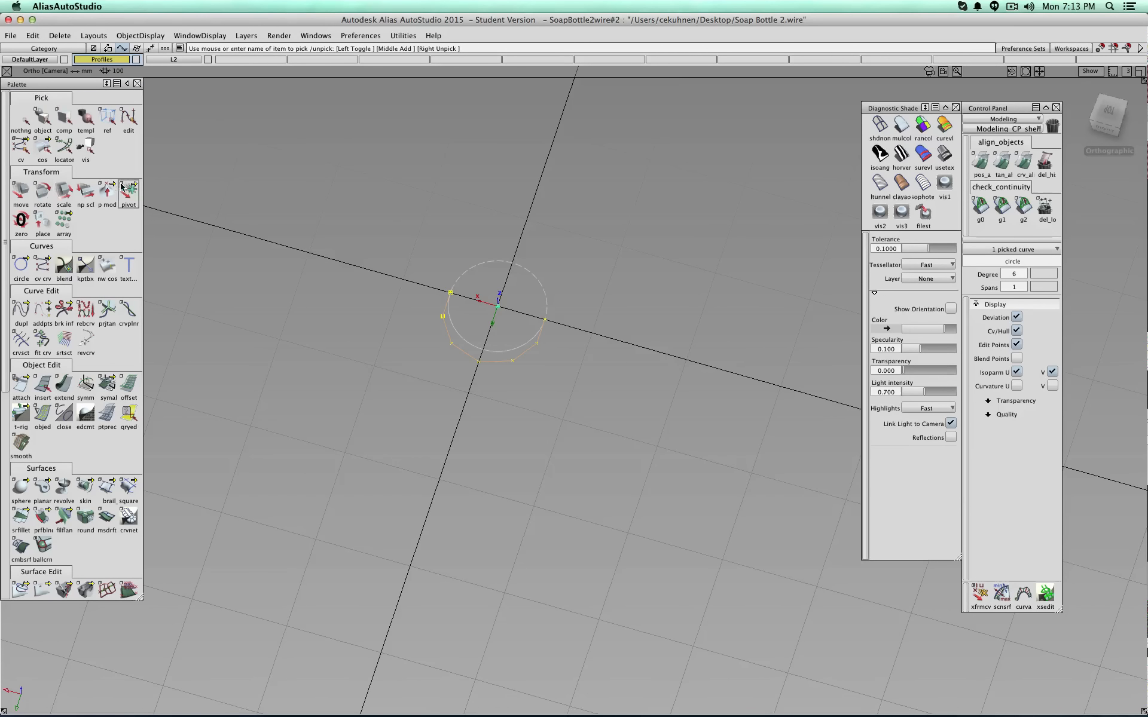
{"action": "left_click", "coordinate": [29, 198]}
{"action": "left_click", "coordinate": [64, 191]}
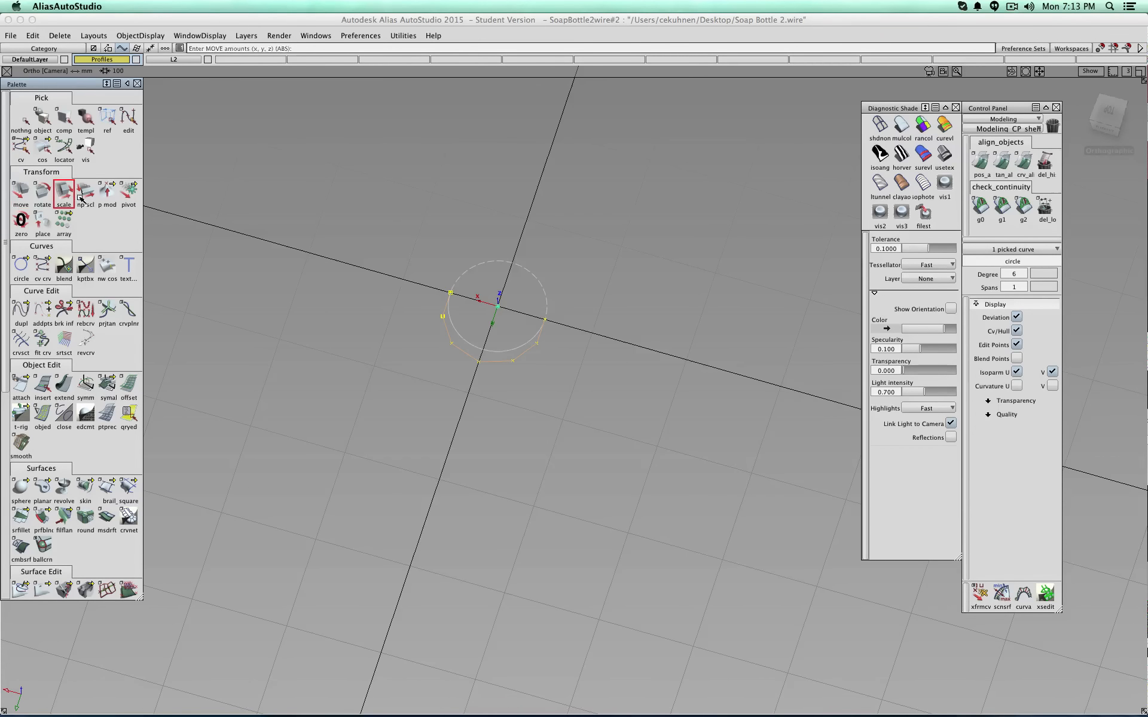
{"action": "left_click", "coordinate": [1103, 110]}
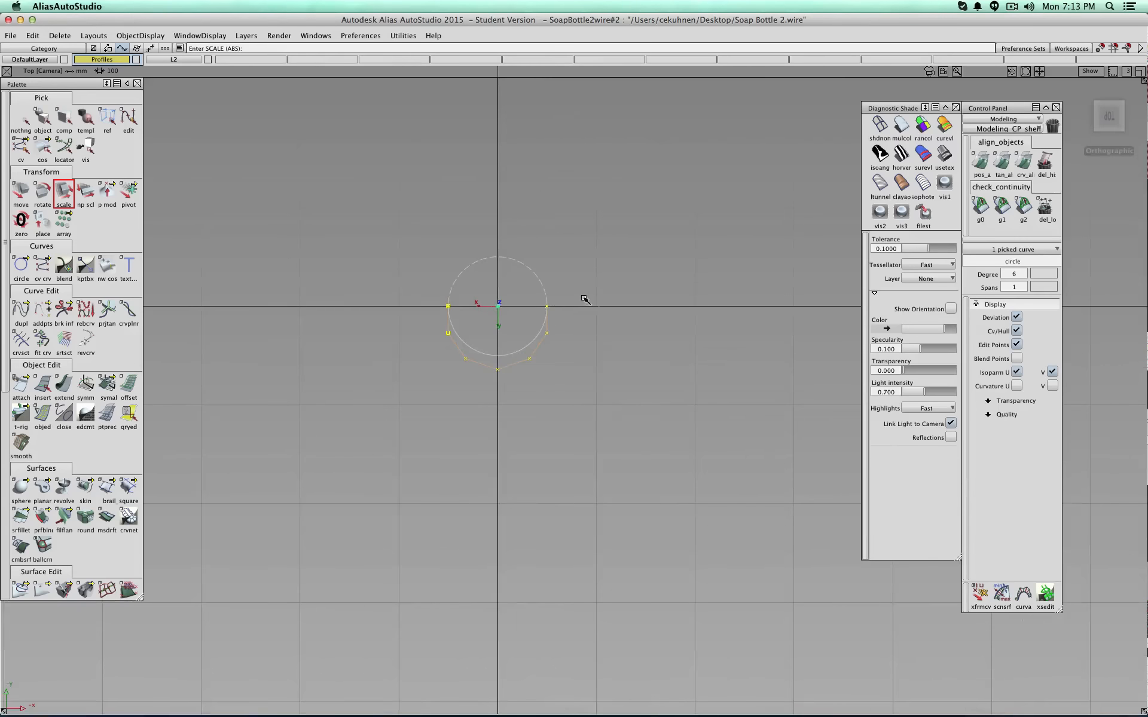
{"action": "left_click_drag", "start_coordinate": [566, 297], "coordinate": [710, 259]}
{"action": "middle_click_drag", "start_coordinate": [710, 258], "coordinate": [753, 245]}
{"action": "left_click_drag", "start_coordinate": [753, 245], "coordinate": [775, 244]}
- Move the half ellipse's middle CV inward until it lines up with its two neighbouring CVs, flattening the curve's front
{"action": "left_click", "coordinate": [21, 191]}
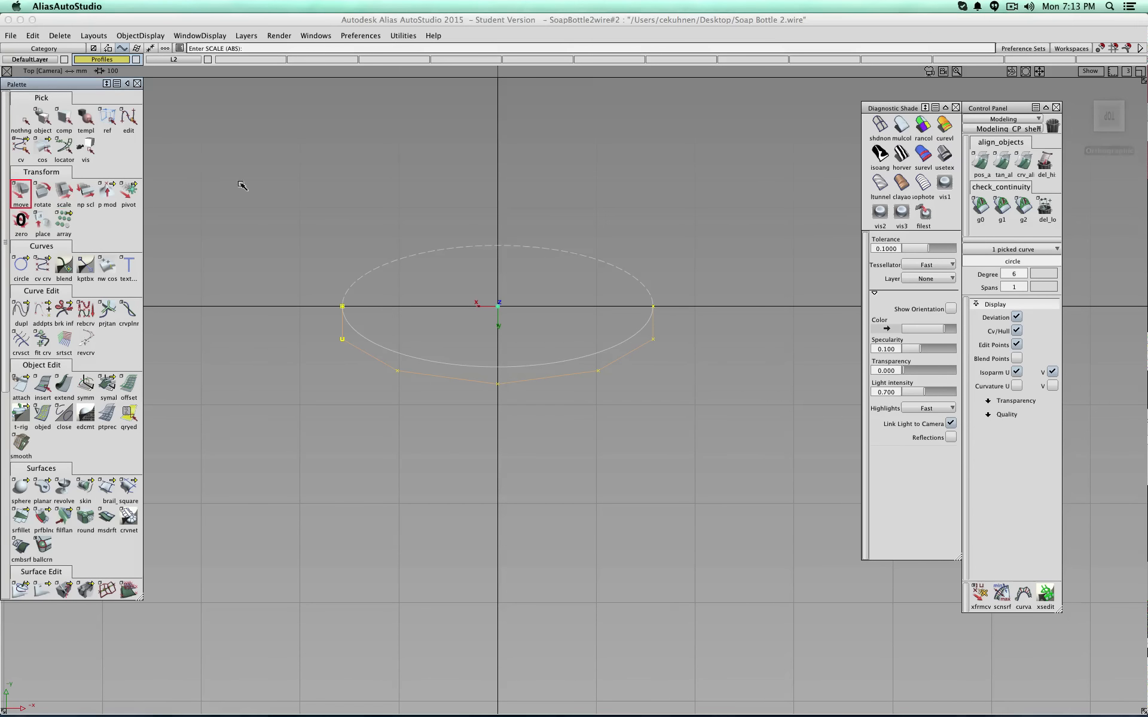
{"action": "left_click_drag", "start_coordinate": [271, 172], "coordinate": [271, 158], "text": "ctrl+shift"}
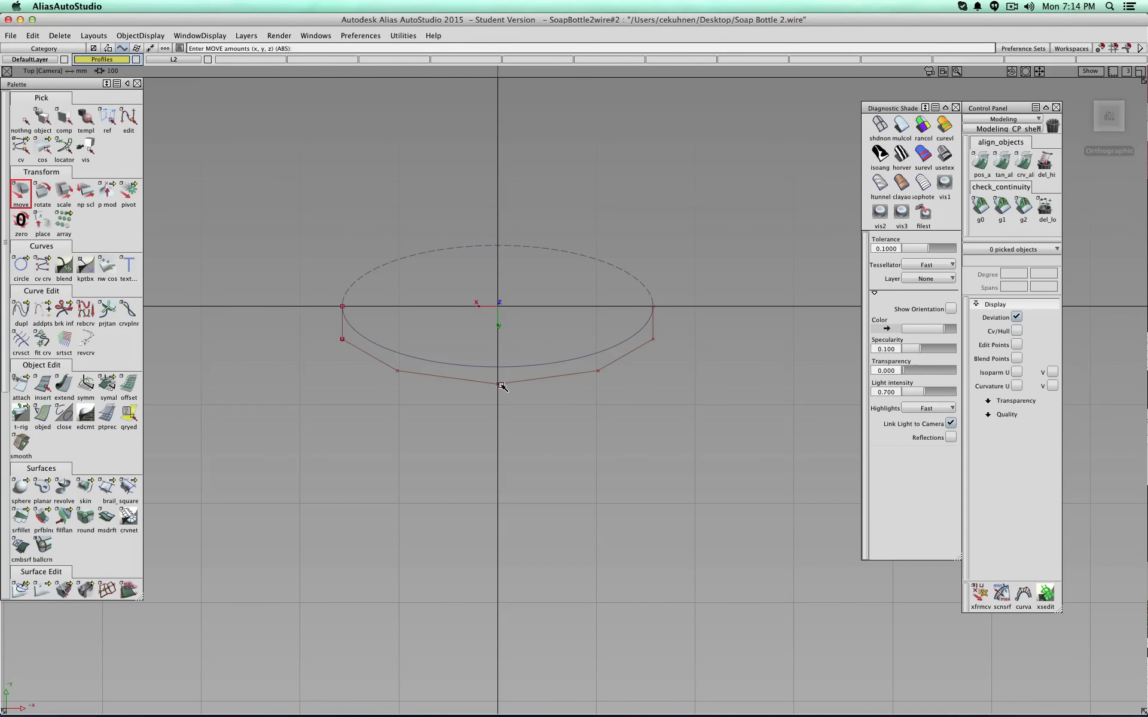
{"action": "left_click", "coordinate": [499, 384]}
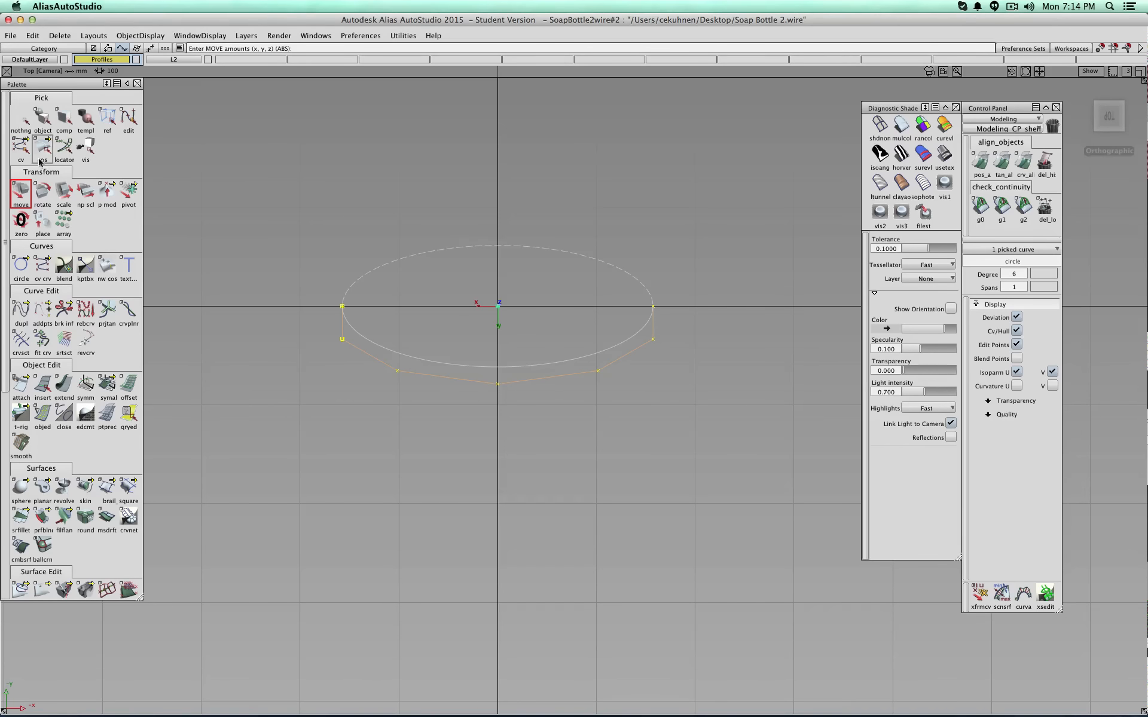
{"action": "left_click", "coordinate": [21, 147]}
{"action": "left_click_drag", "start_coordinate": [407, 413], "coordinate": [407, 410], "text": "ctrl+shift"}
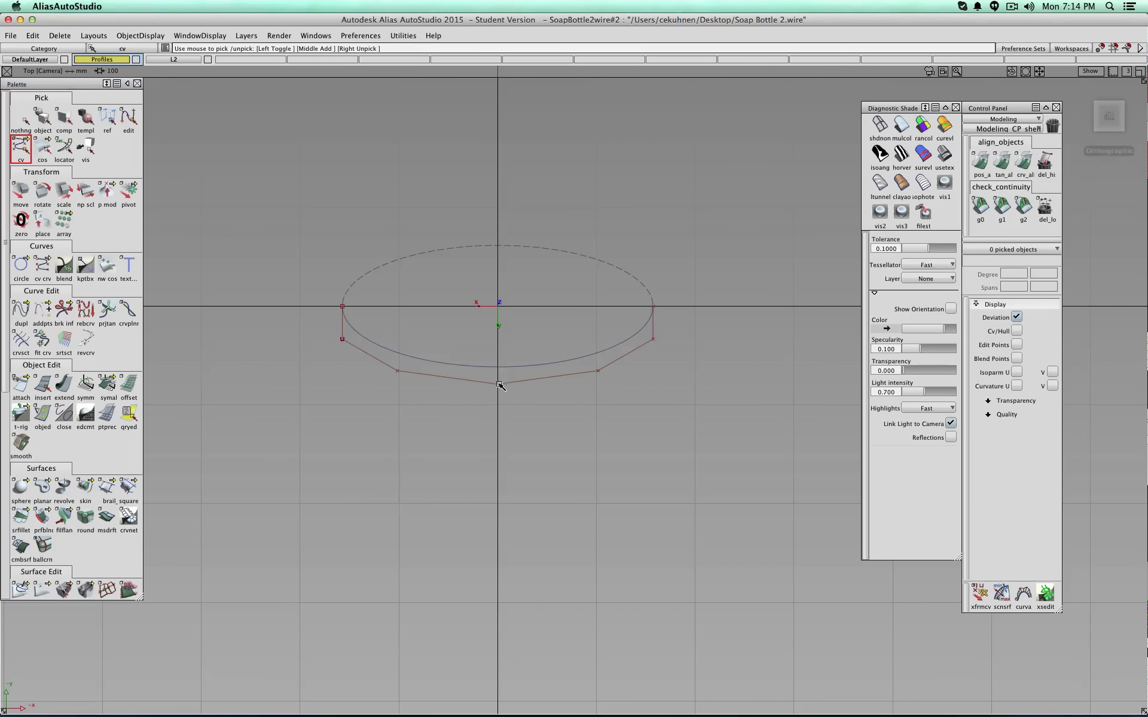
{"action": "left_click", "coordinate": [499, 385]}
{"action": "middle_click_drag", "start_coordinate": [475, 399], "coordinate": [476, 383], "text": "ctrl+shift"}
{"action": "right_click_drag", "start_coordinate": [476, 389], "coordinate": [465, 361]}
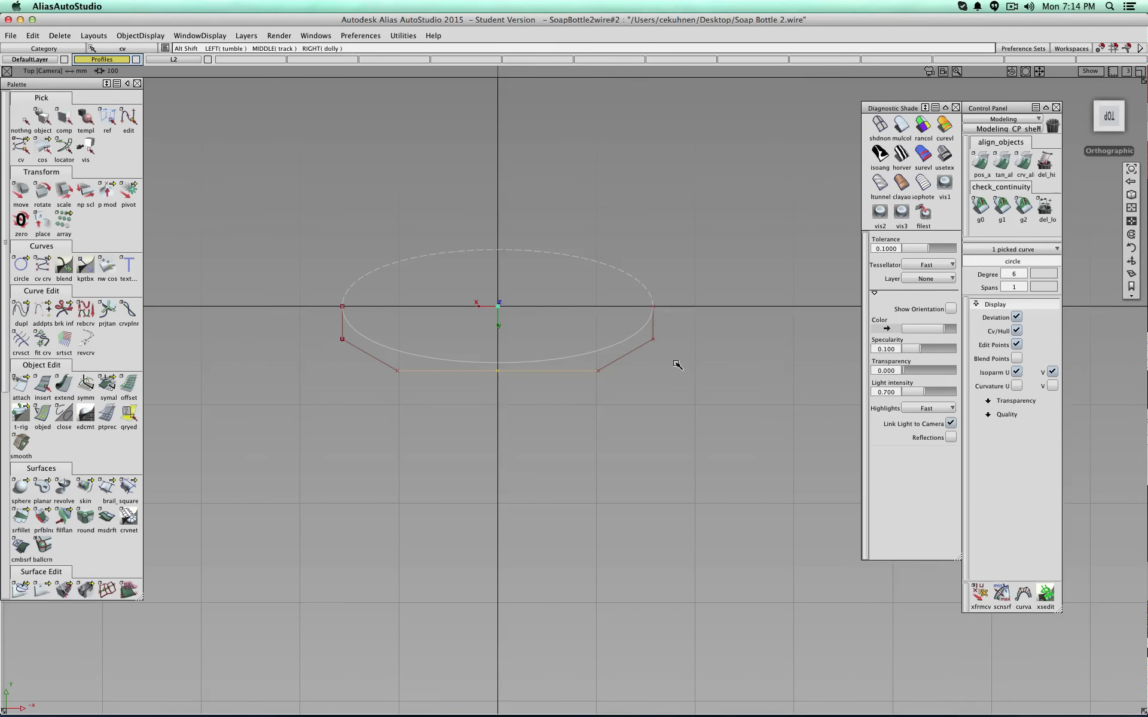
{"action": "left_click_drag", "start_coordinate": [679, 362], "coordinate": [367, 231], "text": "alt+shift"}
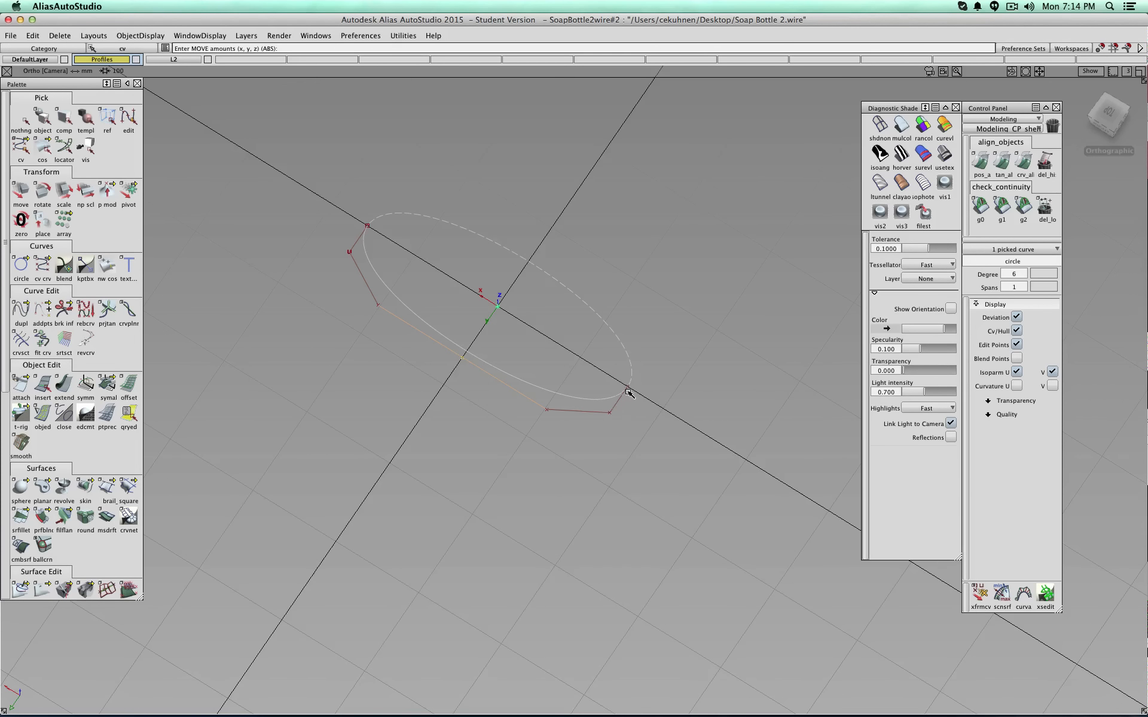
{"action": "left_click_drag", "start_coordinate": [609, 416], "coordinate": [607, 411], "text": "ctrl+shift"}
{"action": "left_click", "coordinate": [608, 414]}
{"action": "left_click", "coordinate": [628, 387]}
{"action": "left_click_drag", "start_coordinate": [470, 478], "coordinate": [470, 446], "text": "ctrl+shift"}
- Apply Symmetry Plane Align with Project For Position to both ends of the half ellipse, accepting the removal of its construction history
{"action": "left_click_drag", "start_coordinate": [533, 497], "coordinate": [490, 402], "text": "alt+shift"}
{"action": "middle_click_drag", "start_coordinate": [482, 403], "coordinate": [517, 476], "text": "alt+shift"}
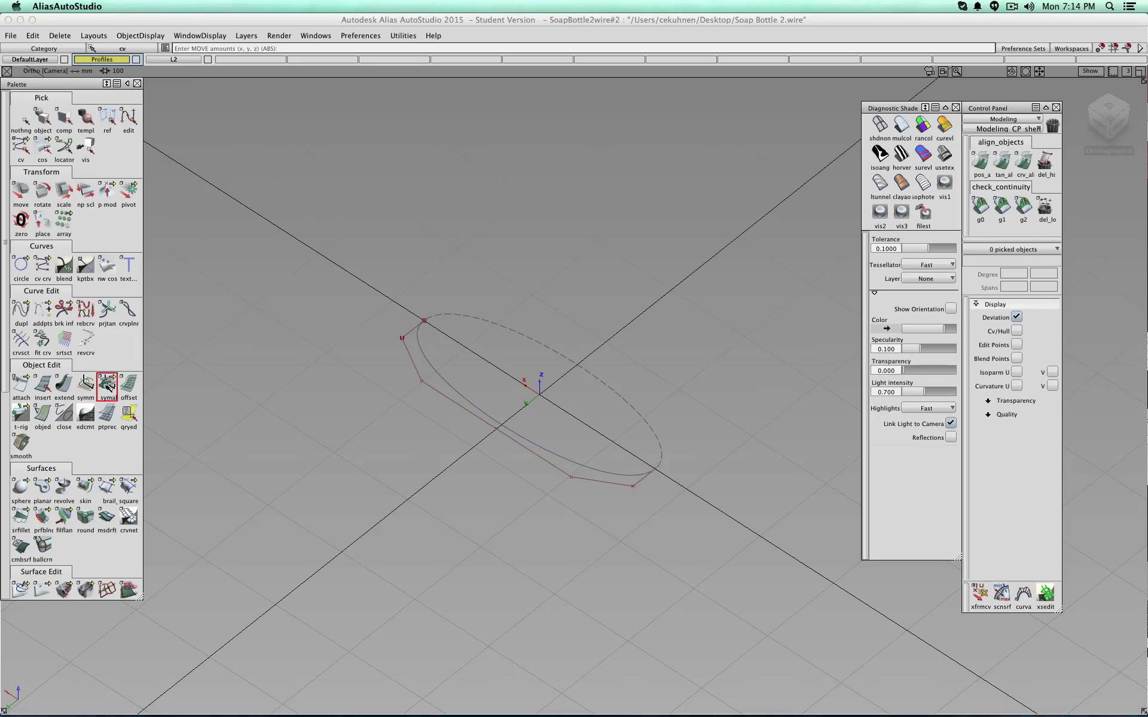
{"action": "double_click", "coordinate": [107, 386]}
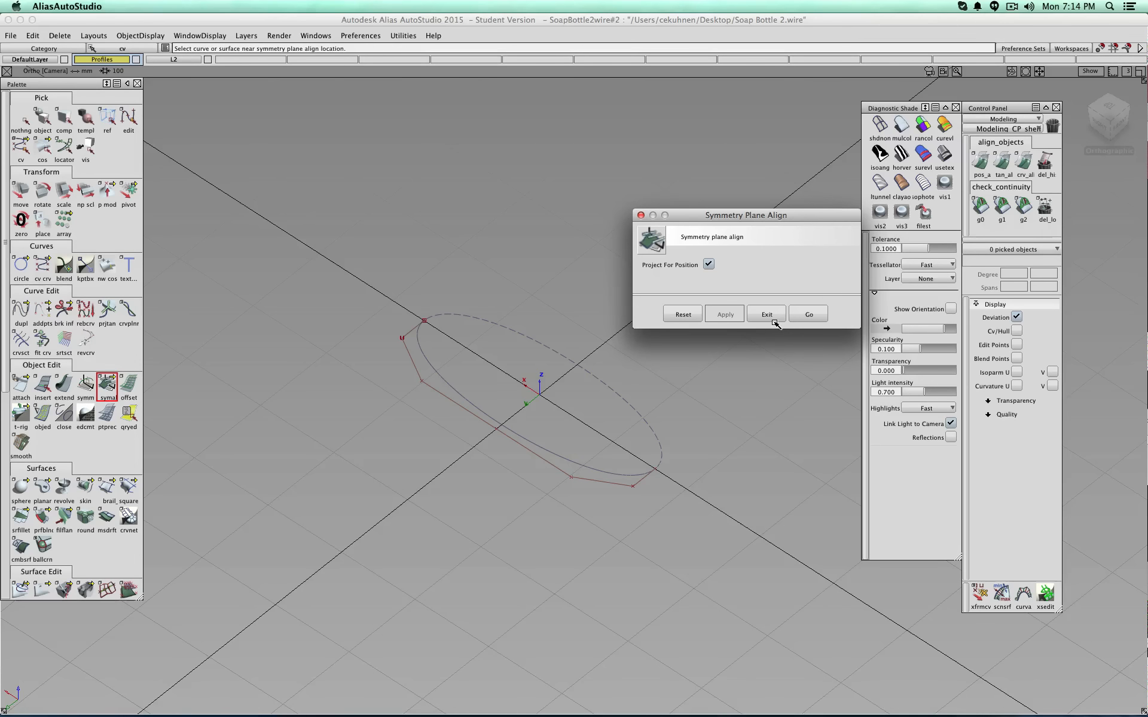
{"action": "left_click", "coordinate": [818, 315]}
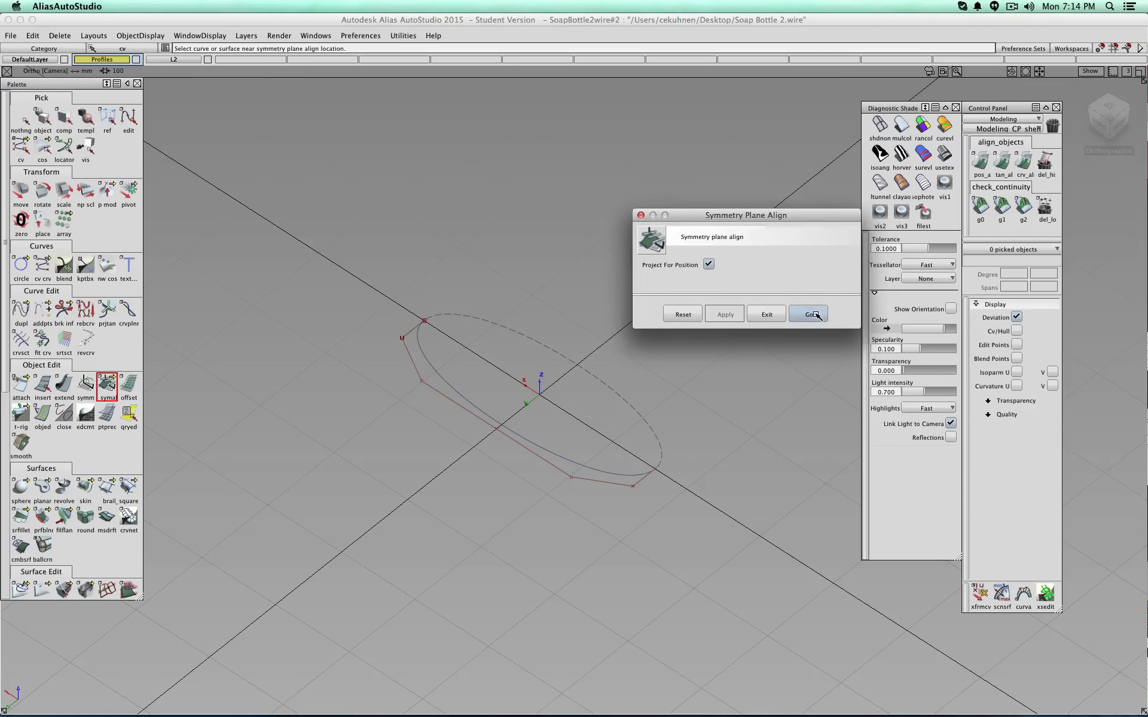
{"action": "left_click", "coordinate": [421, 329]}
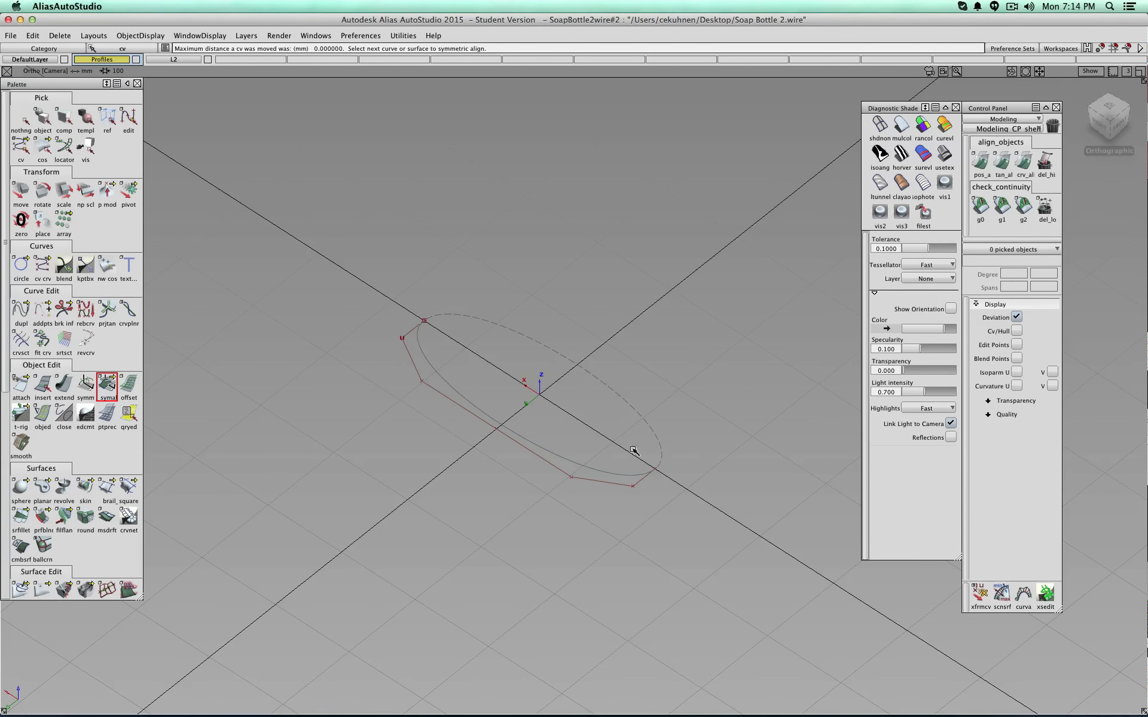
{"action": "left_click", "coordinate": [649, 476]}
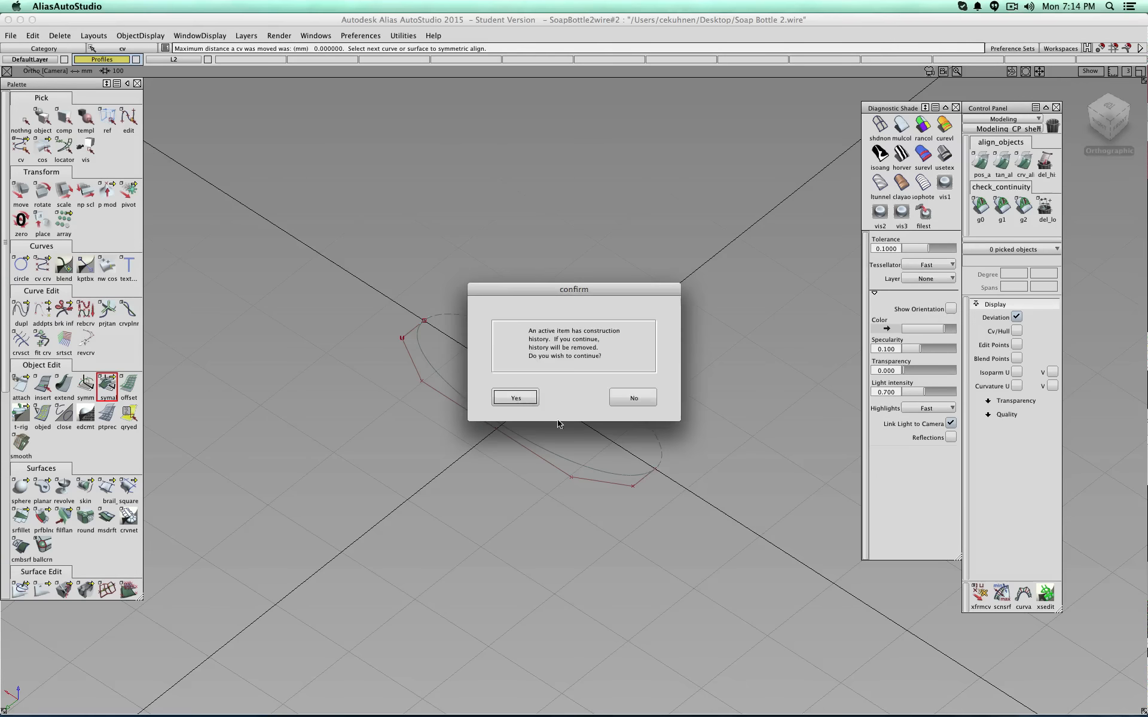
{"action": "left_click", "coordinate": [522, 402]}
{"action": "left_click", "coordinate": [419, 331]}
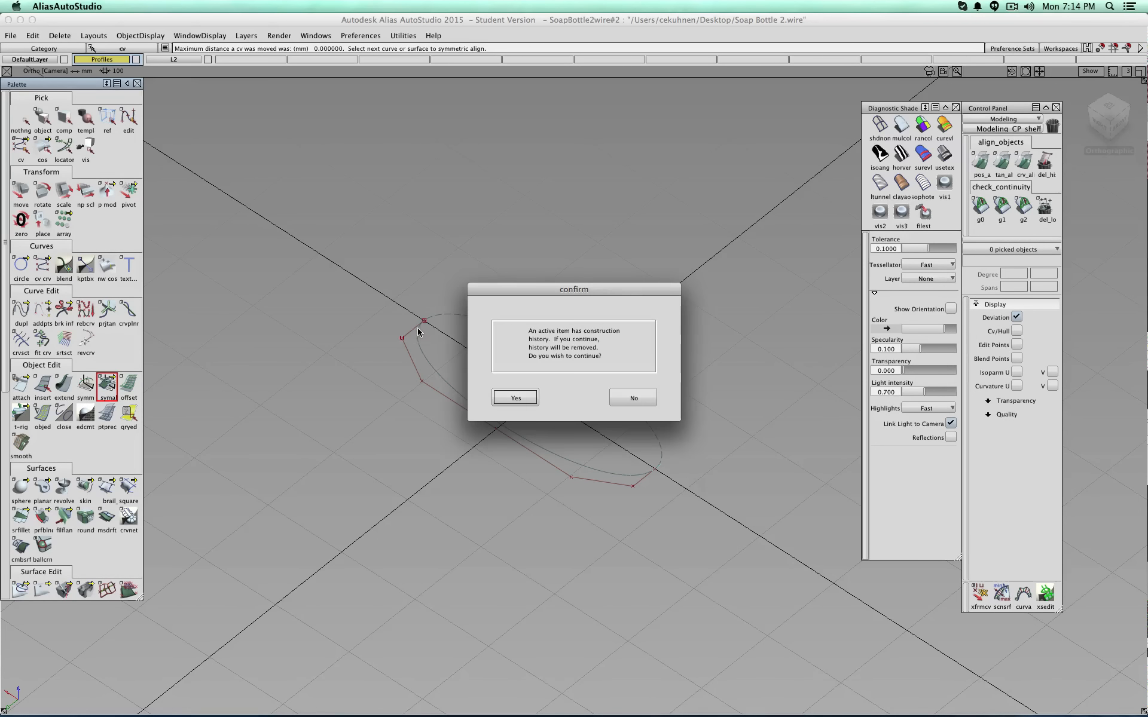
{"action": "left_click", "coordinate": [514, 397]}
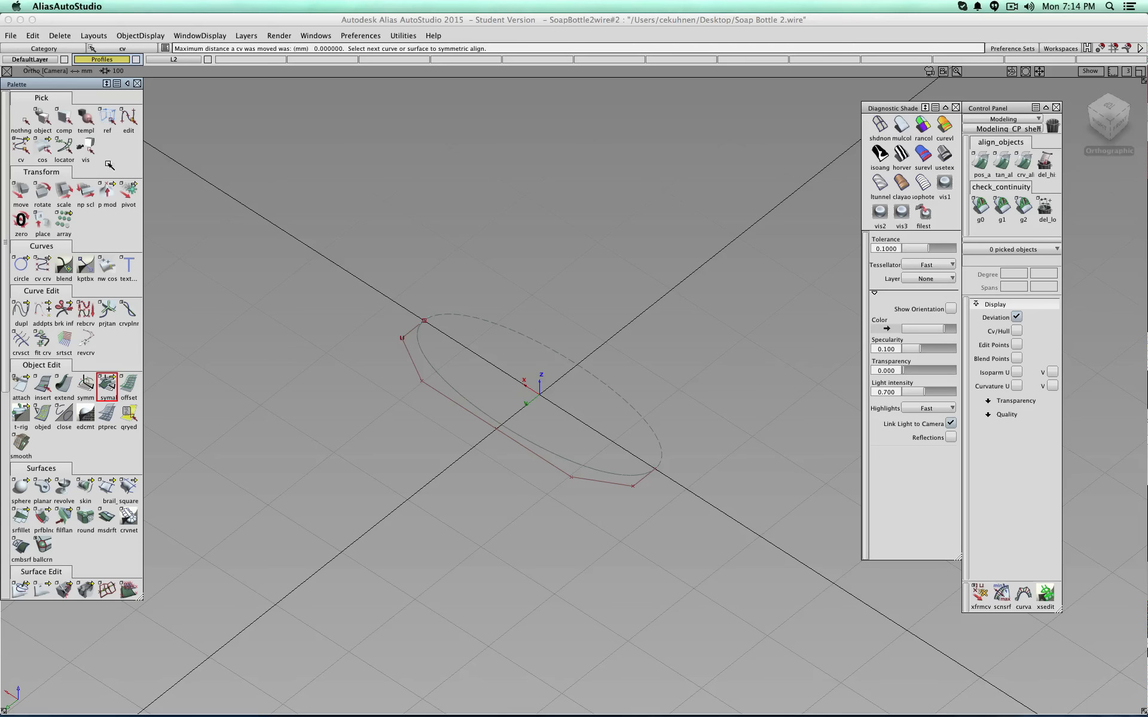
- Try moving the half ellipse's CVs at one end inward, and undo the moves
{"action": "left_click", "coordinate": [21, 146]}
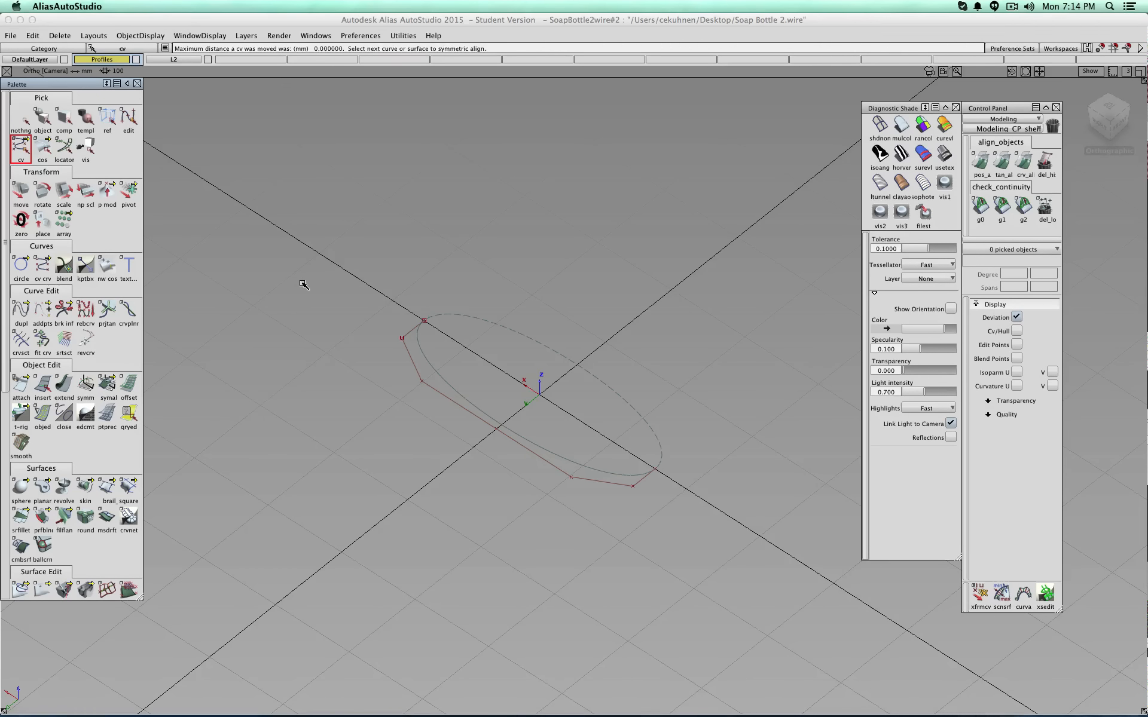
{"action": "left_click_drag", "start_coordinate": [304, 285], "coordinate": [307, 256], "text": "ctrl+shift"}
{"action": "left_click", "coordinate": [402, 341]}
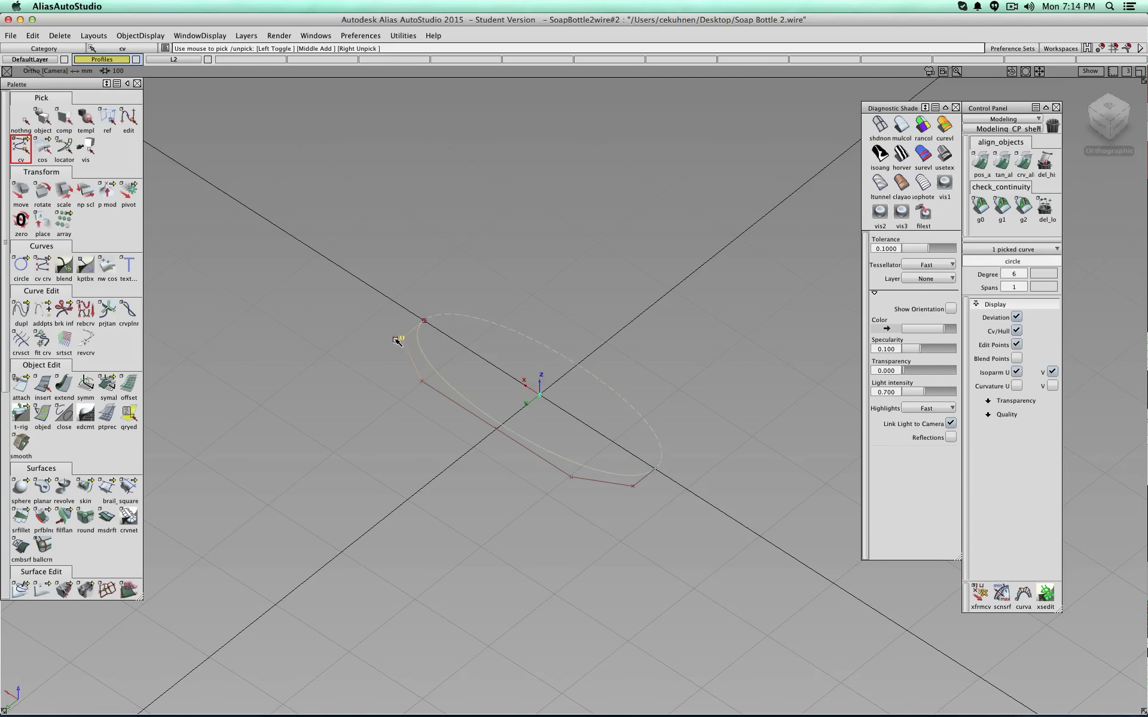
{"action": "left_click_drag", "start_coordinate": [313, 350], "coordinate": [350, 360], "text": "ctrl+shift"}
{"action": "key", "text": "super+z"}
{"action": "key", "text": "super+z"}
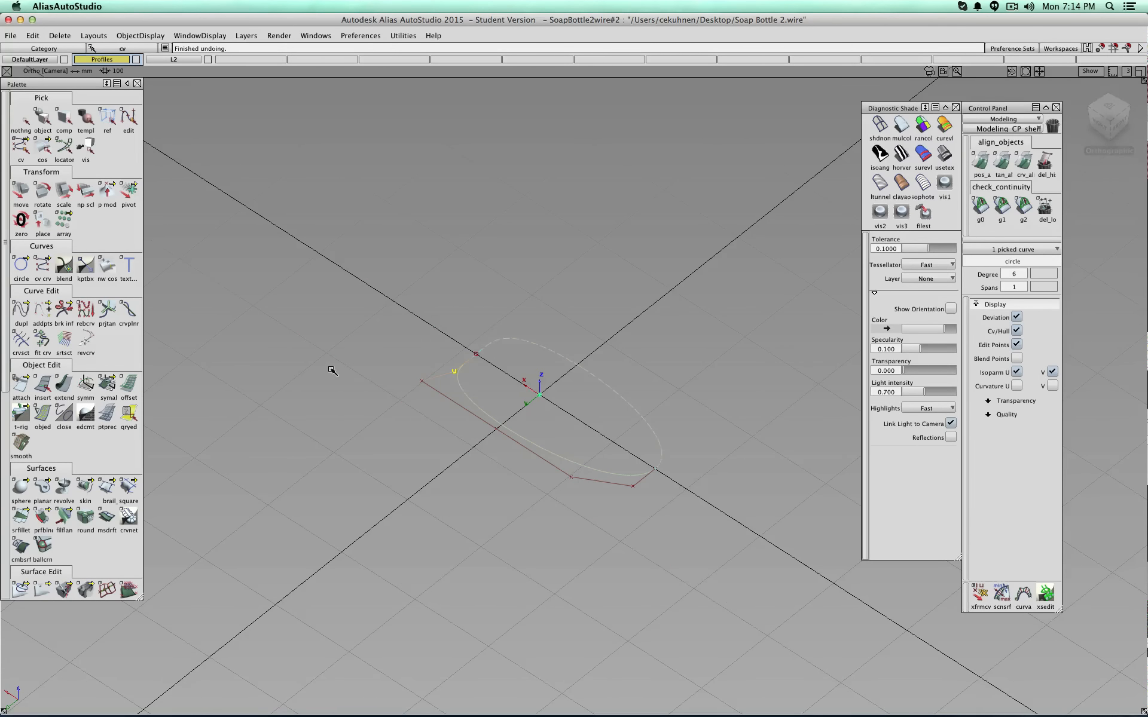
{"action": "key", "text": "super+z"}
- Paste a copy of the half ellipse, try rotating it, and undo the rotation
{"action": "left_click", "coordinate": [21, 120]}
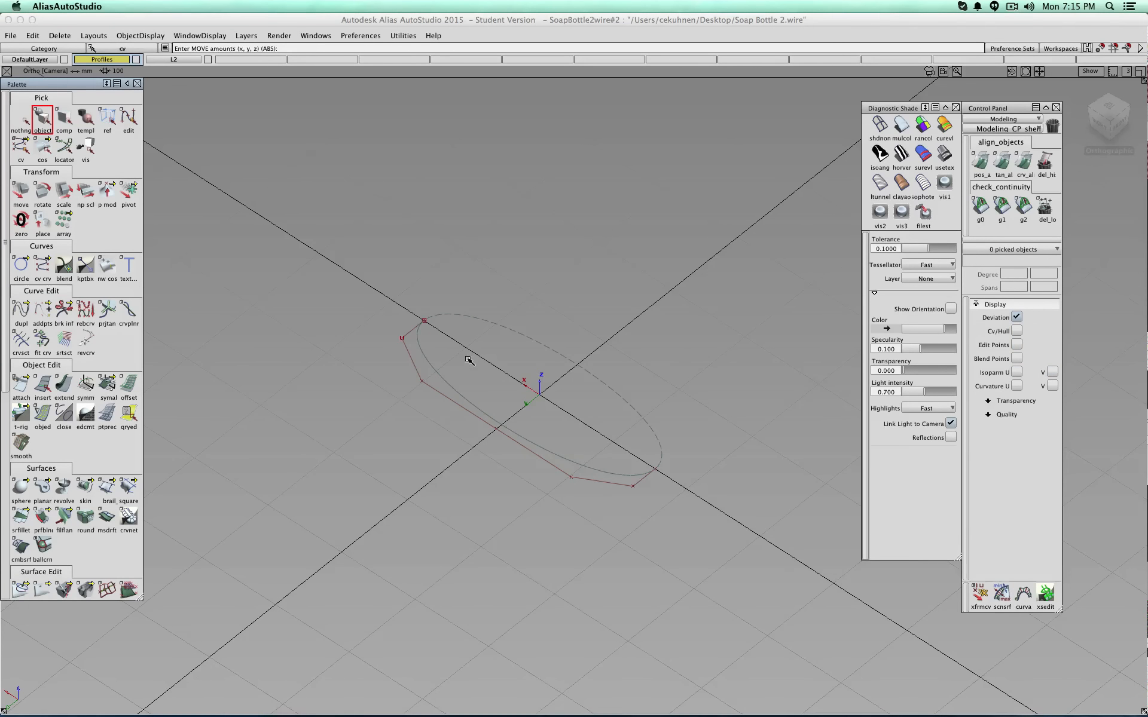
{"action": "right_click_drag", "start_coordinate": [407, 365], "coordinate": [579, 309], "text": "alt+shift"}
{"action": "left_click", "coordinate": [526, 426]}
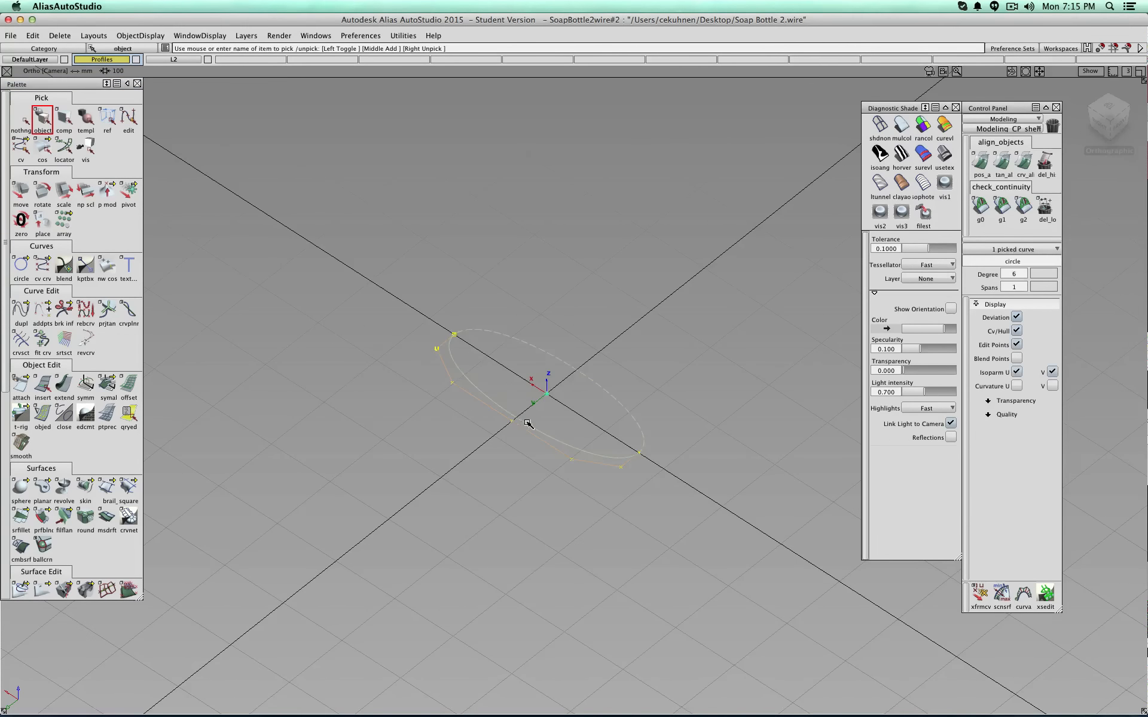
{"action": "left_click_drag", "start_coordinate": [638, 341], "coordinate": [666, 313], "text": "alt+shift"}
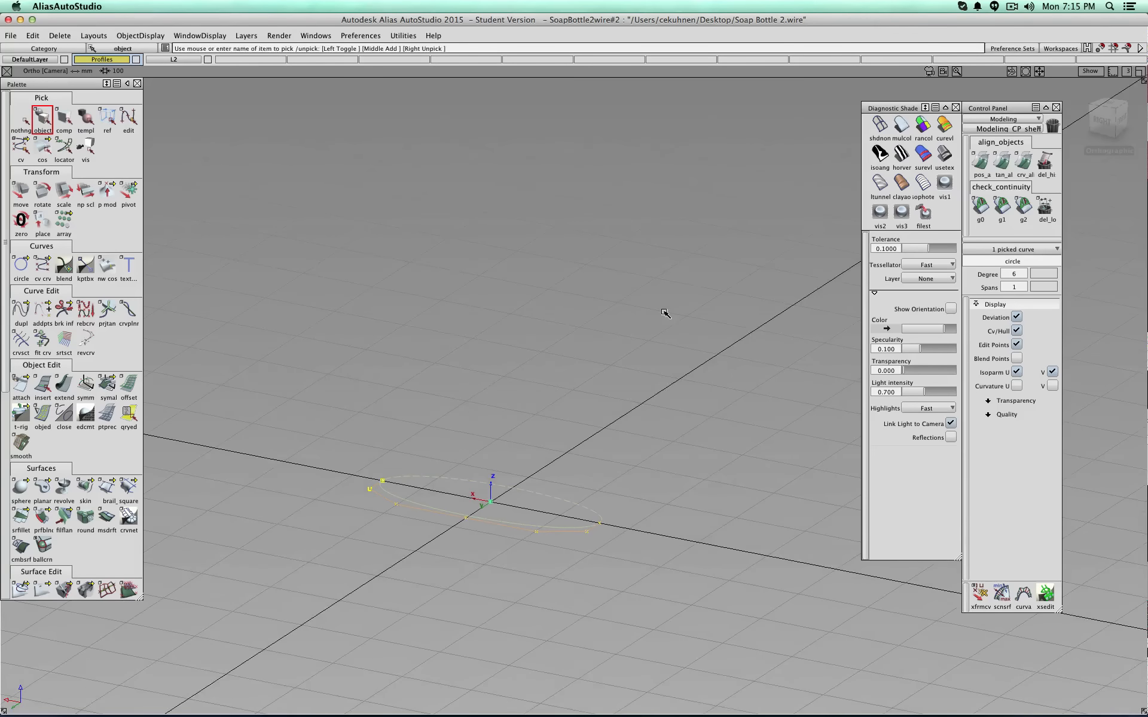
{"action": "key", "text": "super+v"}
{"action": "left_click", "coordinate": [37, 195]}
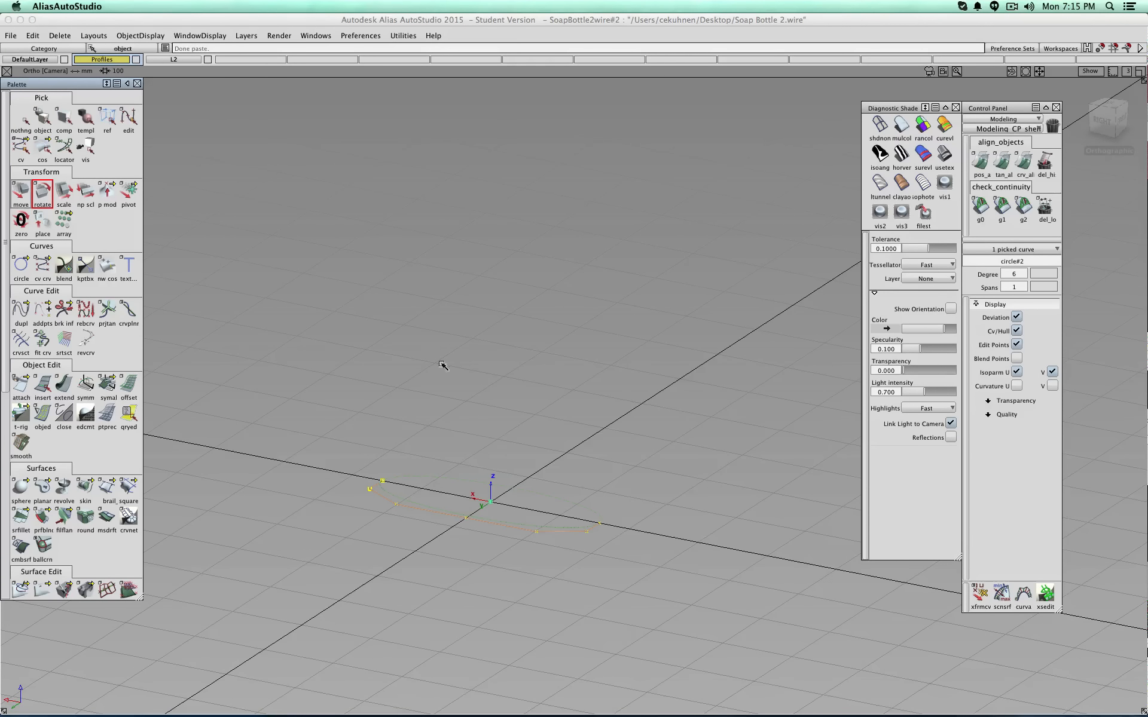
{"action": "left_click_drag", "start_coordinate": [481, 426], "coordinate": [493, 189]}
{"action": "key", "text": "super+z"}
- Pick the slightly offset copy of the half ellipse and delete it, keeping only the base curve
{"action": "left_click", "coordinate": [21, 192]}
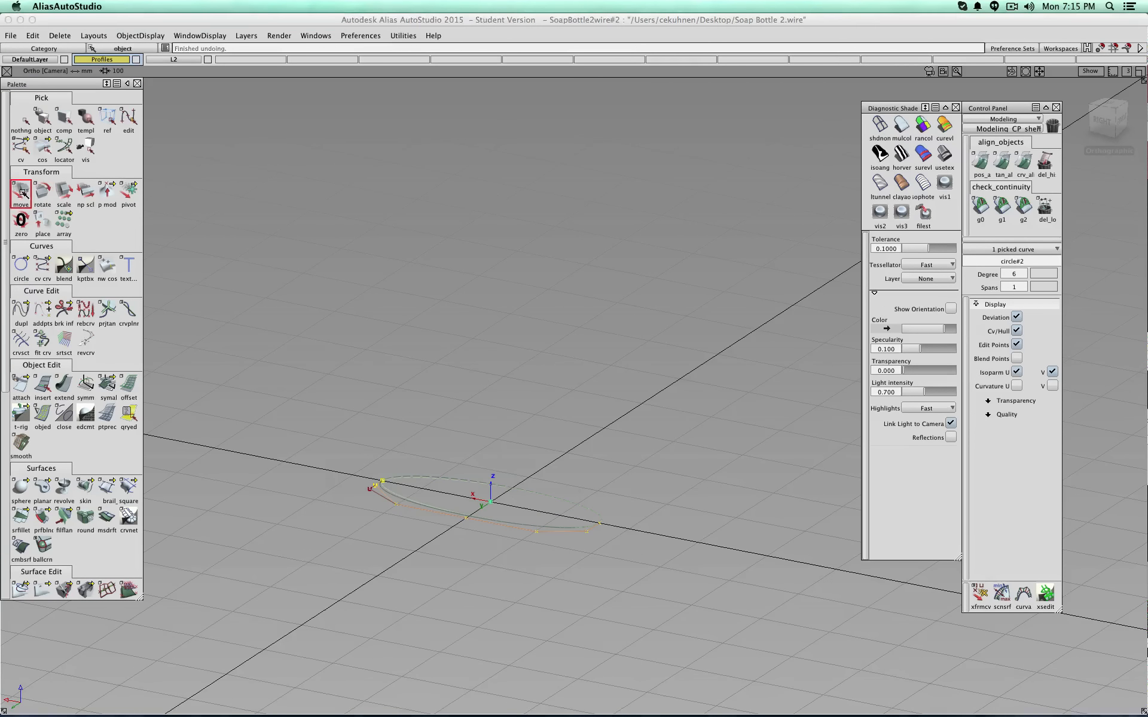
{"action": "left_click_drag", "start_coordinate": [362, 382], "coordinate": [307, 469], "text": "alt+shift"}
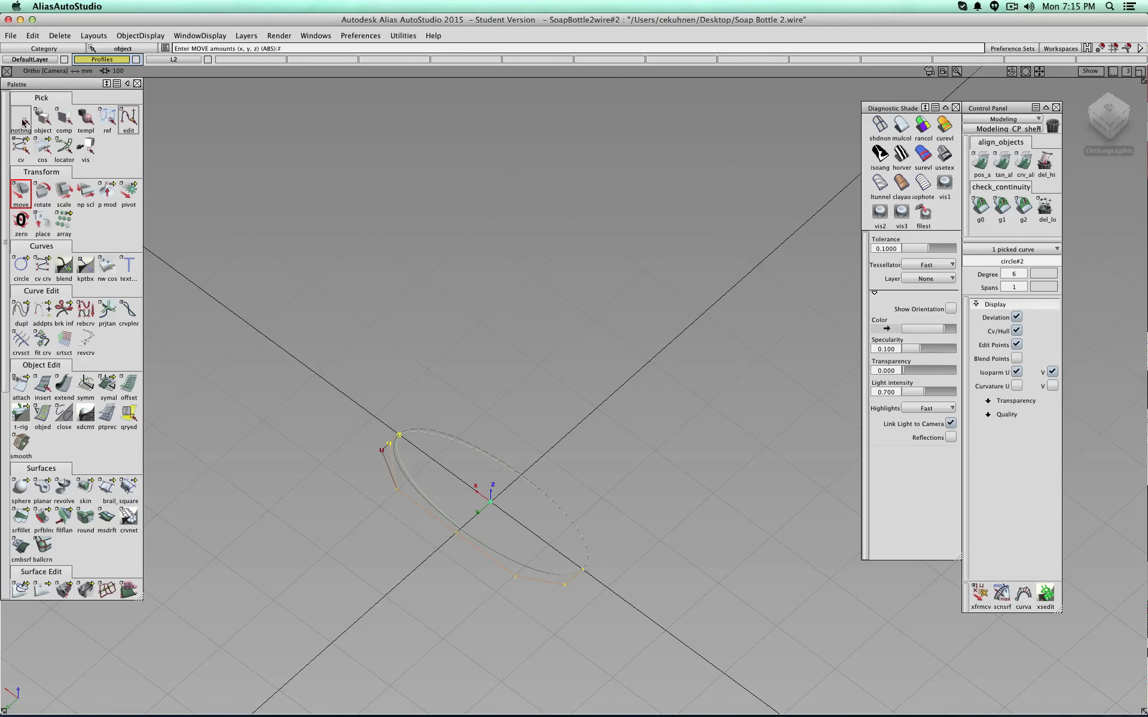
{"action": "scroll", "coordinate": [297, 463], "scroll_direction": "up", "scroll_amount": 3}
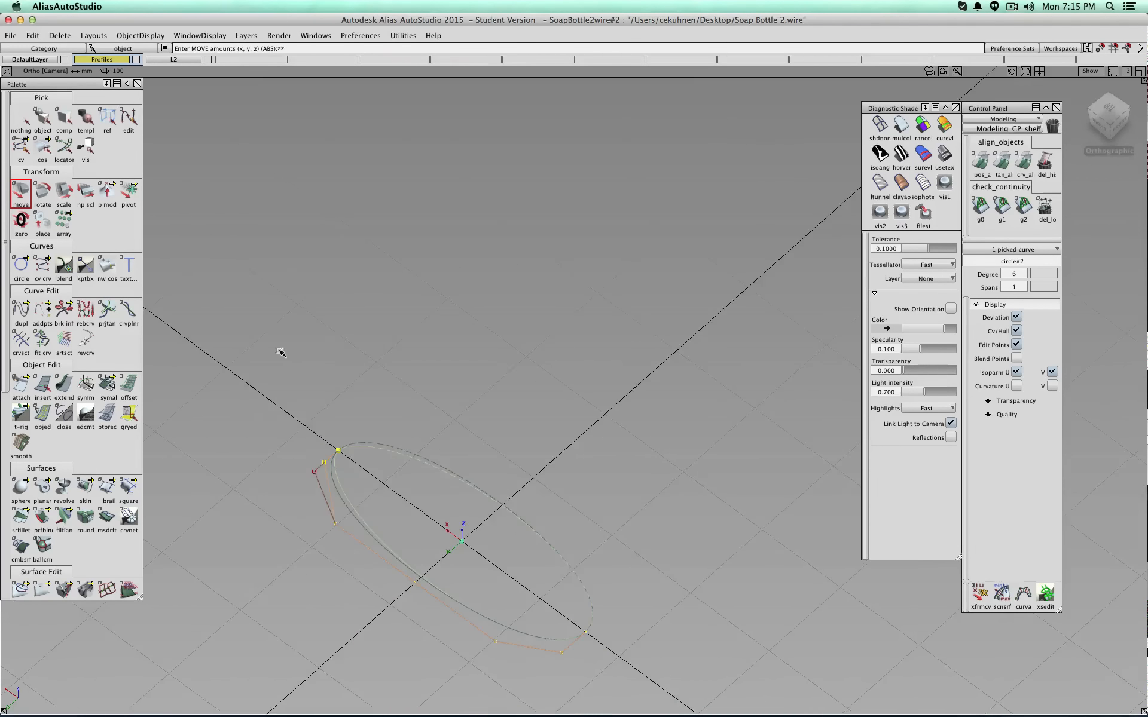
{"action": "left_click", "coordinate": [21, 119]}
{"action": "left_click", "coordinate": [59, 118]}
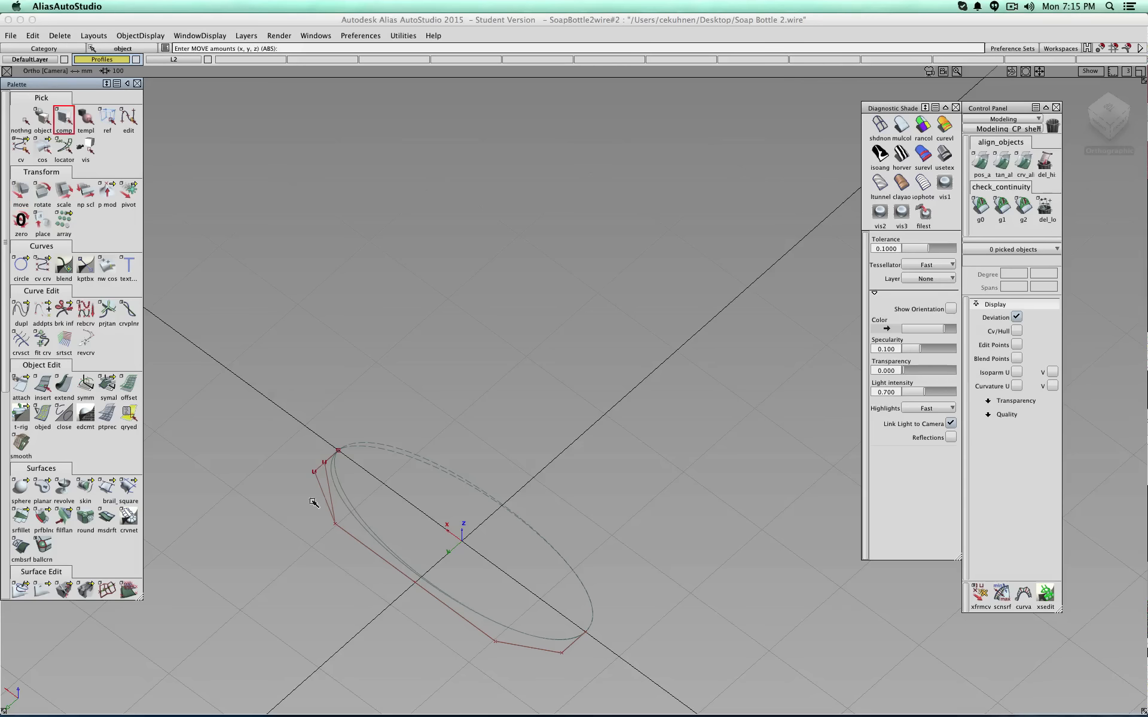
{"action": "left_click", "coordinate": [338, 467]}
{"action": "key", "text": "BackSpace"}
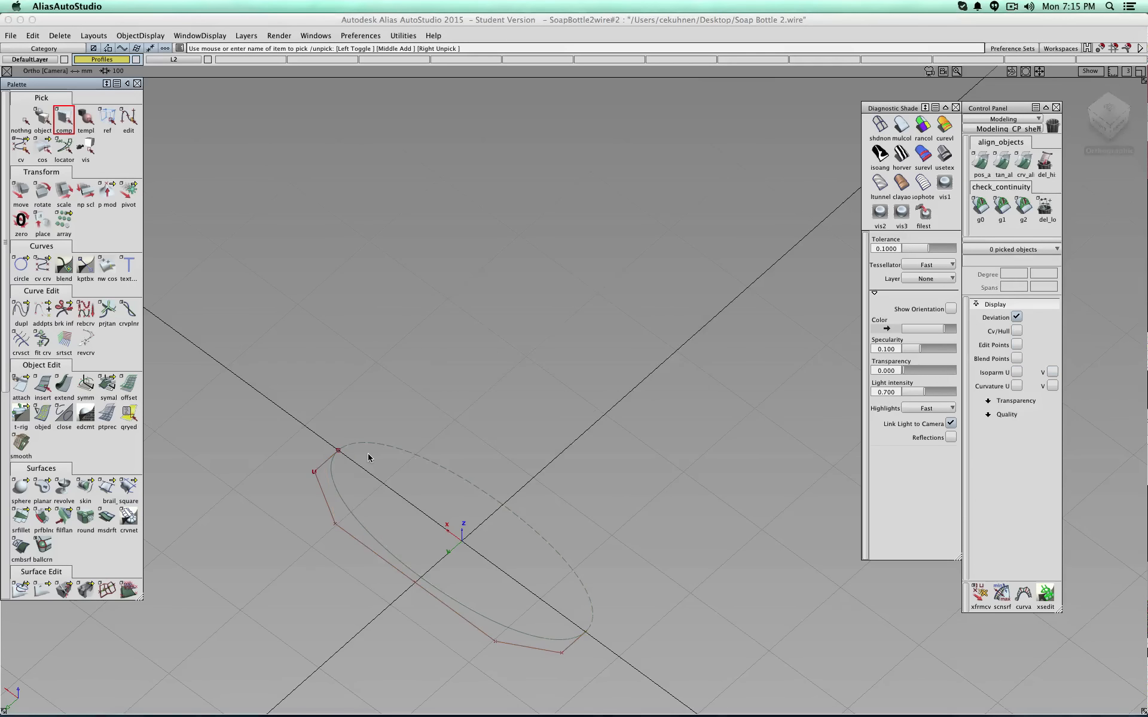
- Duplicate the base half ellipse and move the copy straight up along Z to form the upper body profile
{"action": "left_click", "coordinate": [332, 481]}
{"action": "key", "text": "super+c"}
{"action": "key", "text": "super+v"}
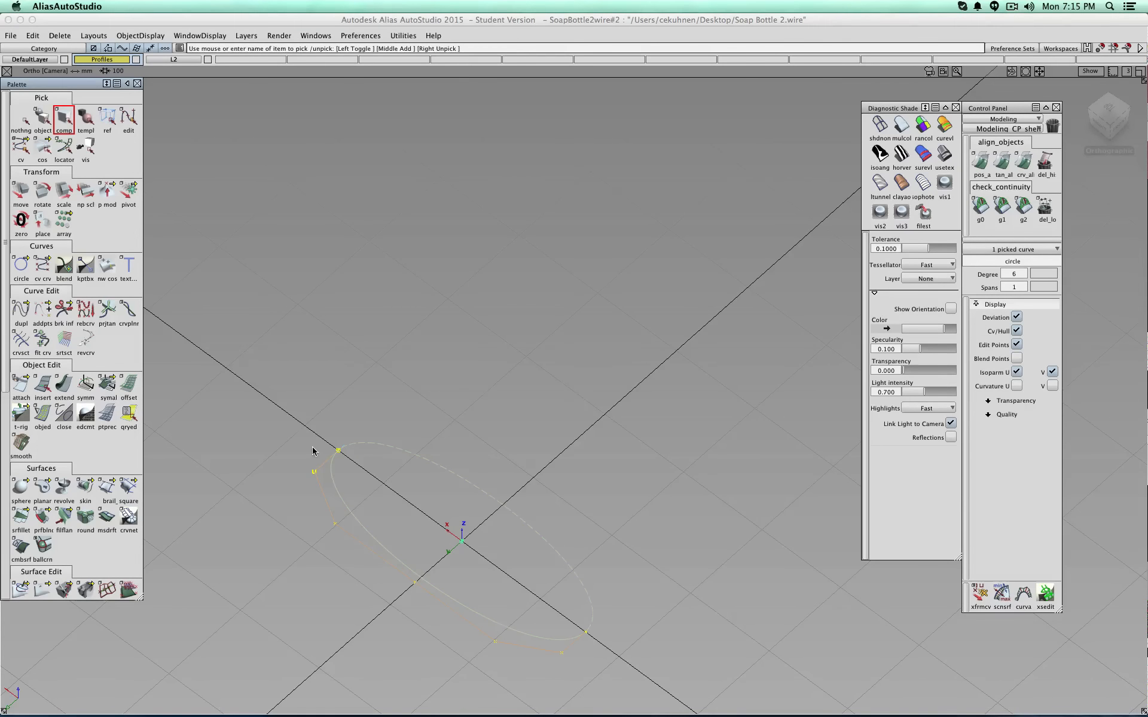
{"action": "right_click_drag", "start_coordinate": [425, 461], "coordinate": [443, 526], "text": "alt+shift"}
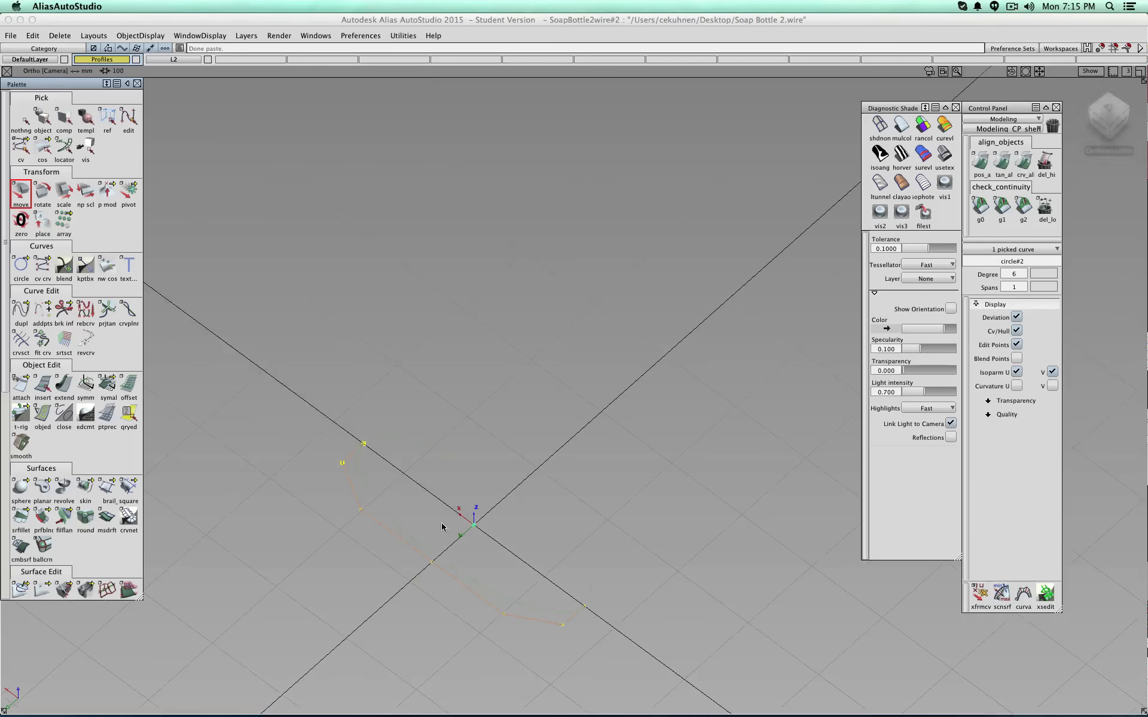
{"action": "left_click_drag", "start_coordinate": [443, 526], "coordinate": [451, 421], "text": "alt+shift"}
{"action": "right_click_drag", "start_coordinate": [348, 625], "coordinate": [352, 348]}
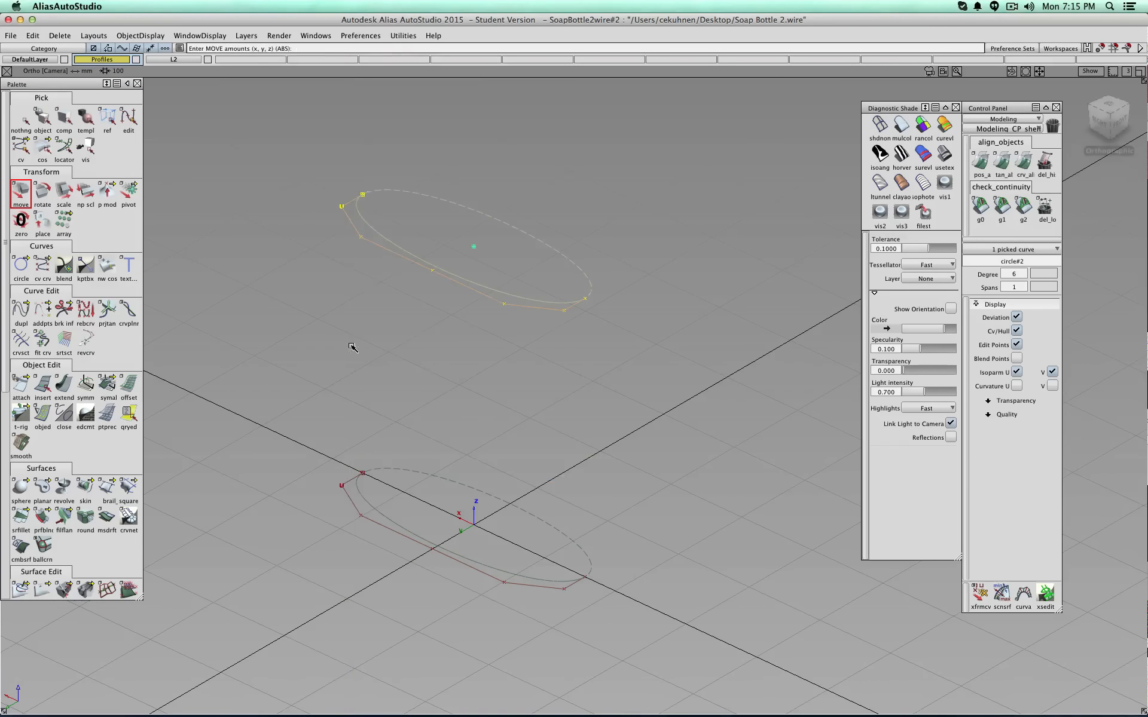
- Check the raised profile's height above the base in the right view and compare it with the bottle reference image
{"action": "right_click_drag", "start_coordinate": [659, 209], "coordinate": [597, 456], "text": "alt+shift"}
{"action": "left_click_drag", "start_coordinate": [597, 457], "coordinate": [688, 323], "text": "alt+shift"}
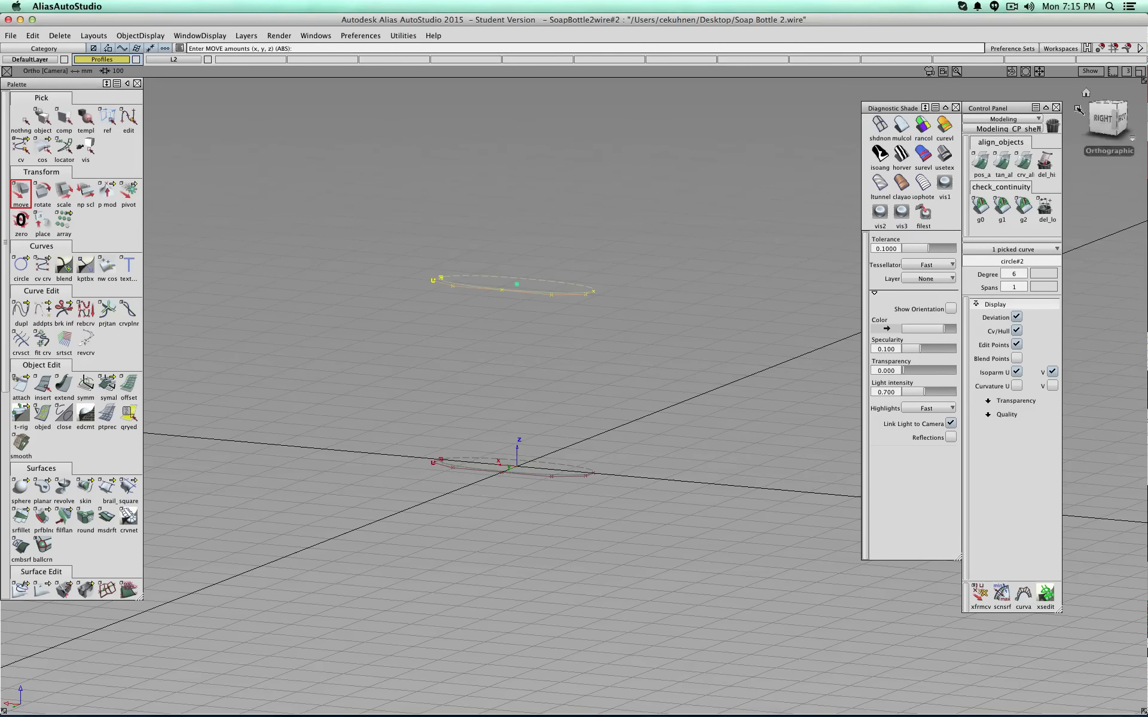
{"action": "left_click", "coordinate": [1101, 118]}
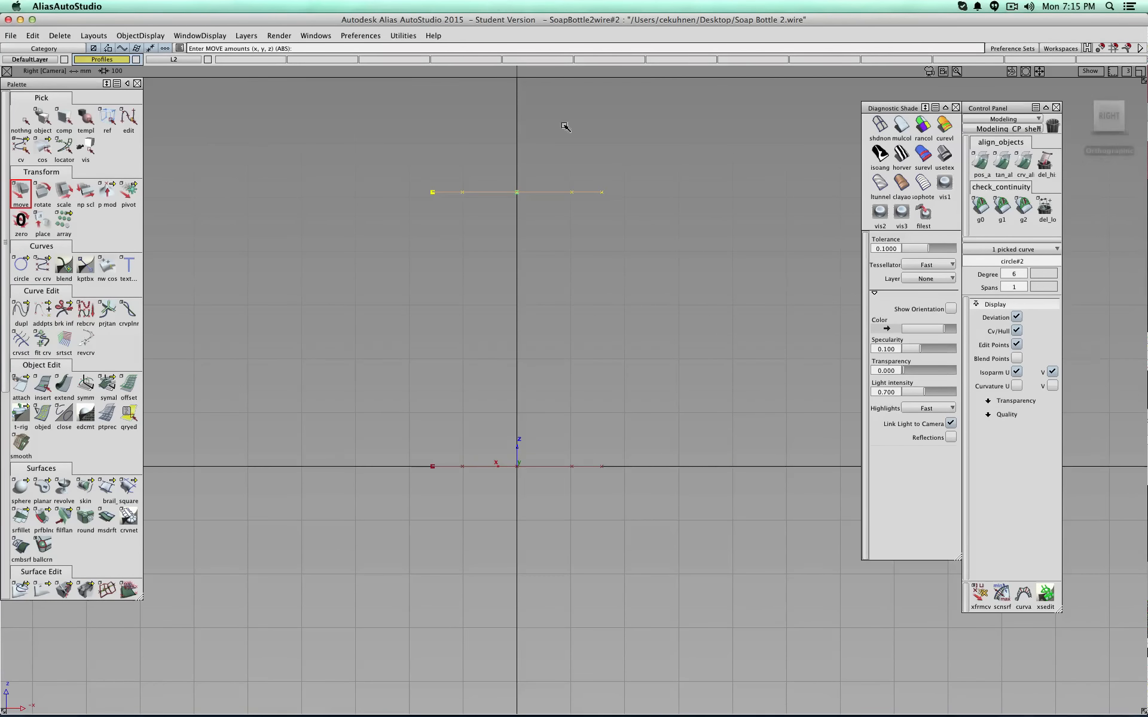
{"action": "left_click_drag", "start_coordinate": [566, 126], "coordinate": [425, 358], "text": "alt+shift"}
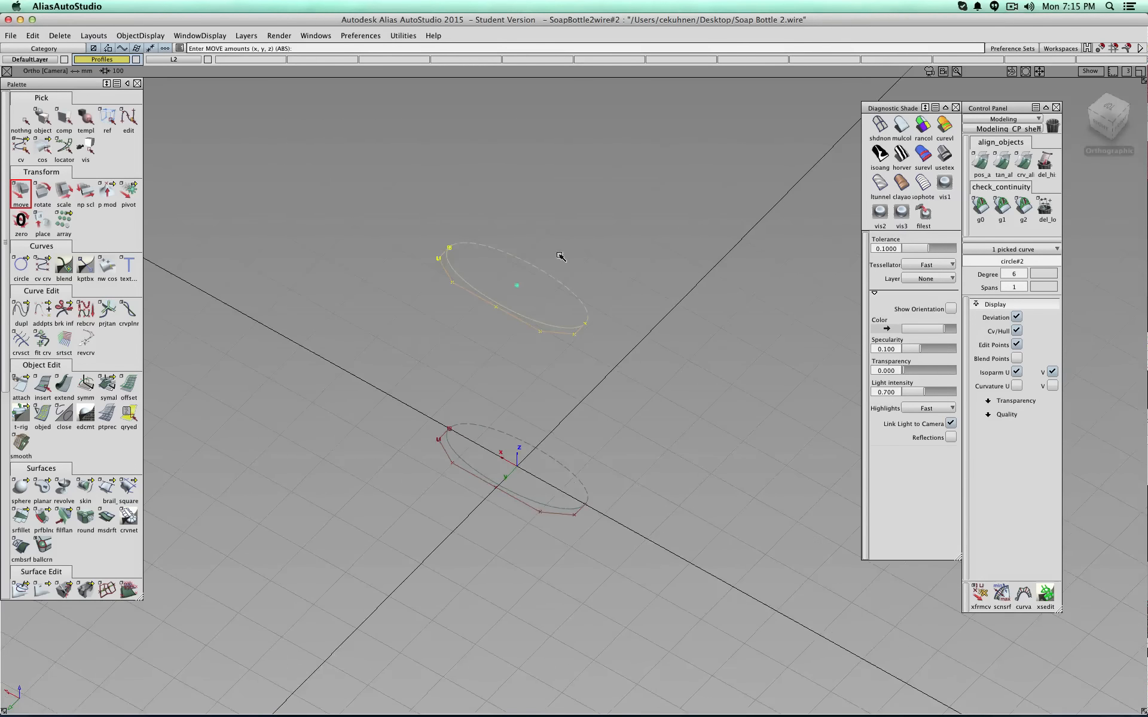
{"action": "key", "text": "super+Tab"}
{"action": "key", "text": "super+Tab"}
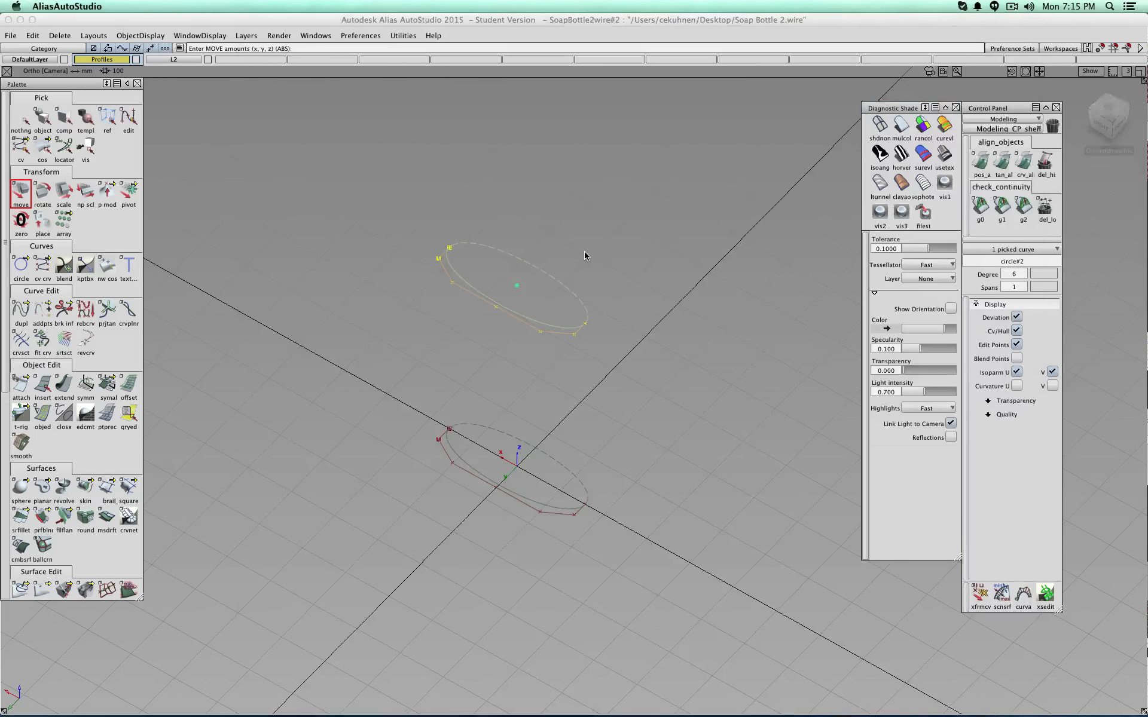
{"action": "left_click_drag", "start_coordinate": [592, 281], "coordinate": [666, 245], "text": "alt+shift"}
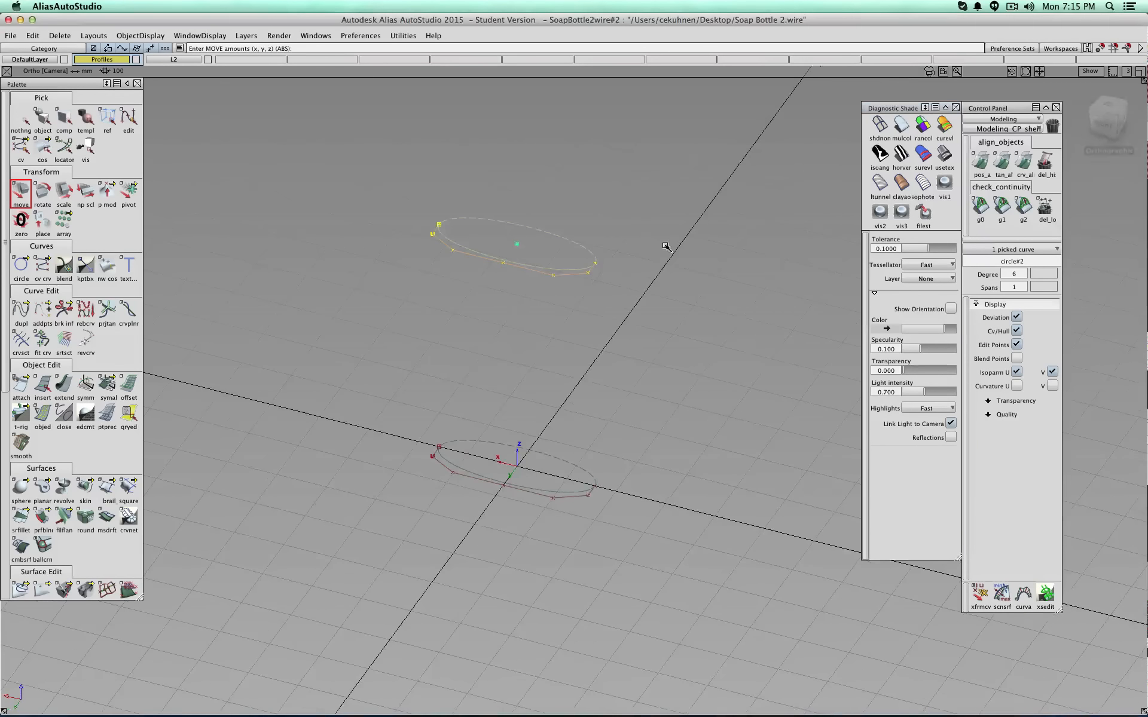
- Place a 180° half circle of degree 6 with 1 span at the origin and scale it uniformly to about 87
{"action": "double_click", "coordinate": [21, 265]}
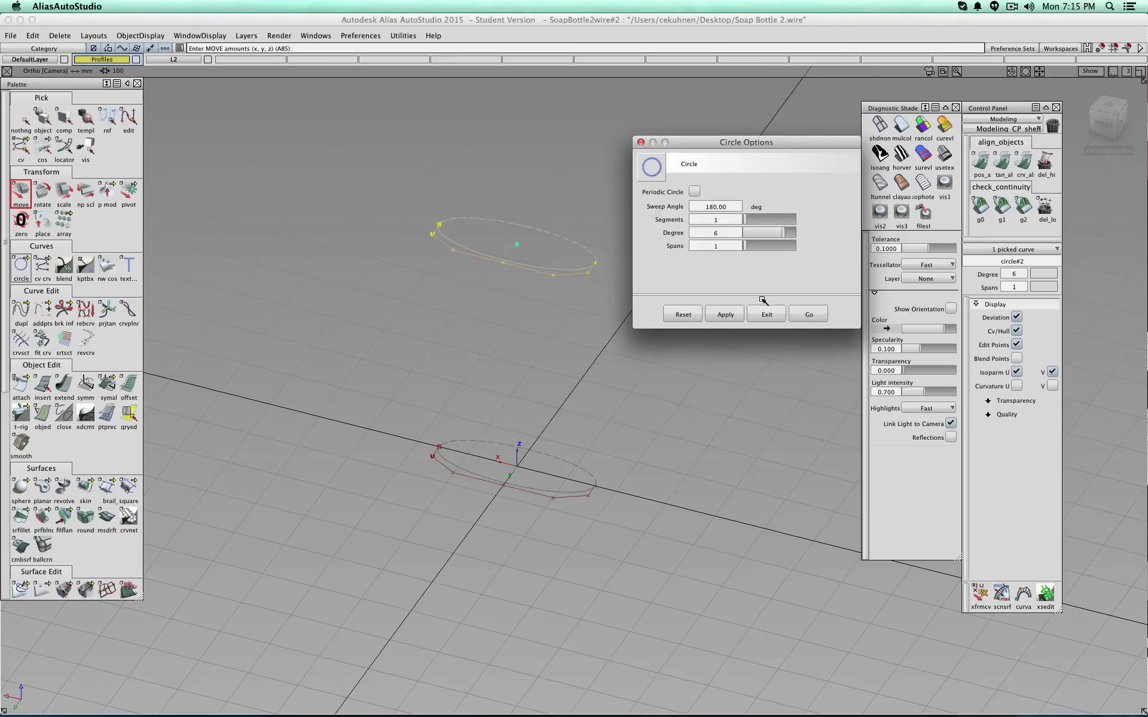
{"action": "left_click", "coordinate": [809, 314]}
{"action": "left_click", "coordinate": [518, 468], "text": "alt"}
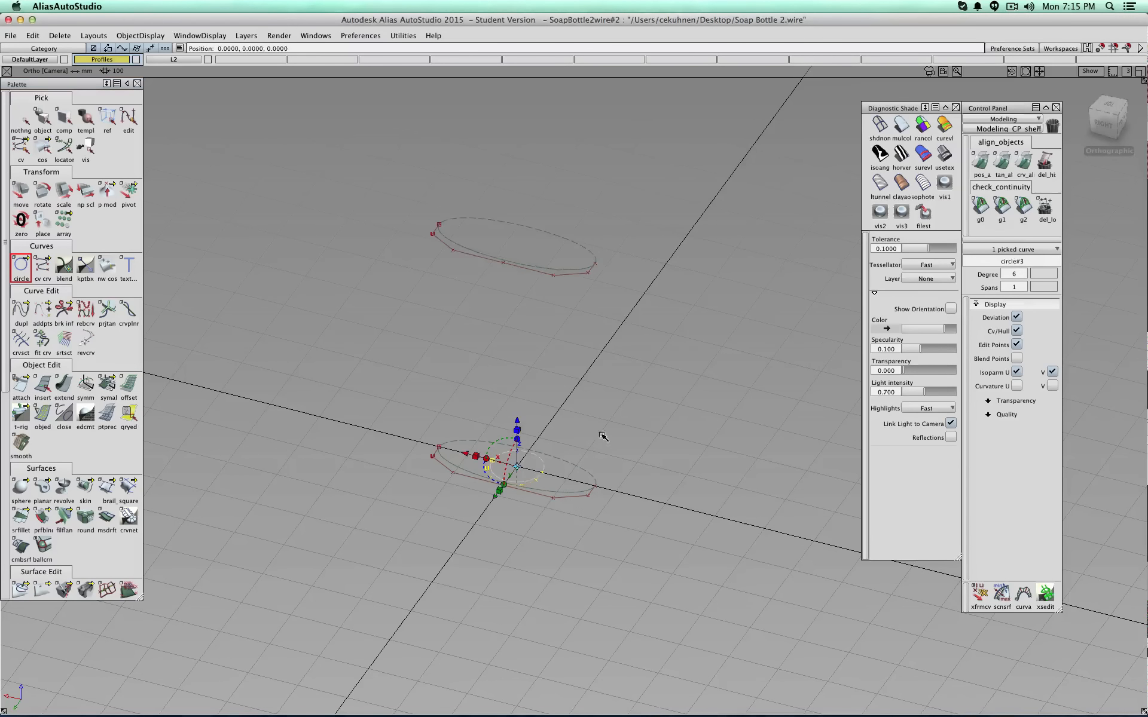
{"action": "left_click", "coordinate": [1108, 104]}
{"action": "left_click_drag", "start_coordinate": [587, 563], "coordinate": [492, 443], "text": "alt+shift"}
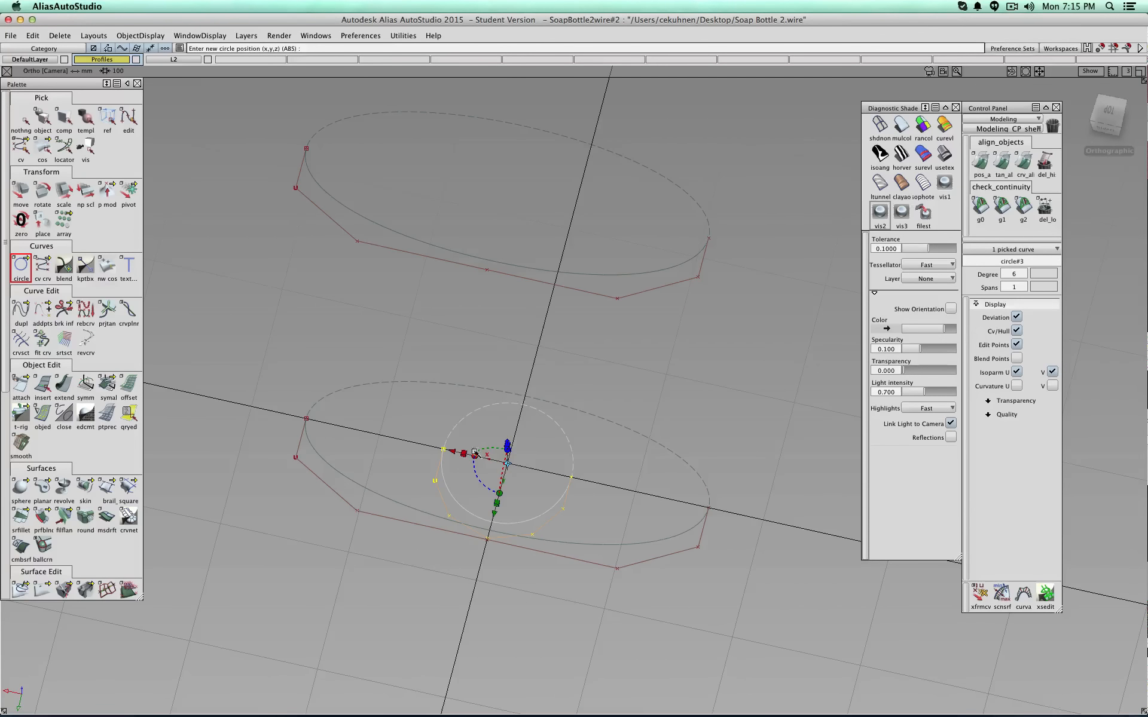
{"action": "left_click", "coordinate": [464, 454]}
{"action": "left_click_drag", "start_coordinate": [508, 464], "coordinate": [501, 462]}
{"action": "right_click_drag", "start_coordinate": [502, 462], "coordinate": [557, 414], "text": "alt+shift"}
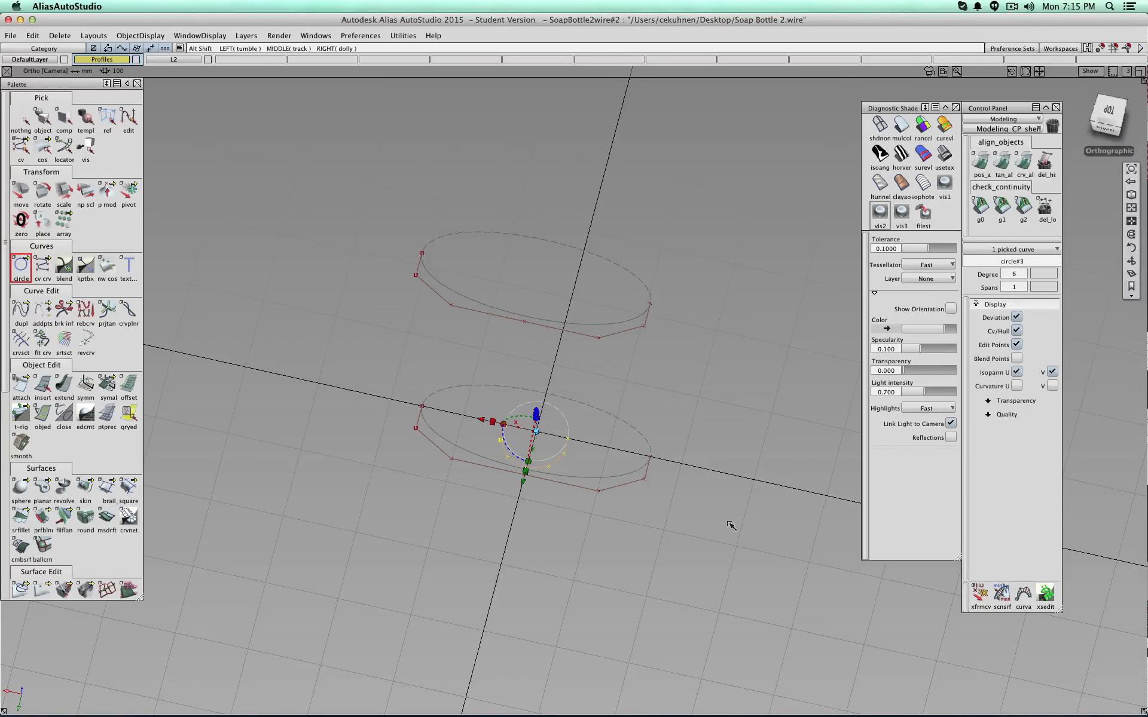
- Move the half circle straight up along Z until it sits above the upper half ellipse
{"action": "left_click_drag", "start_coordinate": [727, 522], "coordinate": [610, 404], "text": "alt+shift"}
{"action": "left_click_drag", "start_coordinate": [555, 359], "coordinate": [538, 105]}
{"action": "middle_click_drag", "start_coordinate": [538, 105], "coordinate": [541, 351], "text": "alt+shift"}
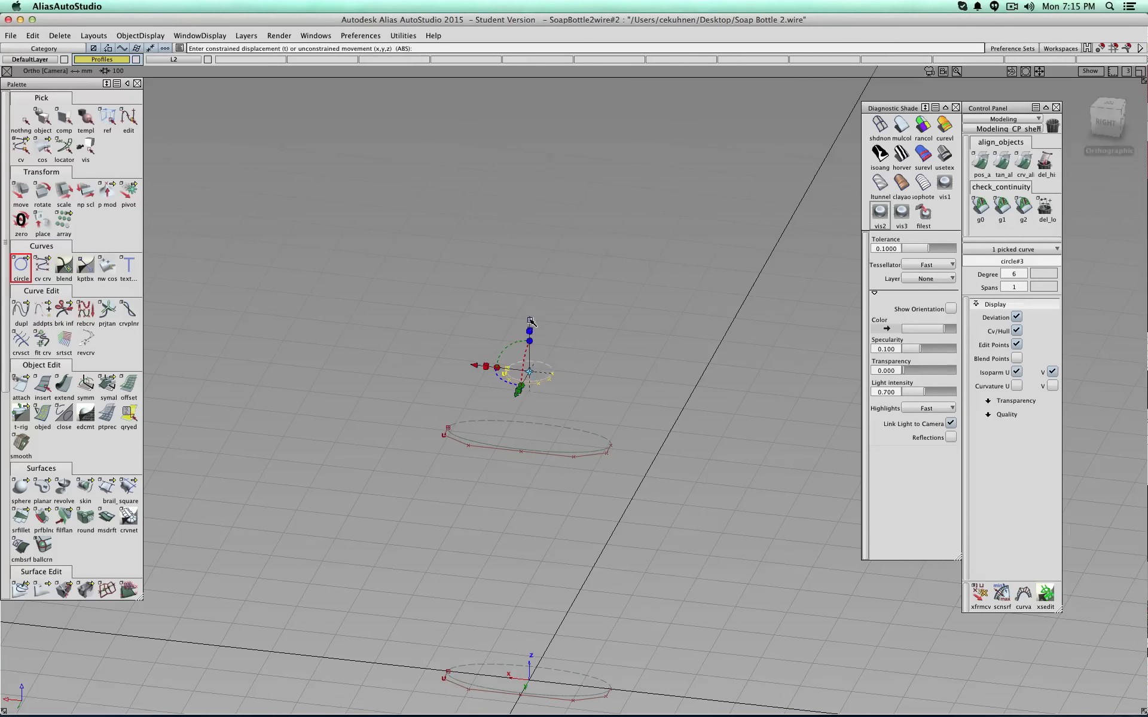
- Tilt the half circle about -43° around Y, shift it to about X -57, Z 794 mm, and compare it with the bottle reference image
{"action": "left_click_drag", "start_coordinate": [514, 340], "coordinate": [571, 324]}
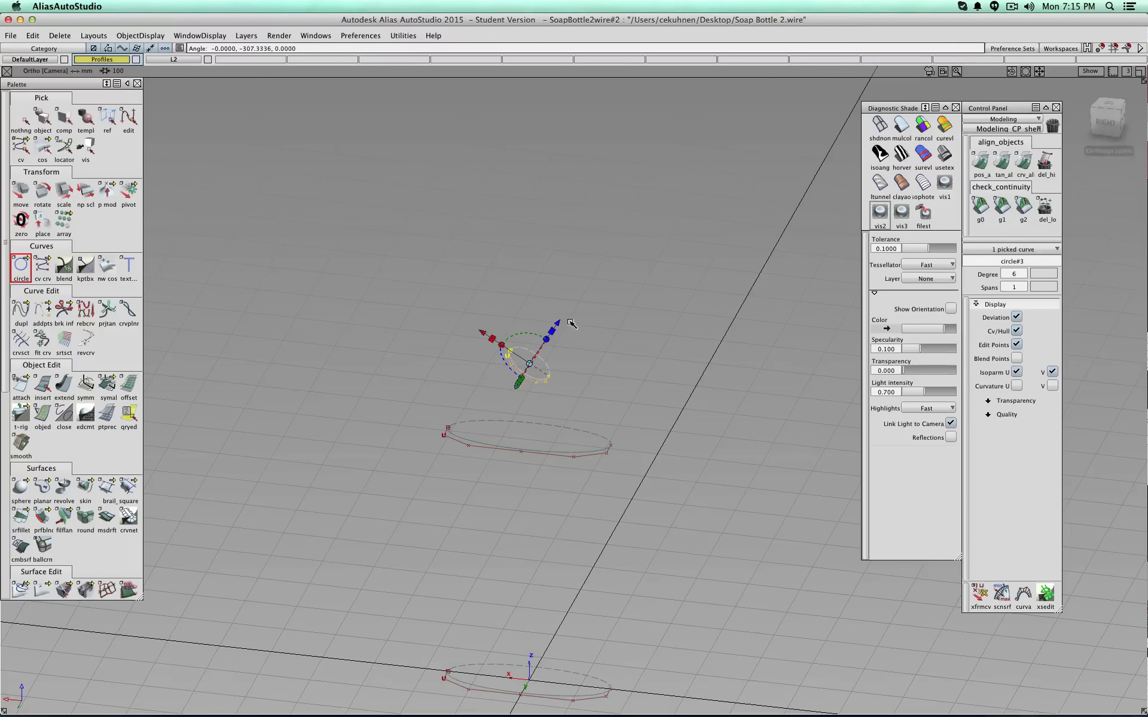
{"action": "left_click", "coordinate": [1095, 121]}
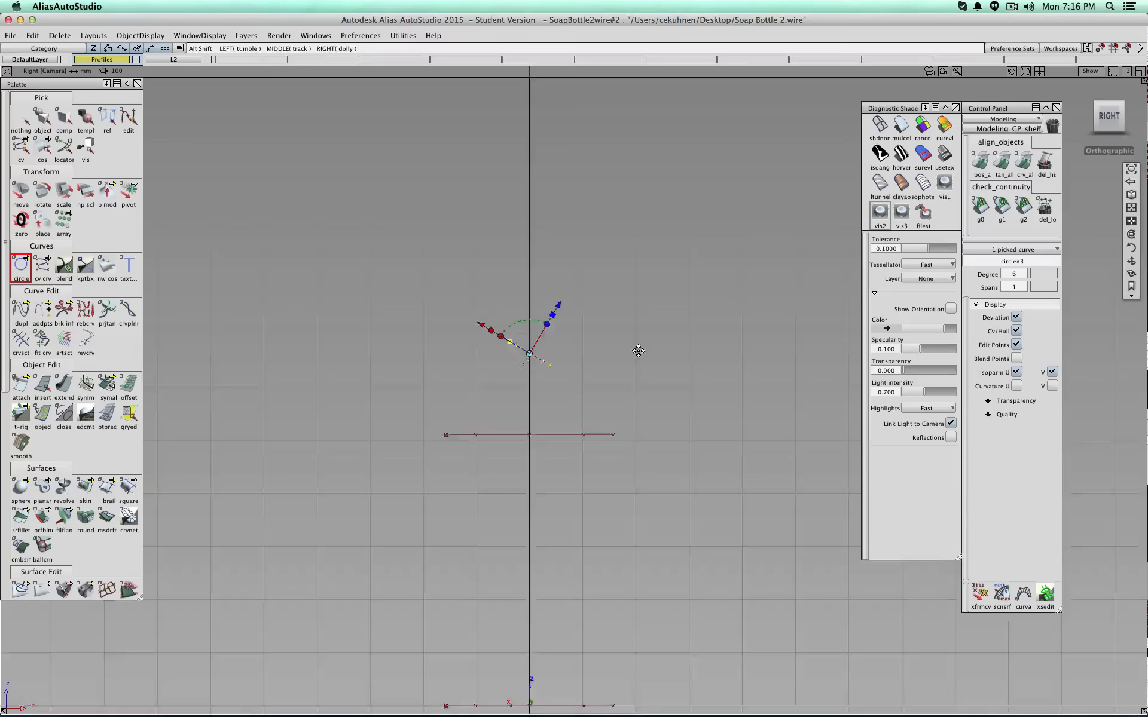
{"action": "middle_click_drag", "start_coordinate": [639, 351], "coordinate": [642, 413], "text": "alt+shift"}
{"action": "left_click_drag", "start_coordinate": [522, 384], "coordinate": [610, 359]}
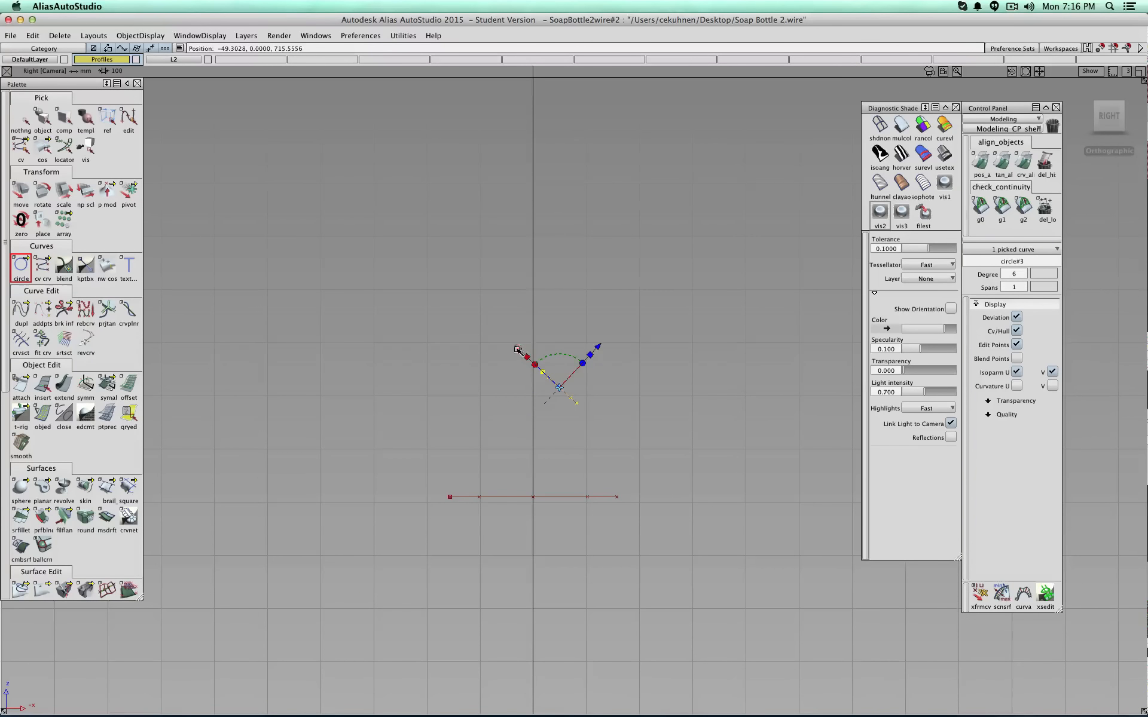
{"action": "left_click_drag", "start_coordinate": [518, 350], "coordinate": [499, 332]}
{"action": "left_click_drag", "start_coordinate": [585, 328], "coordinate": [604, 311]}
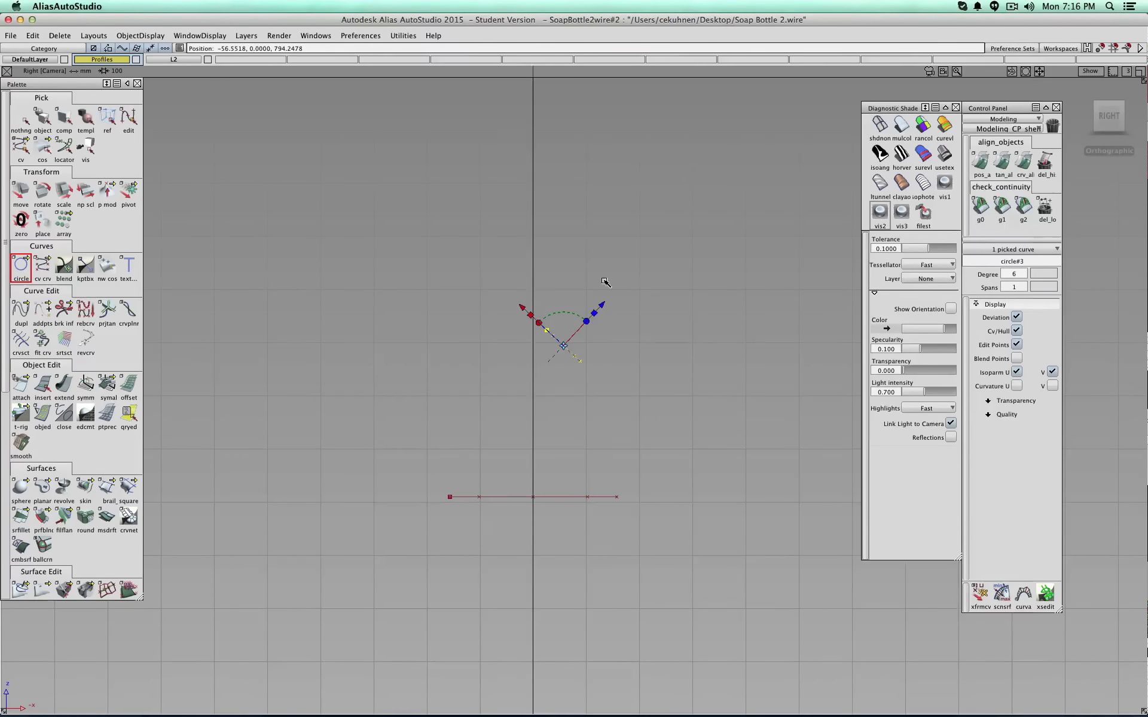
{"action": "key", "text": "super+Tab"}
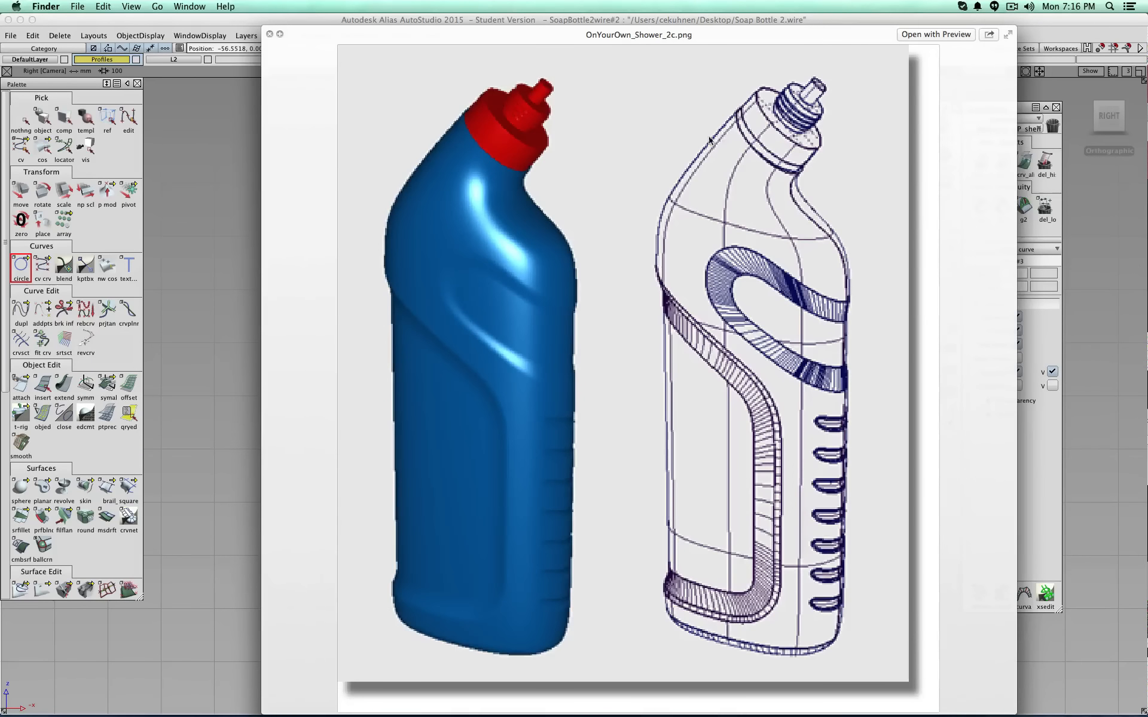
{"action": "key", "text": "super+Tab"}
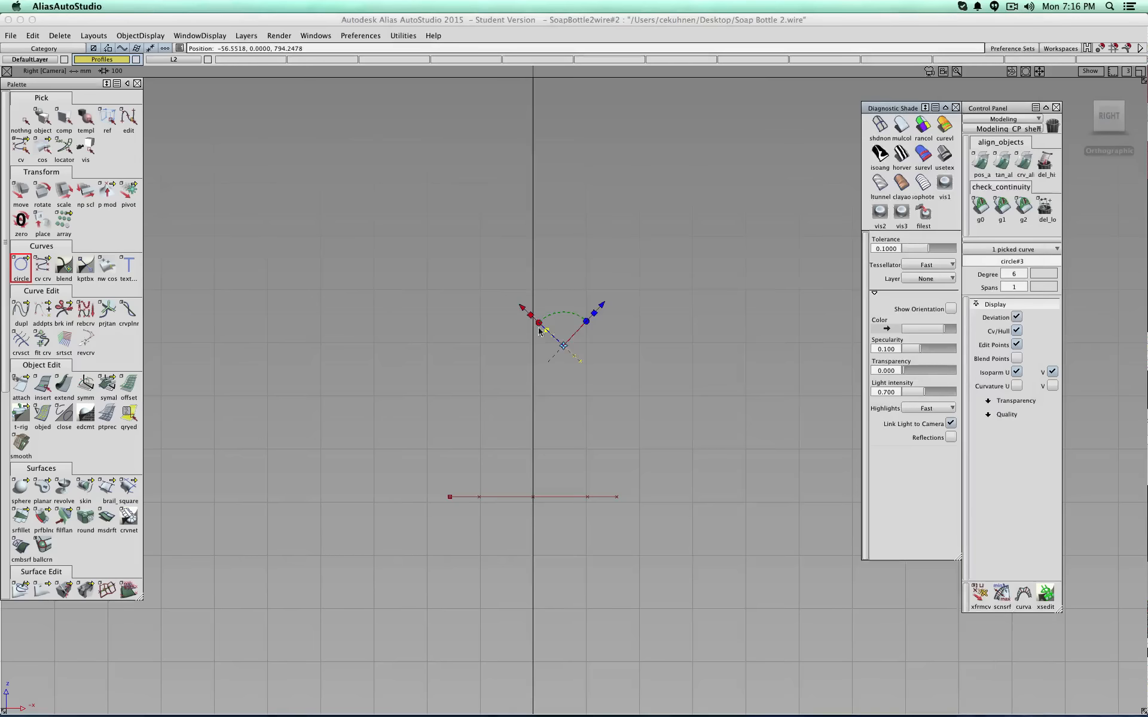
{"action": "left_click_drag", "start_coordinate": [465, 324], "coordinate": [359, 418], "text": "alt+shift"}
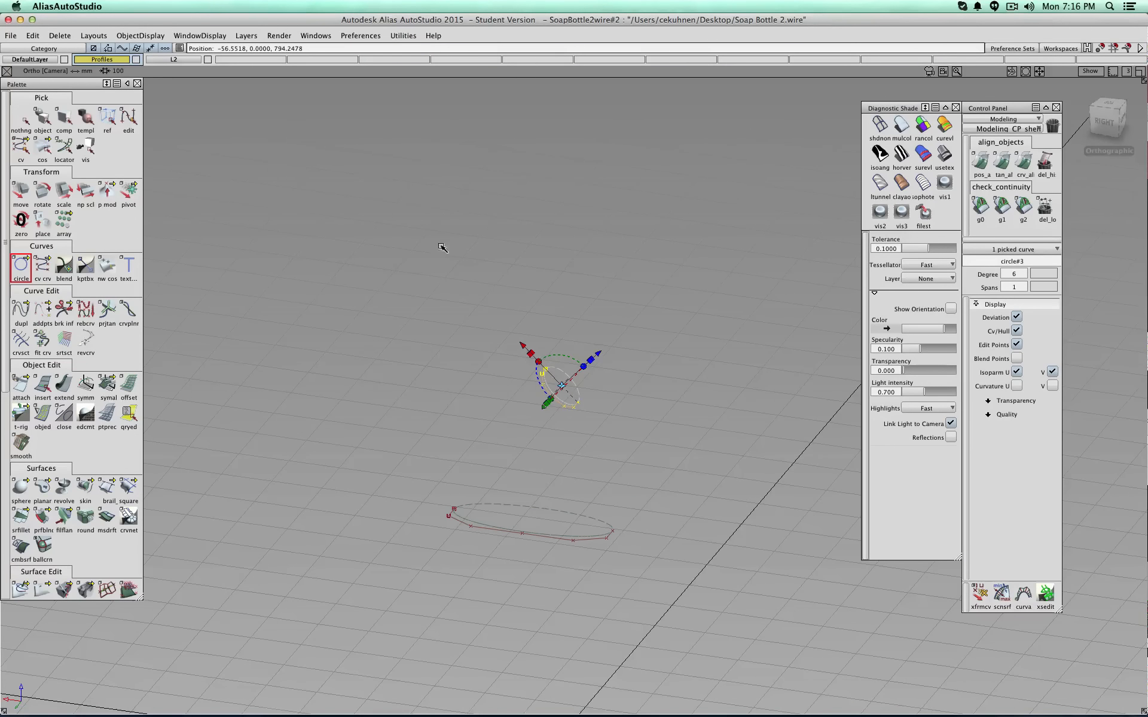
{"action": "left_click_drag", "start_coordinate": [442, 247], "coordinate": [469, 240], "text": "alt+shift"}
- Set the neck half circle's Y rotation to exactly -43° in its transform information
{"action": "left_click", "coordinate": [316, 35]}
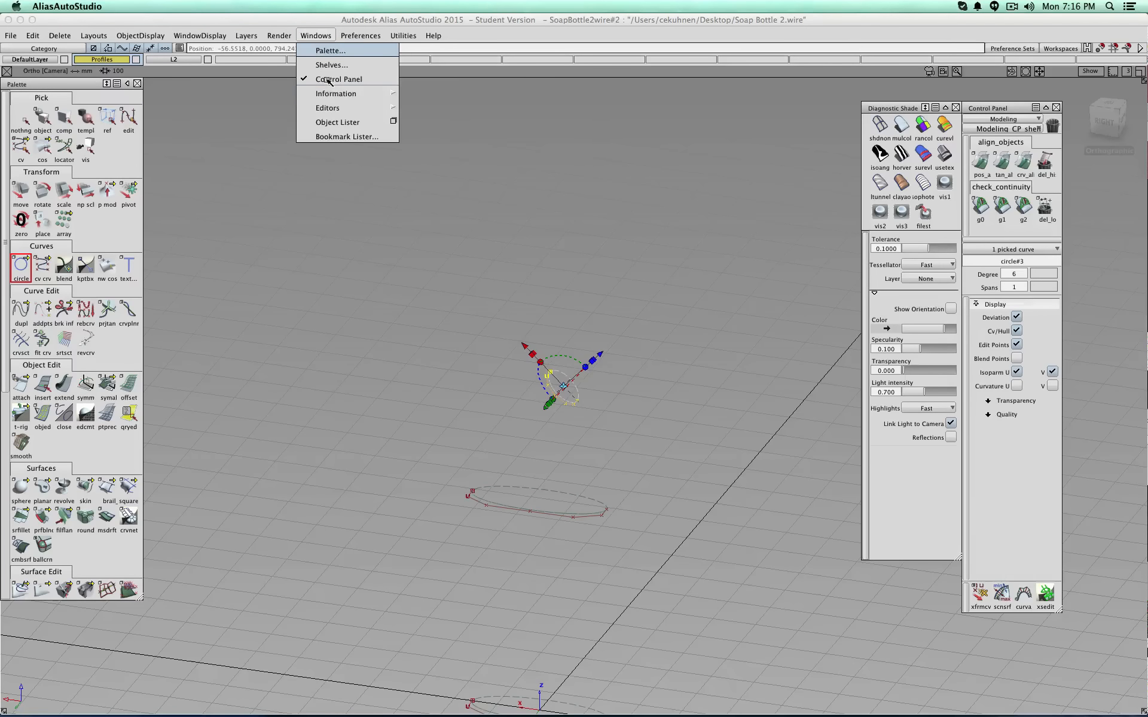
{"action": "mouse_move", "coordinate": [347, 93]}
{"action": "left_click", "coordinate": [446, 90]}
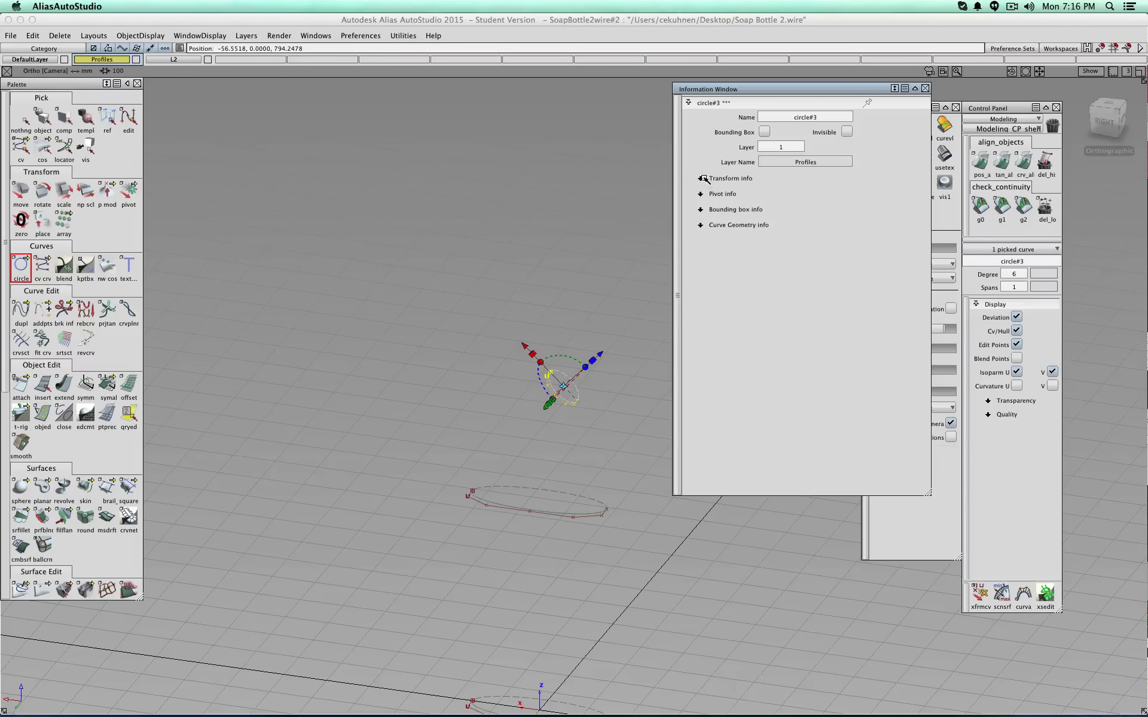
{"action": "left_click", "coordinate": [702, 178]}
{"action": "left_click_drag", "start_coordinate": [844, 207], "coordinate": [800, 209]}
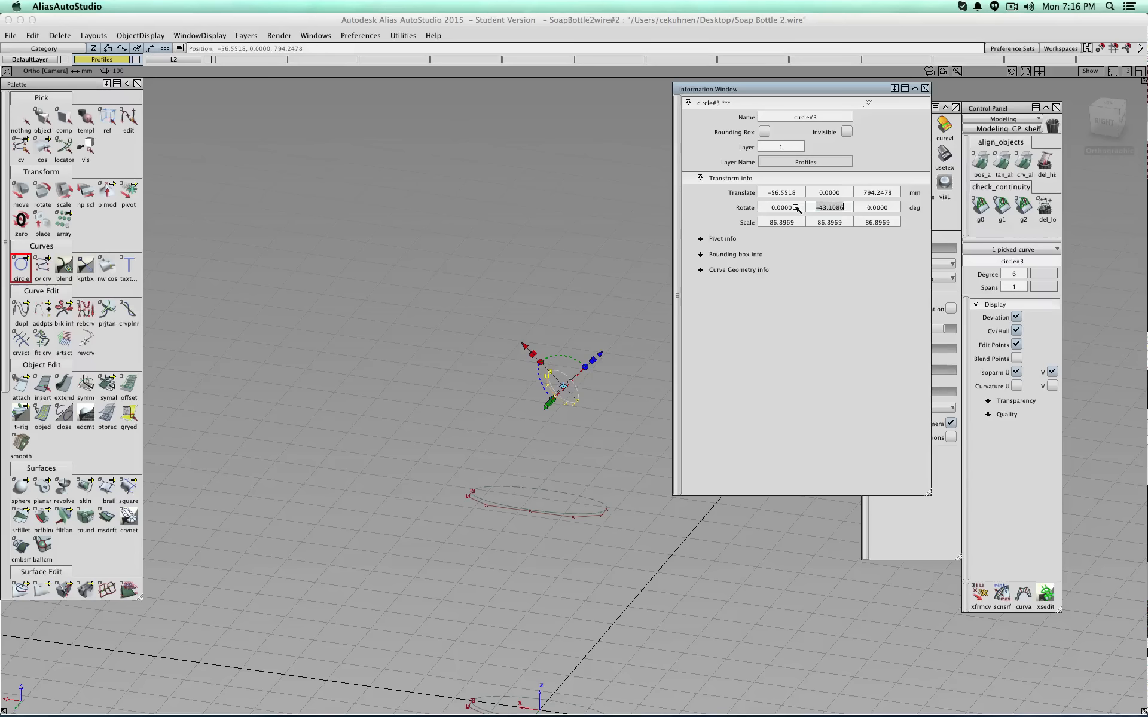
{"action": "type", "text": "-43"}
{"action": "key", "text": "Return"}
- Move the neck half circle's pivot to its upper end point
{"action": "left_click", "coordinate": [128, 191]}
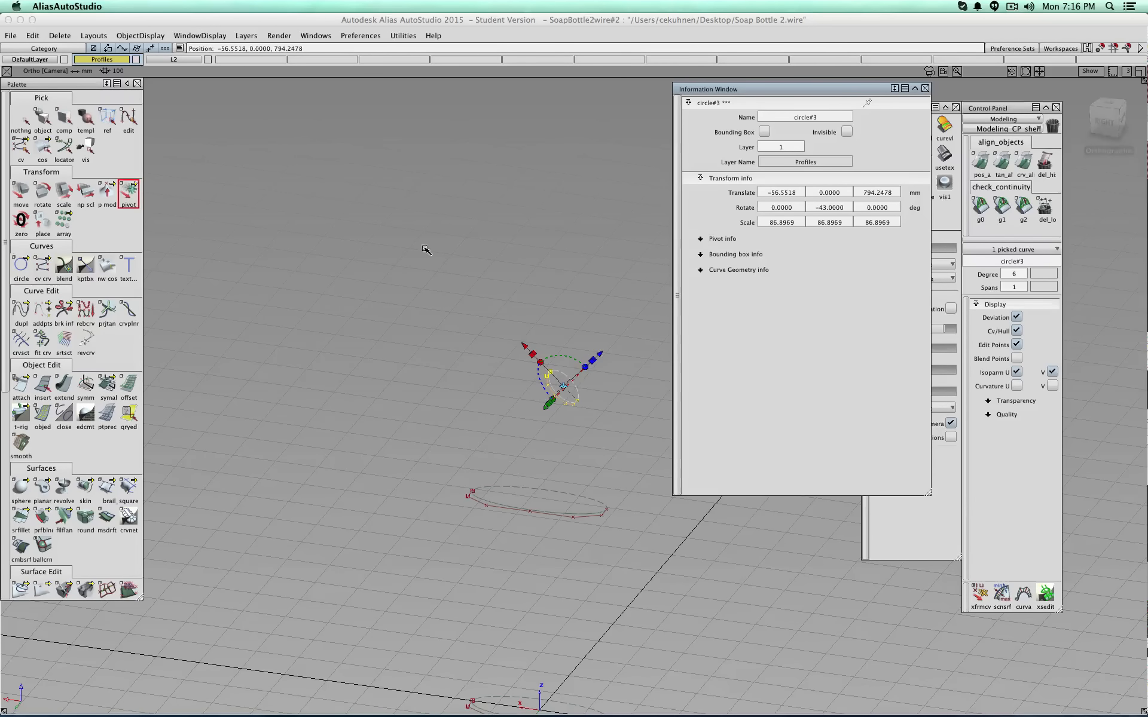
{"action": "scroll", "coordinate": [525, 282], "scroll_direction": "up", "scroll_amount": 5}
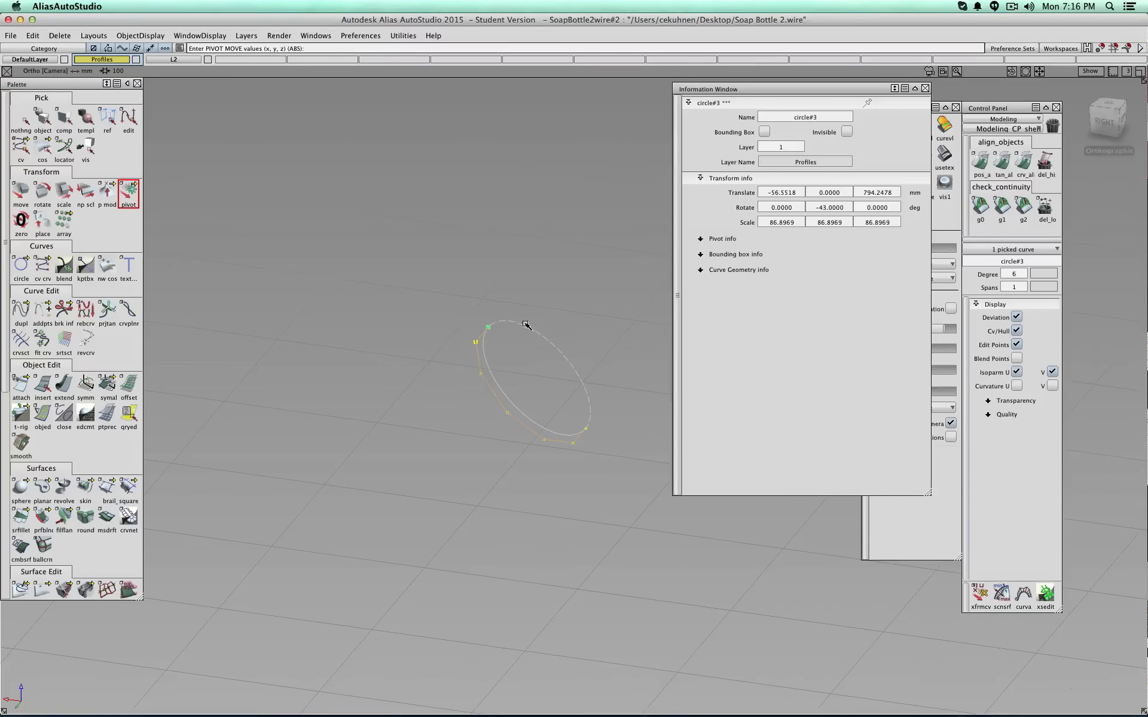
{"action": "scroll", "coordinate": [526, 323], "scroll_direction": "down", "scroll_amount": 5}
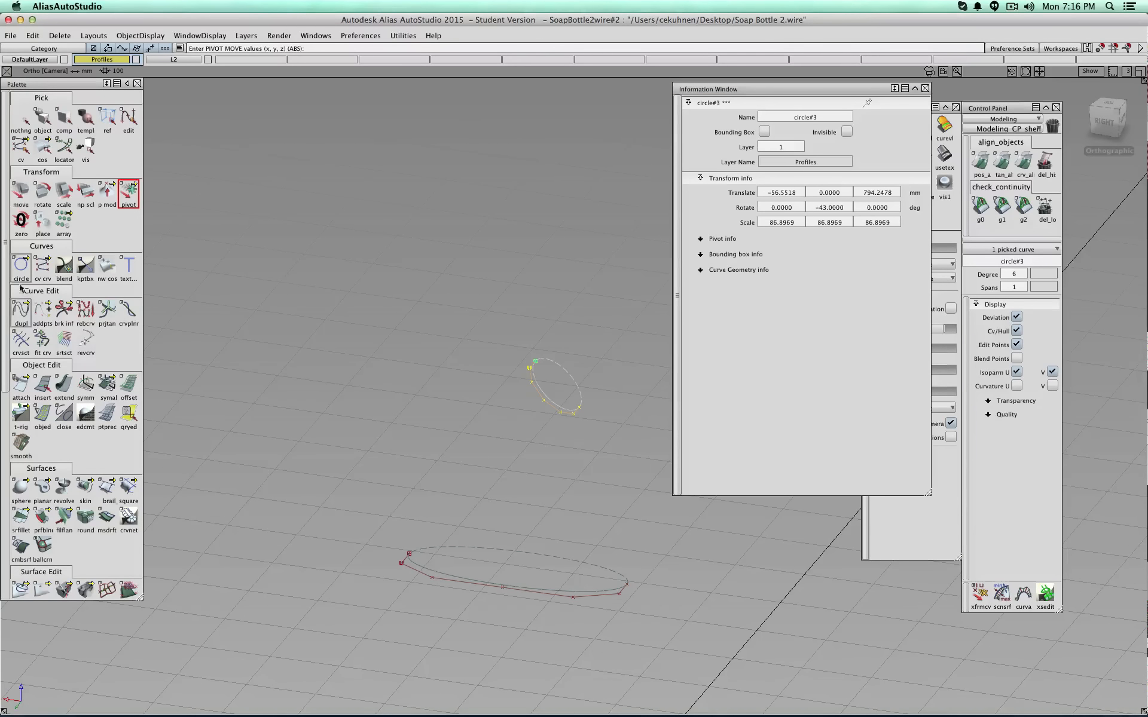
- Draw an edit point curve straight down from the half circle's upper end point and reduce it to degree 1
{"action": "left_click_drag", "start_coordinate": [41, 264], "coordinate": [80, 261]}
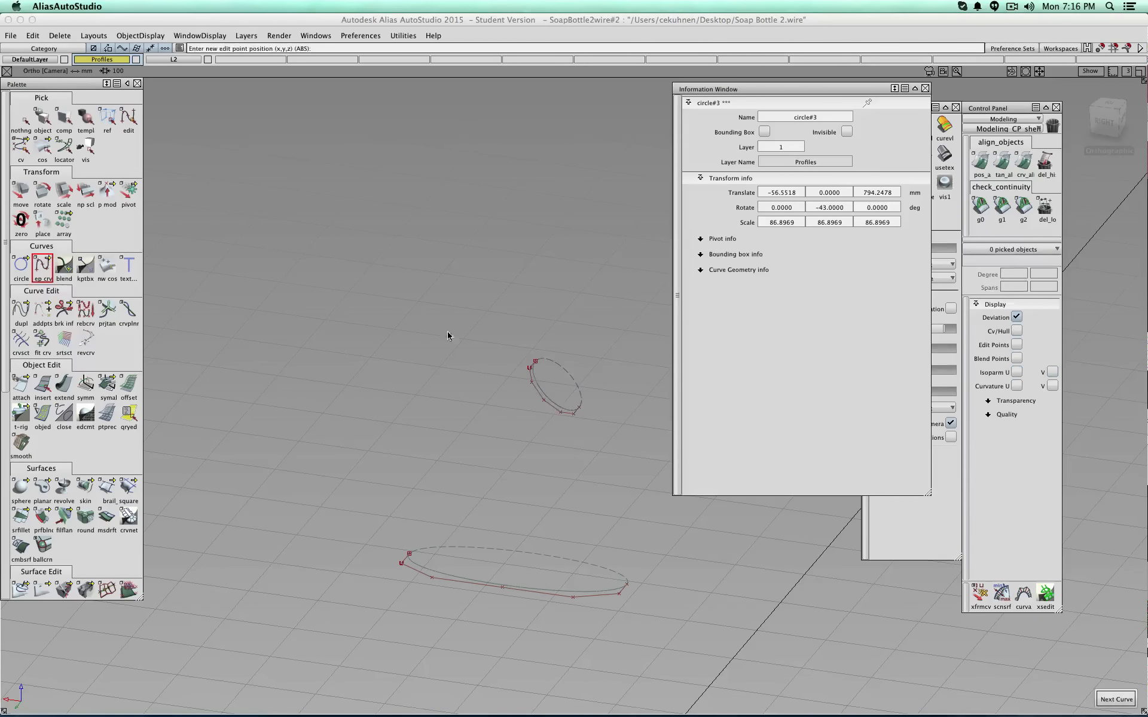
{"action": "left_click", "coordinate": [536, 362]}
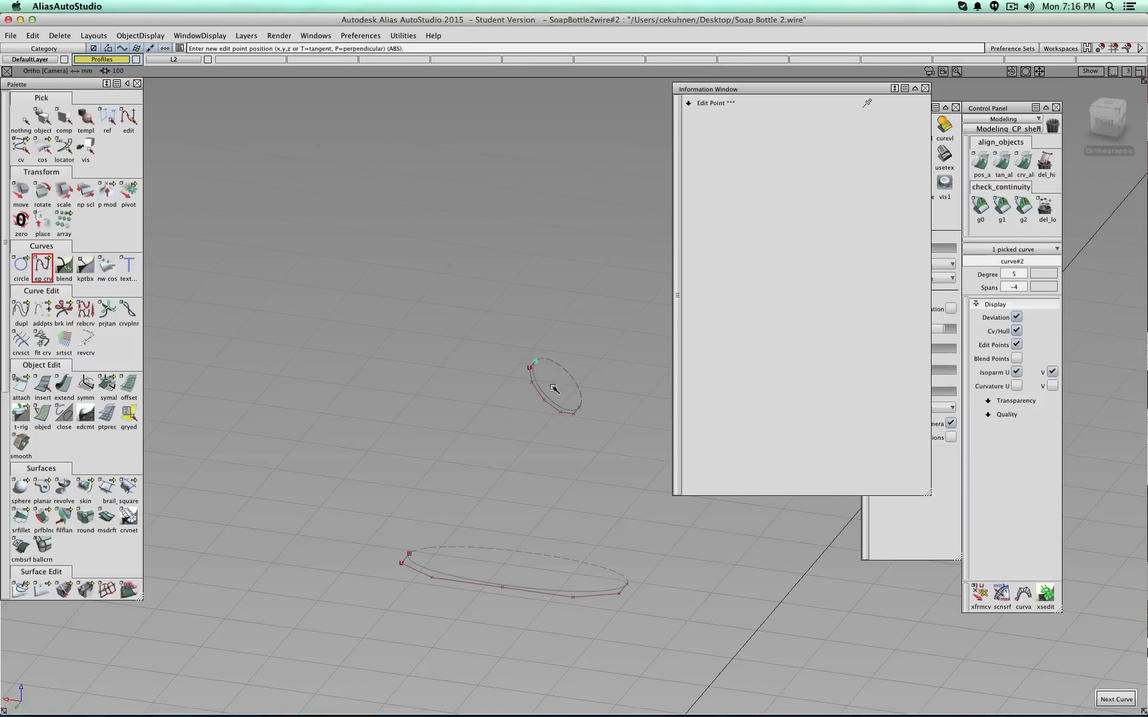
{"action": "right_click_drag", "start_coordinate": [527, 407], "coordinate": [527, 422]}
{"action": "left_click", "coordinate": [1027, 272]}
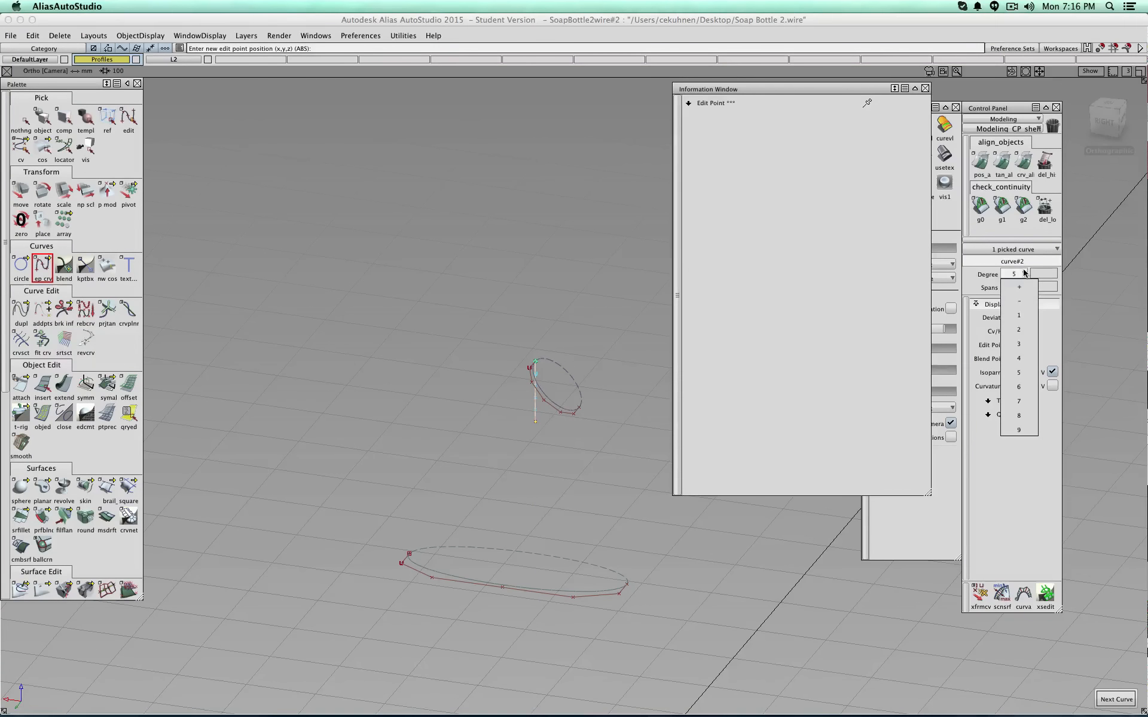
{"action": "left_click", "coordinate": [1019, 279]}
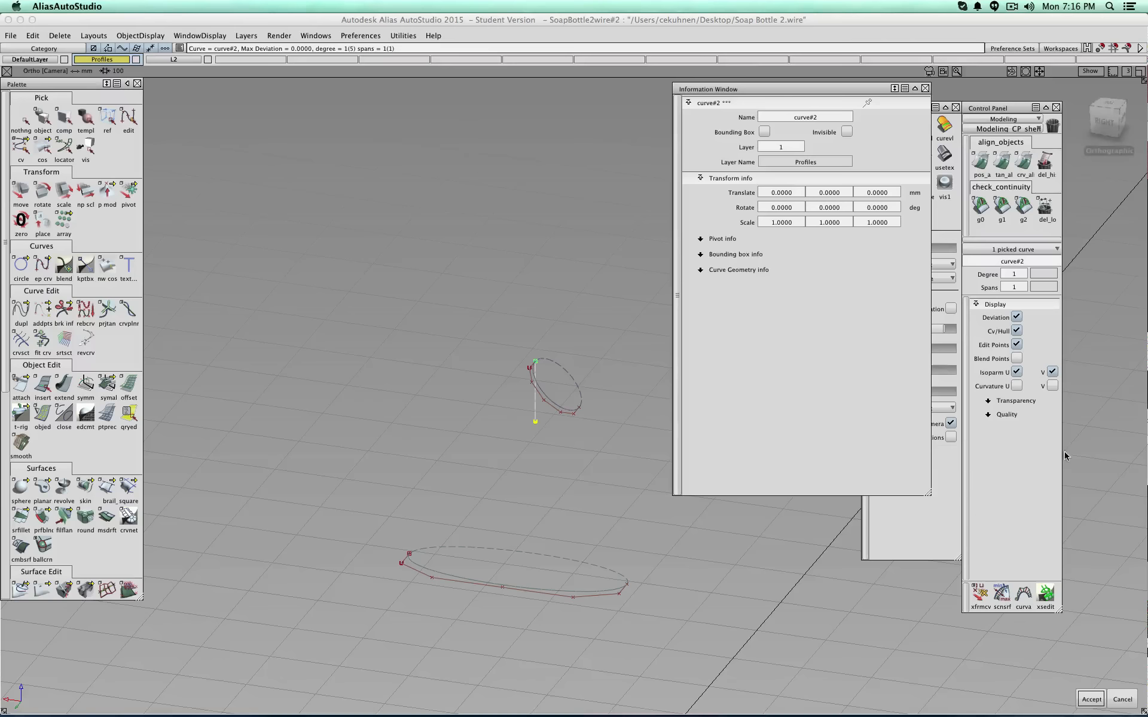
{"action": "left_click", "coordinate": [1091, 698]}
- Rotate the new straight line -43° around Y and check its angle to the half circle in the right view
{"action": "left_click", "coordinate": [830, 207]}
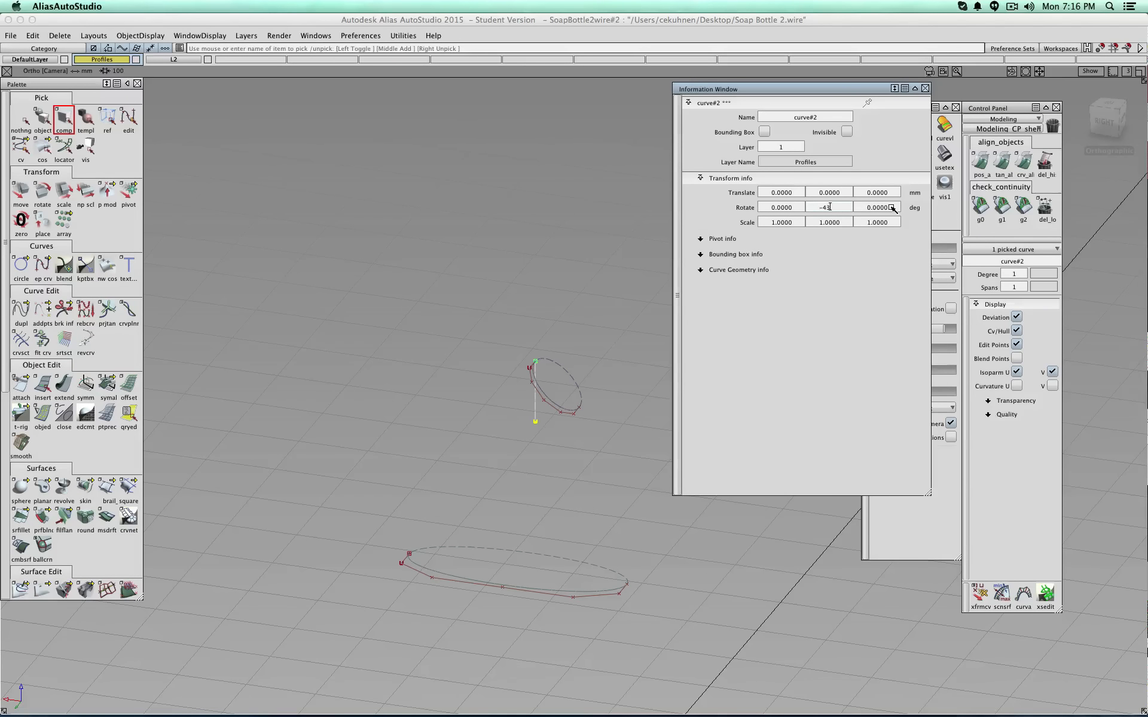
{"action": "key", "text": "Return"}
{"action": "left_click_drag", "start_coordinate": [259, 441], "coordinate": [711, 252], "text": "alt+shift"}
{"action": "left_click", "coordinate": [1110, 112]}
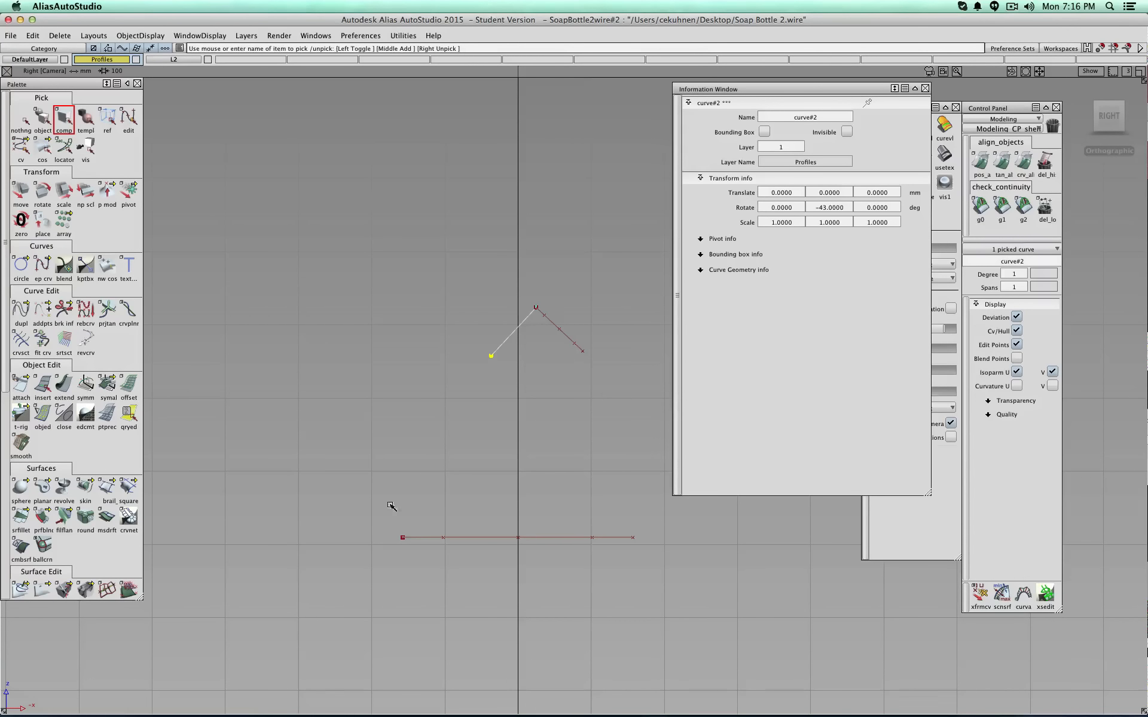
{"action": "left_click_drag", "start_coordinate": [591, 313], "coordinate": [461, 325], "text": "alt+shift"}
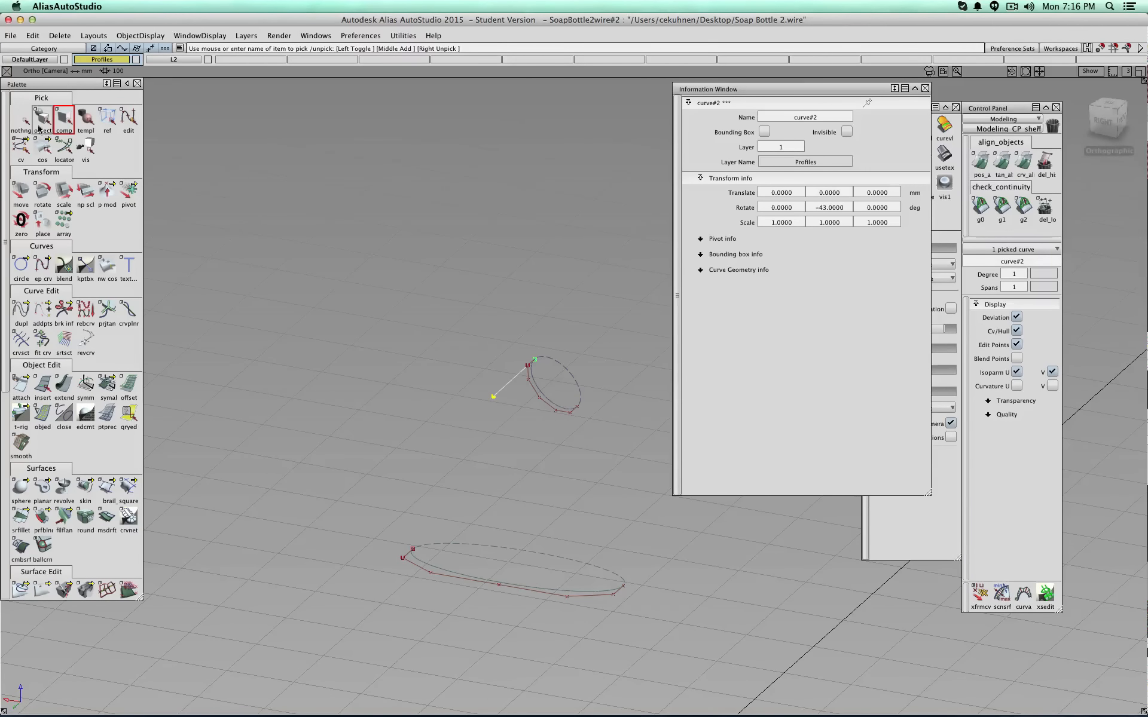
- Duplicate the neck half circle and snap the copy onto the lower end of the tilted line
{"action": "left_click_drag", "start_coordinate": [374, 278], "coordinate": [295, 257], "text": "ctrl+shift"}
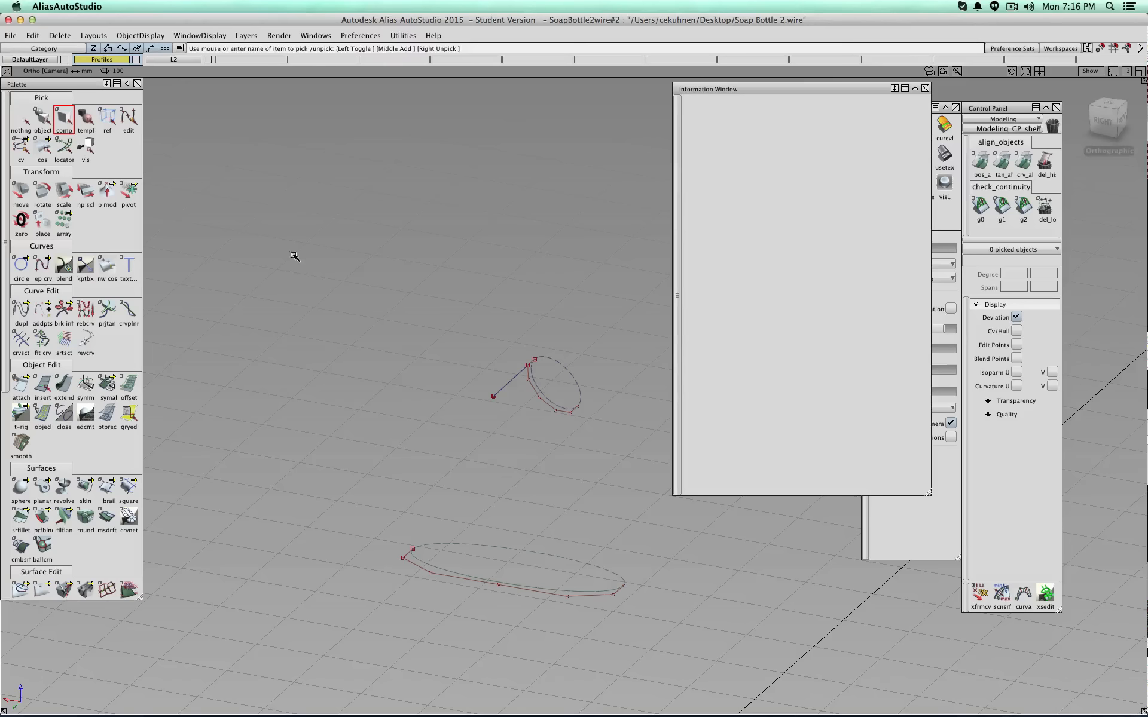
{"action": "left_click", "coordinate": [21, 191]}
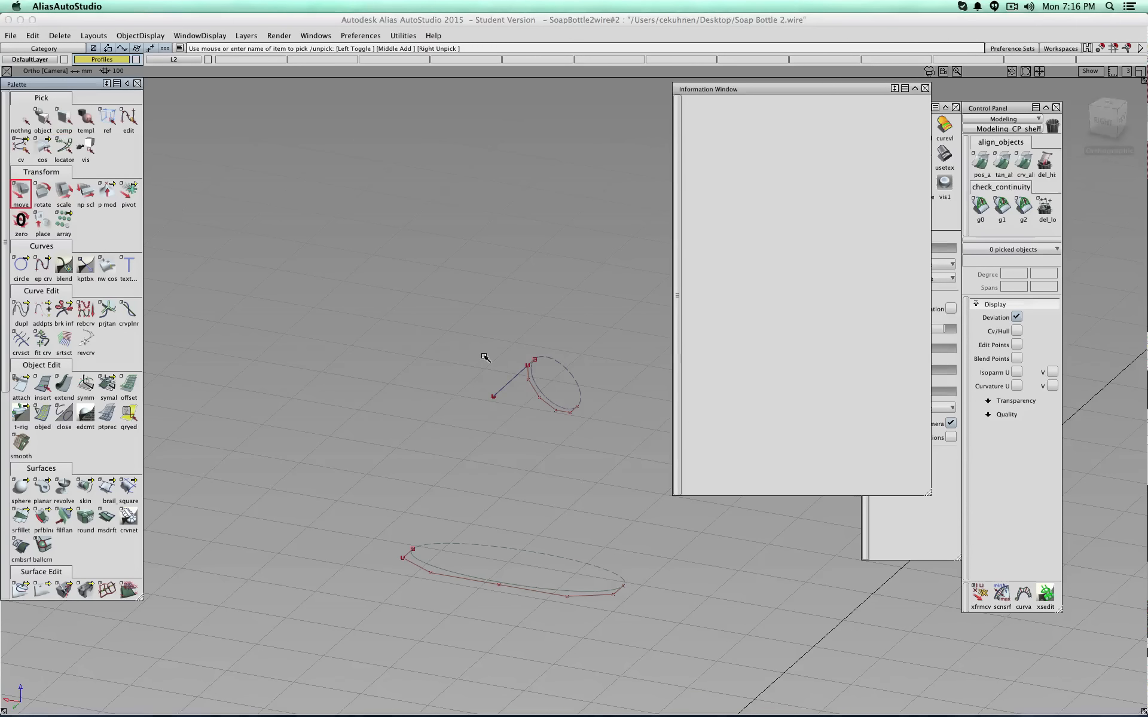
{"action": "left_click", "coordinate": [537, 395]}
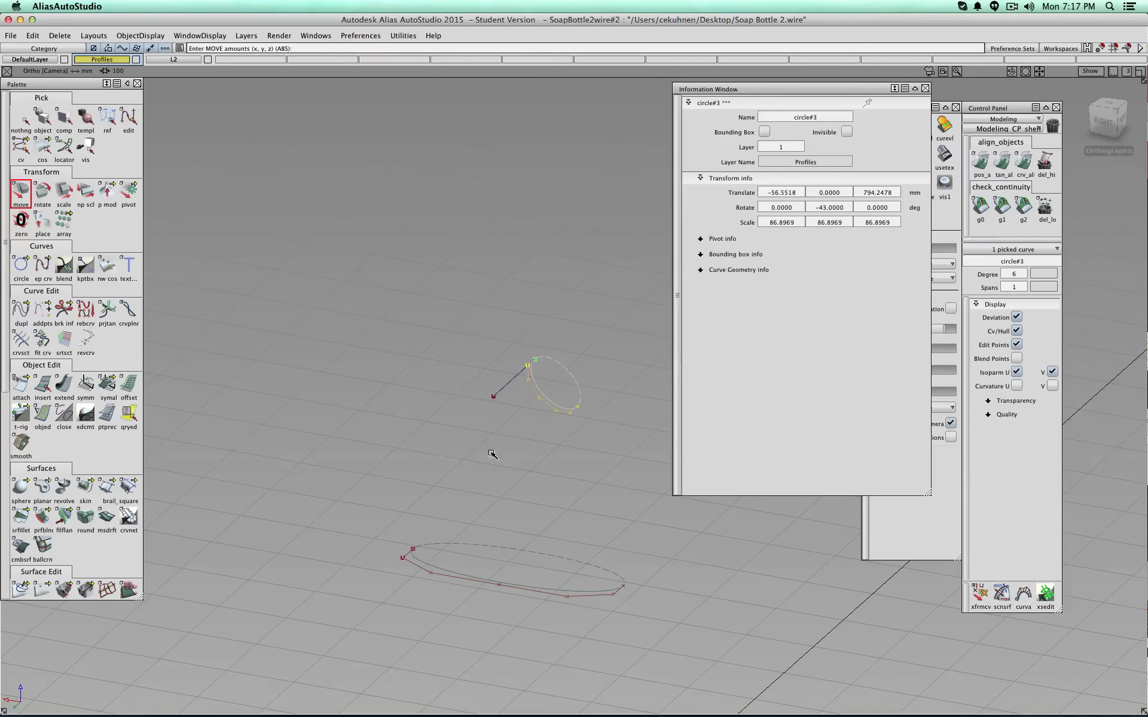
{"action": "left_click_drag", "start_coordinate": [492, 455], "coordinate": [570, 369]}
{"action": "key", "text": "super+z"}
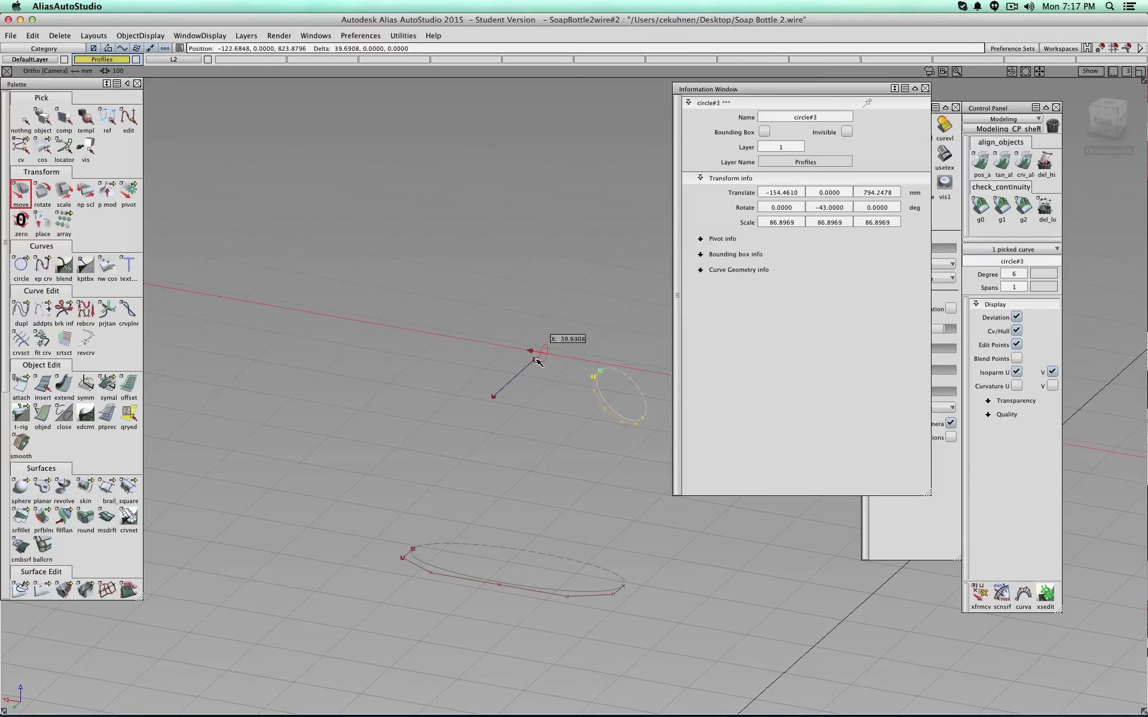
{"action": "key", "text": "super+c"}
{"action": "key", "text": "super+v"}
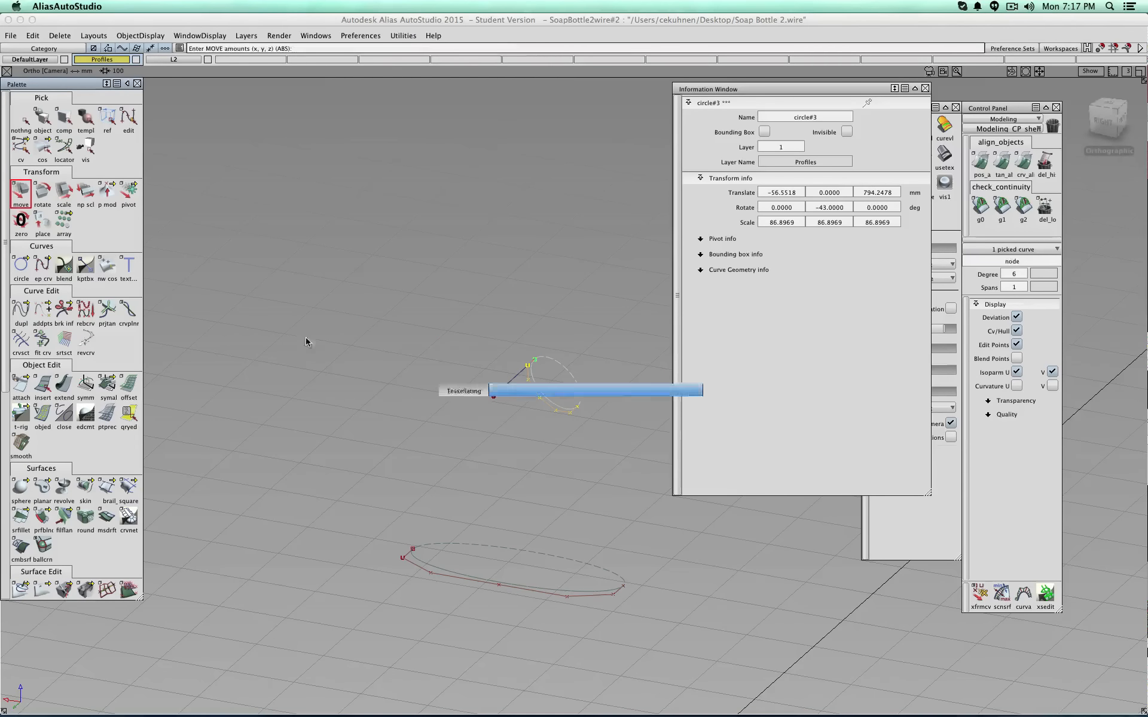
{"action": "mouse_move", "coordinate": [498, 405]}
{"action": "left_mouse_down"}
{"action": "mouse_move", "coordinate": [513, 384]}
{"action": "mouse_move", "coordinate": [511, 413]}
{"action": "left_mouse_up"}
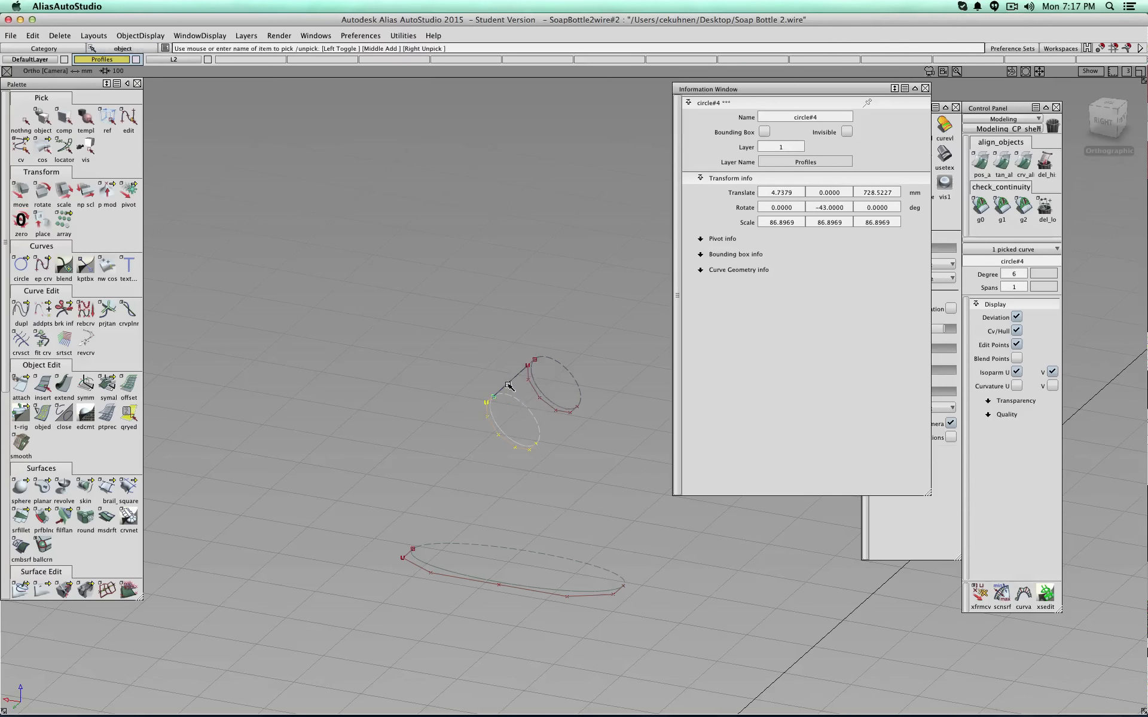
- Duplicate the tilted line, snap it to the half circle's other end point, and check the closed neck outline in the right view
{"action": "left_click", "coordinate": [508, 385]}
{"action": "left_click", "coordinate": [510, 383]}
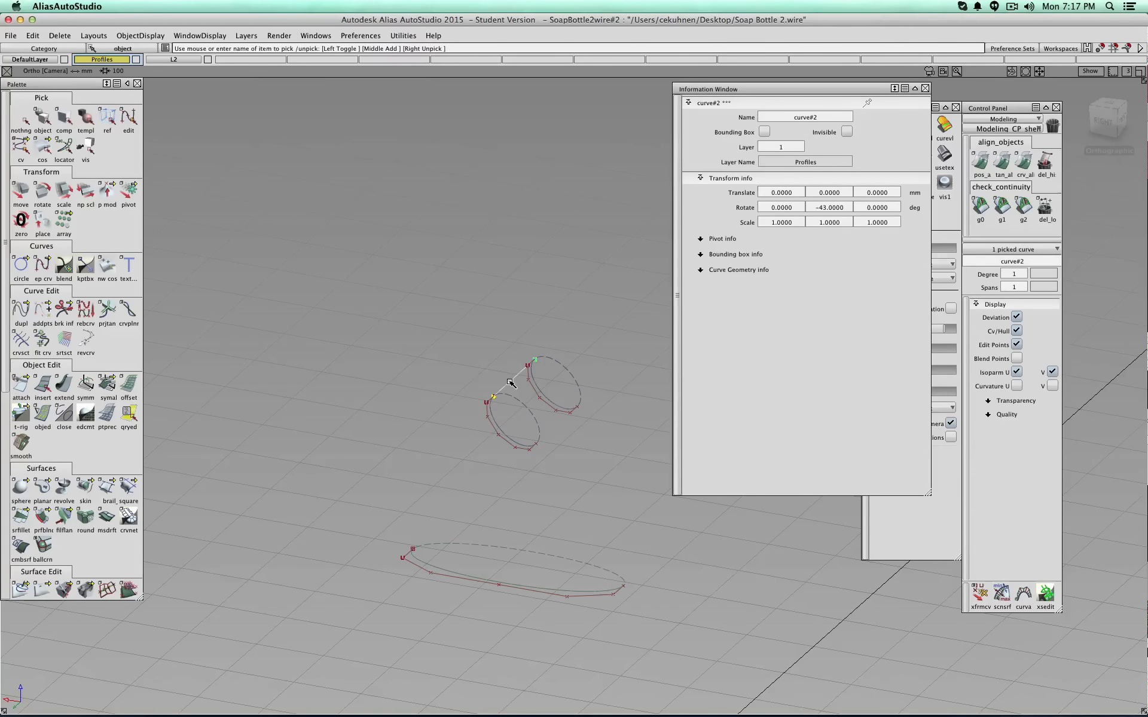
{"action": "key", "text": "super+c"}
{"action": "key", "text": "super+v"}
{"action": "left_click", "coordinate": [21, 196]}
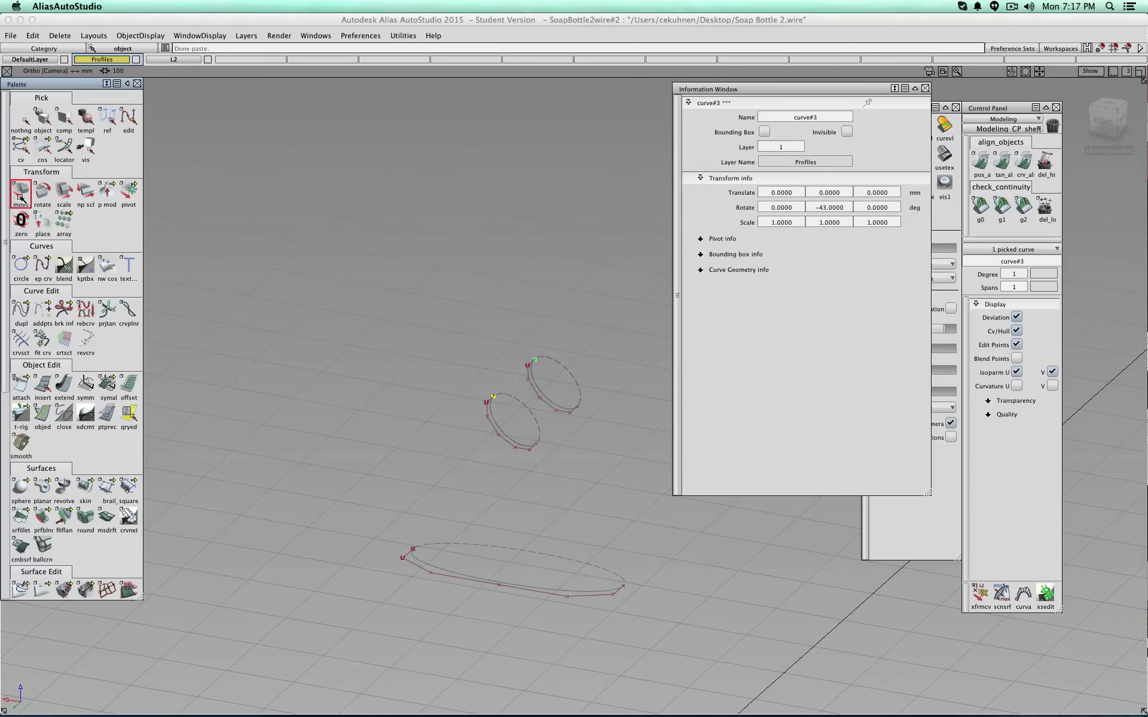
{"action": "left_click", "coordinate": [578, 409], "text": "ctrl"}
{"action": "right_click_drag", "start_coordinate": [651, 466], "coordinate": [585, 516], "text": "alt+shift"}
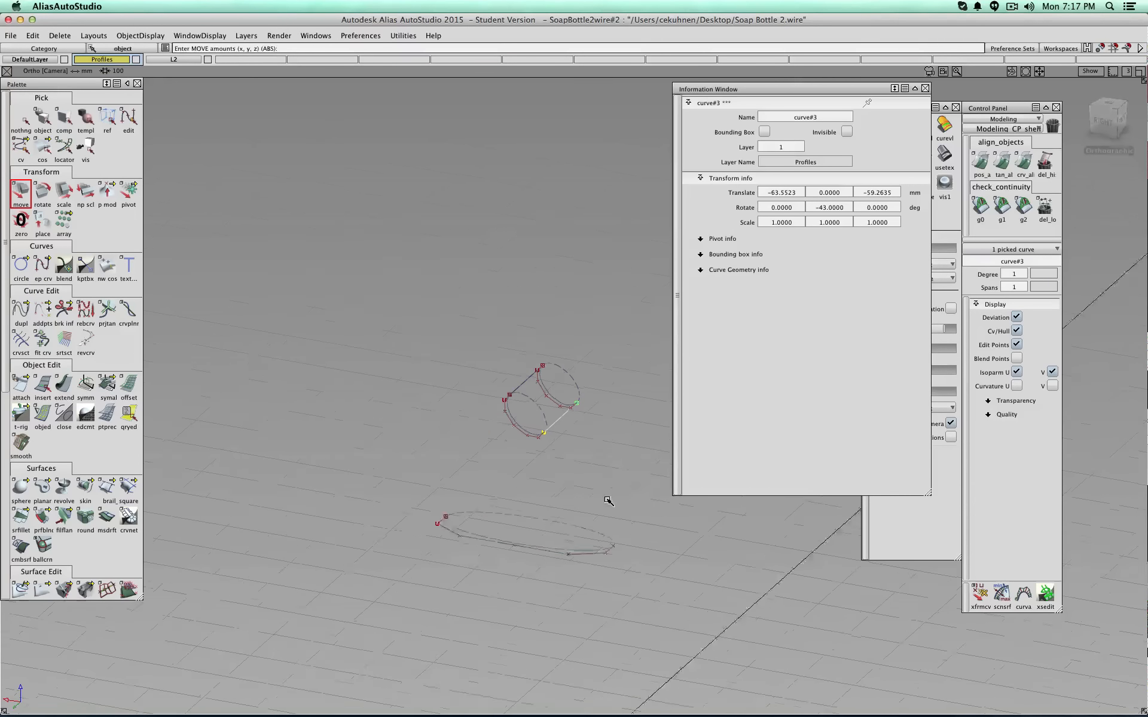
{"action": "left_click", "coordinate": [1107, 121]}
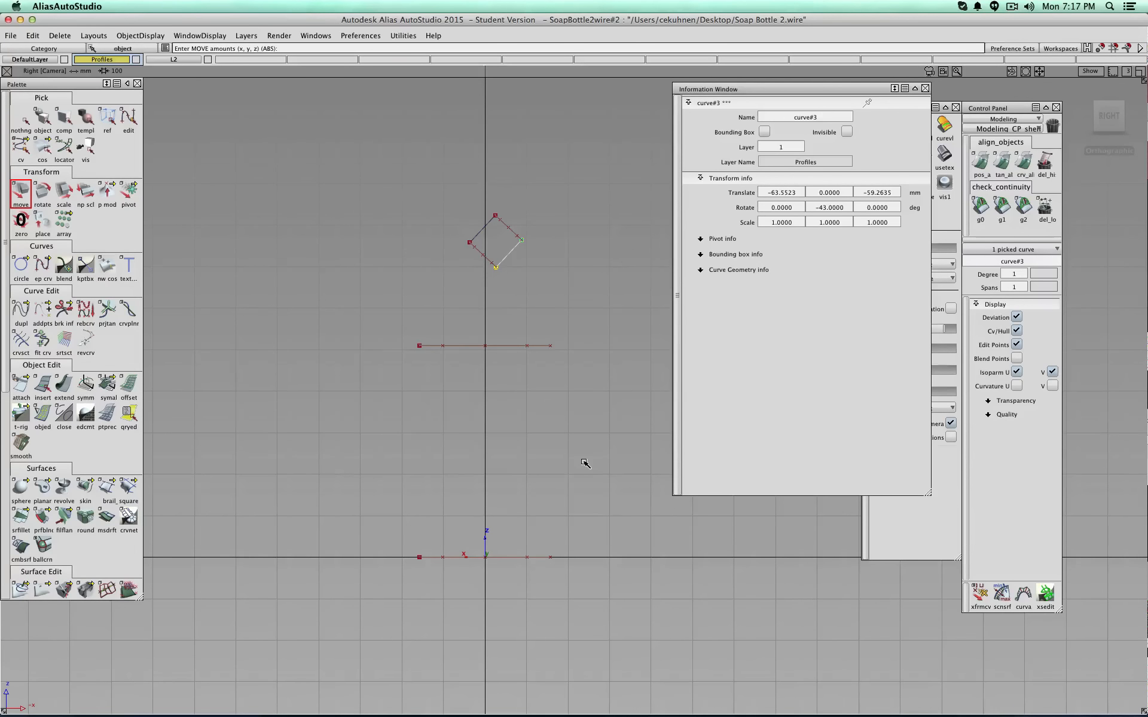
{"action": "left_click_drag", "start_coordinate": [592, 422], "coordinate": [492, 491], "text": "alt+shift"}
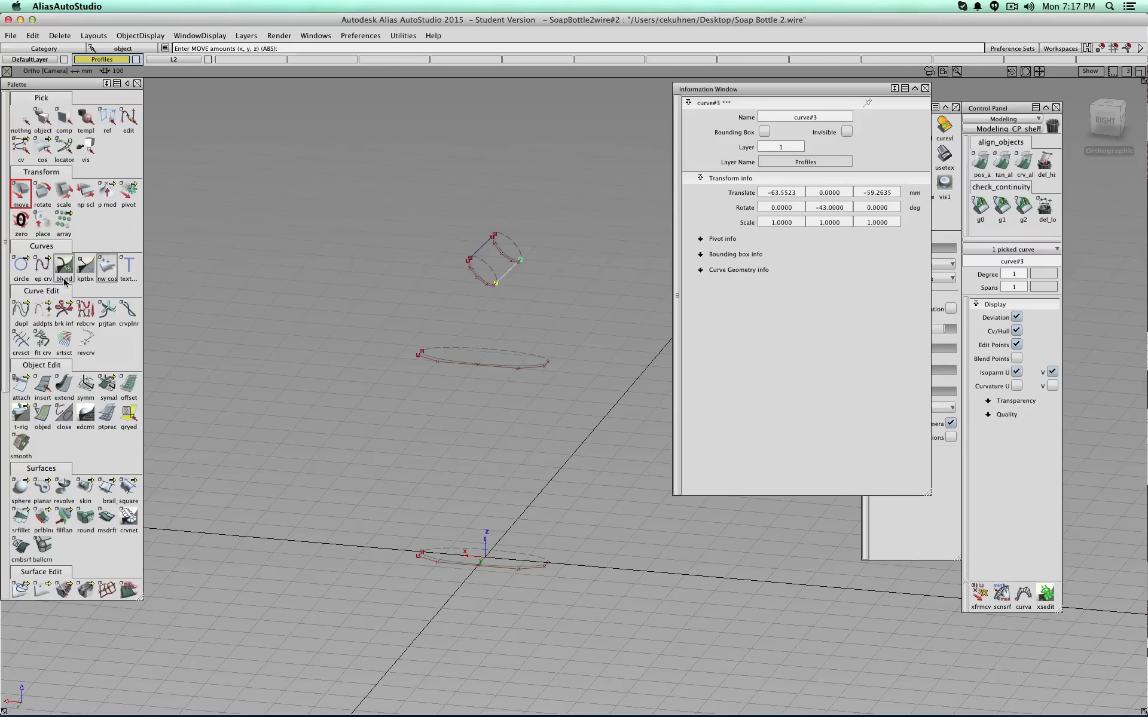
- Draw two degree 5 edit point curves with chord knot spacing joining the raised half ellipse's ends to the lower neck half circle's ends
{"action": "double_click", "coordinate": [43, 265]}
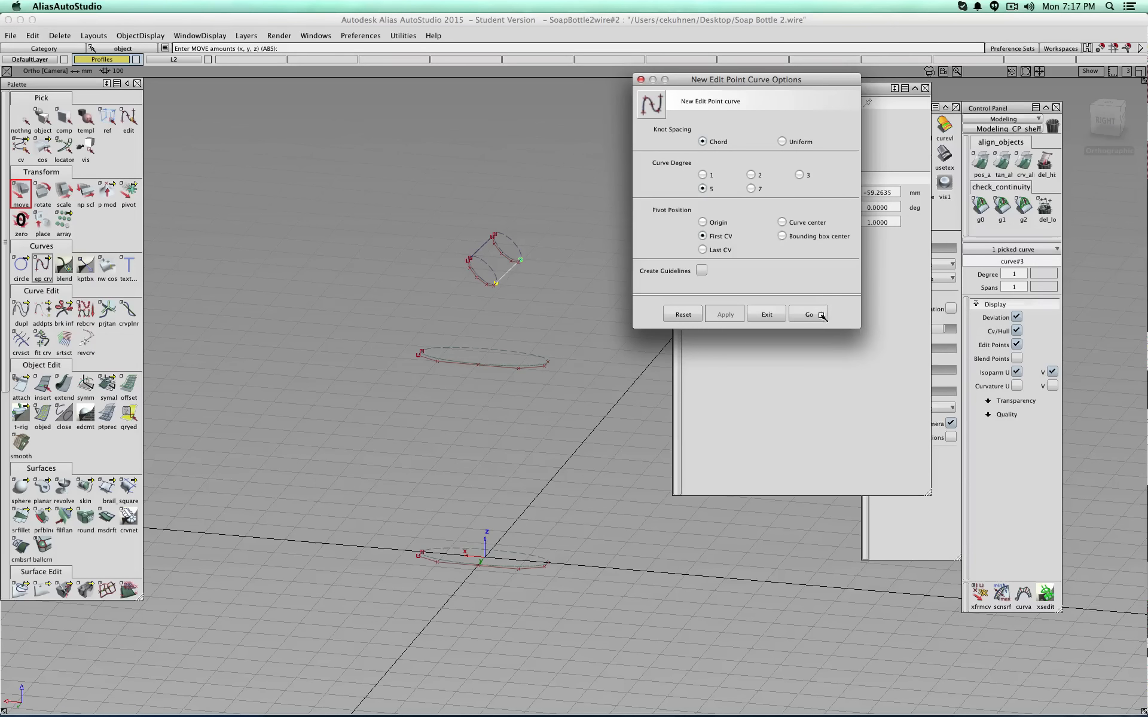
{"action": "left_click", "coordinate": [809, 314]}
{"action": "scroll", "coordinate": [559, 335], "scroll_direction": "up", "scroll_amount": 5}
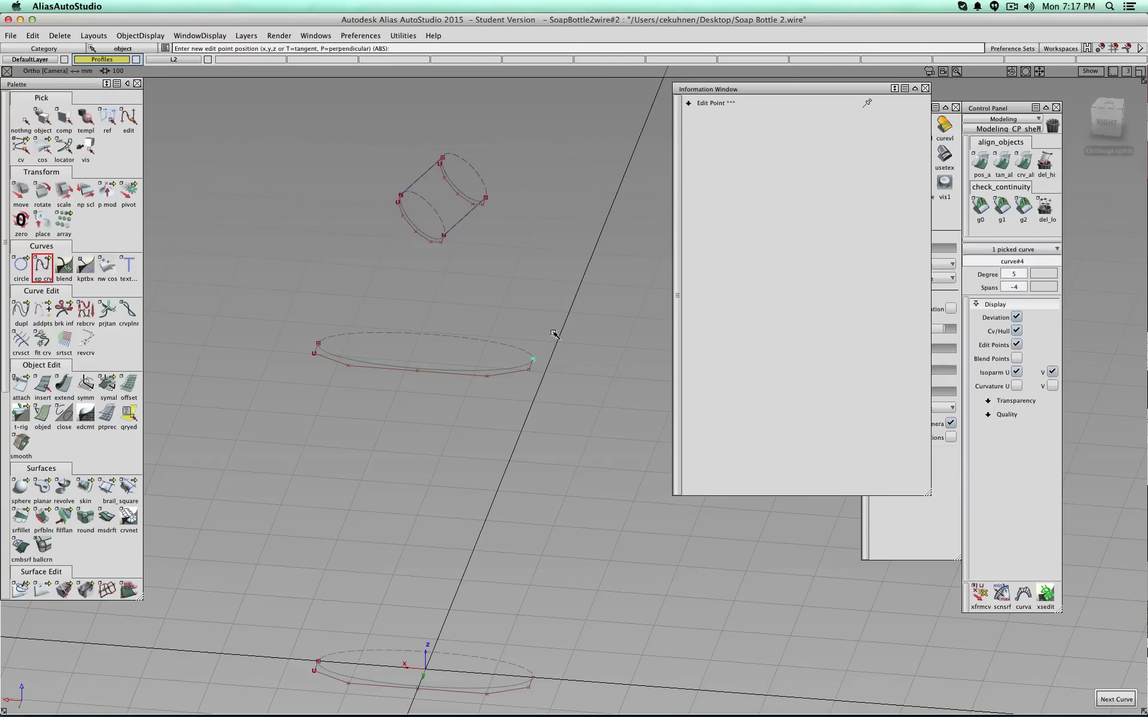
{"action": "left_click_drag", "start_coordinate": [372, 305], "coordinate": [356, 232], "text": "ctrl+shift"}
{"action": "left_click", "coordinate": [323, 339]}
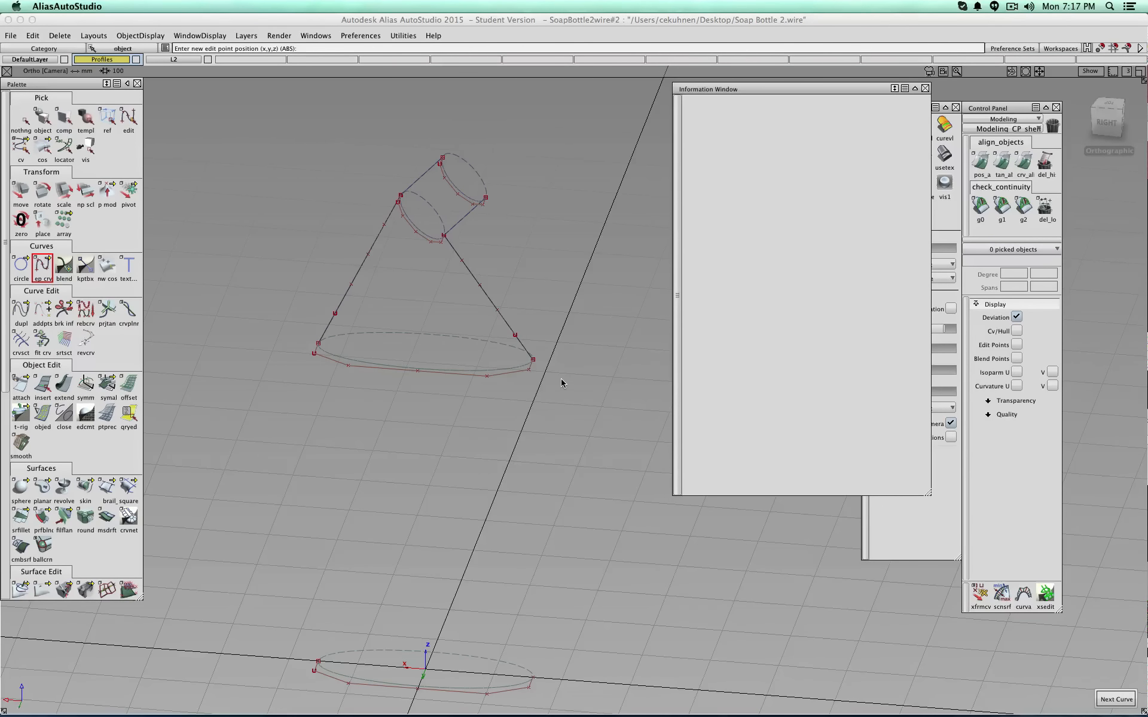
- Draw two vertical degree 5 edit point curves joining the ends of the raised half ellipse to those of the base half ellipse
{"action": "left_click", "coordinate": [533, 359]}
{"action": "left_click", "coordinate": [533, 678]}
{"action": "left_click_drag", "start_coordinate": [601, 626], "coordinate": [605, 600], "text": "ctrl+shift"}
{"action": "left_click", "coordinate": [319, 662]}
{"action": "left_click", "coordinate": [318, 343]}
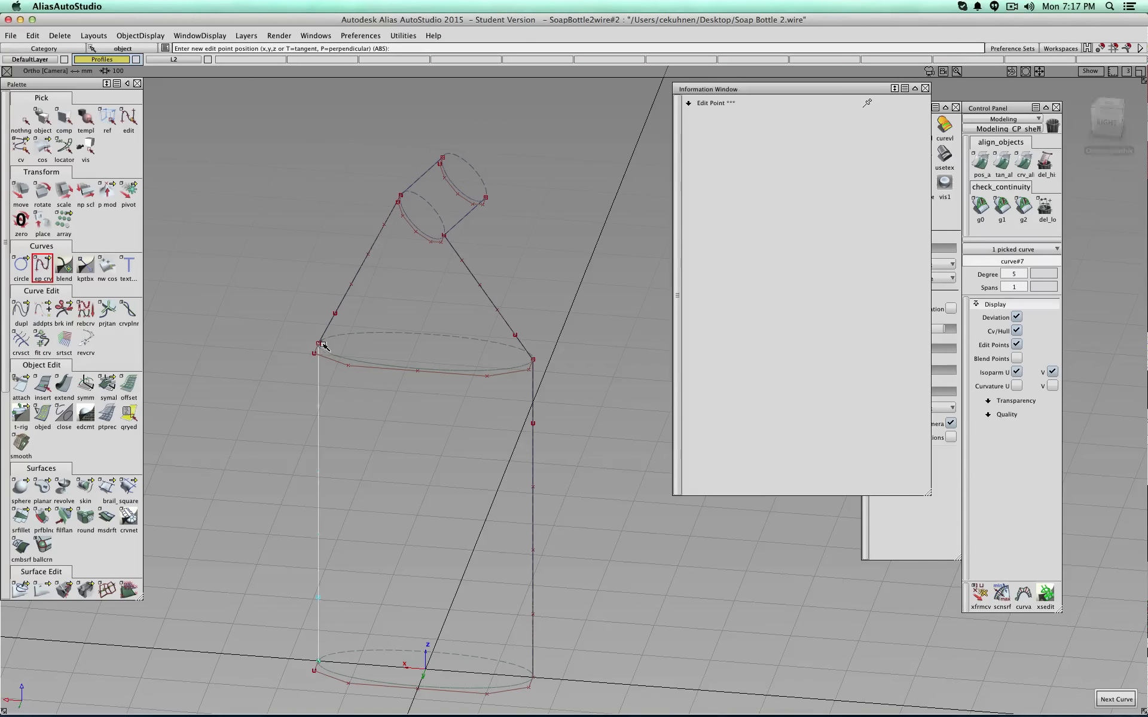
{"action": "left_click_drag", "start_coordinate": [380, 442], "coordinate": [378, 416], "text": "ctrl+shift"}
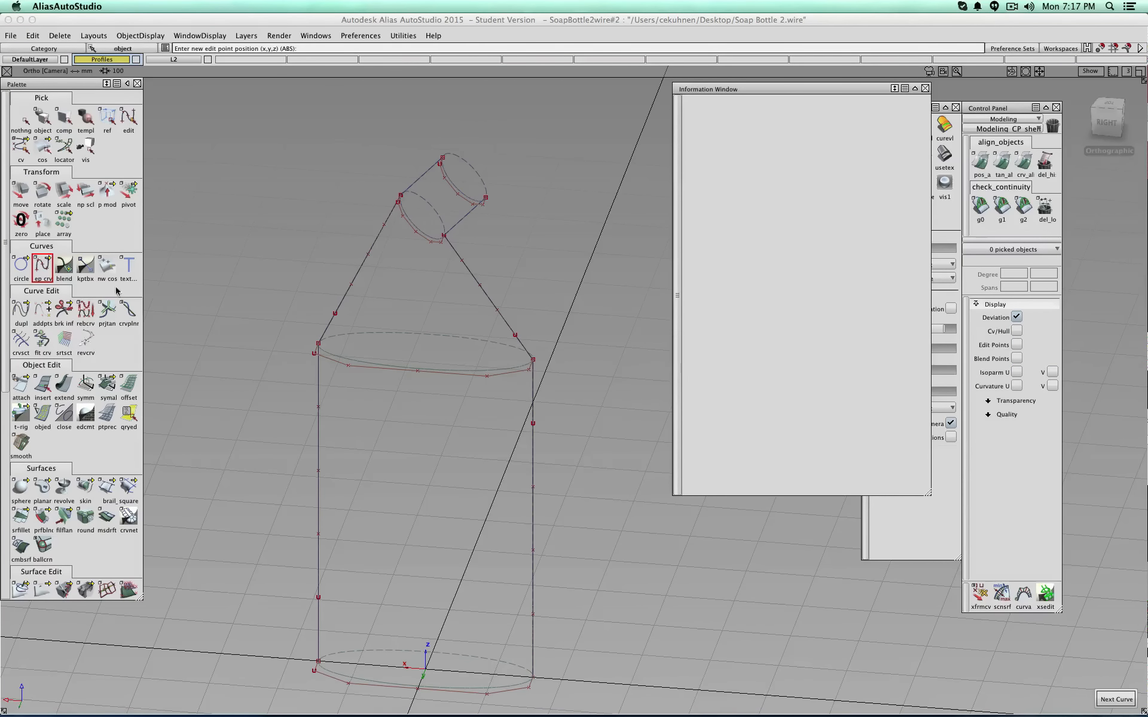
- Align the shoulder curve below the neck's lower line with G2 continuity to that neck line and to the vertical side curve
{"action": "left_click_drag", "start_coordinate": [114, 379], "coordinate": [133, 377]}
{"action": "middle_click_drag", "start_coordinate": [507, 246], "coordinate": [551, 225], "text": "alt+shift"}
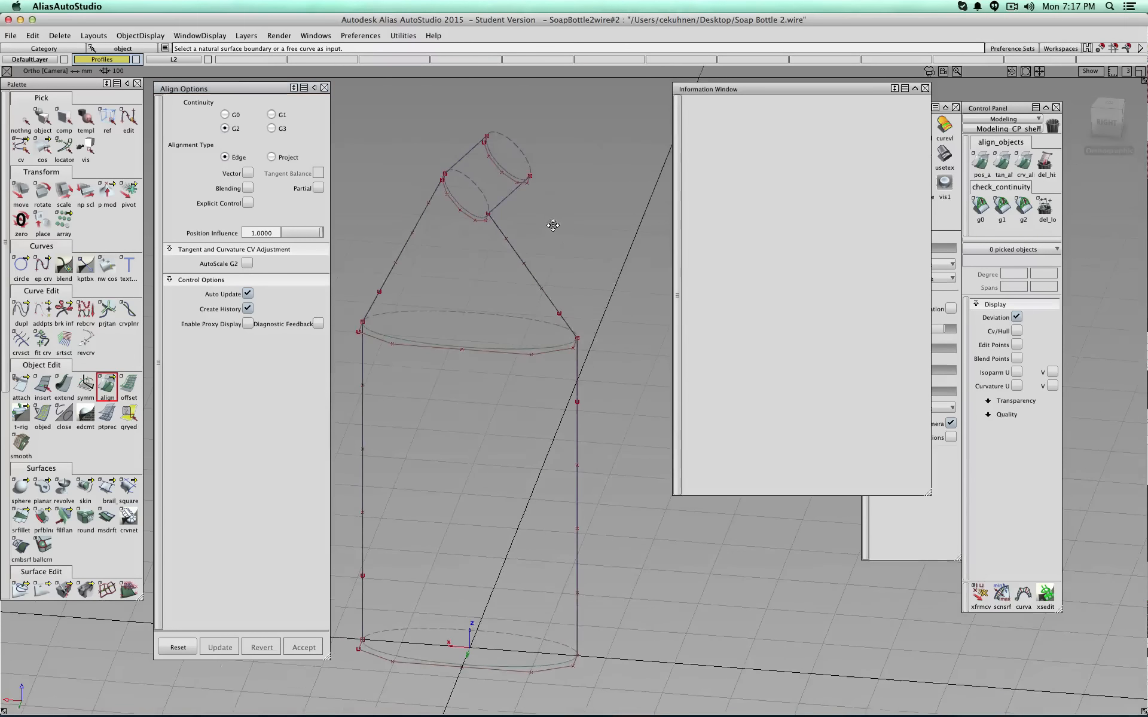
{"action": "left_click", "coordinate": [504, 234]}
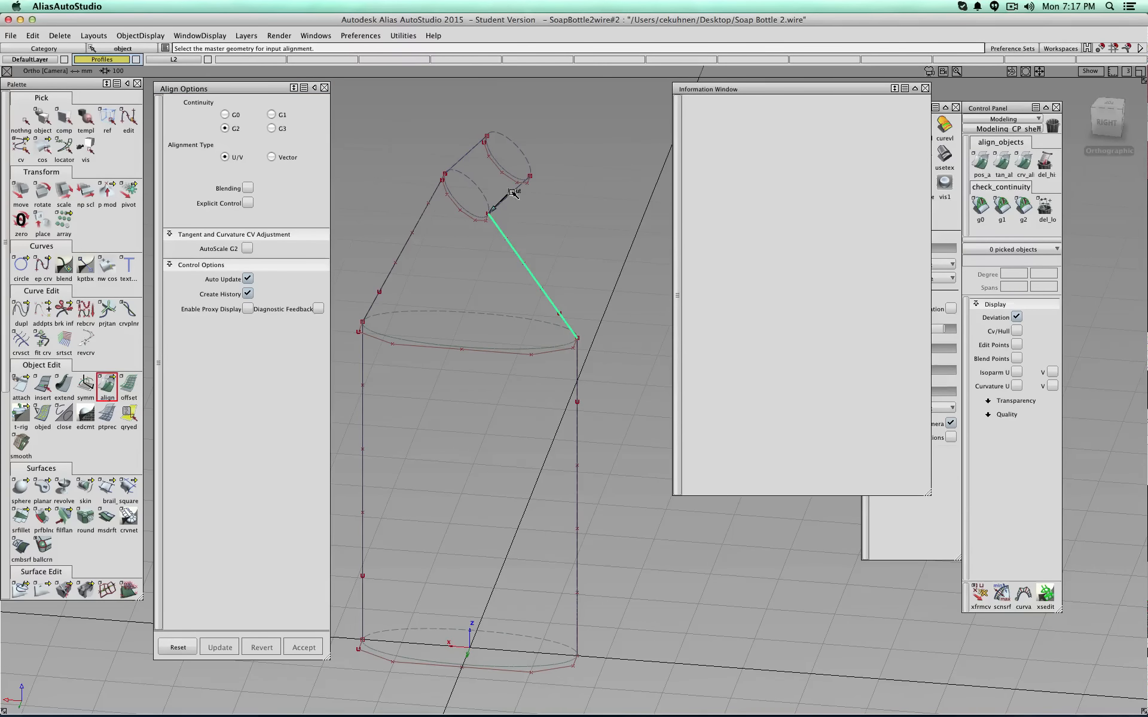
{"action": "left_click", "coordinate": [511, 191]}
{"action": "left_click_drag", "start_coordinate": [554, 242], "coordinate": [553, 215], "text": "ctrl+shift"}
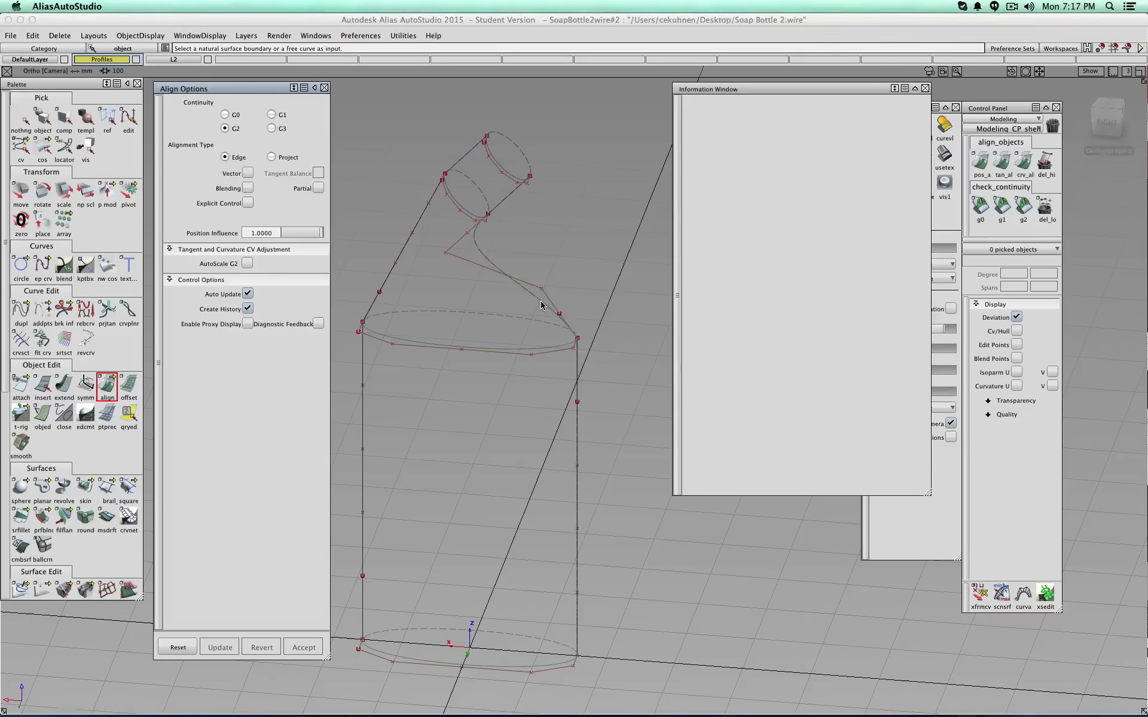
{"action": "left_click", "coordinate": [541, 306]}
{"action": "left_click", "coordinate": [577, 317]}
{"action": "left_click_drag", "start_coordinate": [610, 270], "coordinate": [612, 241], "text": "ctrl+shift"}
- Align the opposite shoulder curve with G2 continuity to the neck's upper line and its vertical side curve, then clear the selection
{"action": "left_click", "coordinate": [450, 170]}
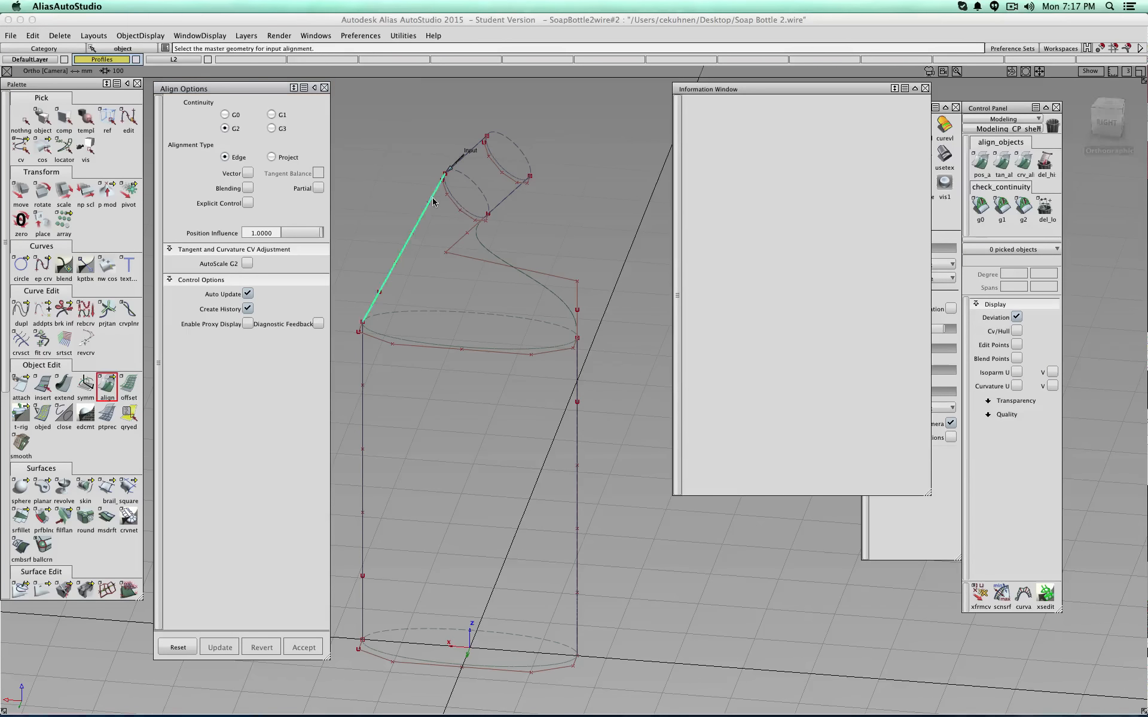
{"action": "left_click", "coordinate": [475, 149]}
{"action": "left_click_drag", "start_coordinate": [408, 289], "coordinate": [407, 261], "text": "ctrl+shift"}
{"action": "left_click", "coordinate": [375, 298]}
{"action": "left_click", "coordinate": [364, 358]}
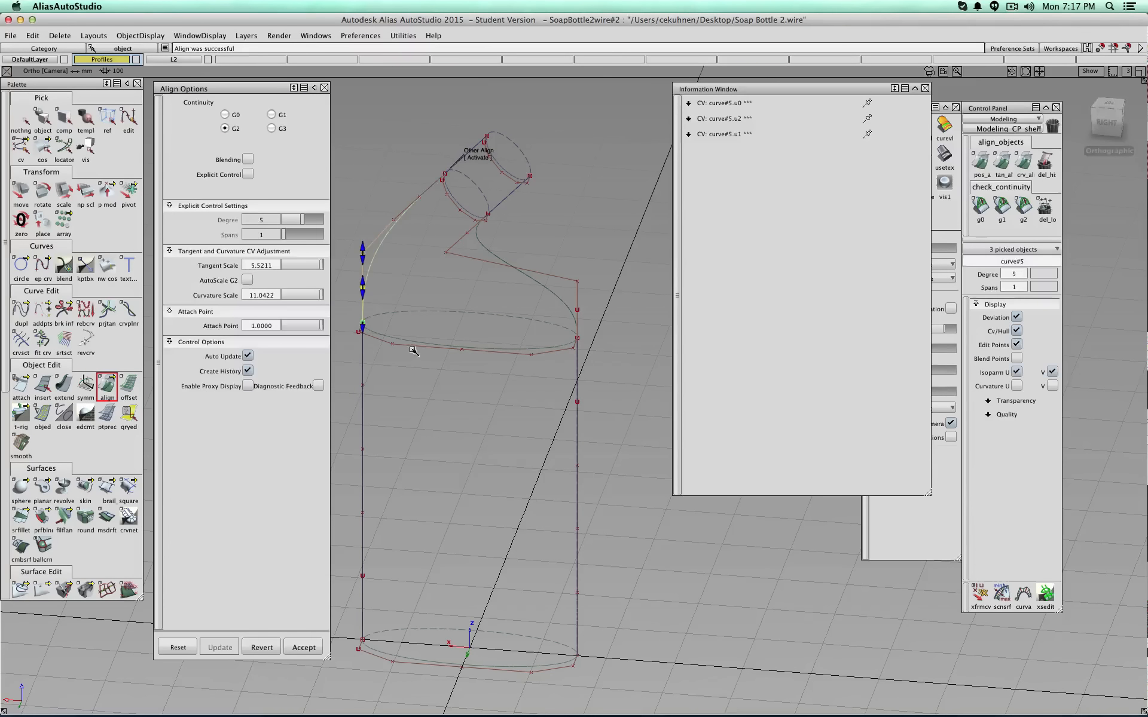
{"action": "left_click", "coordinate": [19, 123]}
{"action": "left_click", "coordinate": [42, 119]}
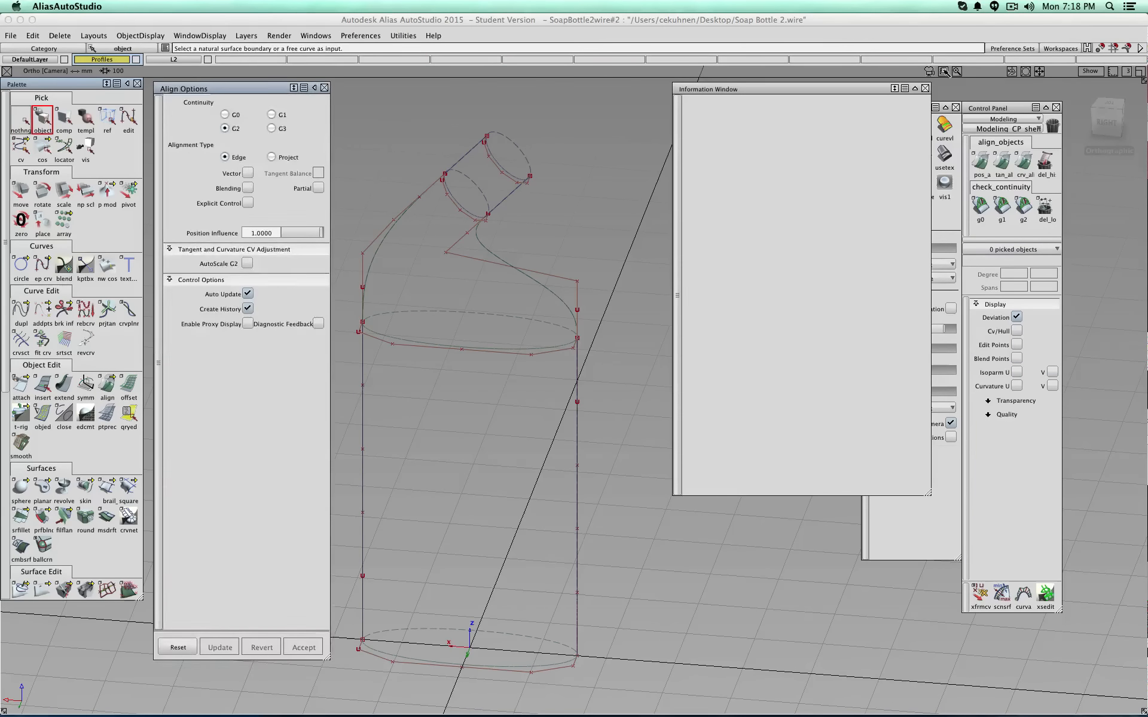
- Move the neck's two straight lines and two half circles together by about -14.6 mm in X and -2.4 mm in Z
{"action": "left_click", "coordinate": [1116, 119]}
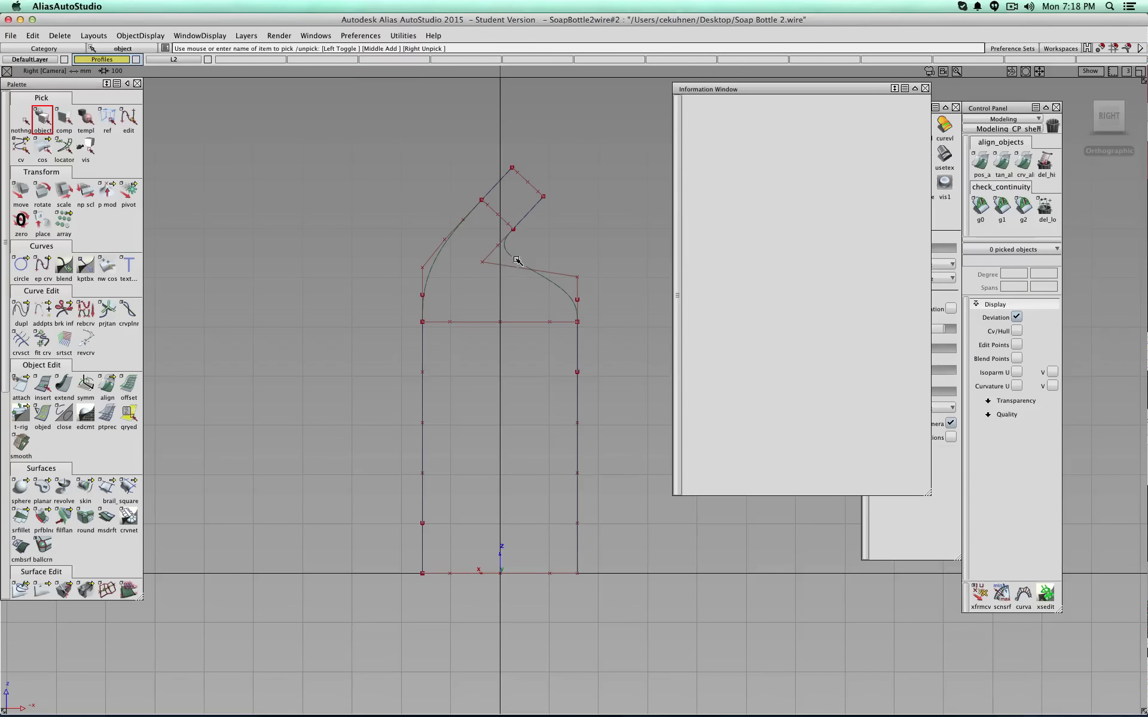
{"action": "left_click", "coordinate": [499, 213]}
{"action": "left_click", "coordinate": [496, 185]}
{"action": "left_click", "coordinate": [528, 185]}
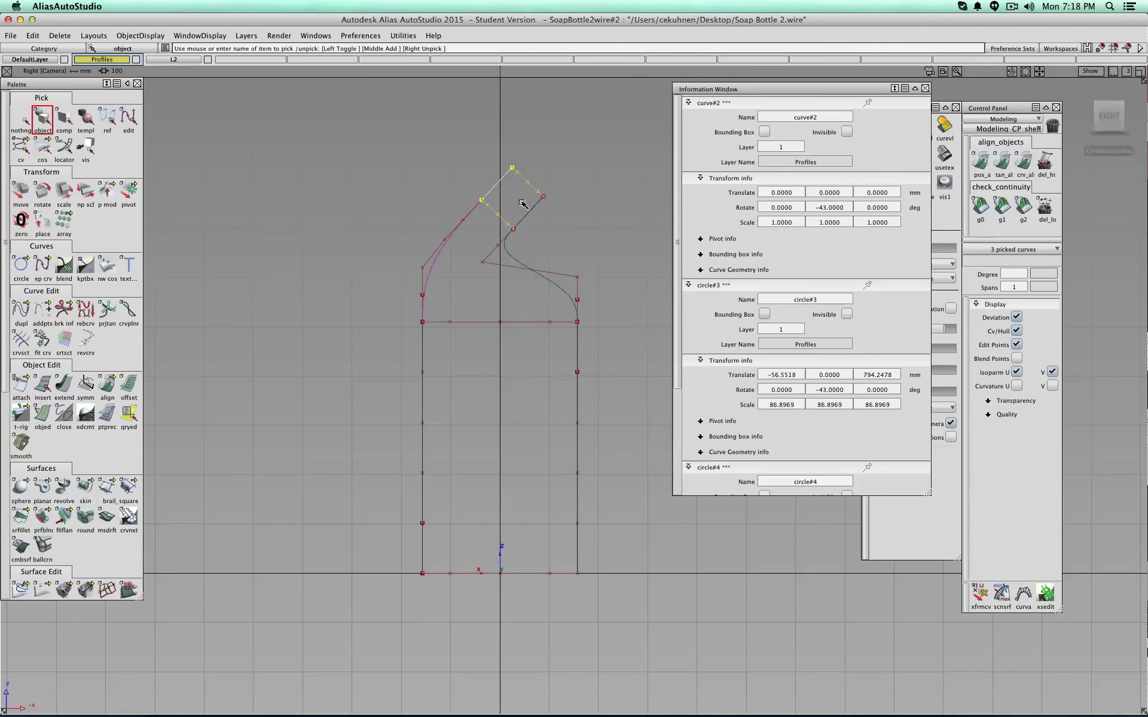
{"action": "left_click", "coordinate": [524, 209]}
{"action": "right_click_drag", "start_coordinate": [607, 210], "coordinate": [606, 183], "text": "ctrl+shift"}
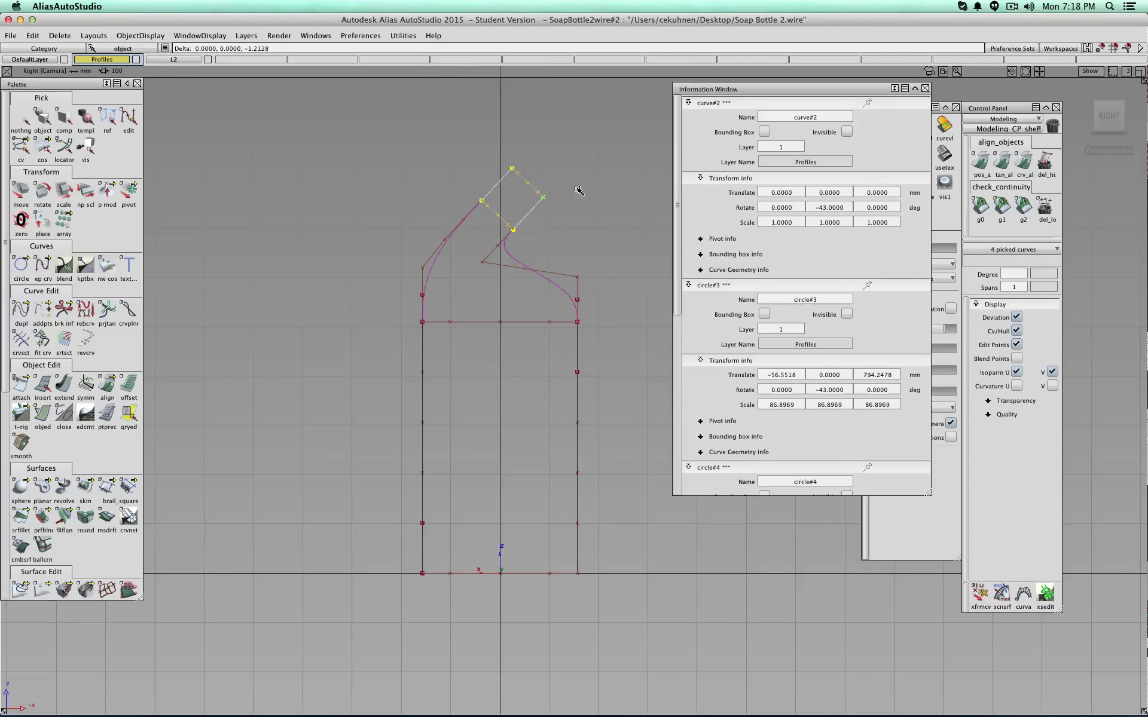
{"action": "left_click_drag", "start_coordinate": [579, 190], "coordinate": [441, 239]}
{"action": "right_click_drag", "start_coordinate": [441, 240], "coordinate": [558, 154], "text": "alt+shift"}
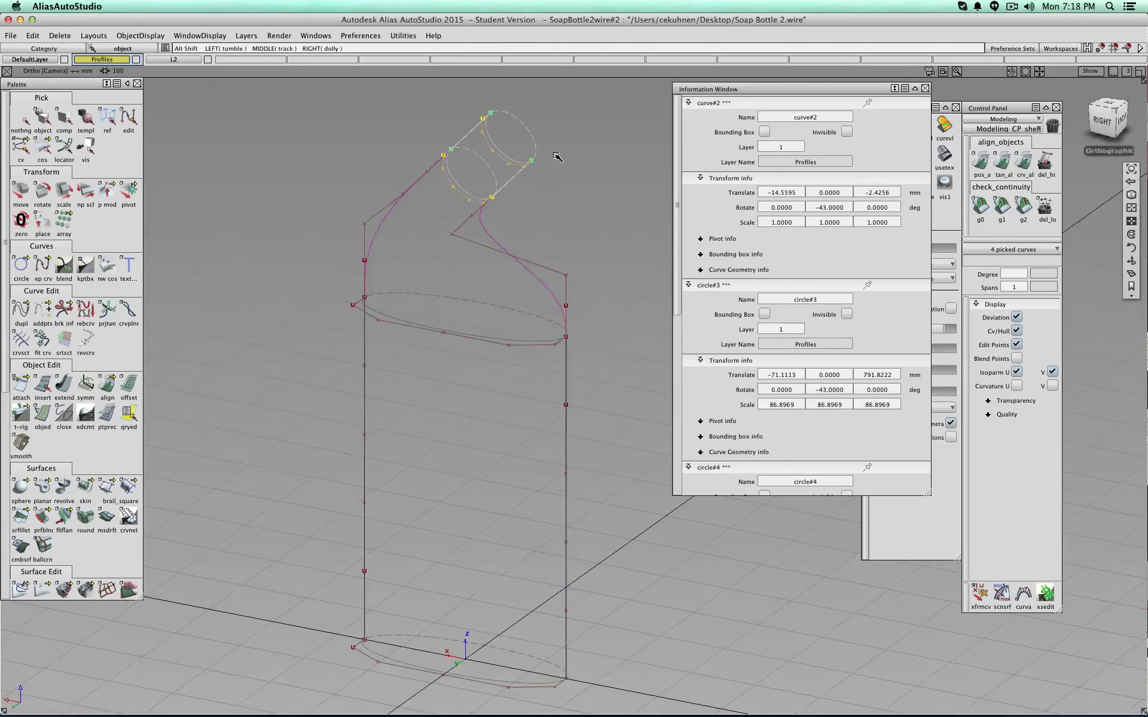
- Place the pivot of the picked neck curves at the outer end of the neck's upper line
{"action": "middle_click_drag", "start_coordinate": [481, 144], "coordinate": [456, 325], "text": "alt+shift"}
{"action": "right_click_drag", "start_coordinate": [456, 325], "coordinate": [306, 311], "text": "alt+shift"}
{"action": "left_click", "coordinate": [128, 193]}
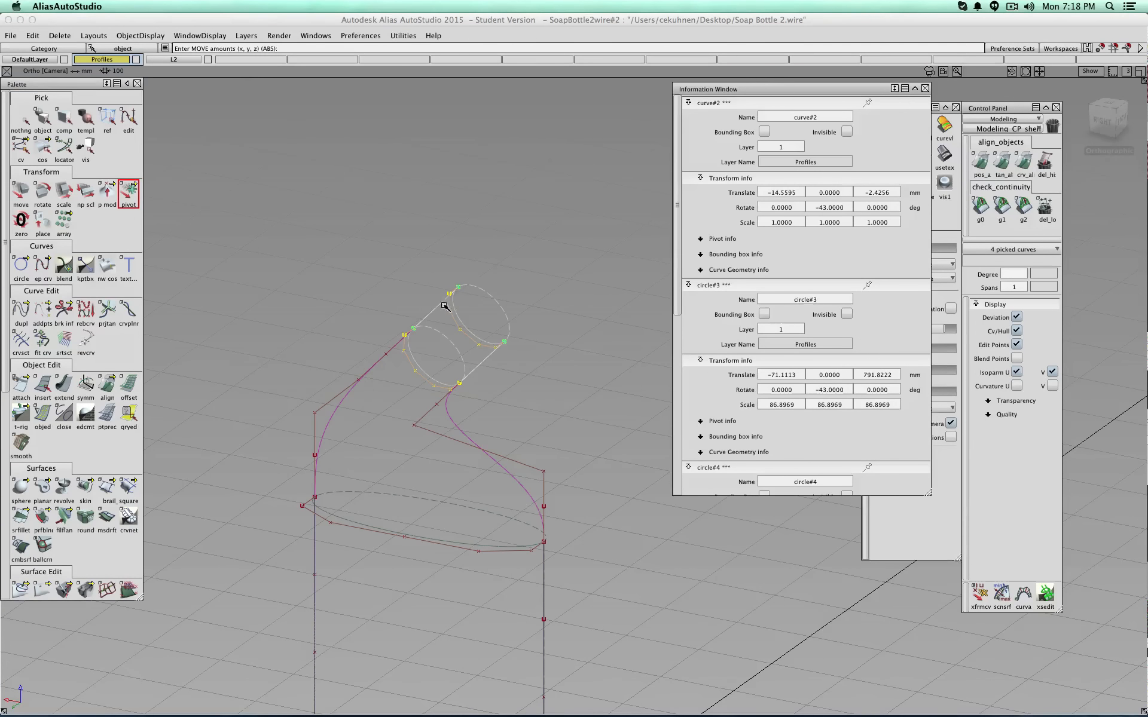
{"action": "left_click", "coordinate": [478, 307]}
{"action": "left_click_drag", "start_coordinate": [477, 308], "coordinate": [472, 299]}
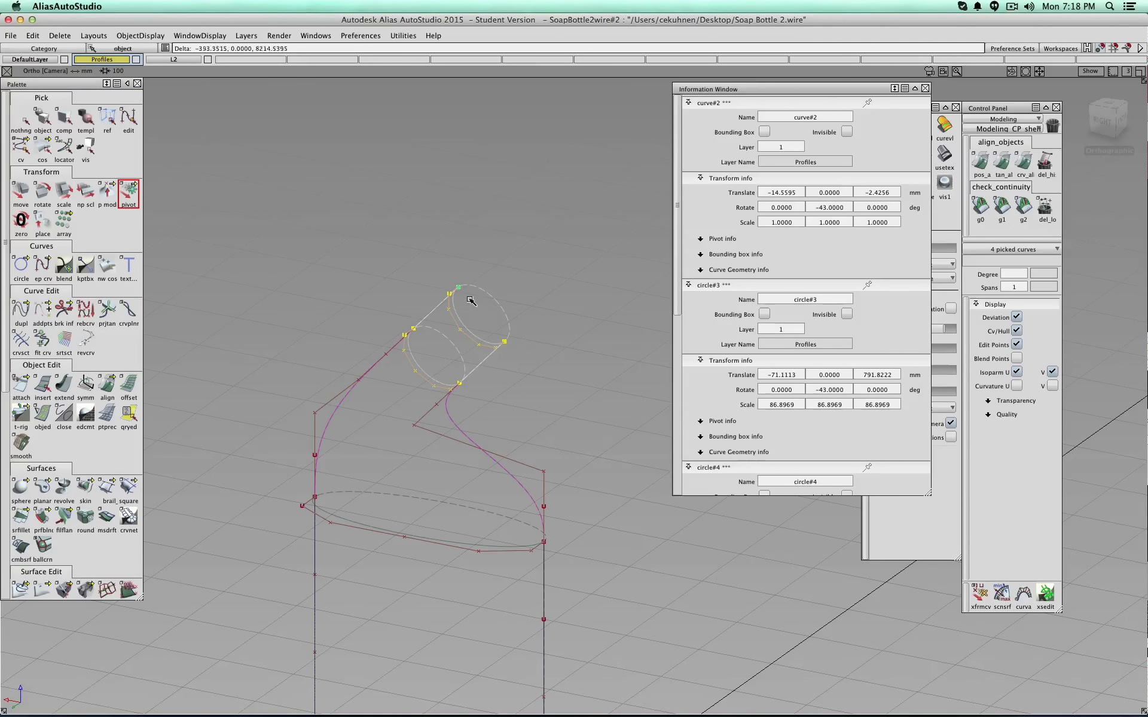
- Rotate the picked neck curves in the right view to a Y rotation of about -50.1 degrees
{"action": "left_click", "coordinate": [1102, 125]}
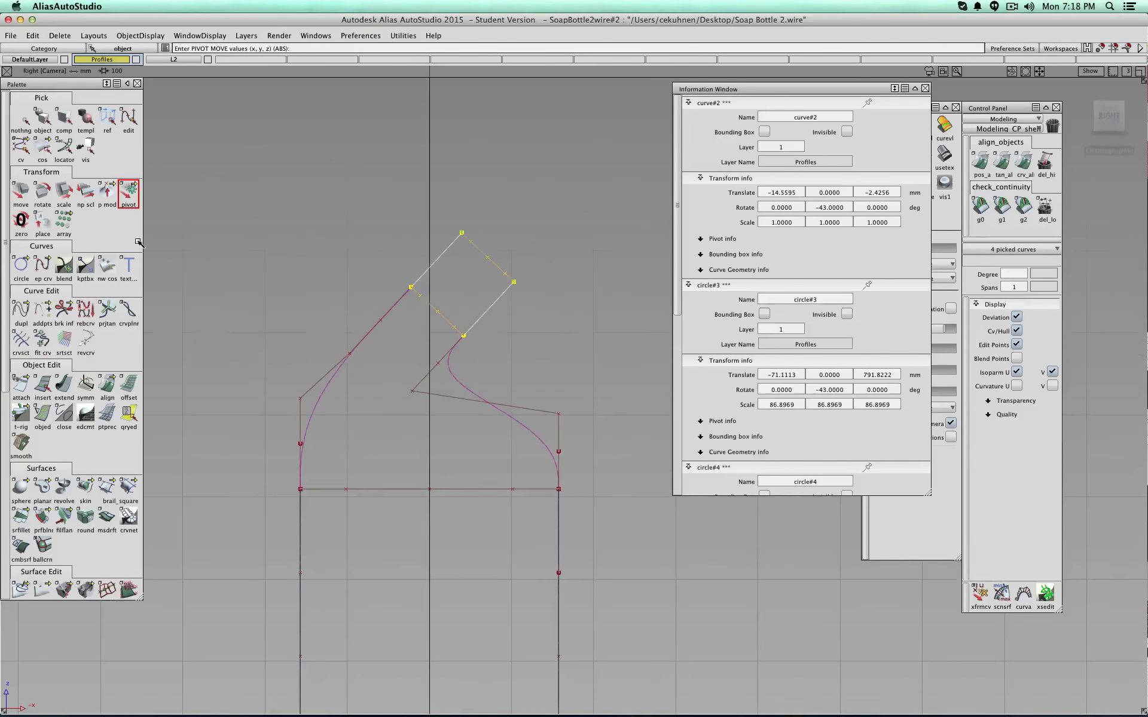
{"action": "scroll", "coordinate": [137, 242], "scroll_direction": "down", "scroll_amount": 3}
{"action": "left_click", "coordinate": [43, 149]}
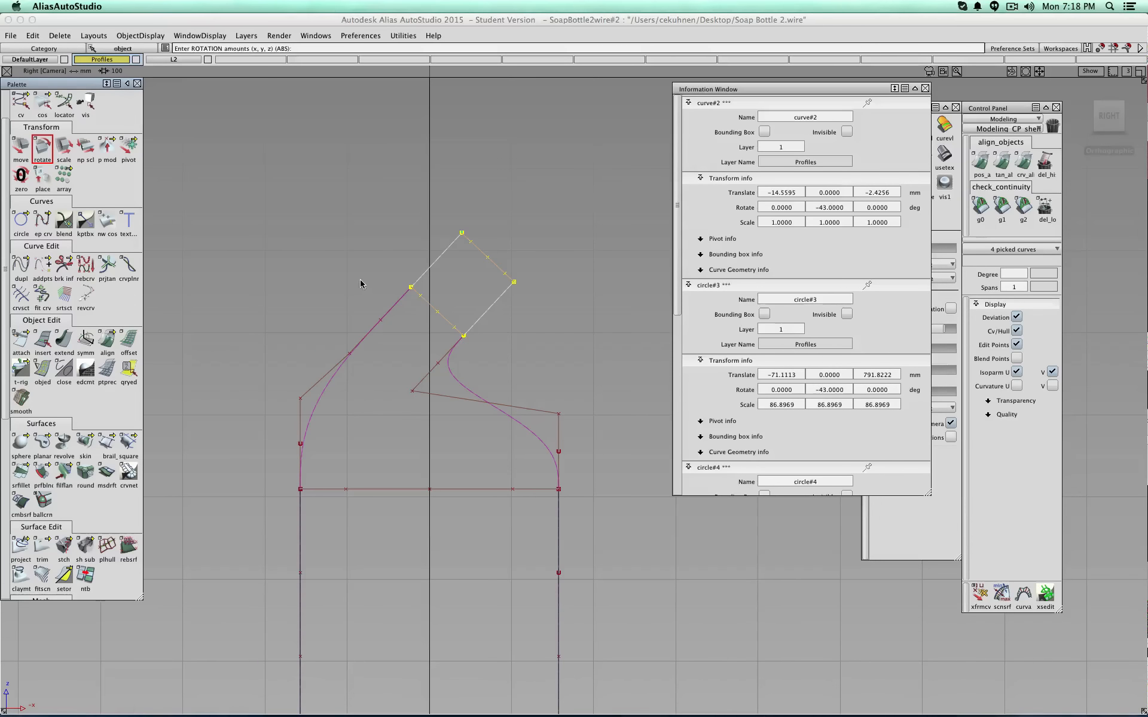
{"action": "middle_click_drag", "start_coordinate": [371, 285], "coordinate": [311, 245]}
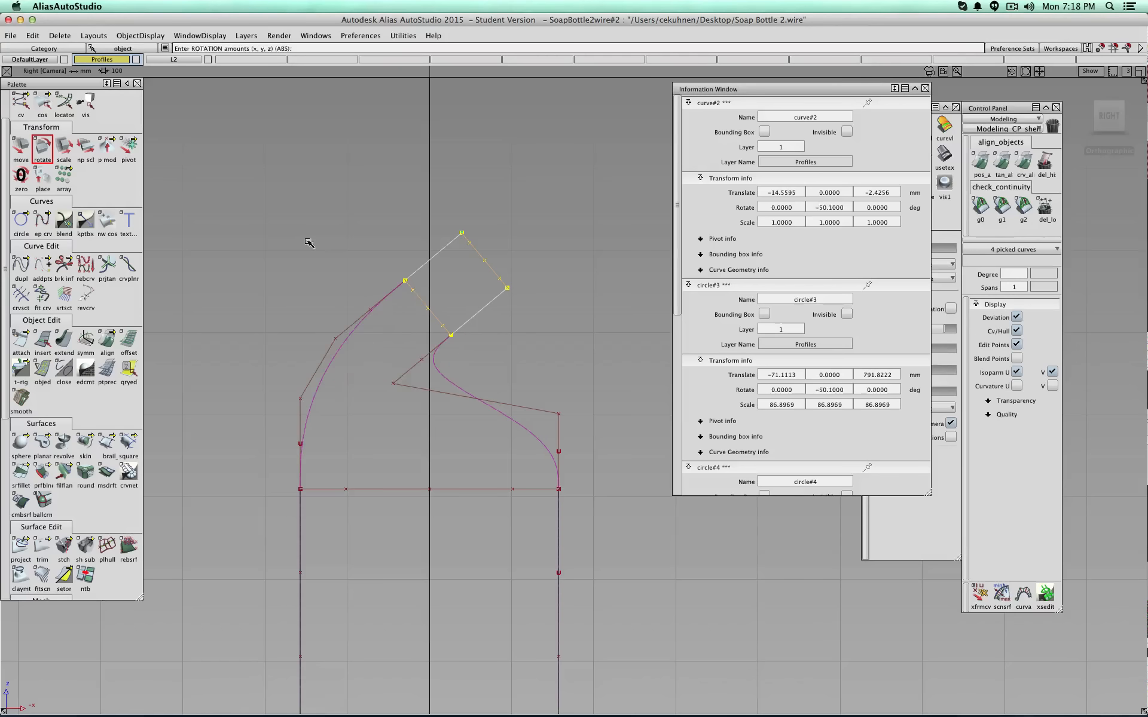
- Move the neck curves until the upper neck line's translation is about X -23.3 mm and Z 4.1 mm, then clear the selection
{"action": "left_click", "coordinate": [20, 148]}
{"action": "left_click_drag", "start_coordinate": [324, 239], "coordinate": [330, 233]}
{"action": "right_click_drag", "start_coordinate": [330, 233], "coordinate": [548, 322], "text": "alt+shift"}
{"action": "middle_click_drag", "start_coordinate": [548, 322], "coordinate": [514, 225], "text": "alt+shift"}
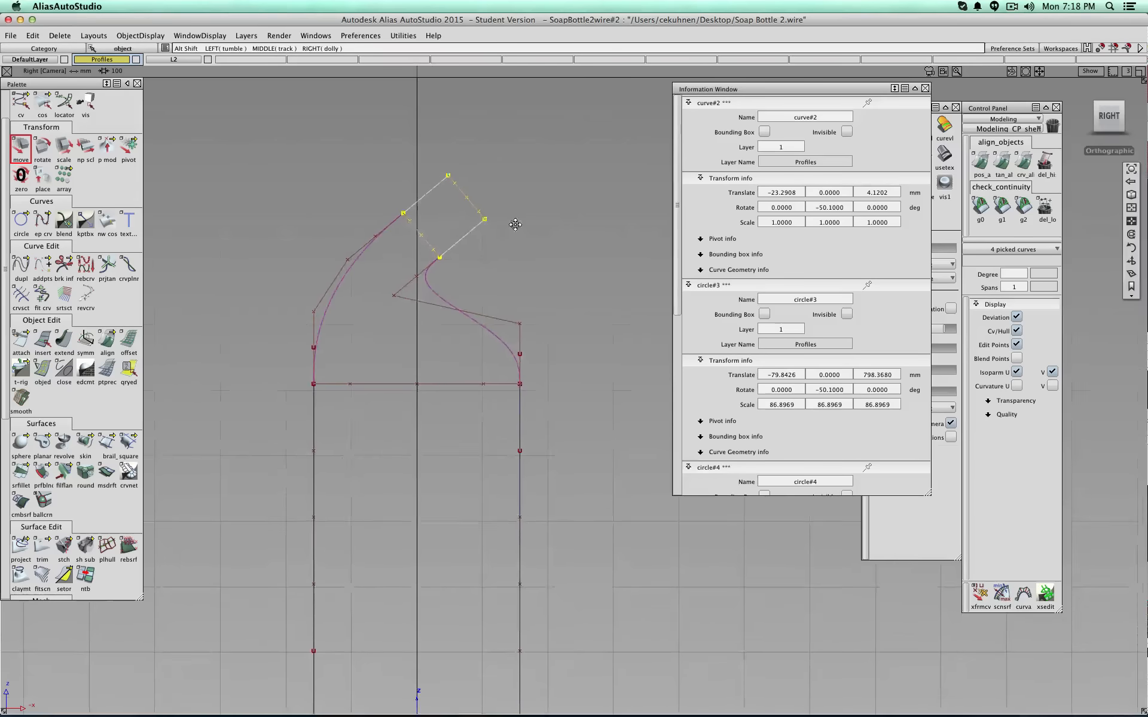
{"action": "right_click_drag", "start_coordinate": [513, 225], "coordinate": [549, 227], "text": "alt+shift"}
{"action": "left_click_drag", "start_coordinate": [549, 228], "coordinate": [403, 303], "text": "alt+shift"}
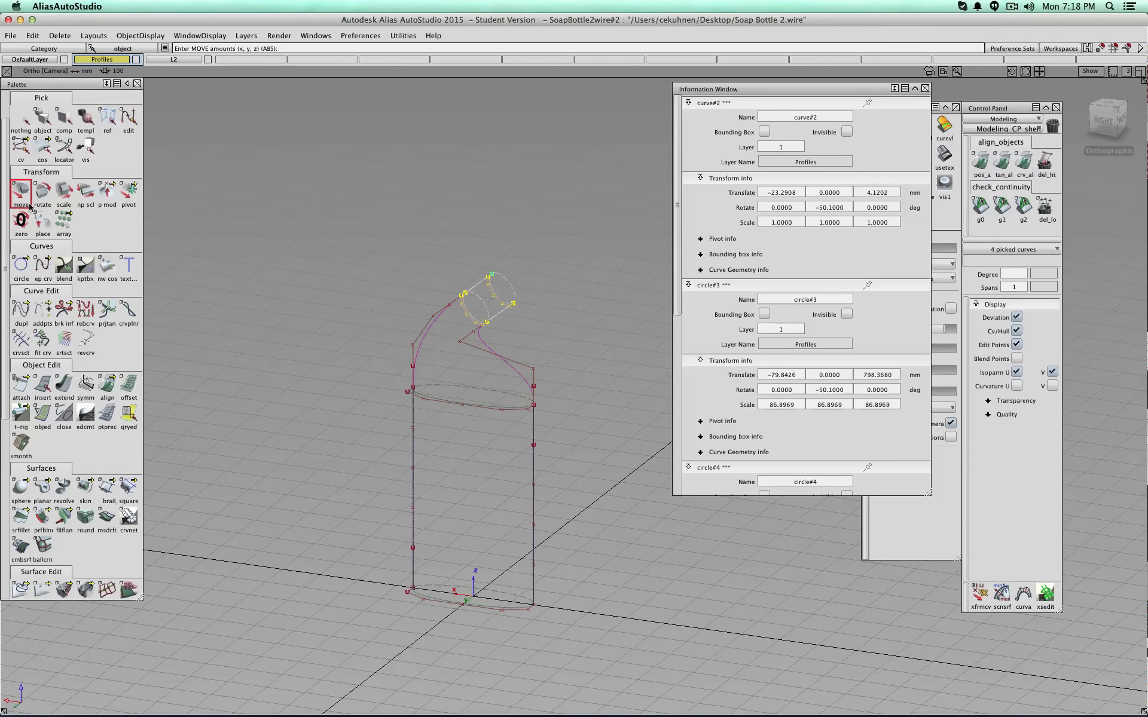
{"action": "scroll", "coordinate": [34, 142], "scroll_direction": "up", "scroll_amount": 2}
{"action": "left_click", "coordinate": [22, 121]}
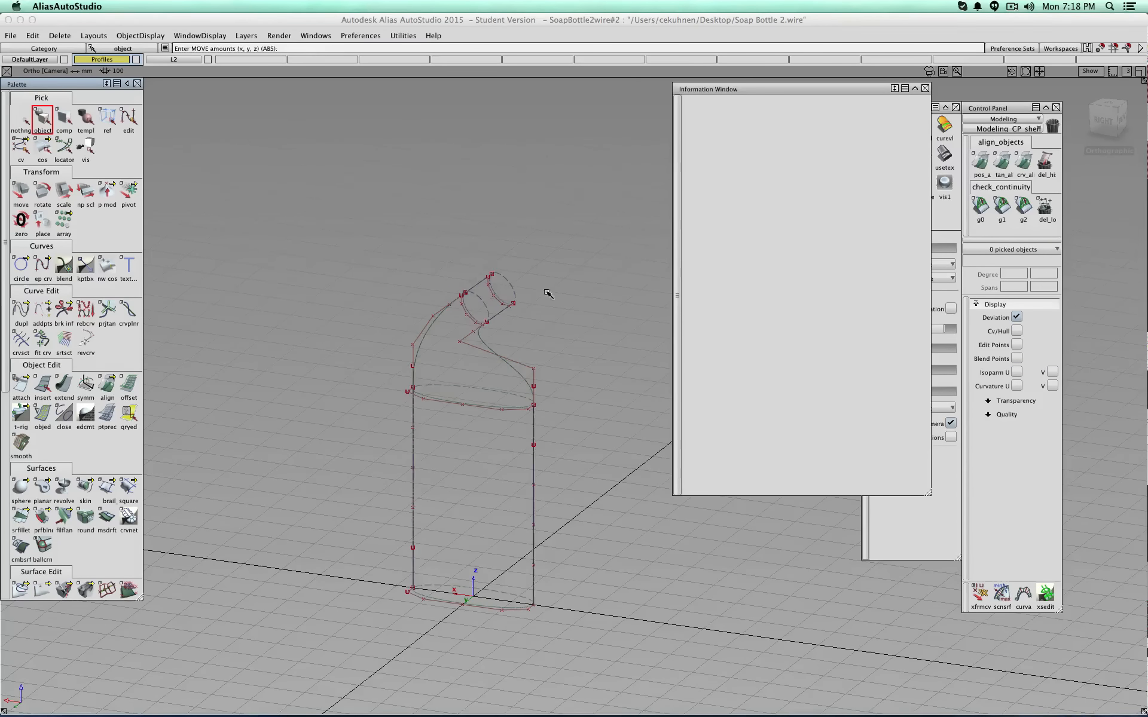
{"action": "middle_click_drag", "start_coordinate": [548, 294], "coordinate": [526, 259], "text": "alt+shift"}
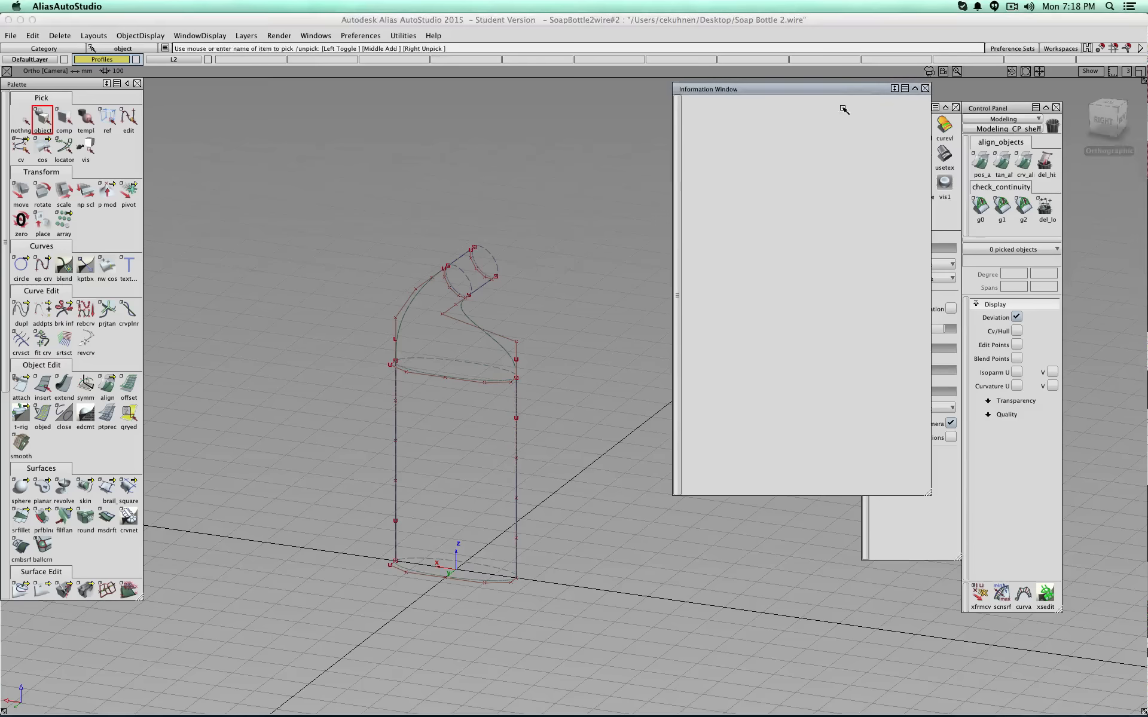
- Close the object information and create a Skin surface between the neck's two half circles
{"action": "left_click", "coordinate": [925, 89]}
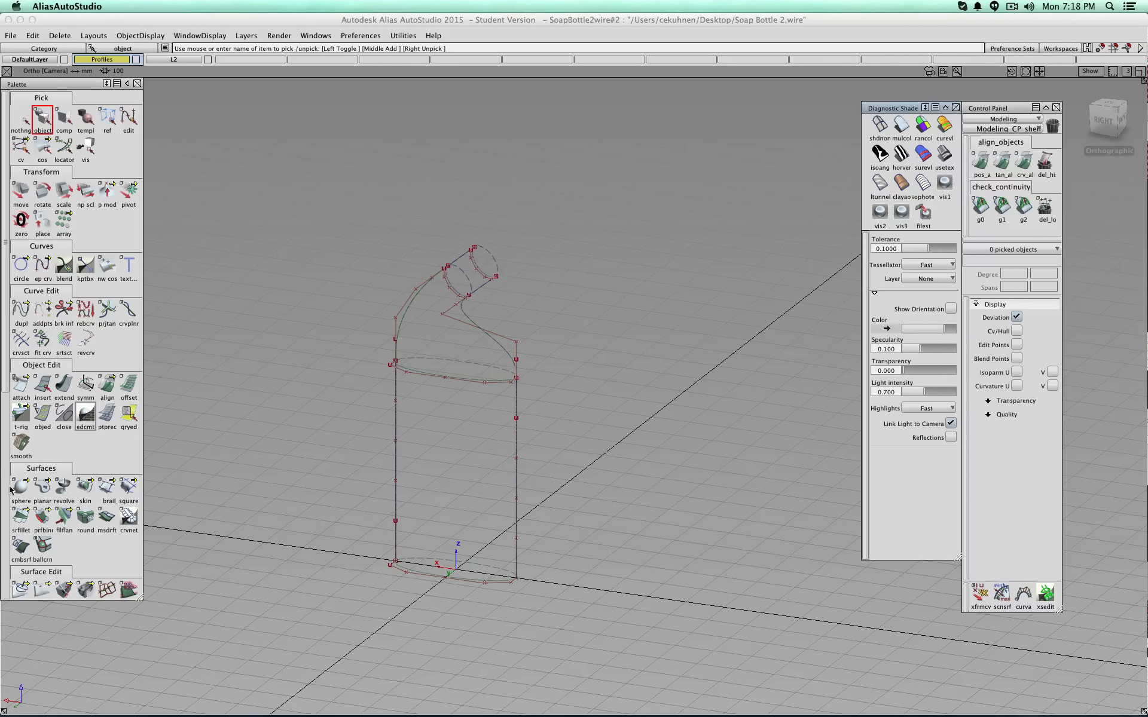
{"action": "left_click", "coordinate": [83, 485]}
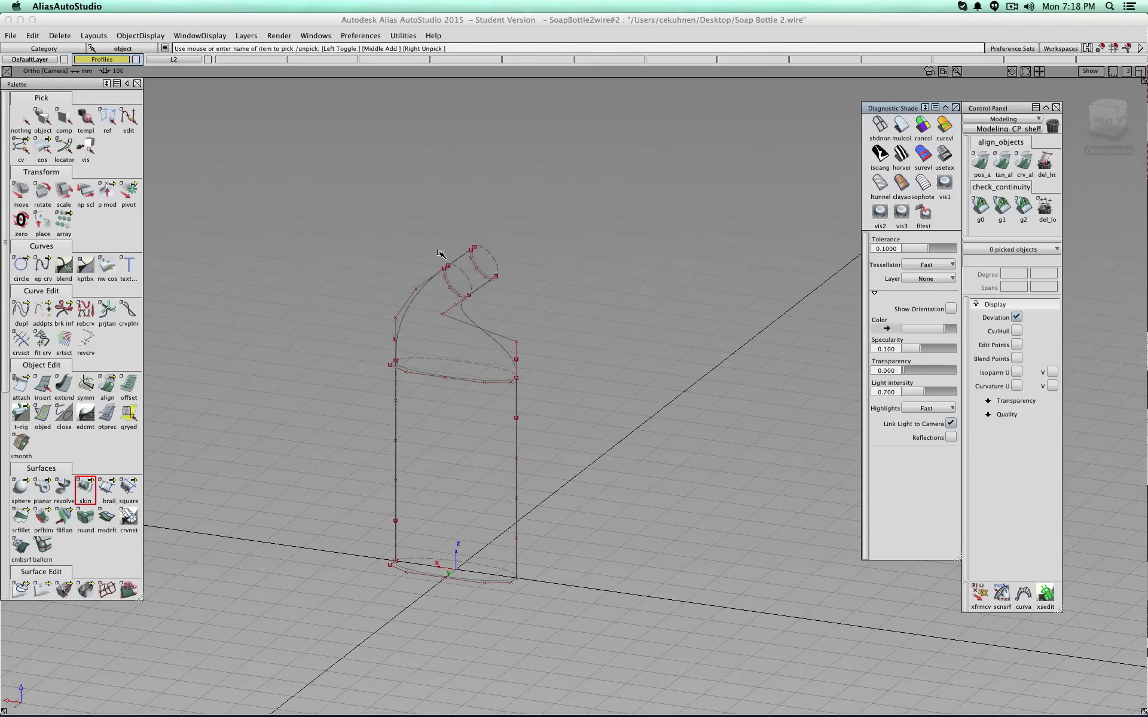
{"action": "scroll", "coordinate": [441, 267], "scroll_direction": "up", "scroll_amount": 3}
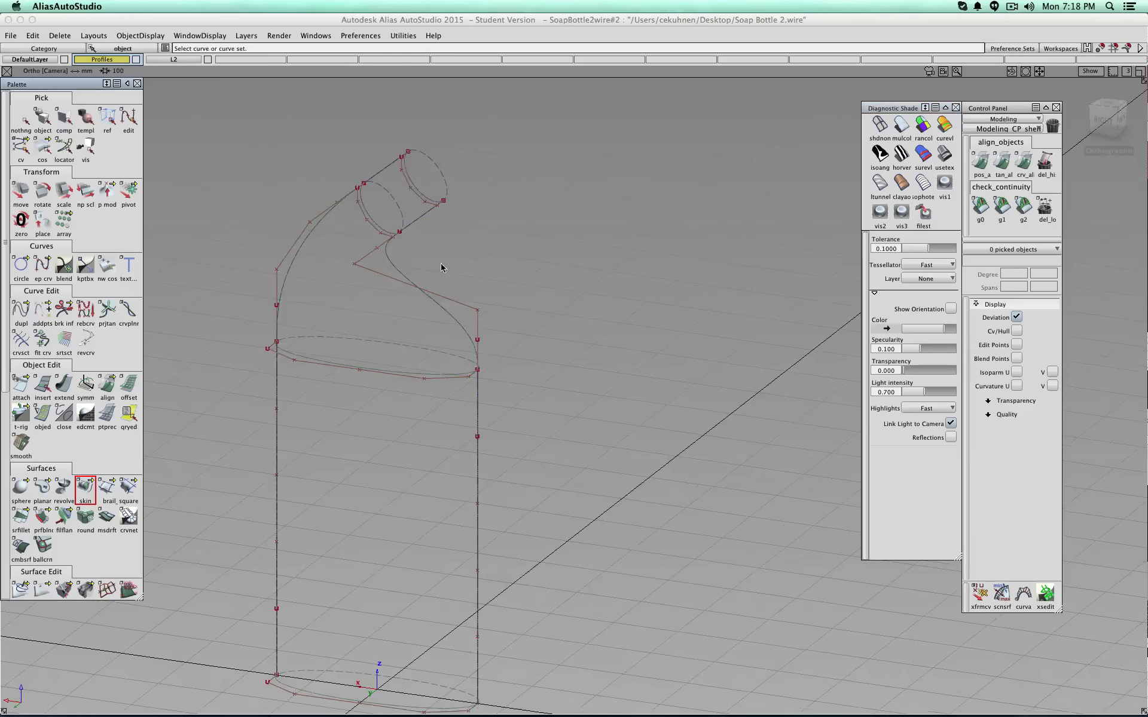
{"action": "left_click", "coordinate": [411, 179]}
{"action": "left_click_drag", "start_coordinate": [532, 216], "coordinate": [530, 189], "text": "ctrl+shift"}
{"action": "scroll", "coordinate": [516, 212], "scroll_direction": "down", "scroll_amount": 3}
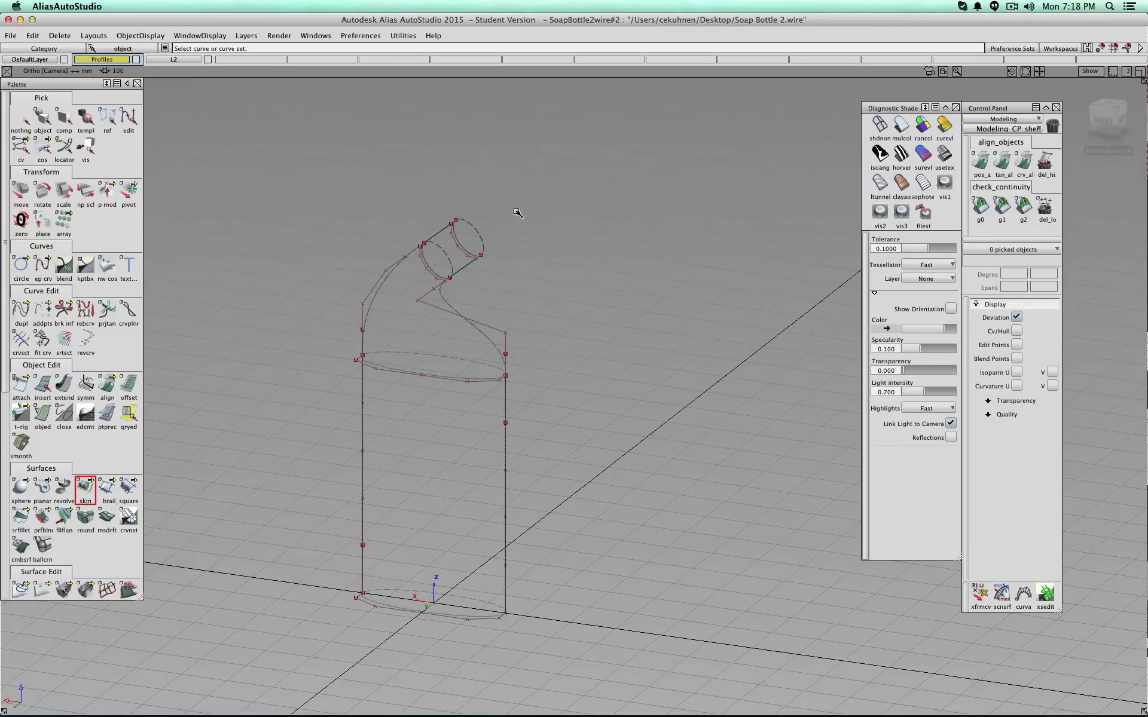
- Build a two-rail Birail body surface from the two vertical side curves along the base and raised half ellipses, with Continuity Check enabled
{"action": "double_click", "coordinate": [107, 486]}
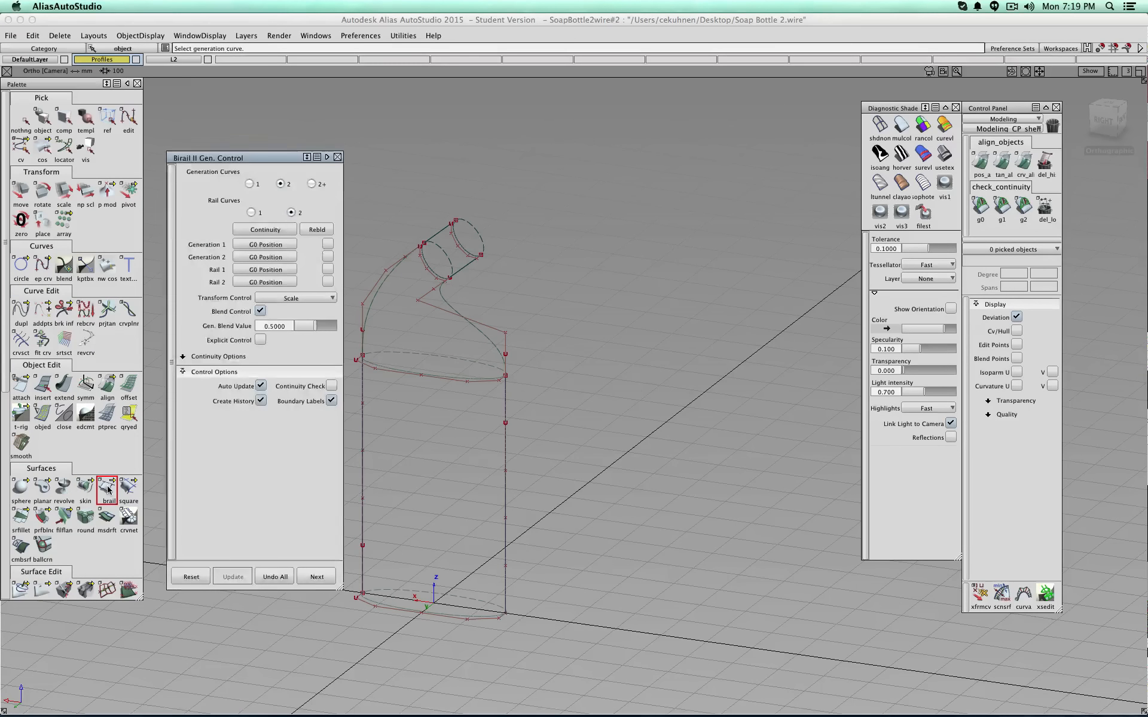
{"action": "left_click", "coordinate": [363, 427]}
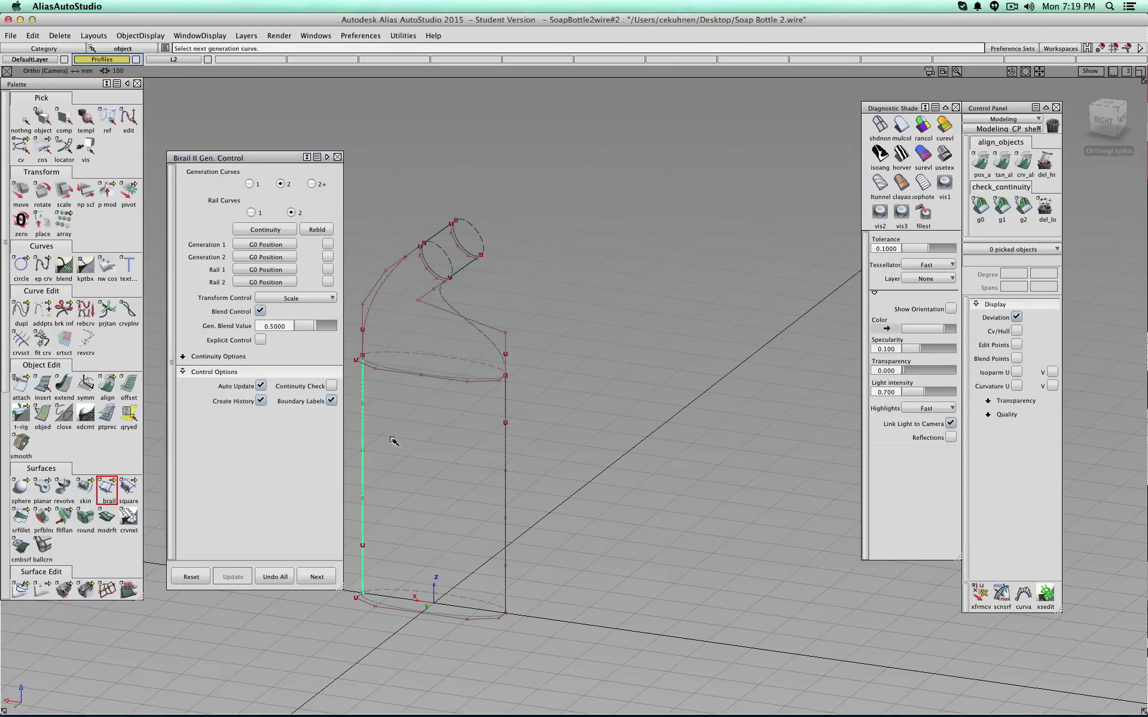
{"action": "left_click", "coordinate": [506, 444]}
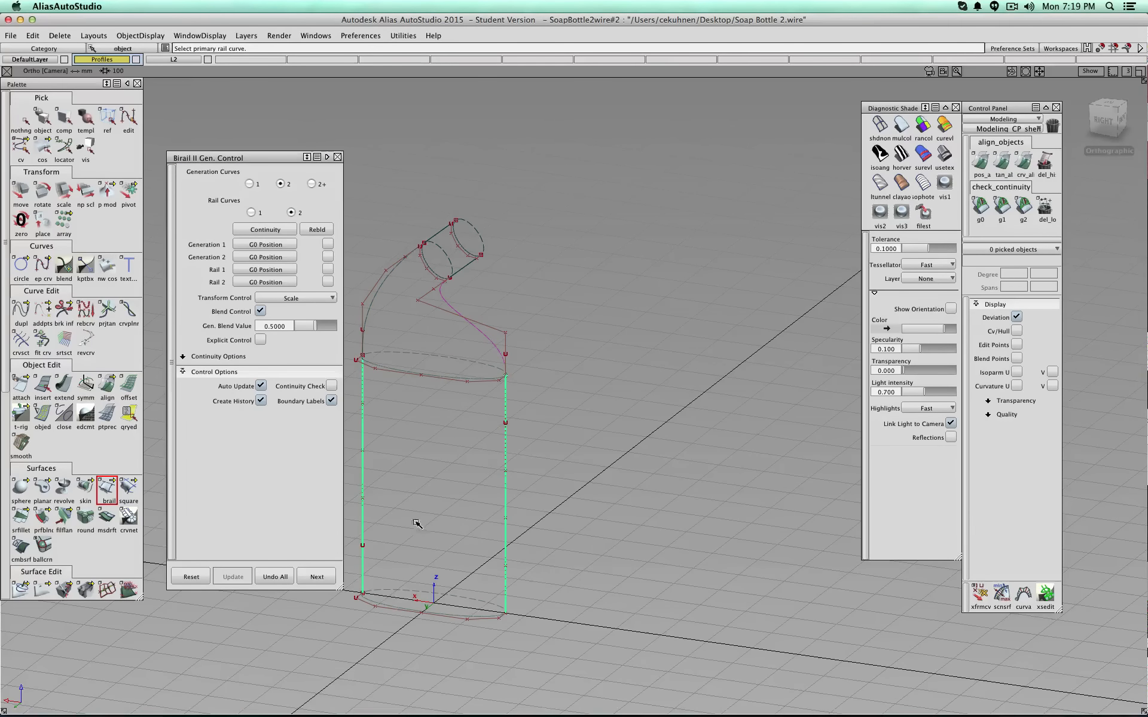
{"action": "left_click", "coordinate": [395, 609]}
{"action": "left_click", "coordinate": [408, 374]}
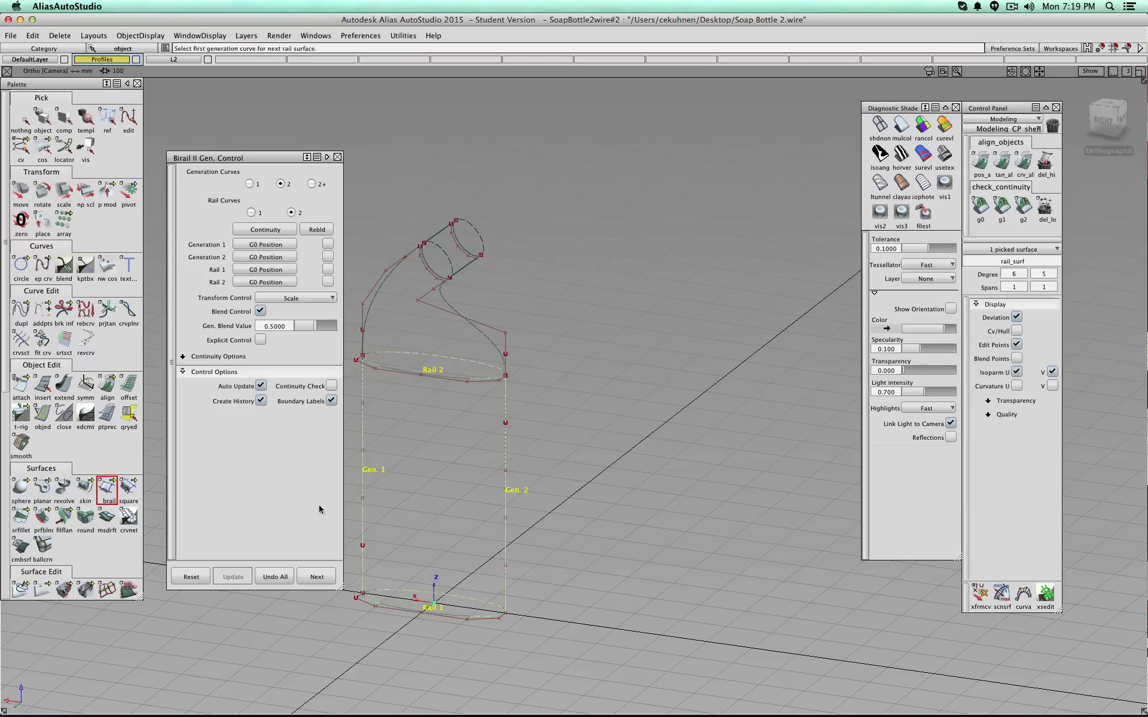
{"action": "left_click", "coordinate": [329, 387]}
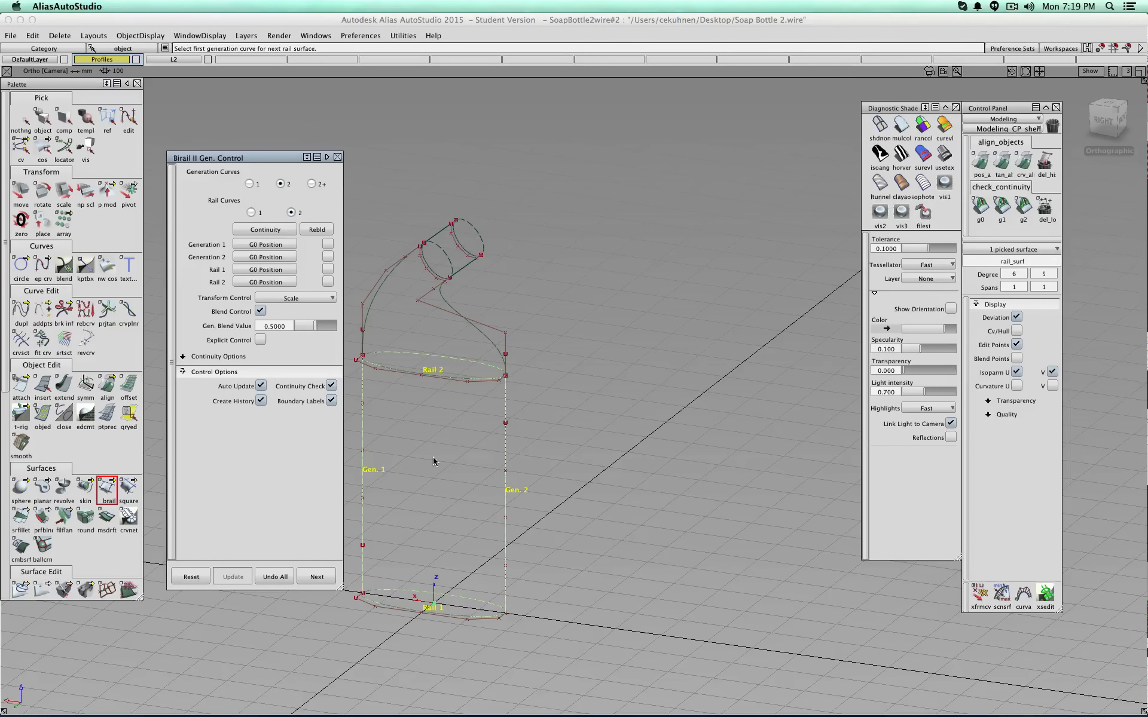
- Clear the selection and shade the neck and body surfaces
{"action": "left_click_drag", "start_coordinate": [596, 509], "coordinate": [543, 508], "text": "ctrl+shift"}
{"action": "left_click_drag", "start_coordinate": [376, 502], "coordinate": [598, 386], "text": "ctrl+shift"}
{"action": "right_click_drag", "start_coordinate": [598, 387], "coordinate": [660, 385], "text": "ctrl+shift"}
{"action": "mouse_move", "coordinate": [531, 395]}
{"action": "left_mouse_down", "text": "alt+shift"}
{"action": "mouse_move", "coordinate": [674, 379]}
{"action": "mouse_move", "coordinate": [637, 383]}
{"action": "left_mouse_up", "text": "alt+shift"}
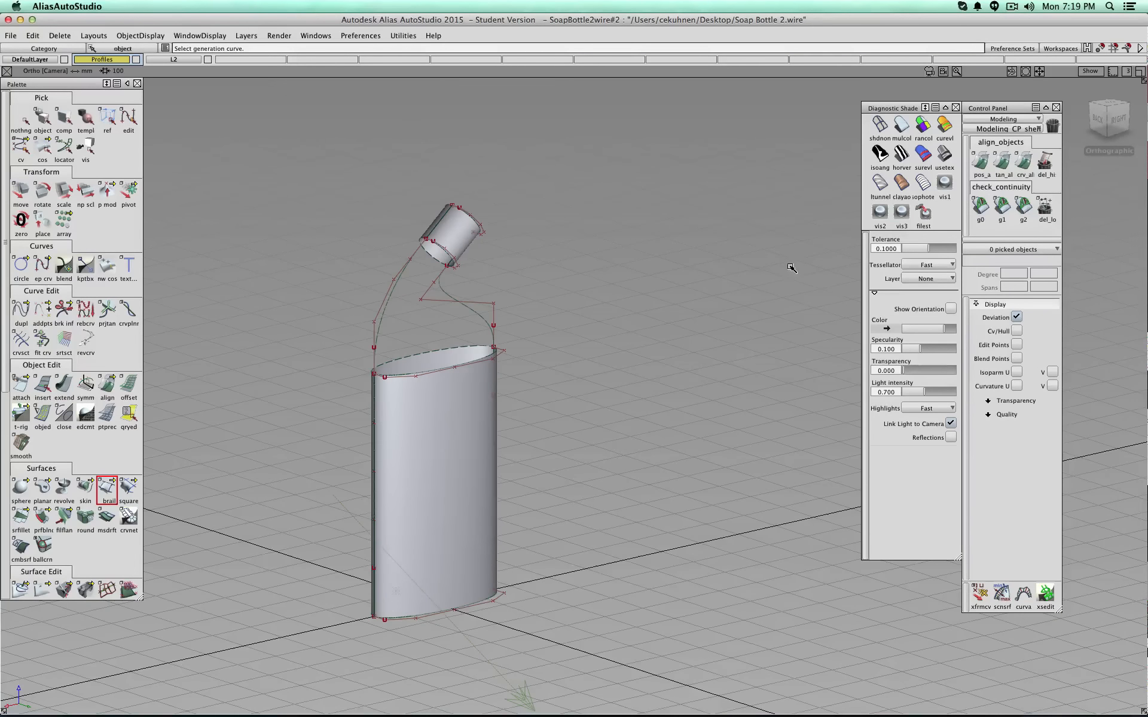
- Check G1 continuity across the symmetry plane along both edges of the neck surface and both side edges of the body surface
{"action": "left_click", "coordinate": [1001, 206]}
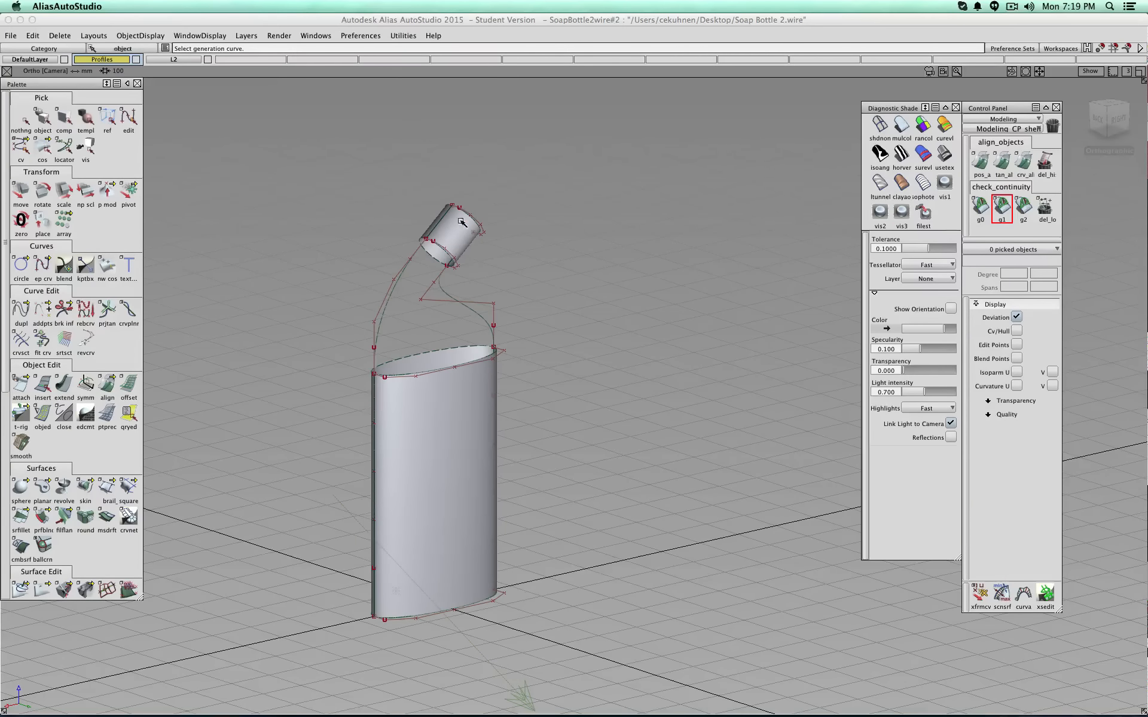
{"action": "left_click", "coordinate": [438, 220]}
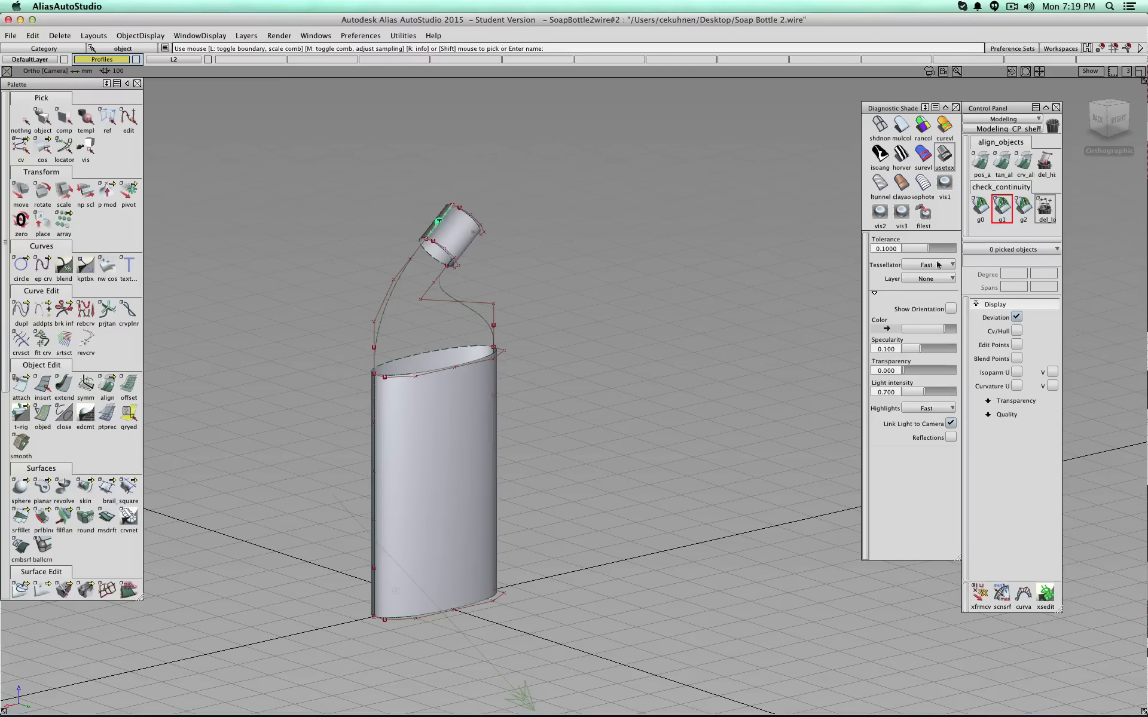
{"action": "left_click", "coordinate": [375, 412]}
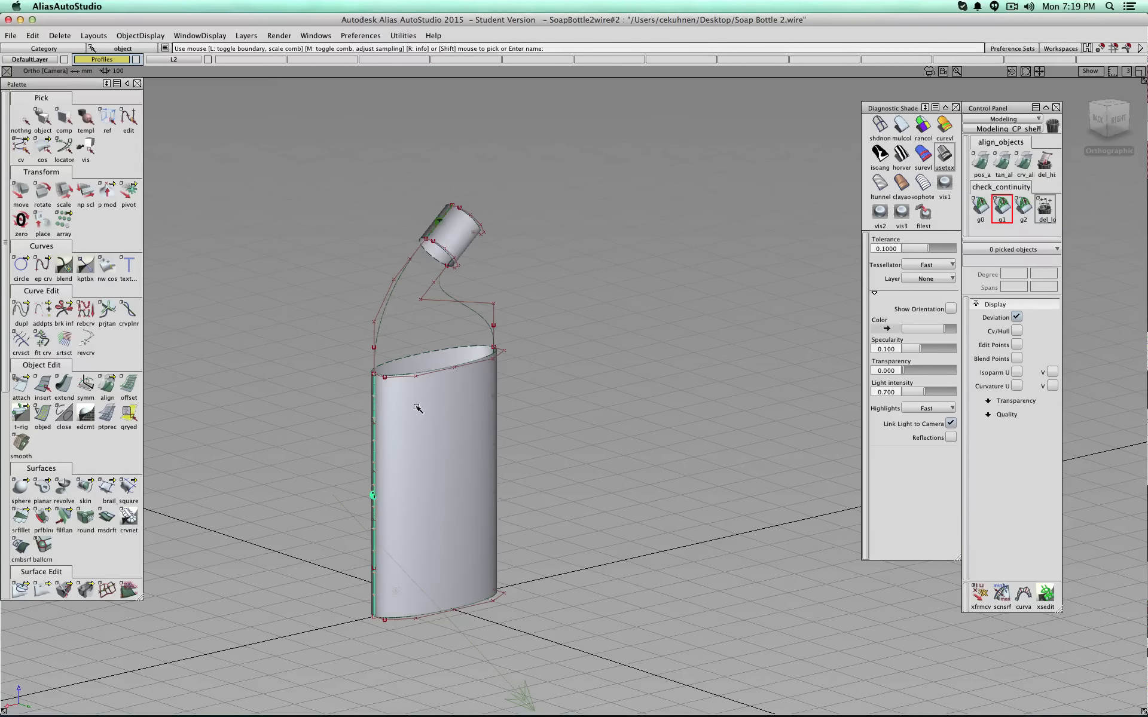
{"action": "left_click_drag", "start_coordinate": [418, 407], "coordinate": [467, 395], "text": "alt+shift"}
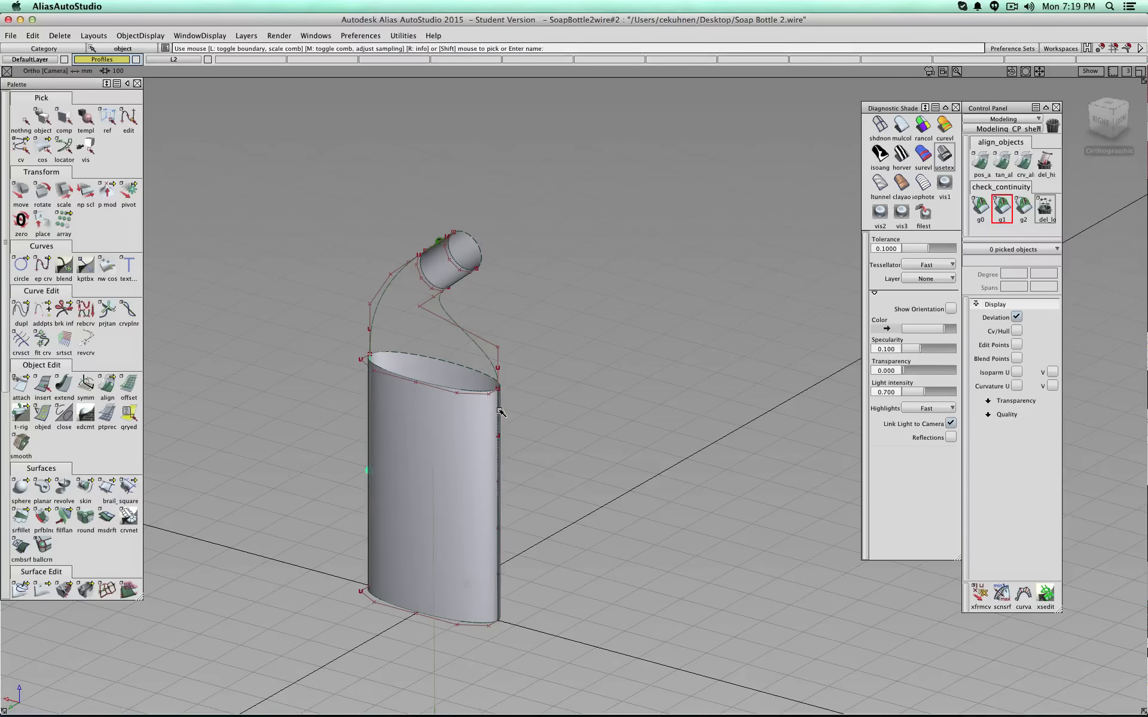
{"action": "left_click", "coordinate": [500, 411]}
{"action": "left_click_drag", "start_coordinate": [578, 389], "coordinate": [475, 264], "text": "alt+shift"}
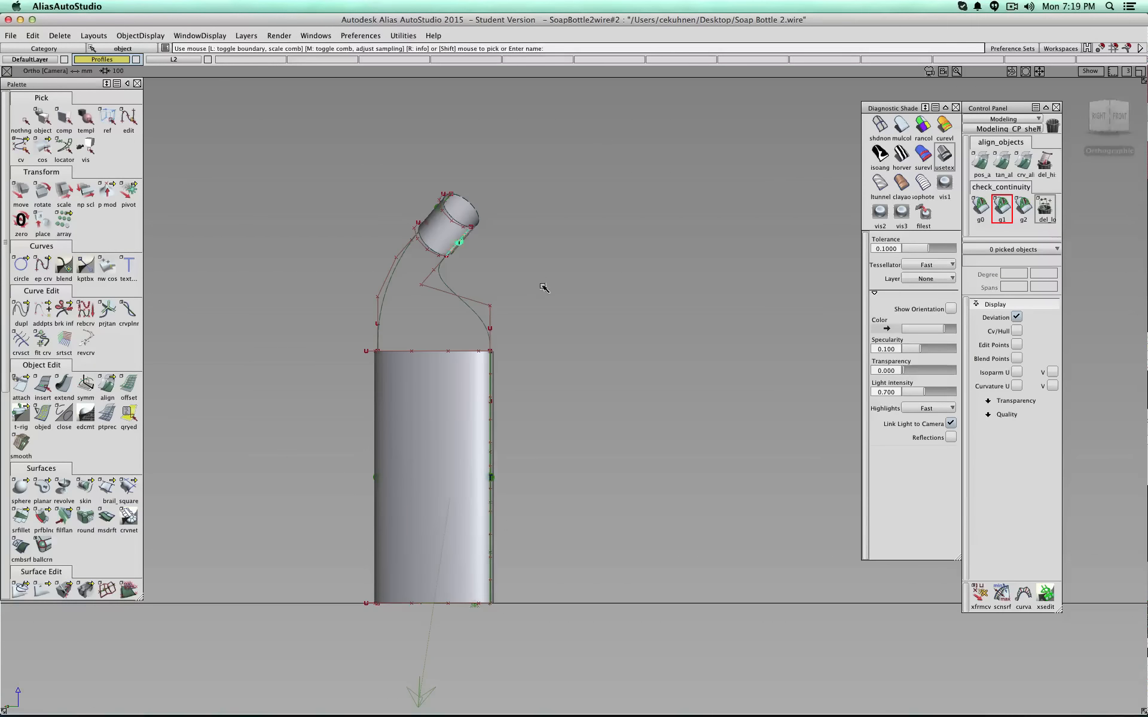
{"action": "left_click_drag", "start_coordinate": [541, 287], "coordinate": [413, 605], "text": "alt+shift"}
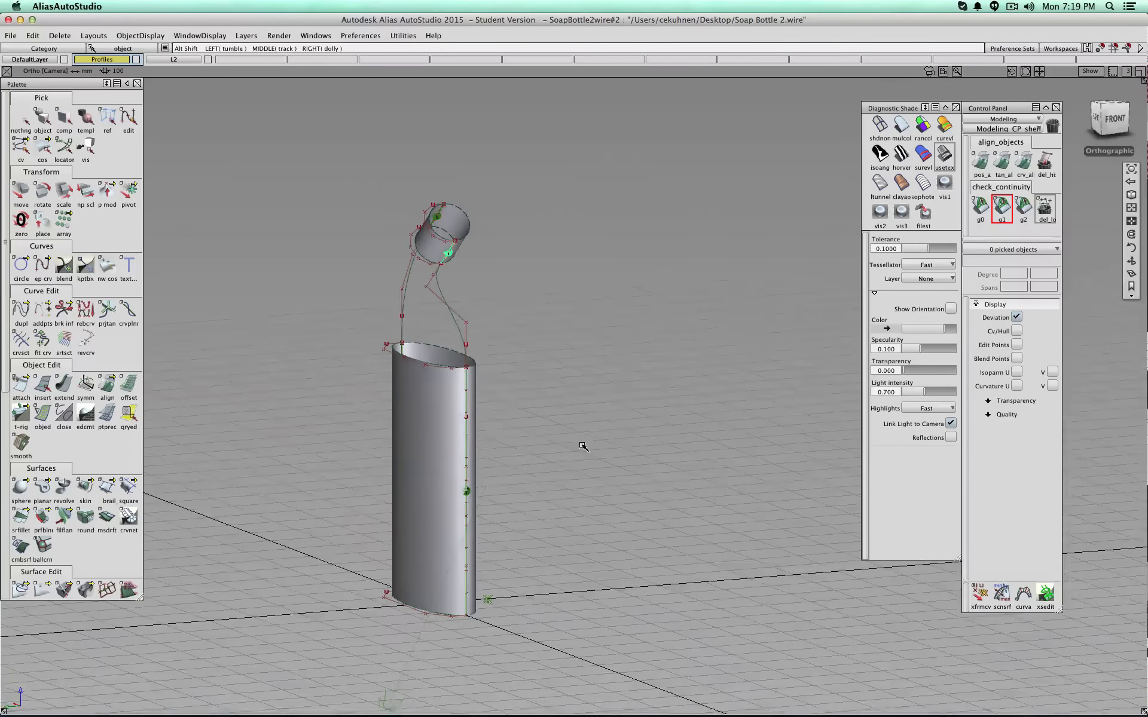
{"action": "left_click_drag", "start_coordinate": [582, 446], "coordinate": [609, 446], "text": "alt+shift"}
{"action": "left_click_drag", "start_coordinate": [316, 442], "coordinate": [331, 555], "text": "alt+shift"}
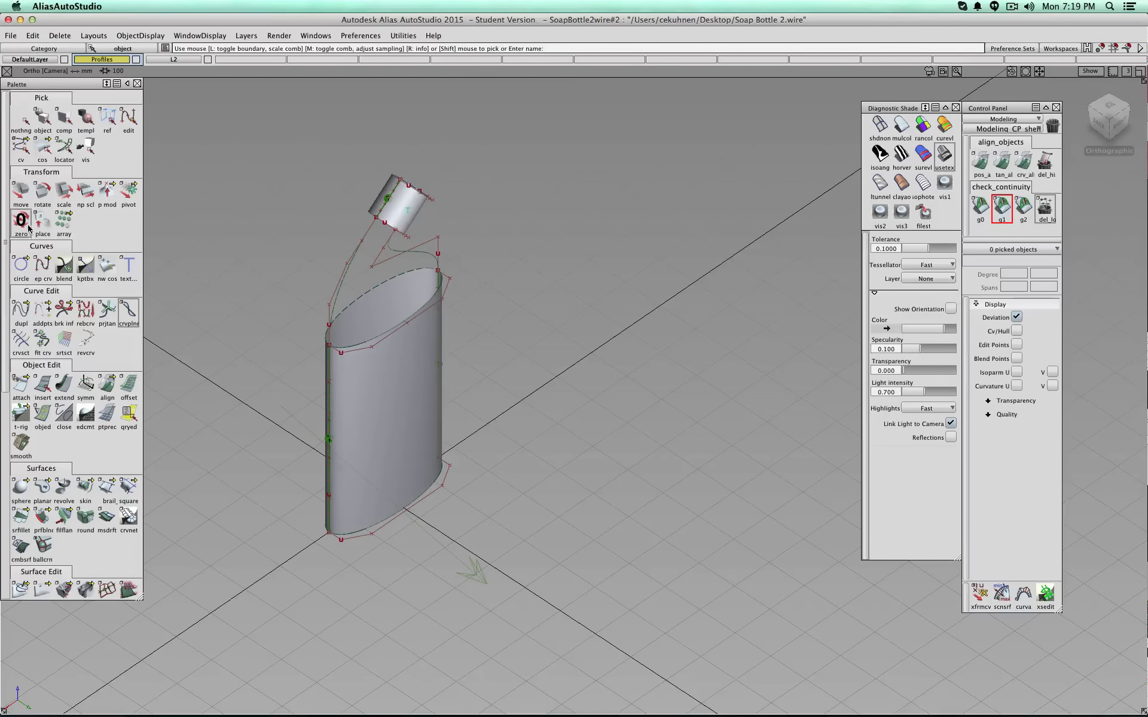
- Widen the body by moving the outer middle CVs of both half ellipses away from the symmetry plane, then clear the selection
{"action": "left_click_drag", "start_coordinate": [235, 218], "coordinate": [278, 220], "text": "ctrl+shift"}
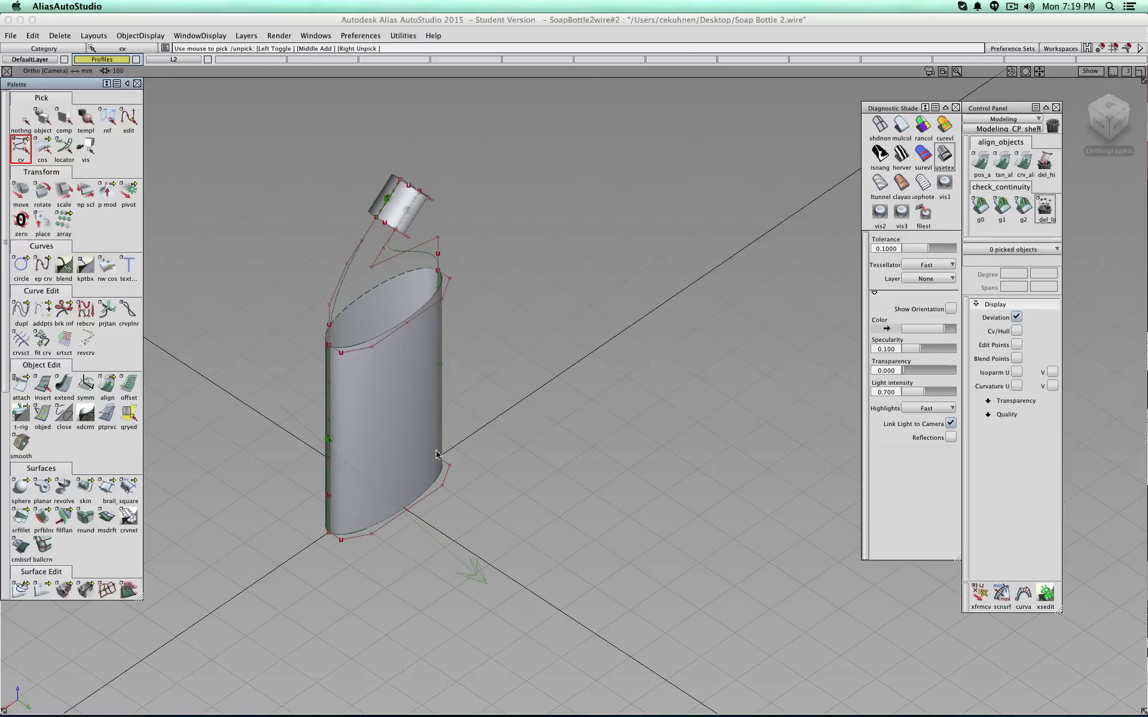
{"action": "left_click", "coordinate": [1109, 106]}
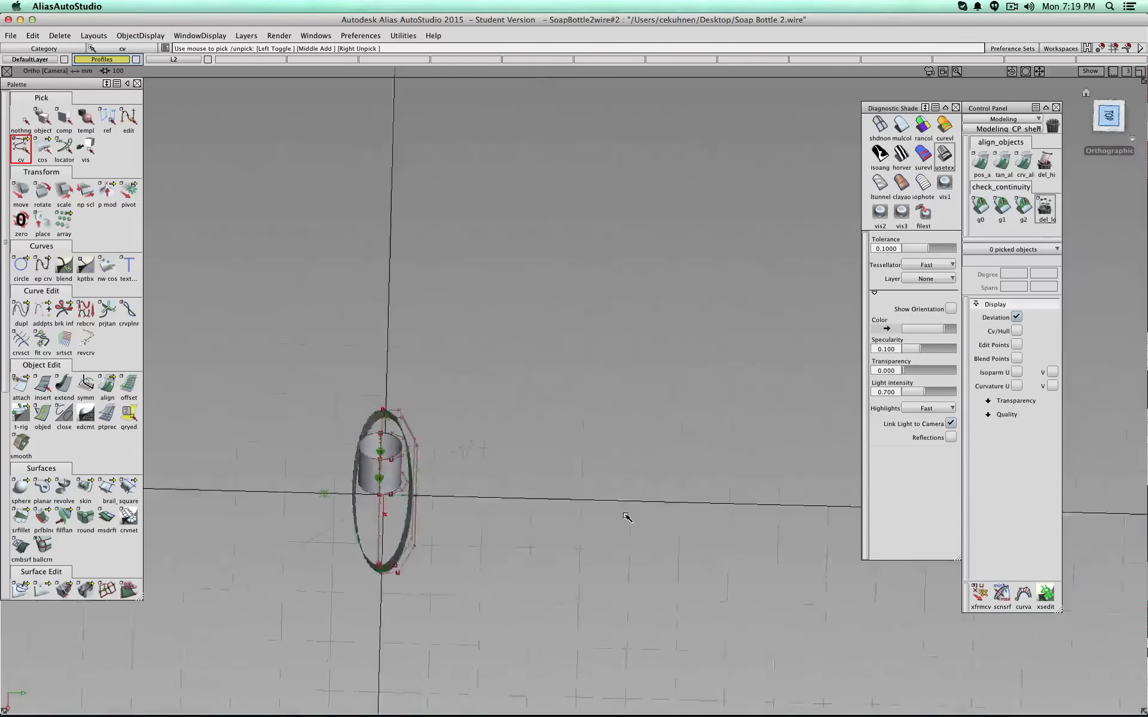
{"action": "left_click_drag", "start_coordinate": [438, 437], "coordinate": [413, 555]}
{"action": "middle_click_drag", "start_coordinate": [501, 549], "coordinate": [494, 518], "text": "ctrl+shift"}
{"action": "left_click_drag", "start_coordinate": [569, 465], "coordinate": [1012, 299]}
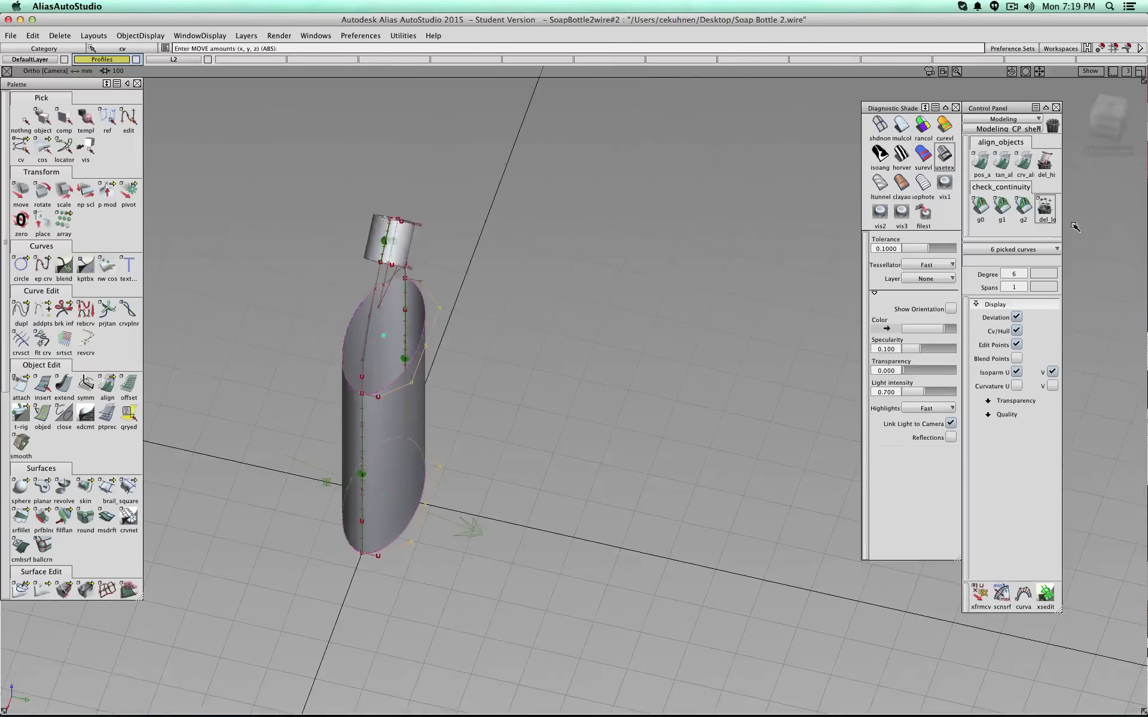
{"action": "left_click", "coordinate": [1108, 107]}
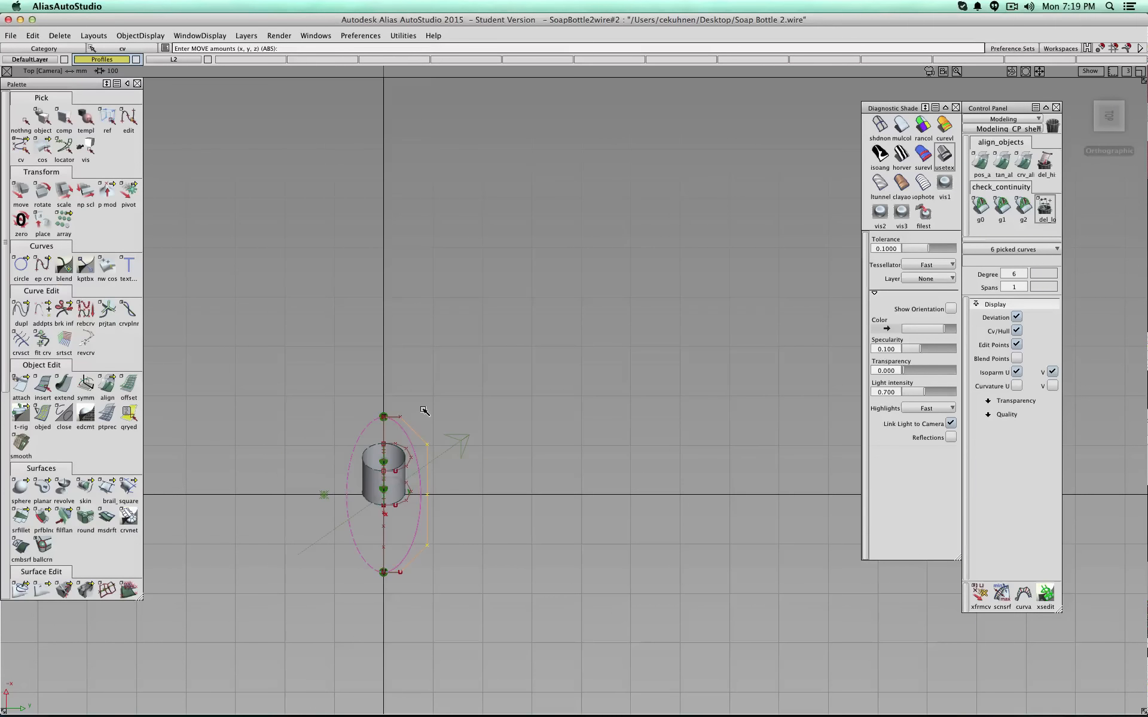
{"action": "left_click_drag", "start_coordinate": [622, 505], "coordinate": [271, 368], "text": "alt+shift"}
{"action": "left_click", "coordinate": [43, 118]}
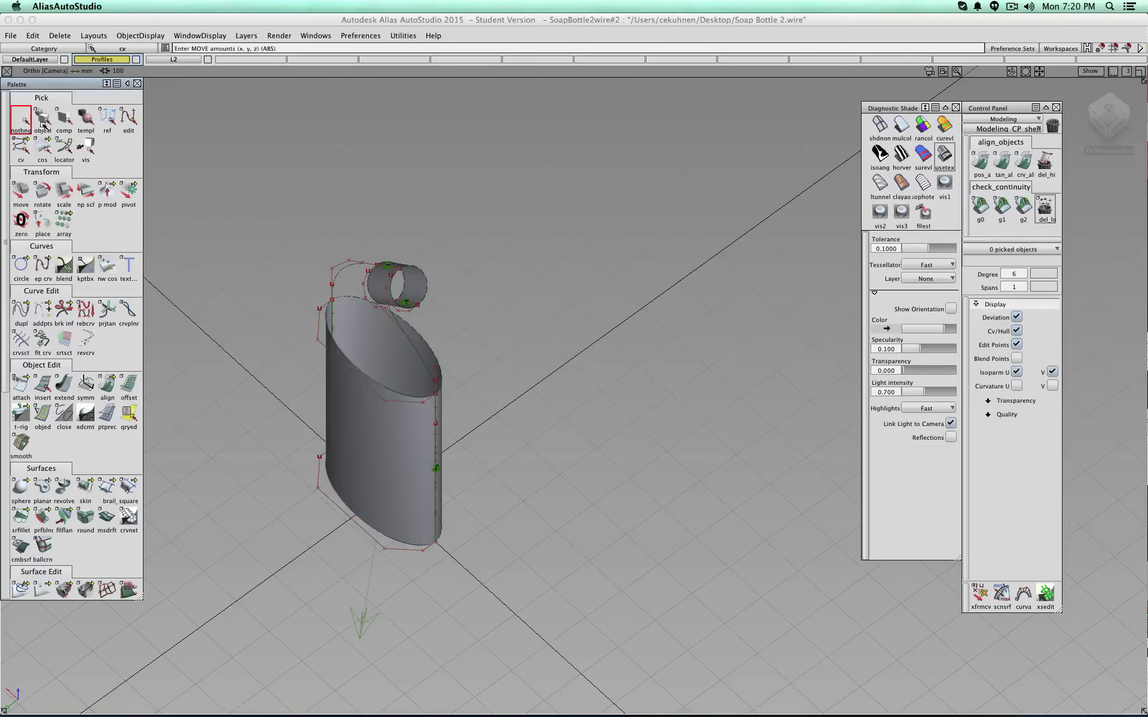
- Assign the body and neck surfaces to layer L2
{"action": "left_click_drag", "start_coordinate": [448, 426], "coordinate": [558, 384], "text": "alt+shift"}
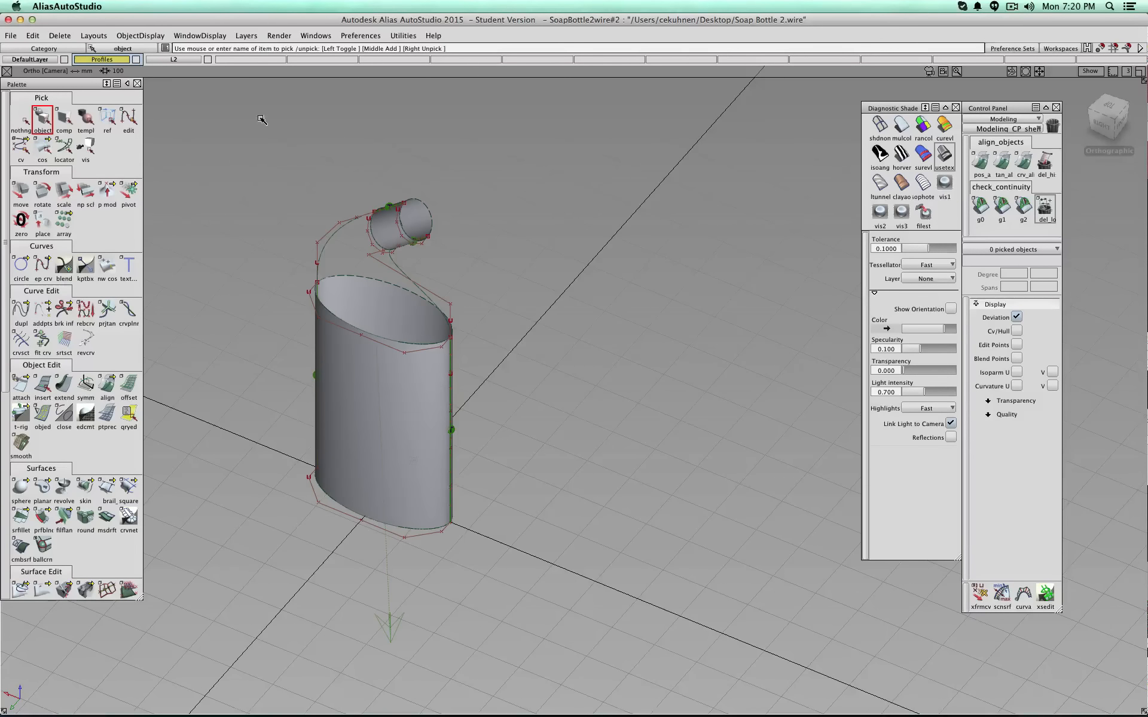
{"action": "left_click", "coordinate": [393, 368]}
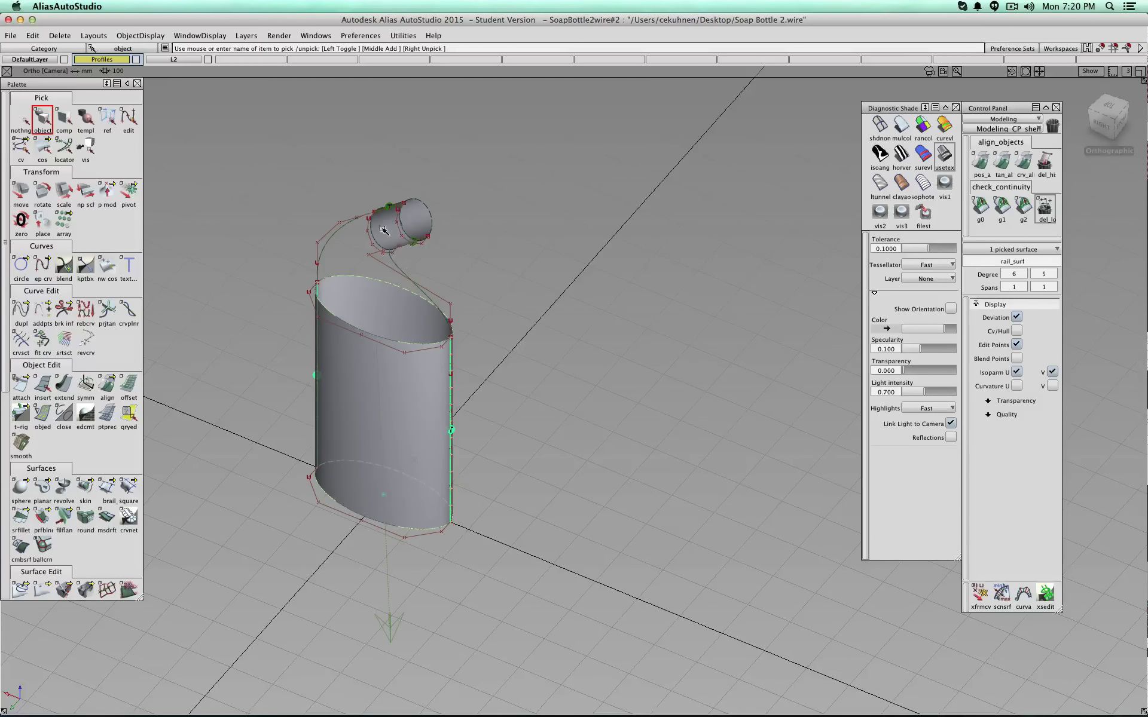
{"action": "left_click", "coordinate": [420, 226]}
{"action": "left_click_drag", "start_coordinate": [171, 60], "coordinate": [174, 71]}
- Rename layer L2 as Surf, hide the Profiles layer and clear the selection
{"action": "double_click", "coordinate": [174, 59]}
{"action": "type", "text": "Su"}
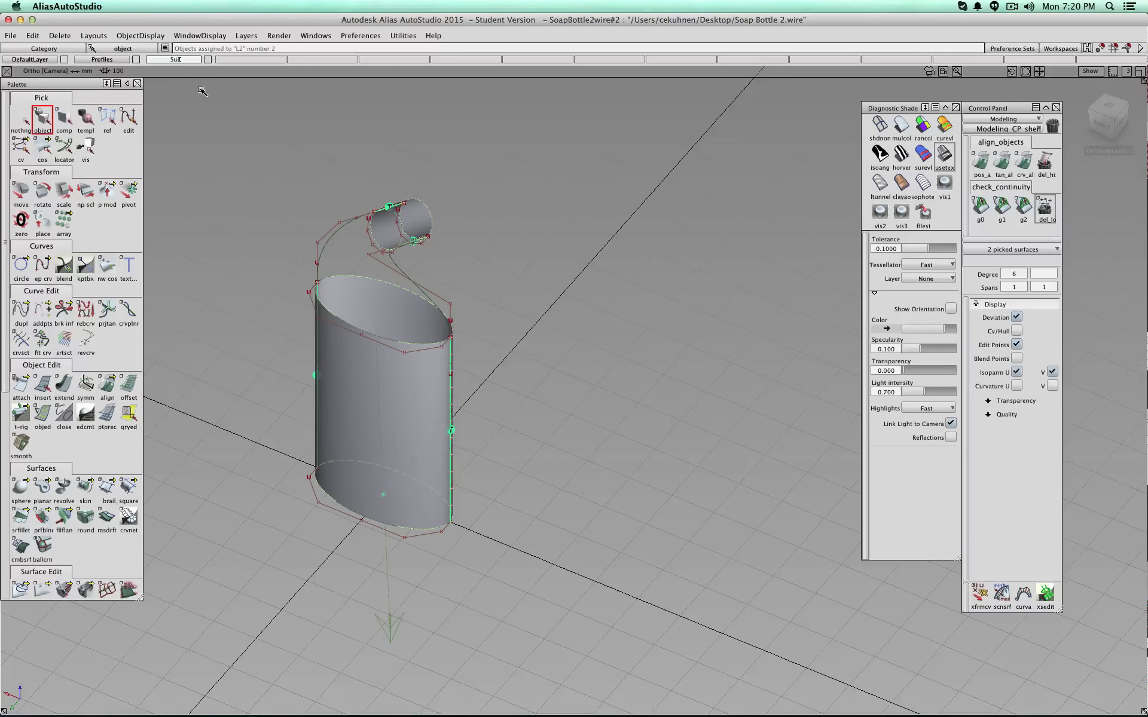
{"action": "type", "text": "rf"}
{"action": "key", "text": "Return"}
{"action": "left_click", "coordinate": [135, 59]}
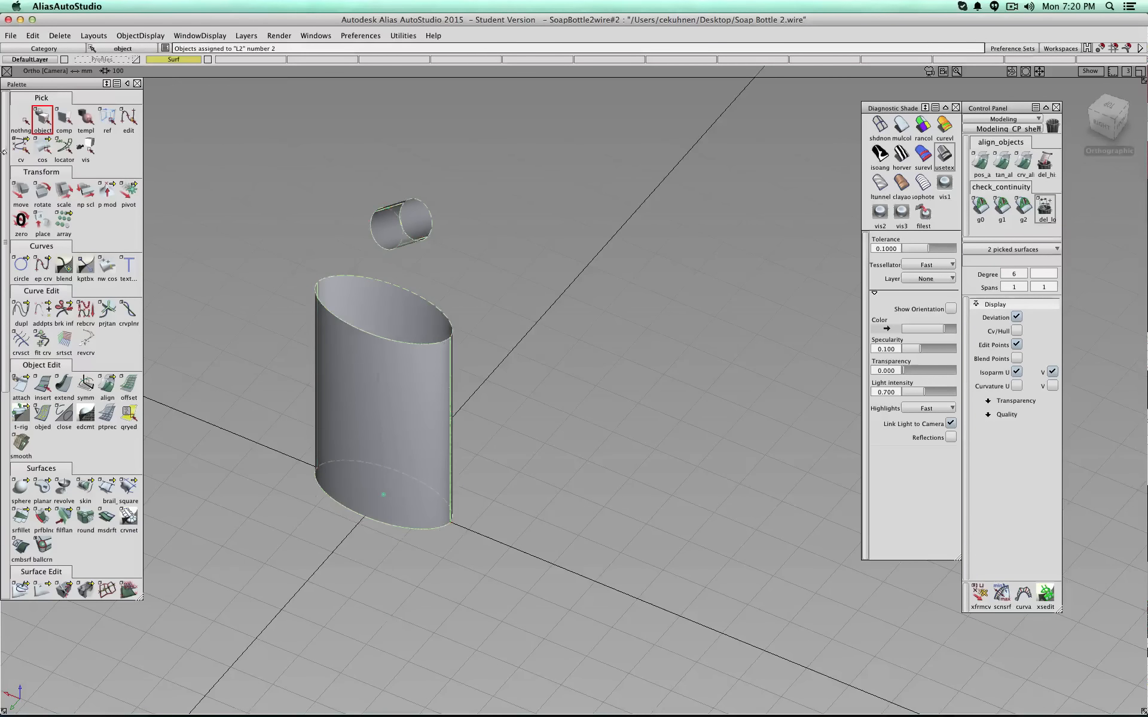
{"action": "left_click", "coordinate": [29, 122]}
- Check G1 continuity across the symmetry plane along the side edges of the neck and body surfaces, and clear the continuity locators
{"action": "left_click_drag", "start_coordinate": [536, 290], "coordinate": [764, 233], "text": "alt+shift"}
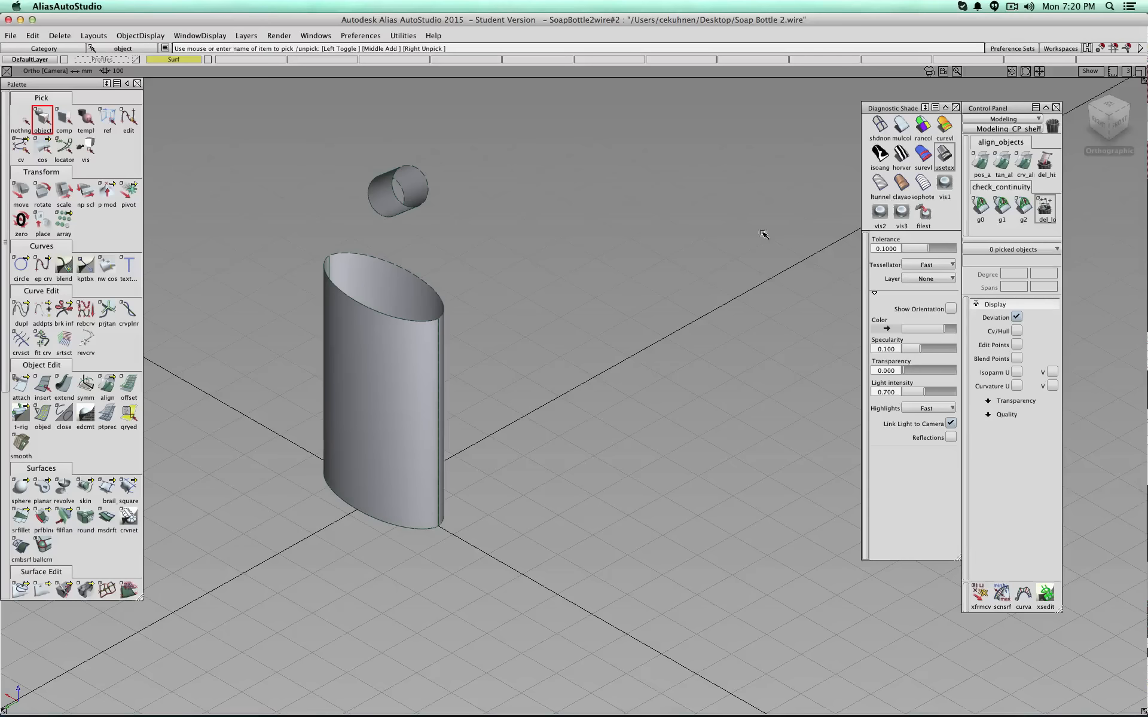
{"action": "left_click", "coordinate": [1002, 208]}
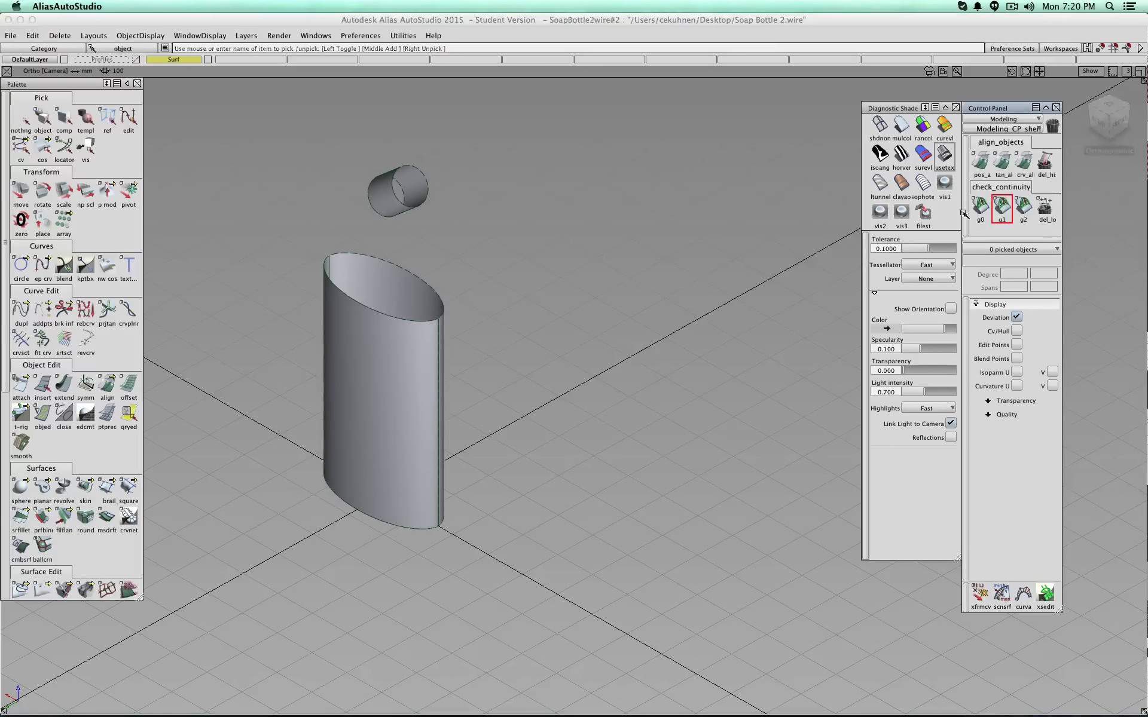
{"action": "left_click", "coordinate": [440, 348]}
{"action": "left_click_drag", "start_coordinate": [445, 357], "coordinate": [407, 216], "text": "alt+shift"}
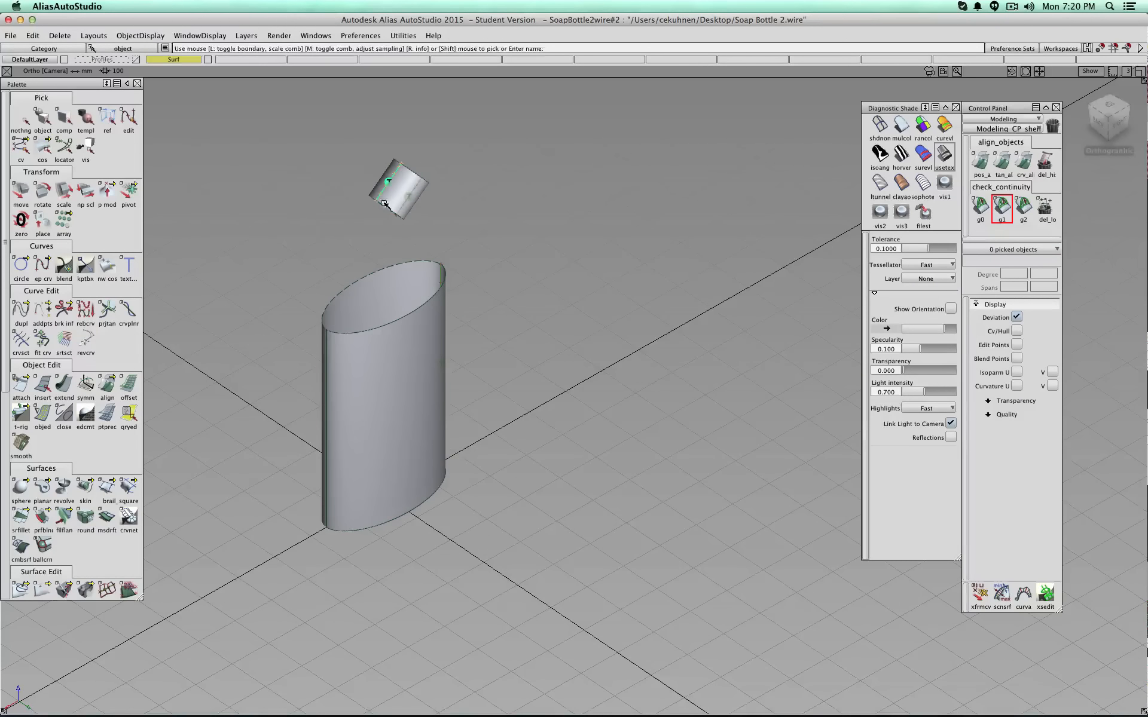
{"action": "left_click", "coordinate": [326, 351]}
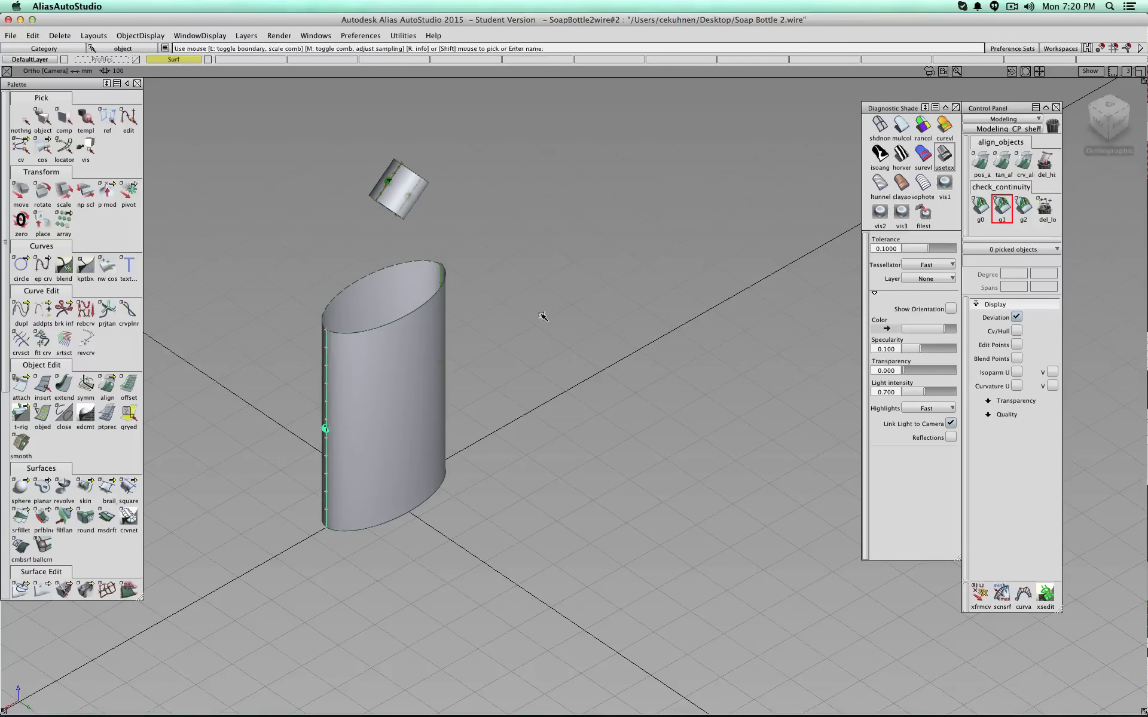
{"action": "left_click", "coordinate": [23, 120]}
{"action": "left_click", "coordinate": [42, 119]}
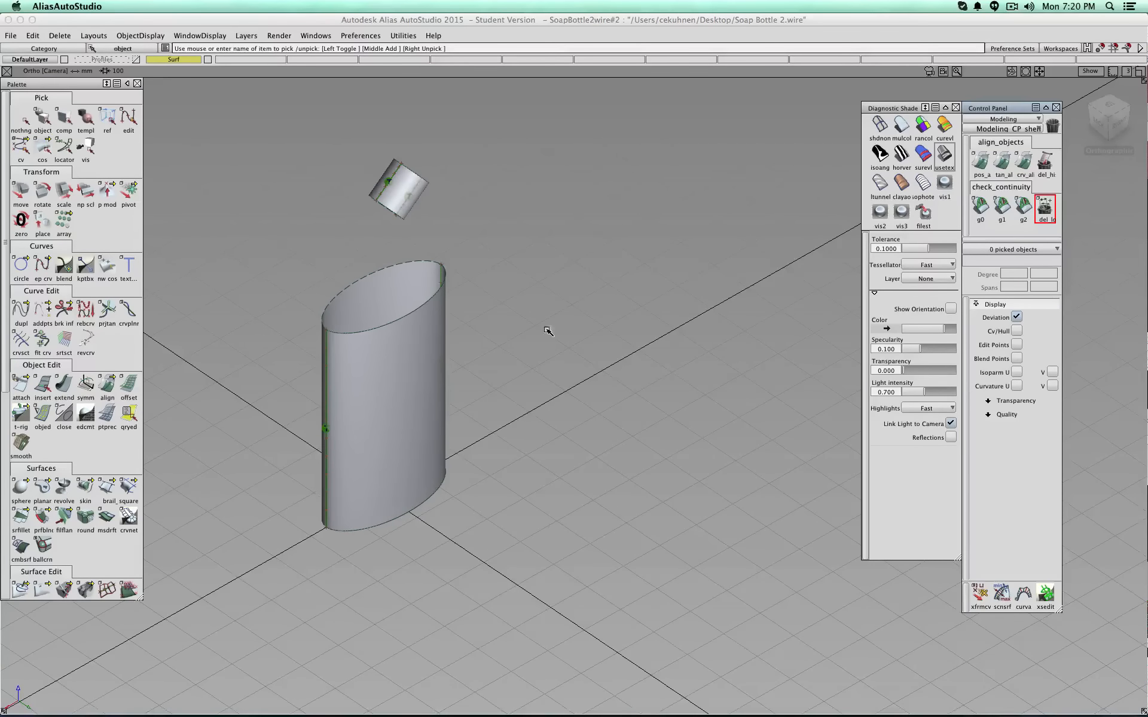
- Switch to ScreenFlow to look at the reference picture of the bottle, and return to Alias
{"action": "left_click_drag", "start_coordinate": [667, 366], "coordinate": [513, 351], "text": "alt+shift"}
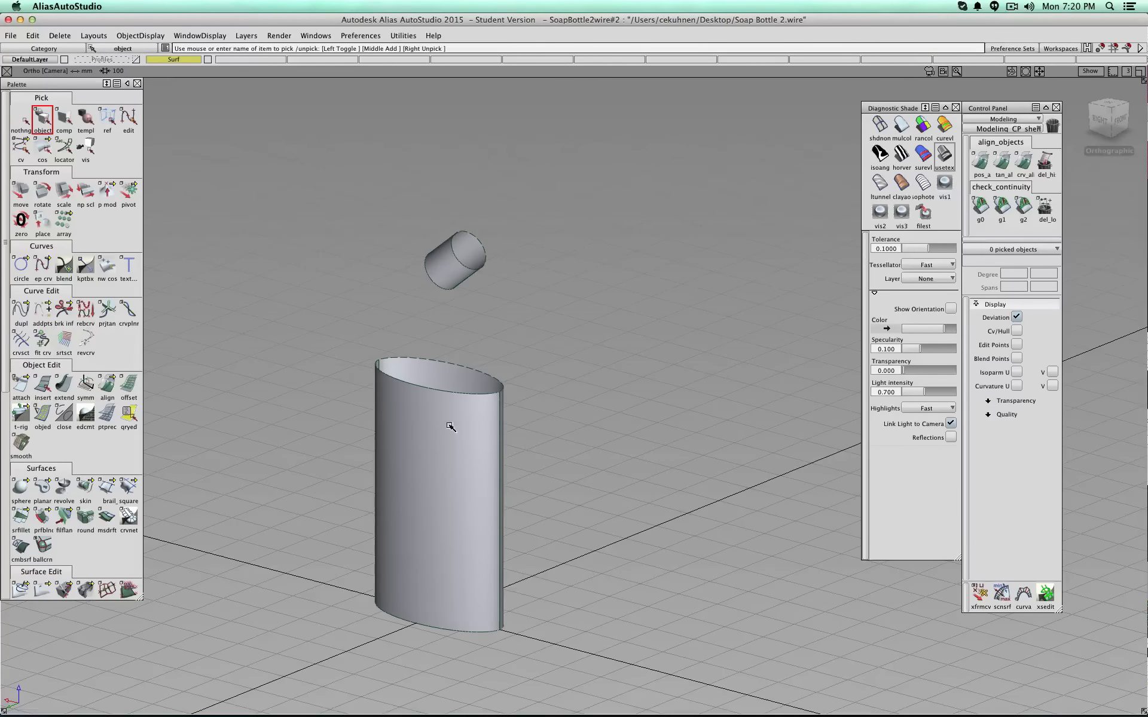
{"action": "key", "text": "super+Tab"}
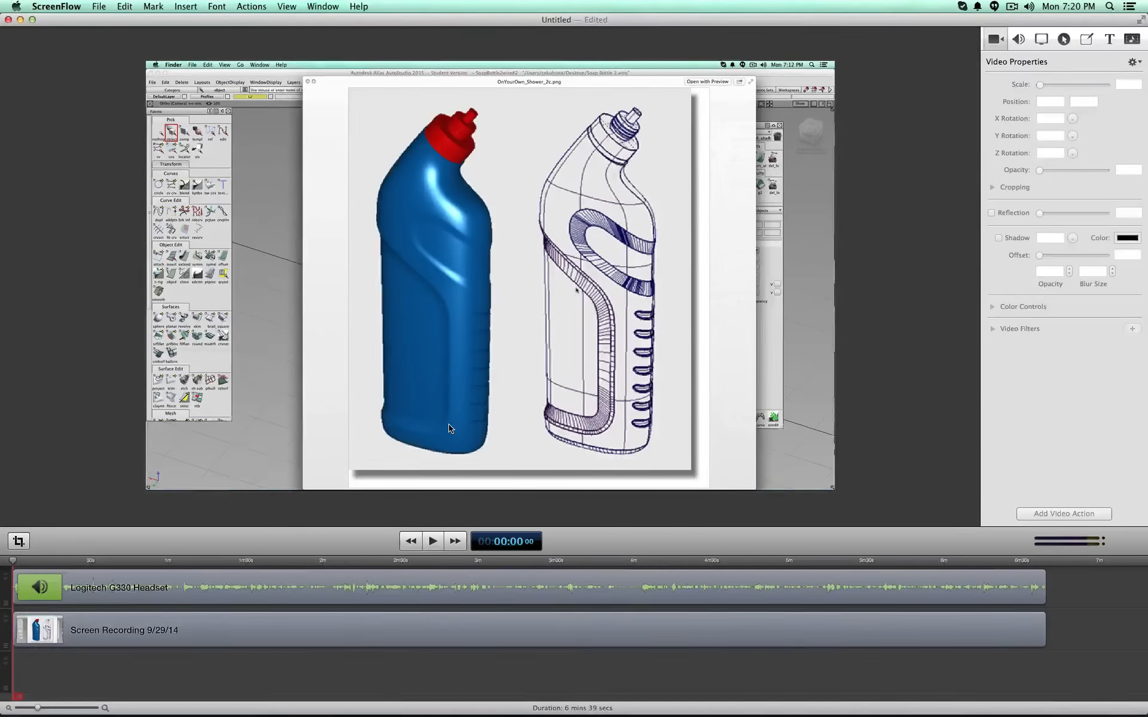
{"action": "key", "text": "super+Tab"}
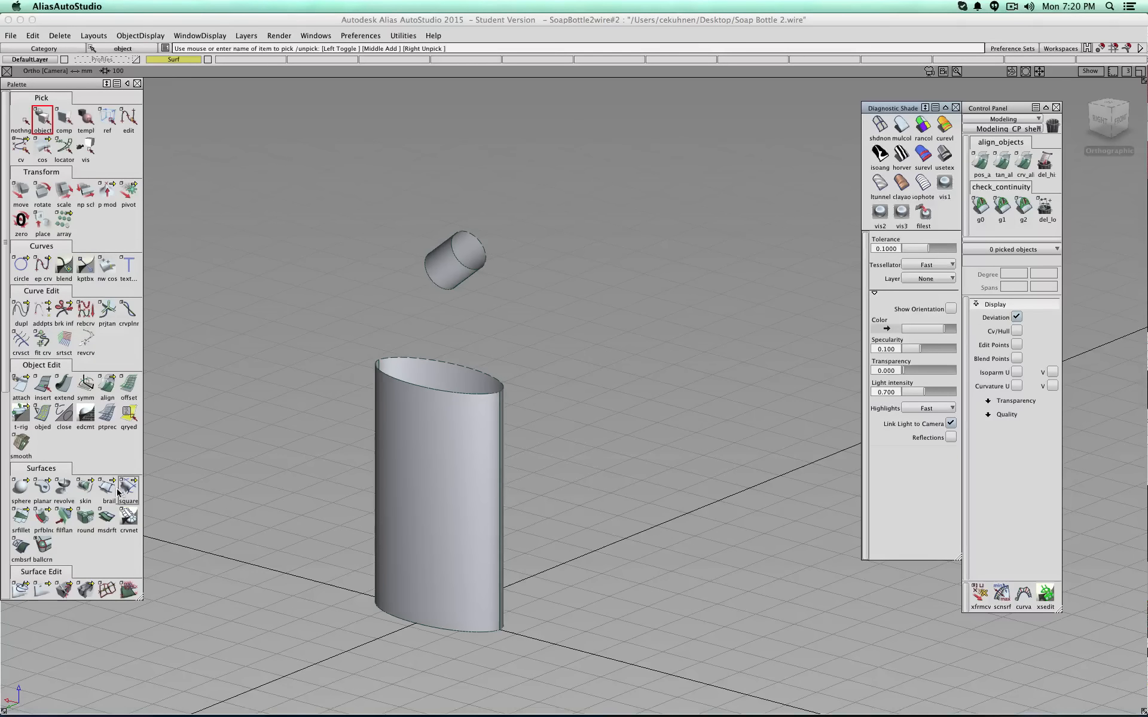
- Try to build a Skin surface between the body's upper edge and the neck's lower edge with layer symmetry on, and delete it
{"action": "left_click", "coordinate": [87, 489]}
{"action": "left_click_drag", "start_coordinate": [269, 334], "coordinate": [479, 405], "text": "alt+shift"}
{"action": "left_click", "coordinate": [487, 397]}
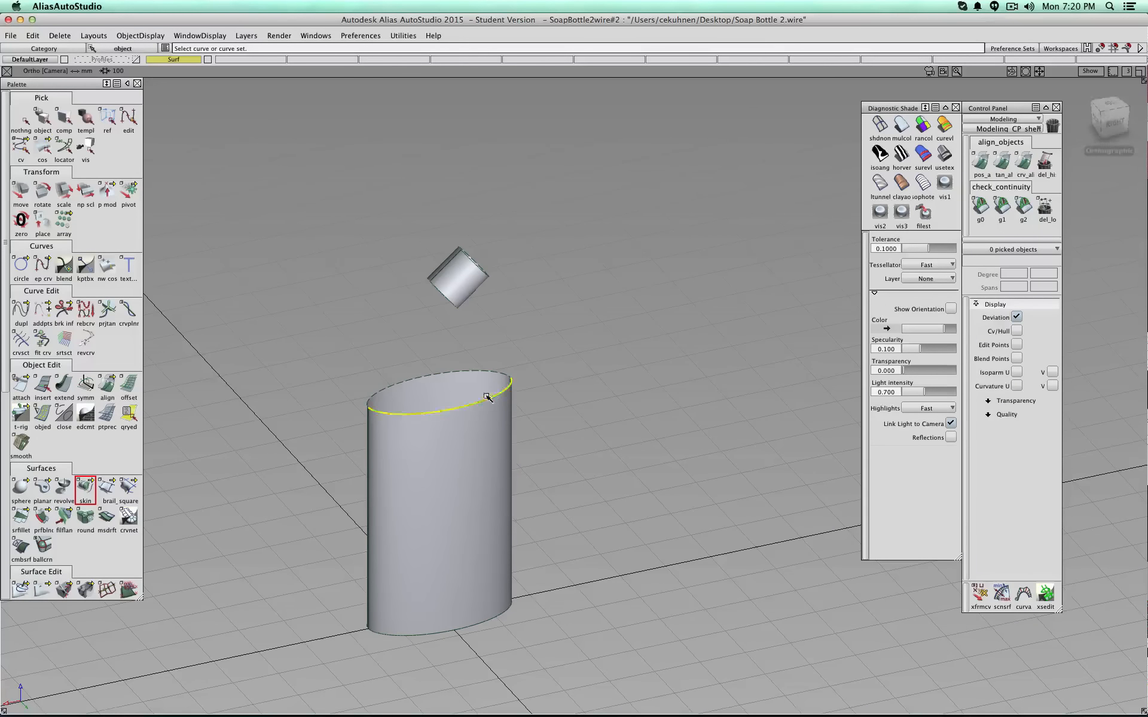
{"action": "left_click", "coordinate": [449, 306]}
{"action": "left_click_drag", "start_coordinate": [566, 293], "coordinate": [208, 248], "text": "alt+shift"}
{"action": "left_click", "coordinate": [42, 117]}
{"action": "left_click", "coordinate": [21, 118]}
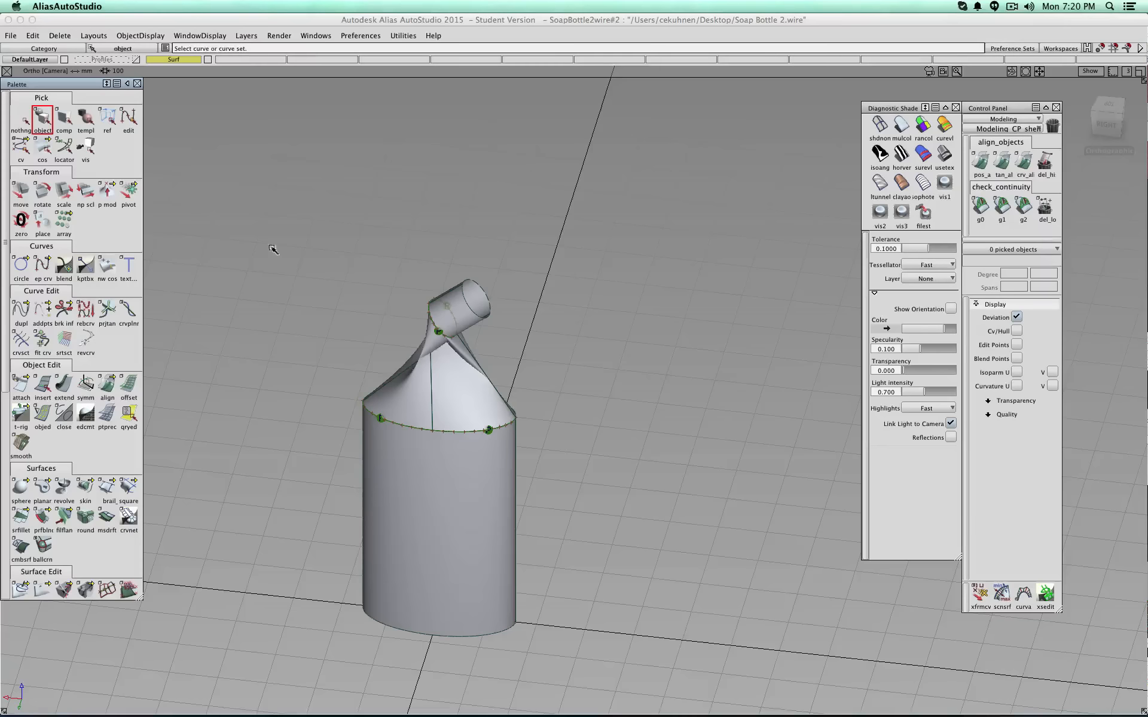
{"action": "left_click", "coordinate": [432, 360]}
{"action": "key", "text": "Delete"}
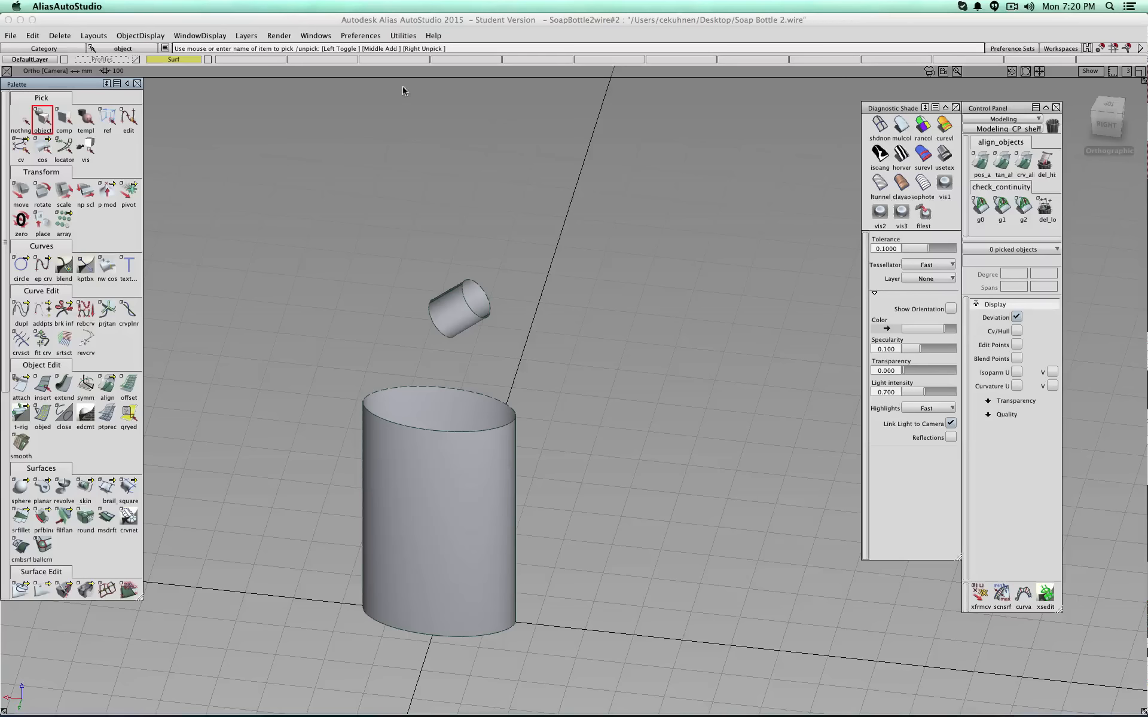
- Turn off symmetry for the Surf layer and build a Skin surface between the neck's lower edge and the body's upper edge
{"action": "left_click", "coordinate": [189, 58]}
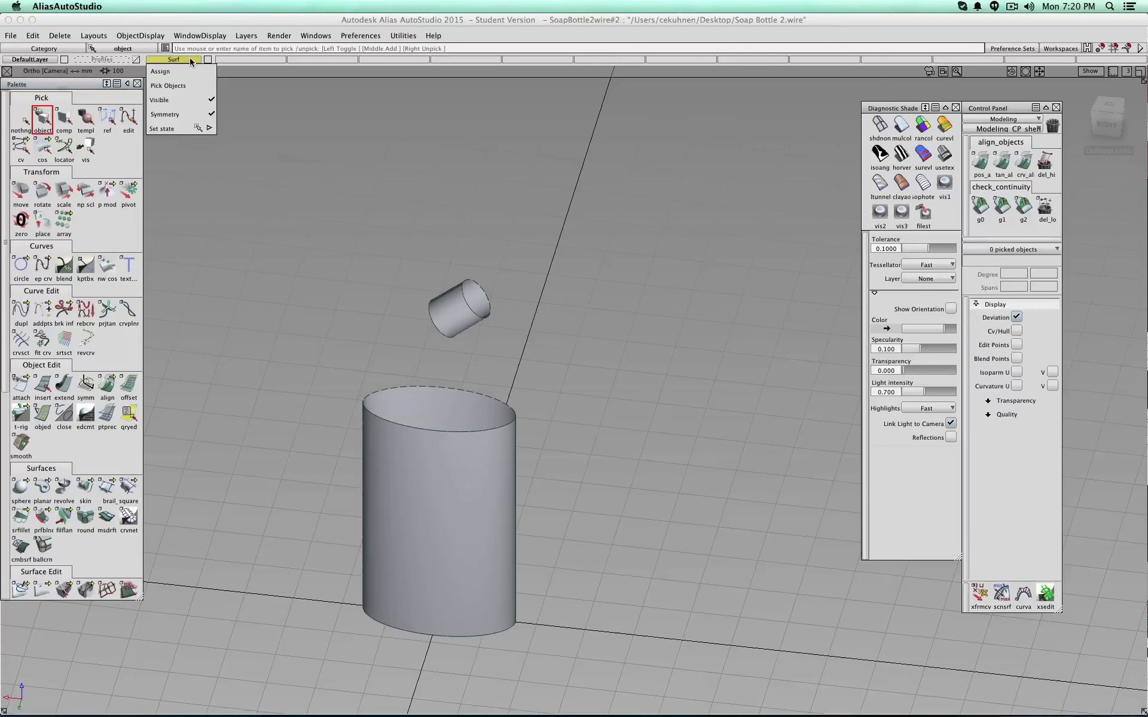
{"action": "left_click", "coordinate": [185, 114]}
{"action": "left_click", "coordinate": [86, 486]}
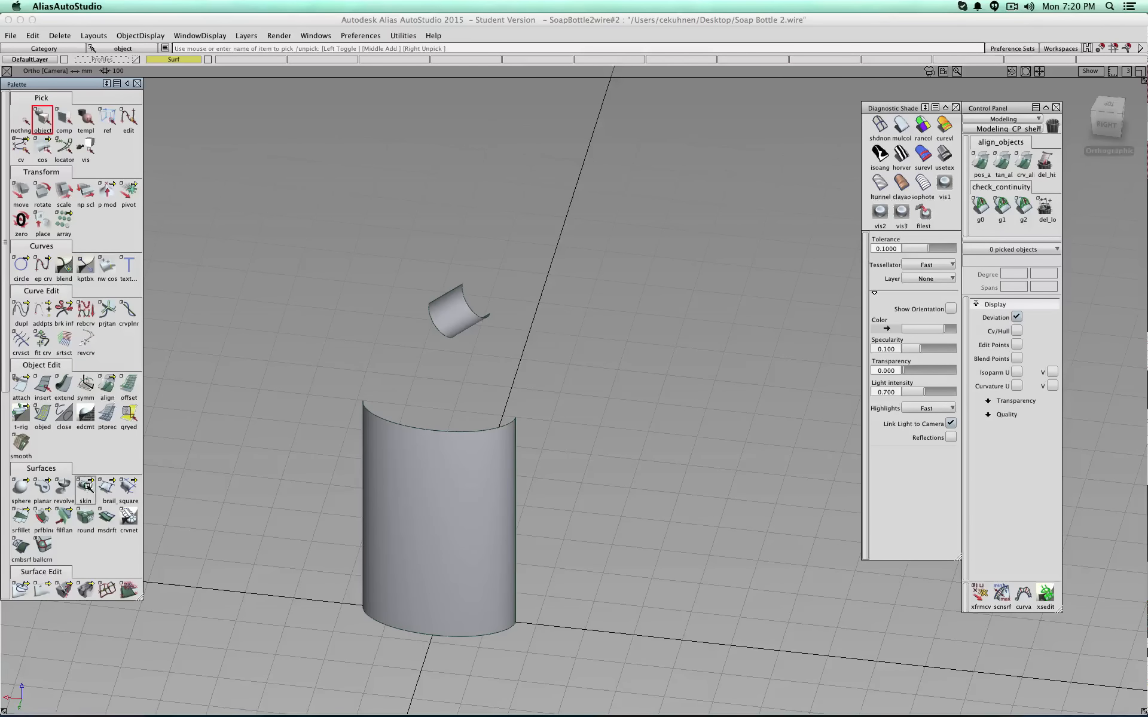
{"action": "left_click_drag", "start_coordinate": [369, 416], "coordinate": [472, 352], "text": "alt+shift"}
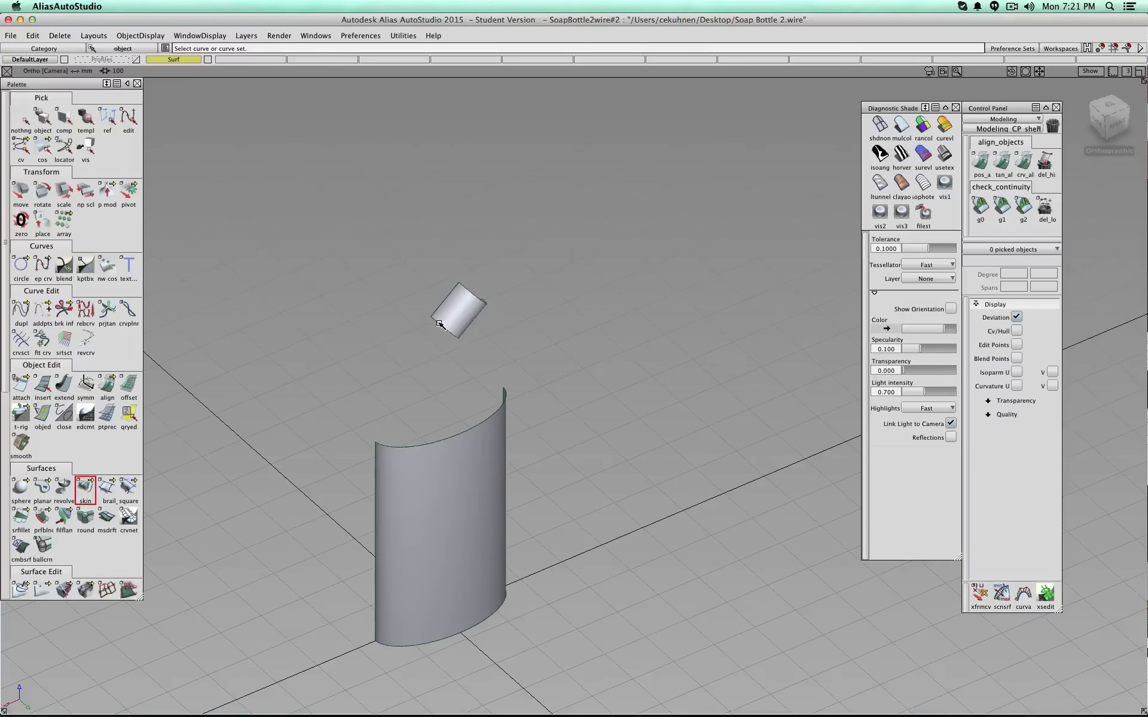
{"action": "left_click", "coordinate": [389, 448]}
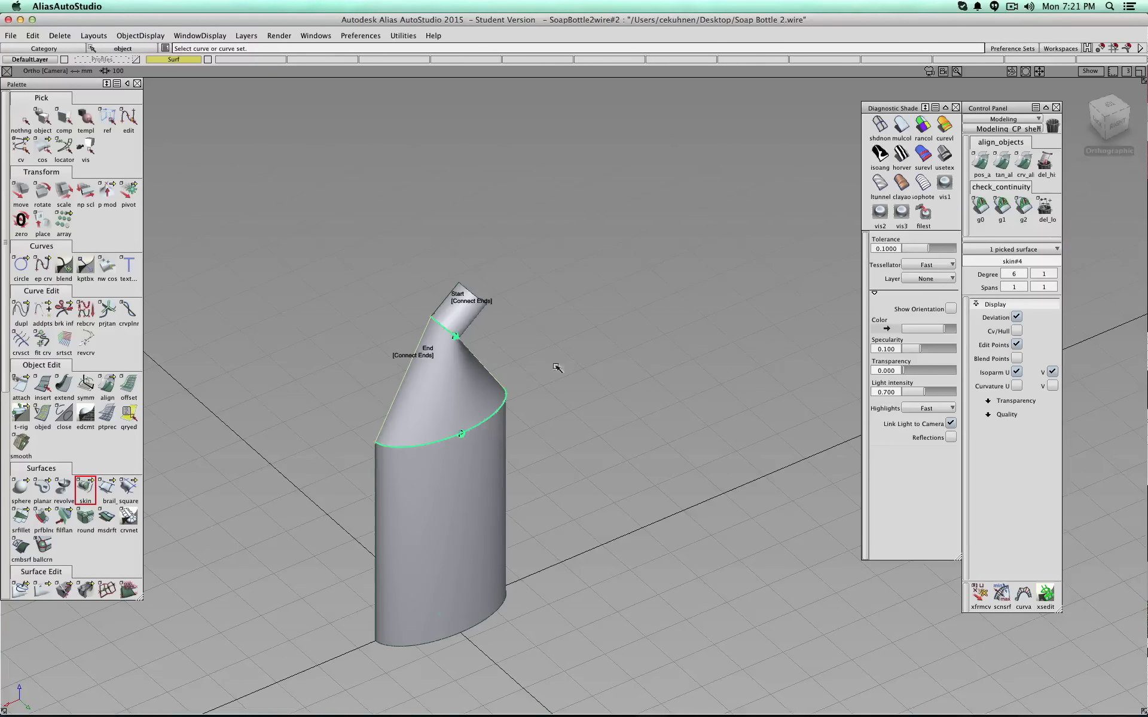
{"action": "left_click_drag", "start_coordinate": [558, 368], "coordinate": [538, 311], "text": "alt+shift"}
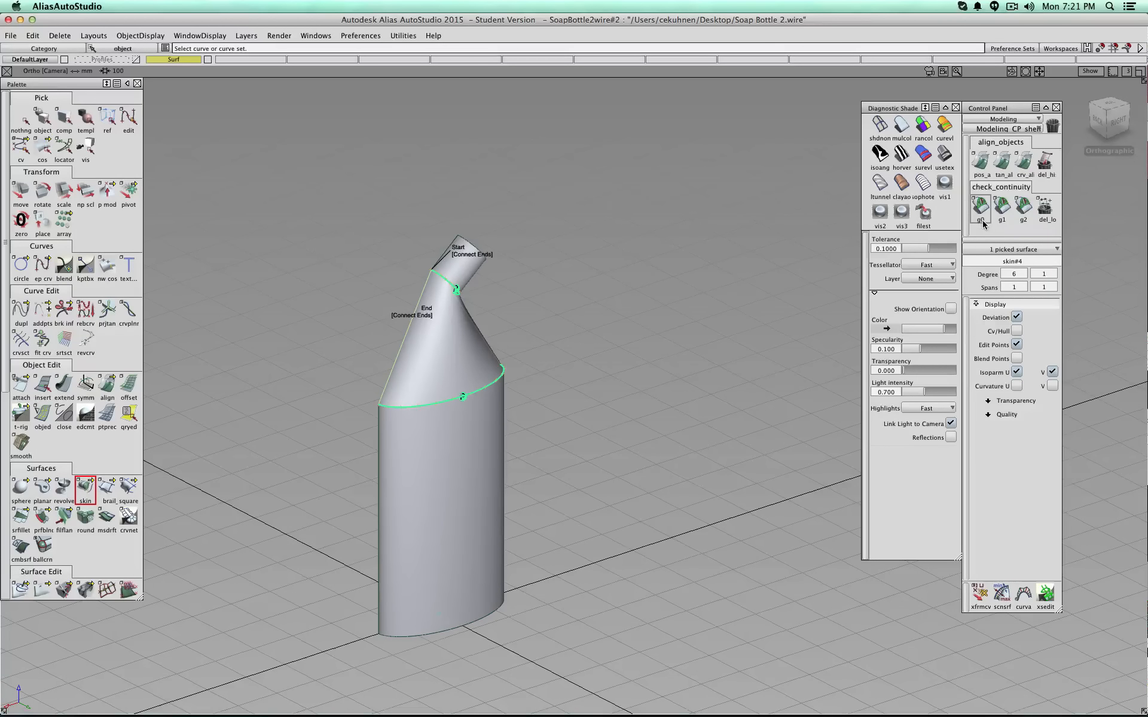
{"action": "left_click", "coordinate": [21, 121]}
{"action": "left_click", "coordinate": [42, 122]}
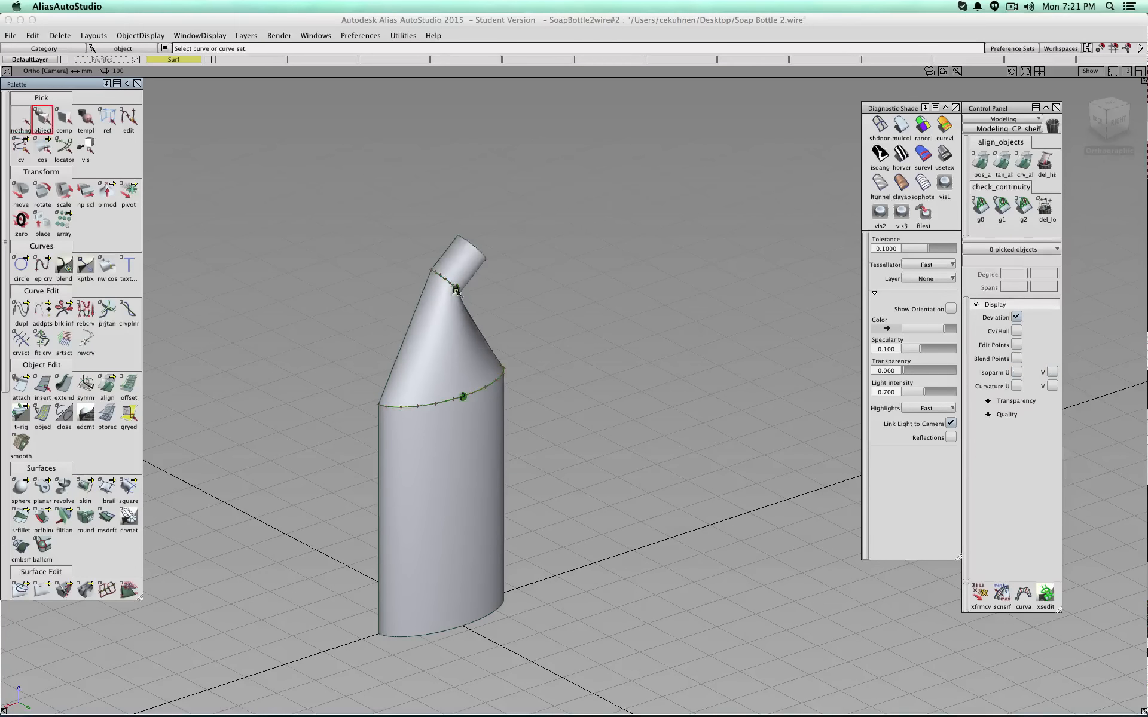
- Try to align the skin surface's lower edge to the body's upper edge with G2 continuity, and revert the alignment
{"action": "mouse_move", "coordinate": [488, 285]}
{"action": "left_mouse_down", "text": "alt+shift"}
{"action": "mouse_move", "coordinate": [437, 282]}
{"action": "mouse_move", "coordinate": [503, 283]}
{"action": "left_mouse_up", "text": "alt+shift"}
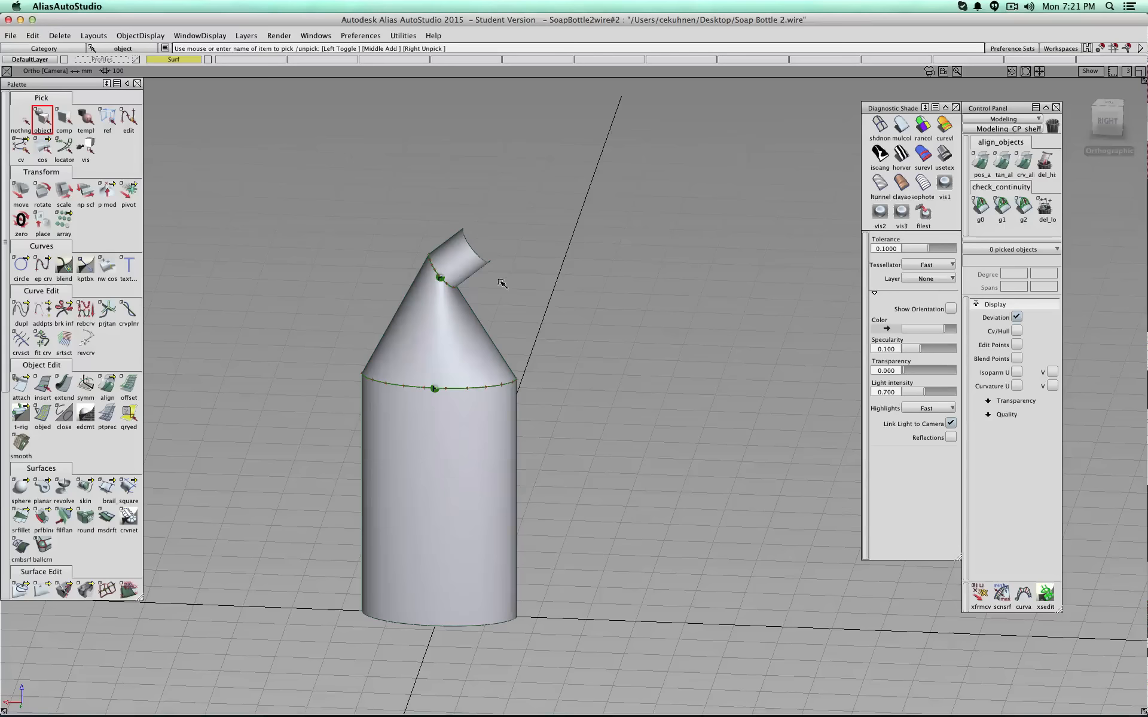
{"action": "left_click", "coordinate": [1108, 119]}
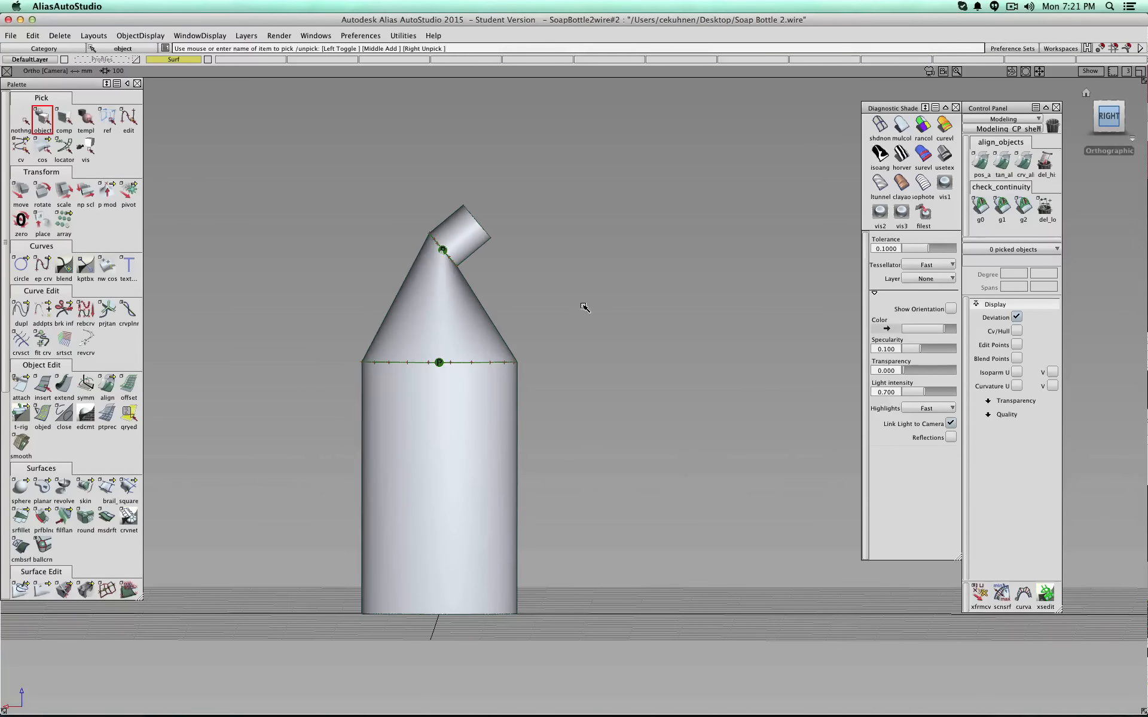
{"action": "middle_click_drag", "start_coordinate": [584, 307], "coordinate": [659, 336], "text": "alt+shift"}
{"action": "left_click_drag", "start_coordinate": [659, 336], "coordinate": [615, 295], "text": "alt+shift"}
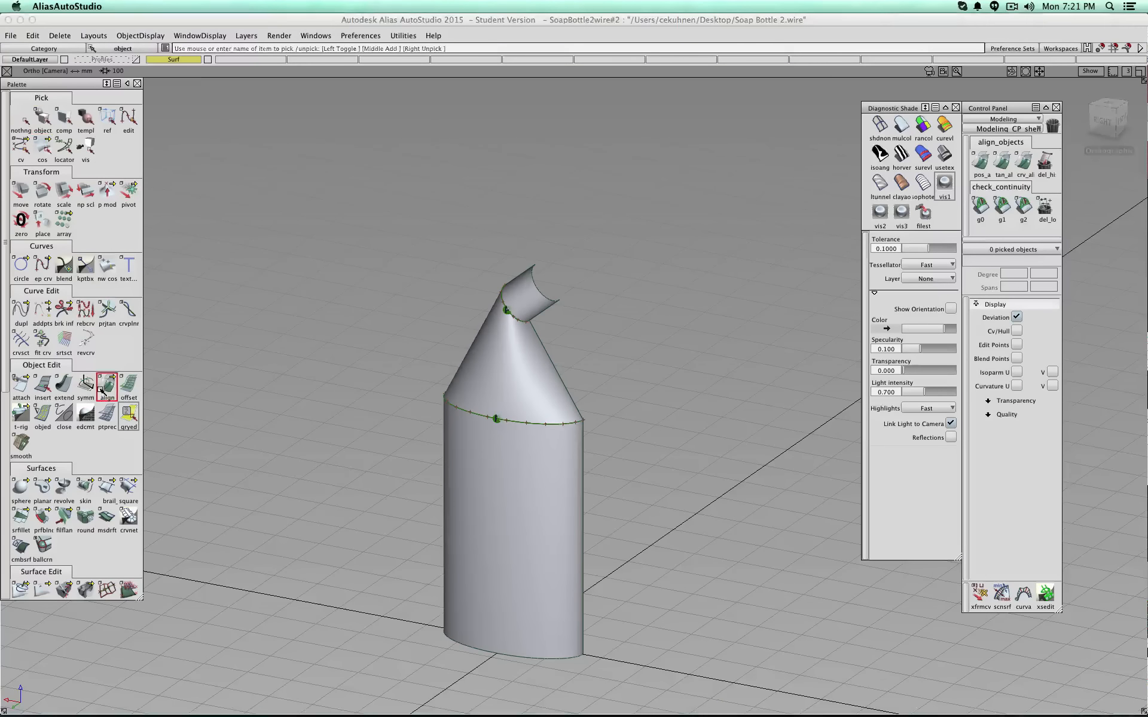
{"action": "double_click", "coordinate": [103, 391]}
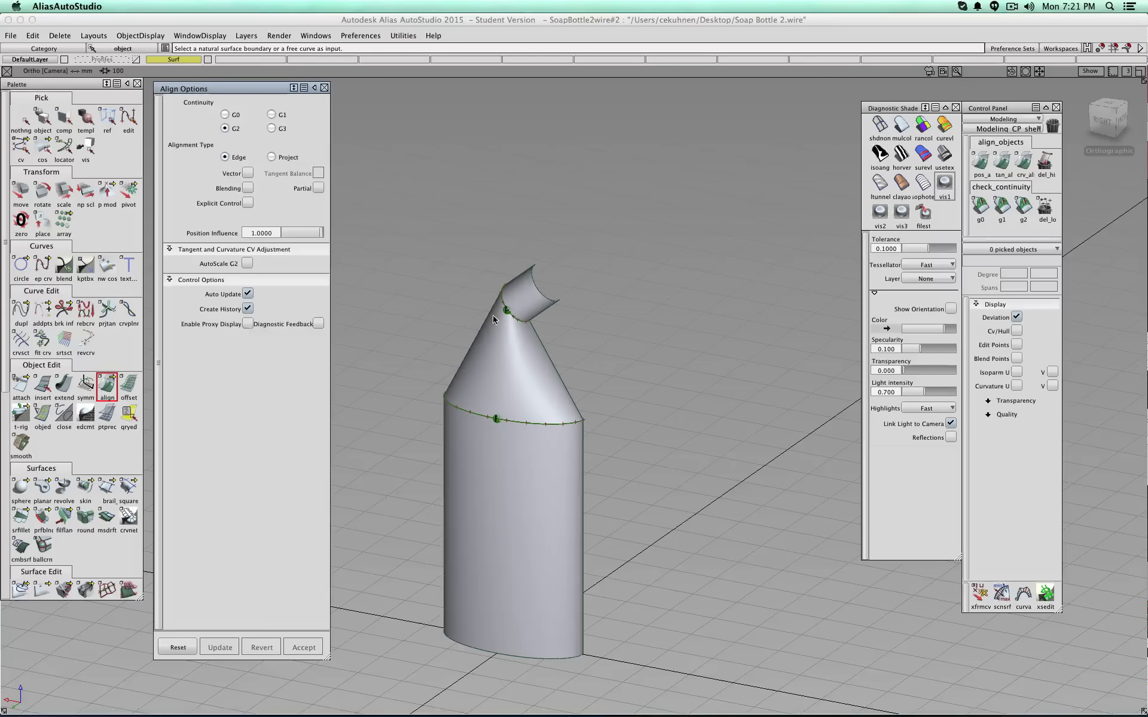
{"action": "left_click", "coordinate": [483, 408]}
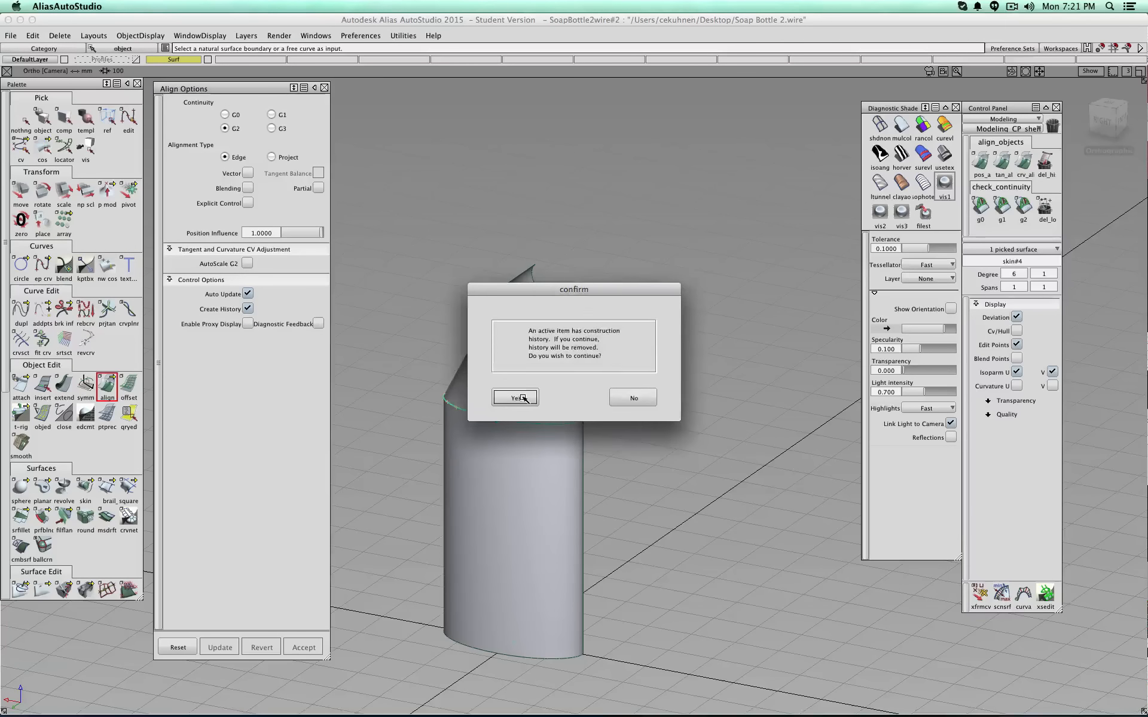
{"action": "left_click", "coordinate": [517, 401]}
{"action": "left_click", "coordinate": [482, 443]}
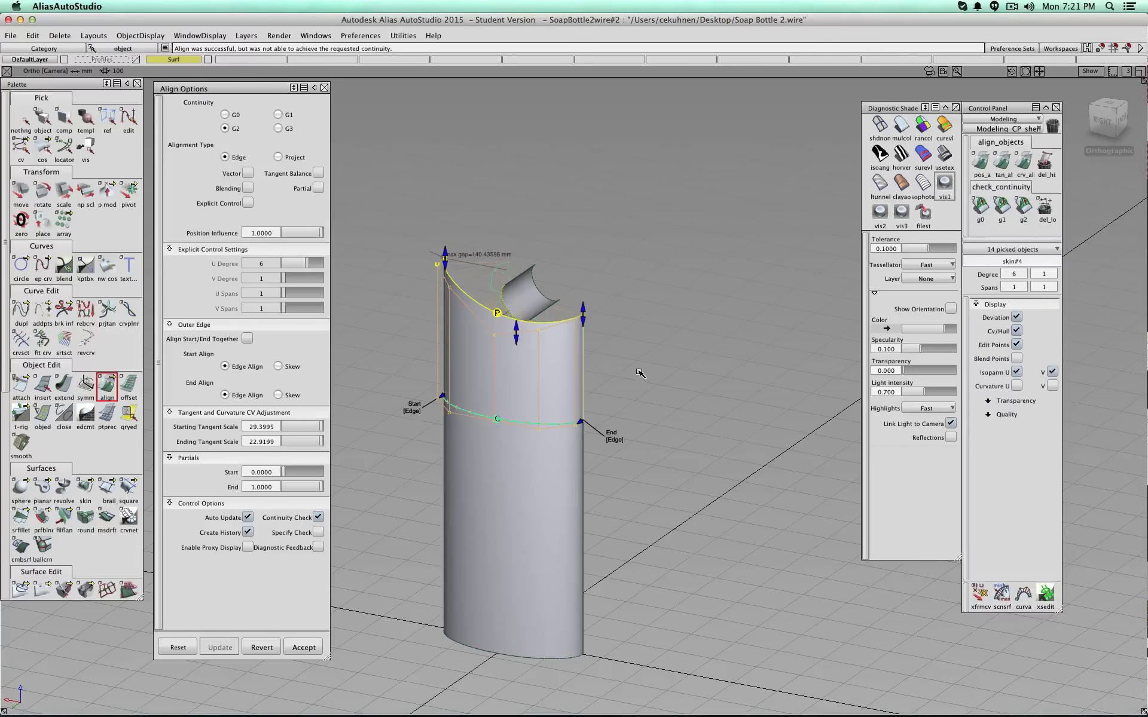
{"action": "left_click", "coordinate": [259, 646]}
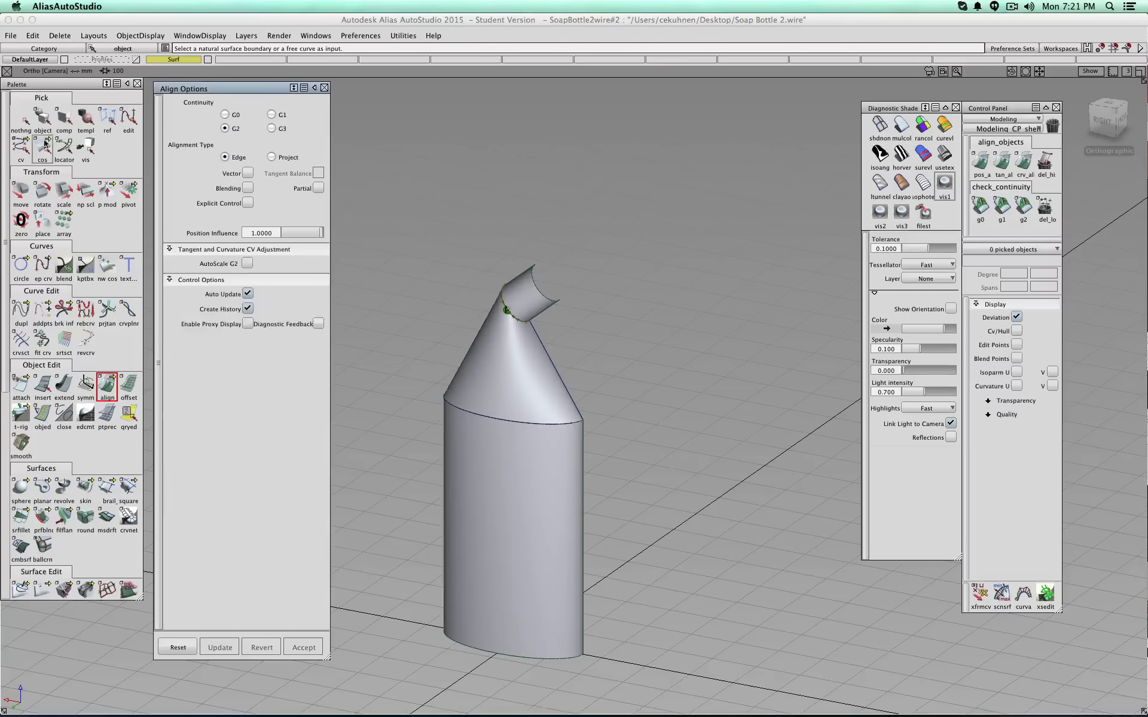
- Set the skin surface's V degree to 5, accept the rebuild, and delete the continuity locators
{"action": "left_click", "coordinate": [480, 360]}
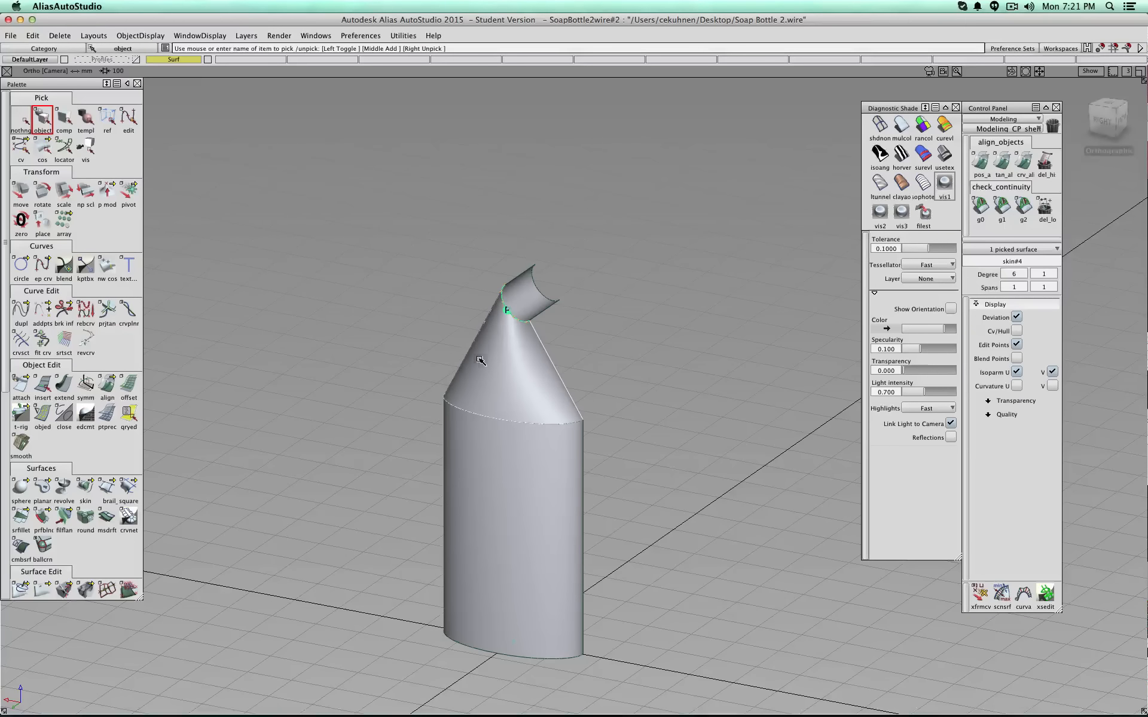
{"action": "left_click", "coordinate": [1044, 286]}
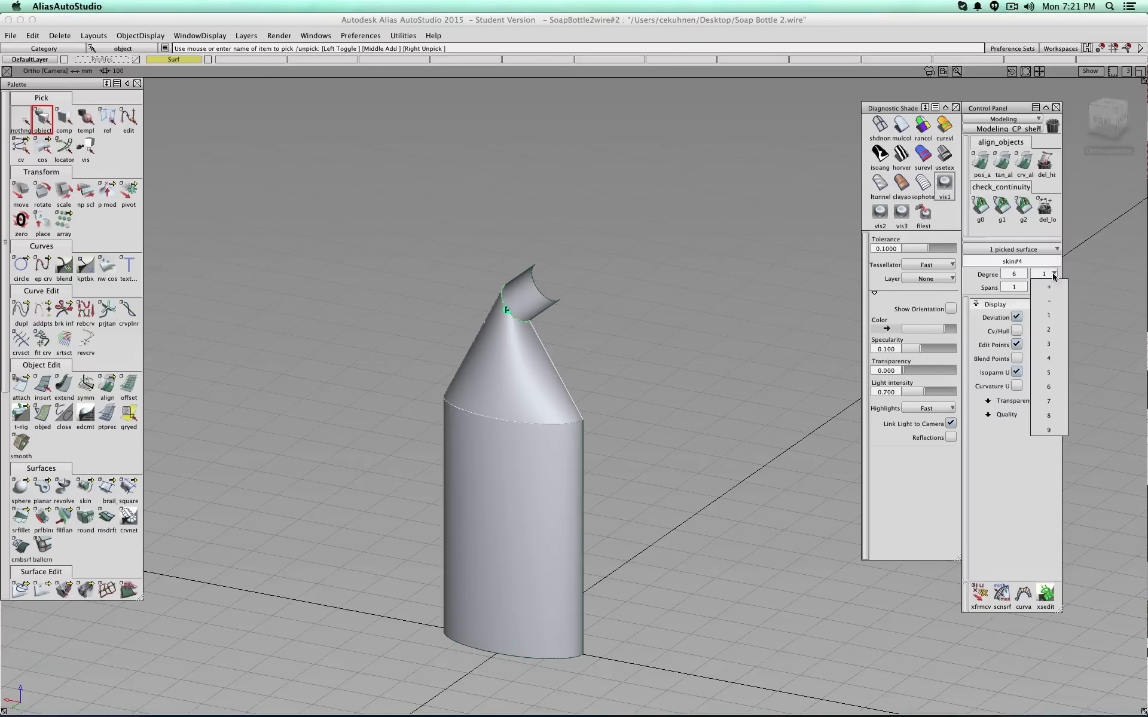
{"action": "left_click", "coordinate": [1047, 386]}
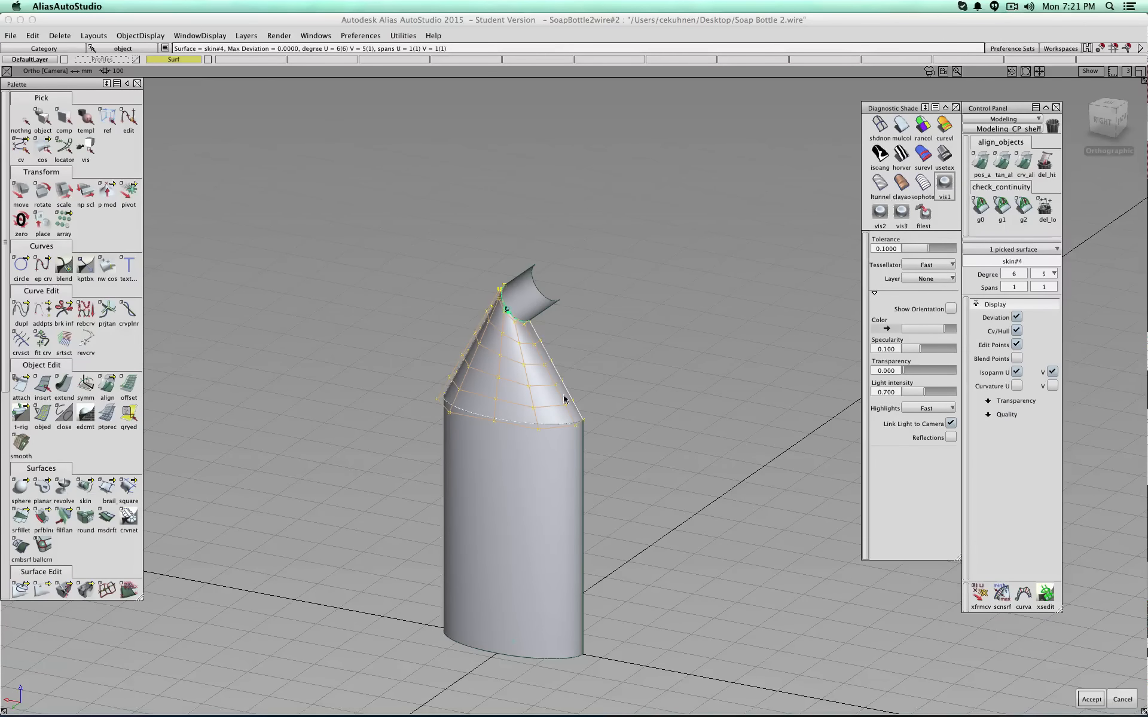
{"action": "left_click", "coordinate": [1092, 700]}
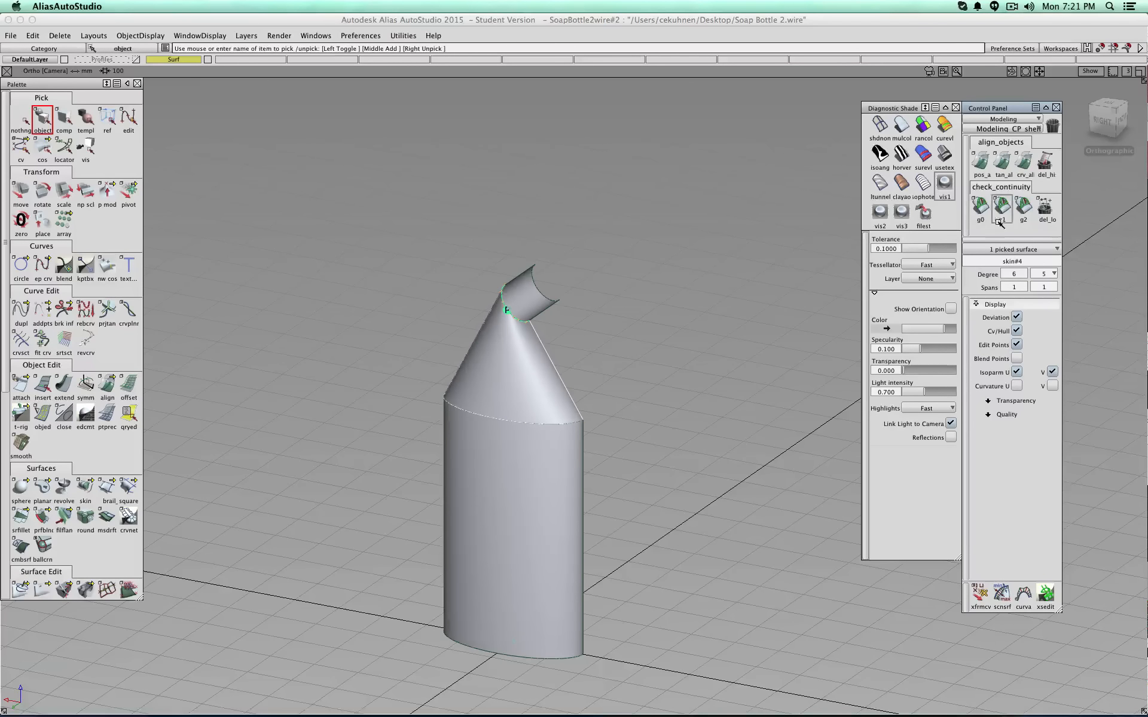
{"action": "left_click", "coordinate": [1044, 207]}
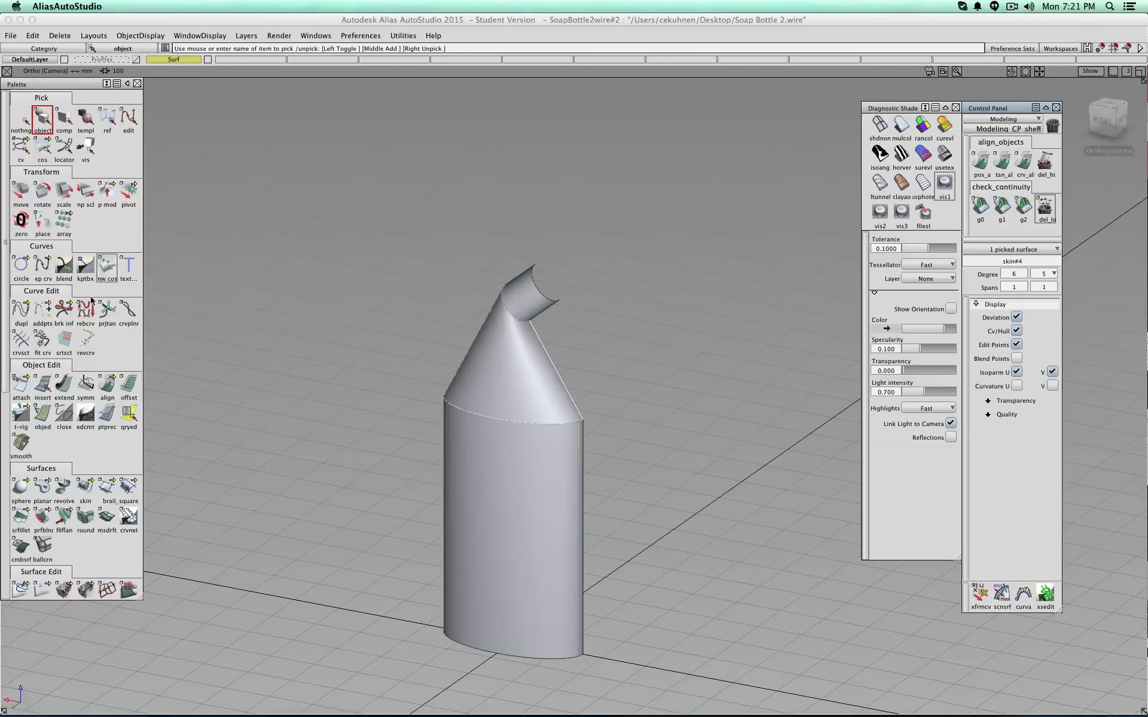
- Align the skin surface's lower edge to the body's upper edge with G2 continuity and Edge alignment
{"action": "double_click", "coordinate": [105, 388]}
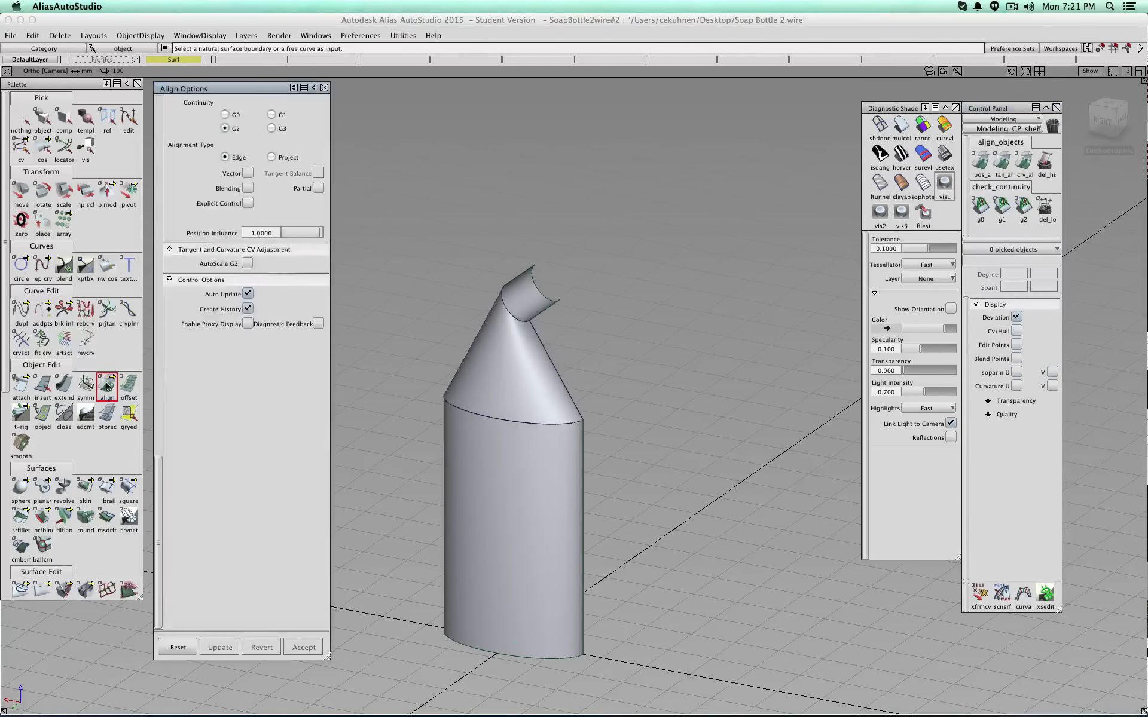
{"action": "left_click", "coordinate": [483, 404]}
{"action": "left_click", "coordinate": [492, 446]}
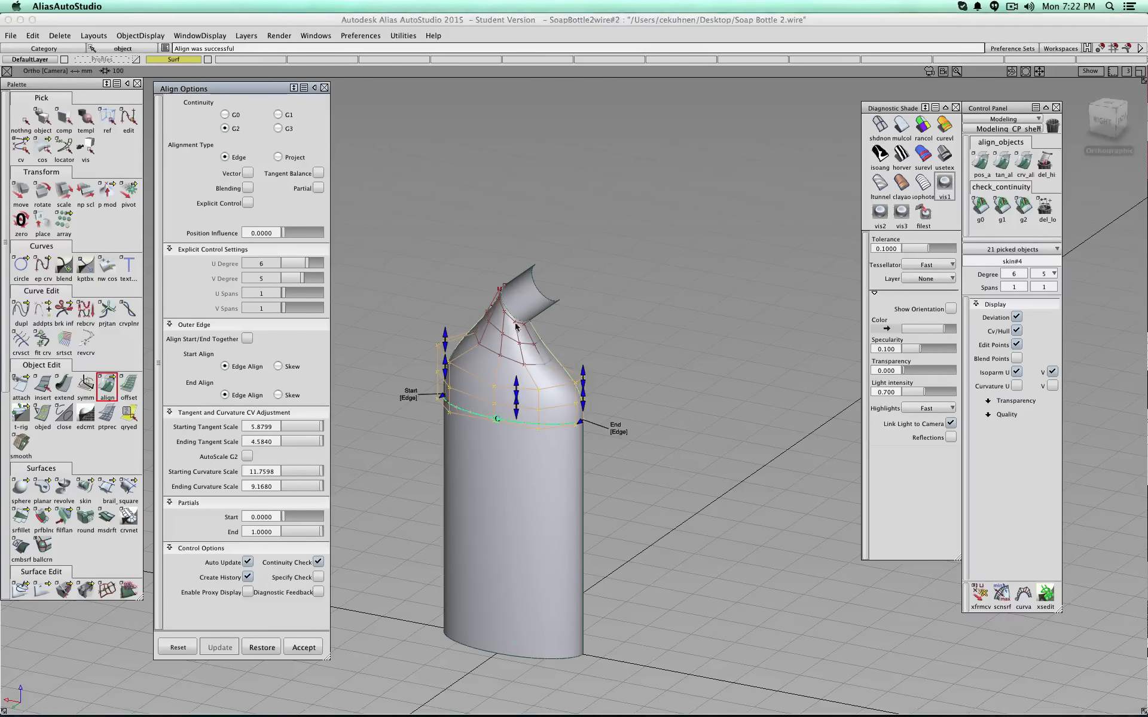
- Align the skin surface's upper edge to the neck's lower edge with G2 continuity and Edge alignment, and deselect everything
{"action": "right_click_drag", "start_coordinate": [512, 326], "coordinate": [513, 328], "text": "alt+shift"}
{"action": "middle_click_drag", "start_coordinate": [512, 328], "coordinate": [582, 384], "text": "alt+shift"}
{"action": "left_click_drag", "start_coordinate": [653, 333], "coordinate": [652, 306], "text": "ctrl+shift"}
{"action": "left_click", "coordinate": [543, 346]}
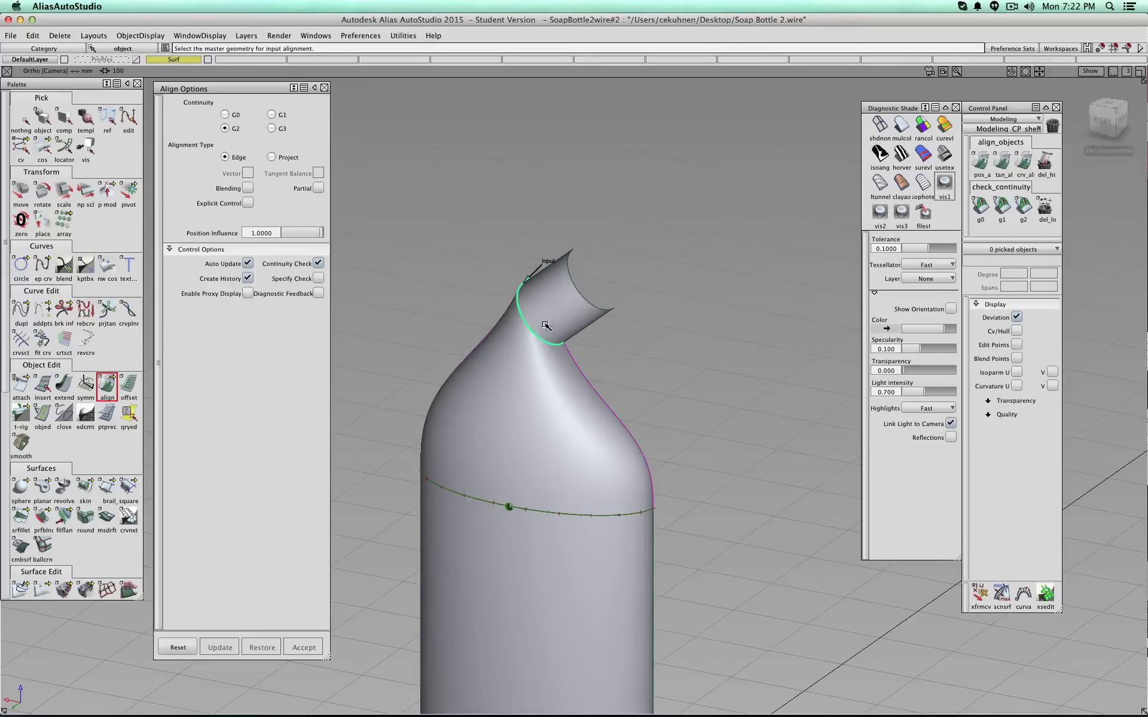
{"action": "left_click", "coordinate": [546, 326]}
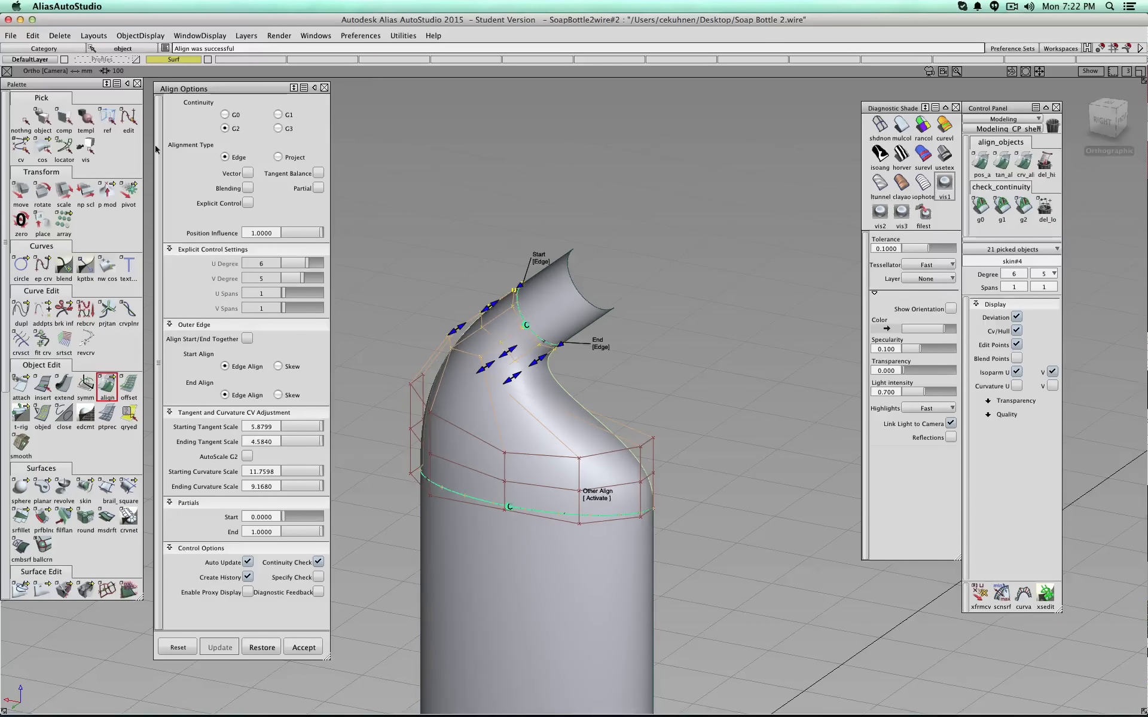
{"action": "left_click", "coordinate": [704, 321], "text": "ctrl+shift"}
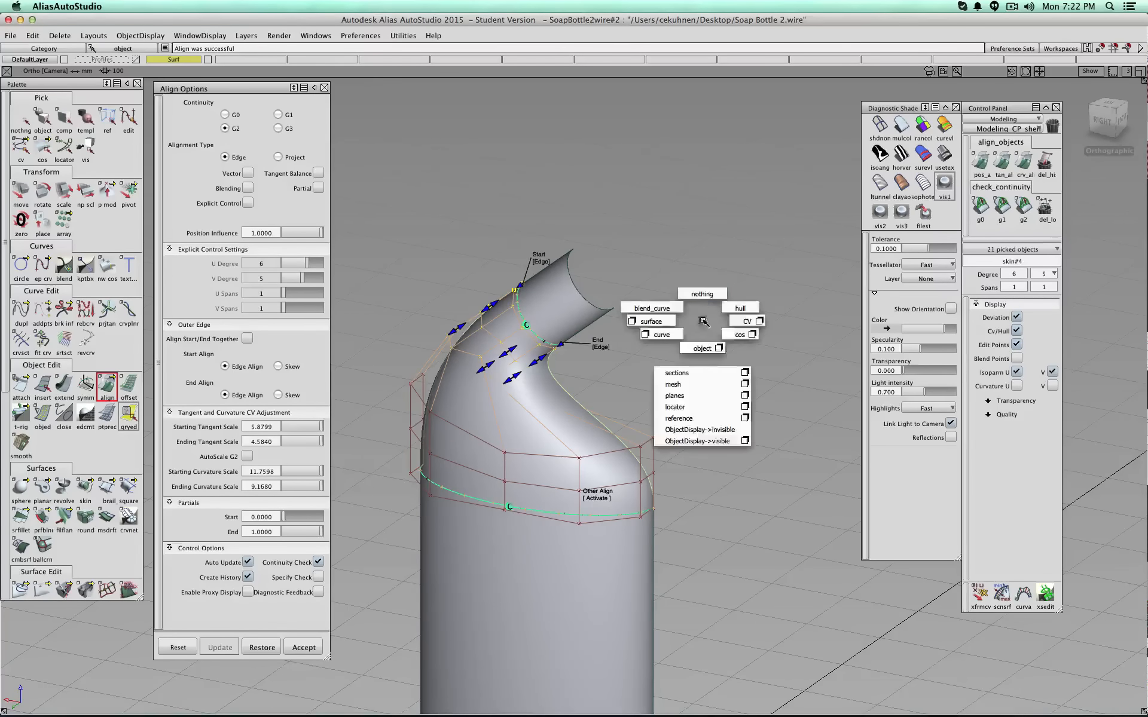
{"action": "left_click", "coordinate": [702, 292], "text": "ctrl+shift"}
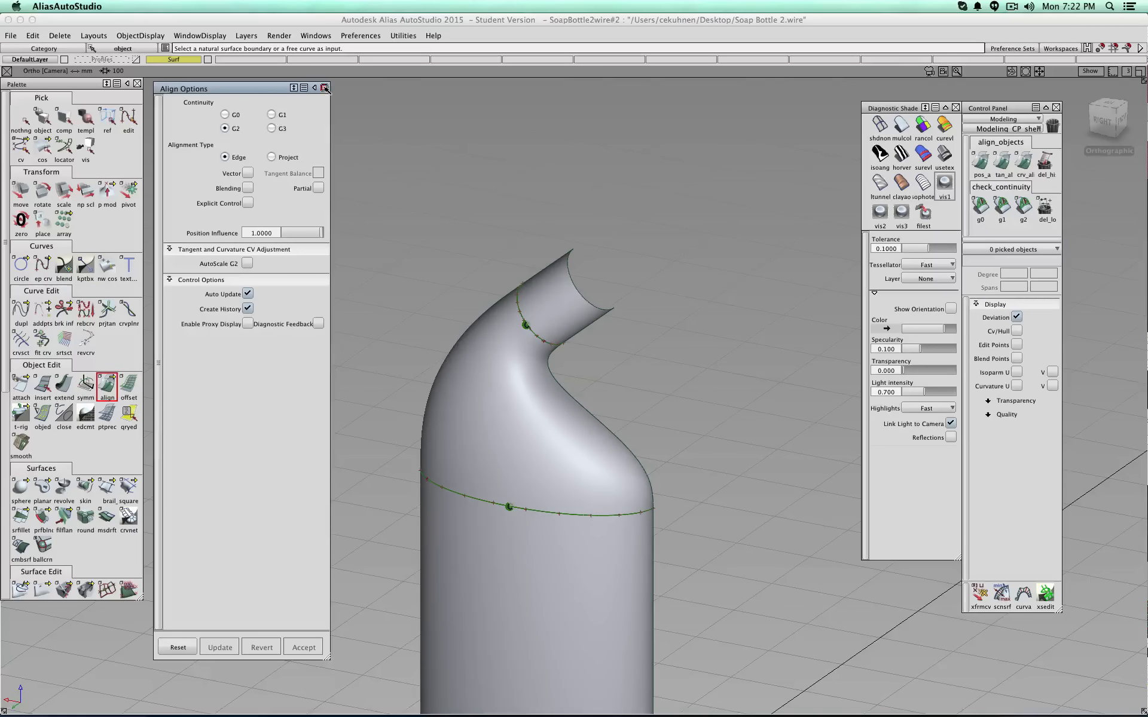
{"action": "left_click", "coordinate": [325, 88]}
- Turn on symmetry for the Surf layer so both halves of the bottle are displayed
{"action": "left_click", "coordinate": [184, 59]}
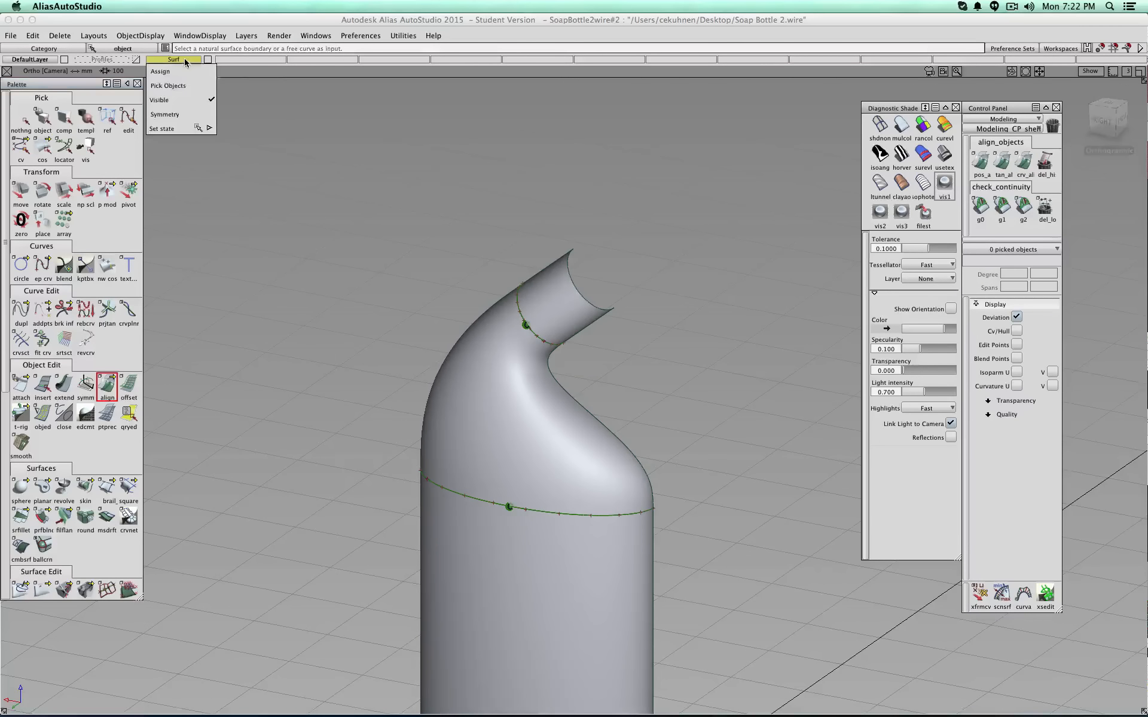
{"action": "left_click", "coordinate": [186, 113]}
{"action": "left_click_drag", "start_coordinate": [687, 249], "coordinate": [571, 308], "text": "alt+shift"}
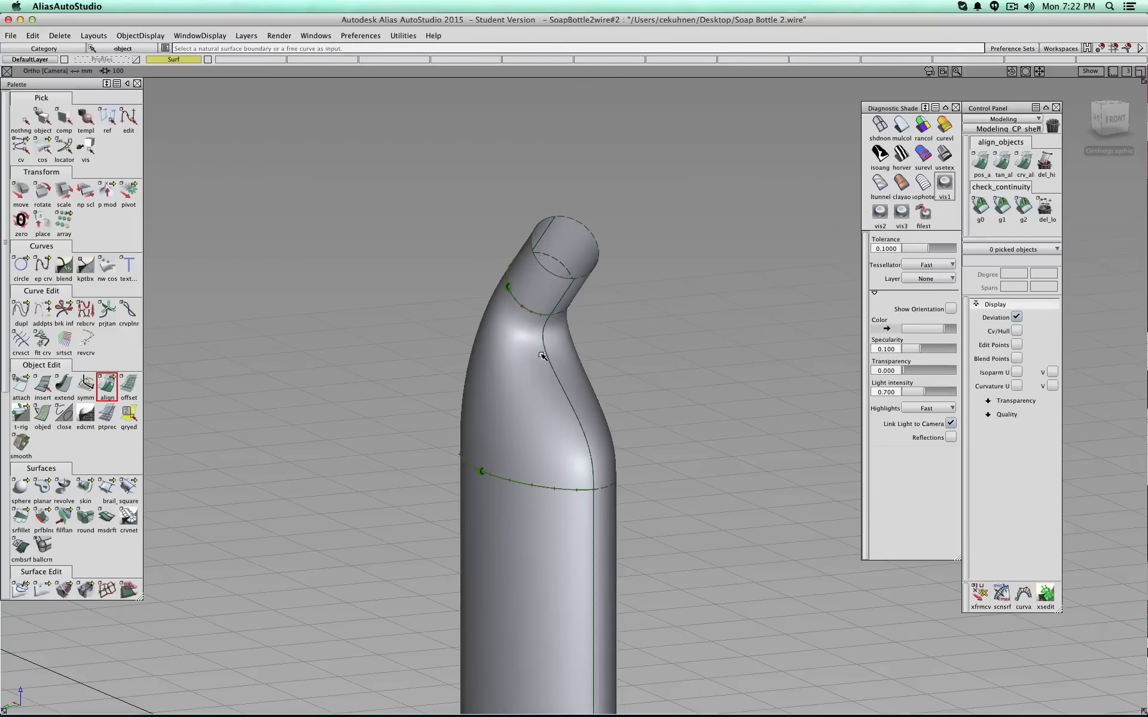
- Check G1 continuity across the symmetry plane along the front and back centreline edges of the body, neck and shoulder
{"action": "left_click", "coordinate": [1002, 207]}
{"action": "left_click", "coordinate": [569, 352]}
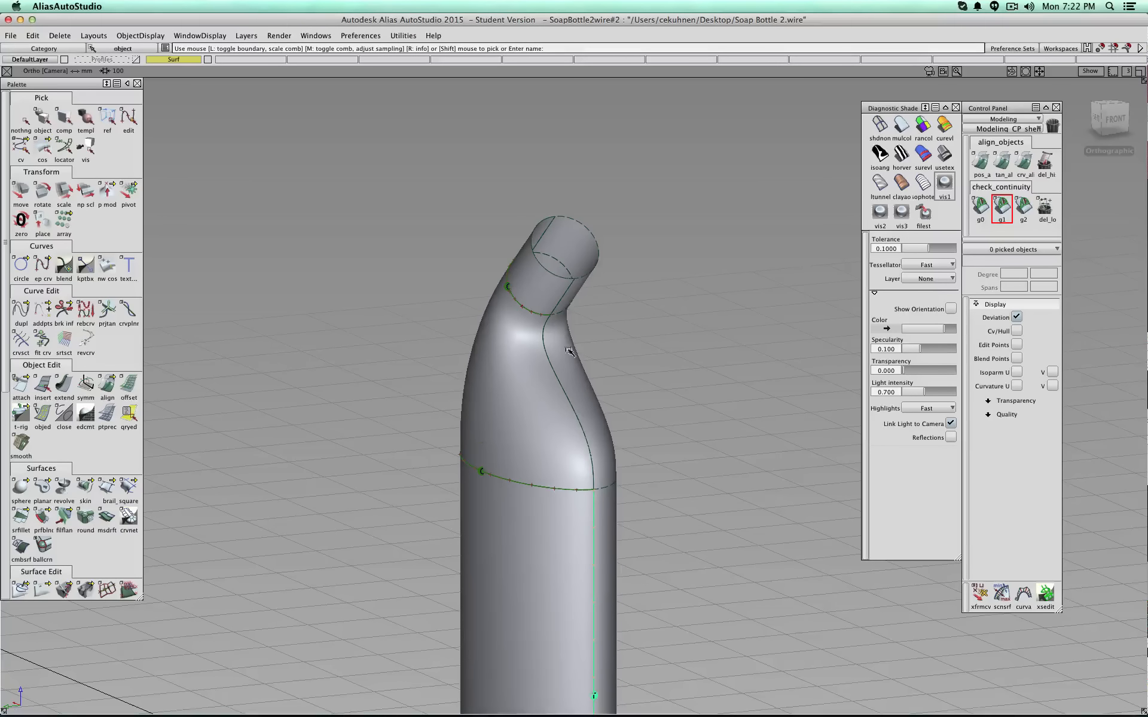
{"action": "left_click", "coordinate": [558, 301]}
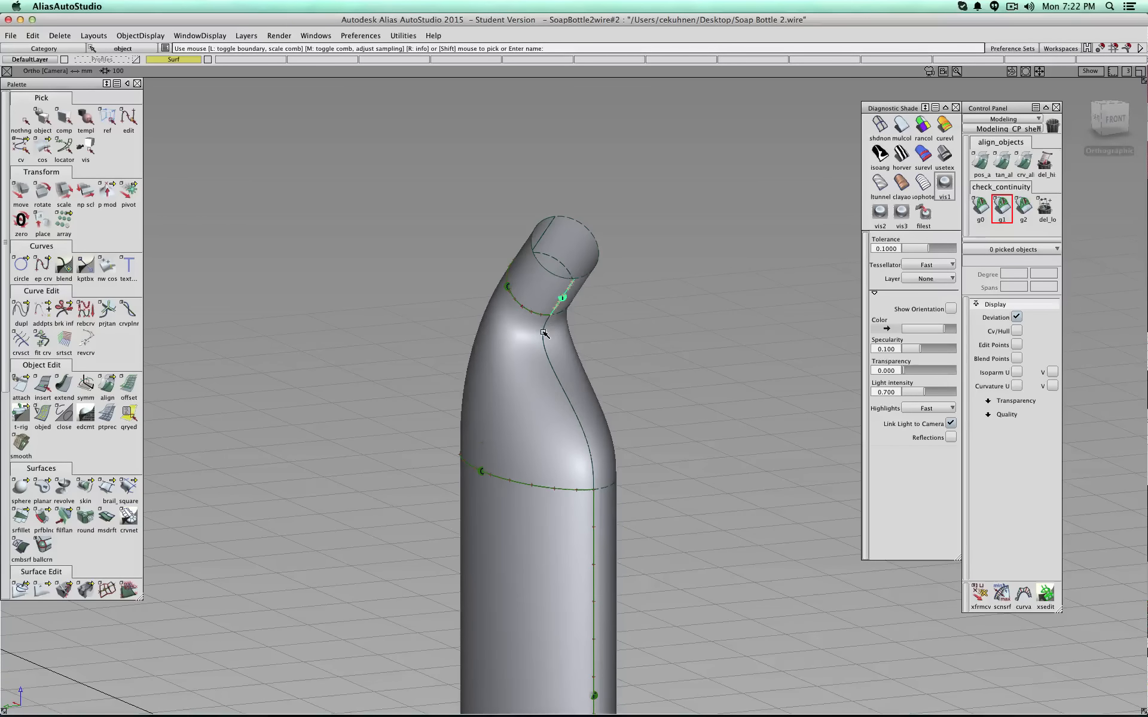
{"action": "left_click_drag", "start_coordinate": [547, 344], "coordinate": [596, 443], "text": "alt+shift"}
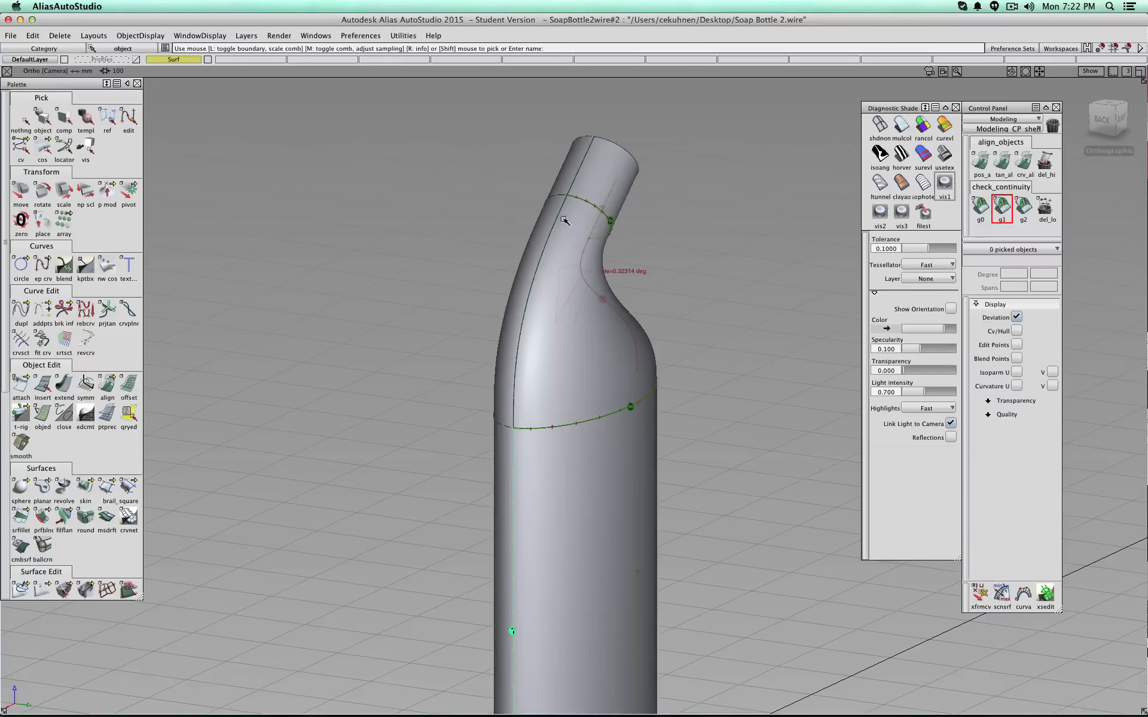
{"action": "left_click", "coordinate": [573, 183]}
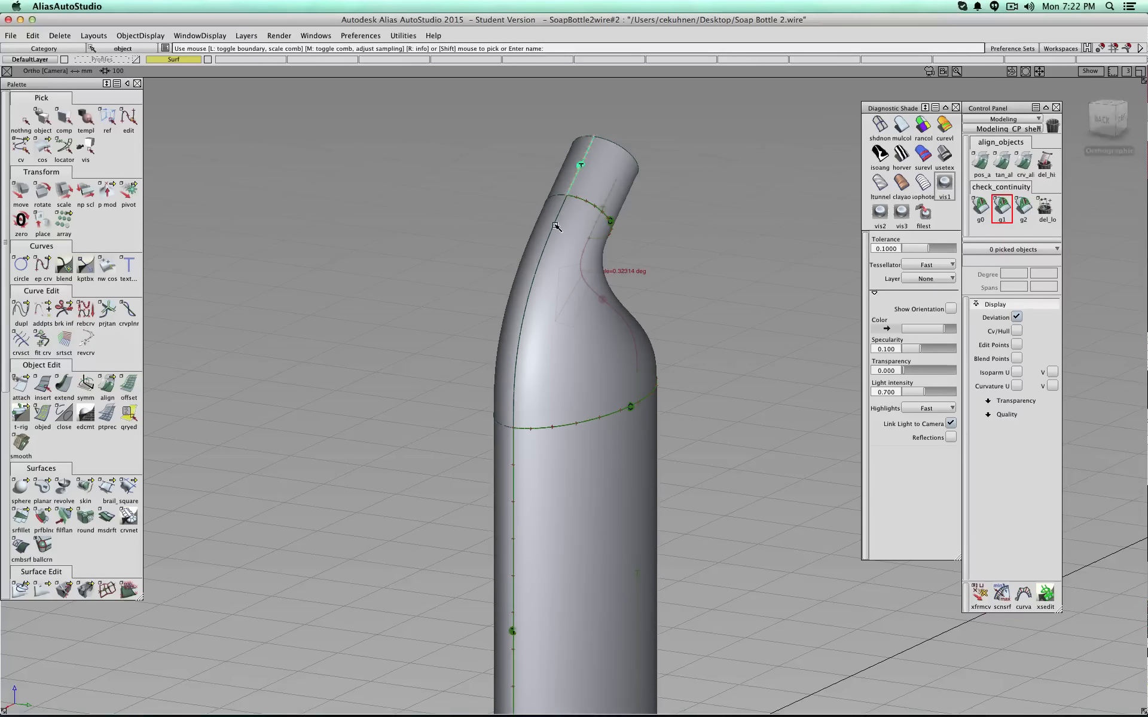
{"action": "left_click", "coordinate": [540, 254]}
- Check G0 continuity along the shoulder's back centreline edge and delete the continuity locators
{"action": "left_click", "coordinate": [980, 206]}
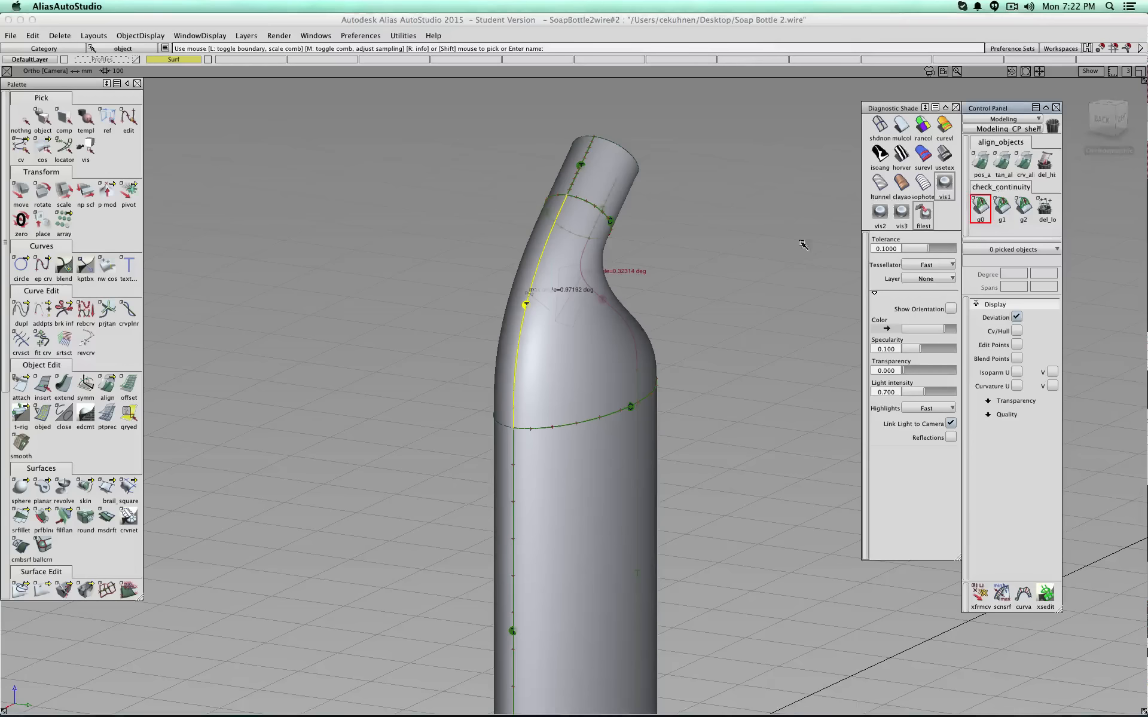
{"action": "left_click", "coordinate": [541, 264]}
{"action": "left_click", "coordinate": [539, 262]}
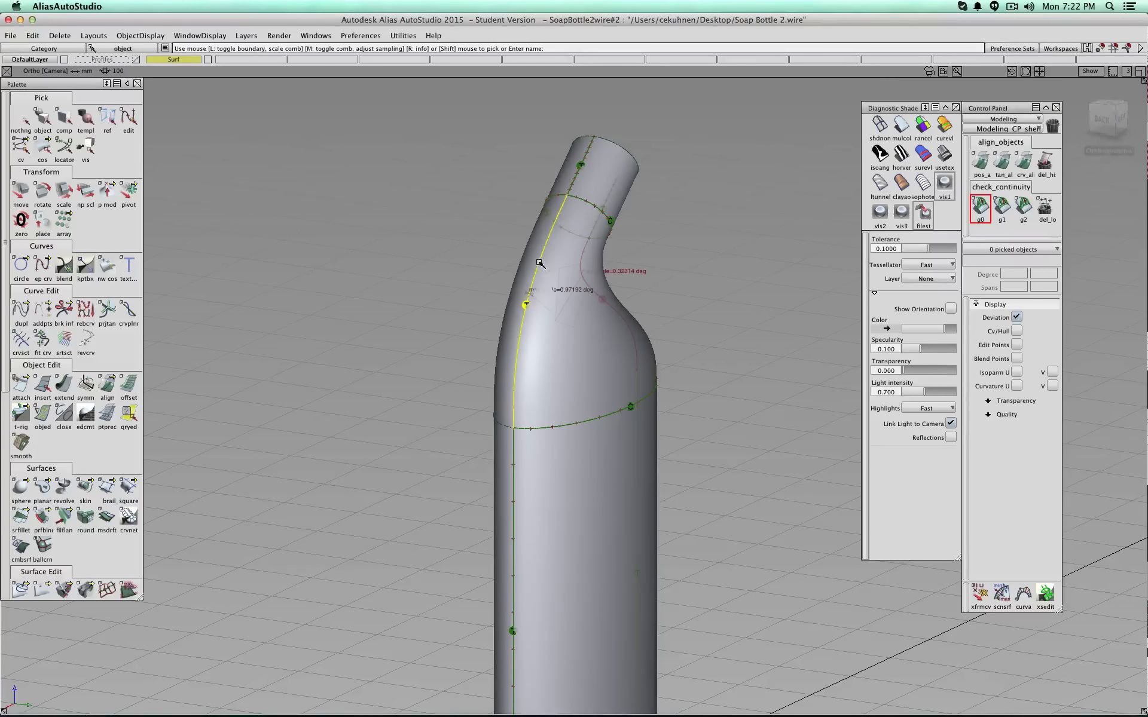
{"action": "left_click", "coordinate": [1045, 208]}
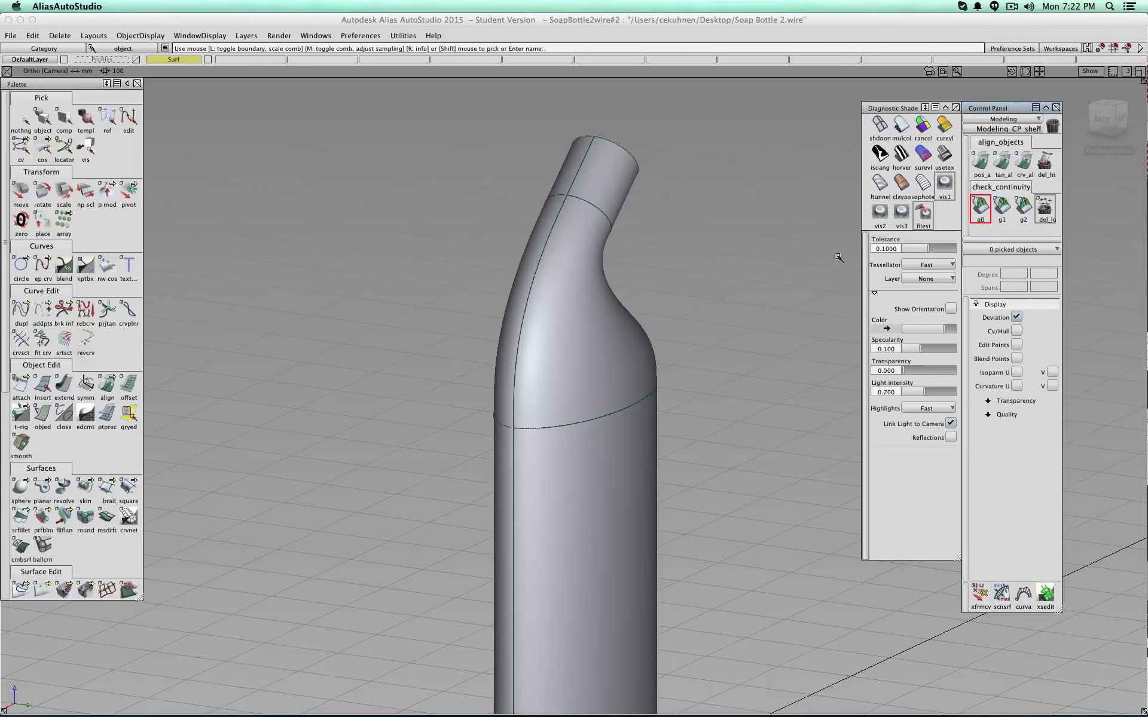
- Clear the remaining continuity locators and check G0 continuity along the shoulder's front centreline edge
{"action": "left_click_drag", "start_coordinate": [744, 318], "coordinate": [592, 317], "text": "alt+shift"}
{"action": "left_click", "coordinate": [1040, 210]}
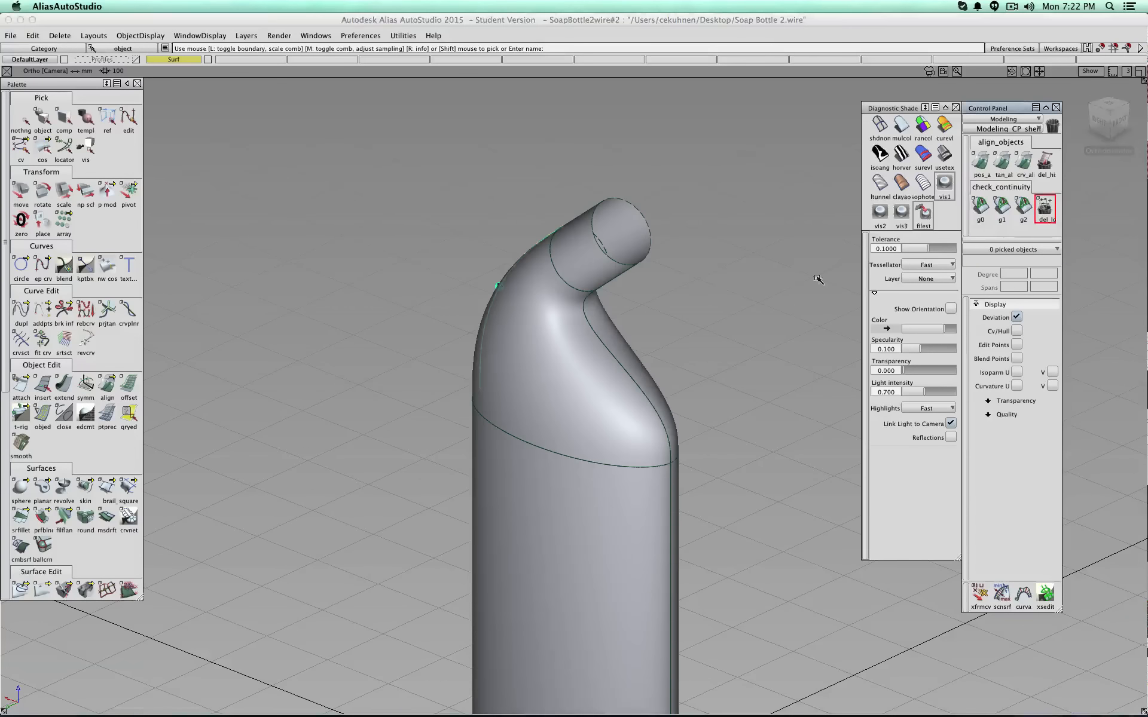
{"action": "left_click", "coordinate": [622, 368]}
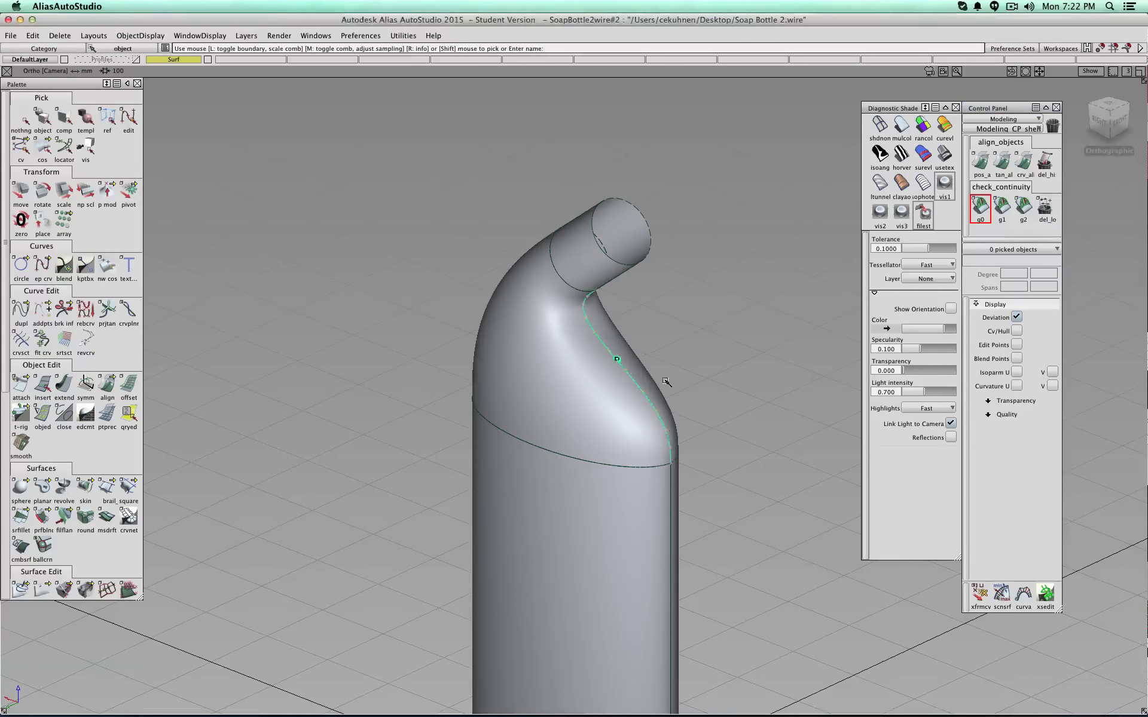
{"action": "left_click_drag", "start_coordinate": [757, 421], "coordinate": [697, 403], "text": "alt+shift"}
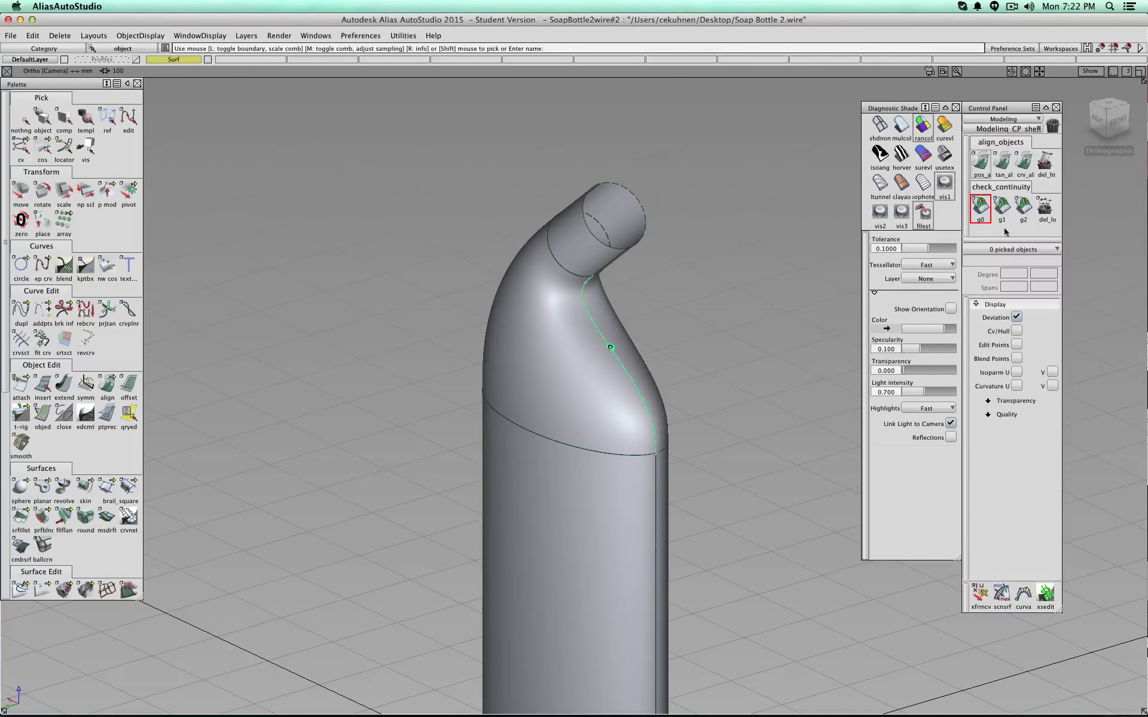
- Check G1 continuity along the shoulder's back centreline edge across the symmetry plane
{"action": "left_click", "coordinate": [1001, 208]}
{"action": "left_click_drag", "start_coordinate": [501, 352], "coordinate": [563, 231], "text": "alt+shift"}
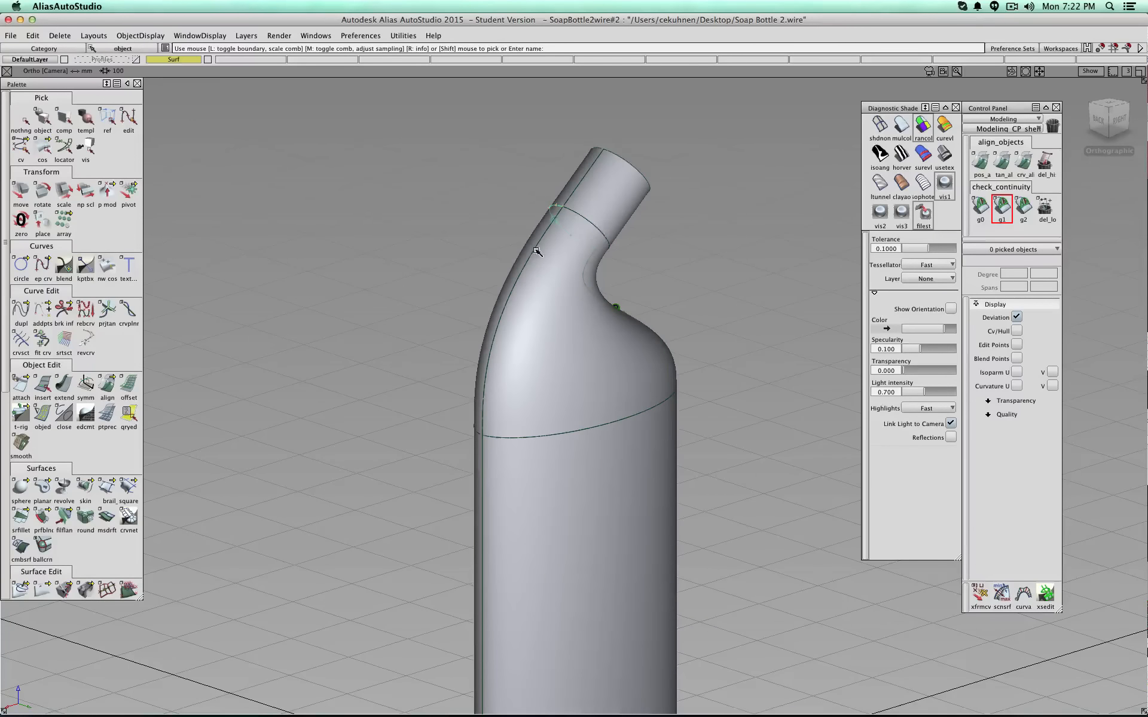
{"action": "left_click", "coordinate": [536, 251]}
{"action": "scroll", "coordinate": [614, 266], "scroll_direction": "down", "scroll_amount": 3}
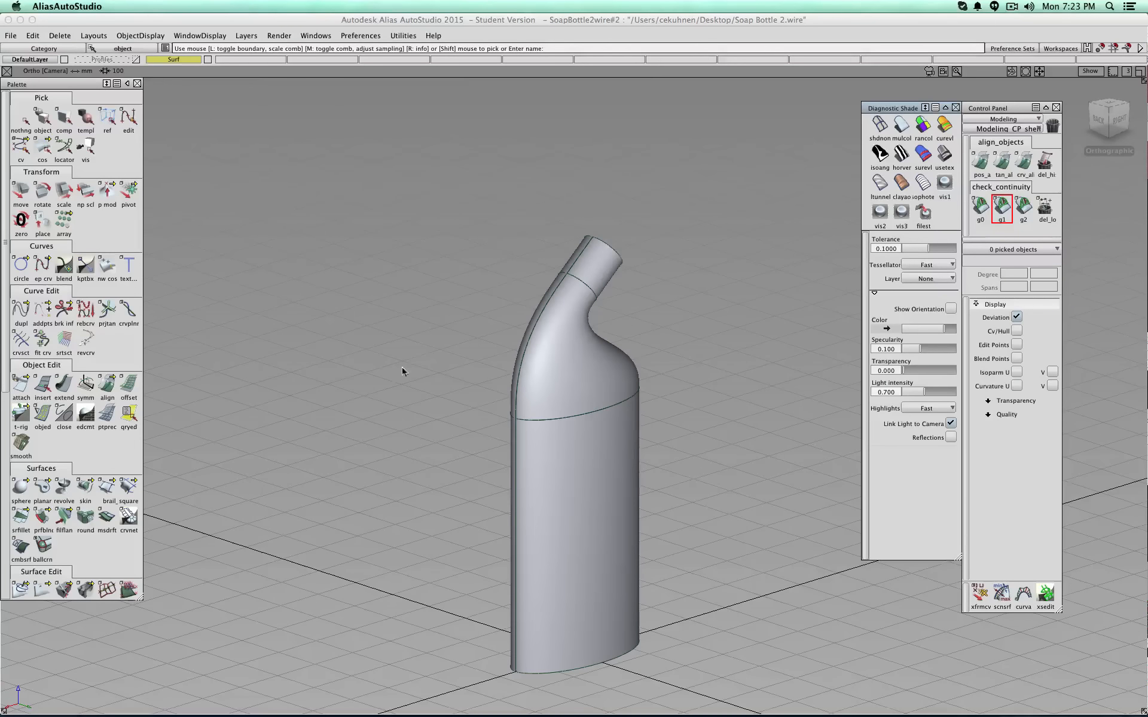
- Choose the Symmetry Plane Align tool and turn off symmetry for the Surf layer
{"action": "left_click_drag", "start_coordinate": [107, 386], "coordinate": [176, 383]}
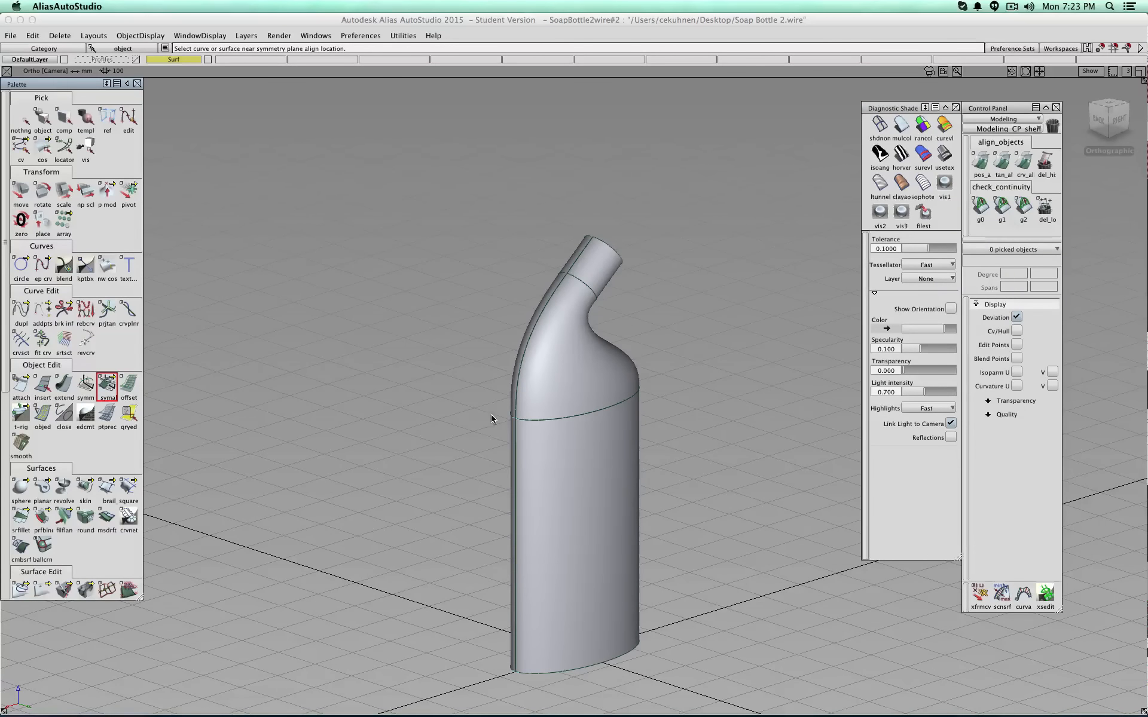
{"action": "scroll", "coordinate": [528, 387], "scroll_direction": "up", "scroll_amount": 2}
{"action": "left_click_drag", "start_coordinate": [183, 60], "coordinate": [180, 118]}
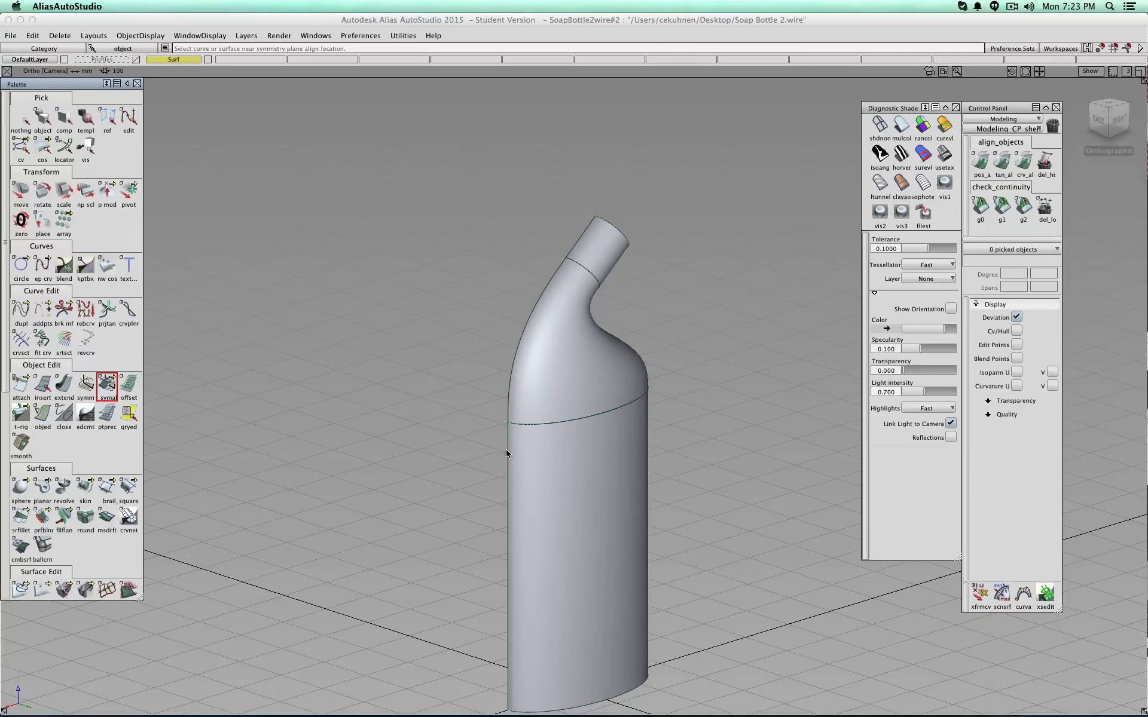
- Check G2 continuity at the seams between shoulder and body and between shoulder and neck
{"action": "left_click", "coordinate": [1001, 207]}
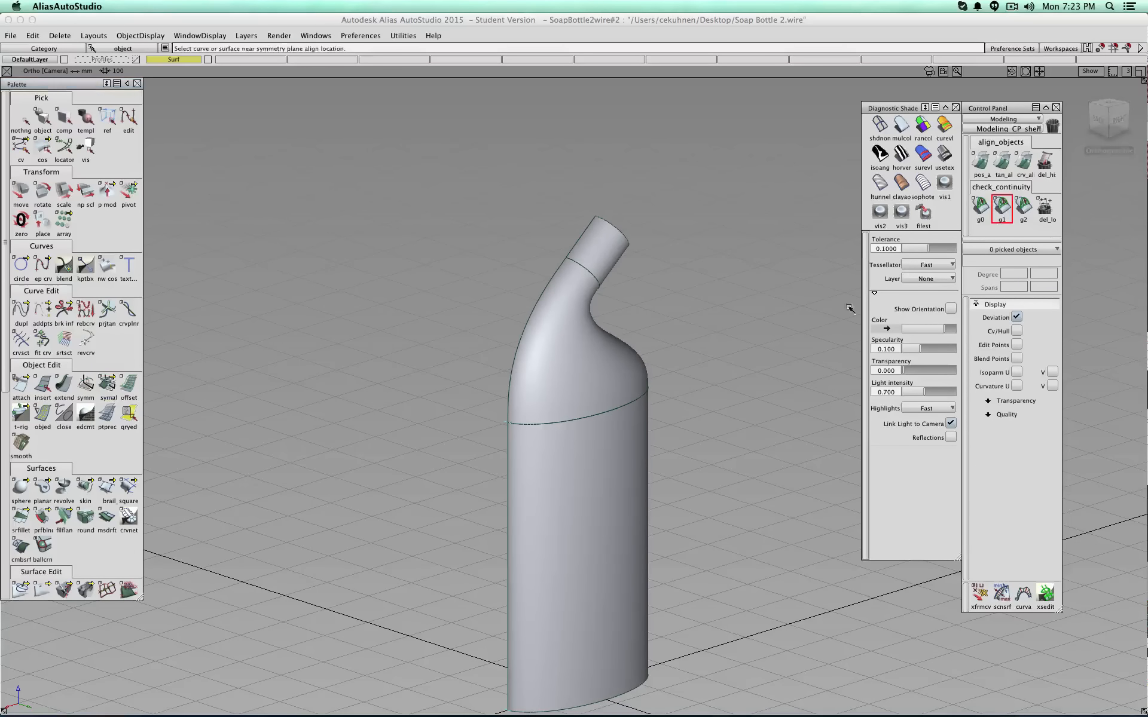
{"action": "left_click", "coordinate": [1023, 208]}
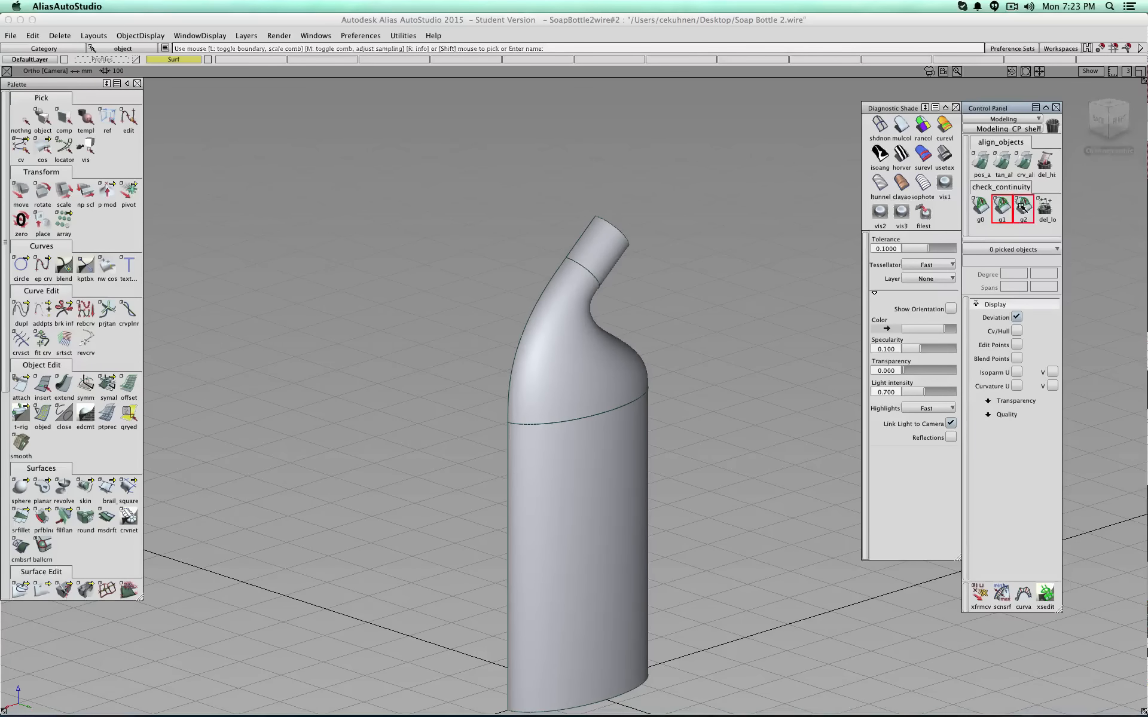
{"action": "left_click", "coordinate": [602, 414]}
{"action": "left_click", "coordinate": [597, 279]}
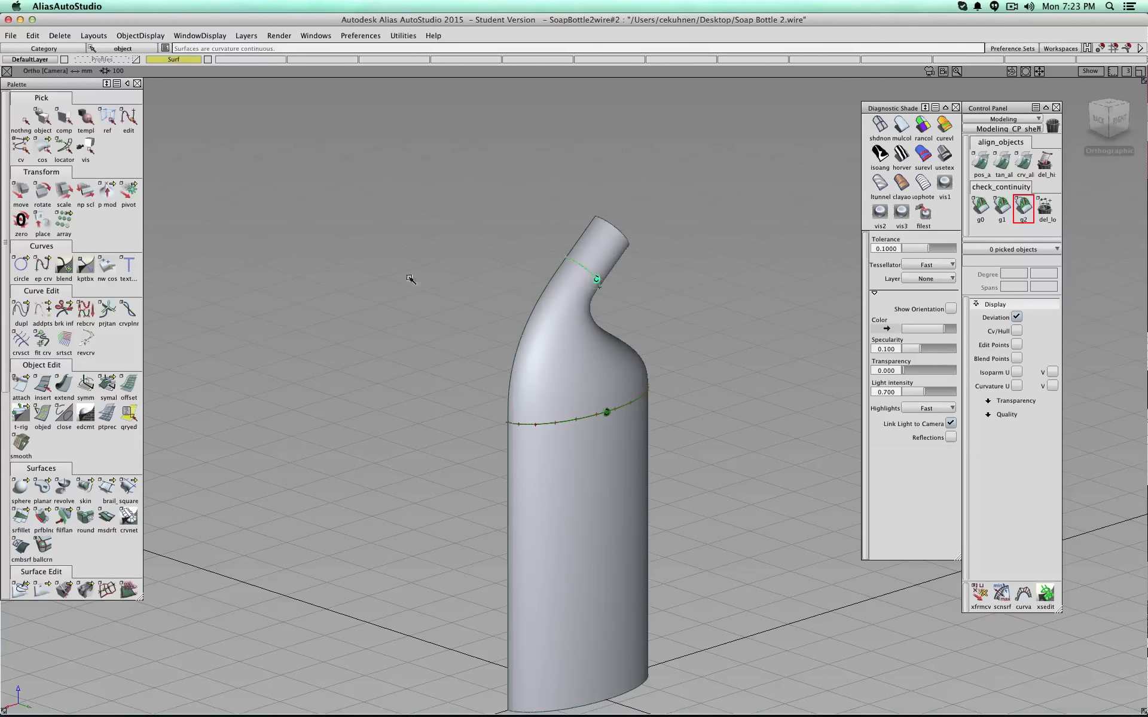
{"action": "left_click", "coordinate": [38, 127]}
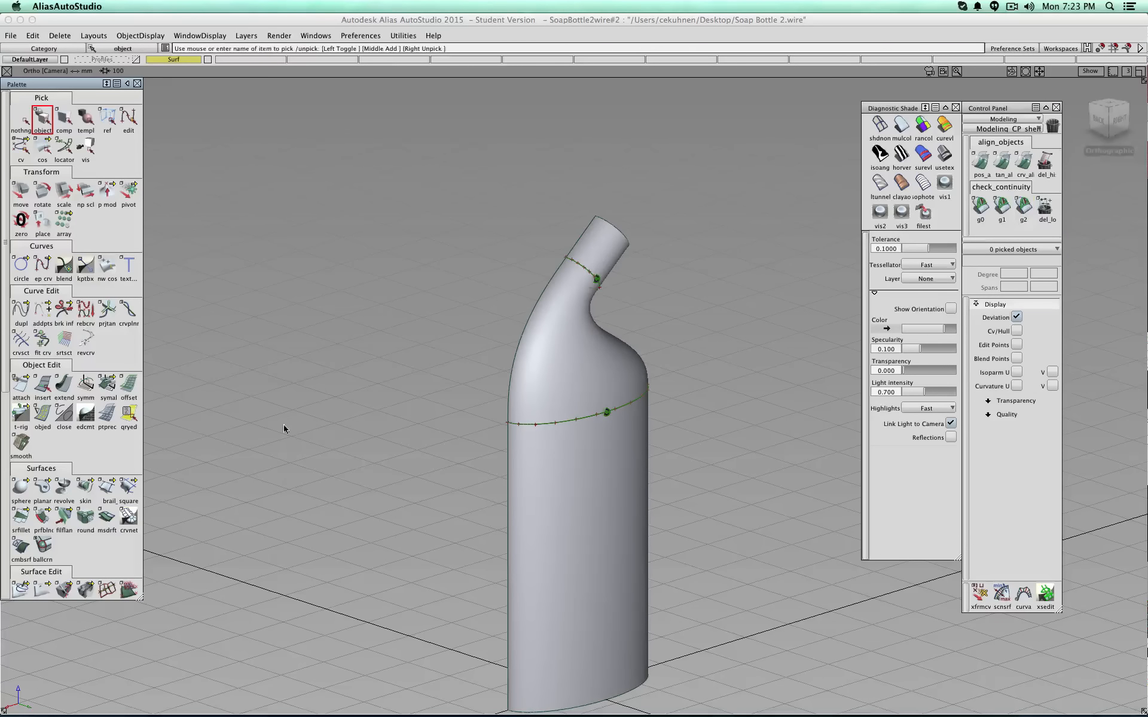
- Align the back centreline edges of the body, shoulder and neck to the symmetry plane, accepting removal of construction history
{"action": "left_click", "coordinate": [107, 385]}
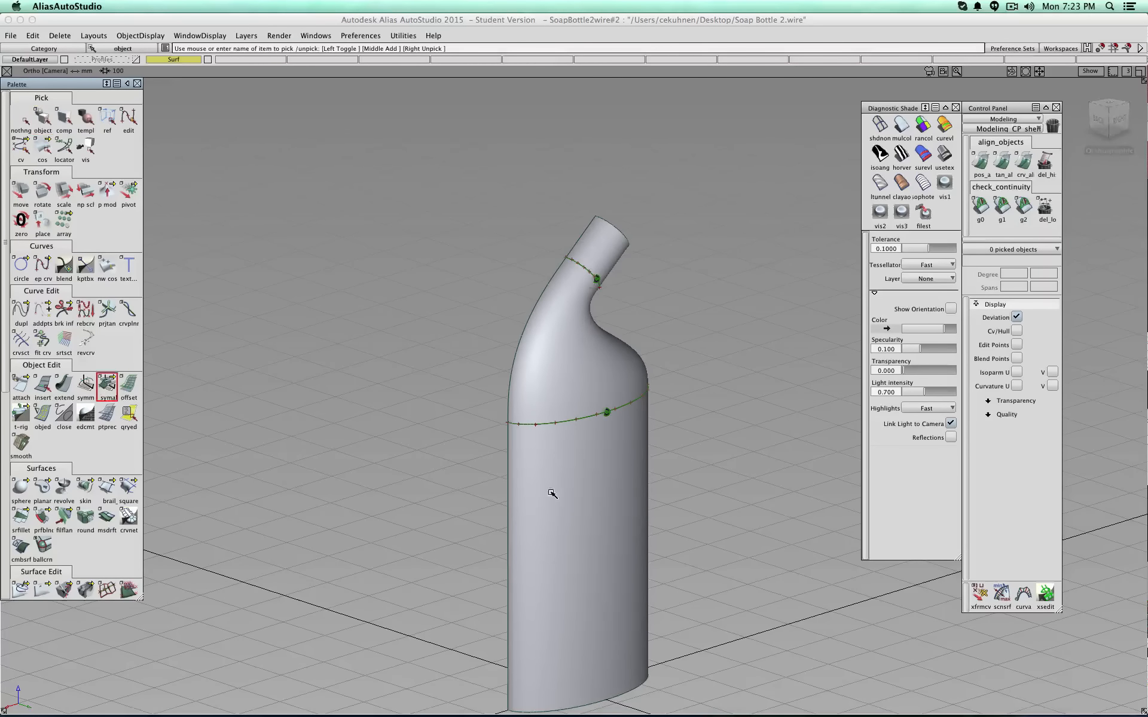
{"action": "left_click", "coordinate": [508, 471]}
{"action": "left_click", "coordinate": [526, 405]}
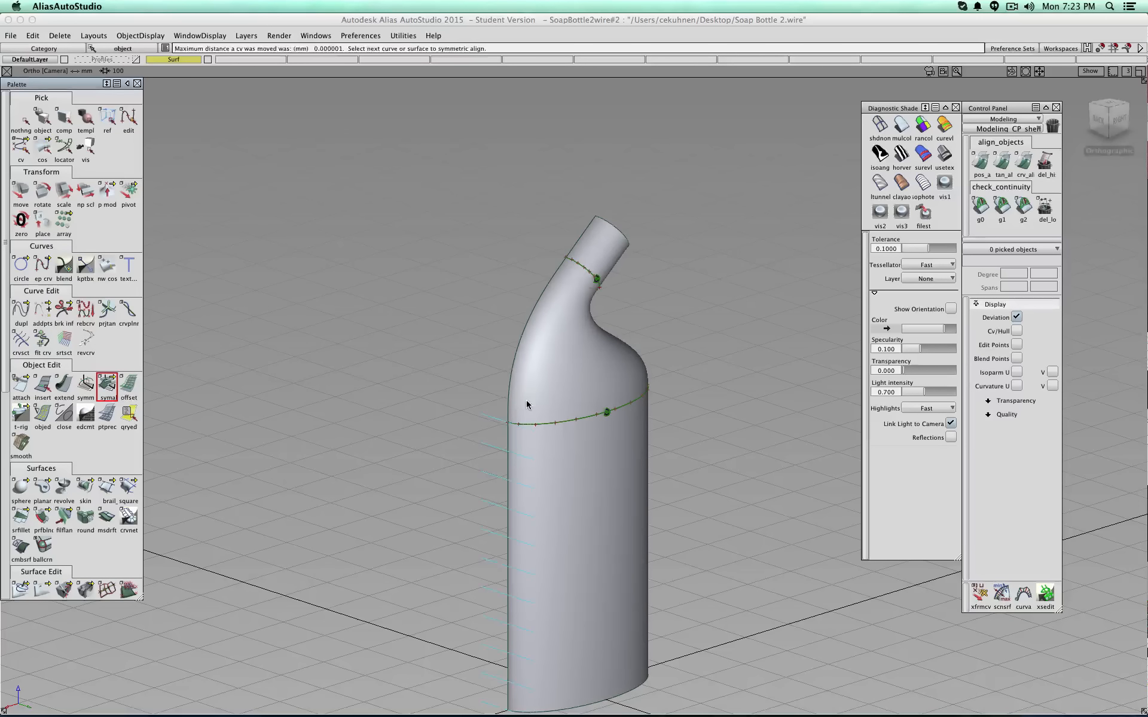
{"action": "left_click", "coordinate": [513, 361]}
{"action": "left_click", "coordinate": [516, 398]}
{"action": "left_click", "coordinate": [584, 239]}
{"action": "left_click", "coordinate": [518, 398]}
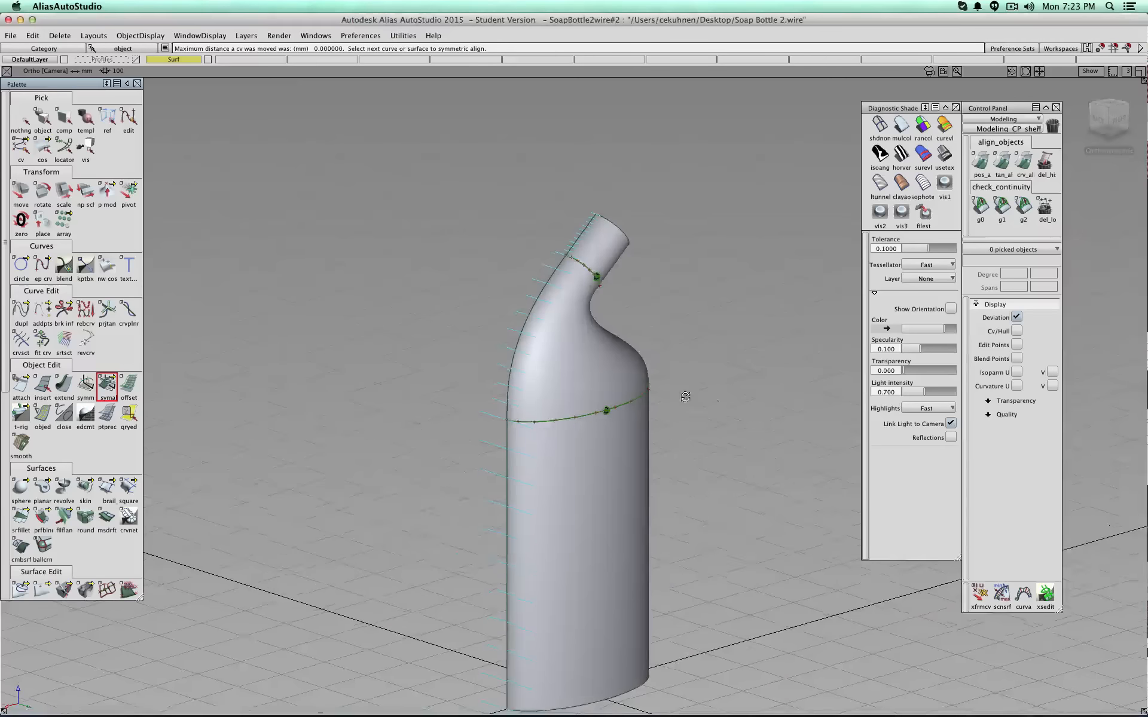
- Align the front centreline edges of the neck, shoulder and body to the symmetry plane, accepting removal of construction history
{"action": "left_click_drag", "start_coordinate": [715, 292], "coordinate": [610, 267], "text": "alt+shift"}
{"action": "left_click", "coordinate": [609, 260]}
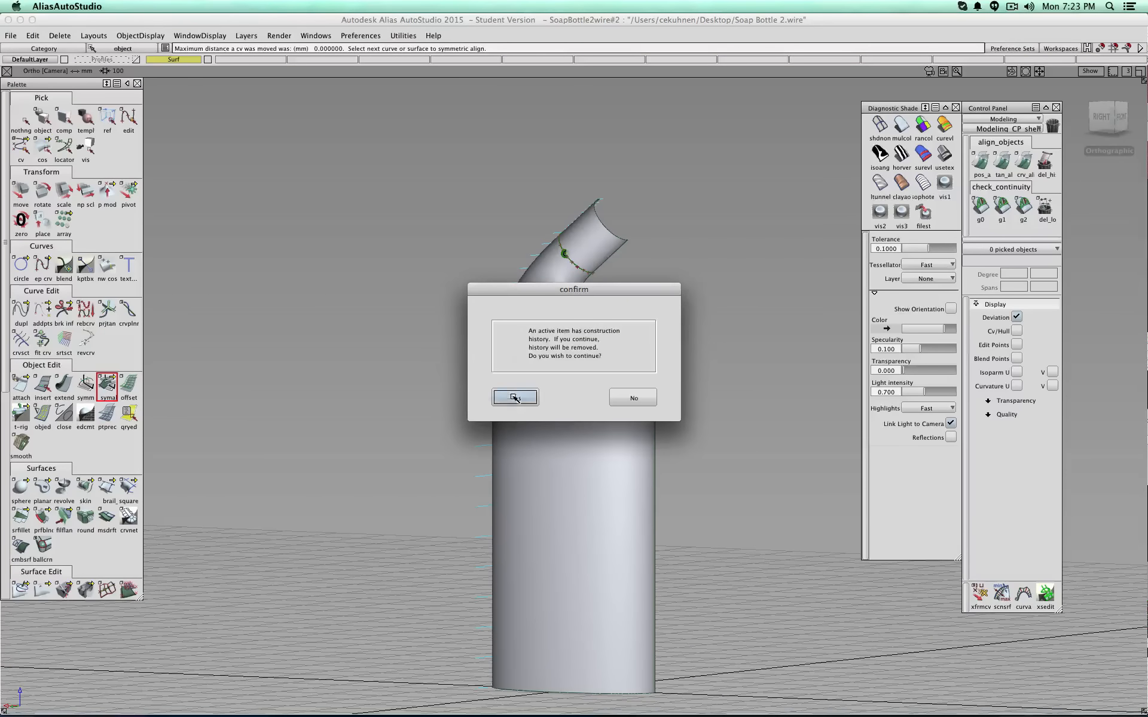
{"action": "left_click", "coordinate": [516, 398]}
{"action": "left_click", "coordinate": [594, 309]}
{"action": "left_click", "coordinate": [521, 399]}
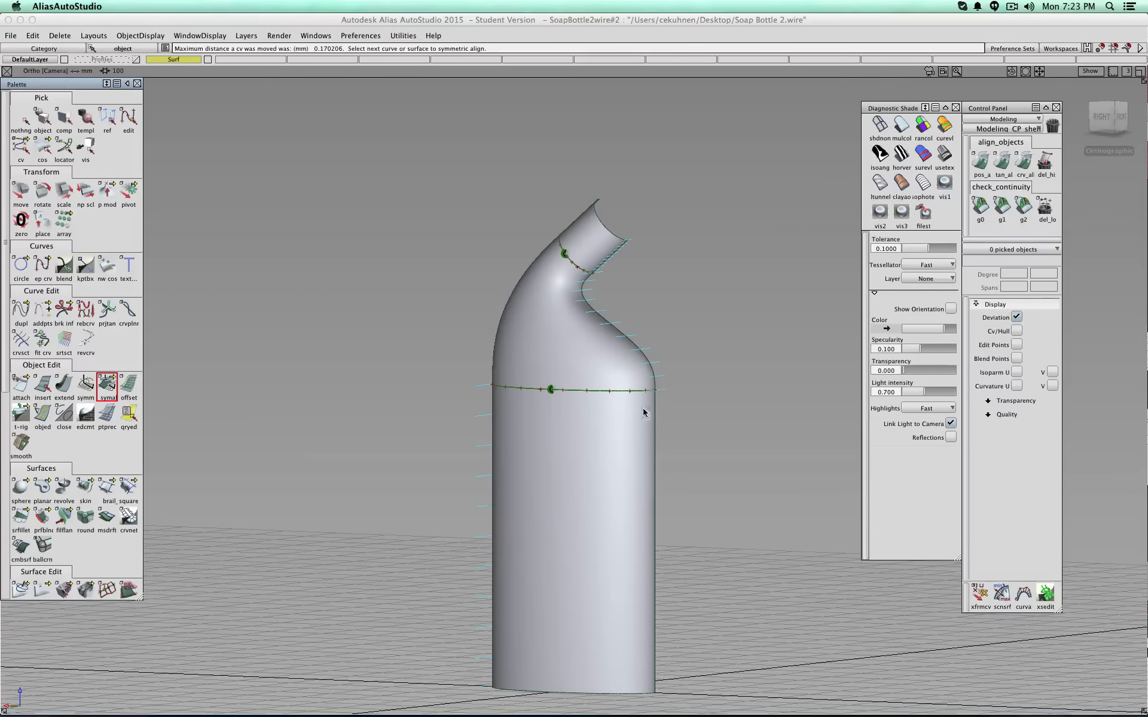
{"action": "left_click", "coordinate": [654, 421]}
{"action": "left_click", "coordinate": [520, 400]}
- Turn the Surf layer's symmetry back on to show the mirrored half of the bottle
{"action": "left_click", "coordinate": [162, 61]}
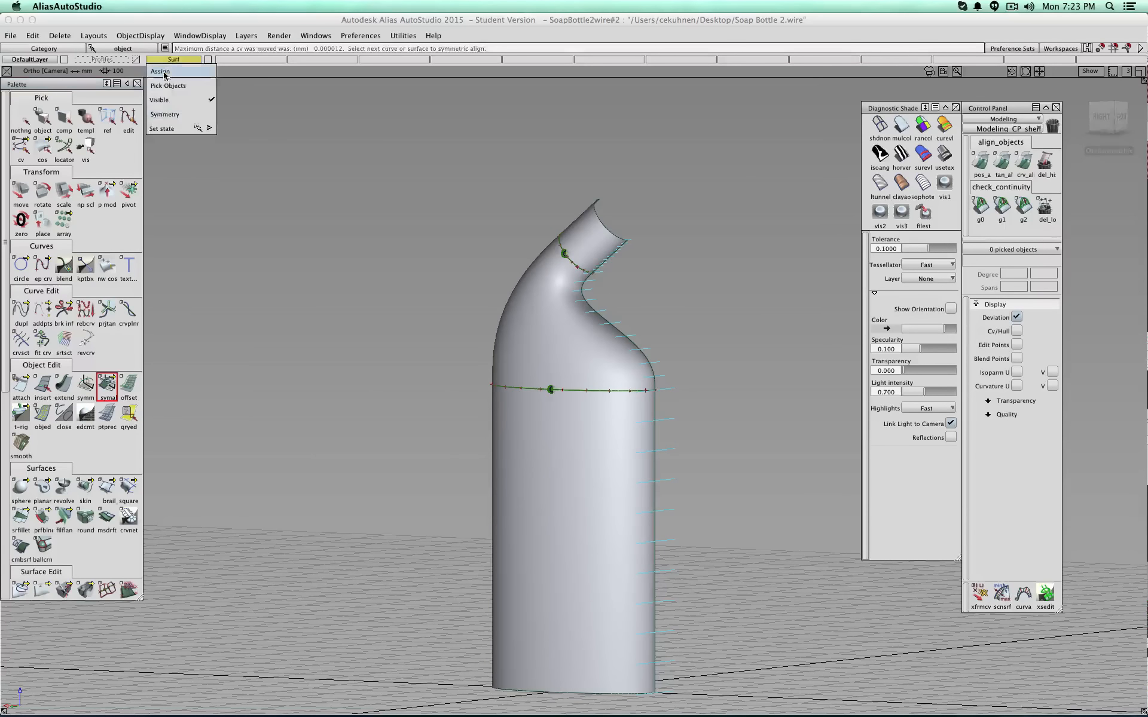
{"action": "left_click", "coordinate": [163, 117]}
{"action": "left_click_drag", "start_coordinate": [684, 205], "coordinate": [576, 288], "text": "alt+shift"}
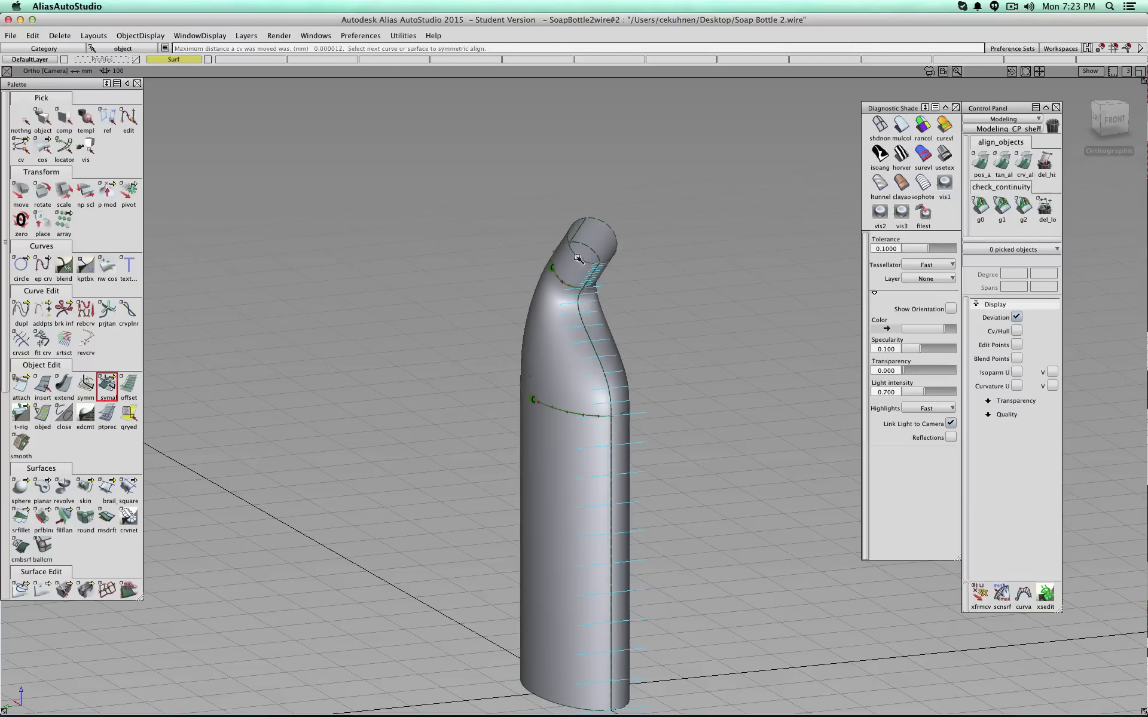
- Check G1 continuity across the symmetry plane along the front centreline edges of the body and shoulder
{"action": "left_click", "coordinate": [1003, 208]}
{"action": "left_click", "coordinate": [610, 450]}
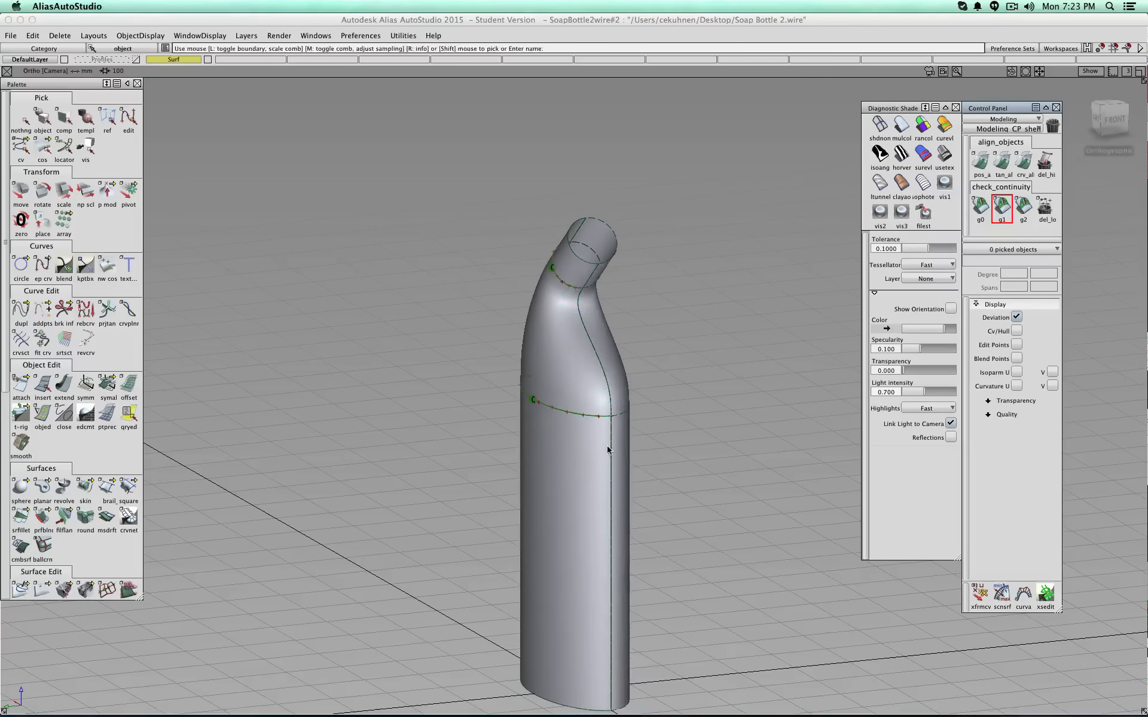
{"action": "left_click", "coordinate": [607, 384]}
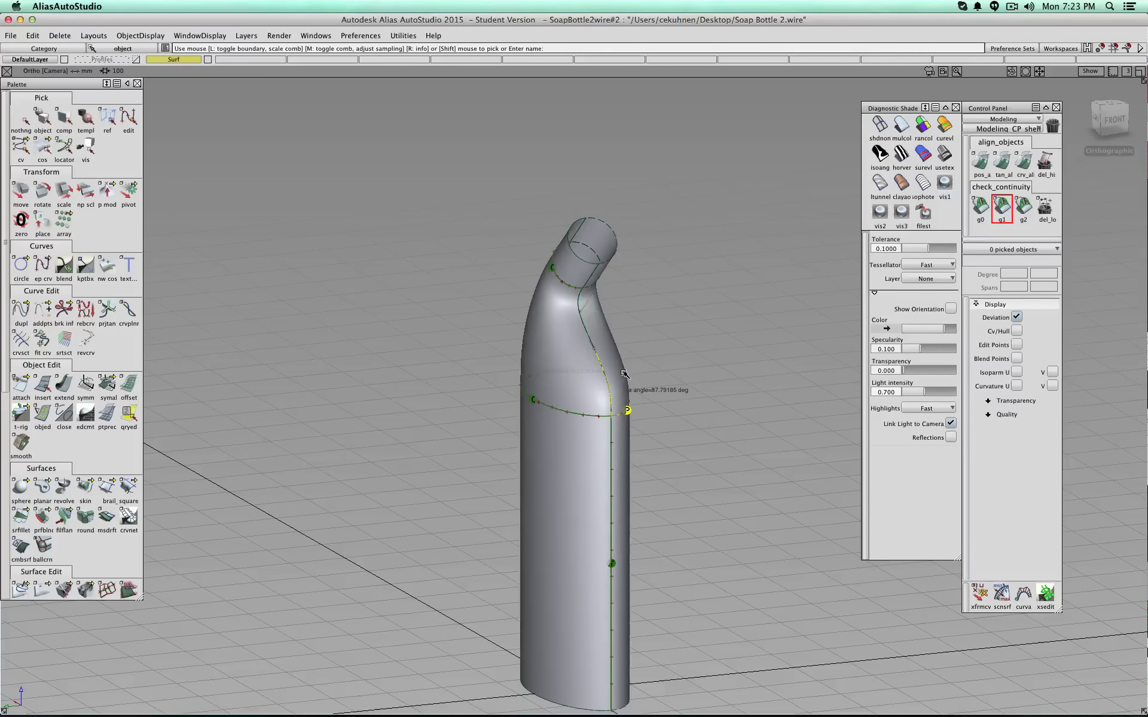
- Check G1 continuity across the symmetry plane along the back centreline edges of the shoulder, neck and body
{"action": "left_click_drag", "start_coordinate": [588, 349], "coordinate": [631, 289], "text": "alt+shift"}
{"action": "left_click_drag", "start_coordinate": [691, 348], "coordinate": [611, 247], "text": "alt+shift"}
{"action": "left_click_drag", "start_coordinate": [712, 276], "coordinate": [775, 357], "text": "alt+shift"}
{"action": "left_click", "coordinate": [535, 302]}
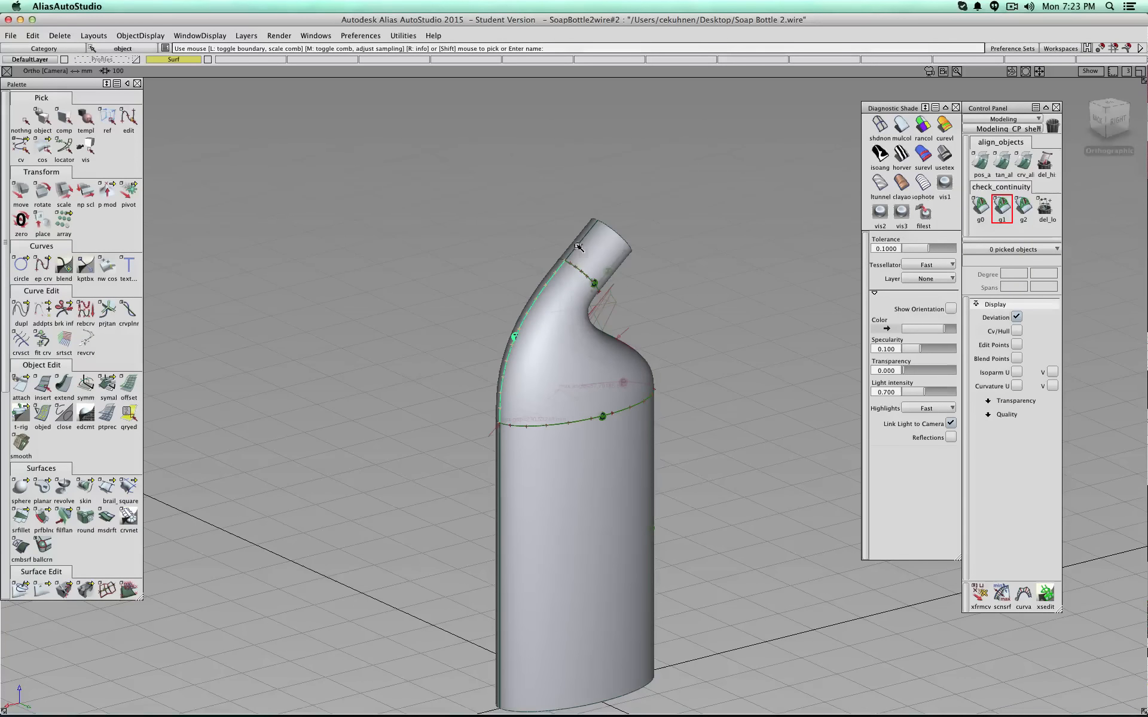
{"action": "left_click", "coordinate": [499, 472]}
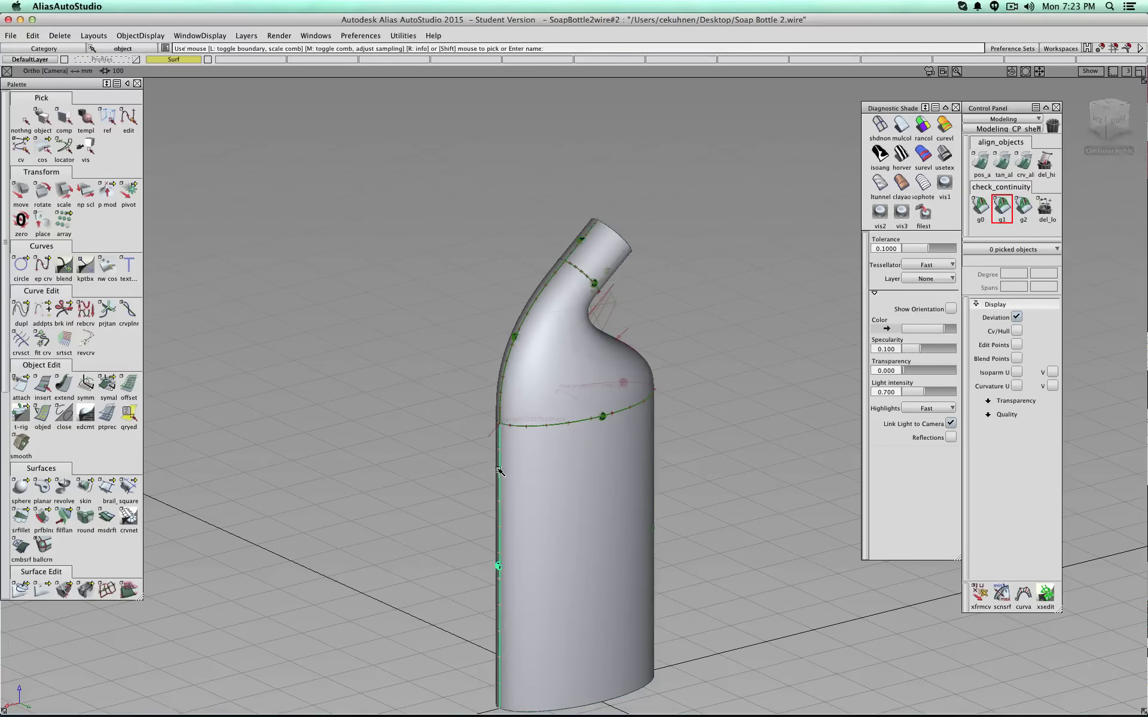
- Clear the continuity locators and recheck G1 across the symmetry plane along the front centreline edges of the shoulder and body
{"action": "left_click_drag", "start_coordinate": [500, 471], "coordinate": [425, 394], "text": "alt+shift"}
{"action": "left_click_drag", "start_coordinate": [565, 410], "coordinate": [492, 405], "text": "alt+shift"}
{"action": "right_click_drag", "start_coordinate": [492, 405], "coordinate": [631, 418], "text": "alt+shift"}
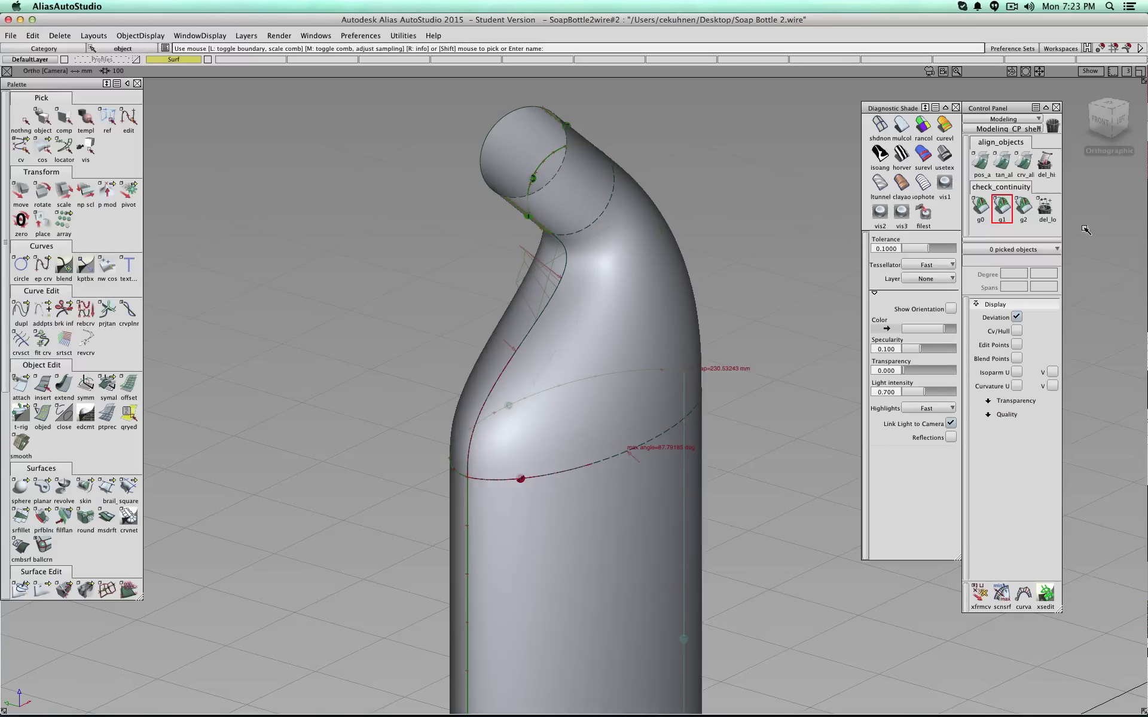
{"action": "left_click", "coordinate": [1046, 208]}
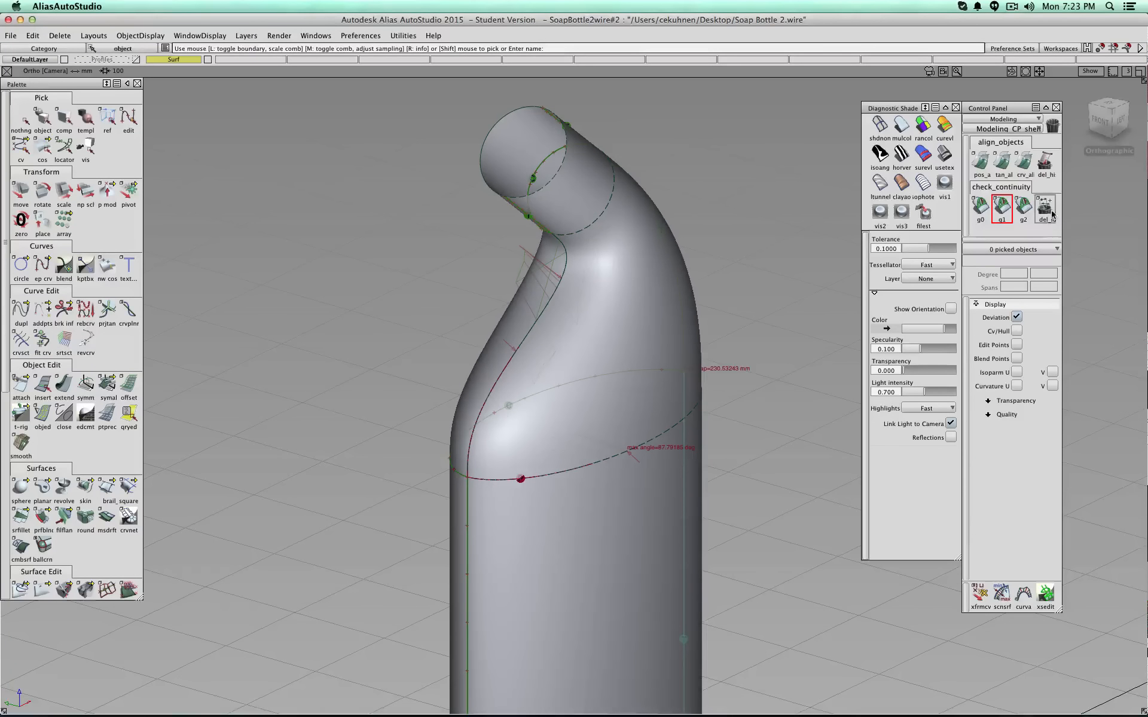
{"action": "left_click", "coordinate": [531, 333]}
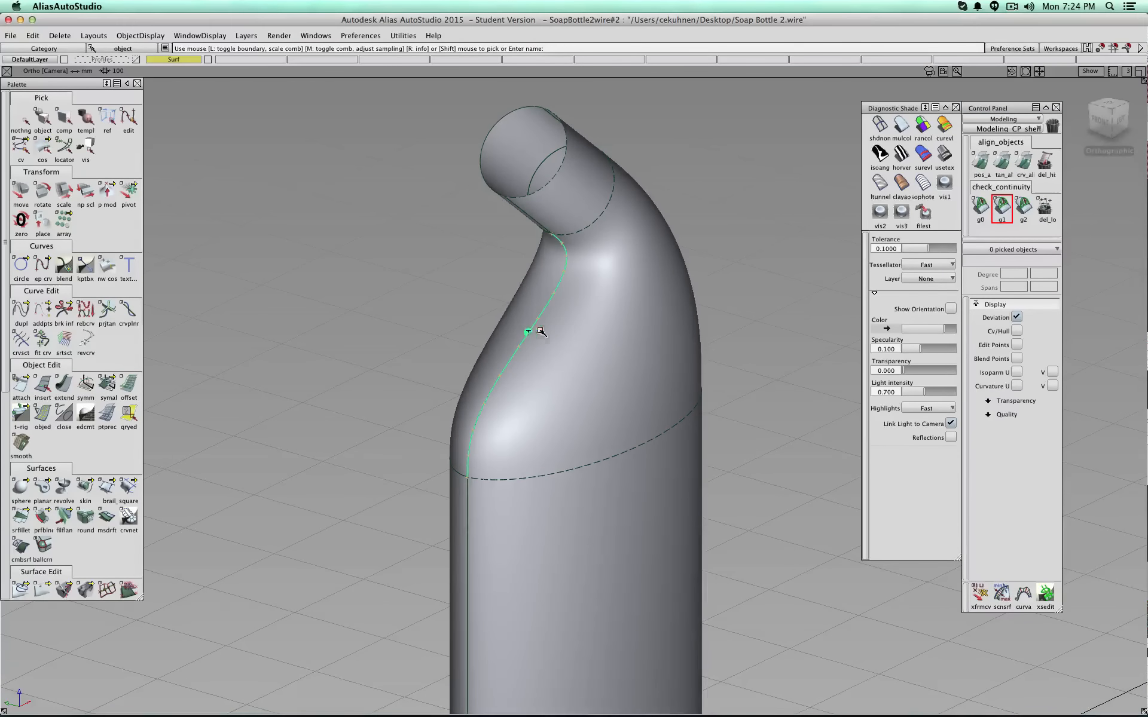
{"action": "left_click", "coordinate": [468, 493]}
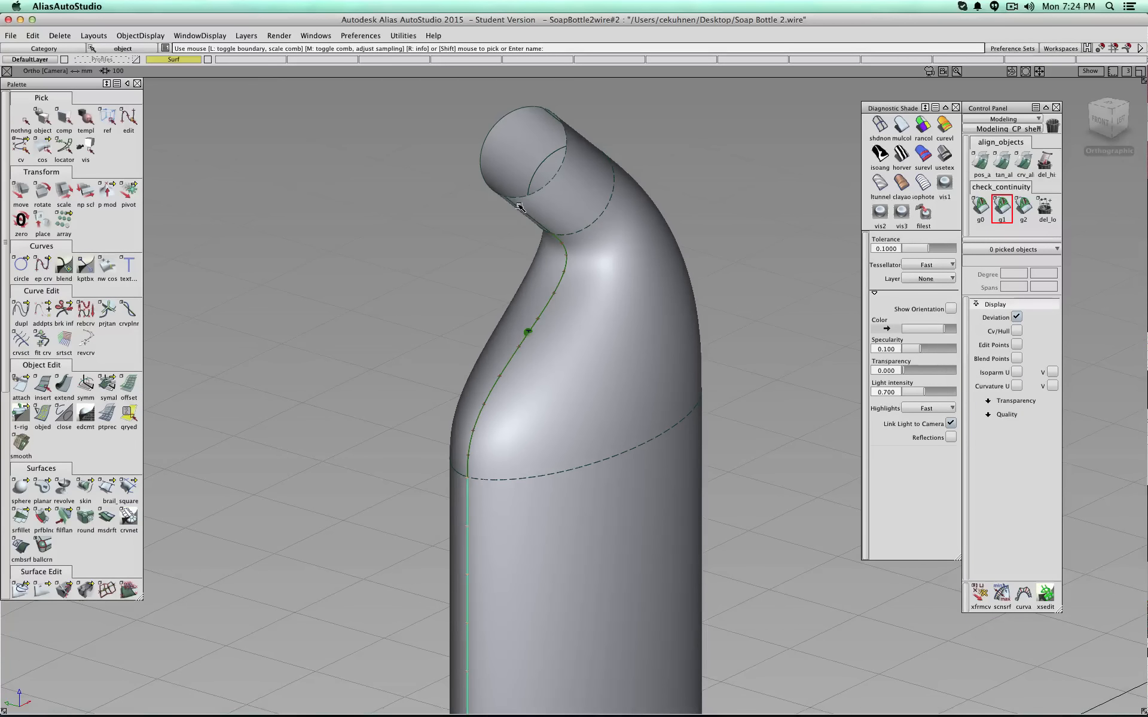
- Recheck G1 continuity across the symmetry plane along the back centreline edges of the neck, body and shoulder
{"action": "left_click_drag", "start_coordinate": [568, 346], "coordinate": [391, 312], "text": "alt+shift"}
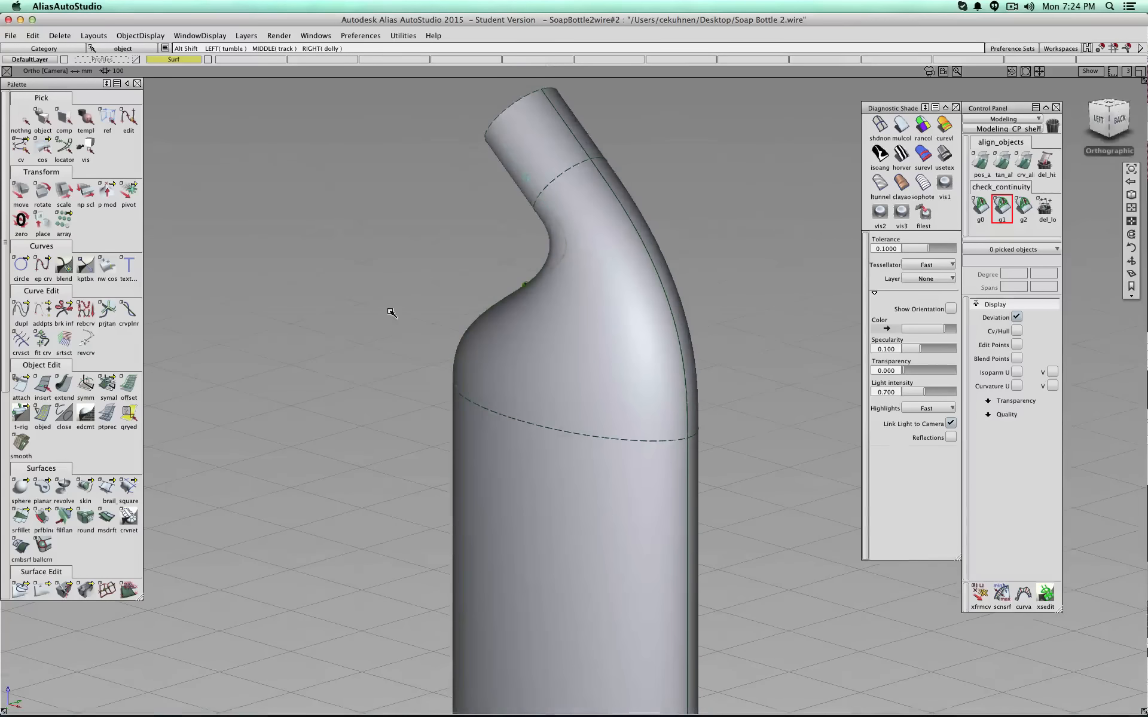
{"action": "left_click", "coordinate": [568, 127]}
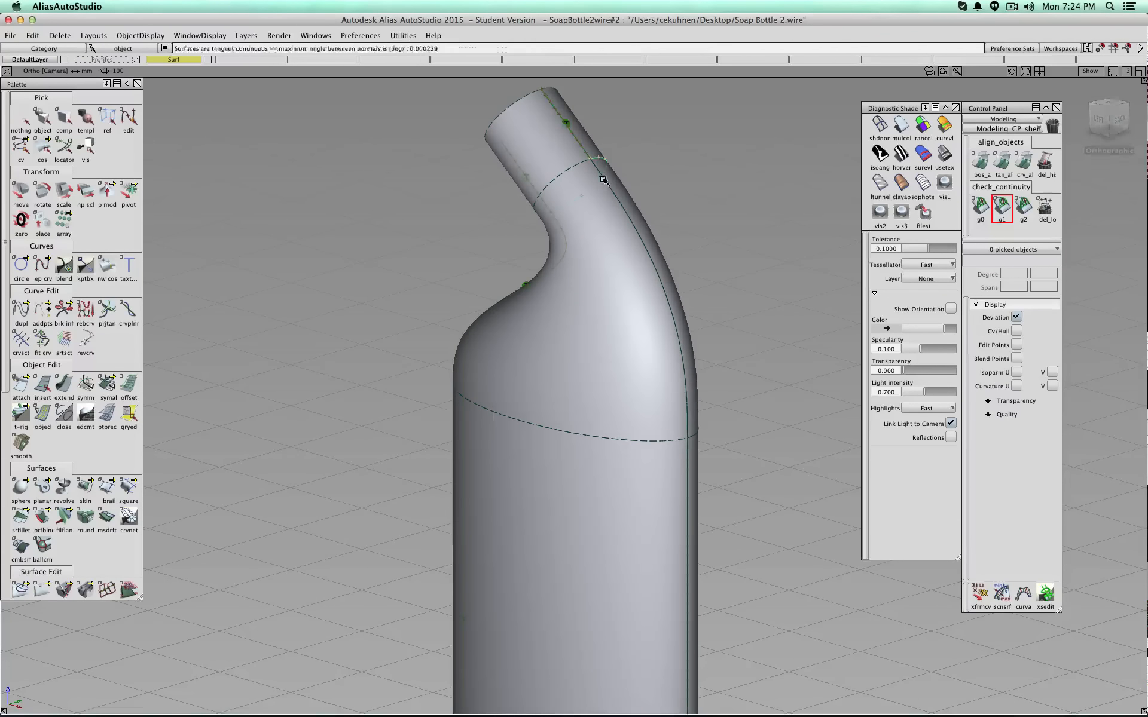
{"action": "left_click", "coordinate": [687, 462]}
{"action": "left_click_drag", "start_coordinate": [725, 380], "coordinate": [664, 365], "text": "alt+shift"}
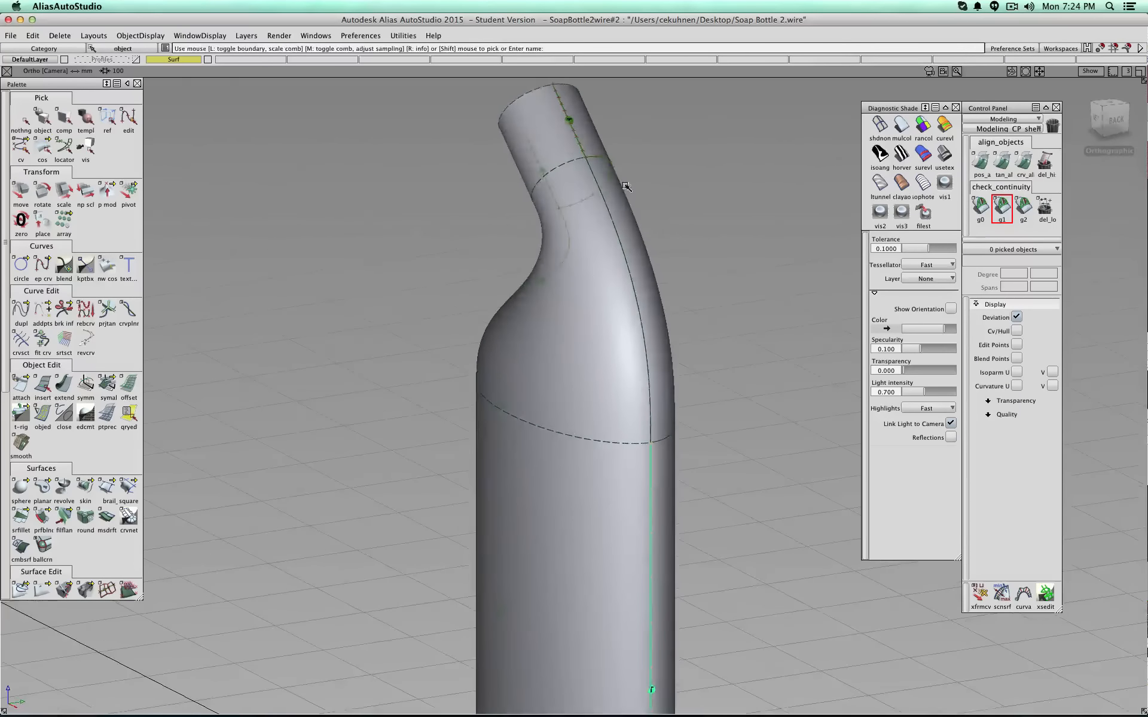
{"action": "left_click", "coordinate": [606, 209]}
- Check G2 continuity along the body-to-shoulder and shoulder-to-neck seams on both halves of the bottle
{"action": "left_click", "coordinate": [1023, 207]}
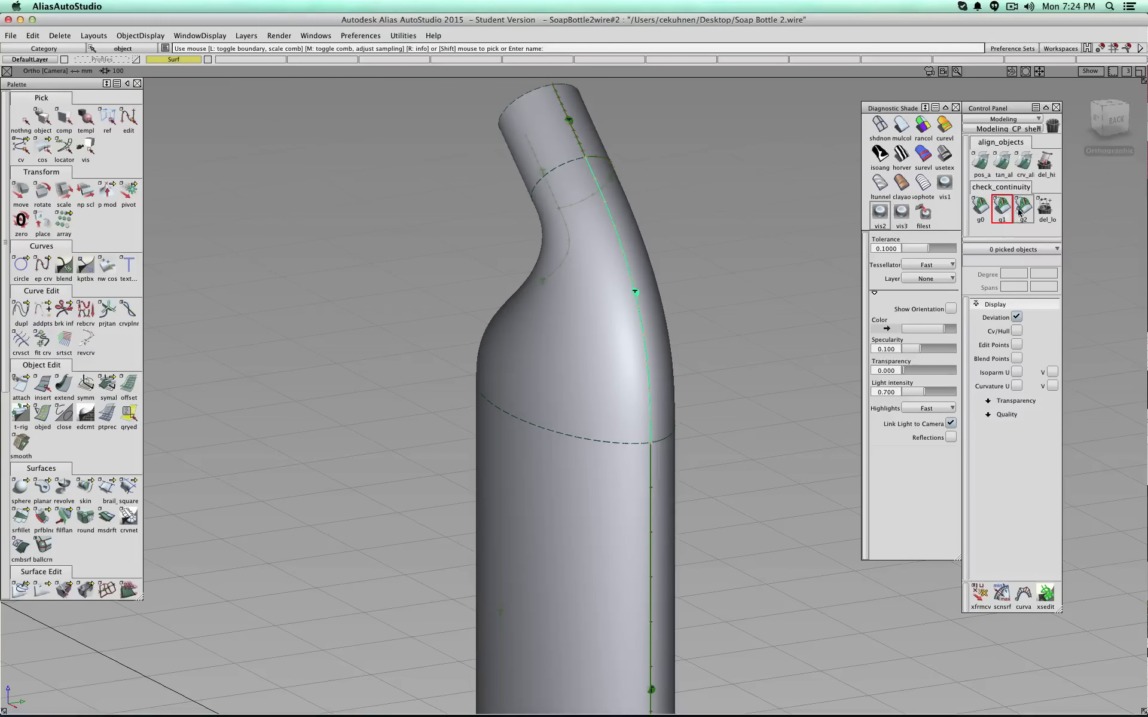
{"action": "left_click_drag", "start_coordinate": [752, 237], "coordinate": [562, 221], "text": "alt+shift"}
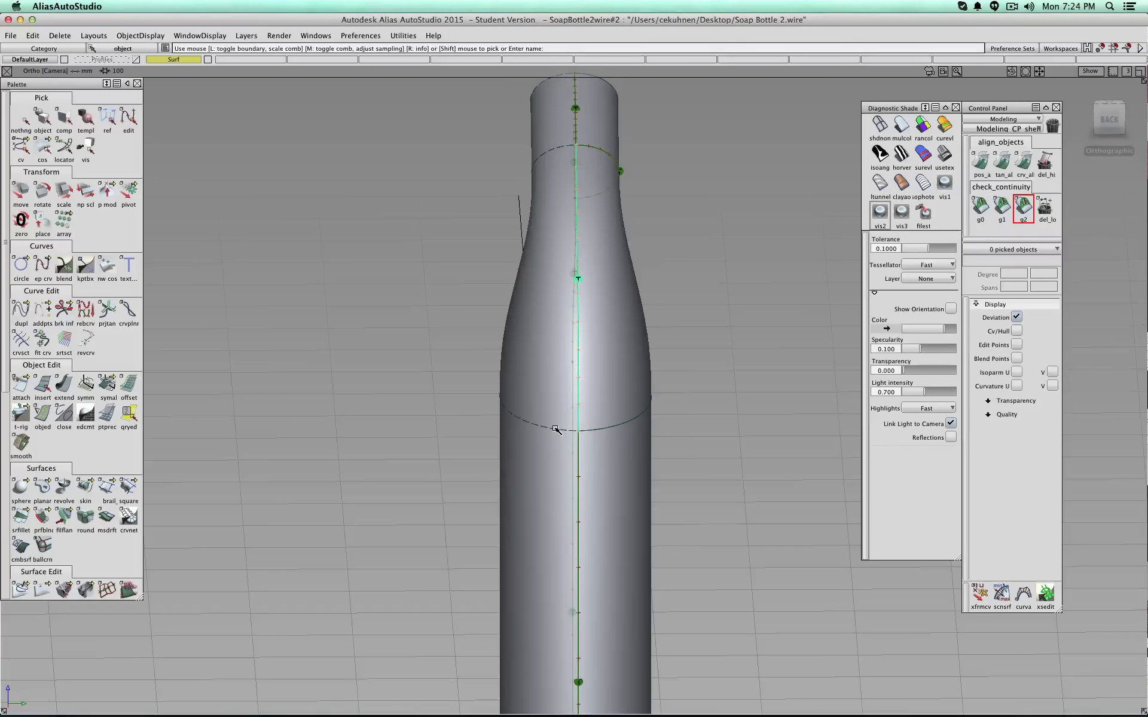
{"action": "left_click", "coordinate": [556, 428]}
{"action": "left_click", "coordinate": [606, 429]}
{"action": "mouse_move", "coordinate": [682, 377]}
{"action": "left_mouse_down", "text": "alt+shift"}
{"action": "mouse_move", "coordinate": [558, 372]}
{"action": "mouse_move", "coordinate": [687, 371]}
{"action": "left_mouse_up", "text": "alt+shift"}
{"action": "left_click", "coordinate": [556, 148]}
{"action": "right_click_drag", "start_coordinate": [658, 507], "coordinate": [707, 536], "text": "alt+shift"}
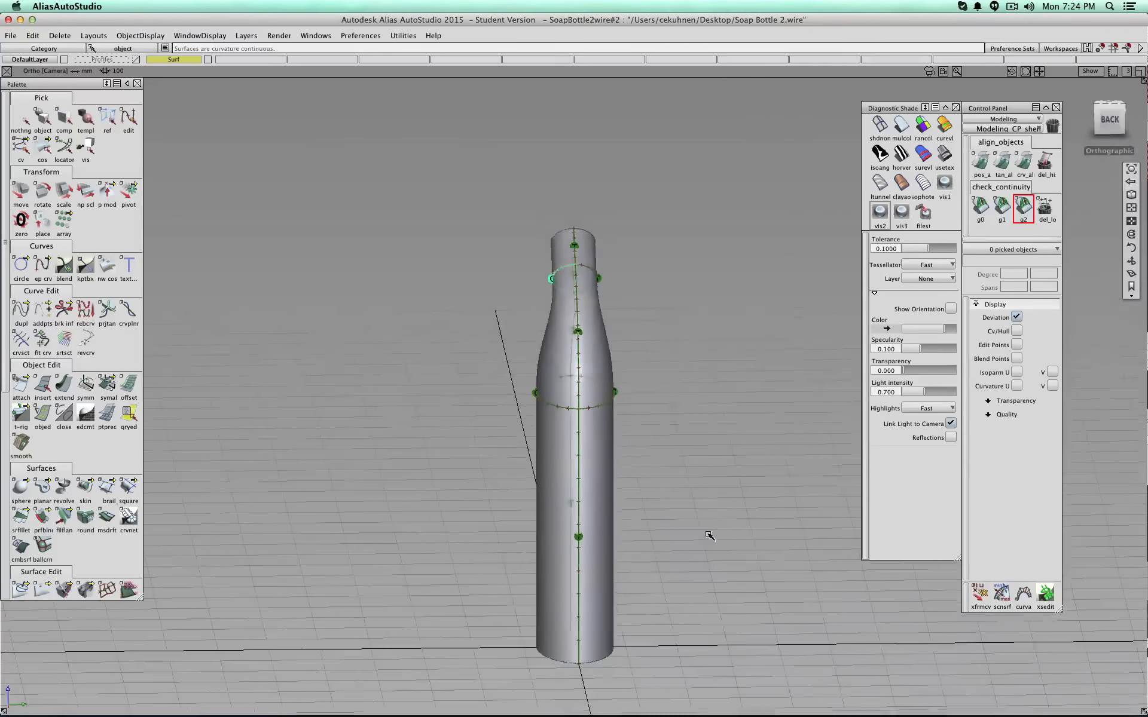
- Inspect the continuity locators from all around the bottle and remove them
{"action": "left_click_drag", "start_coordinate": [707, 536], "coordinate": [637, 508], "text": "alt+shift"}
{"action": "middle_click_drag", "start_coordinate": [638, 508], "coordinate": [627, 502], "text": "alt+shift"}
{"action": "left_click_drag", "start_coordinate": [626, 502], "coordinate": [527, 473], "text": "alt+shift"}
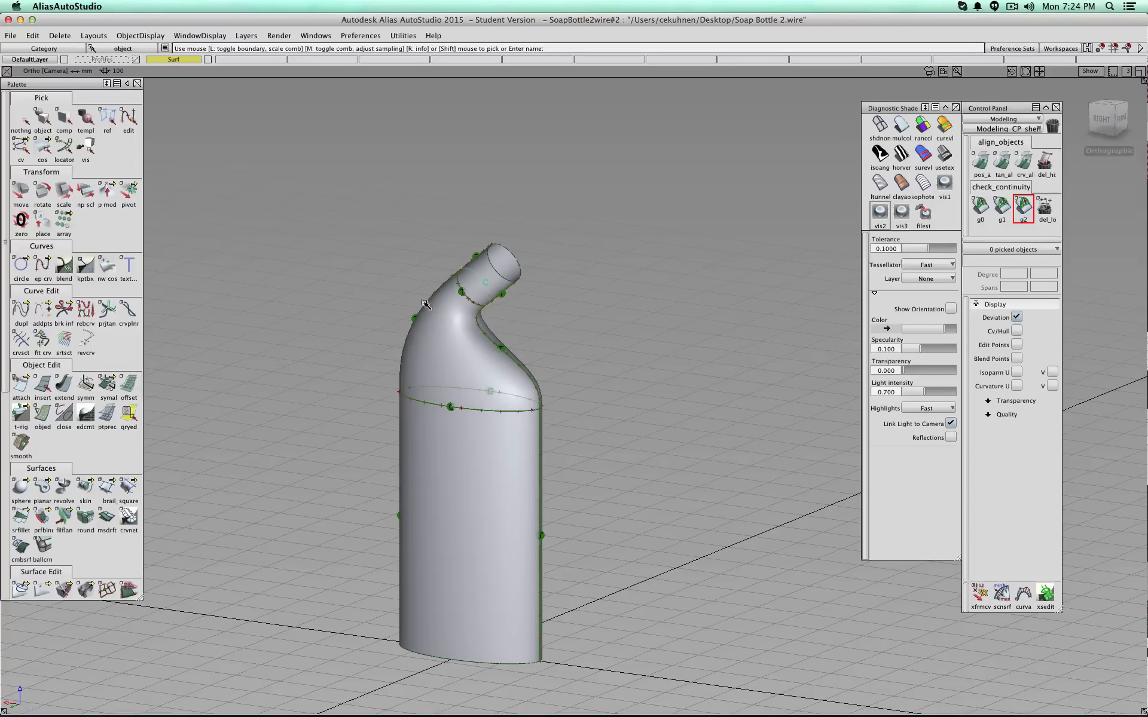
{"action": "left_click_drag", "start_coordinate": [574, 383], "coordinate": [476, 362], "text": "alt+shift"}
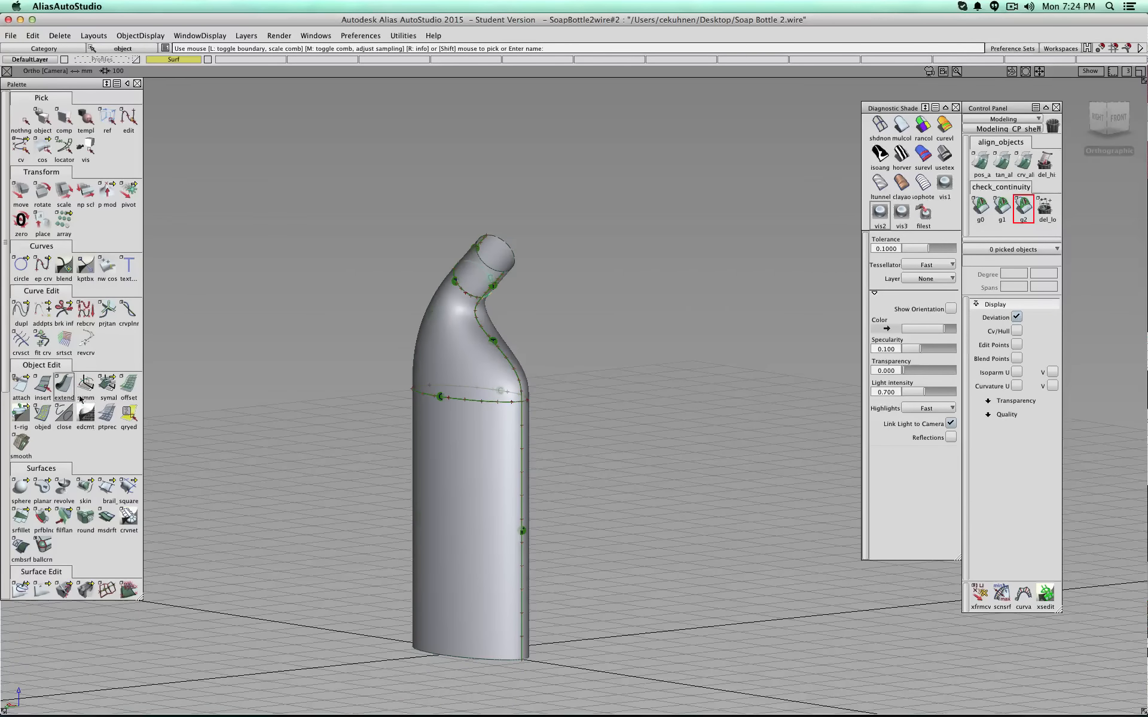
{"action": "left_click_drag", "start_coordinate": [397, 353], "coordinate": [630, 413], "text": "alt+shift"}
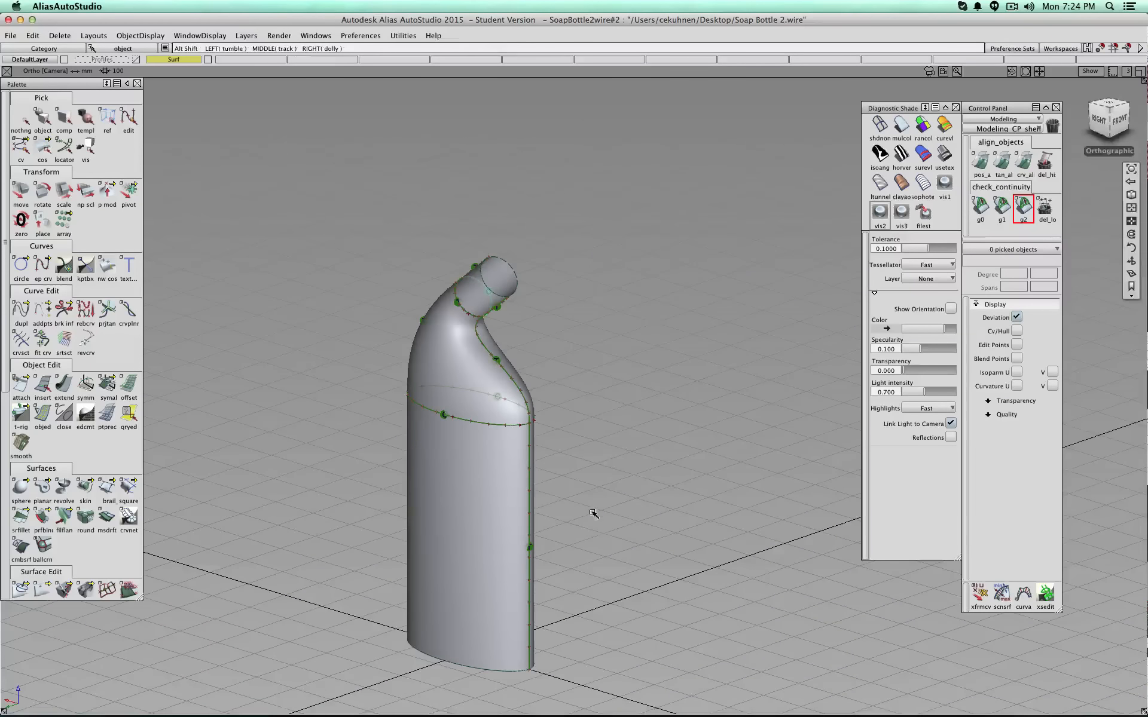
{"action": "middle_click_drag", "start_coordinate": [593, 514], "coordinate": [635, 451], "text": "alt+shift"}
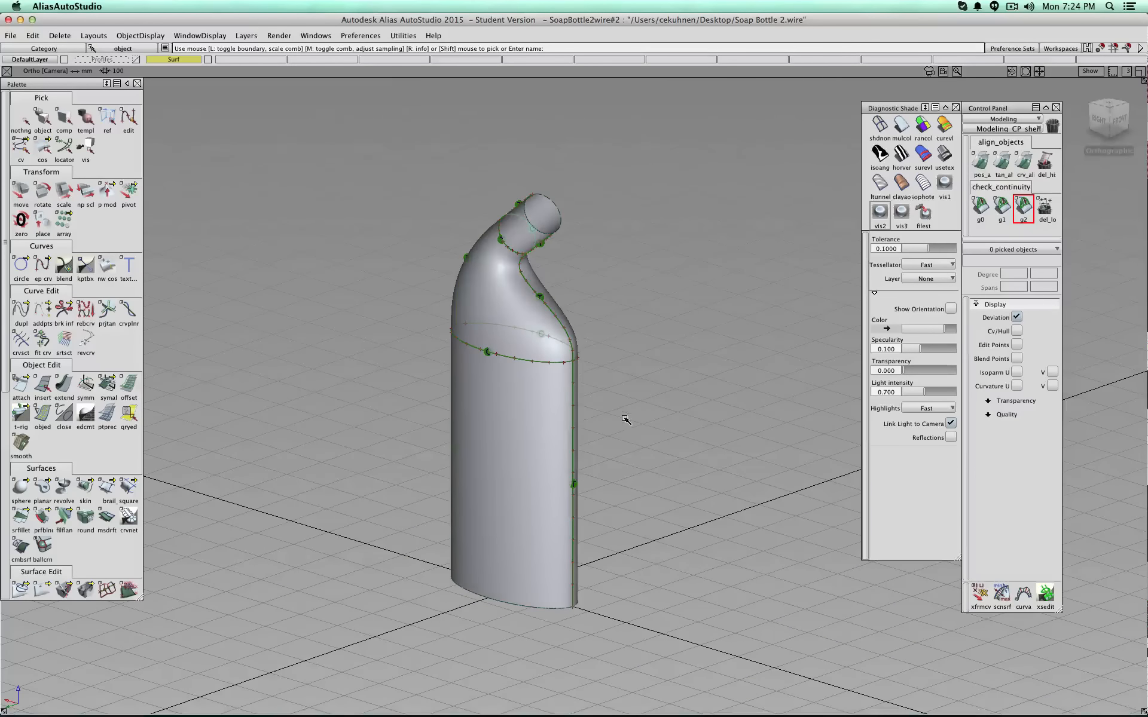
{"action": "left_click", "coordinate": [1048, 211]}
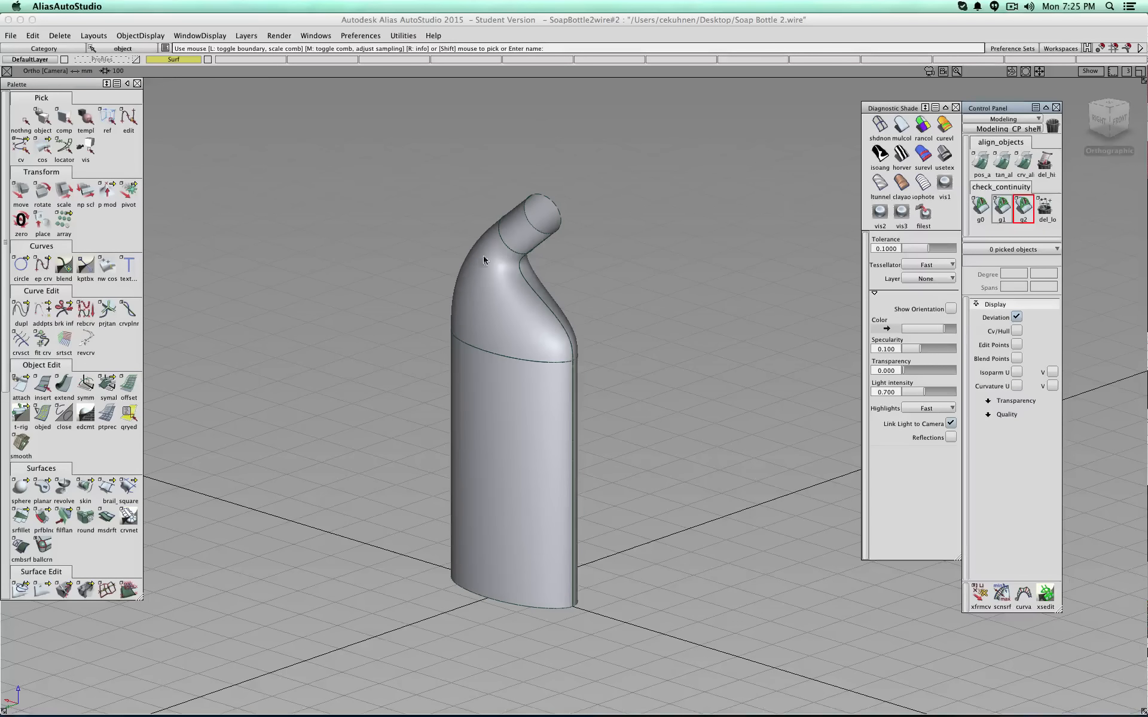
- Create a new layer named Insert
{"action": "left_click", "coordinate": [246, 36]}
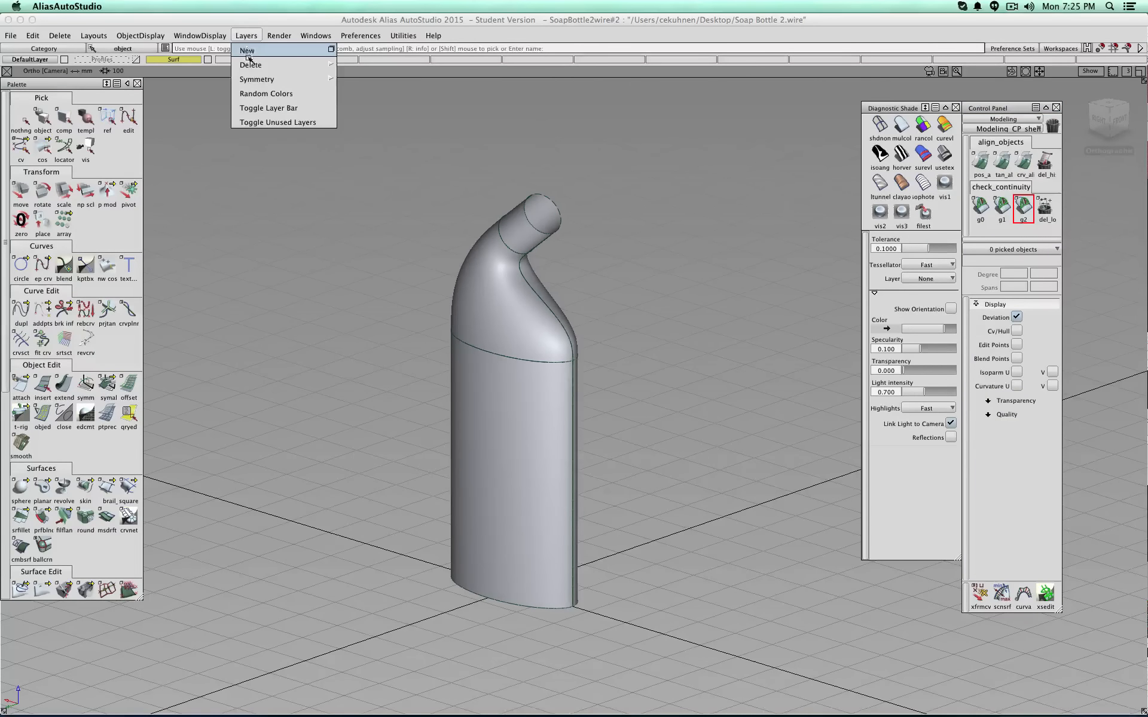
{"action": "left_click", "coordinate": [246, 50]}
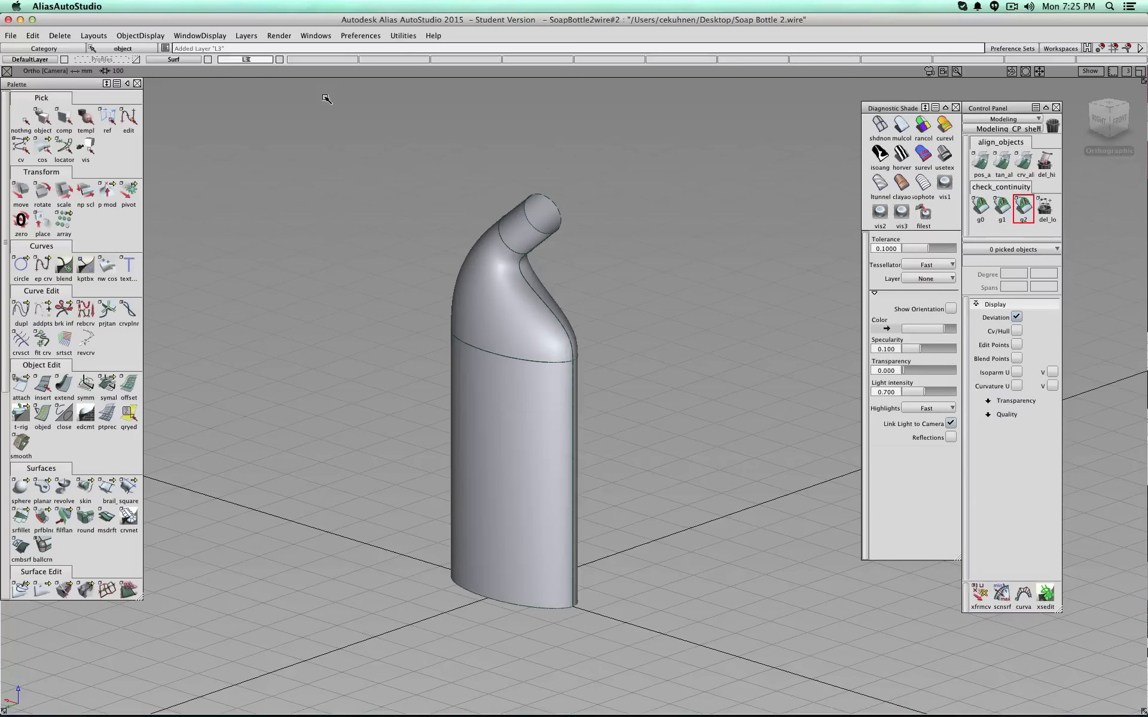
{"action": "type", "text": "Insert"}
{"action": "key", "text": "Return"}
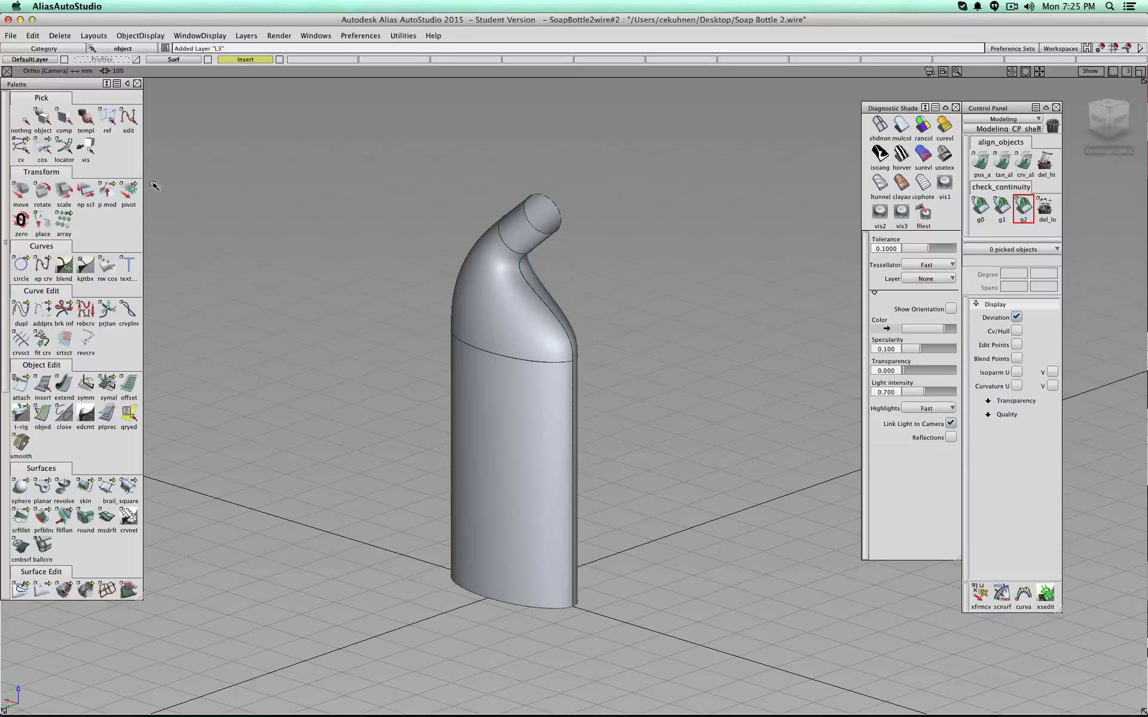
- Offset the lower body surface inward by about 22.5 mm
{"action": "left_click", "coordinate": [122, 397]}
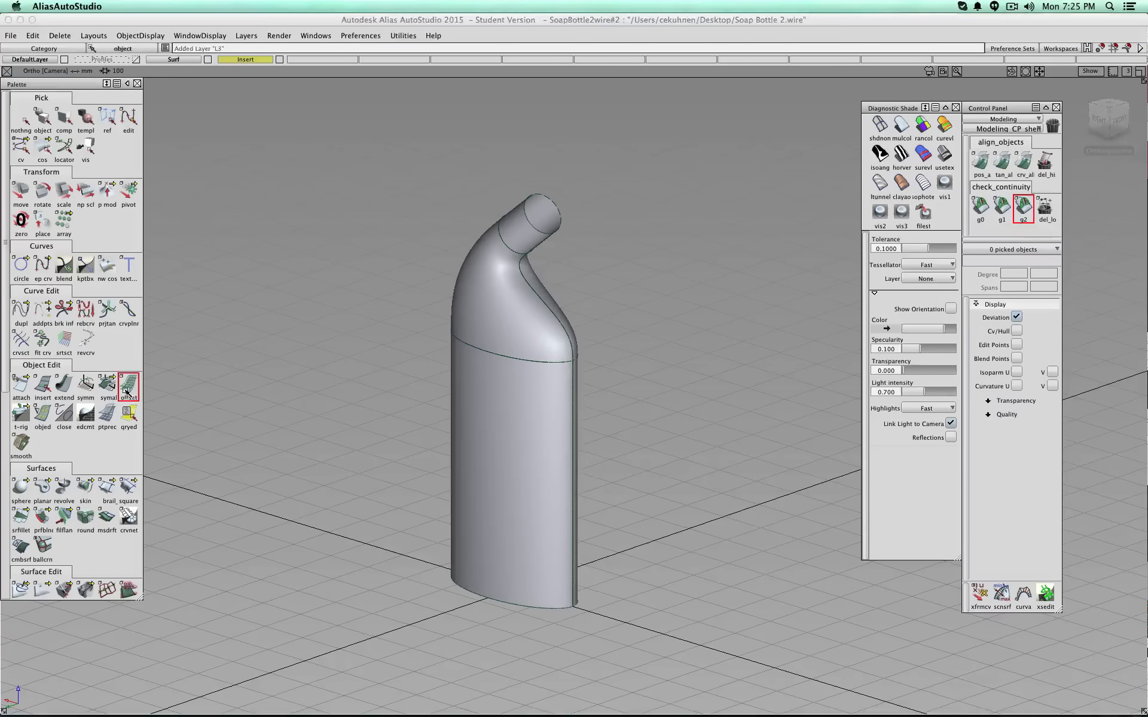
{"action": "left_click", "coordinate": [489, 412]}
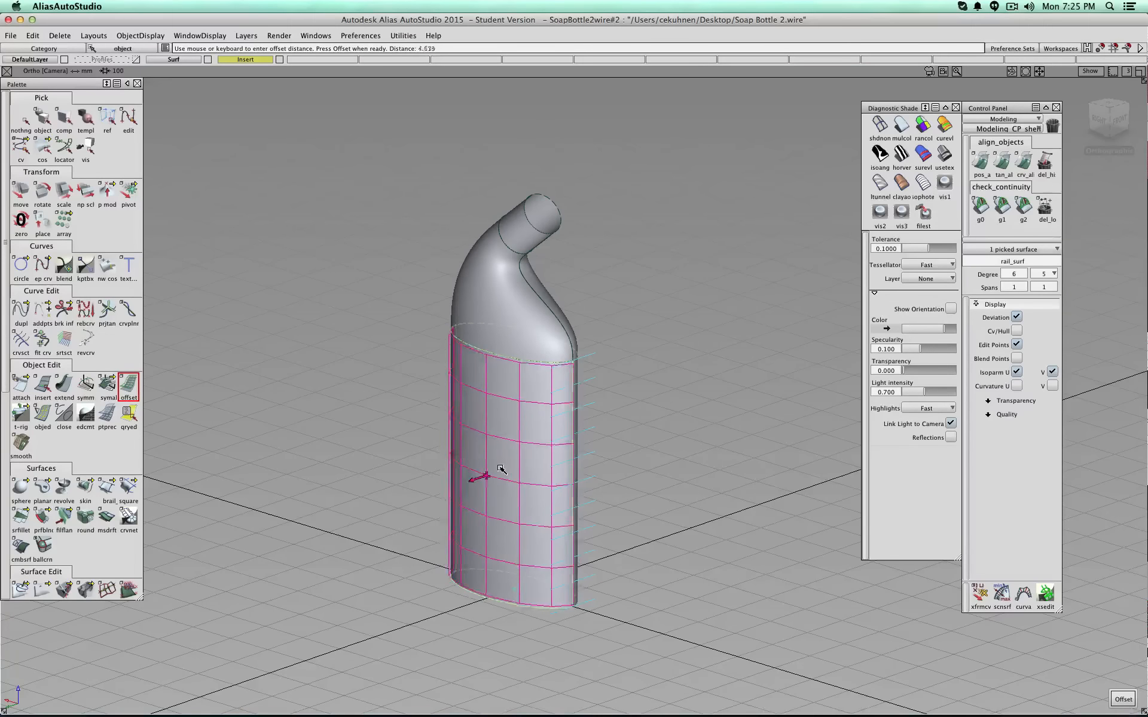
{"action": "left_click_drag", "start_coordinate": [501, 470], "coordinate": [574, 120], "text": "alt+shift"}
{"action": "left_click", "coordinate": [1130, 703]}
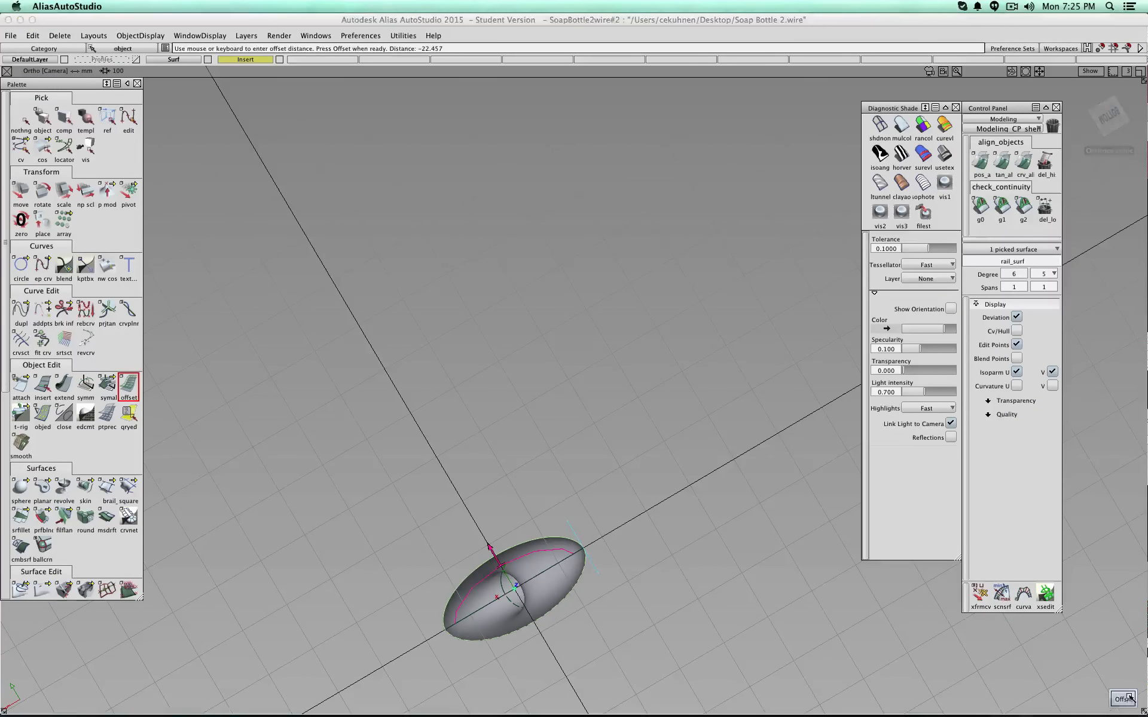
- Assign the offset surface to the Insert layer and hide the Surf layer
{"action": "left_click", "coordinate": [26, 114]}
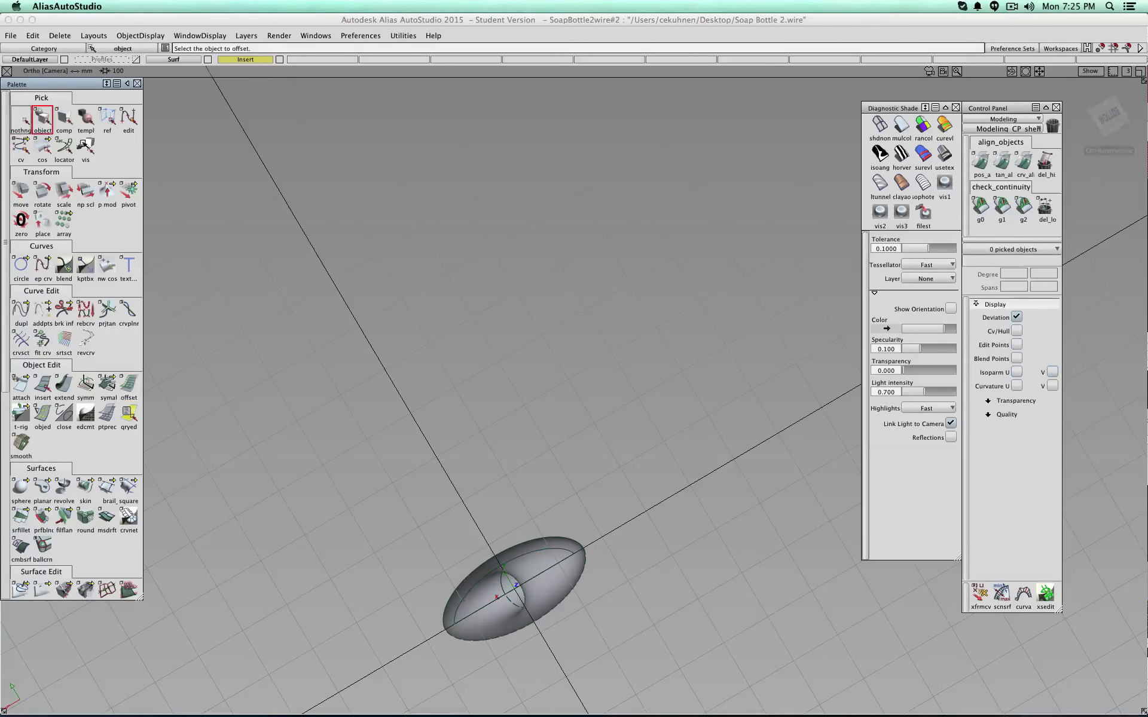
{"action": "left_click", "coordinate": [535, 545]}
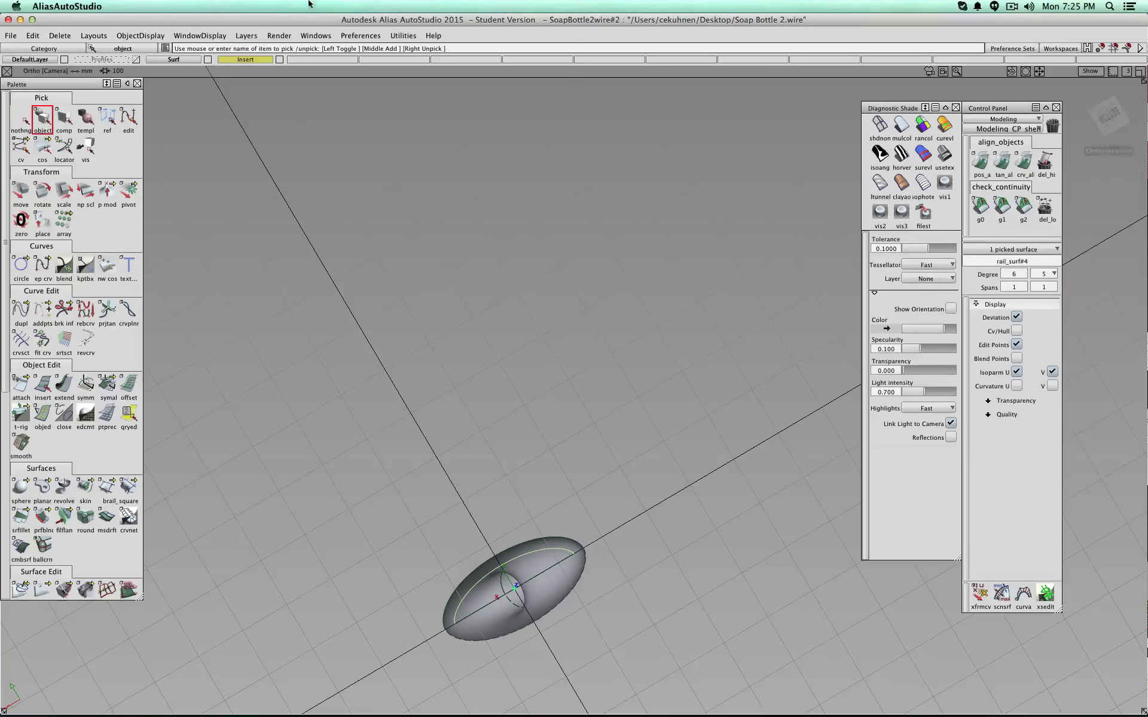
{"action": "left_click_drag", "start_coordinate": [236, 60], "coordinate": [239, 71]}
{"action": "left_click", "coordinate": [209, 60]}
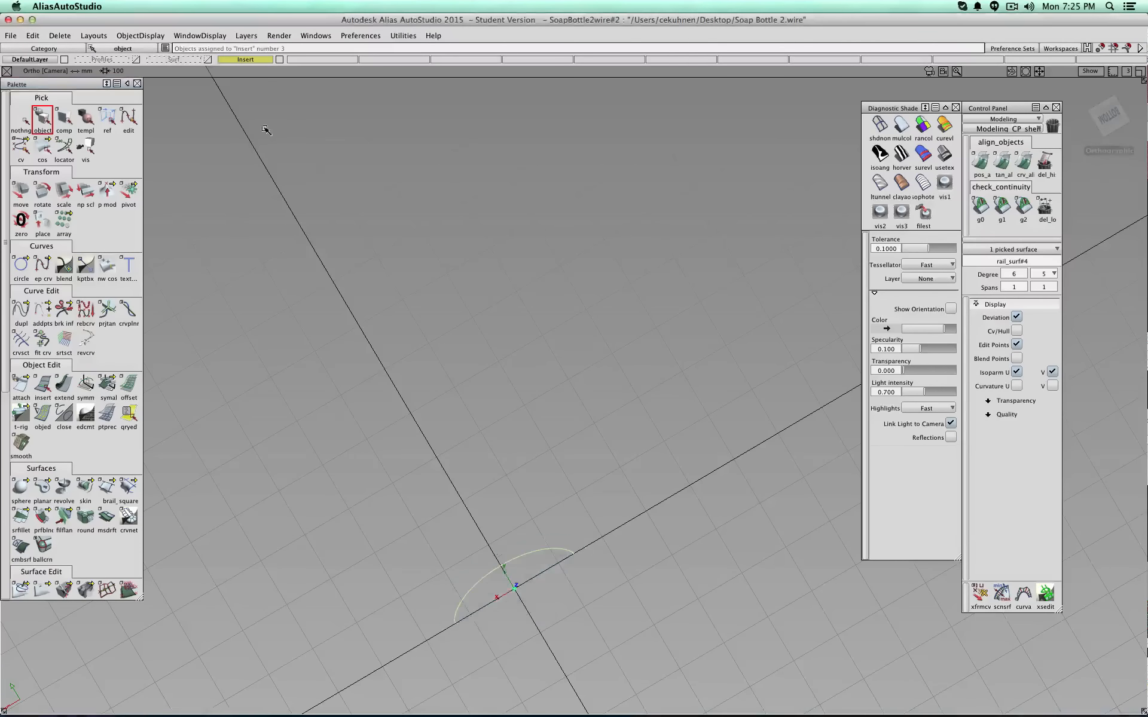
- Turn on symmetry for the Insert layer to mirror the offset surface
{"action": "left_click_drag", "start_coordinate": [530, 336], "coordinate": [387, 377], "text": "alt+shift"}
{"action": "left_click_drag", "start_coordinate": [251, 59], "coordinate": [249, 115]}
{"action": "left_click_drag", "start_coordinate": [456, 428], "coordinate": [840, 365], "text": "alt+shift"}
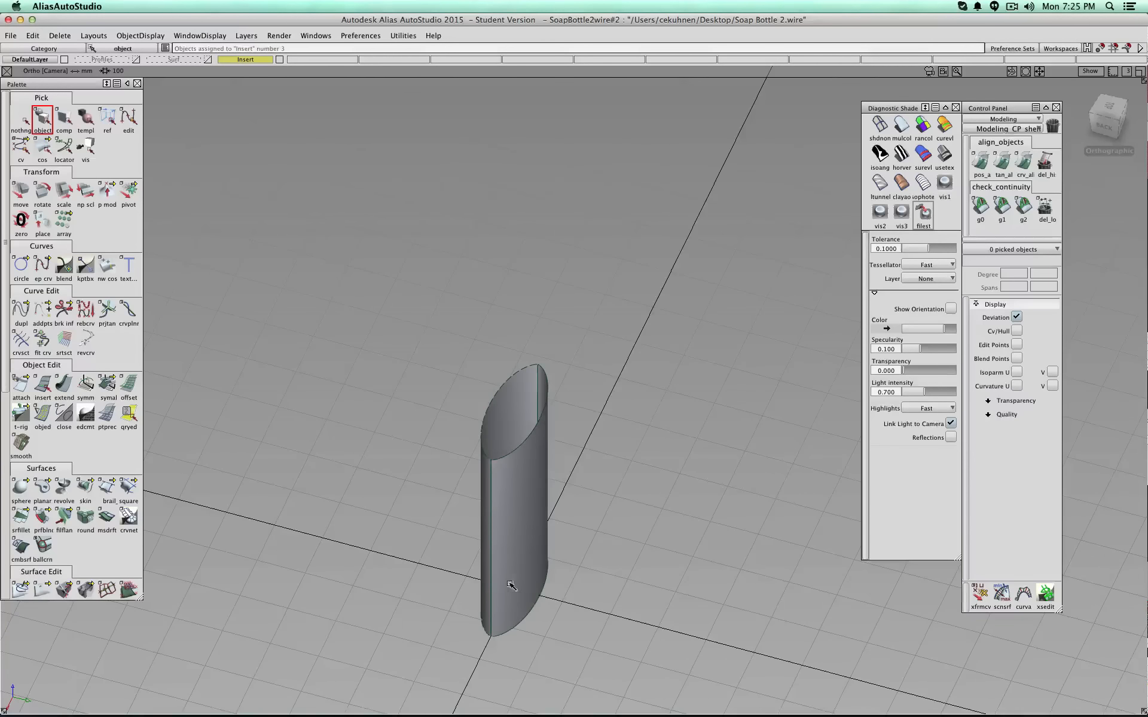
- Check G1 continuity across the symmetry plane along one vertical centreline edge of the insert surface
{"action": "right_click_drag", "start_coordinate": [510, 584], "coordinate": [498, 564], "text": "alt+shift"}
{"action": "mouse_move", "coordinate": [499, 564]}
{"action": "left_mouse_down", "text": "alt+shift"}
{"action": "mouse_move", "coordinate": [410, 415]}
{"action": "mouse_move", "coordinate": [461, 518]}
{"action": "mouse_move", "coordinate": [645, 335]}
{"action": "mouse_move", "coordinate": [633, 493]}
{"action": "mouse_move", "coordinate": [613, 451]}
{"action": "mouse_move", "coordinate": [736, 339]}
{"action": "left_mouse_up", "text": "alt+shift"}
{"action": "left_click", "coordinate": [1001, 207]}
{"action": "left_click", "coordinate": [510, 252]}
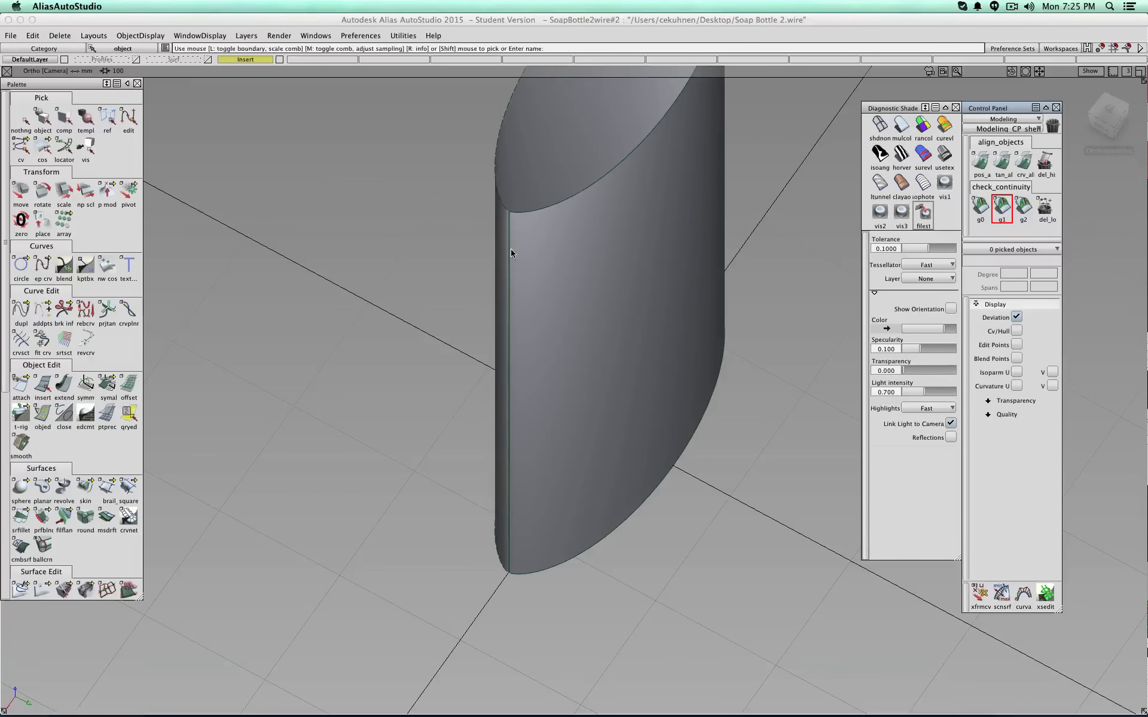
{"action": "left_click_drag", "start_coordinate": [585, 276], "coordinate": [487, 286], "text": "alt+shift"}
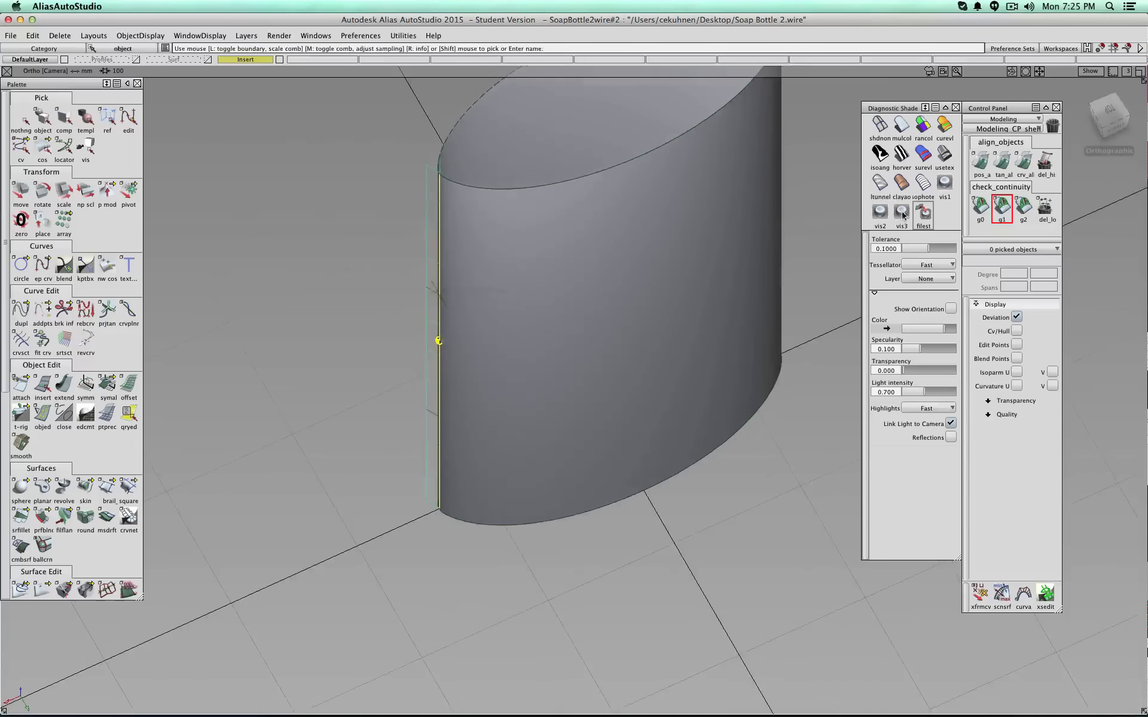
- Check G2 continuity across the symmetry plane along the insert's opposite centreline edge and remove the check locators
{"action": "left_click", "coordinate": [1020, 208]}
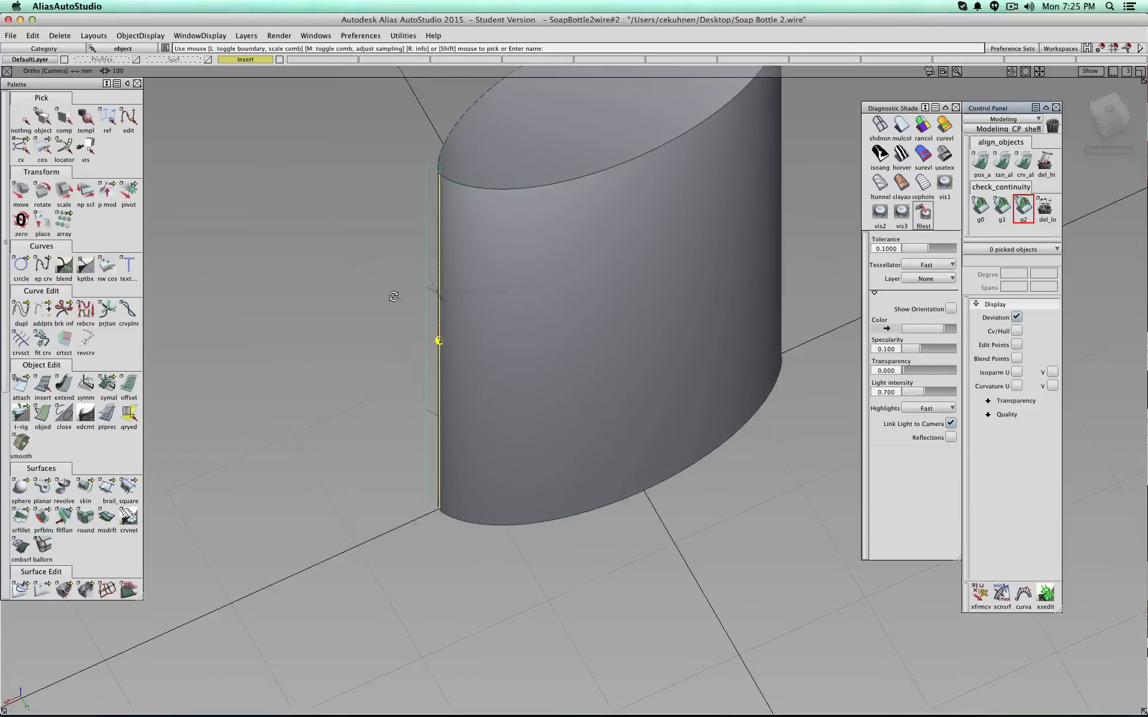
{"action": "left_click_drag", "start_coordinate": [590, 308], "coordinate": [818, 243], "text": "alt+shift"}
{"action": "left_click", "coordinate": [760, 216]}
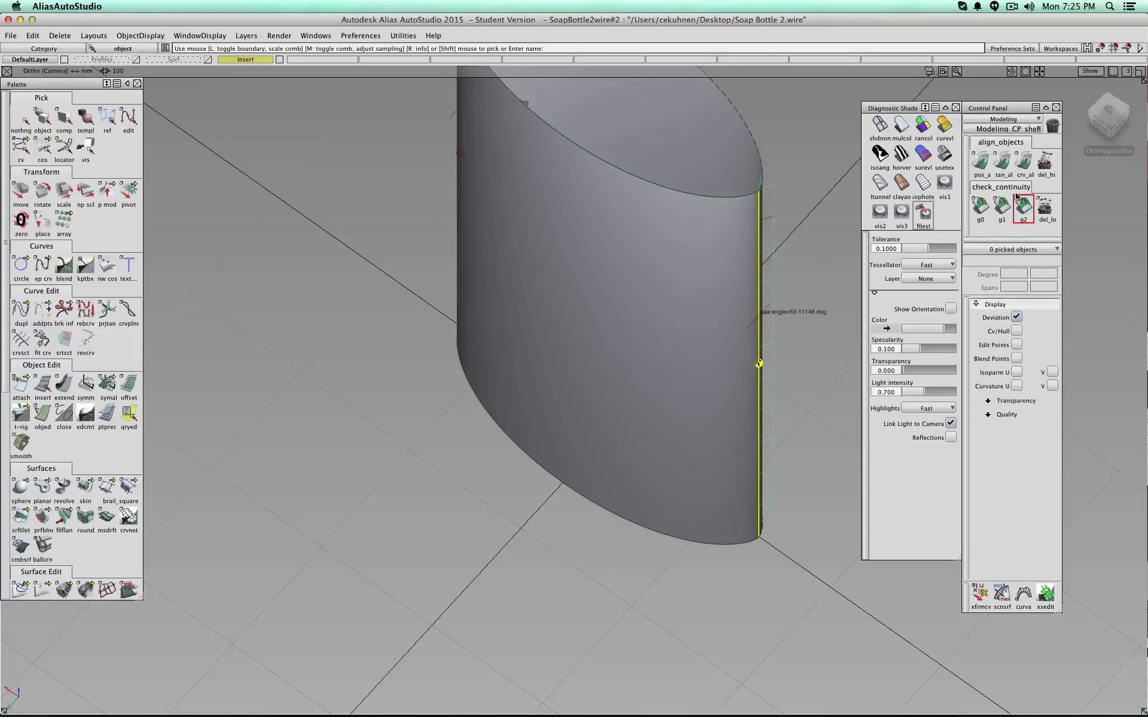
{"action": "left_click", "coordinate": [1045, 208]}
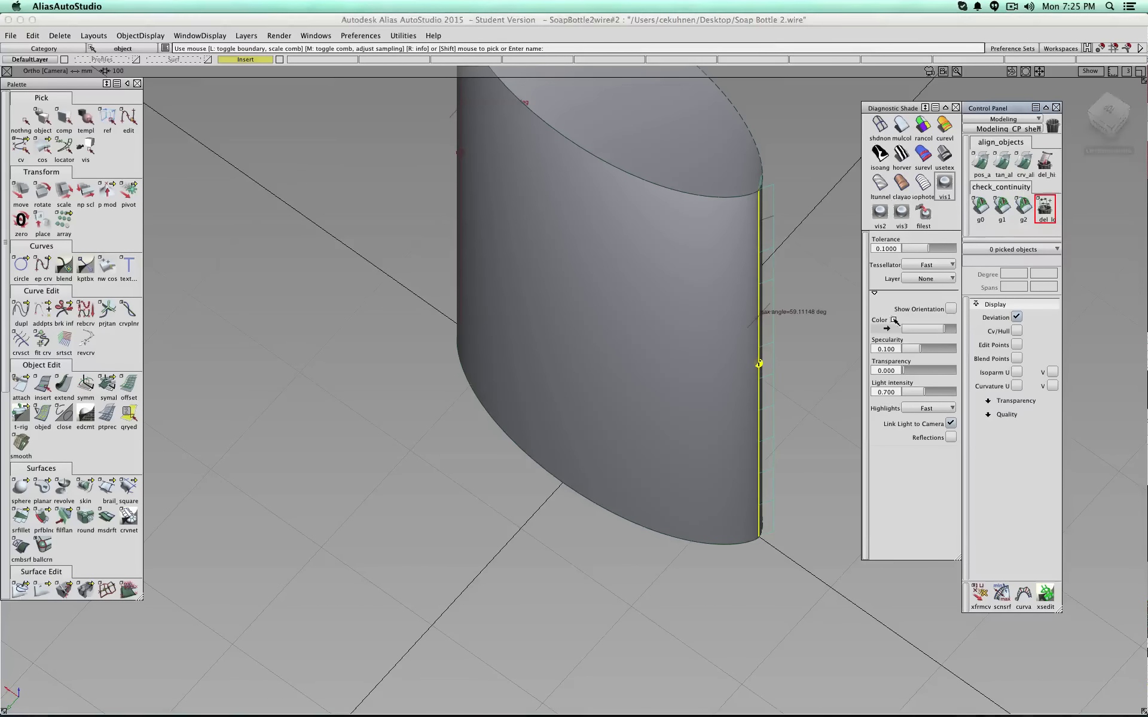
{"action": "right_click_drag", "start_coordinate": [708, 461], "coordinate": [675, 449], "text": "alt+shift"}
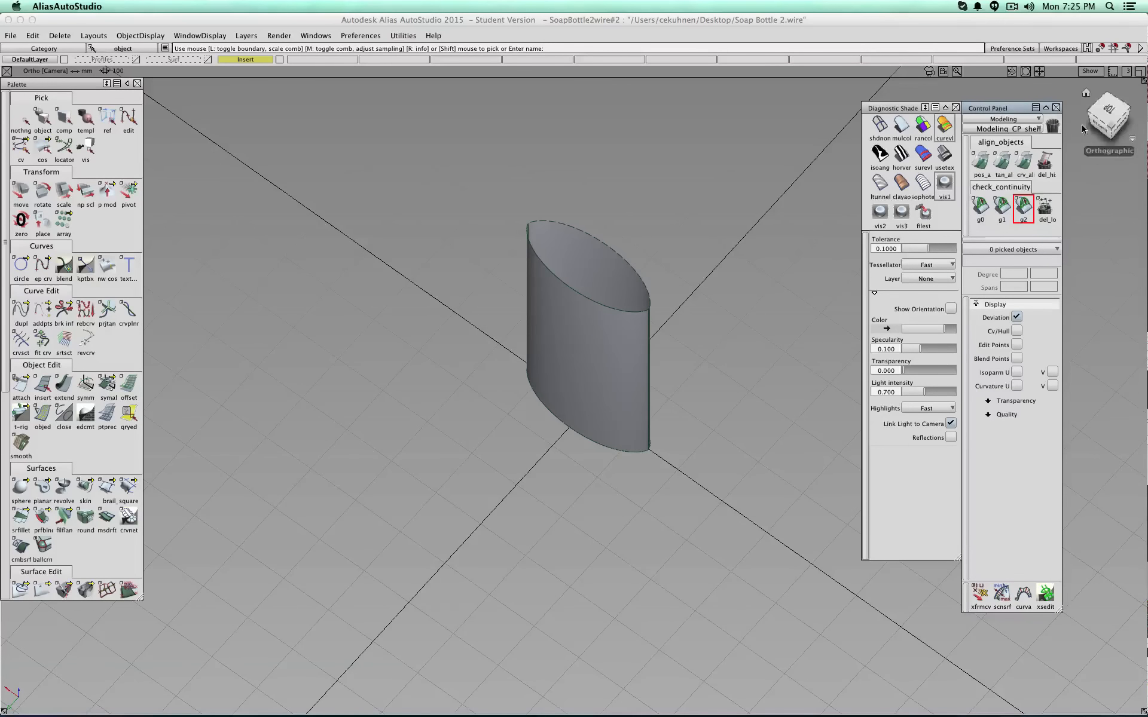
- View the mirrored insert from the top and check G0 continuity along one of its vertical centreline edges
{"action": "left_click", "coordinate": [1097, 111]}
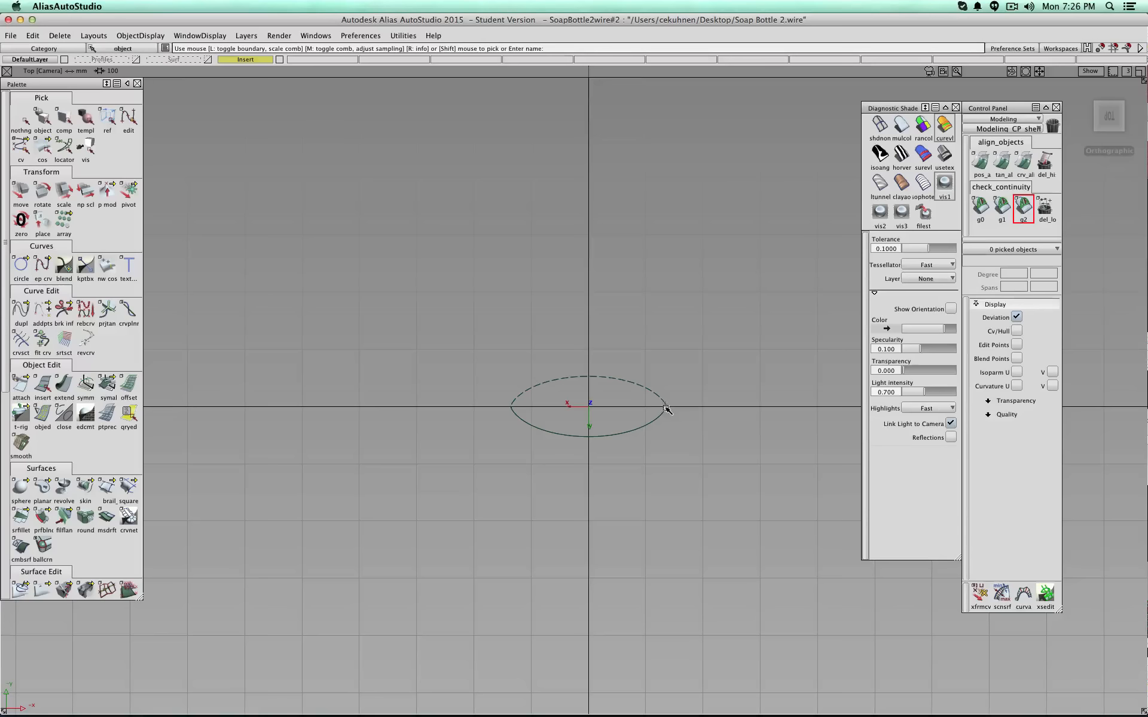
{"action": "left_click", "coordinate": [981, 216]}
{"action": "left_click_drag", "start_coordinate": [653, 316], "coordinate": [641, 298], "text": "alt+shift"}
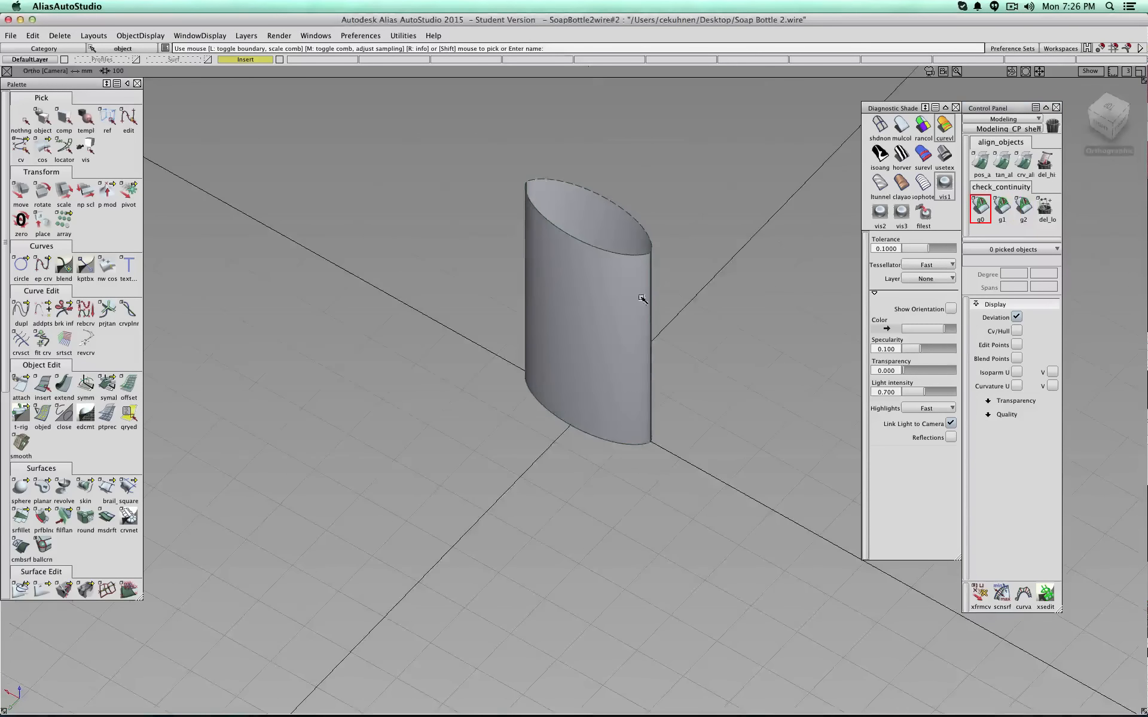
{"action": "left_click", "coordinate": [653, 280]}
{"action": "left_click_drag", "start_coordinate": [495, 308], "coordinate": [592, 293], "text": "alt+shift"}
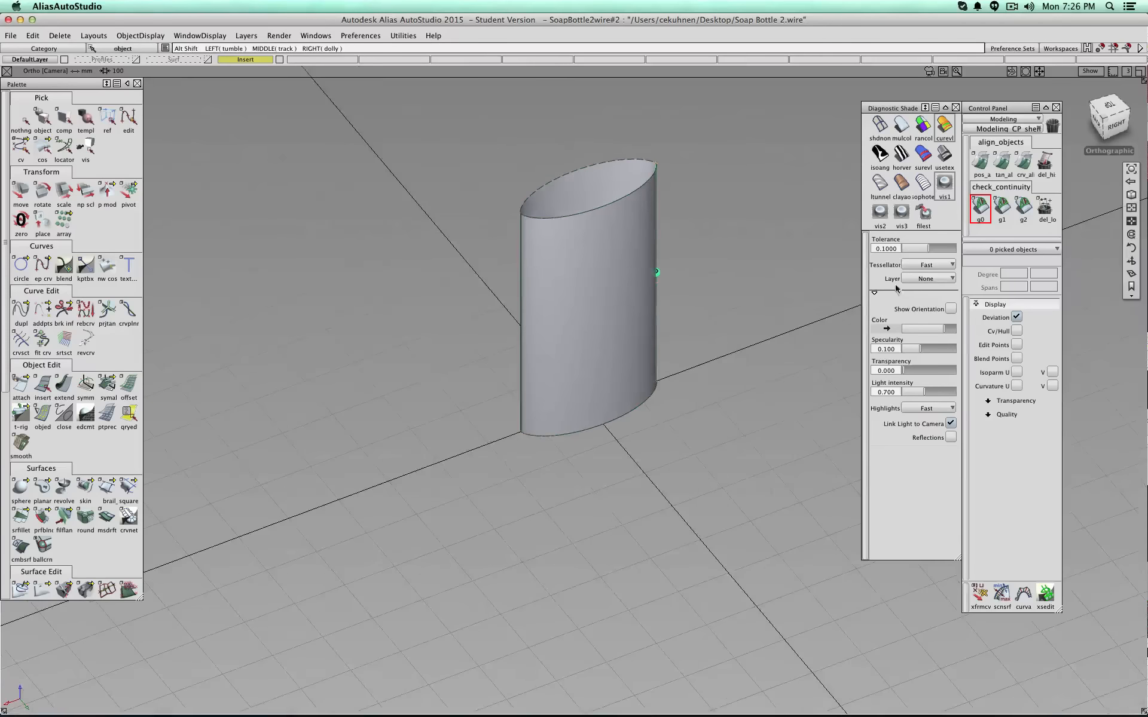
{"action": "left_click_drag", "start_coordinate": [531, 272], "coordinate": [538, 263], "text": "alt+shift"}
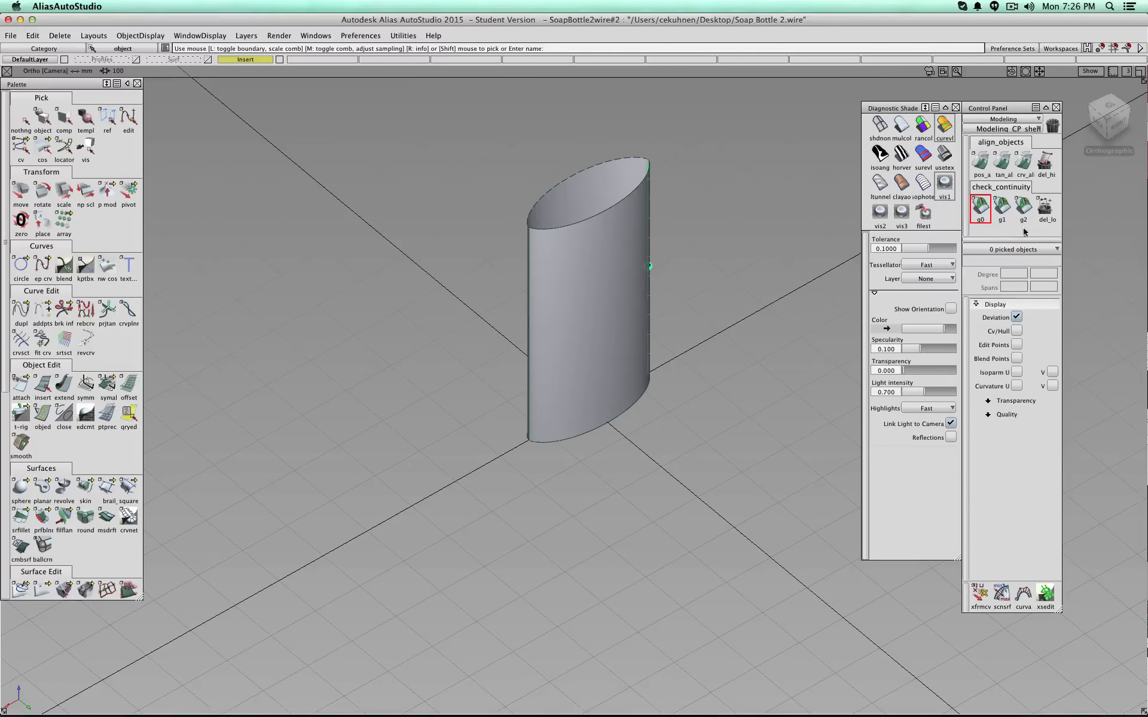
- Remove the check locators and symmetric-align one vertical centreline edge of the insert surface to the symmetry plane, accepting construction history removal
{"action": "left_click", "coordinate": [1044, 208]}
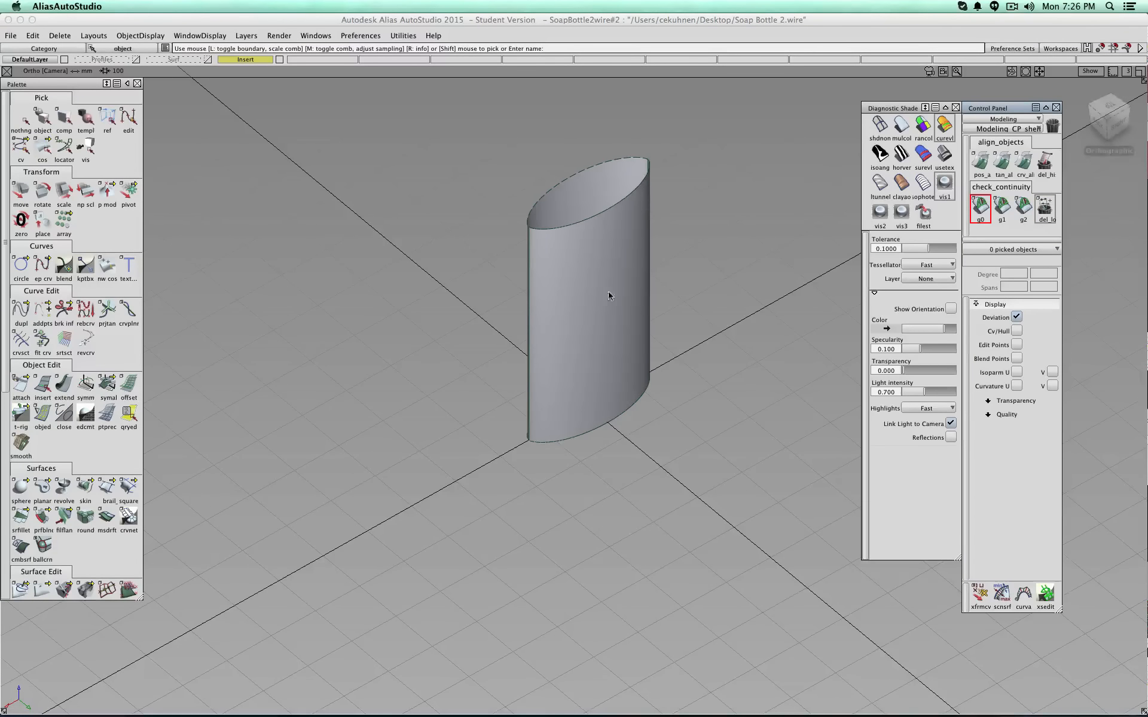
{"action": "left_click", "coordinate": [110, 386]}
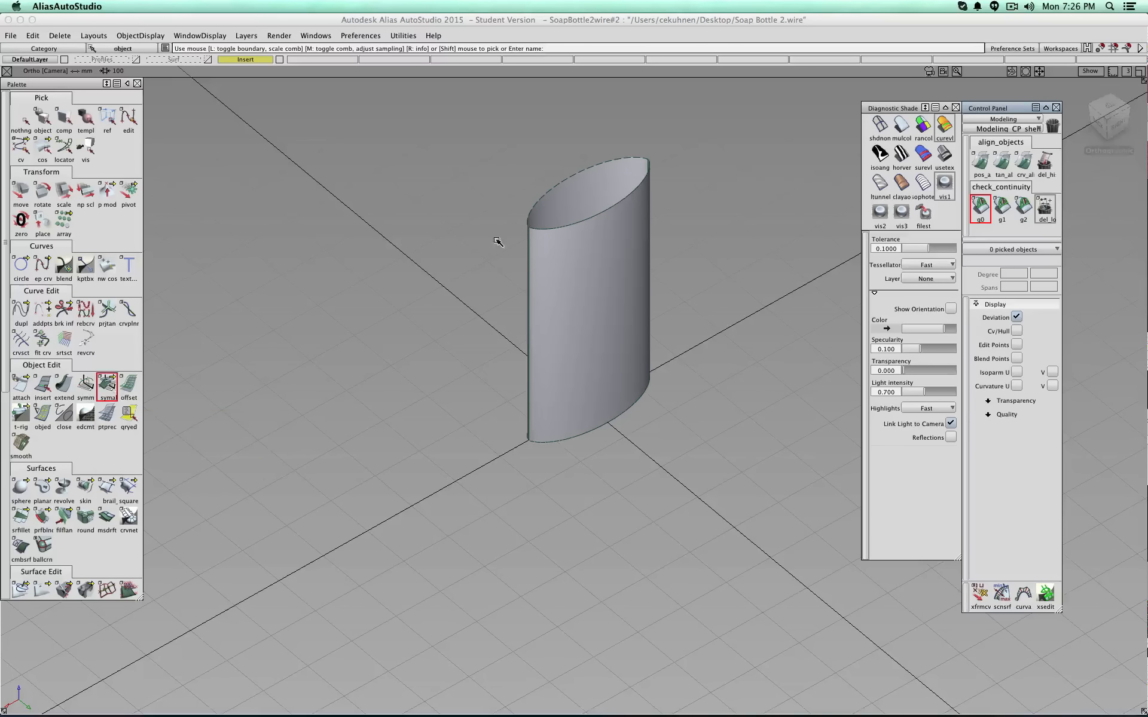
{"action": "left_click", "coordinate": [528, 245]}
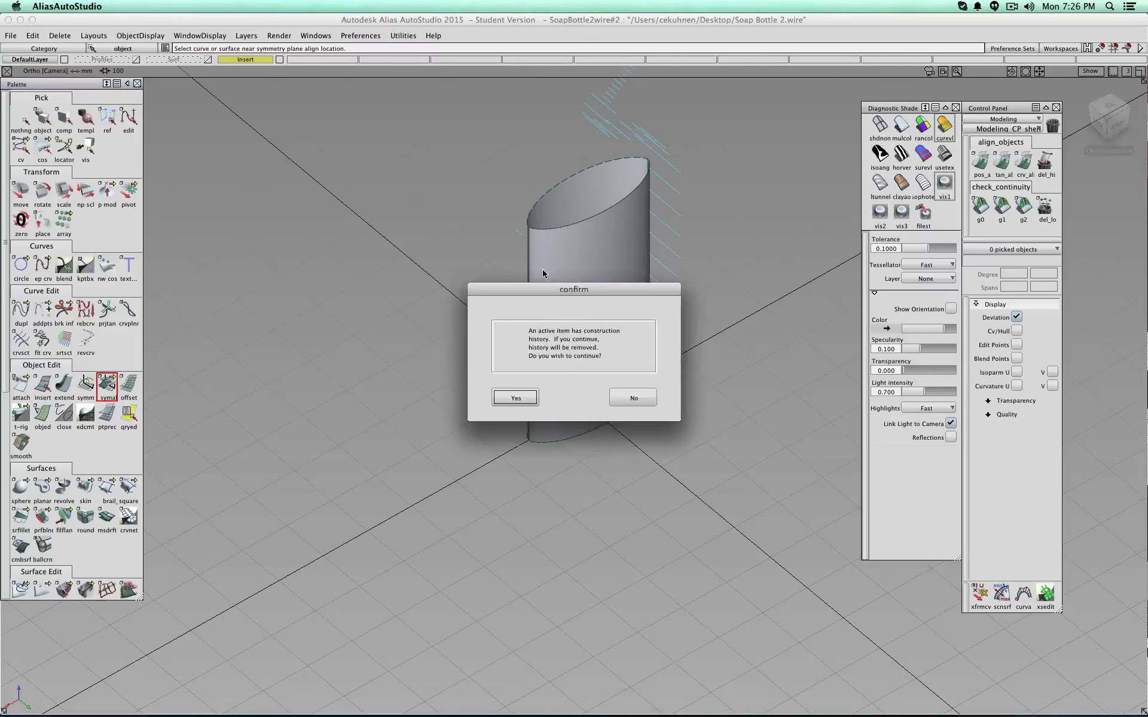
{"action": "left_click", "coordinate": [515, 398]}
- Apply multi-color shading and symmetric-align the insert's vertical centreline edge at the closely viewed corner, accepting construction history removal
{"action": "left_click_drag", "start_coordinate": [654, 249], "coordinate": [578, 252], "text": "alt+shift"}
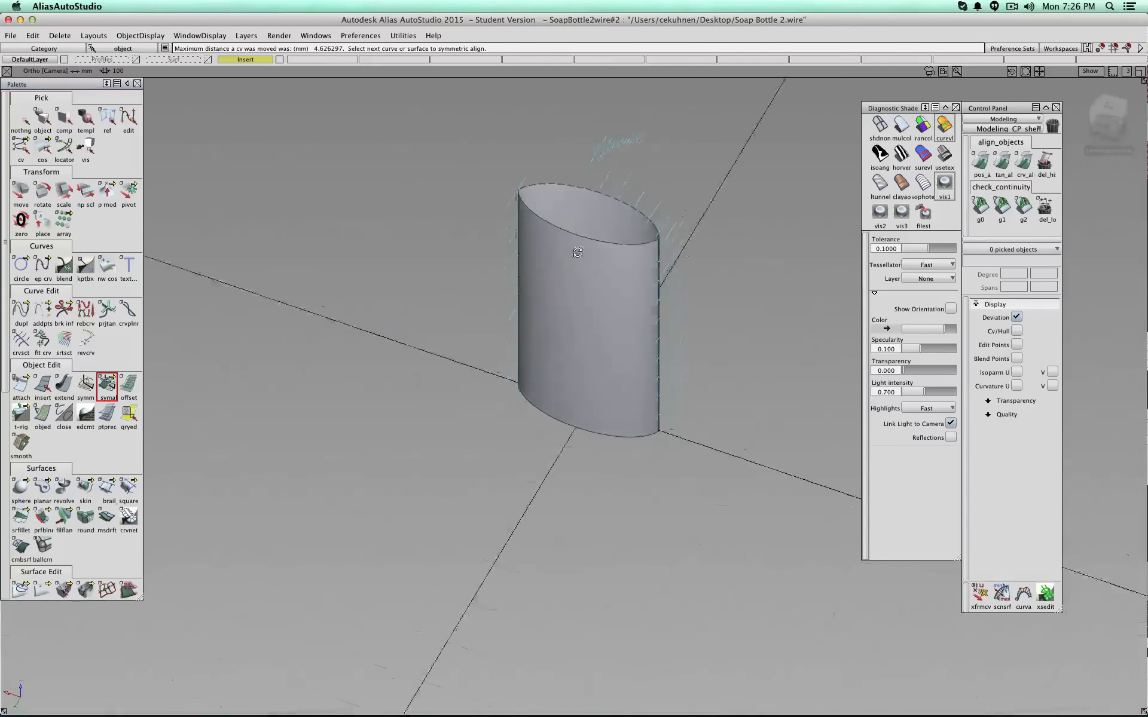
{"action": "right_click_drag", "start_coordinate": [578, 252], "coordinate": [710, 267], "text": "alt+shift"}
{"action": "left_click_drag", "start_coordinate": [710, 267], "coordinate": [562, 239], "text": "alt+shift"}
{"action": "right_click_drag", "start_coordinate": [759, 257], "coordinate": [807, 251], "text": "alt+shift"}
{"action": "middle_click_drag", "start_coordinate": [738, 235], "coordinate": [600, 306], "text": "alt+shift"}
{"action": "right_click_drag", "start_coordinate": [571, 305], "coordinate": [620, 299], "text": "alt+shift"}
{"action": "middle_click_drag", "start_coordinate": [651, 117], "coordinate": [638, 278], "text": "alt+shift"}
{"action": "right_click_drag", "start_coordinate": [638, 278], "coordinate": [630, 312], "text": "alt+shift"}
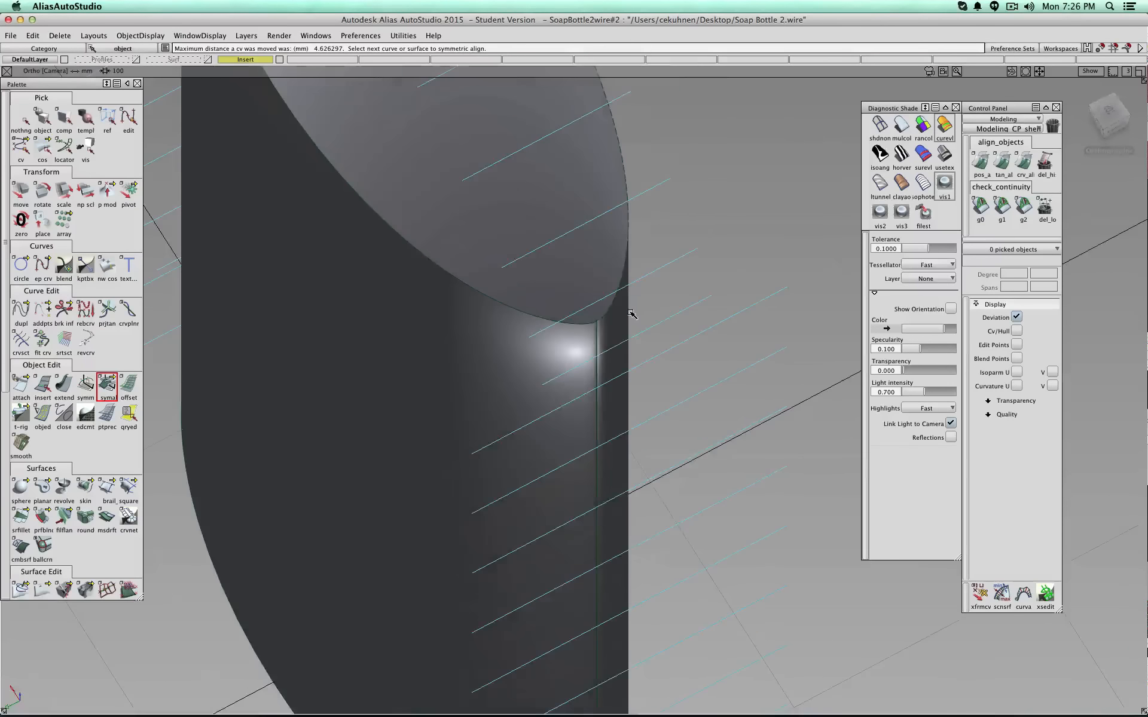
{"action": "left_click", "coordinate": [901, 126]}
{"action": "right_click_drag", "start_coordinate": [626, 395], "coordinate": [617, 290], "text": "alt+shift"}
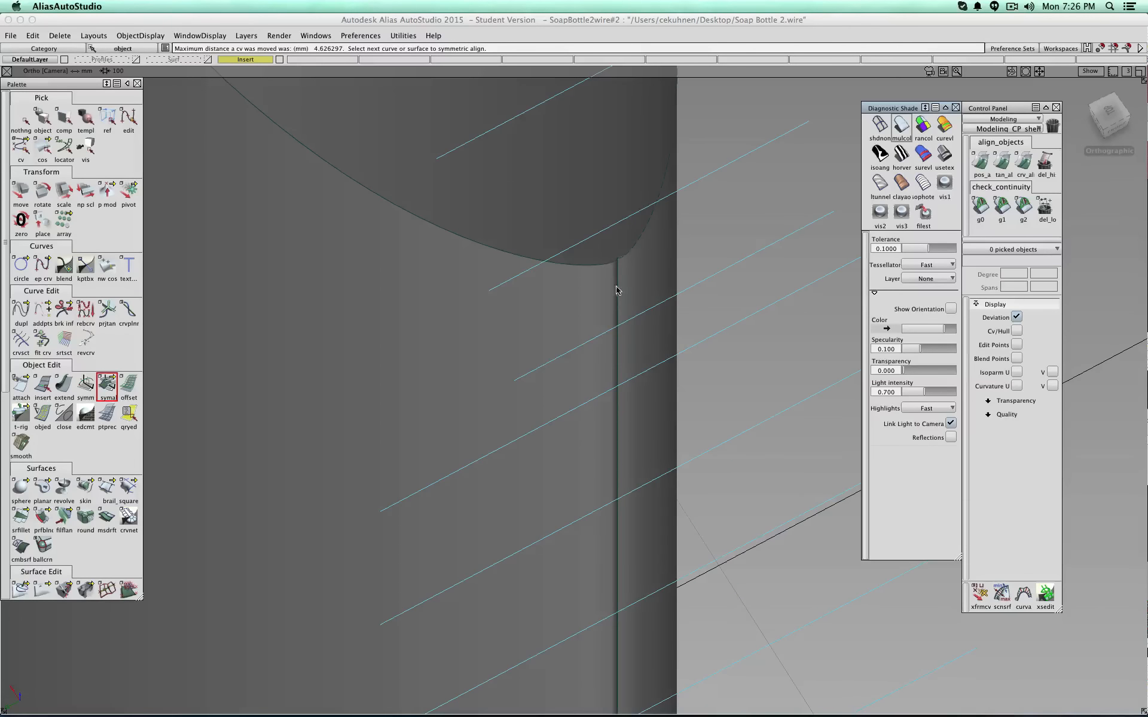
{"action": "left_click", "coordinate": [619, 282]}
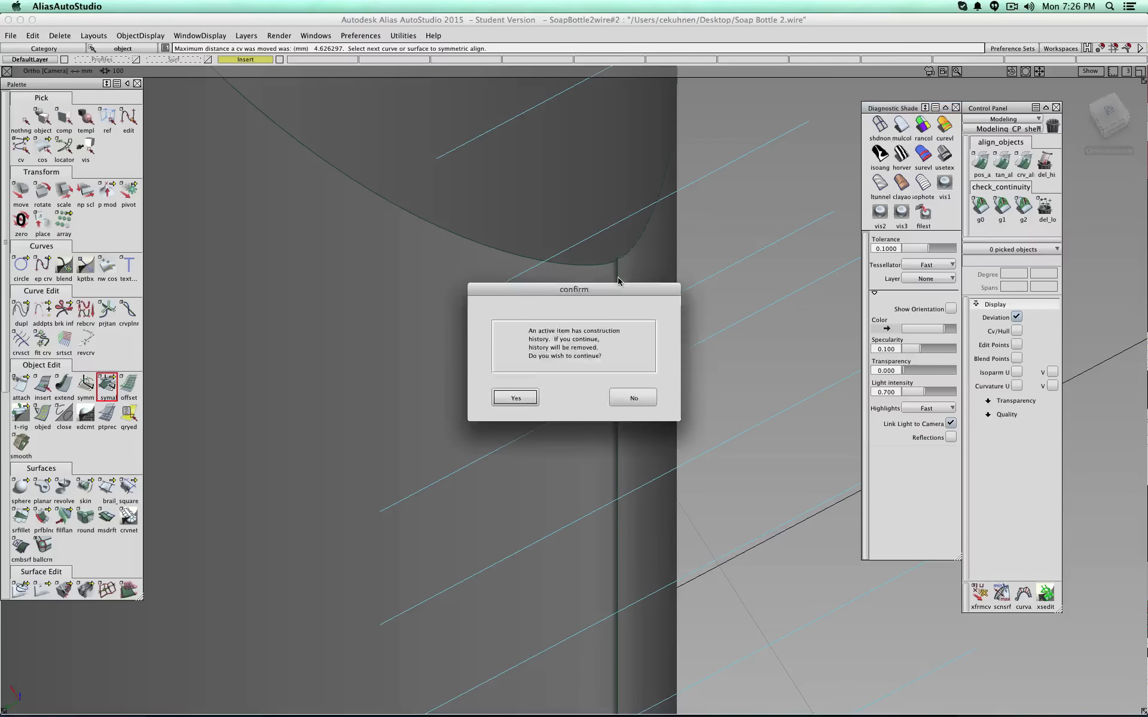
{"action": "left_click", "coordinate": [518, 399]}
- Symmetric-align the insert's opposite vertical centreline edge to the symmetry plane, accepting construction history removal
{"action": "left_click_drag", "start_coordinate": [522, 399], "coordinate": [759, 333], "text": "alt+shift"}
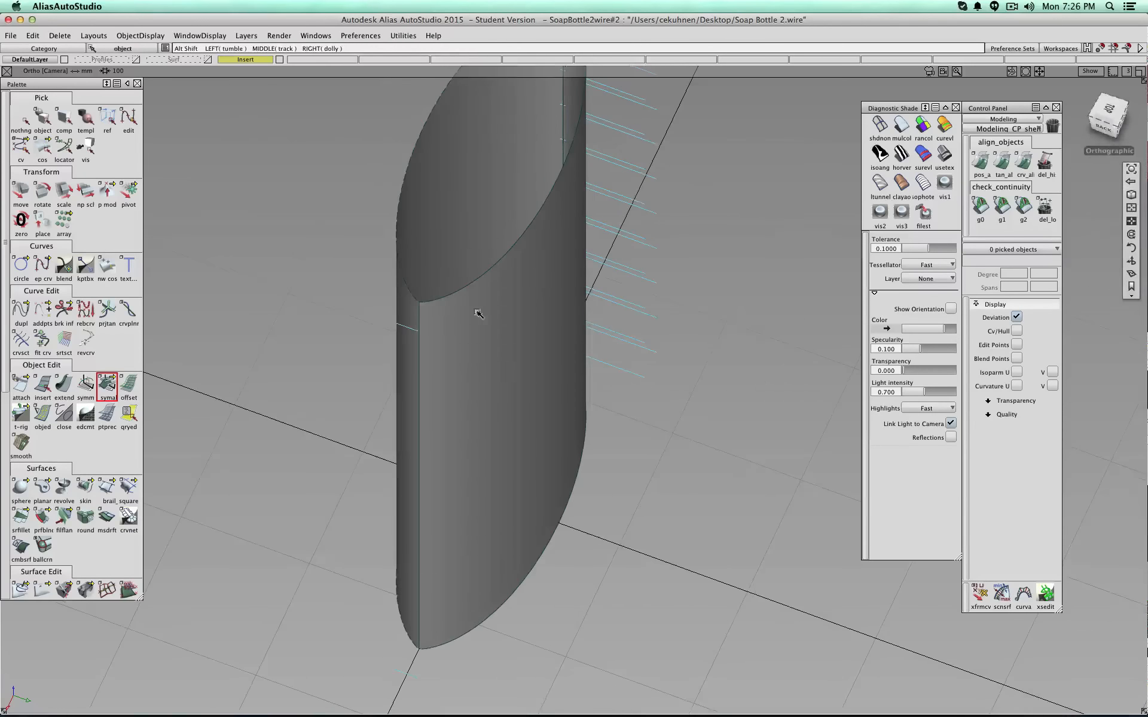
{"action": "left_click", "coordinate": [418, 333]}
{"action": "left_click", "coordinate": [513, 395]}
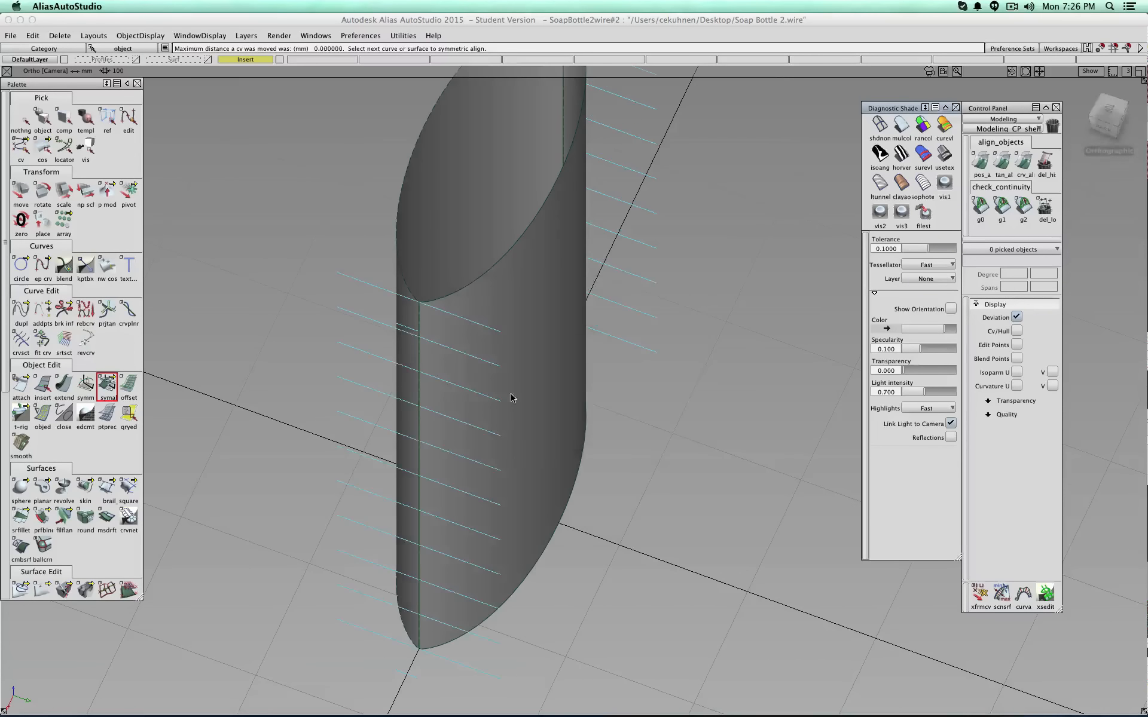
- Check G0 continuity across the symmetry plane along one vertical centreline edge of the aligned insert
{"action": "left_click_drag", "start_coordinate": [512, 397], "coordinate": [747, 252], "text": "alt+shift"}
{"action": "left_click", "coordinate": [980, 206]}
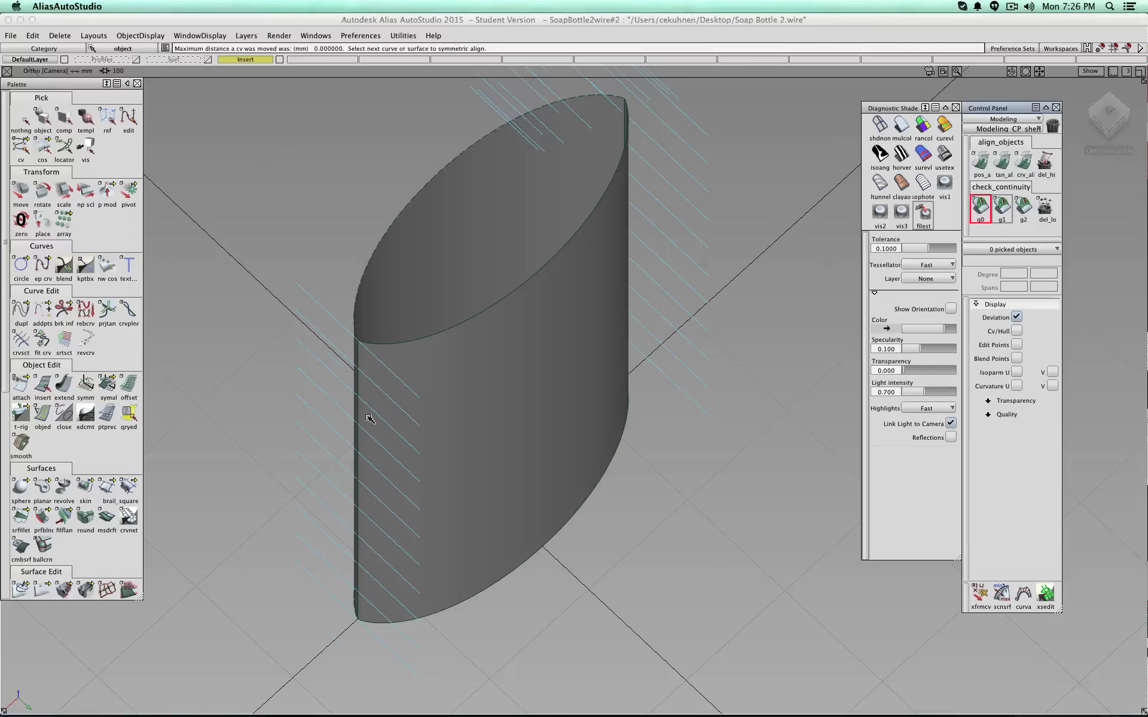
{"action": "left_click", "coordinate": [358, 394]}
{"action": "left_click_drag", "start_coordinate": [389, 394], "coordinate": [516, 279], "text": "alt+shift"}
- Check G1 continuity across the symmetry plane along the aligned insert's other vertical centreline edge
{"action": "left_click", "coordinate": [1002, 212]}
{"action": "left_click_drag", "start_coordinate": [643, 298], "coordinate": [624, 264], "text": "alt+shift"}
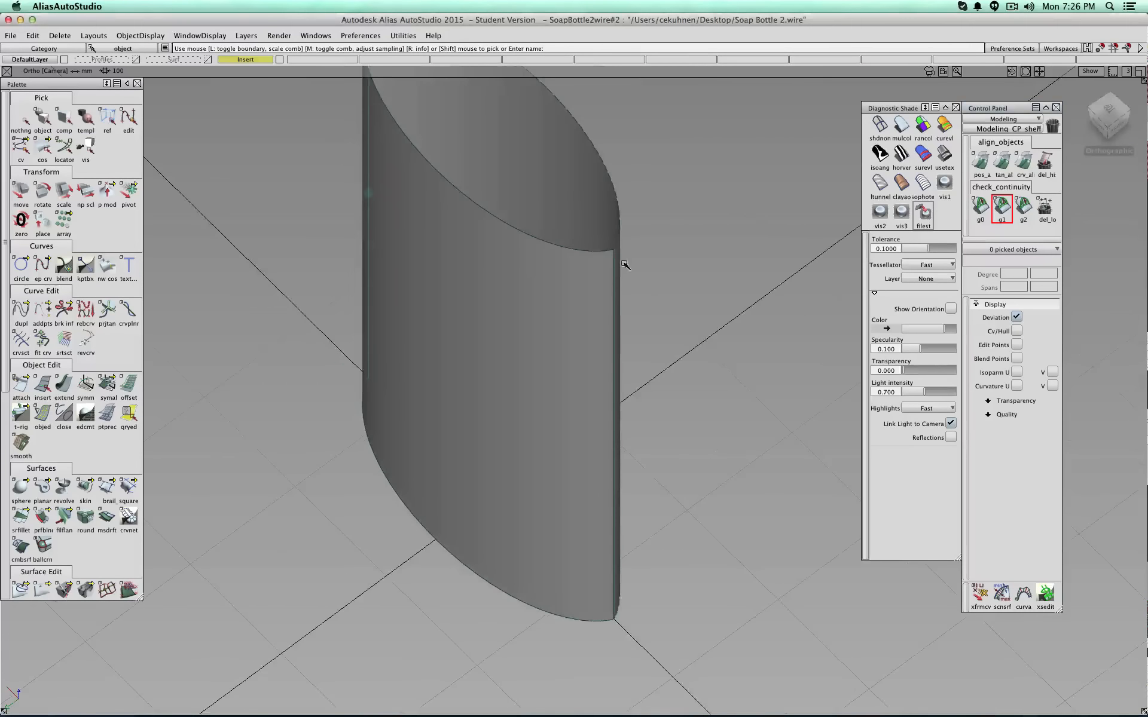
{"action": "left_click", "coordinate": [616, 274]}
{"action": "left_click_drag", "start_coordinate": [554, 397], "coordinate": [464, 369], "text": "alt+shift"}
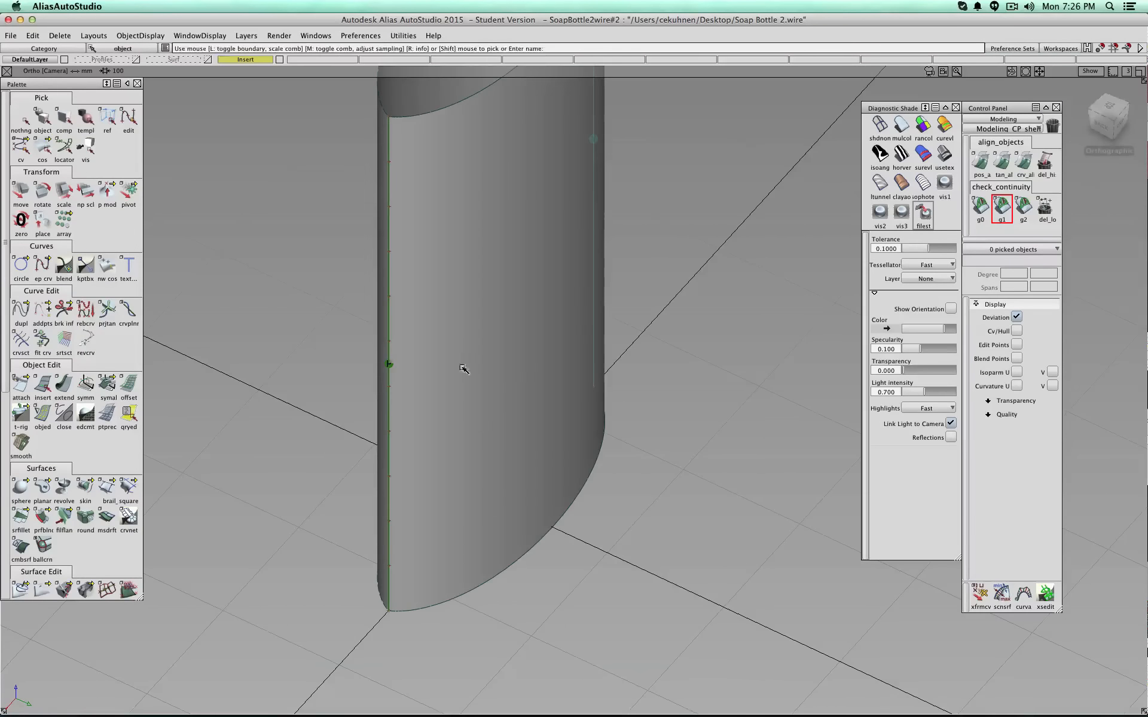
- Remove the check locators, recheck G1 continuity along the same insert edge and view the mirrored insert from above
{"action": "left_click", "coordinate": [1045, 208]}
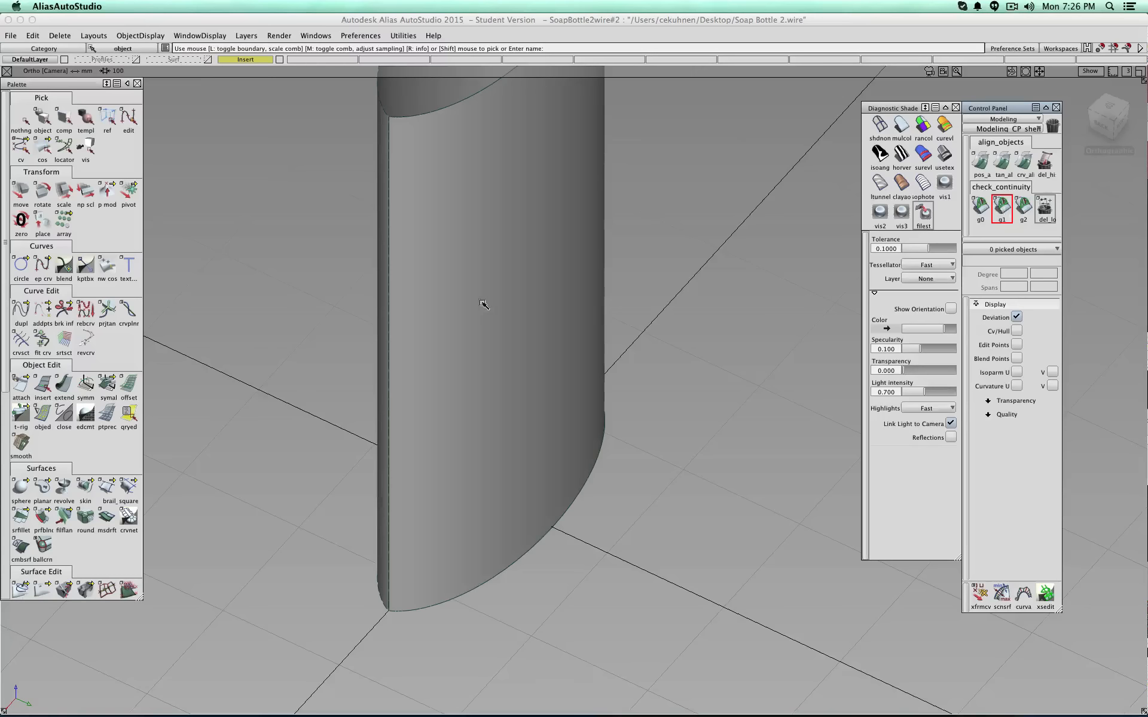
{"action": "left_click", "coordinate": [388, 286]}
{"action": "left_click_drag", "start_coordinate": [568, 315], "coordinate": [402, 385], "text": "alt+shift"}
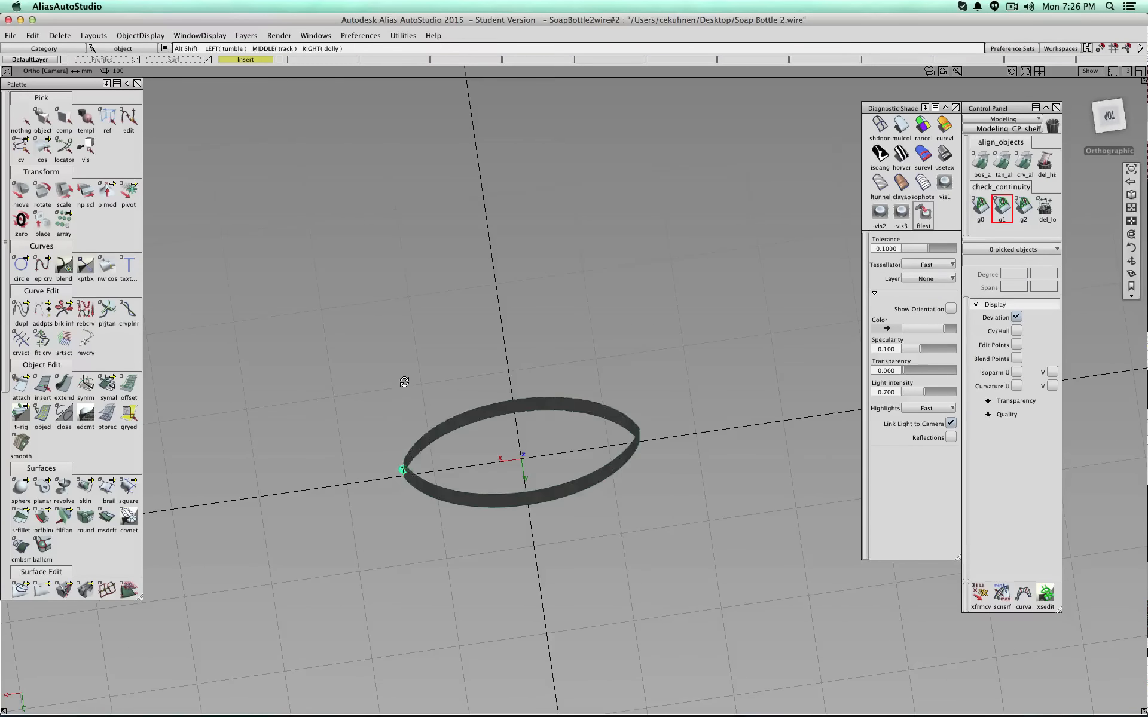
{"action": "left_click_drag", "start_coordinate": [439, 295], "coordinate": [628, 252], "text": "alt+shift"}
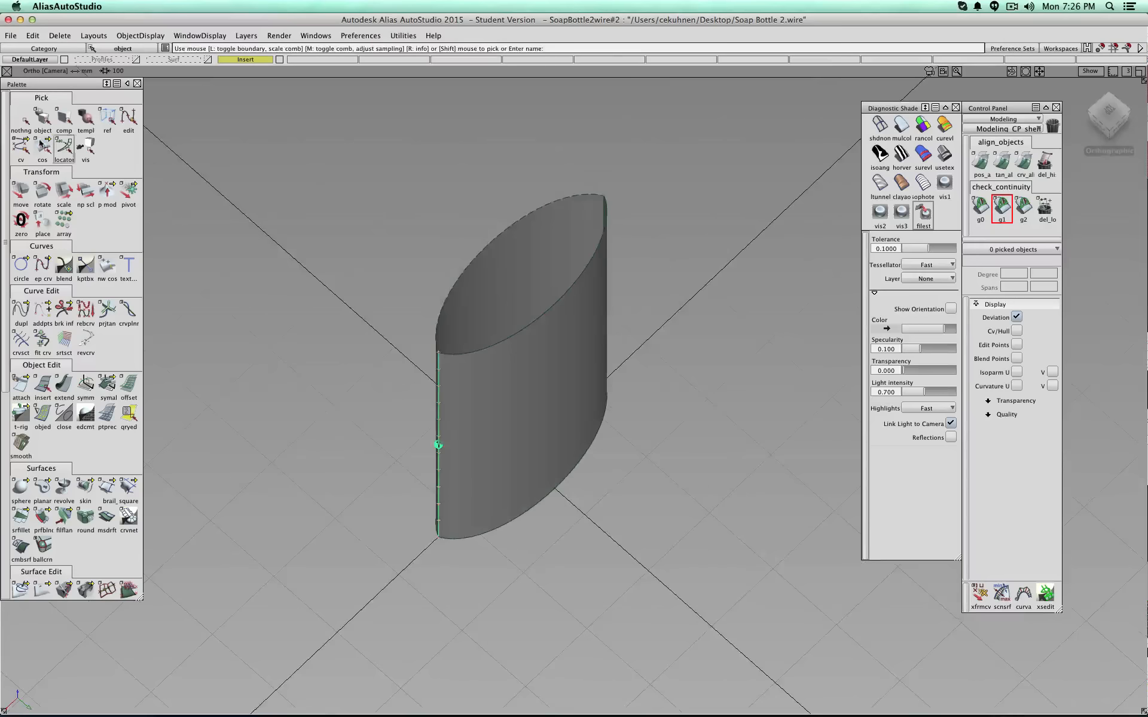
- Show the Surf layer with multi-color shading and examine from below how the insert meets the symmetry plane inside the bottle
{"action": "left_click", "coordinate": [207, 60]}
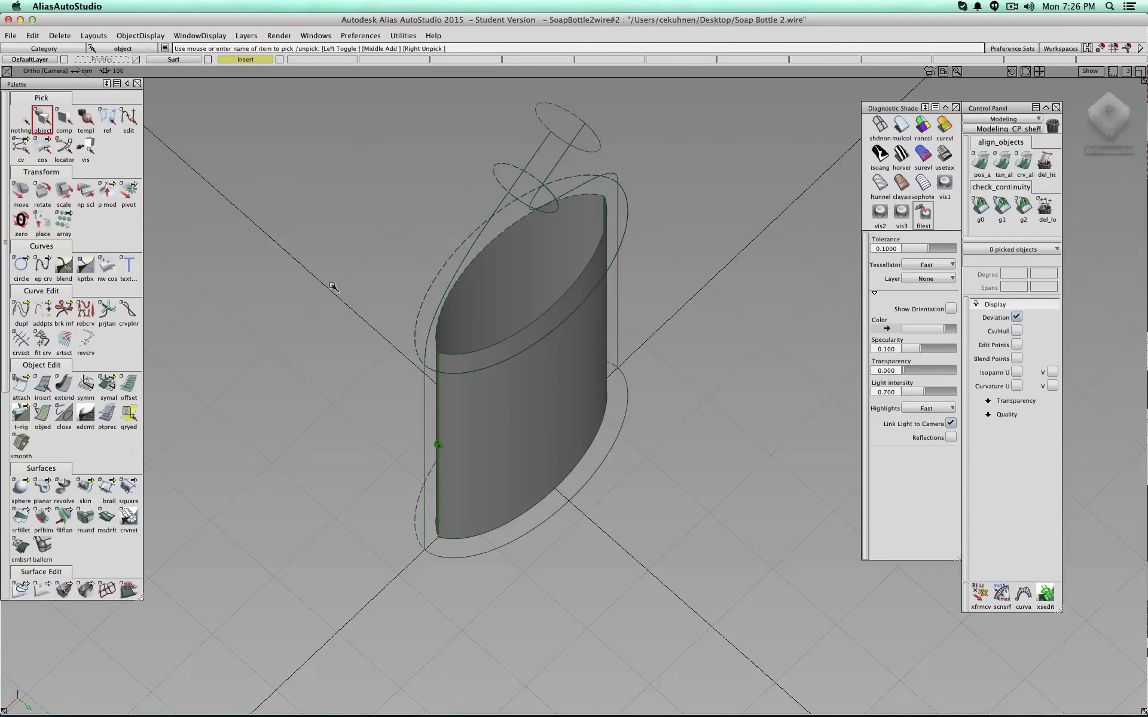
{"action": "left_click", "coordinate": [901, 125]}
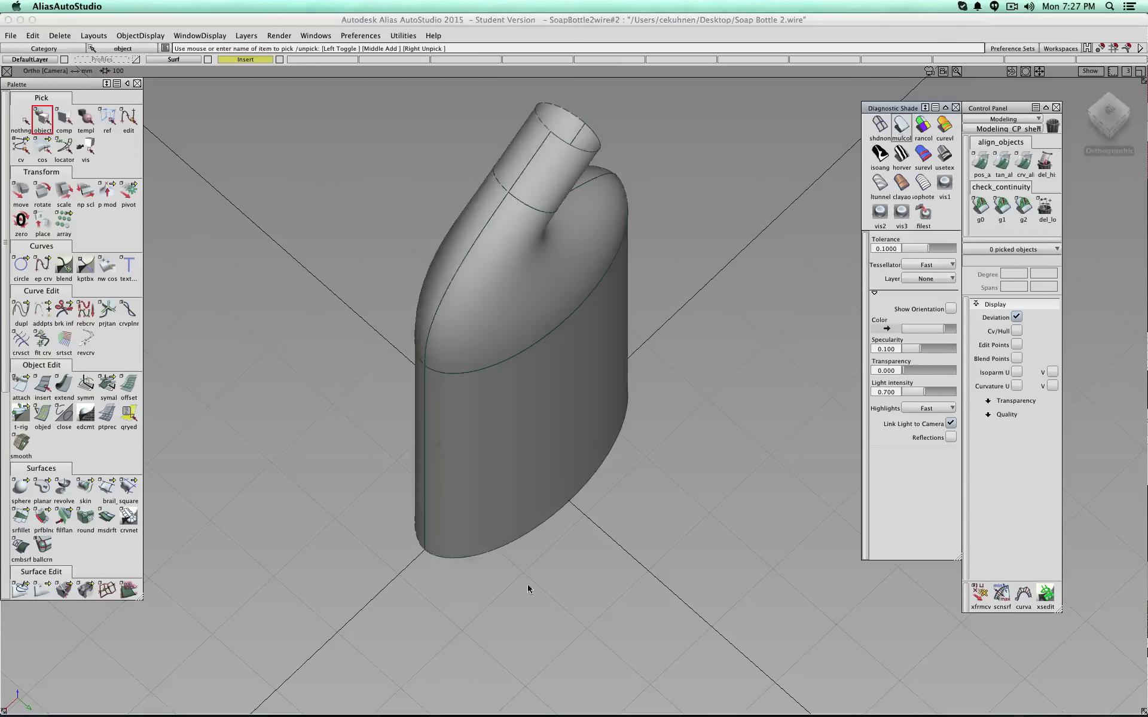
{"action": "mouse_move", "coordinate": [529, 656]}
{"action": "left_mouse_down", "text": "alt+shift"}
{"action": "mouse_move", "coordinate": [488, 395]}
{"action": "mouse_move", "coordinate": [687, 249]}
{"action": "mouse_move", "coordinate": [786, 275]}
{"action": "mouse_move", "coordinate": [759, 263]}
{"action": "left_mouse_up", "text": "alt+shift"}
{"action": "right_click_drag", "start_coordinate": [383, 322], "coordinate": [484, 317], "text": "alt+shift"}
{"action": "middle_click_drag", "start_coordinate": [484, 318], "coordinate": [543, 424], "text": "alt+shift"}
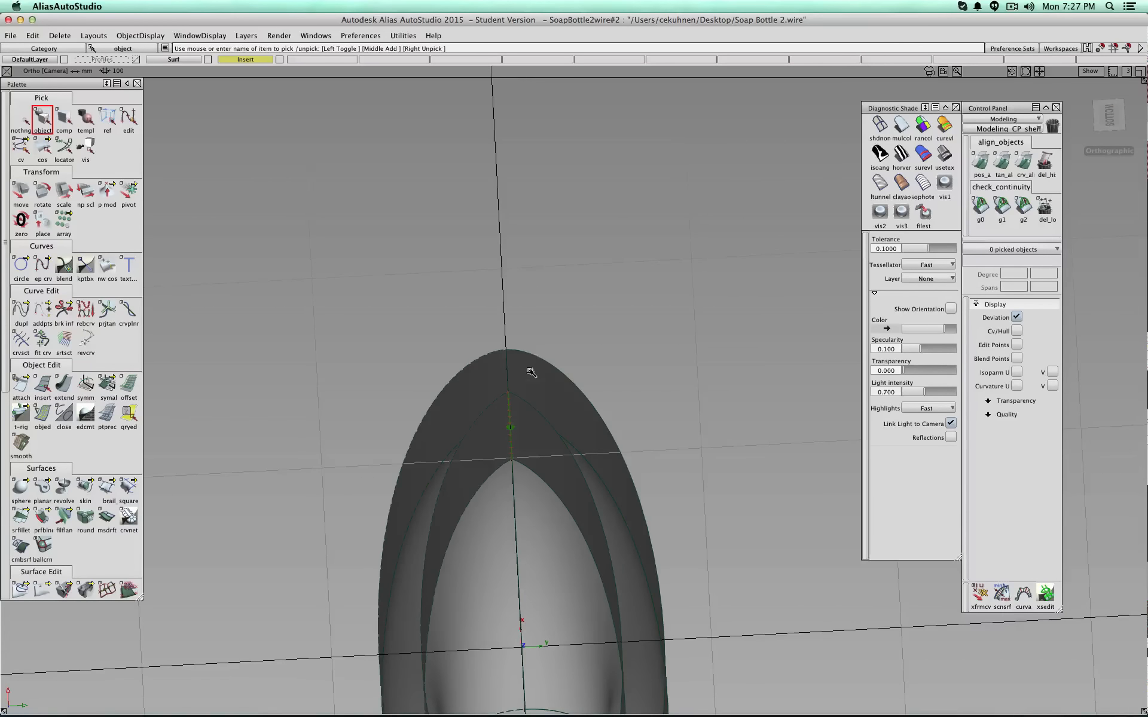
{"action": "left_click", "coordinate": [1099, 114]}
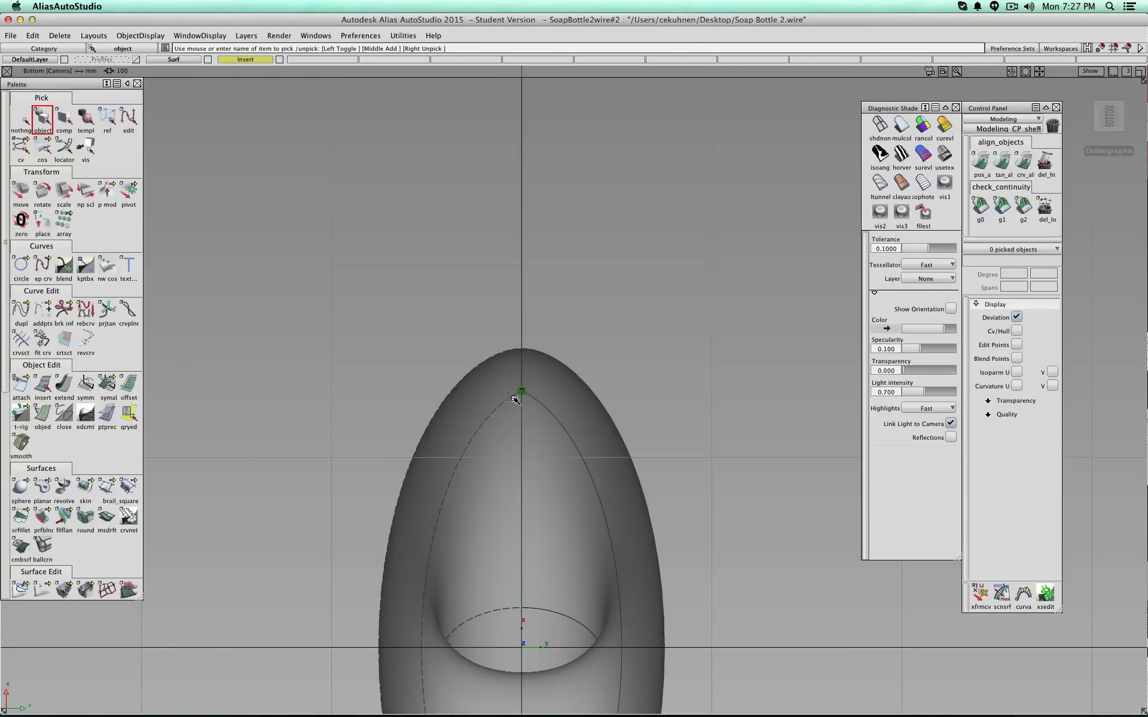
{"action": "scroll", "coordinate": [535, 401], "scroll_direction": "up", "scroll_amount": 5}
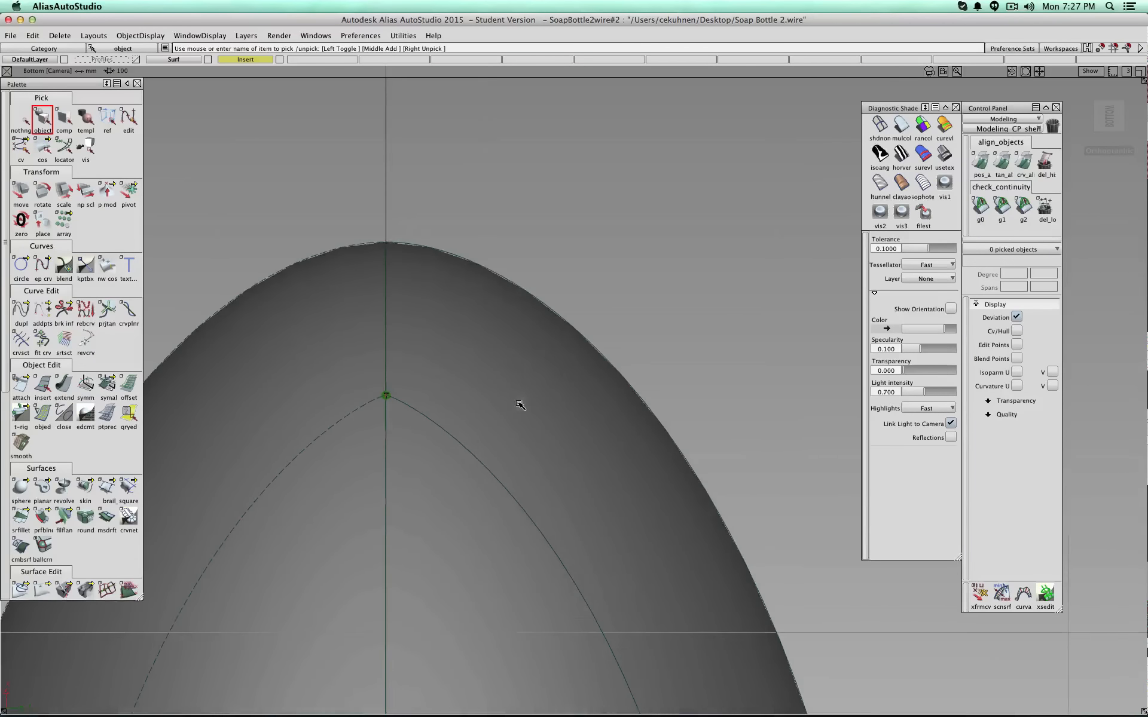
{"action": "scroll", "coordinate": [520, 406], "scroll_direction": "down", "scroll_amount": 2}
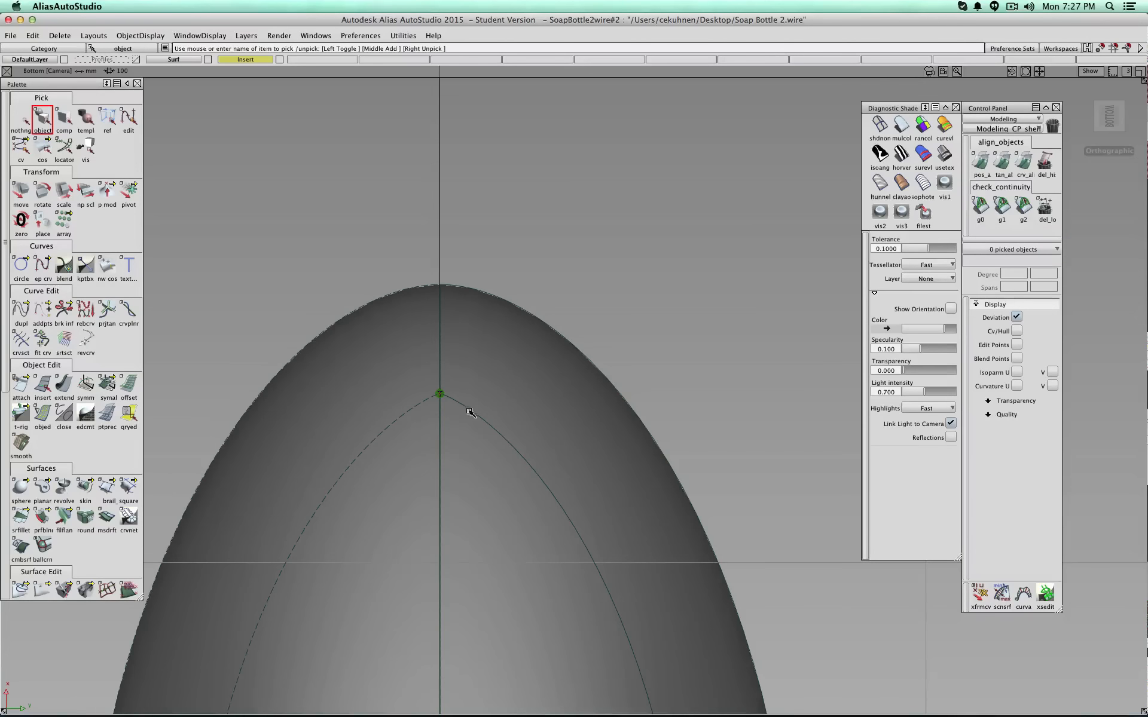
{"action": "left_click_drag", "start_coordinate": [473, 408], "coordinate": [412, 362], "text": "alt+shift"}
- Pick the insert surface, hide the Surf layer and display the insert's CVs and hull
{"action": "left_click", "coordinate": [43, 120]}
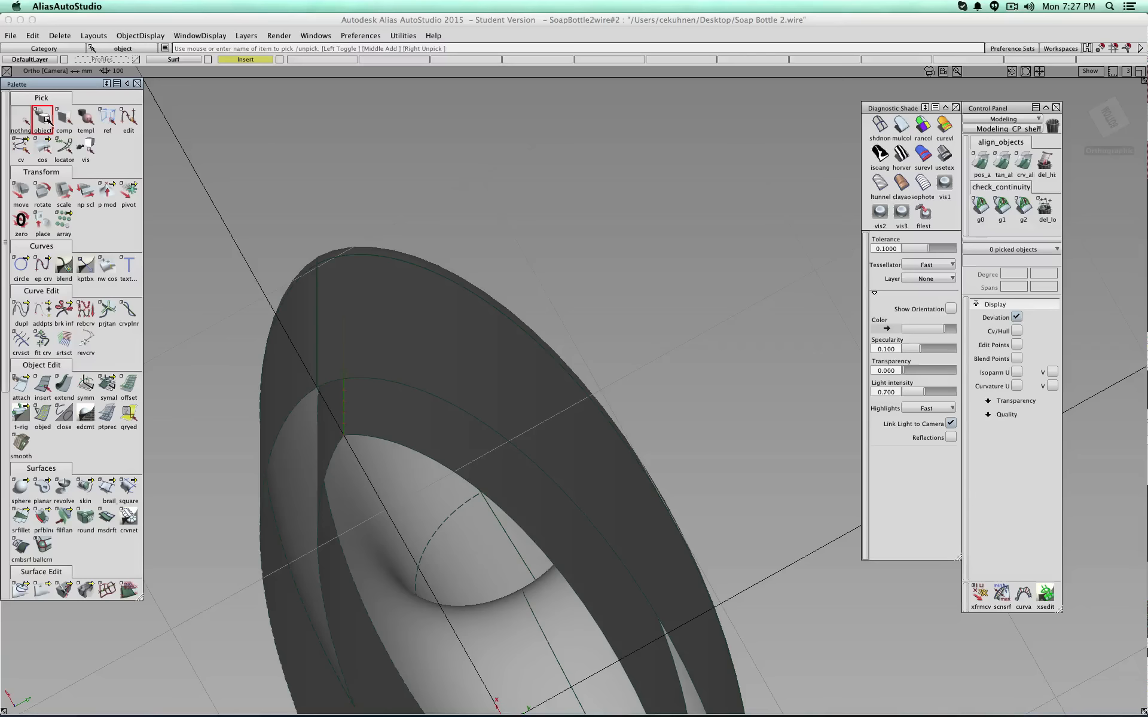
{"action": "left_click", "coordinate": [393, 420]}
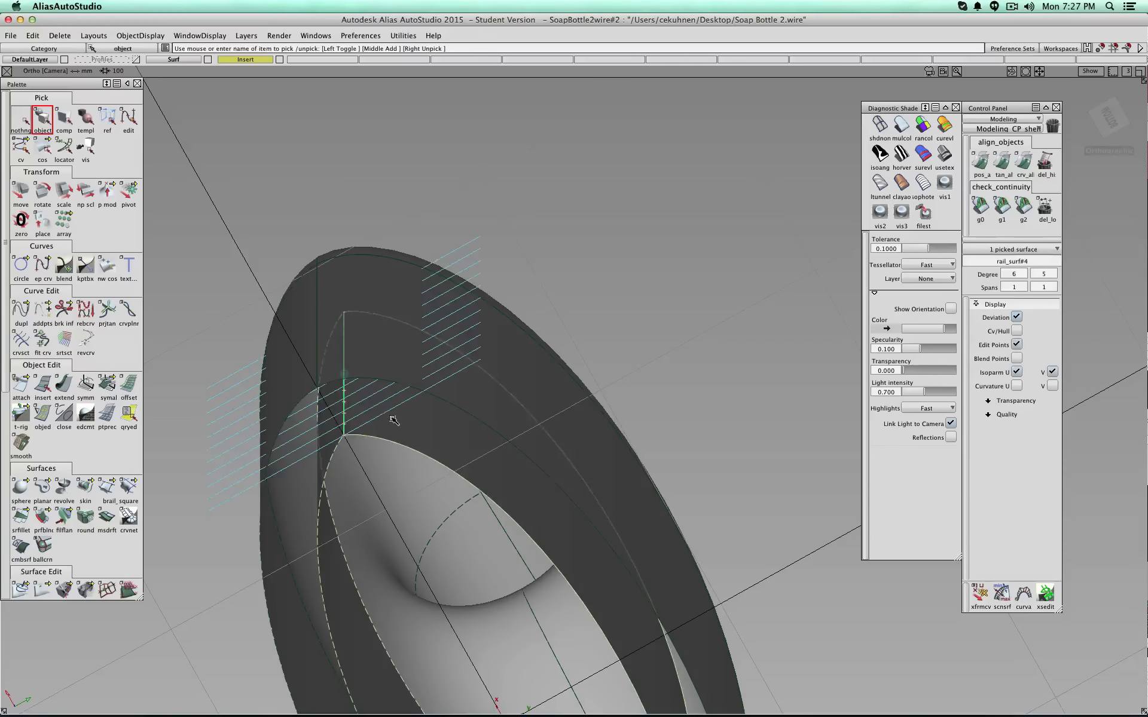
{"action": "left_click", "coordinate": [207, 59]}
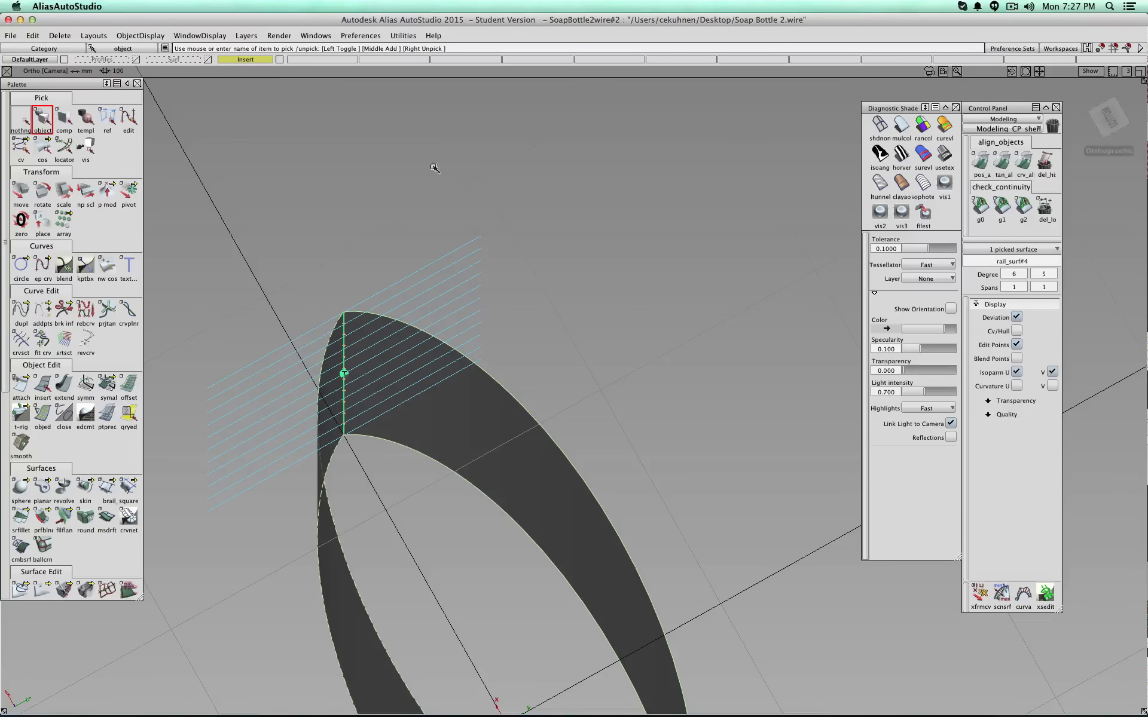
{"action": "left_click", "coordinate": [1017, 332]}
{"action": "left_click_drag", "start_coordinate": [725, 460], "coordinate": [595, 479], "text": "alt+shift"}
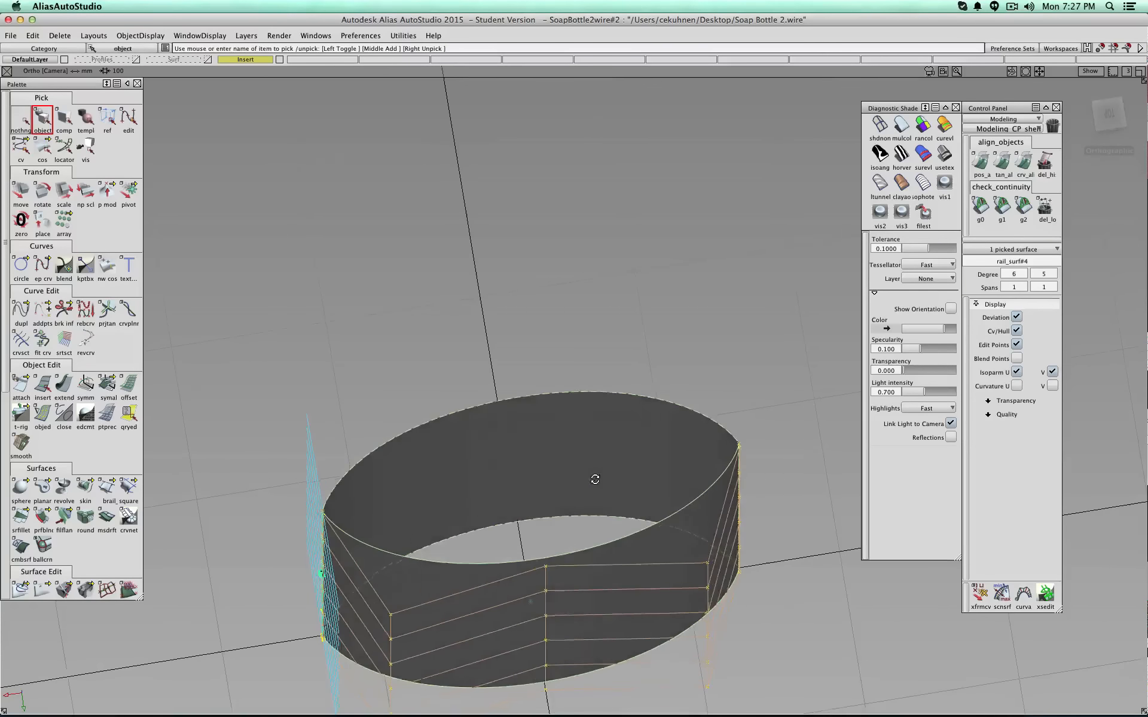
{"action": "middle_click_drag", "start_coordinate": [530, 495], "coordinate": [593, 318], "text": "alt+shift"}
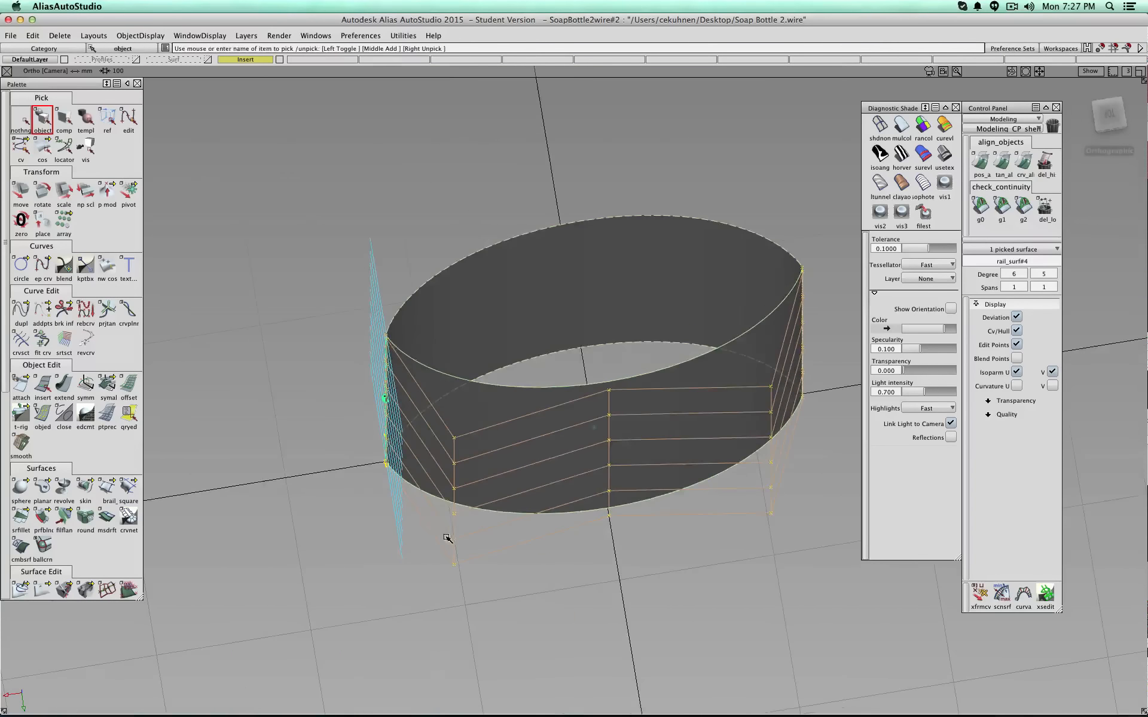
- Examine the insert's first hull rows beside the symmetry plane in top view and clear the selection
{"action": "left_click", "coordinate": [1103, 114]}
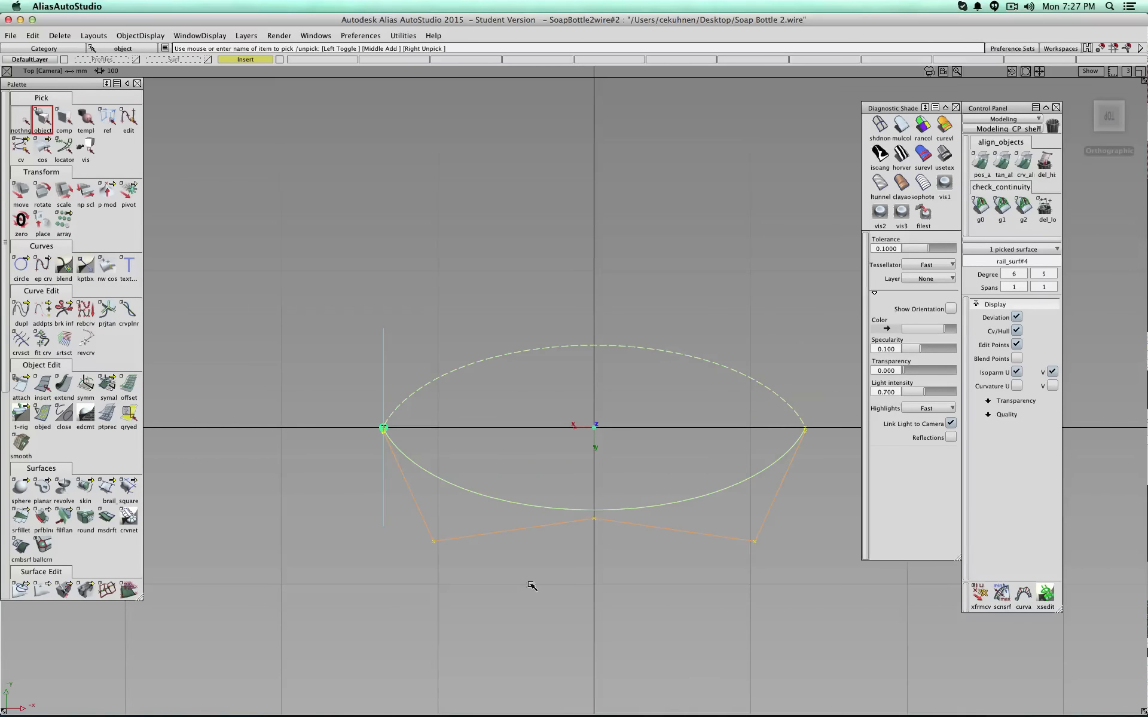
{"action": "mouse_move", "coordinate": [531, 586]}
{"action": "left_mouse_down", "text": "alt+shift"}
{"action": "mouse_move", "coordinate": [457, 546]}
{"action": "mouse_move", "coordinate": [443, 495]}
{"action": "mouse_move", "coordinate": [661, 466]}
{"action": "mouse_move", "coordinate": [428, 371]}
{"action": "left_mouse_up", "text": "alt+shift"}
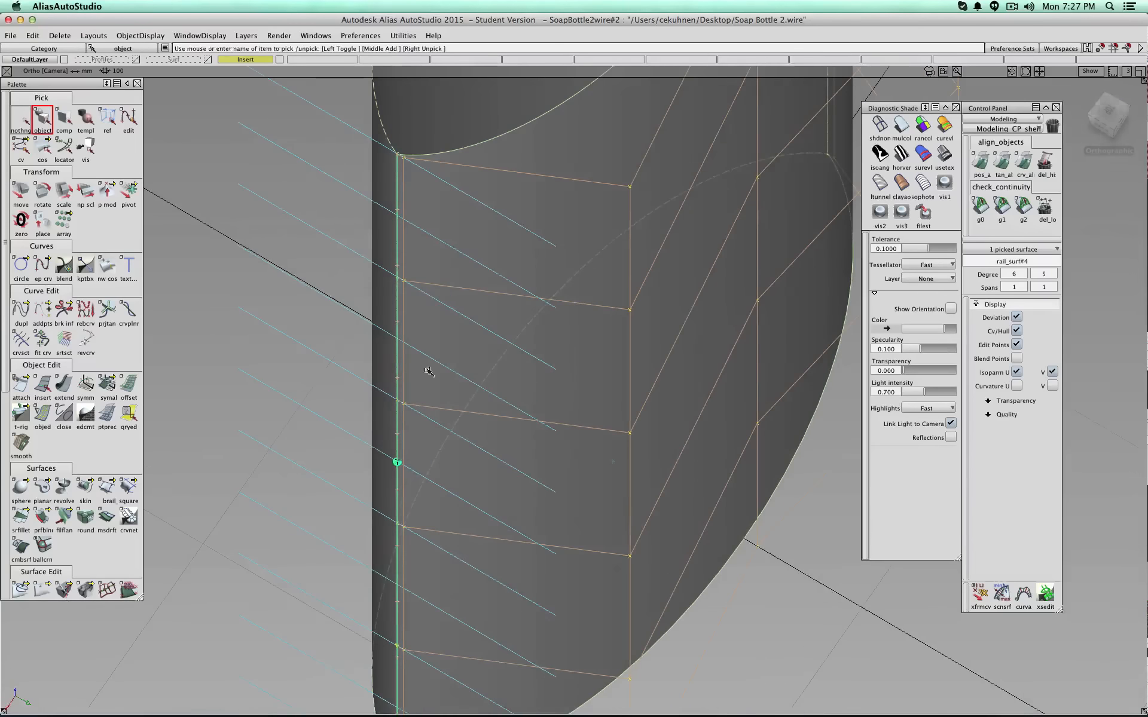
{"action": "scroll", "coordinate": [414, 286], "scroll_direction": "down", "scroll_amount": 1}
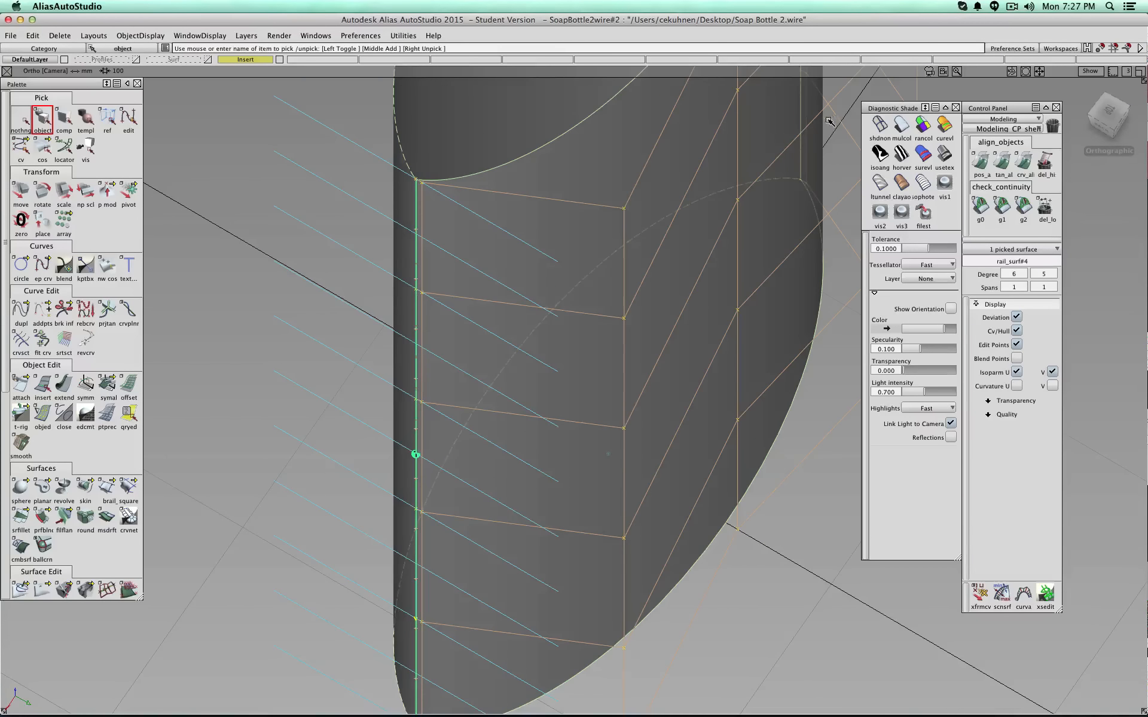
{"action": "left_click", "coordinate": [1108, 111]}
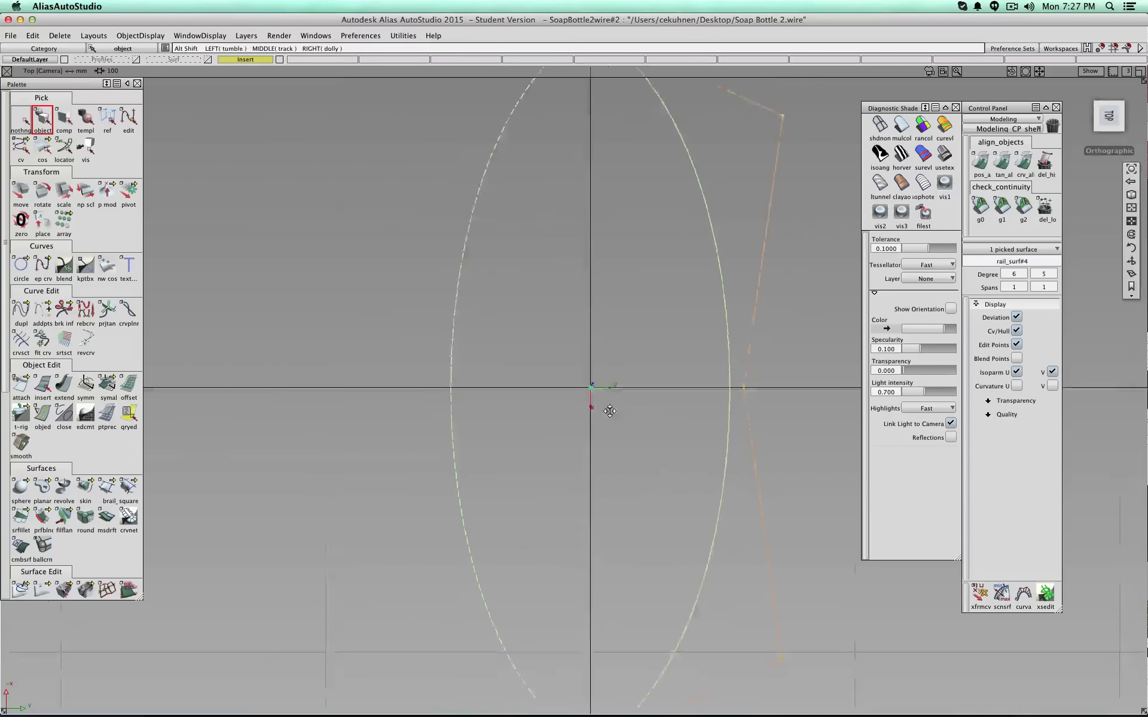
{"action": "middle_click_drag", "start_coordinate": [667, 644], "coordinate": [624, 230], "text": "alt+shift"}
{"action": "scroll", "coordinate": [604, 371], "scroll_direction": "up", "scroll_amount": 8}
{"action": "middle_click_drag", "start_coordinate": [579, 352], "coordinate": [584, 549], "text": "alt+shift"}
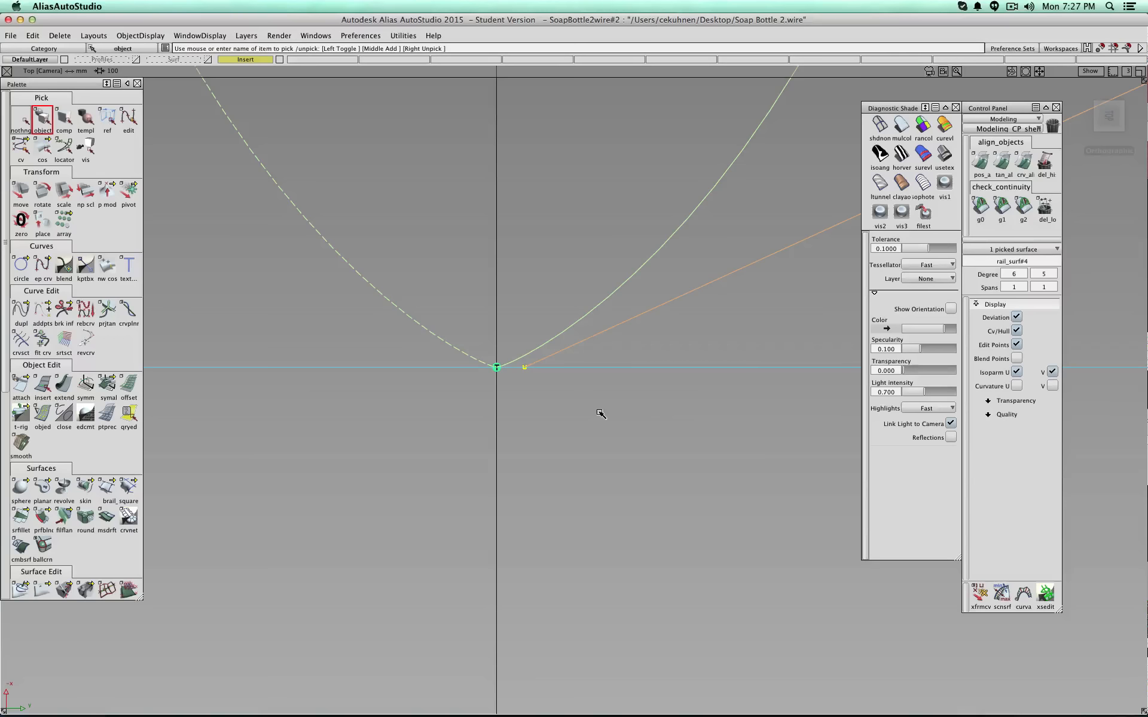
{"action": "left_click_drag", "start_coordinate": [599, 412], "coordinate": [600, 387], "text": "ctrl+shift"}
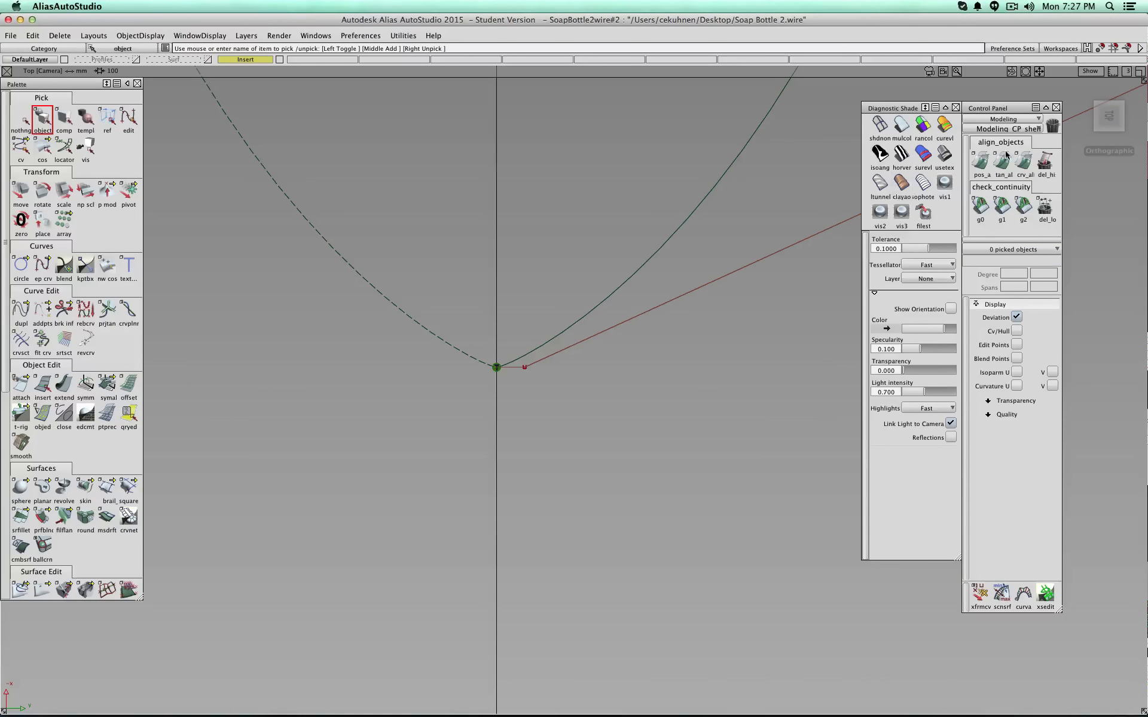
- Select the second-row CVs at both ends of the half-oval inner surface and move them outward from the centre line to round the ends
{"action": "left_click_drag", "start_coordinate": [682, 385], "coordinate": [725, 384], "text": "ctrl+shift"}
{"action": "left_click_drag", "start_coordinate": [599, 426], "coordinate": [512, 330]}
{"action": "scroll", "coordinate": [557, 377], "scroll_direction": "down", "scroll_amount": 3}
{"action": "scroll", "coordinate": [557, 377], "scroll_direction": "down", "scroll_amount": 8}
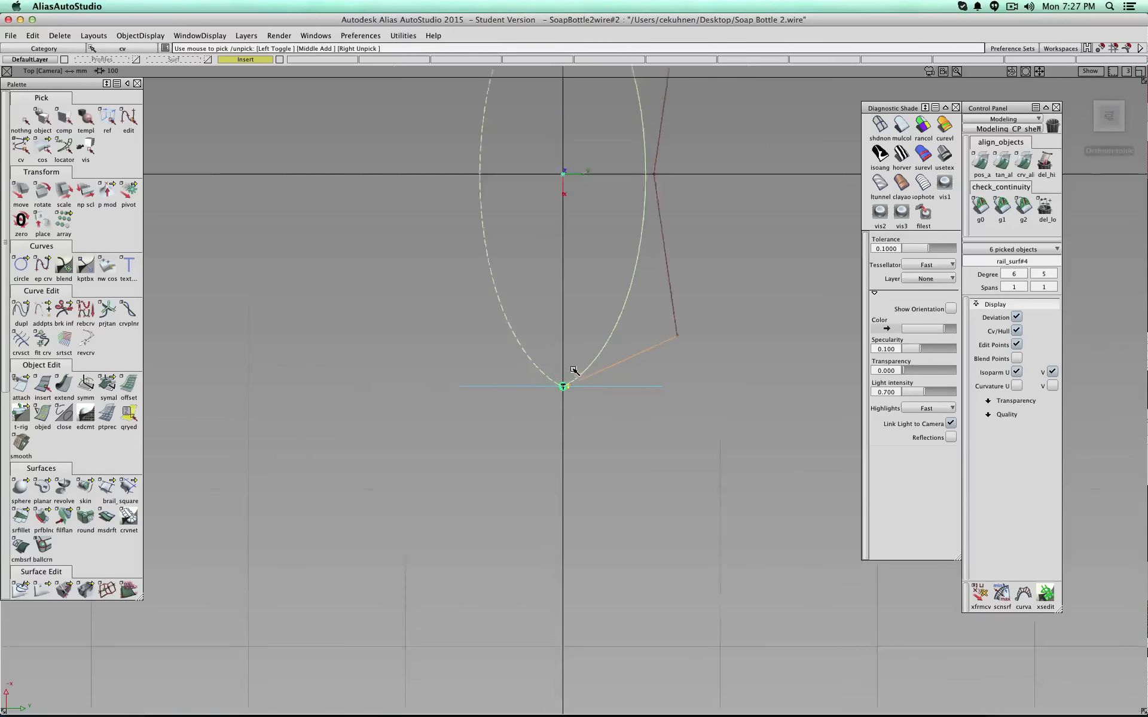
{"action": "middle_click_drag", "start_coordinate": [588, 329], "coordinate": [576, 565], "text": "alt+shift"}
{"action": "scroll", "coordinate": [600, 259], "scroll_direction": "up", "scroll_amount": 4}
{"action": "middle_click_drag", "start_coordinate": [570, 272], "coordinate": [591, 412], "text": "alt+shift"}
{"action": "scroll", "coordinate": [591, 413], "scroll_direction": "up", "scroll_amount": 4}
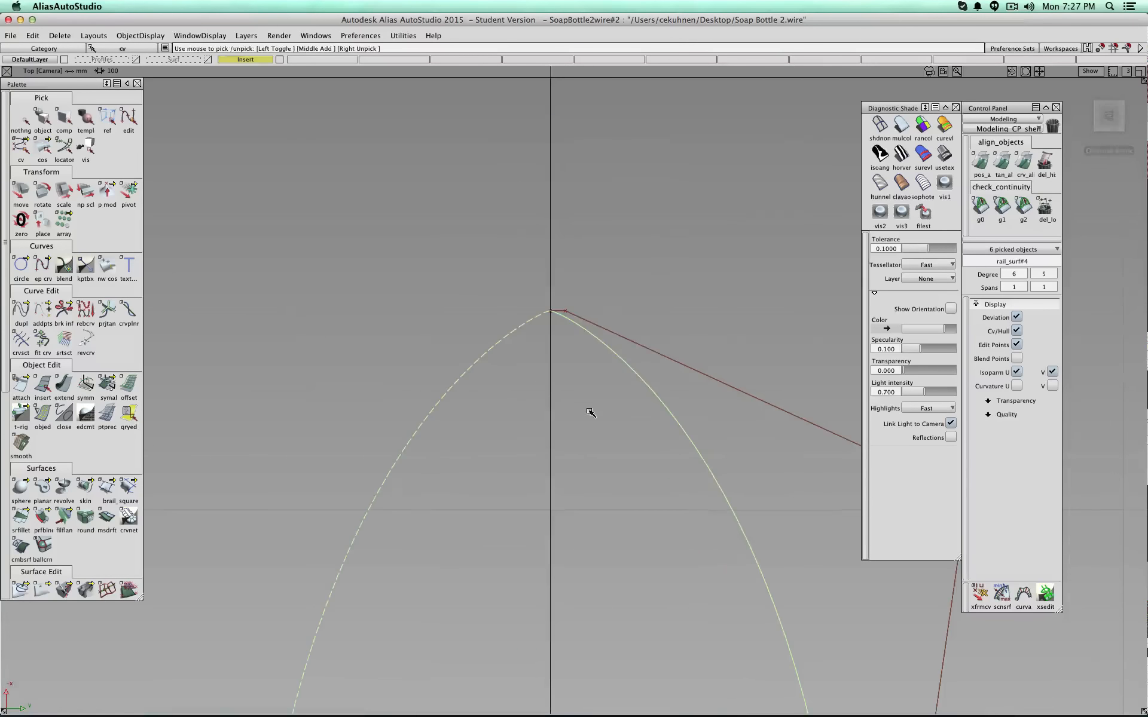
{"action": "left_click_drag", "start_coordinate": [593, 282], "coordinate": [562, 338]}
{"action": "scroll", "coordinate": [583, 348], "scroll_direction": "down", "scroll_amount": 10}
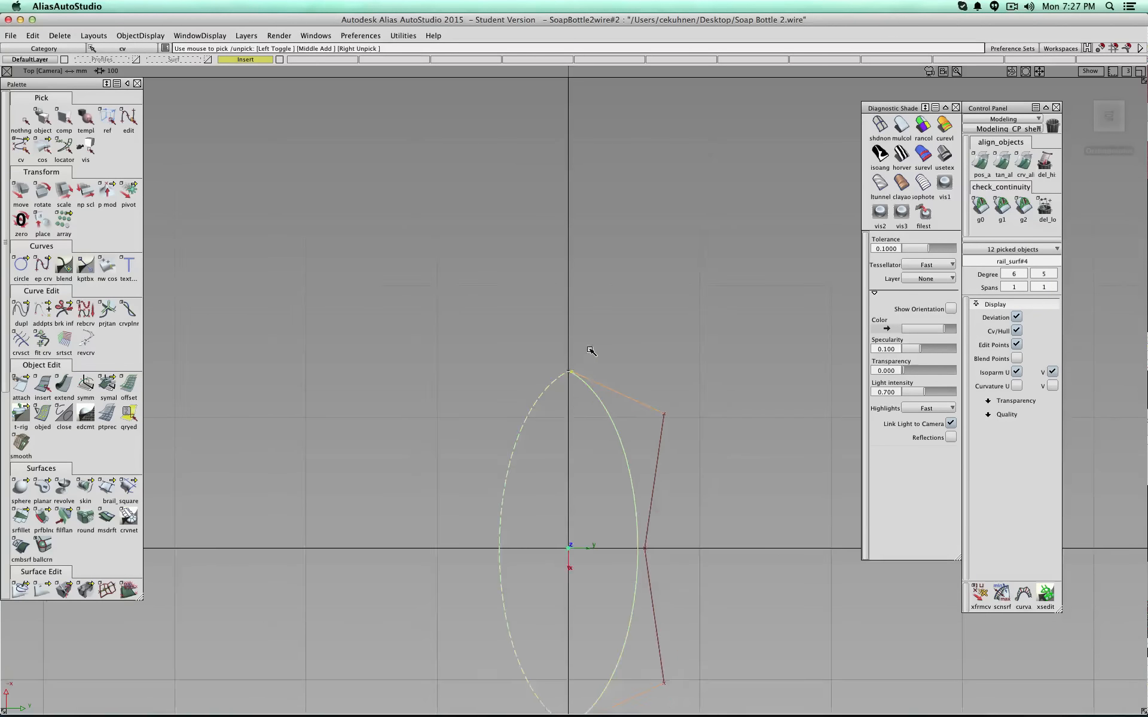
{"action": "middle_click_drag", "start_coordinate": [616, 484], "coordinate": [615, 333], "text": "alt+shift"}
{"action": "scroll", "coordinate": [611, 389], "scroll_direction": "up", "scroll_amount": 6}
{"action": "middle_click_drag", "start_coordinate": [608, 443], "coordinate": [599, 281], "text": "alt+shift"}
{"action": "scroll", "coordinate": [598, 277], "scroll_direction": "up", "scroll_amount": 4}
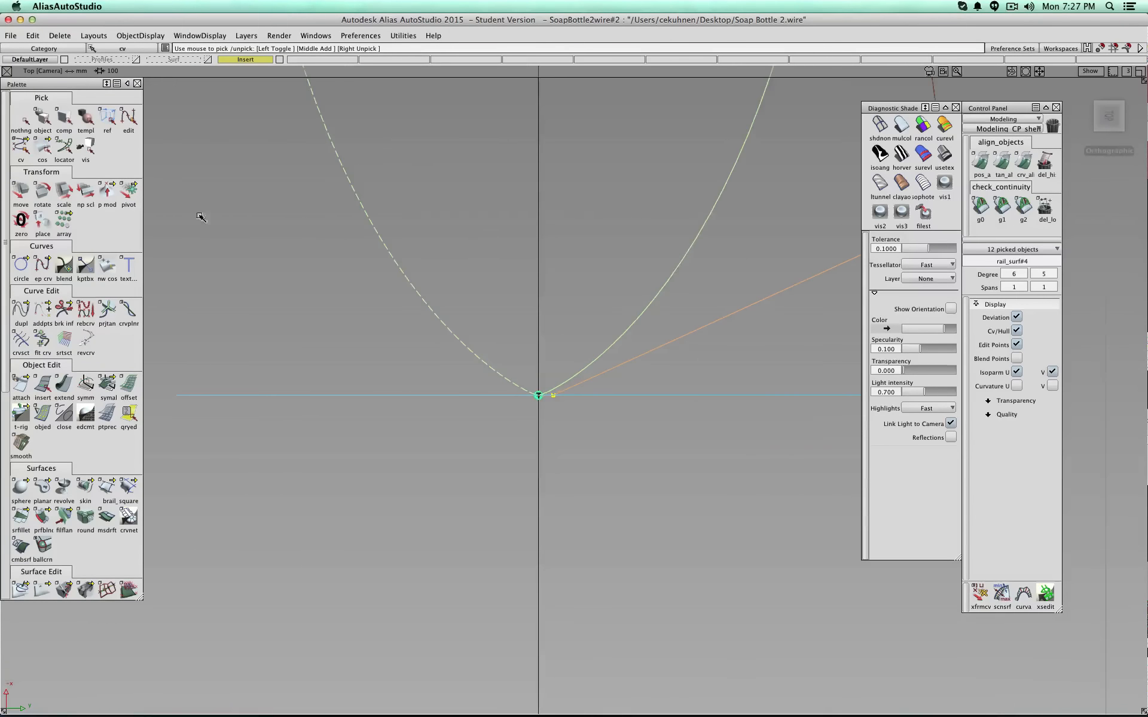
{"action": "left_click", "coordinate": [22, 202]}
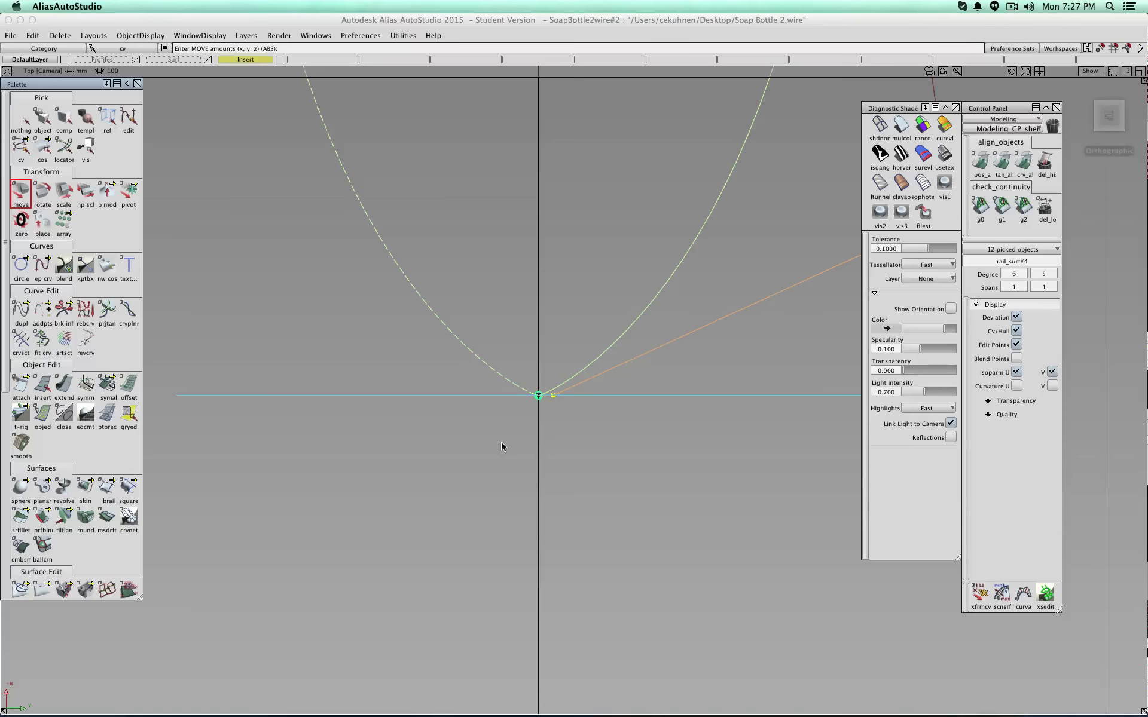
{"action": "middle_click_drag", "start_coordinate": [502, 444], "coordinate": [640, 416]}
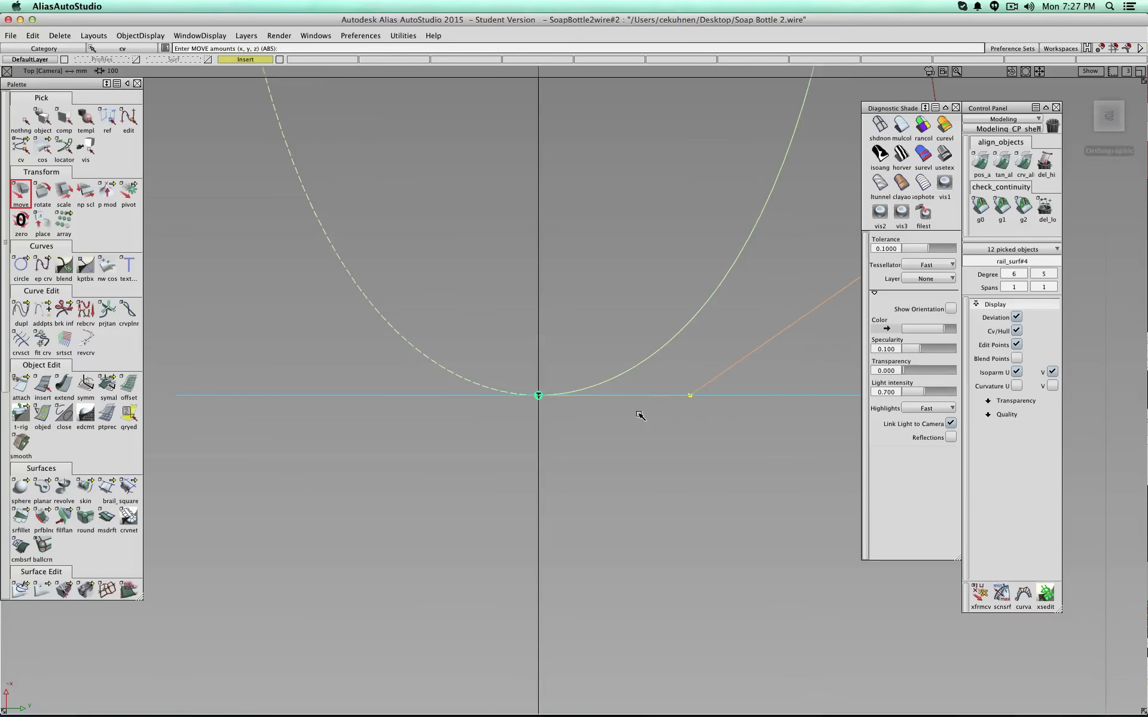
{"action": "mouse_move", "coordinate": [640, 416]}
{"action": "right_mouse_down", "text": "alt+shift"}
{"action": "mouse_move", "coordinate": [604, 374]}
{"action": "mouse_move", "coordinate": [573, 366]}
{"action": "mouse_move", "coordinate": [588, 388]}
{"action": "right_mouse_up", "text": "alt+shift"}
{"action": "left_click", "coordinate": [207, 59]}
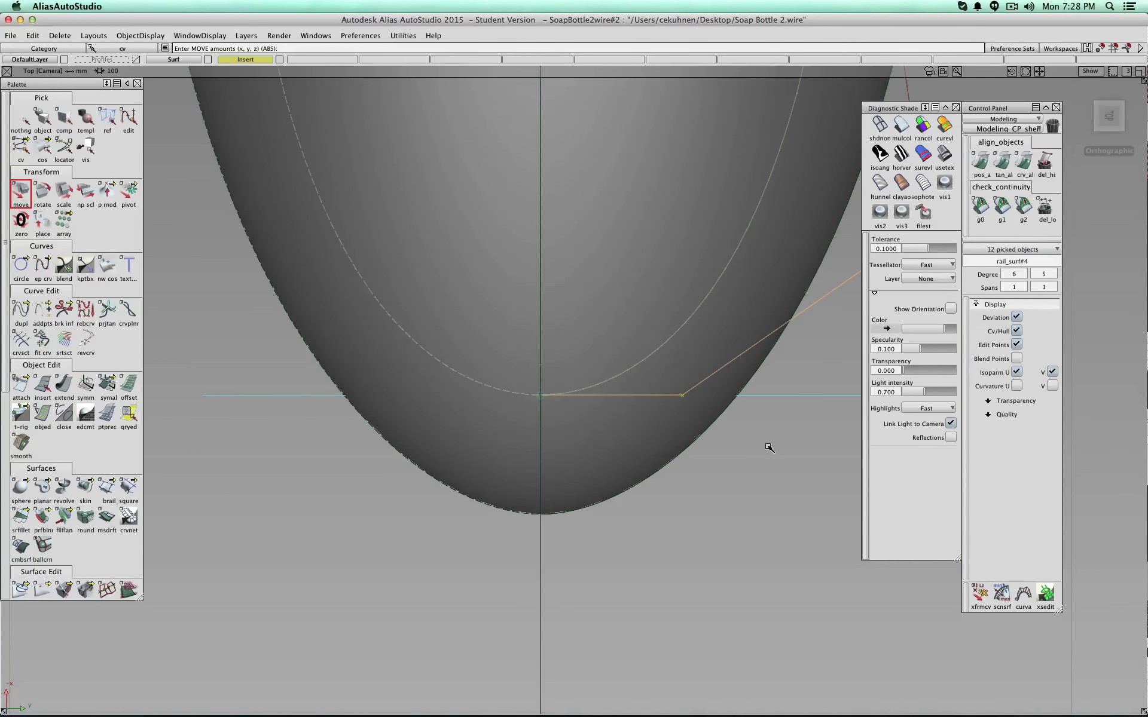
{"action": "mouse_move", "coordinate": [769, 448]}
{"action": "middle_mouse_down"}
{"action": "mouse_move", "coordinate": [758, 448]}
{"action": "mouse_move", "coordinate": [779, 446]}
{"action": "mouse_move", "coordinate": [749, 448]}
{"action": "middle_mouse_up"}
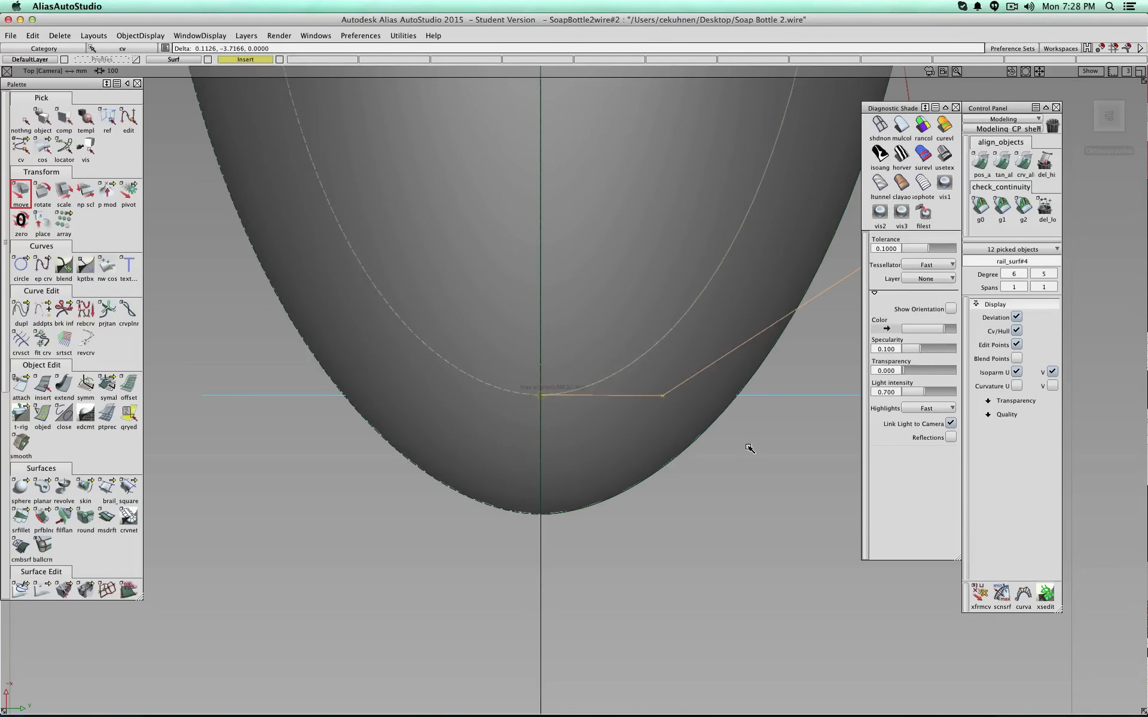
{"action": "left_click_drag", "start_coordinate": [749, 449], "coordinate": [756, 442]}
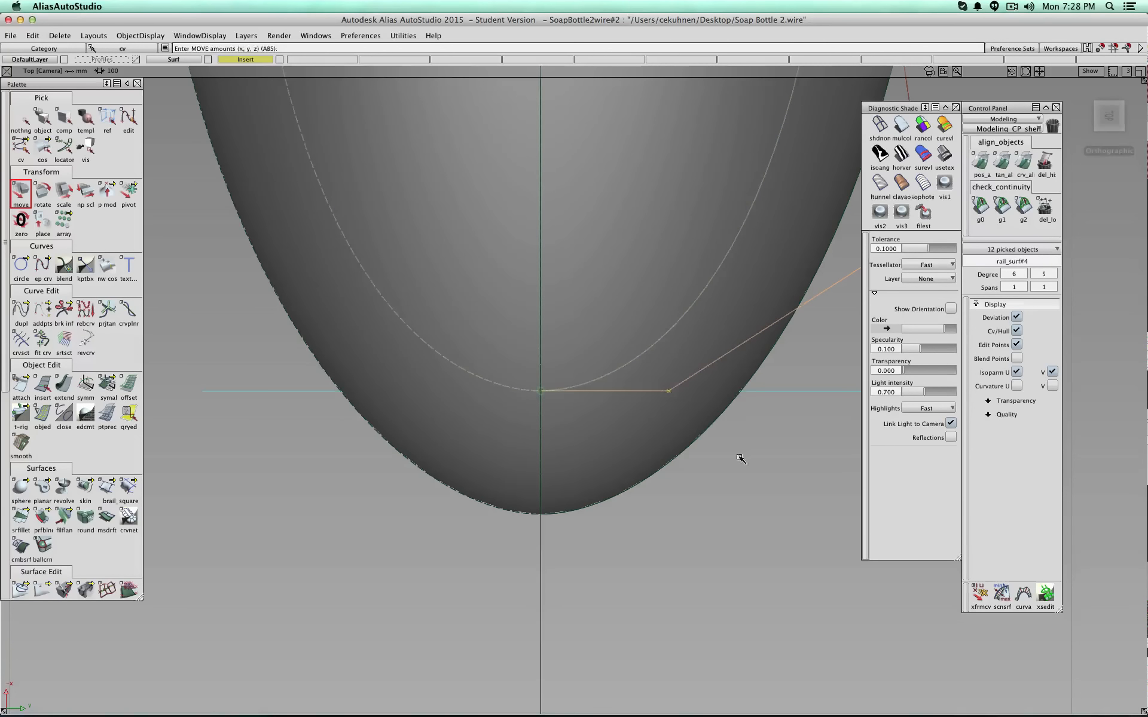
{"action": "key", "text": "ctrl+z"}
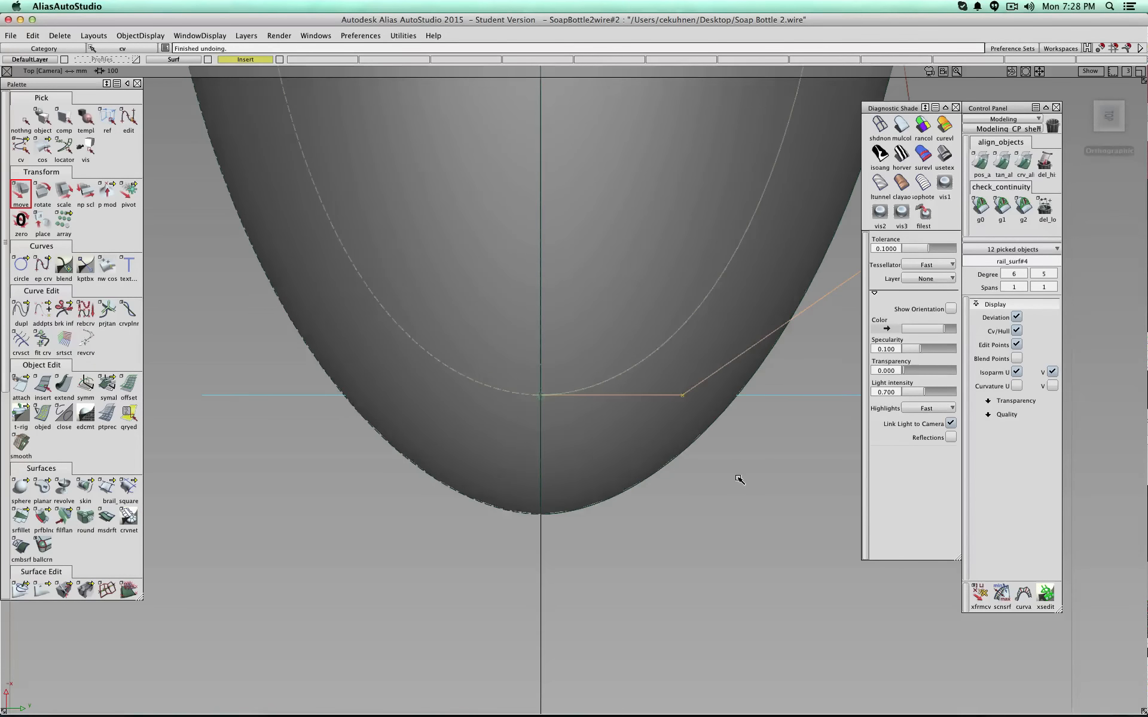
{"action": "right_click_drag", "start_coordinate": [739, 478], "coordinate": [741, 497], "text": "alt+shift"}
{"action": "left_click_drag", "start_coordinate": [741, 497], "coordinate": [526, 413], "text": "alt+shift"}
{"action": "left_click", "coordinate": [208, 62]}
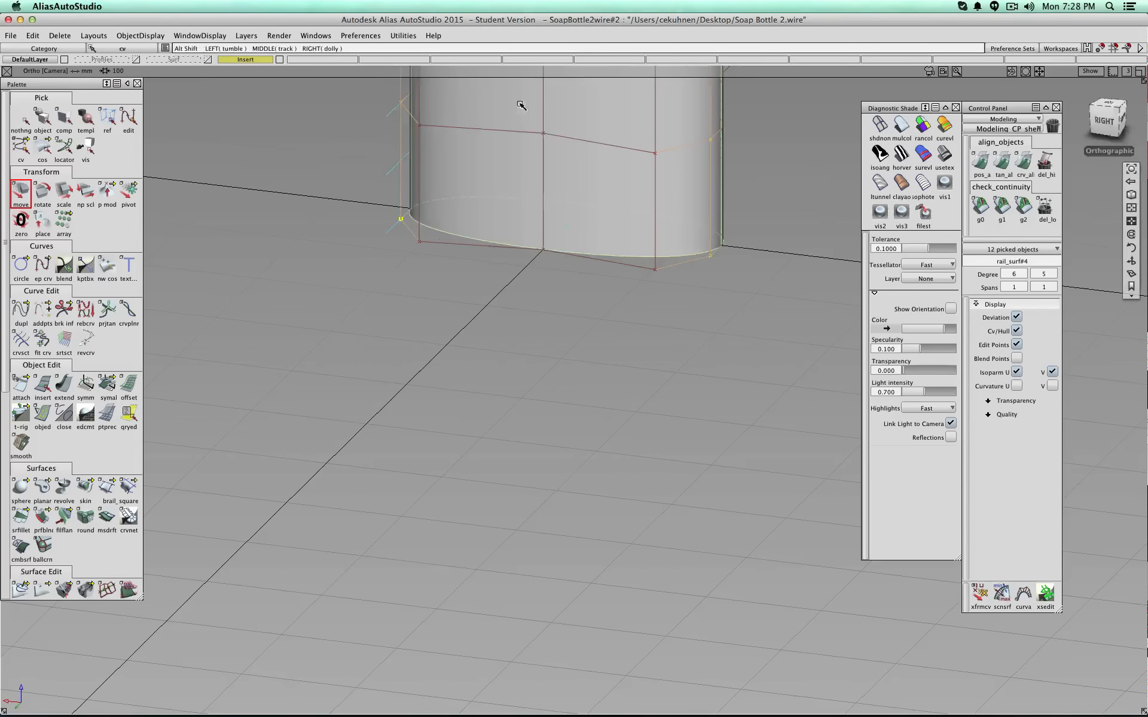
- Align the inner surface's end edge to the symmetry plane, accepting removal of its construction history, and clear the selection
{"action": "left_click_drag", "start_coordinate": [520, 105], "coordinate": [399, 264], "text": "alt+shift"}
{"action": "left_click", "coordinate": [109, 387]}
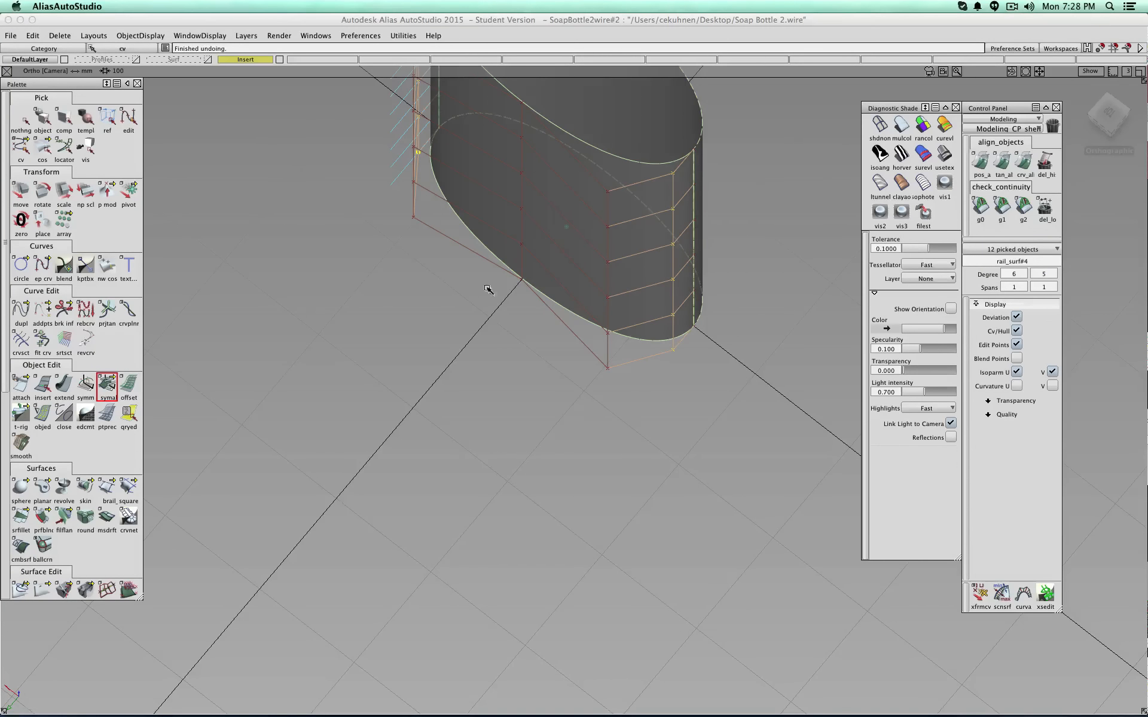
{"action": "left_click", "coordinate": [693, 199]}
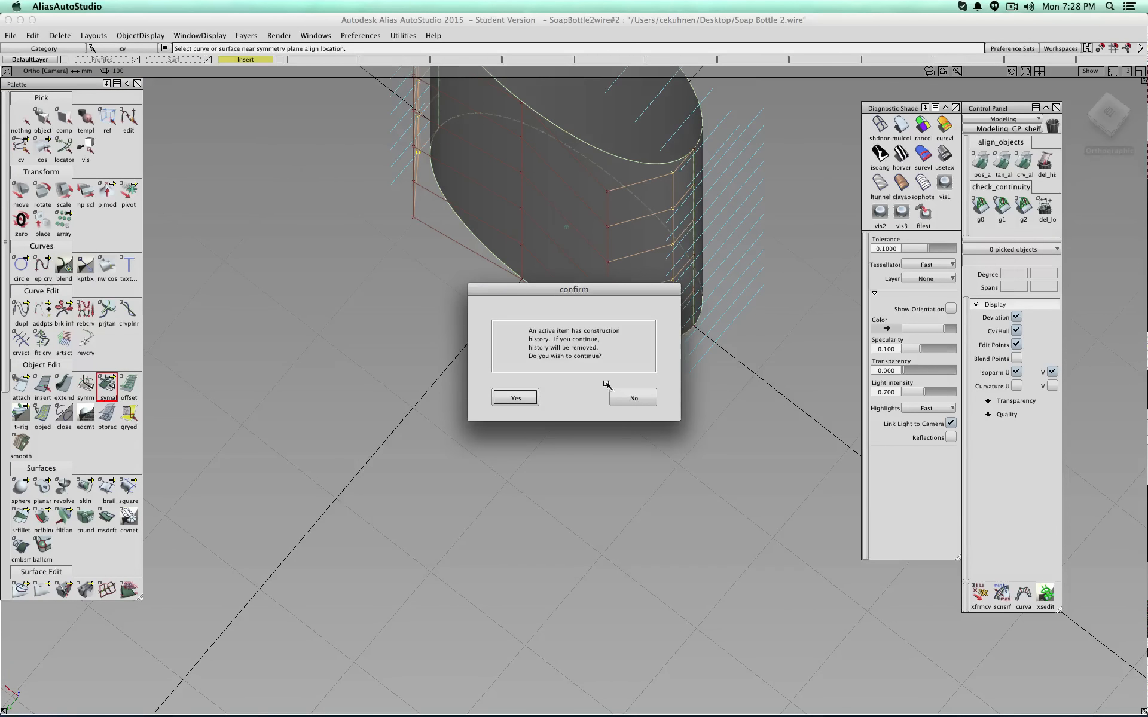
{"action": "left_click", "coordinate": [519, 397]}
{"action": "left_click", "coordinate": [22, 120]}
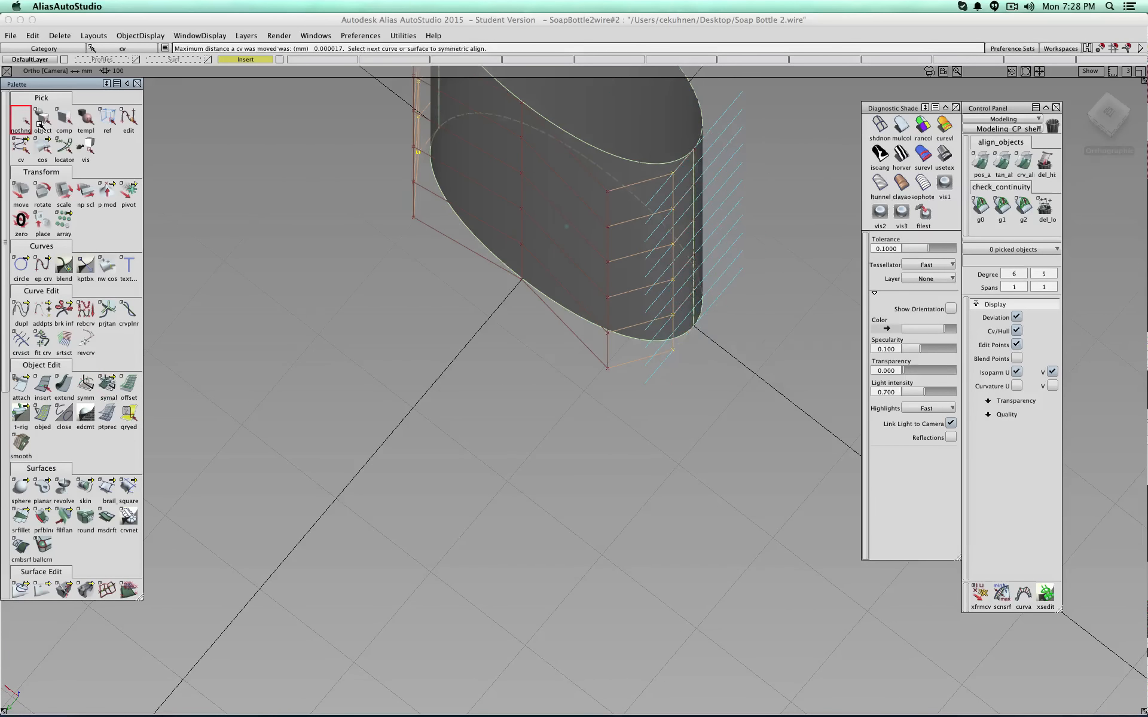
- Select the inner surface, turn off its Cv/Hull display, and clear the selection
{"action": "right_click_drag", "start_coordinate": [436, 405], "coordinate": [748, 336], "text": "alt+shift"}
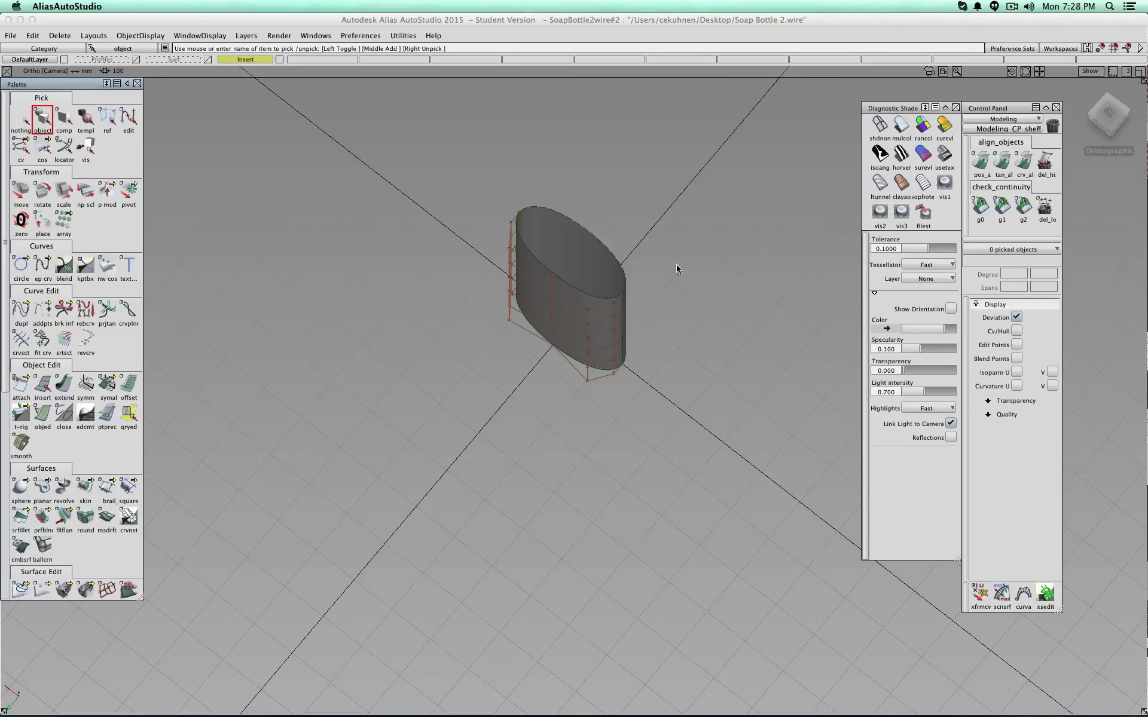
{"action": "left_click", "coordinate": [603, 254]}
{"action": "left_click", "coordinate": [1016, 331]}
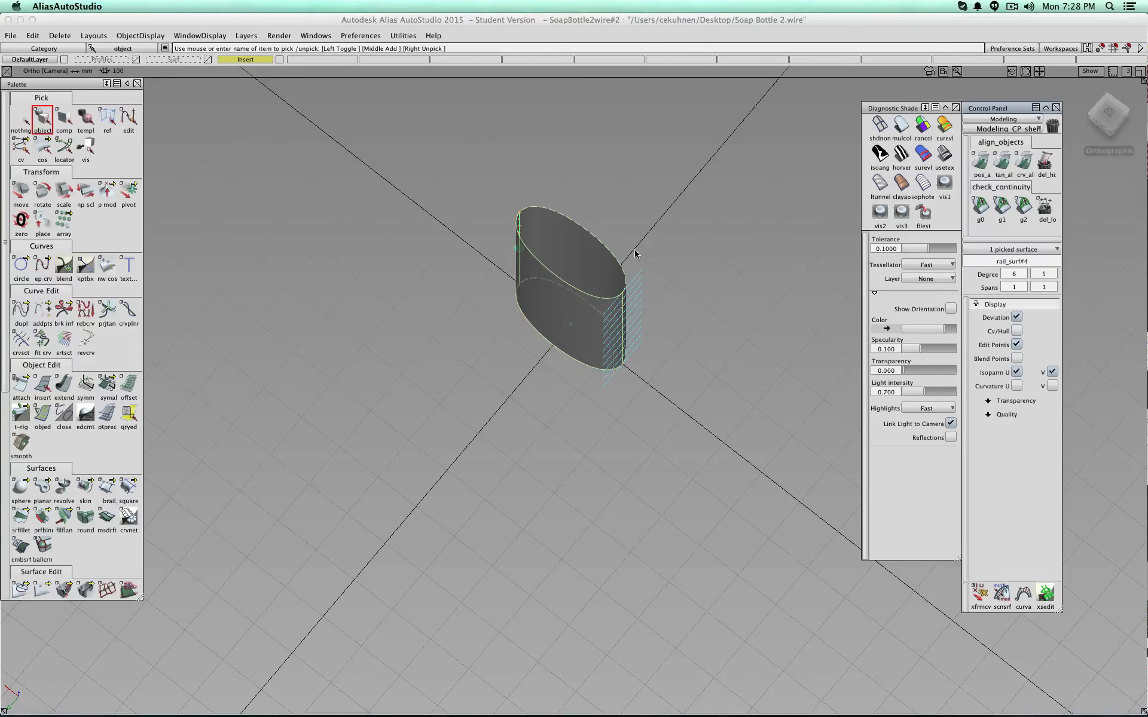
{"action": "left_click", "coordinate": [22, 120]}
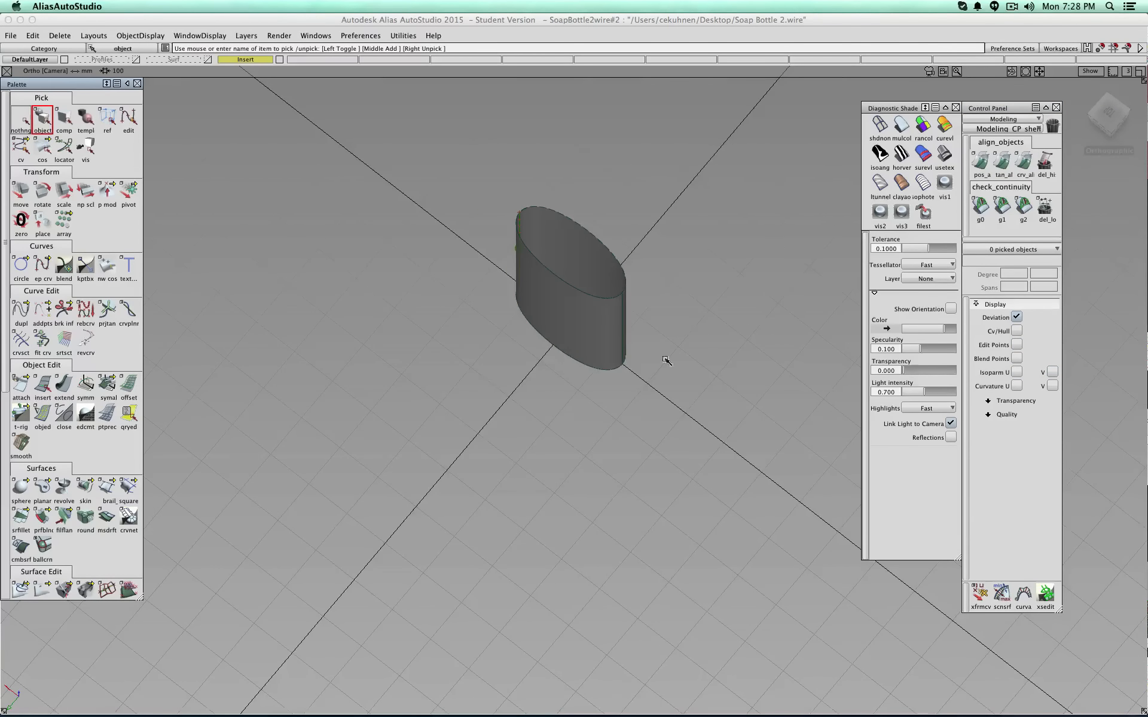
{"action": "left_click_drag", "start_coordinate": [666, 360], "coordinate": [795, 257], "text": "alt+shift"}
{"action": "left_click", "coordinate": [1107, 124]}
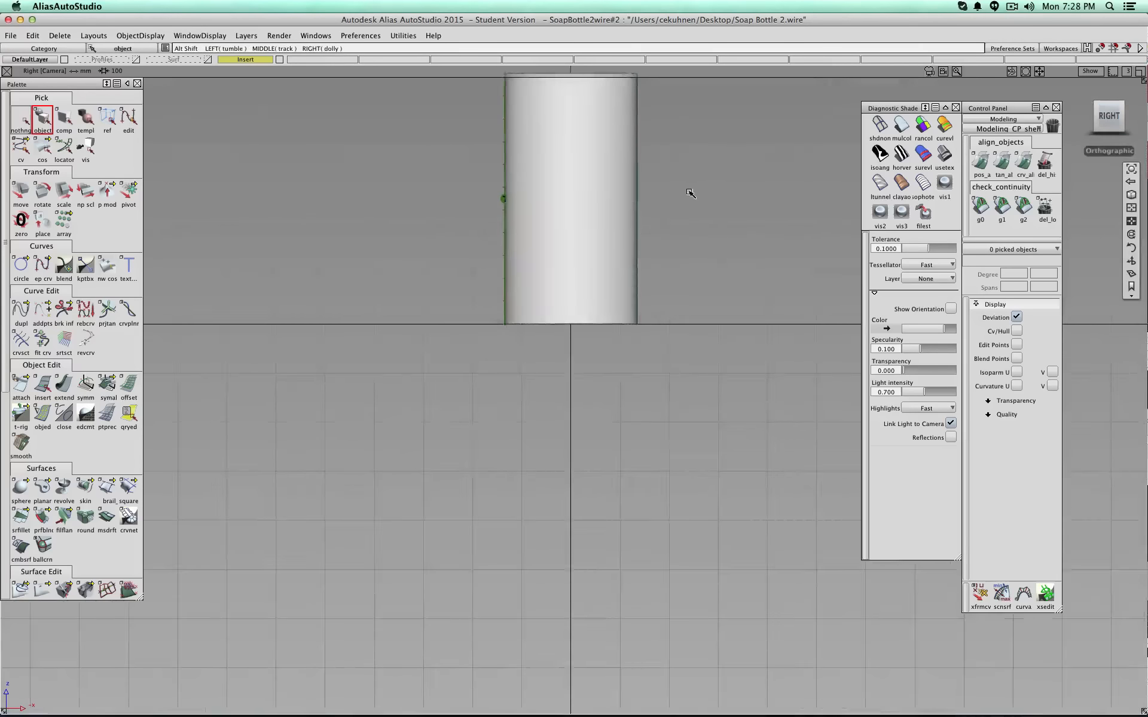
{"action": "middle_click_drag", "start_coordinate": [691, 193], "coordinate": [641, 334], "text": "alt+shift"}
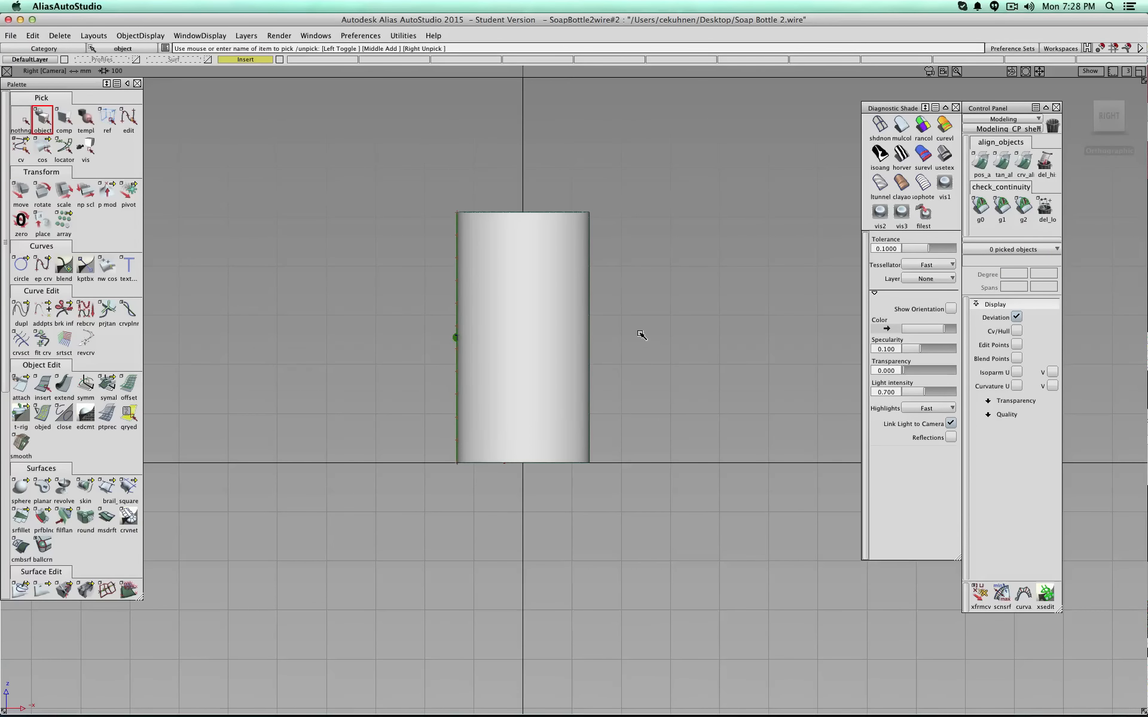
{"action": "key", "text": "alt+shift"}
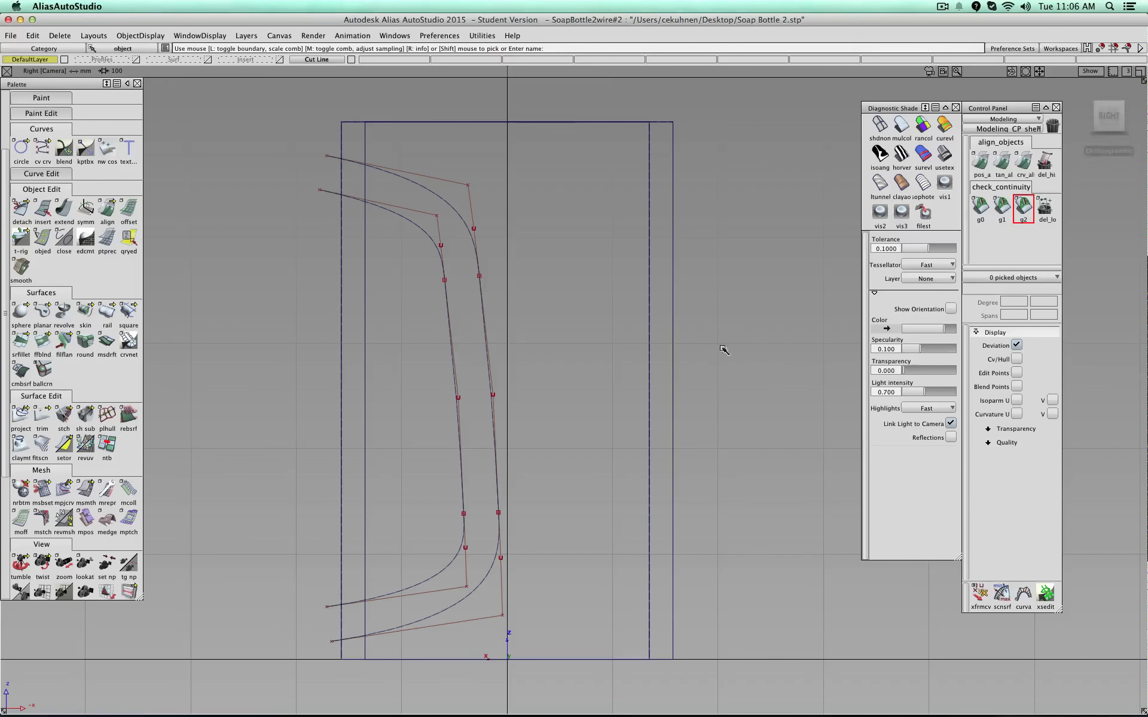
- Show the Profiles layer, hide the Cut Line layer, and examine how the handle curves sit relative to the bottle profiles
{"action": "left_click_drag", "start_coordinate": [725, 351], "coordinate": [418, 334], "text": "alt+shift"}
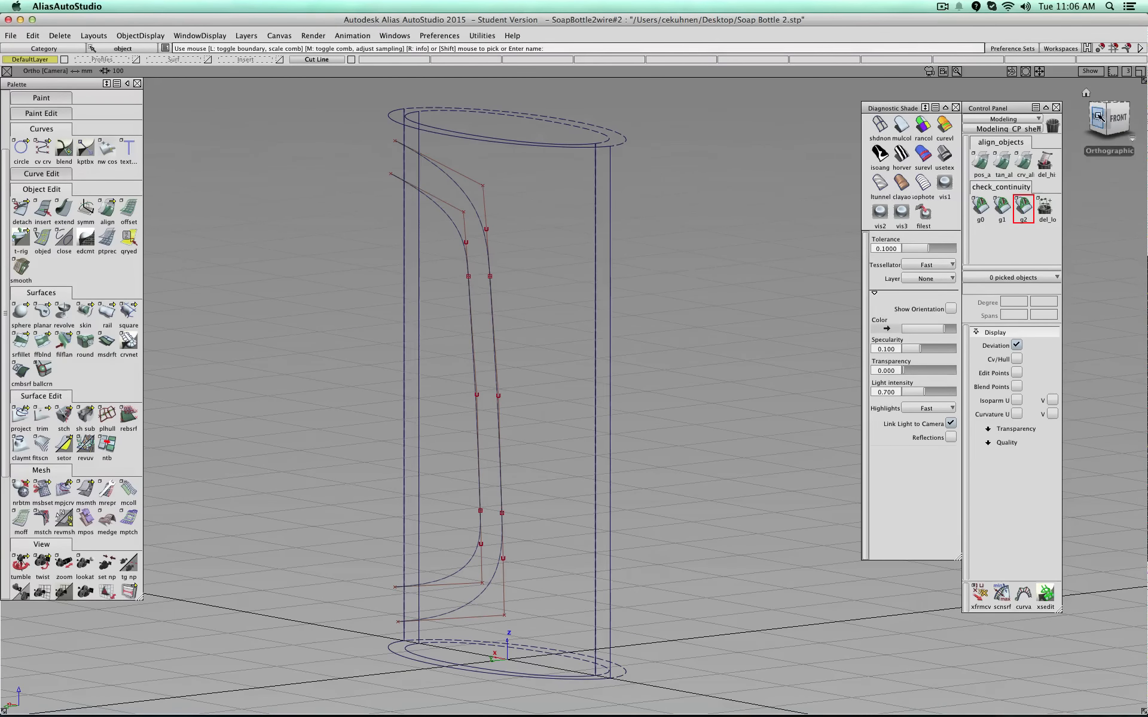
{"action": "left_click", "coordinate": [1097, 120]}
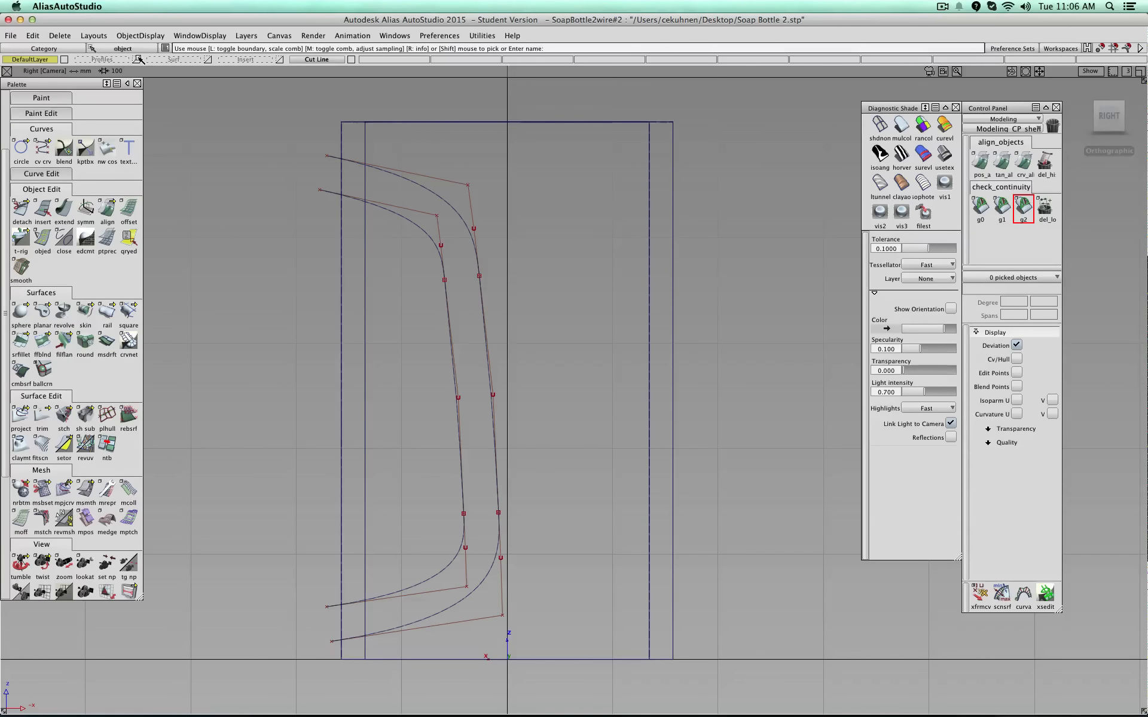
{"action": "left_click", "coordinate": [137, 60]}
{"action": "left_click", "coordinate": [351, 59]}
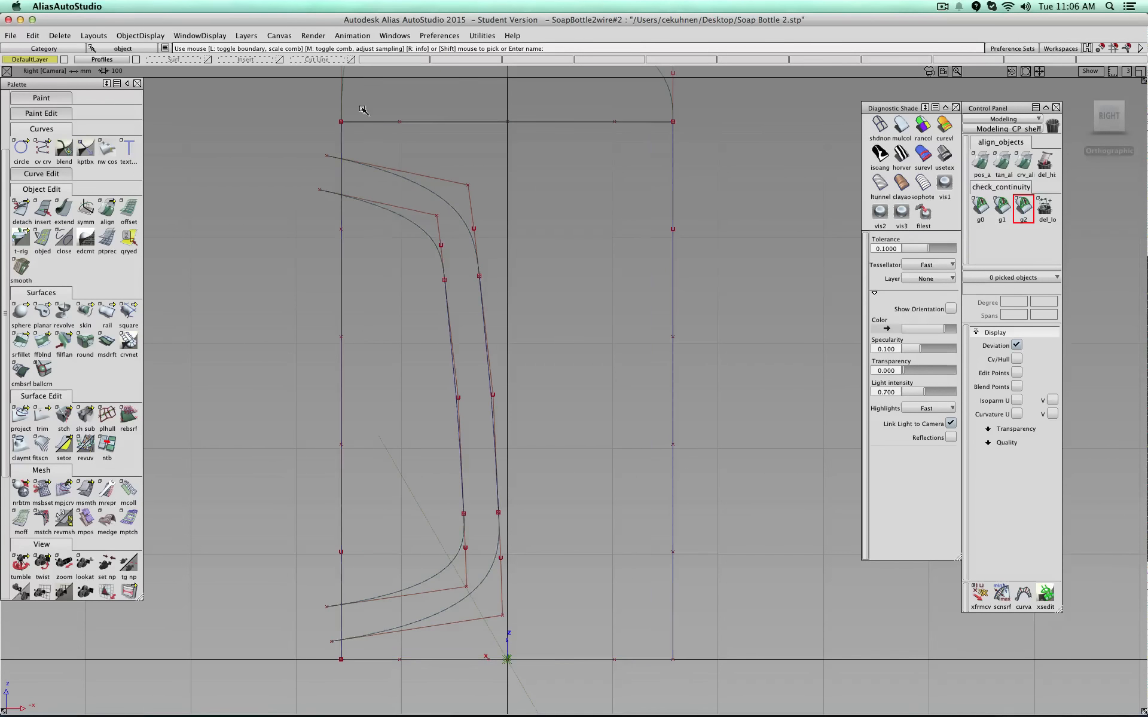
{"action": "left_click_drag", "start_coordinate": [496, 178], "coordinate": [343, 226], "text": "alt+shift"}
{"action": "right_click_drag", "start_coordinate": [343, 226], "coordinate": [556, 309], "text": "alt+shift"}
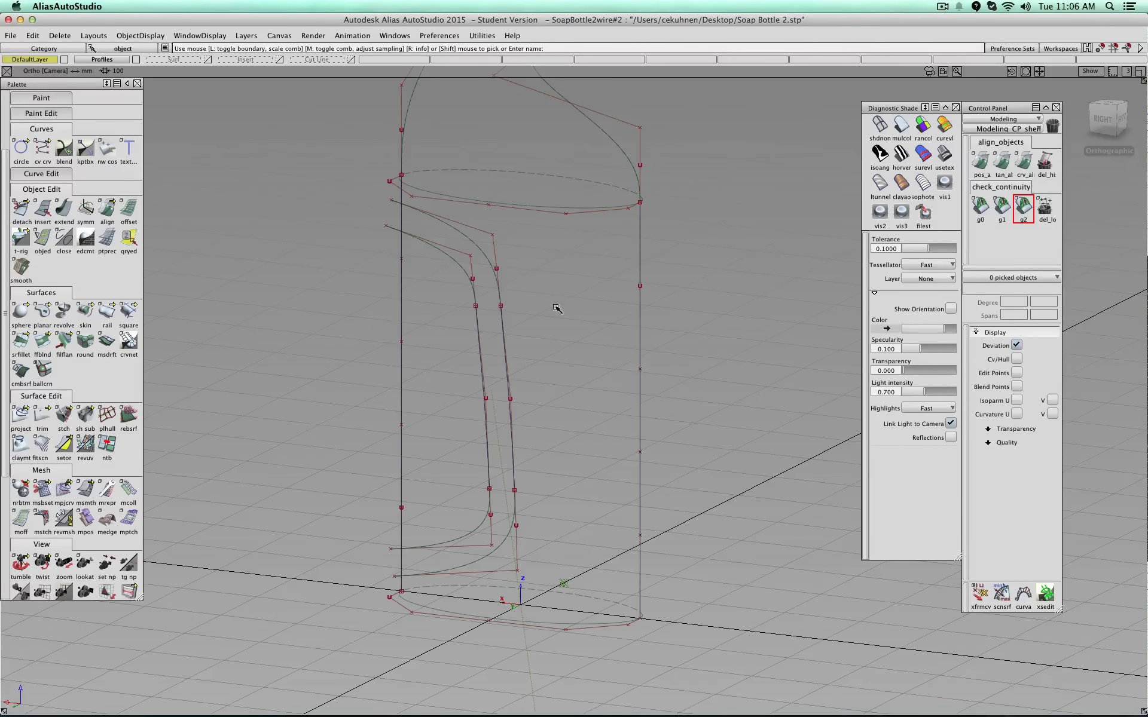
{"action": "left_click_drag", "start_coordinate": [556, 309], "coordinate": [514, 281], "text": "alt+shift"}
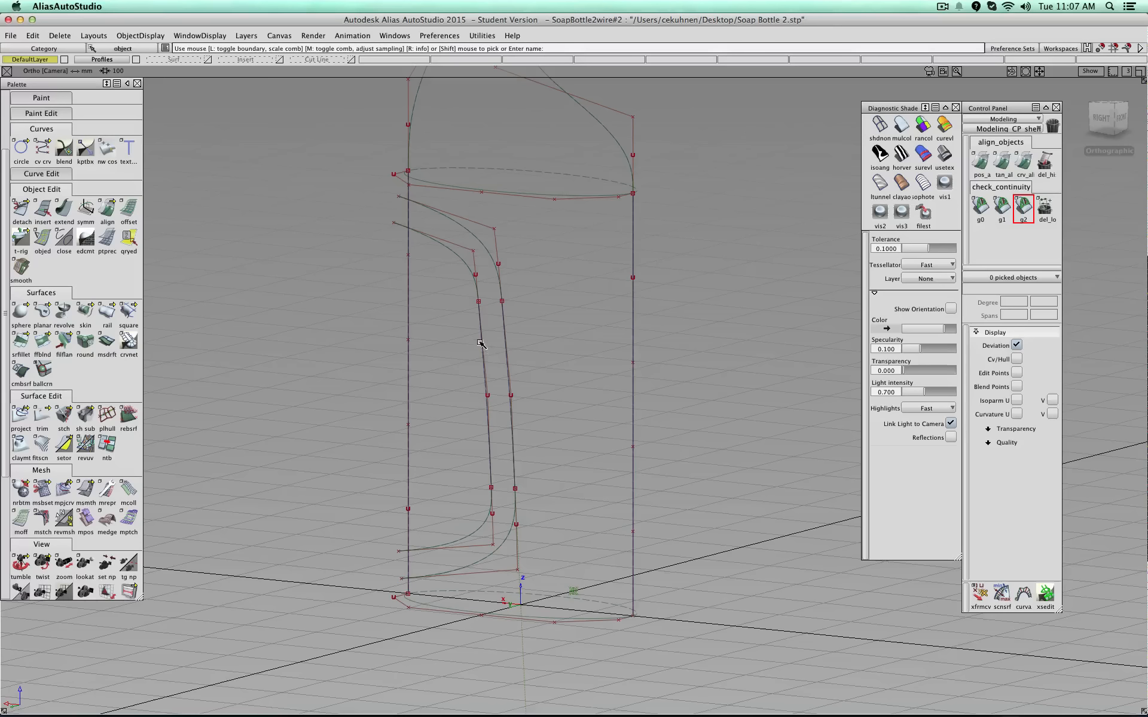
- Examine the degree of the middle segments and of the upper bend curves in both handle outlines
{"action": "left_click_drag", "start_coordinate": [237, 269], "coordinate": [210, 266], "text": "ctrl+shift"}
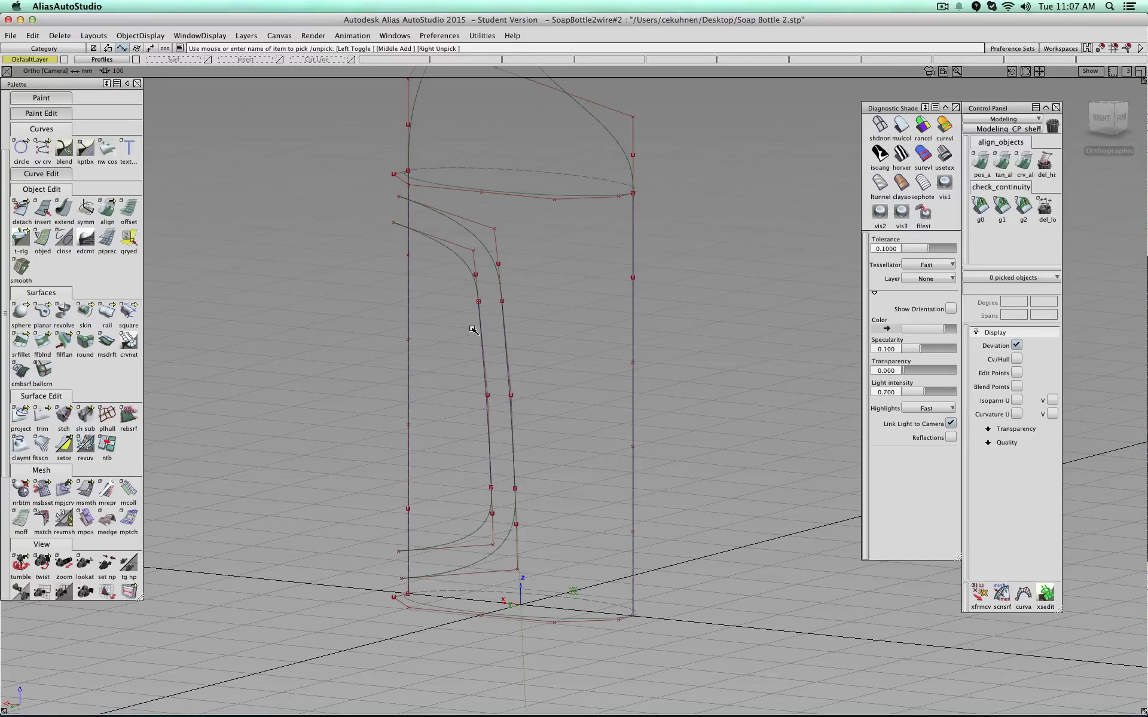
{"action": "left_click", "coordinate": [482, 330]}
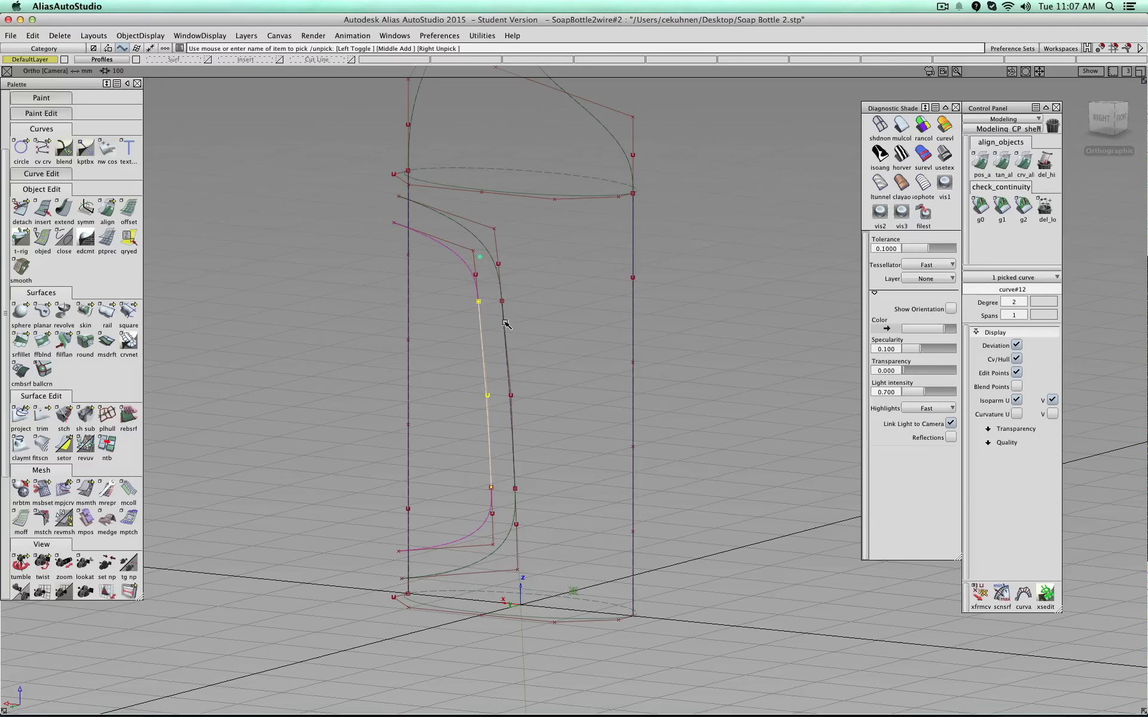
{"action": "left_click", "coordinate": [504, 323]}
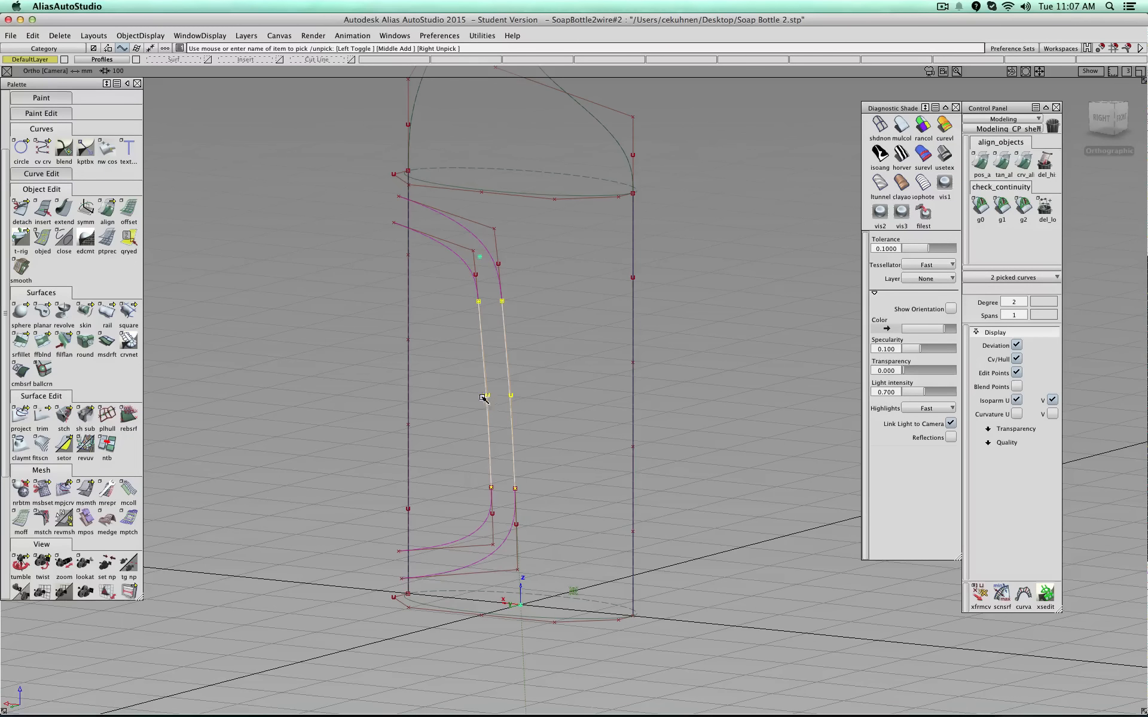
{"action": "left_click", "coordinate": [1102, 118]}
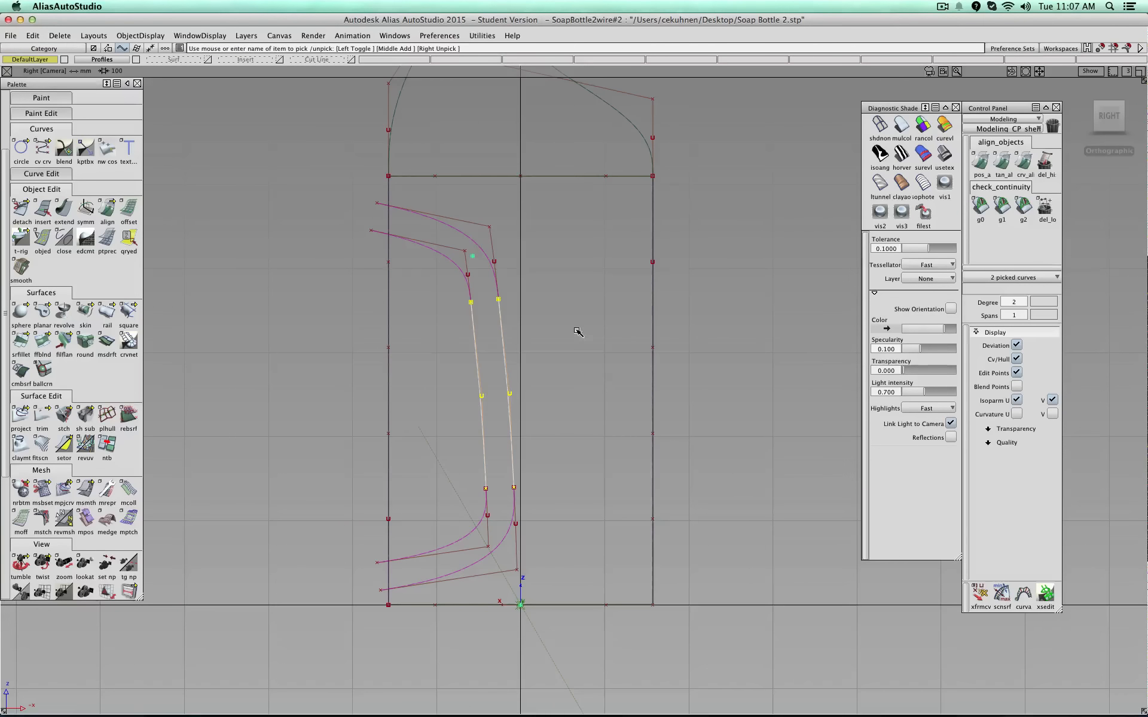
{"action": "left_click_drag", "start_coordinate": [576, 330], "coordinate": [535, 321], "text": "ctrl+shift"}
{"action": "left_click", "coordinate": [462, 269]}
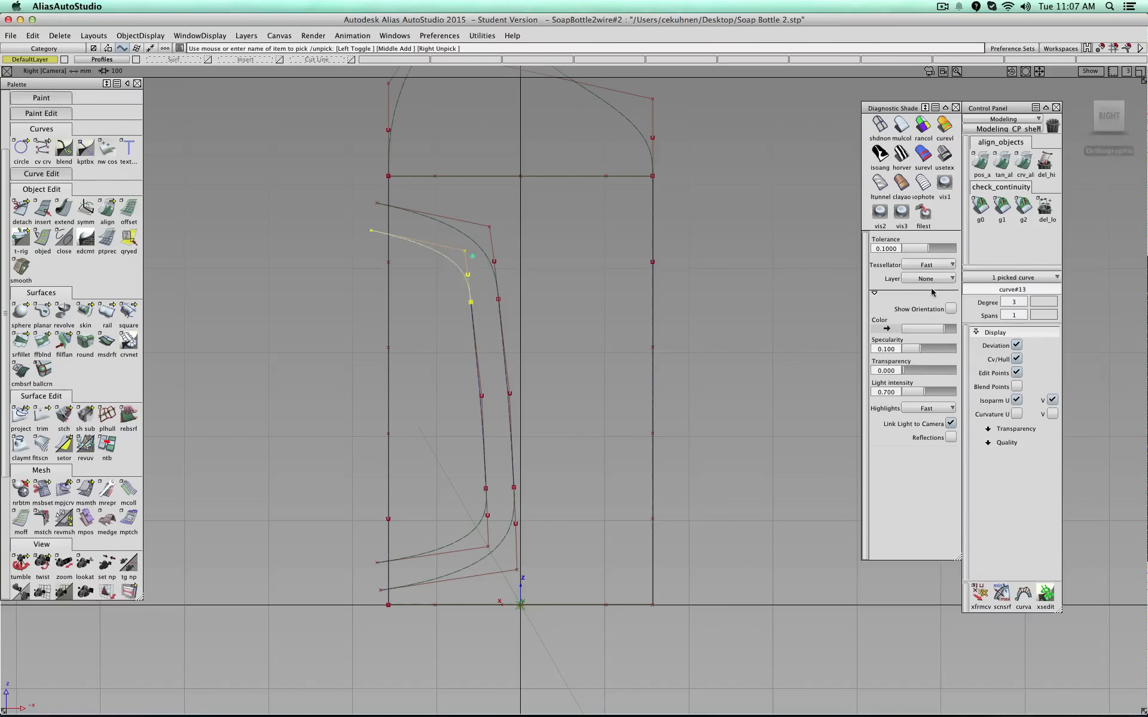
{"action": "left_click", "coordinate": [471, 235]}
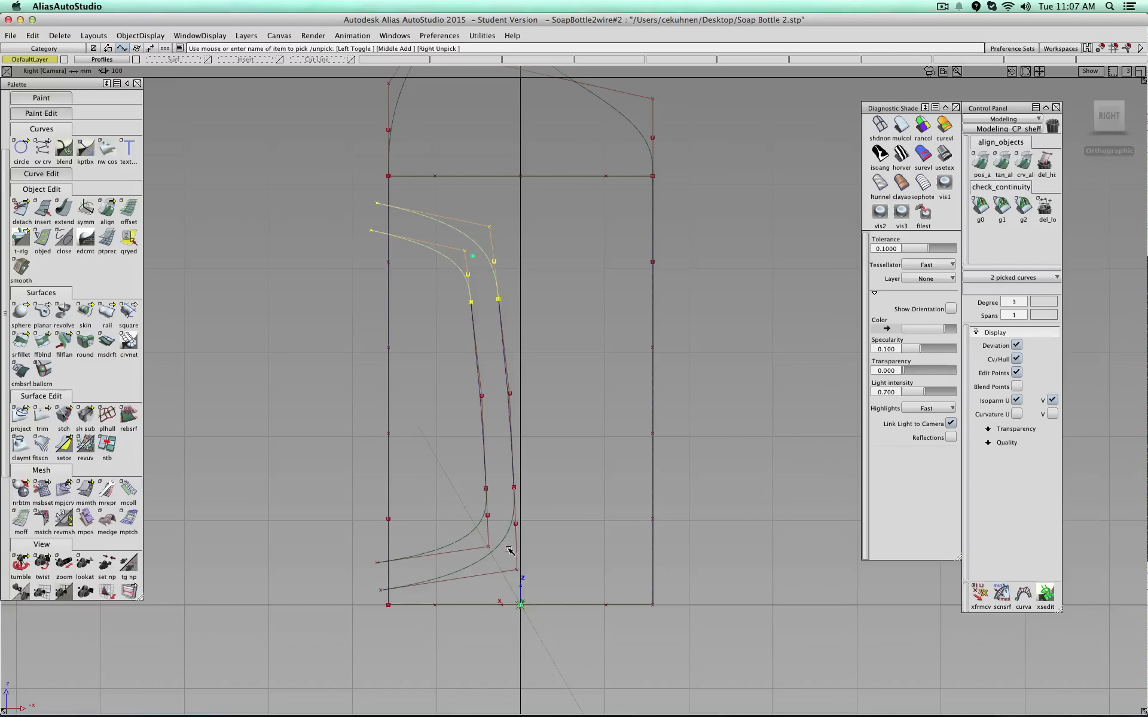
{"action": "left_click_drag", "start_coordinate": [542, 318], "coordinate": [543, 300], "text": "ctrl+shift"}
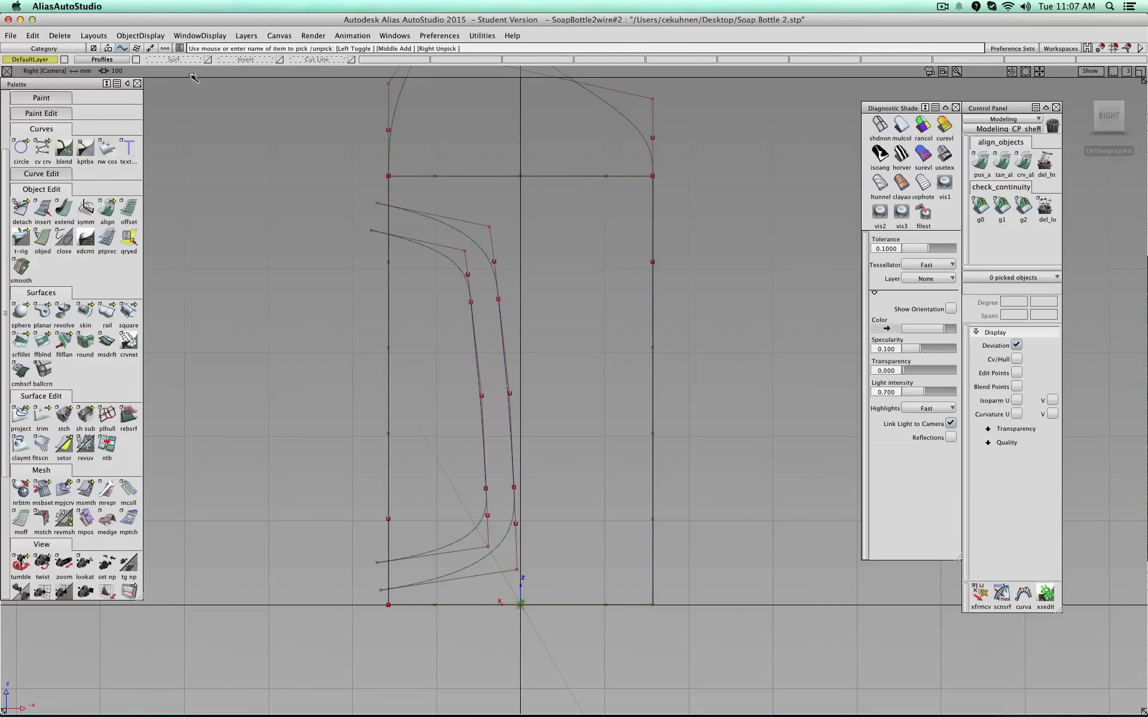
- Hide the Profiles layer and show the Cut Line layer
{"action": "left_click", "coordinate": [136, 59]}
{"action": "left_click", "coordinate": [352, 59]}
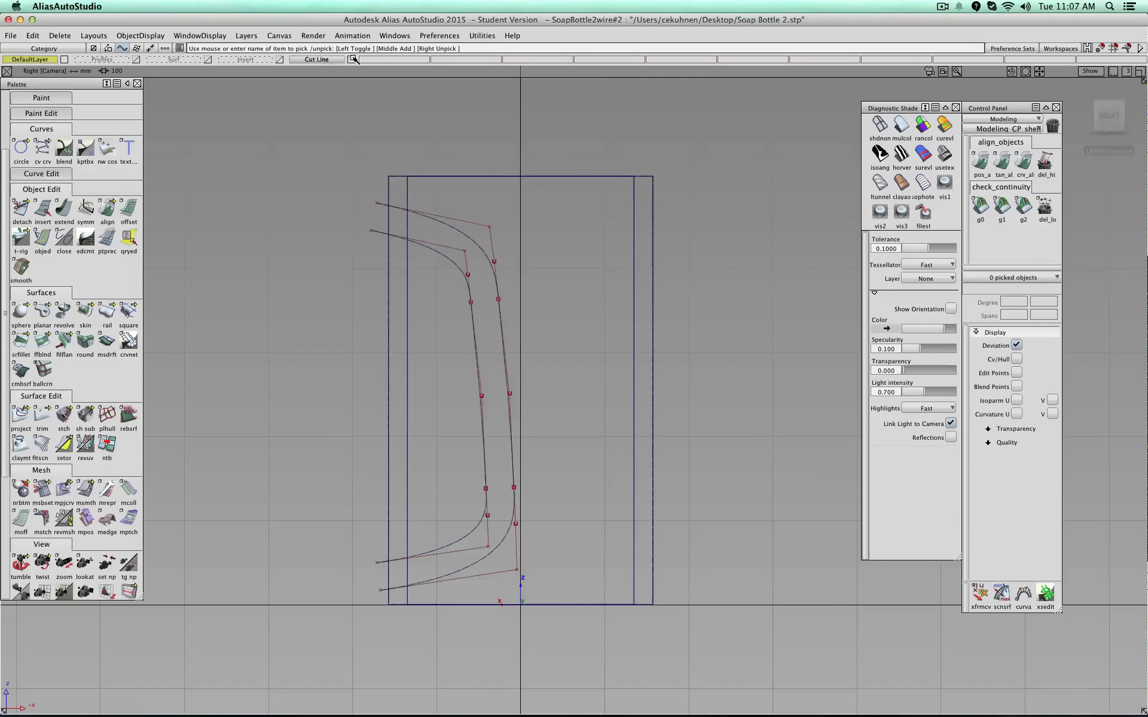
- Move the six curves of both handle outlines along positive Y until they sit outside the bottle surfaces, and clear the selection
{"action": "left_click_drag", "start_coordinate": [561, 350], "coordinate": [419, 383], "text": "alt+shift"}
{"action": "left_click_drag", "start_coordinate": [525, 280], "coordinate": [457, 331]}
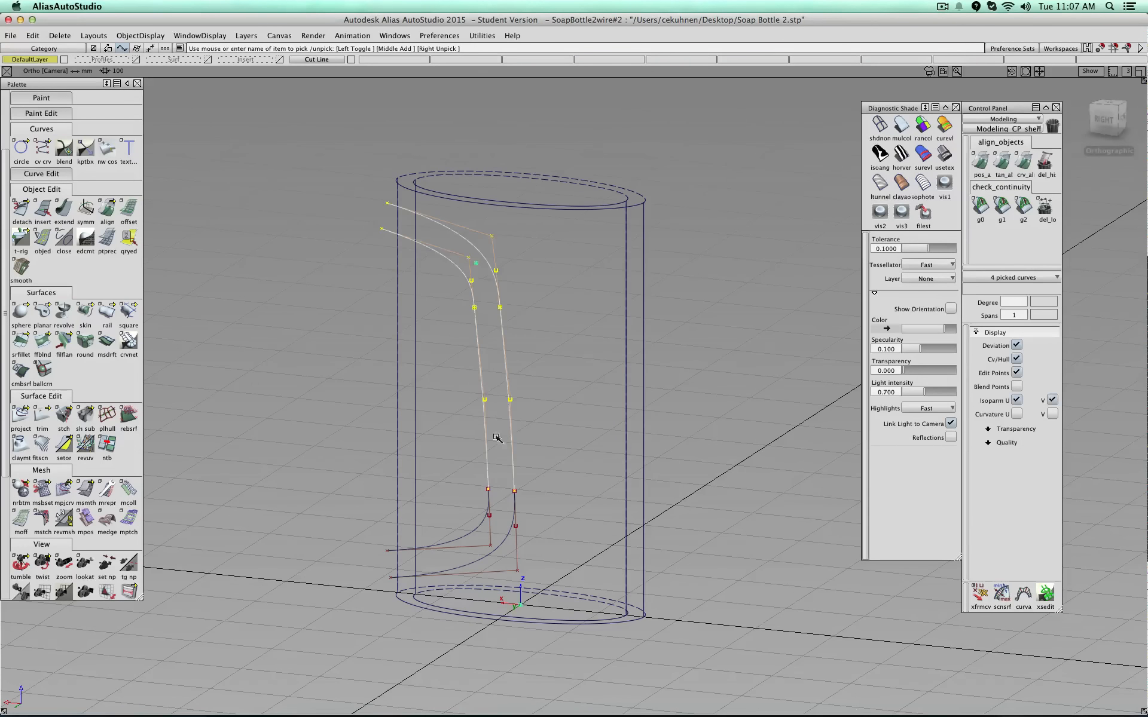
{"action": "left_click_drag", "start_coordinate": [543, 470], "coordinate": [464, 506]}
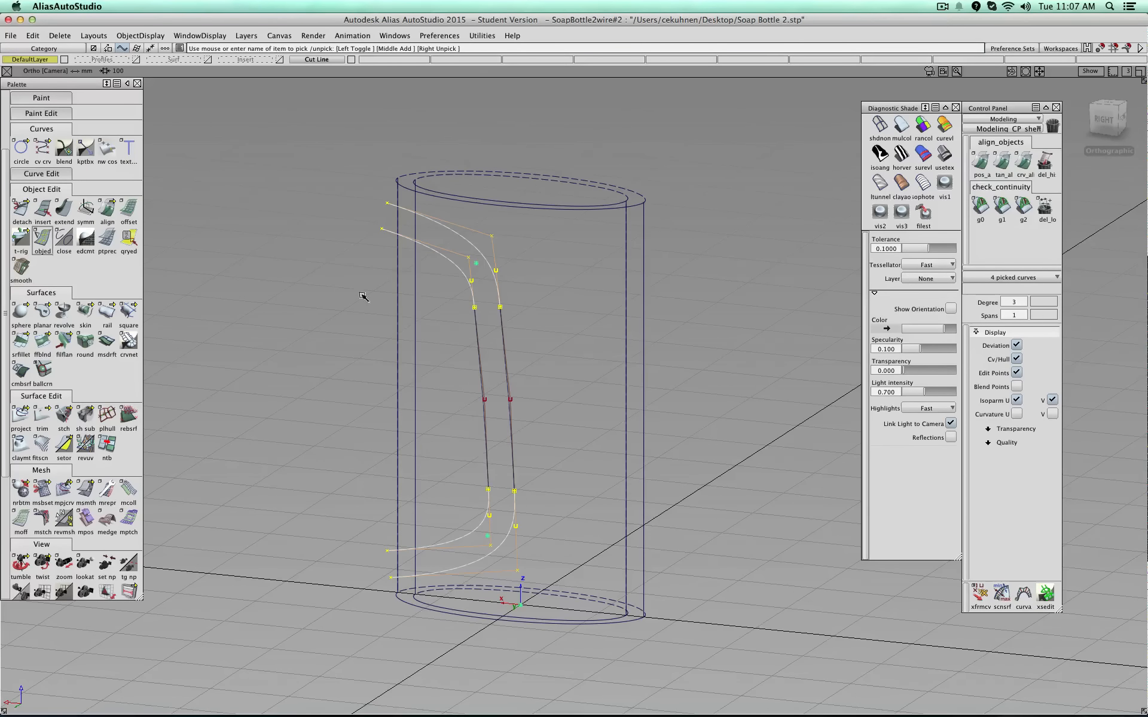
{"action": "left_click_drag", "start_coordinate": [546, 382], "coordinate": [452, 417]}
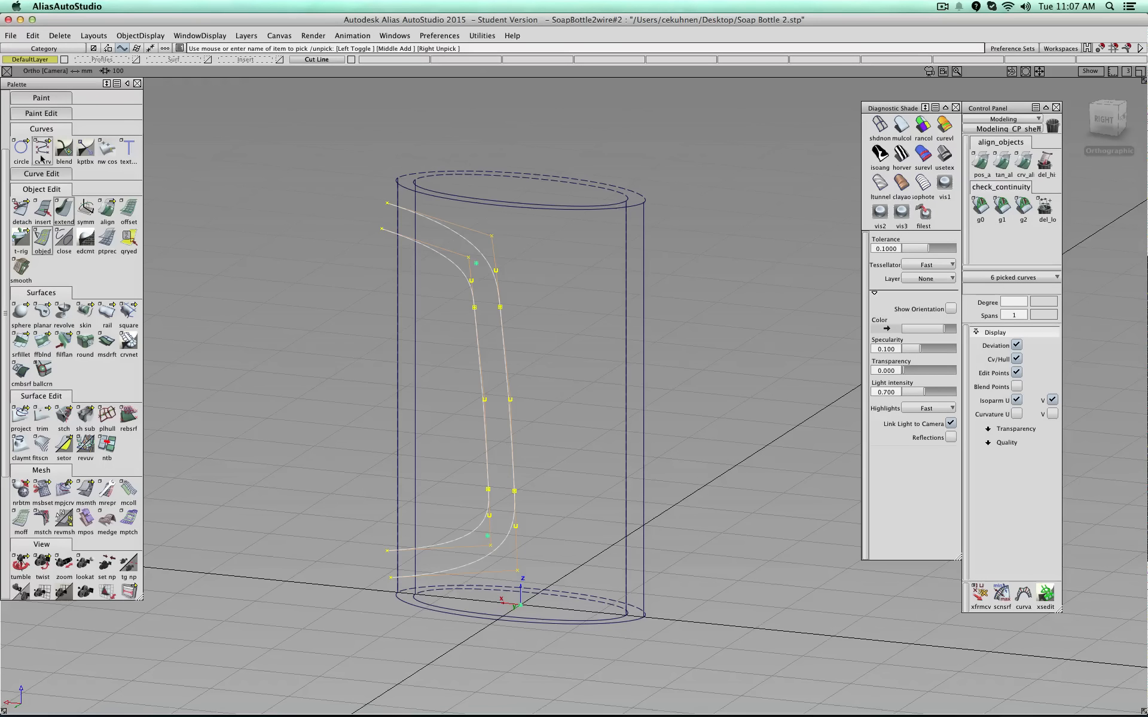
{"action": "key", "text": "super+Tab"}
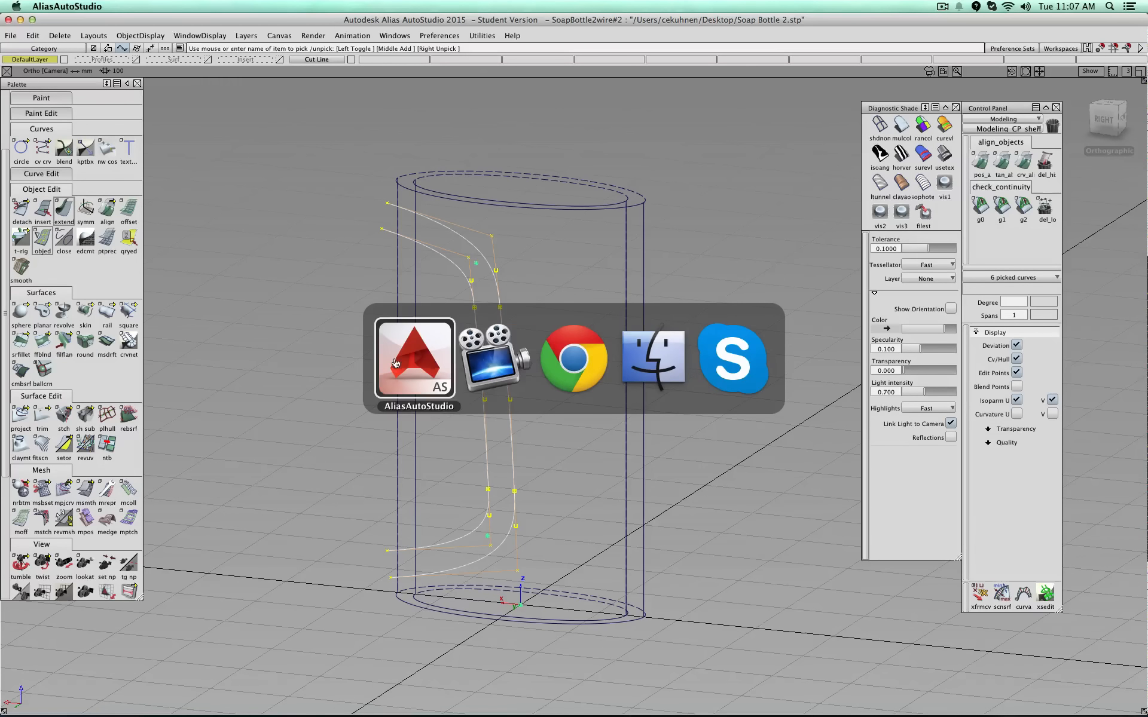
{"action": "scroll", "coordinate": [54, 211], "scroll_direction": "up", "scroll_amount": 5}
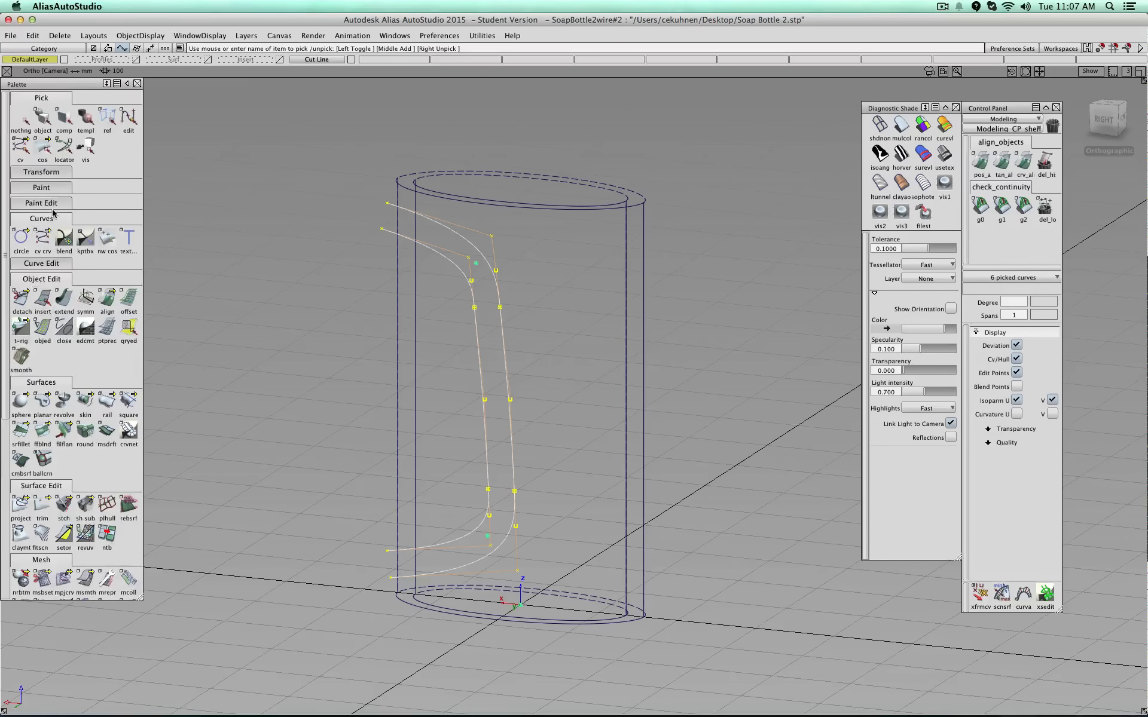
{"action": "left_click", "coordinate": [42, 171]}
{"action": "left_click", "coordinate": [21, 192]}
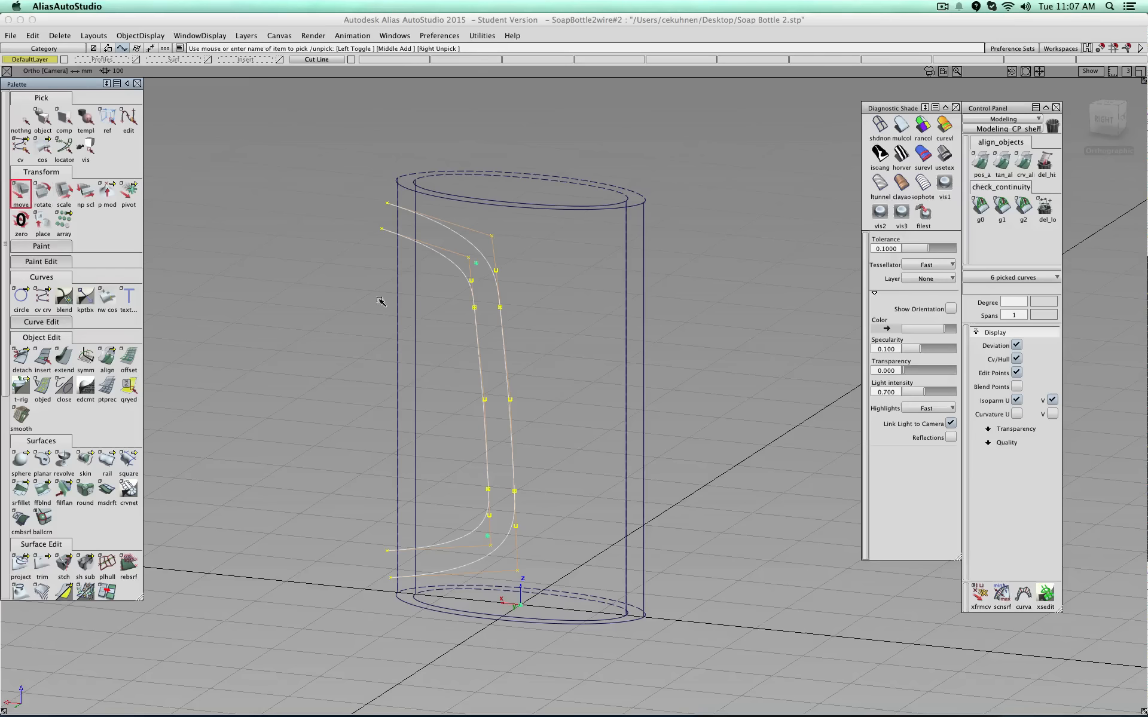
{"action": "left_click_drag", "start_coordinate": [538, 402], "coordinate": [730, 358], "text": "alt+shift"}
{"action": "left_click_drag", "start_coordinate": [721, 297], "coordinate": [721, 268], "text": "ctrl+shift"}
{"action": "left_click", "coordinate": [1109, 123]}
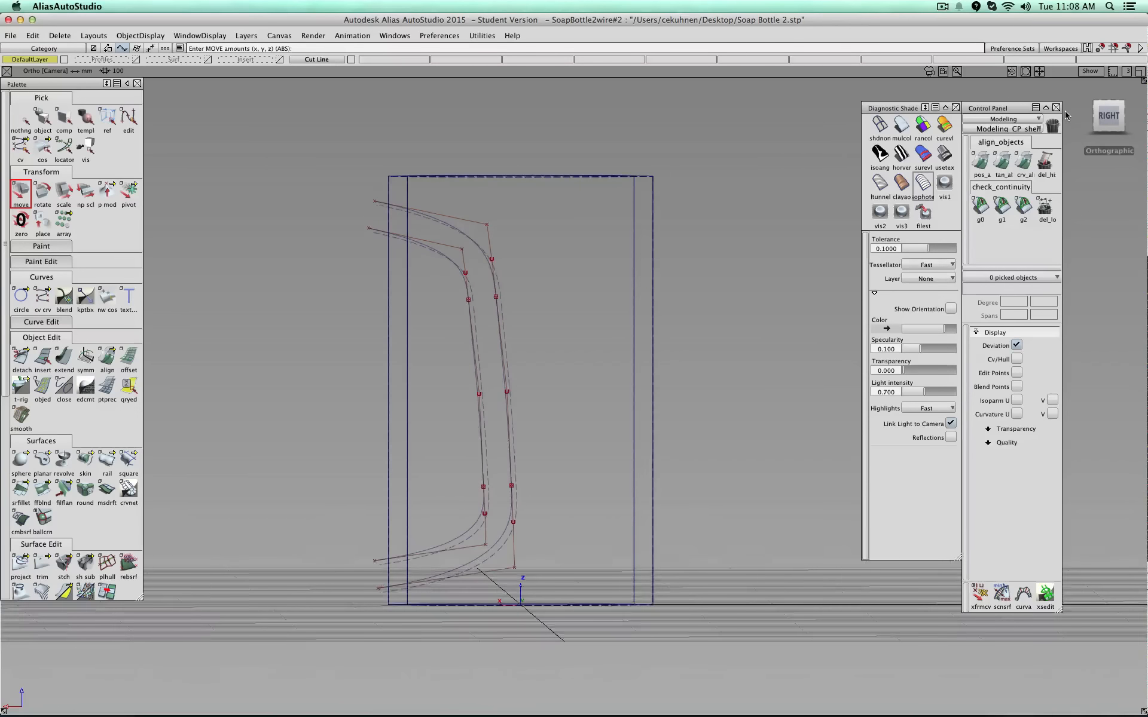
{"action": "left_click", "coordinate": [1066, 115]}
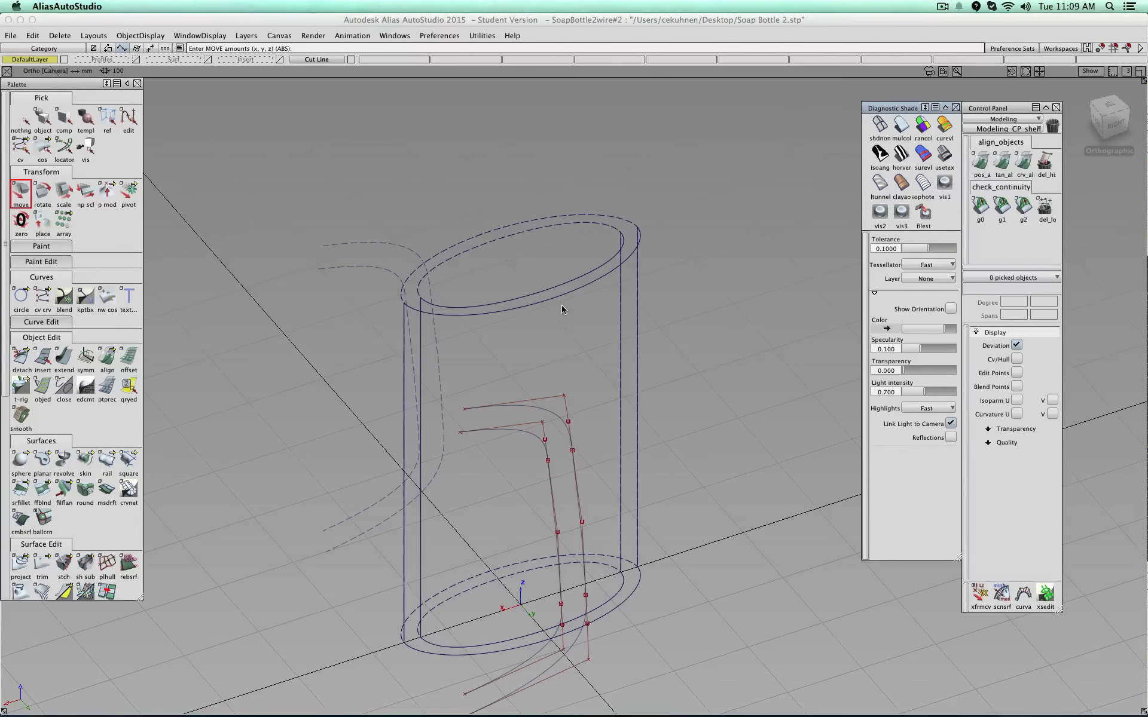
- Create a new layer for a copy of the handle curves
{"action": "mouse_move", "coordinate": [568, 362]}
{"action": "right_mouse_down", "text": "alt+shift"}
{"action": "mouse_move", "coordinate": [554, 292]}
{"action": "mouse_move", "coordinate": [554, 359]}
{"action": "right_mouse_up", "text": "alt+shift"}
{"action": "middle_click_drag", "start_coordinate": [554, 359], "coordinate": [583, 290], "text": "alt+shift"}
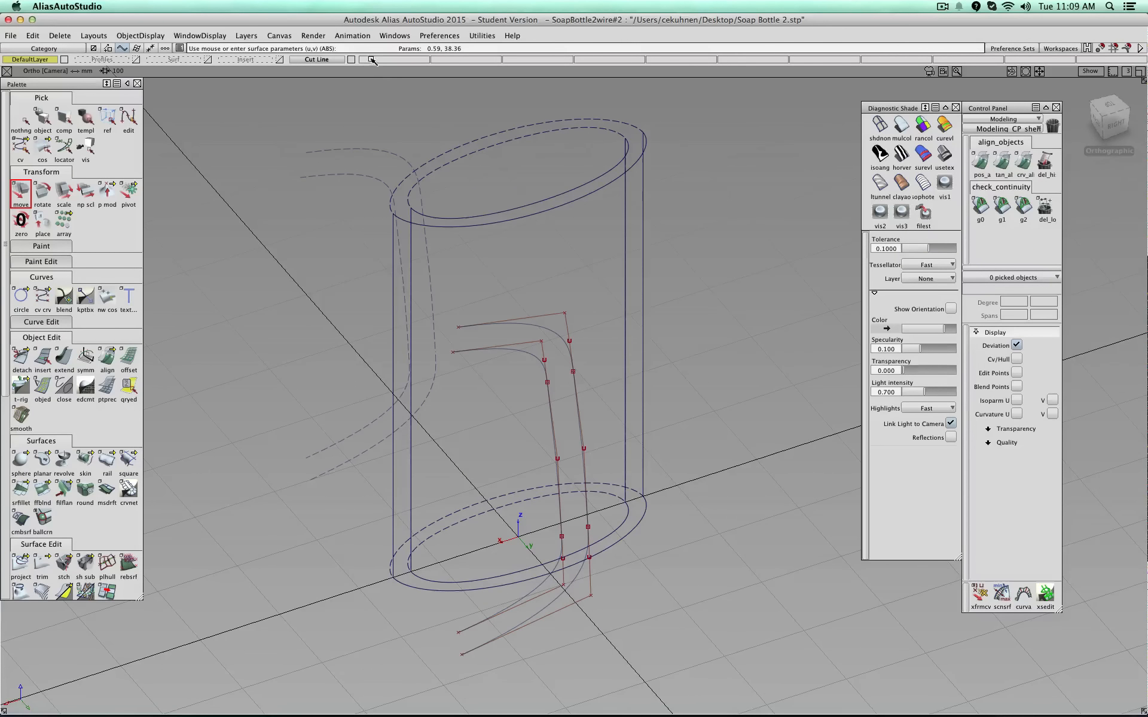
{"action": "left_click", "coordinate": [250, 36]}
{"action": "left_click", "coordinate": [248, 51]}
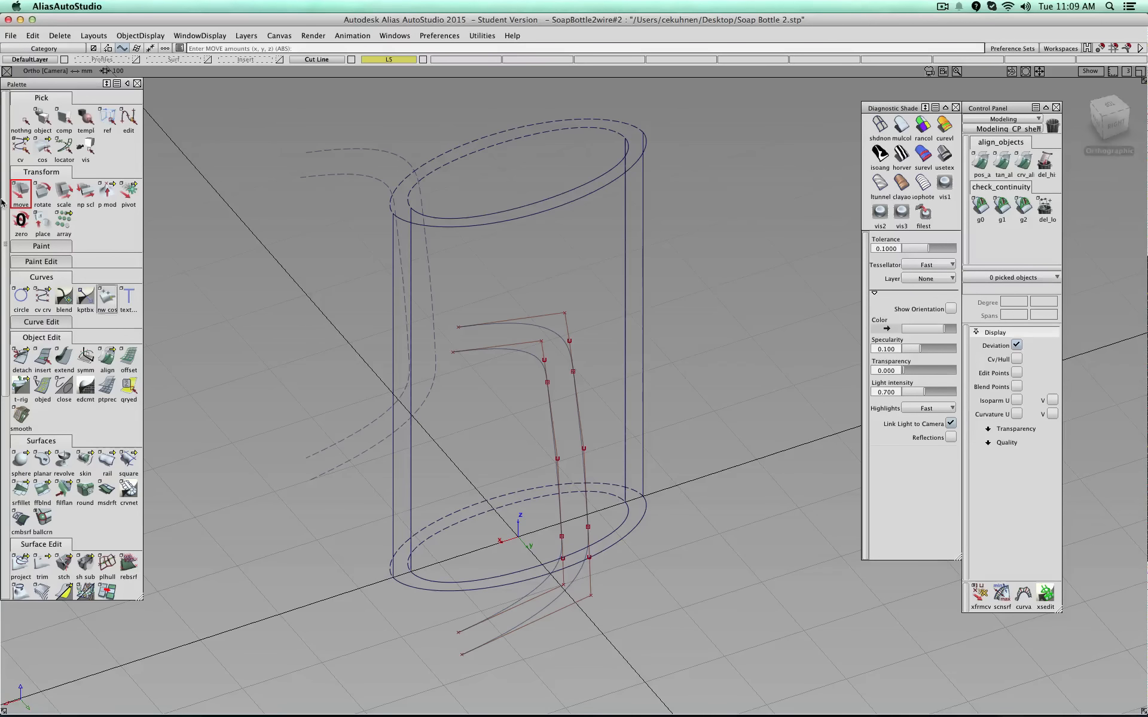
- Paste a copy of the handle curves, assign it to layer L5, and hide that layer
{"action": "left_click", "coordinate": [21, 117]}
{"action": "left_click", "coordinate": [43, 118]}
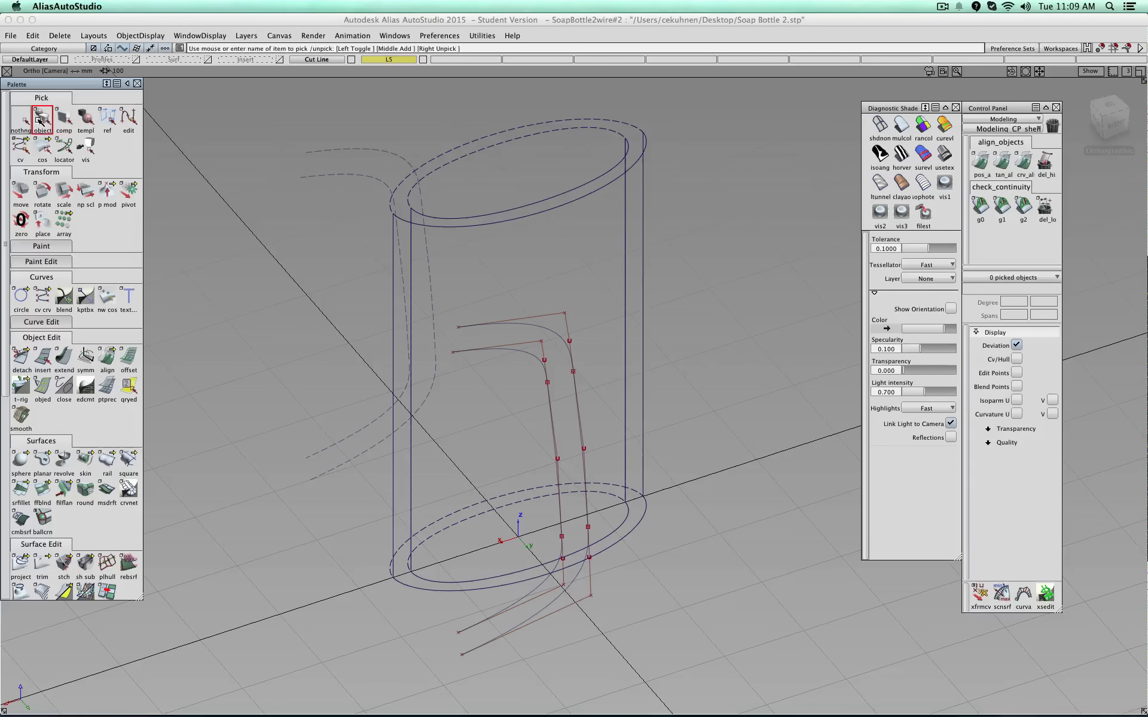
{"action": "left_click_drag", "start_coordinate": [592, 348], "coordinate": [541, 386]}
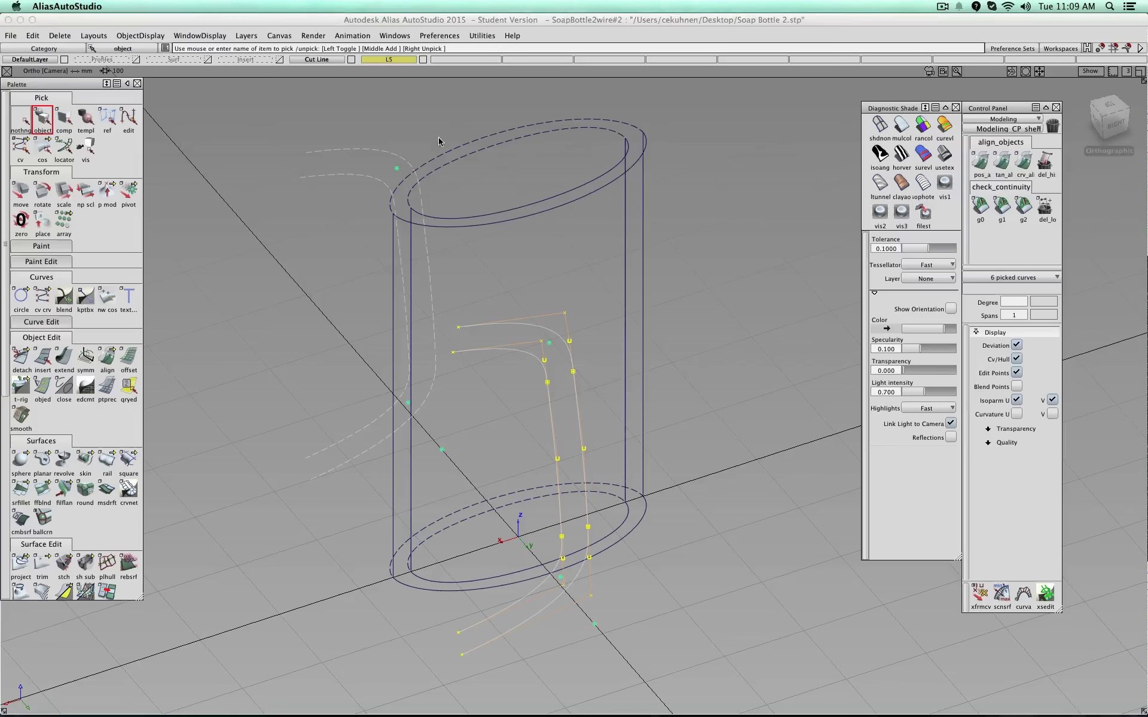
{"action": "key", "text": "super+v"}
{"action": "left_click", "coordinate": [389, 59]}
{"action": "left_click", "coordinate": [398, 72]}
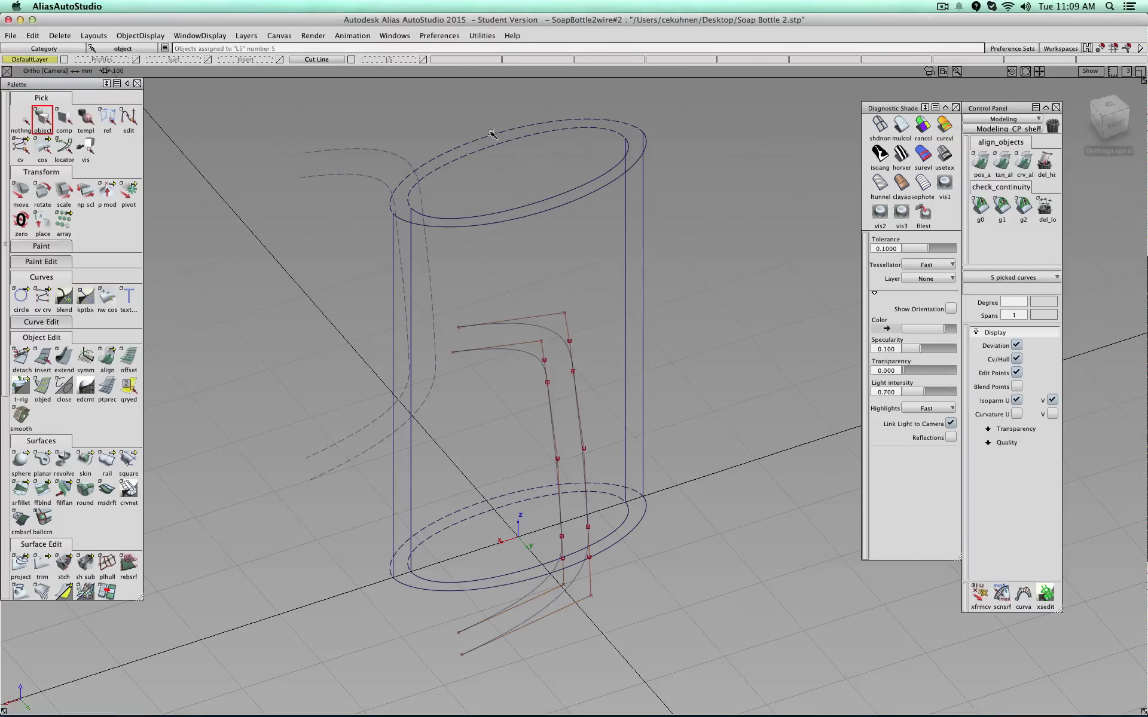
- Set the degree of all curves in both handle outlines to 5, and clear the selection
{"action": "left_click_drag", "start_coordinate": [715, 261], "coordinate": [660, 211], "text": "alt+shift"}
{"action": "middle_click_drag", "start_coordinate": [727, 334], "coordinate": [701, 245], "text": "alt+shift"}
{"action": "mouse_move", "coordinate": [694, 317]}
{"action": "left_mouse_down", "text": "alt+shift"}
{"action": "mouse_move", "coordinate": [658, 284]}
{"action": "mouse_move", "coordinate": [687, 302]}
{"action": "left_mouse_up", "text": "alt+shift"}
{"action": "left_click_drag", "start_coordinate": [536, 147], "coordinate": [419, 482], "text": "ctrl+shift"}
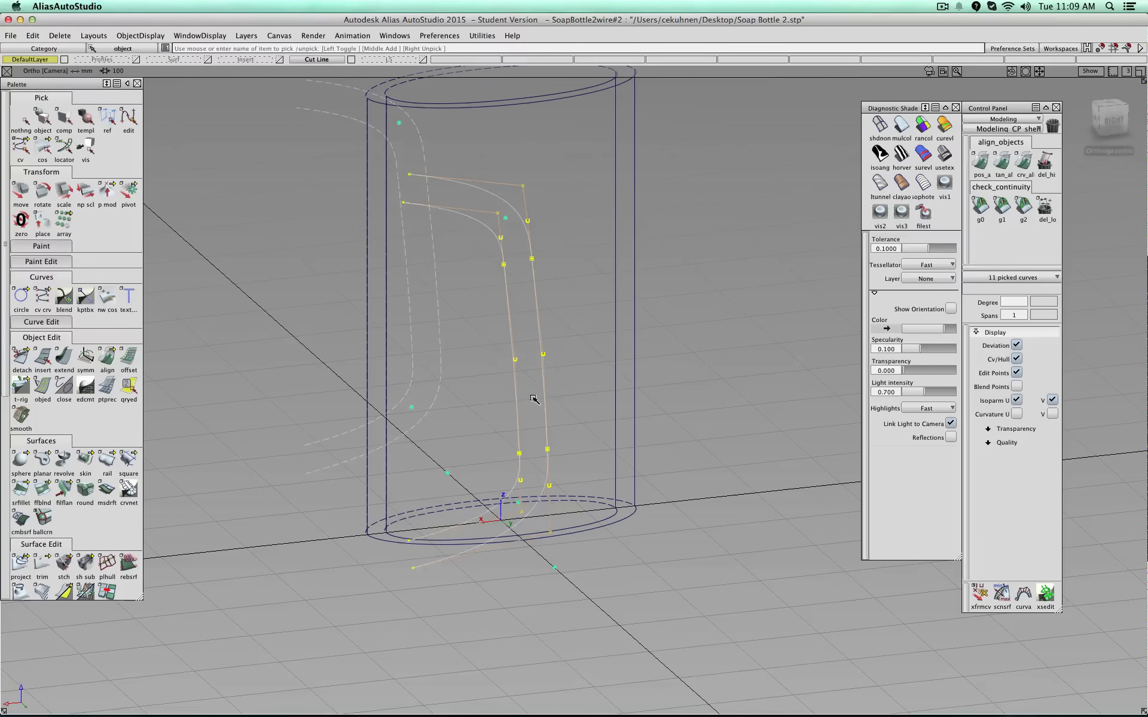
{"action": "left_click", "coordinate": [1022, 302]}
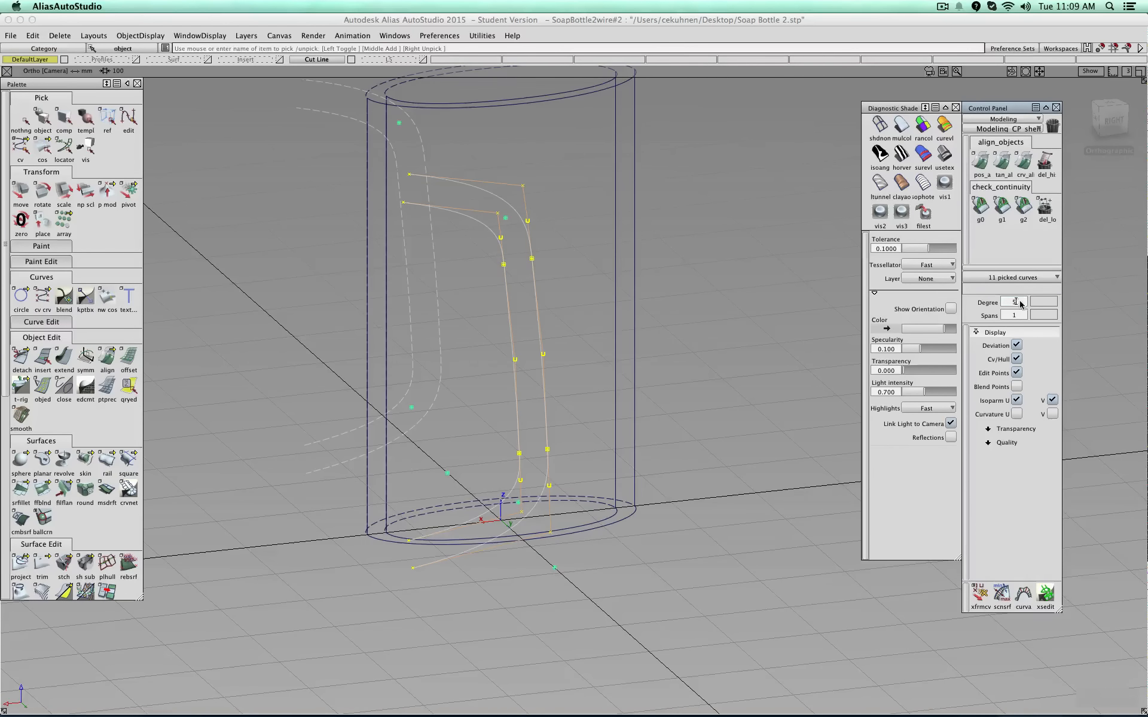
{"action": "type", "text": "5"}
{"action": "key", "text": "Return"}
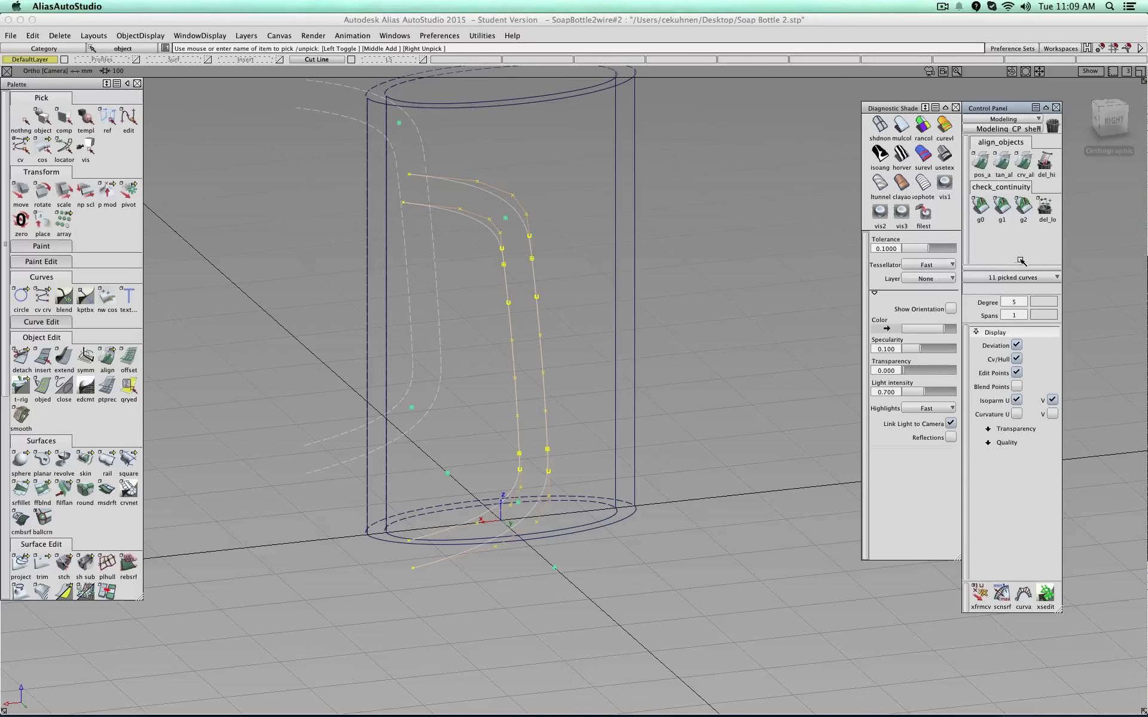
{"action": "left_click", "coordinate": [1109, 119]}
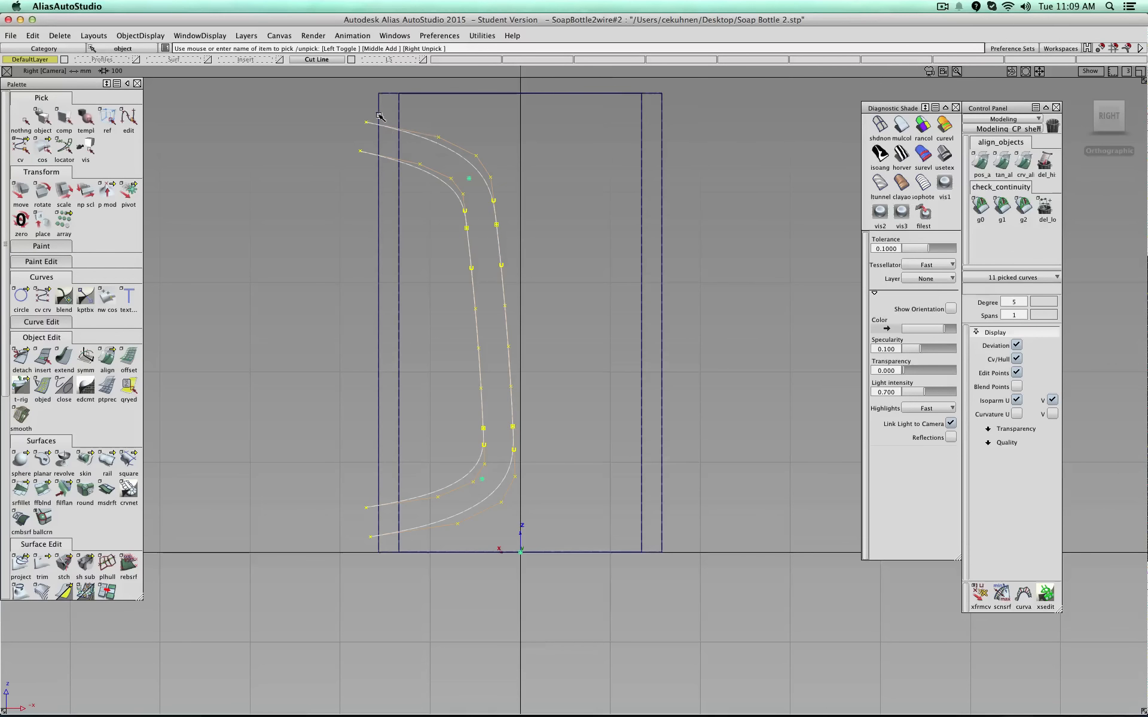
{"action": "left_click", "coordinate": [22, 117]}
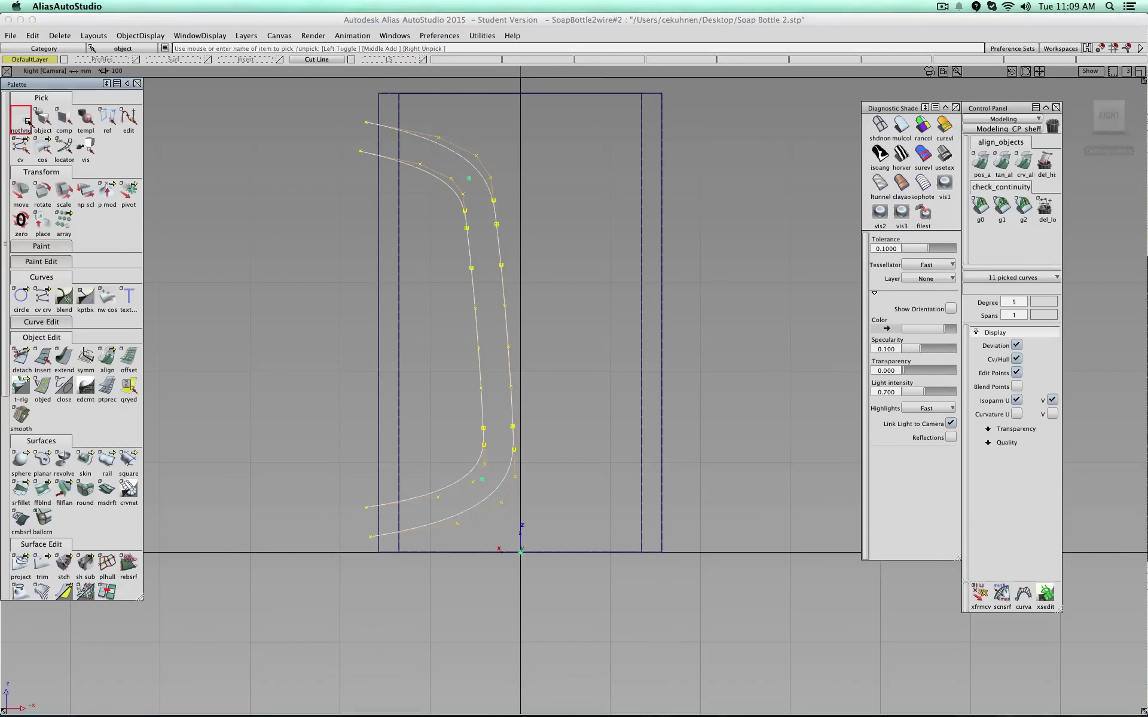
- Project the outer handle outline's upper bend curve along Y onto the outer bottle surface, using the Curves on surfaces option
{"action": "left_click_drag", "start_coordinate": [557, 204], "coordinate": [506, 242], "text": "alt+shift"}
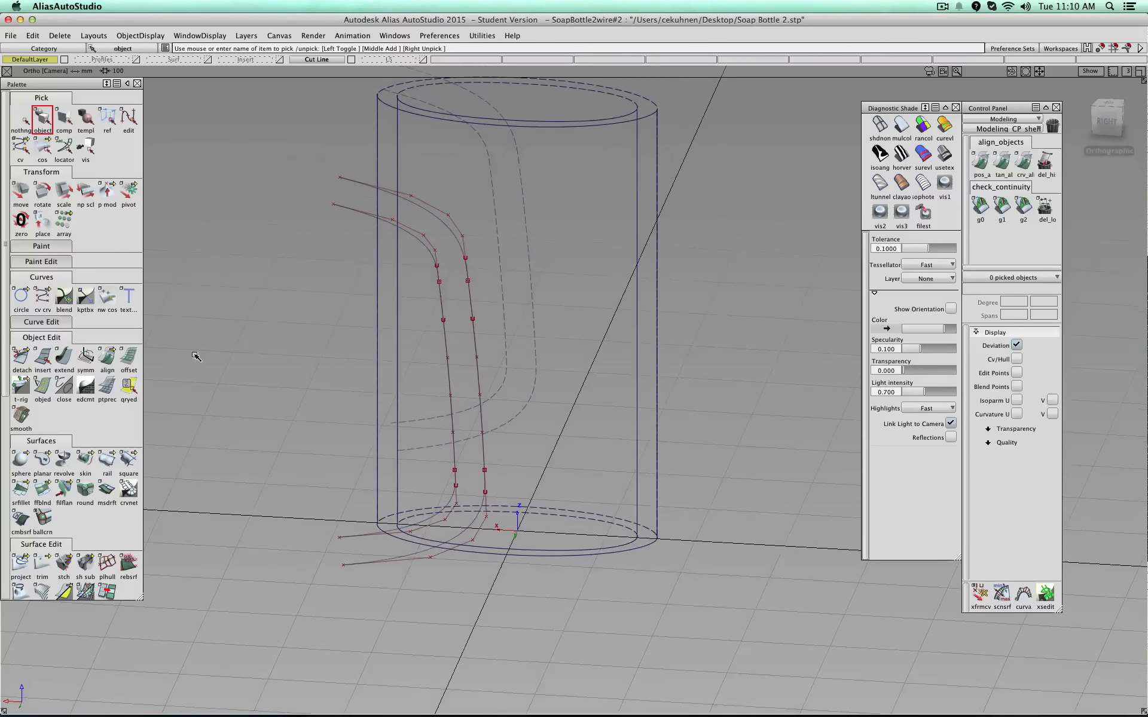
{"action": "left_click", "coordinate": [22, 562]}
{"action": "double_click", "coordinate": [21, 562]}
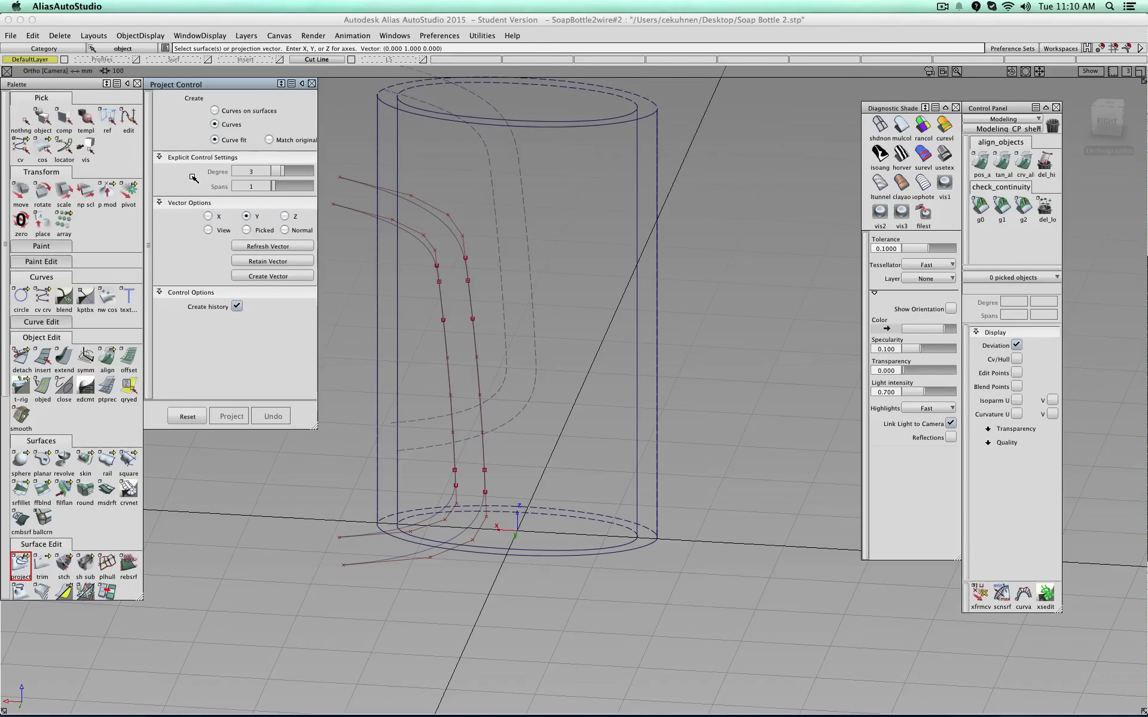
{"action": "left_click", "coordinate": [216, 111]}
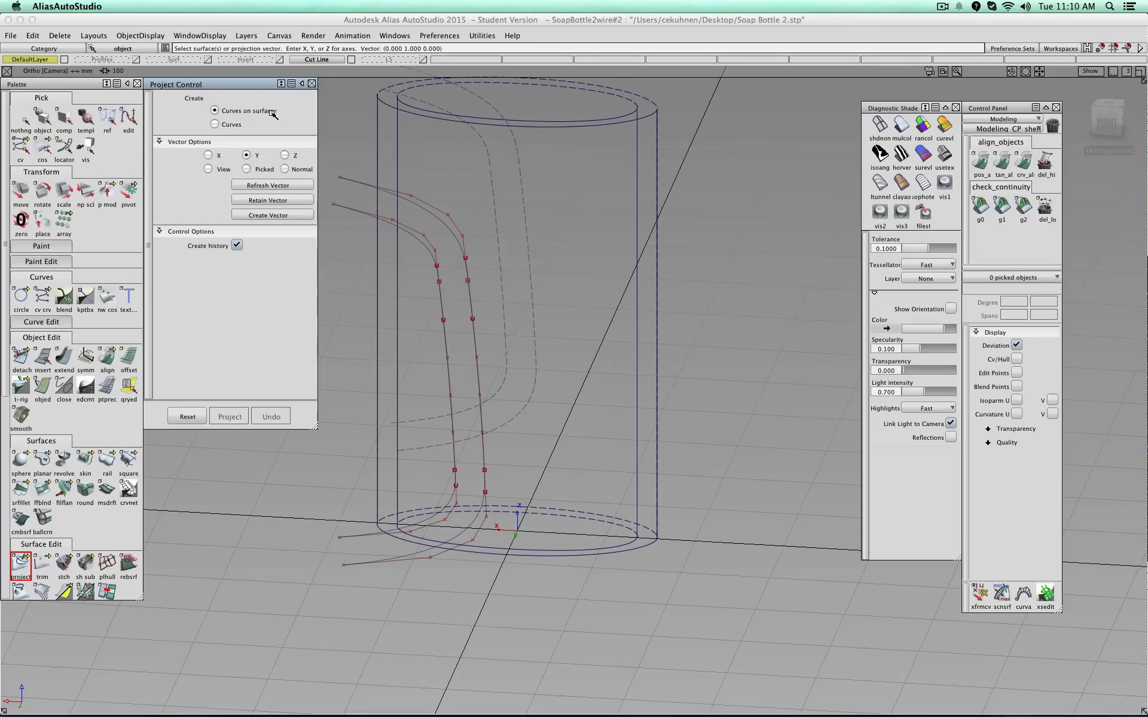
{"action": "left_click", "coordinate": [215, 124]}
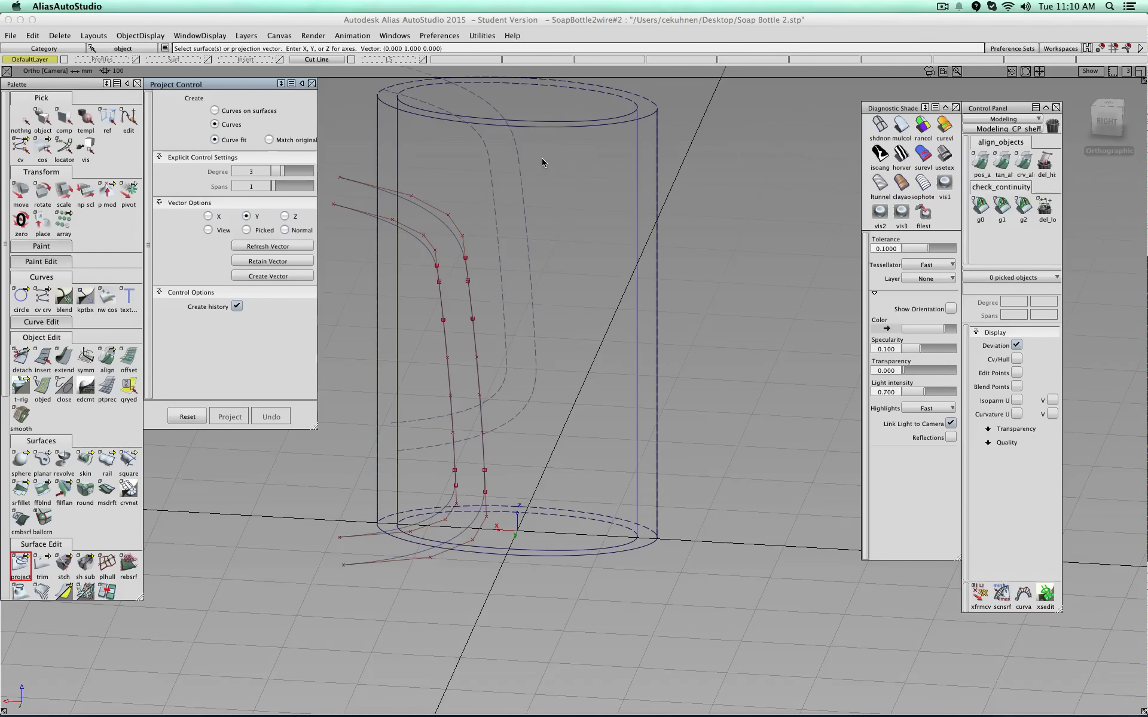
{"action": "left_click", "coordinate": [221, 112]}
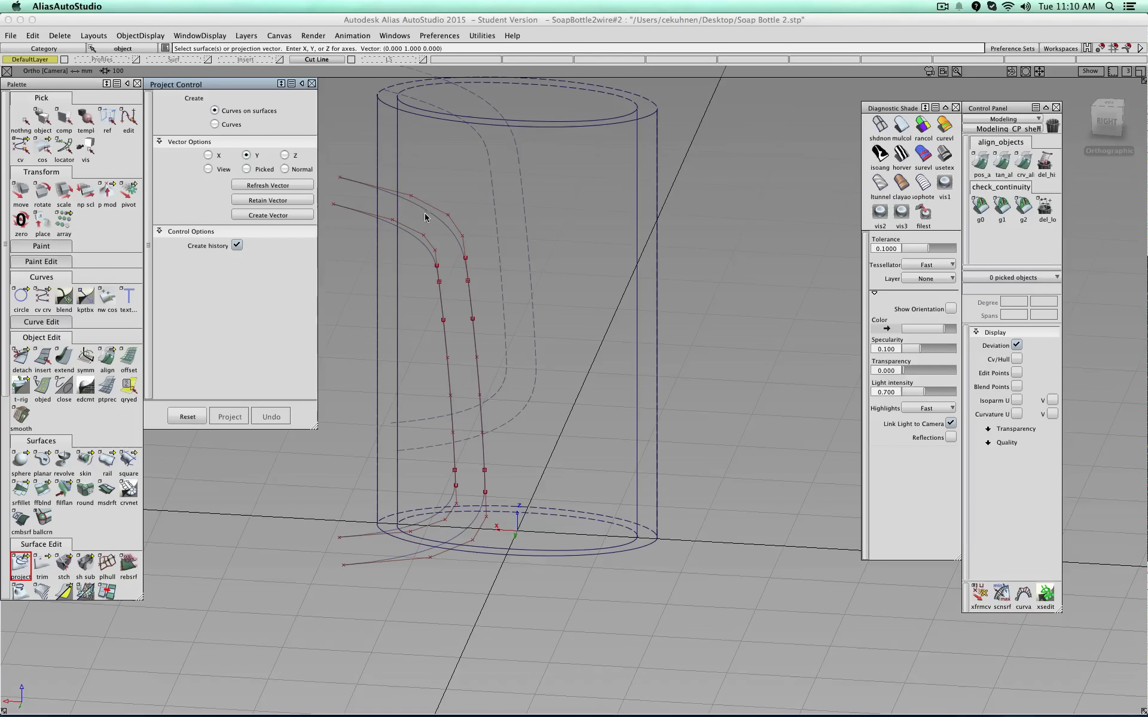
{"action": "left_click", "coordinate": [378, 155]}
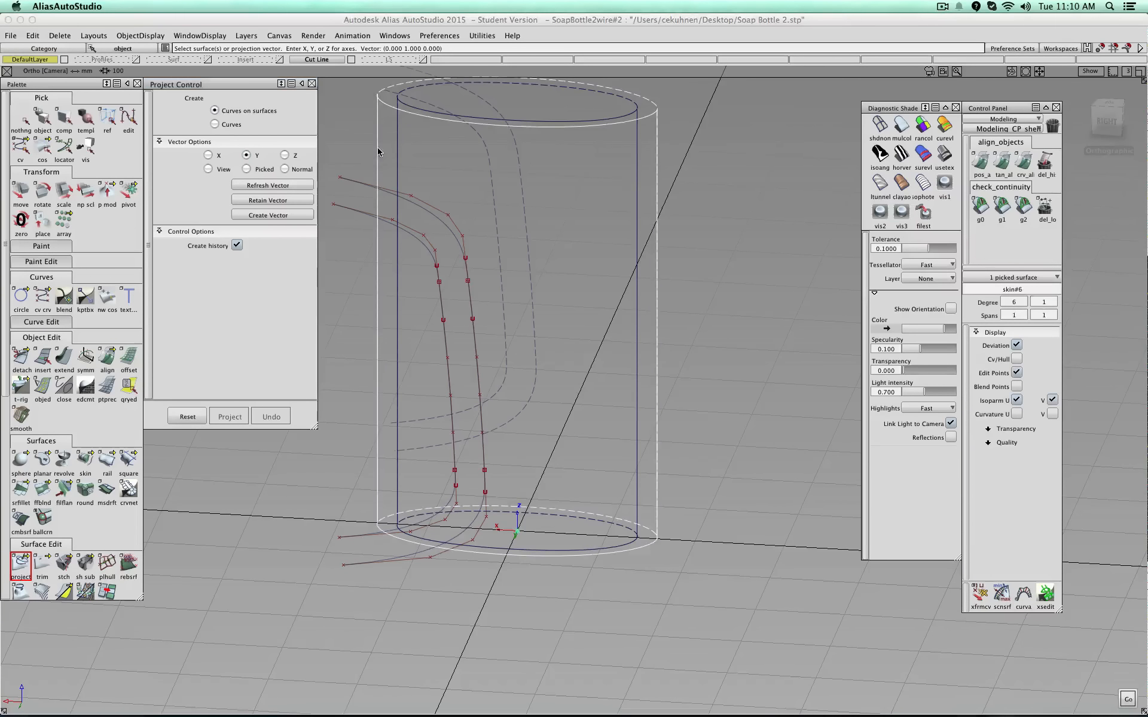
{"action": "left_click", "coordinate": [365, 189]}
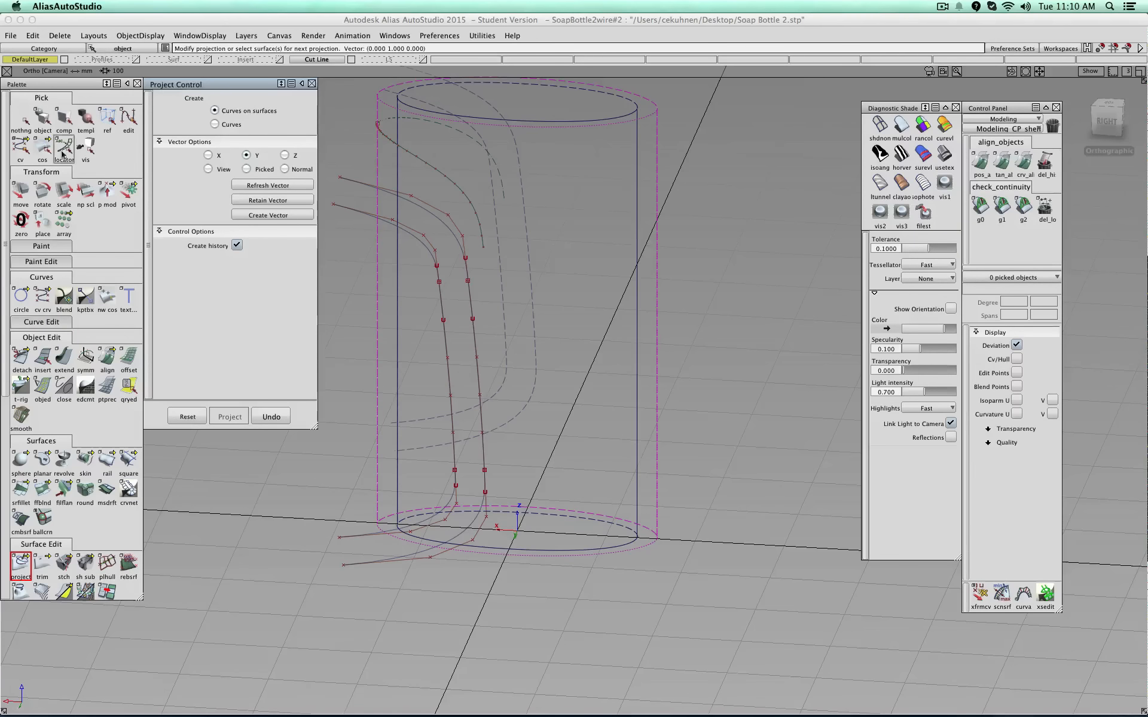
- Delete the projected curve-on-surface from the outer bottle surface
{"action": "left_click", "coordinate": [42, 150]}
{"action": "left_click", "coordinate": [451, 173]}
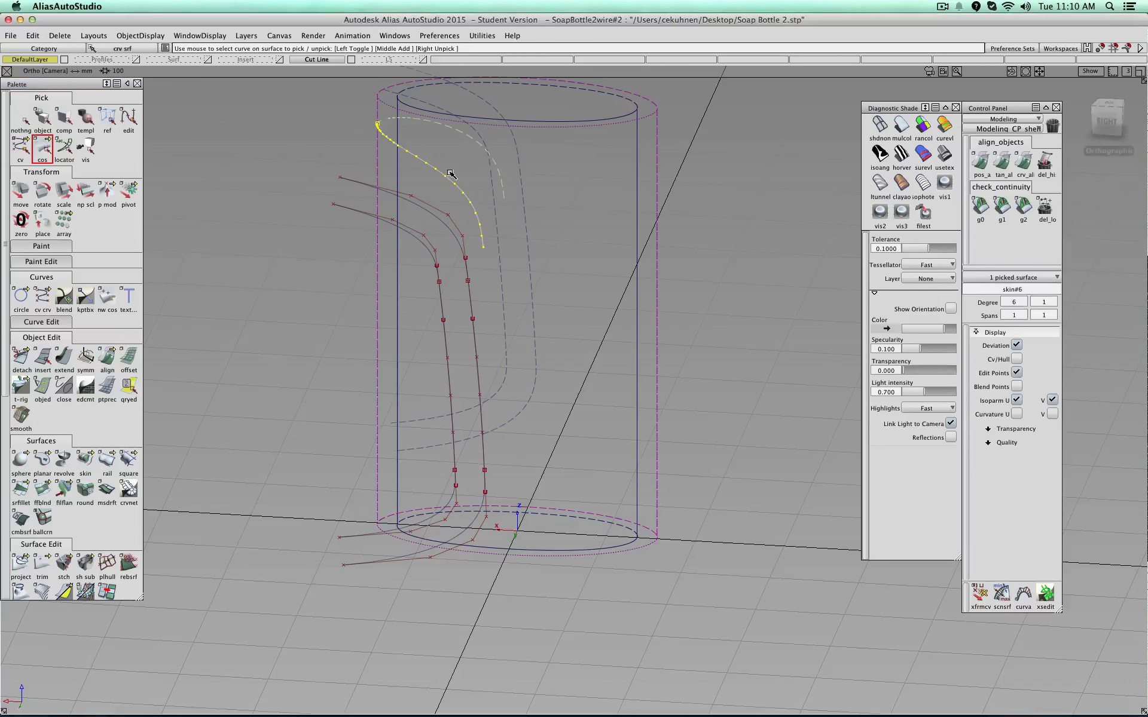
{"action": "key", "text": "Delete"}
{"action": "key", "text": "Return"}
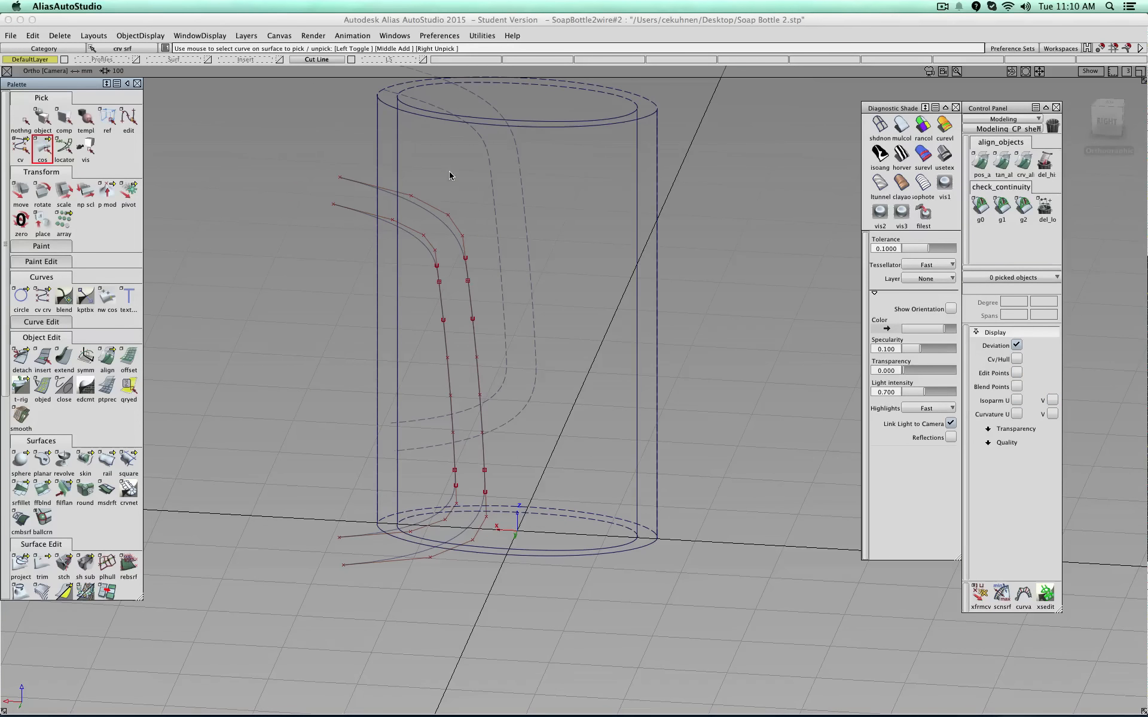
- Project the outer outline's upper bend curve along Y onto the outer surface as Curves with Curve fit, and inspect the result's deviation
{"action": "left_click", "coordinate": [20, 564]}
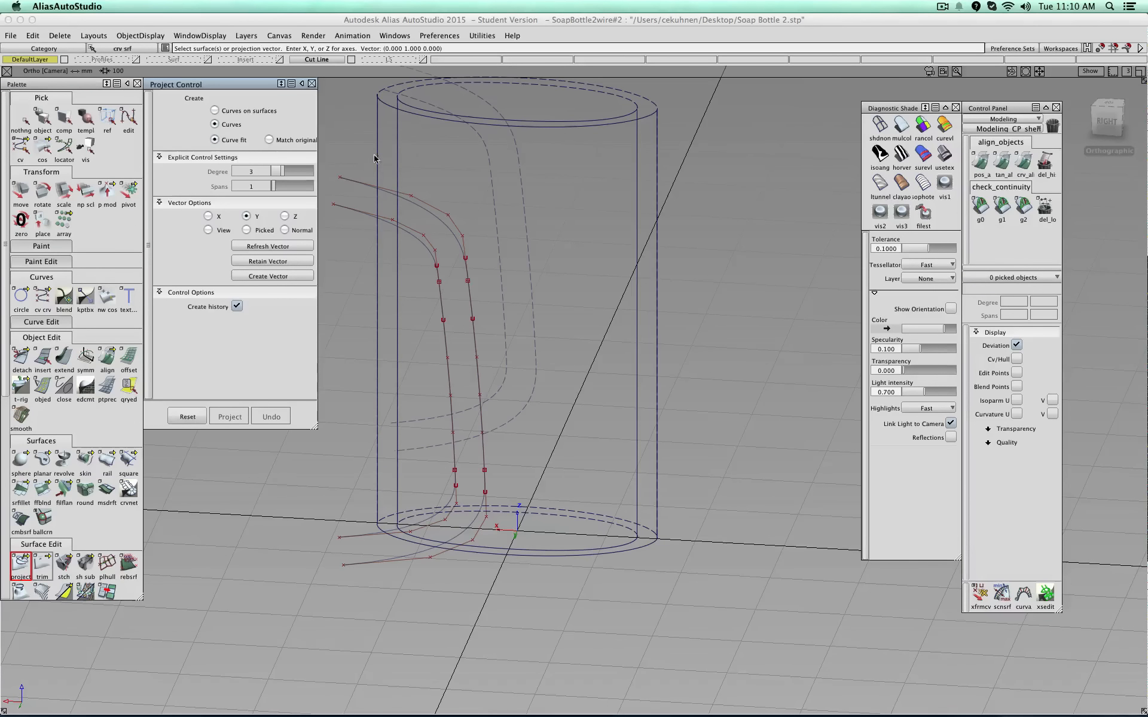
{"action": "left_click", "coordinate": [378, 189]}
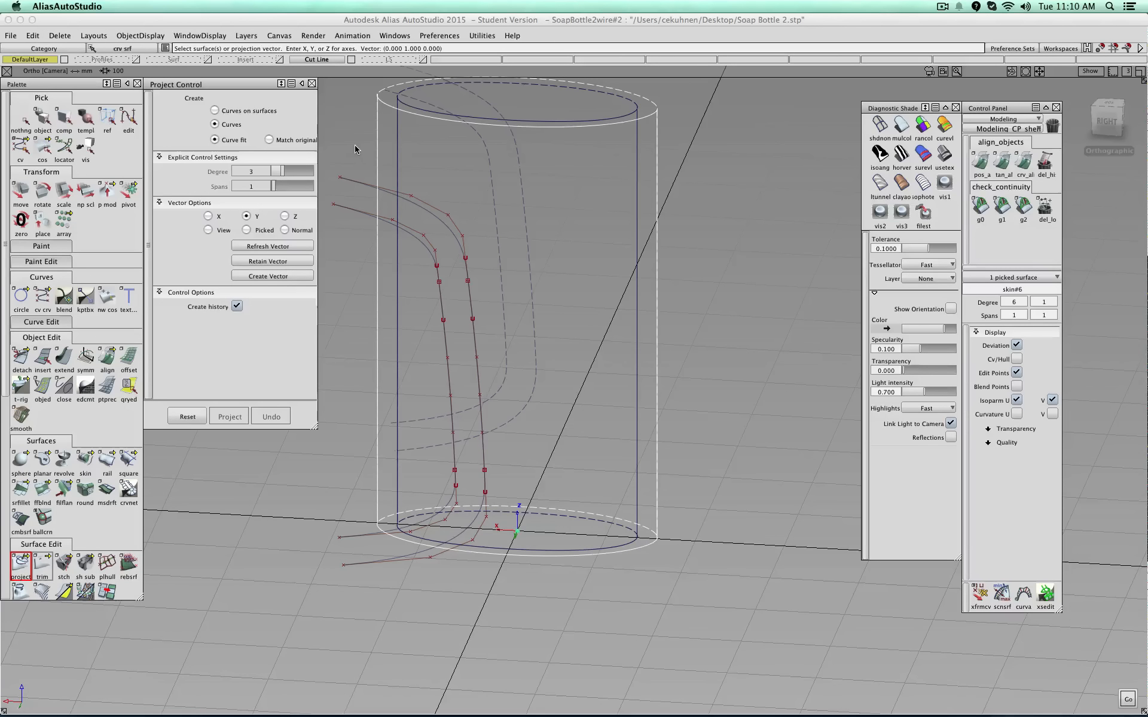
{"action": "key", "text": "Return"}
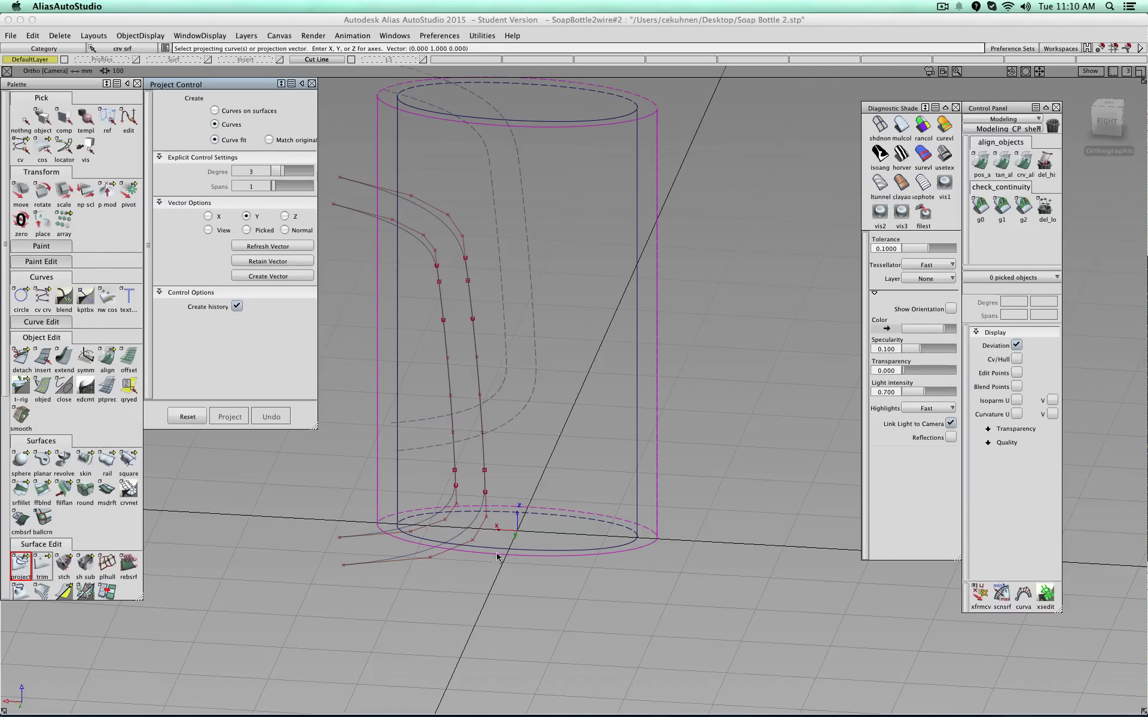
{"action": "left_click", "coordinate": [361, 186]}
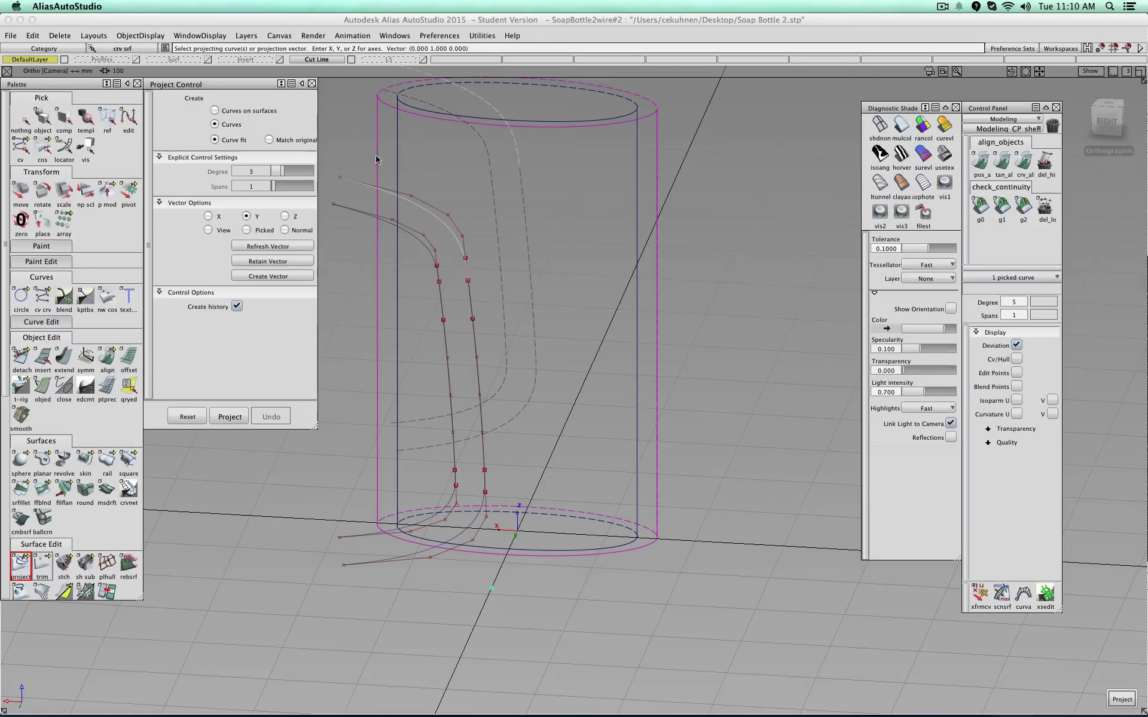
{"action": "key", "text": "Return"}
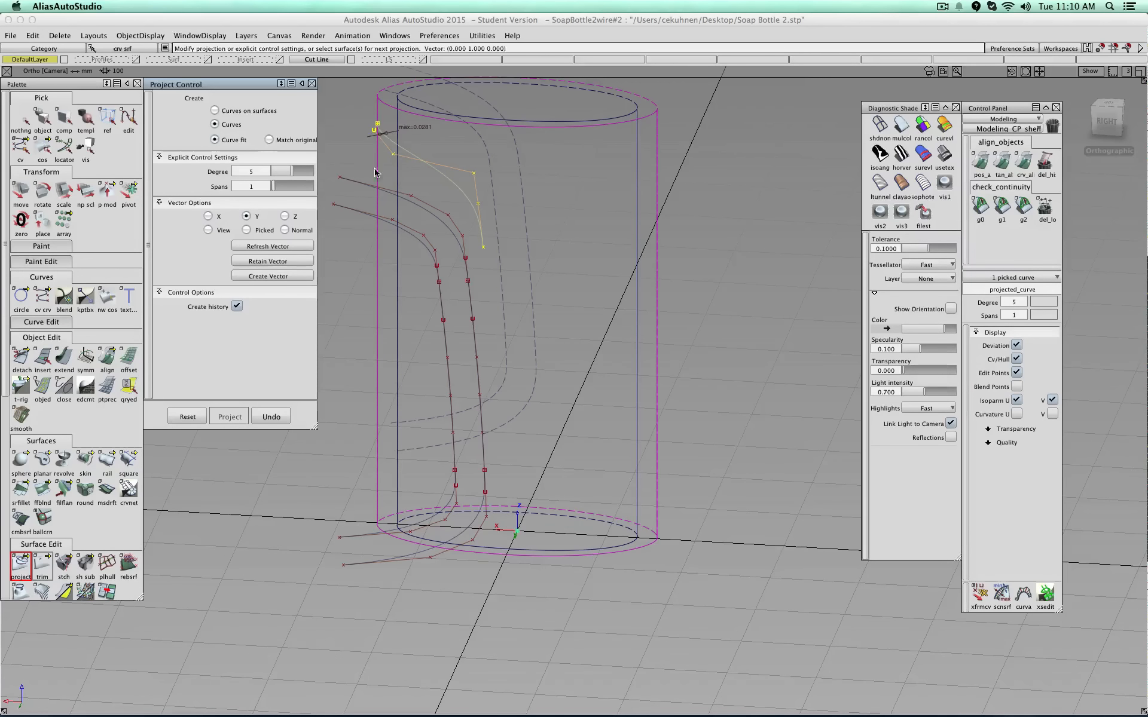
{"action": "middle_click_drag", "start_coordinate": [417, 157], "coordinate": [496, 283], "text": "alt+shift"}
{"action": "right_click_drag", "start_coordinate": [422, 263], "coordinate": [487, 251], "text": "alt+shift"}
{"action": "middle_click_drag", "start_coordinate": [418, 212], "coordinate": [593, 327], "text": "alt+shift"}
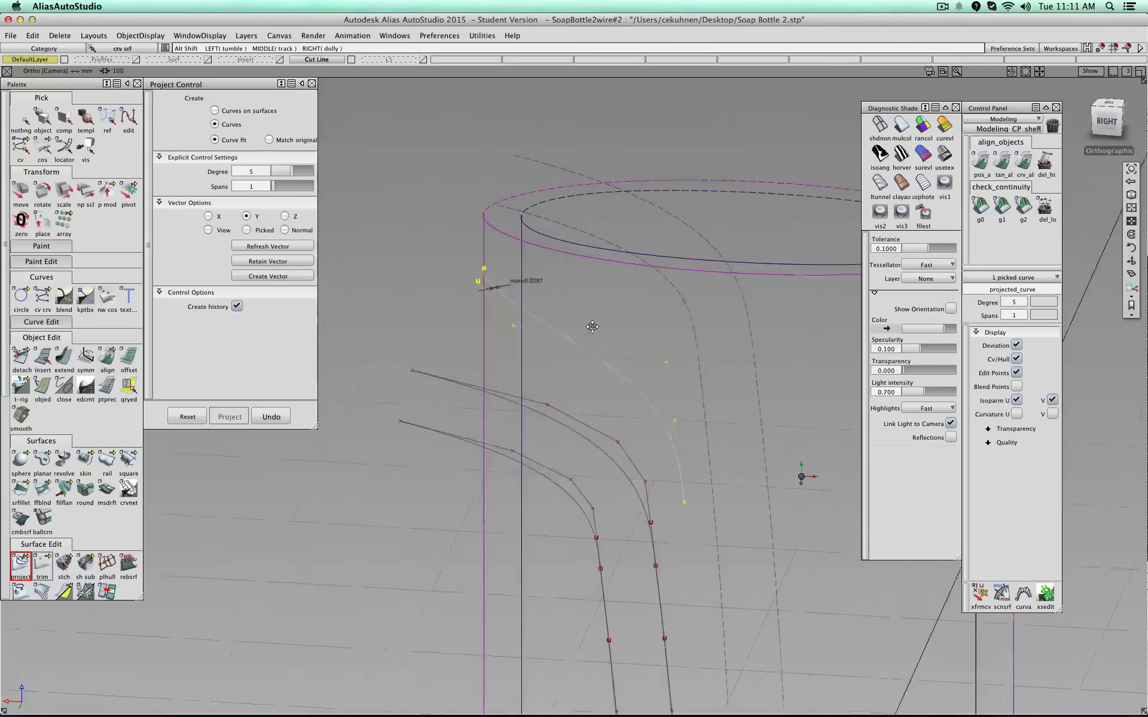
{"action": "right_click_drag", "start_coordinate": [592, 327], "coordinate": [584, 297], "text": "alt+shift"}
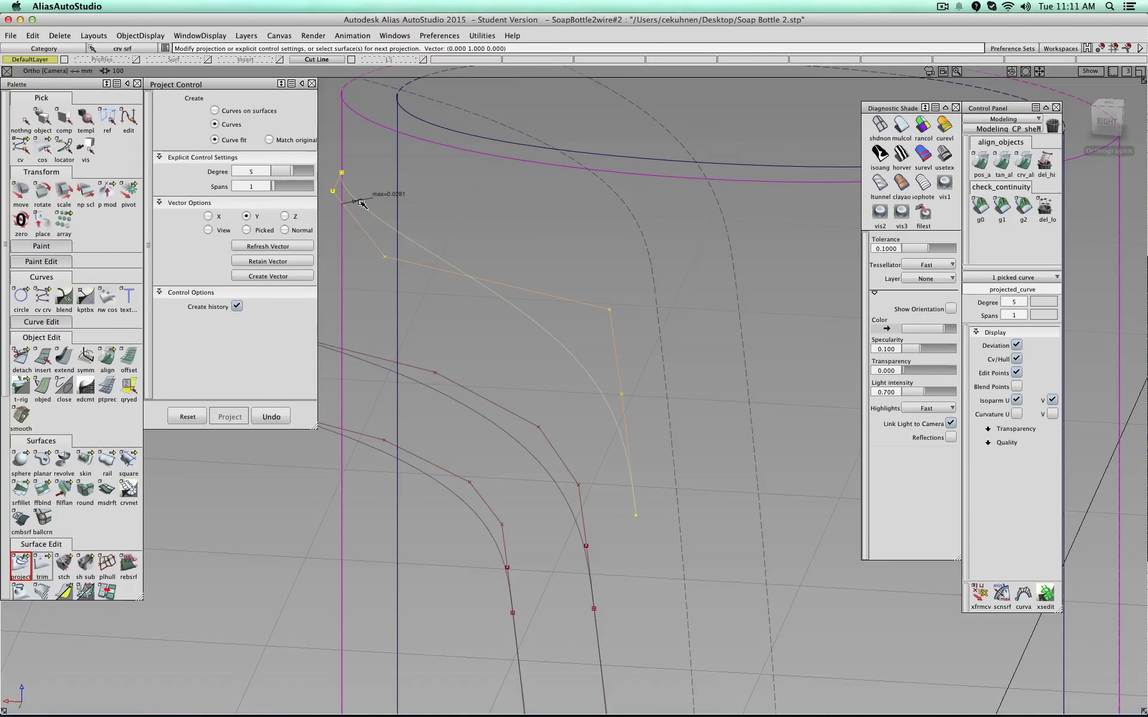
- Undo the last curve projection of the outer outline's upper bend onto the bottle surface
{"action": "scroll", "coordinate": [396, 205], "scroll_direction": "down", "scroll_amount": 3}
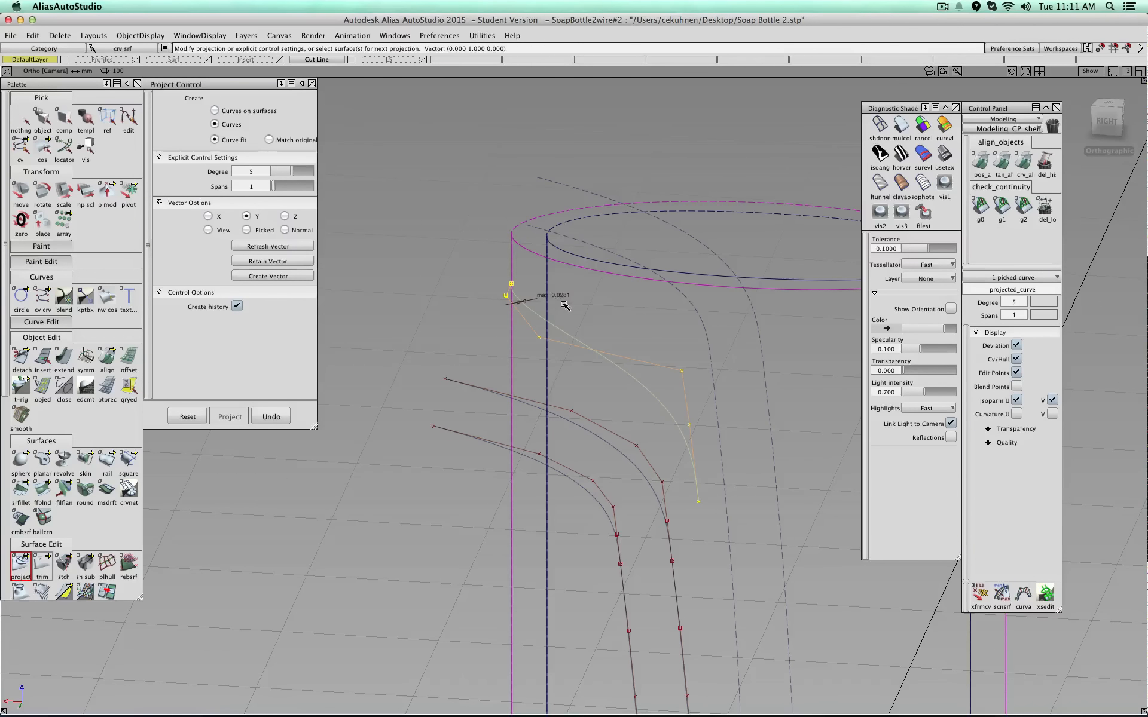
{"action": "key", "text": "super+z"}
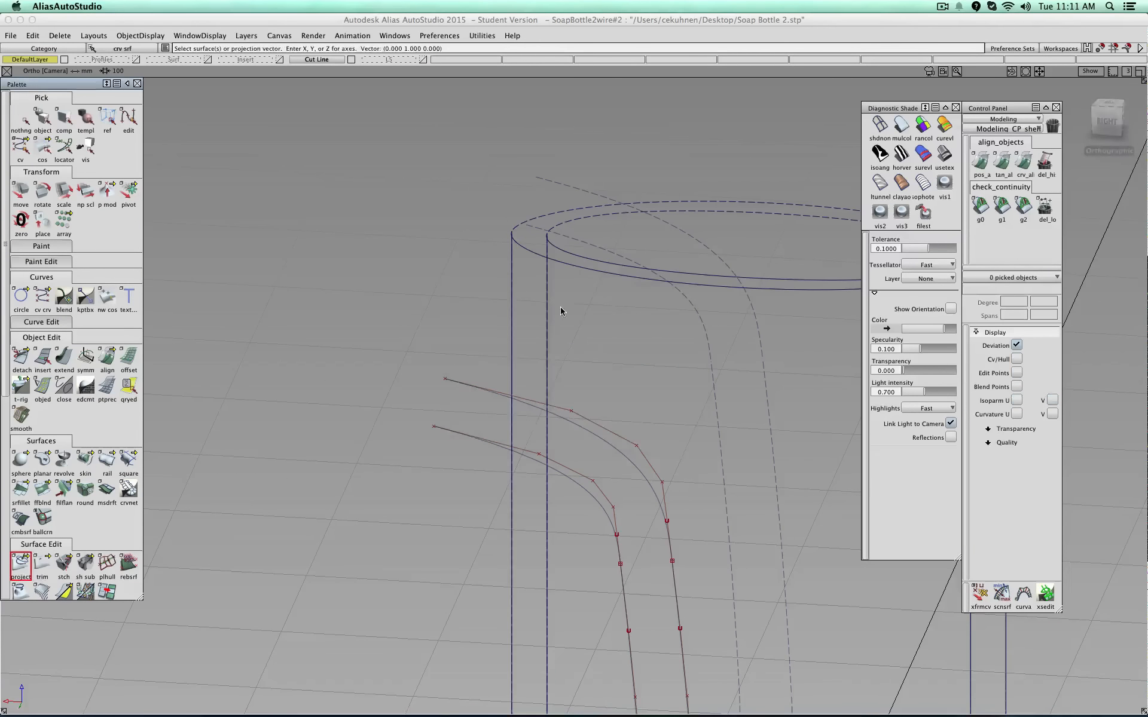
{"action": "right_click_drag", "start_coordinate": [562, 310], "coordinate": [670, 517], "text": "alt+shift"}
{"action": "middle_click_drag", "start_coordinate": [670, 518], "coordinate": [519, 329], "text": "alt+shift"}
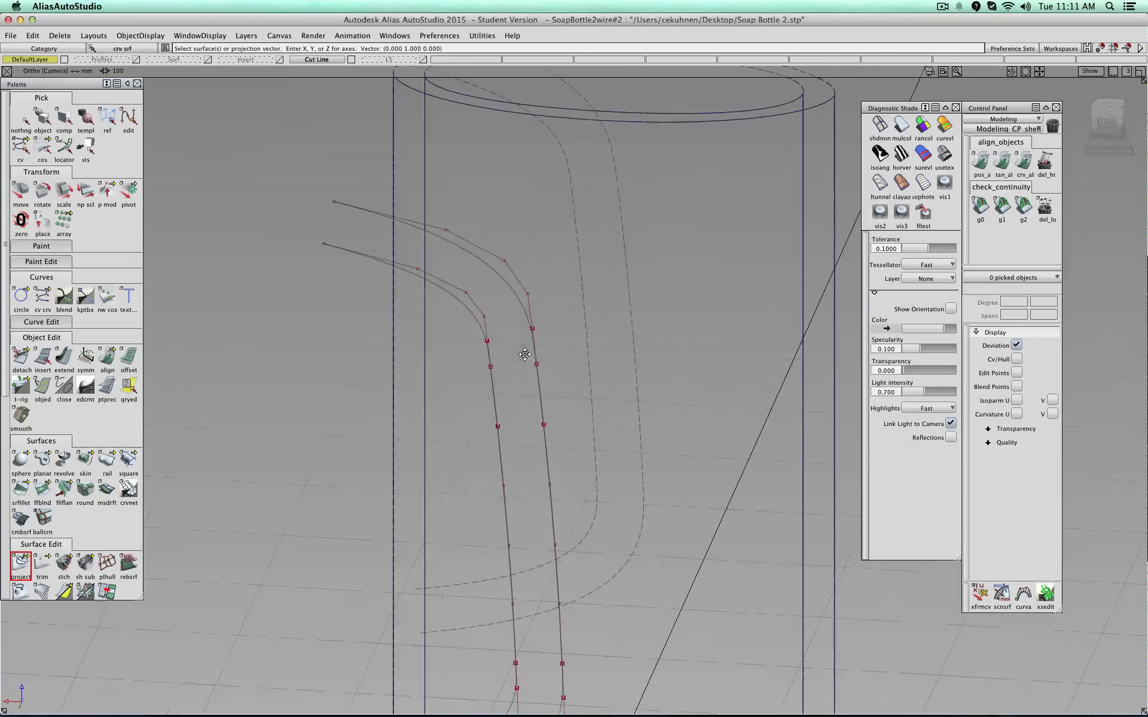
- Check the curve fit distance among the fitting tolerances in the Construction Options
{"action": "left_click", "coordinate": [435, 37]}
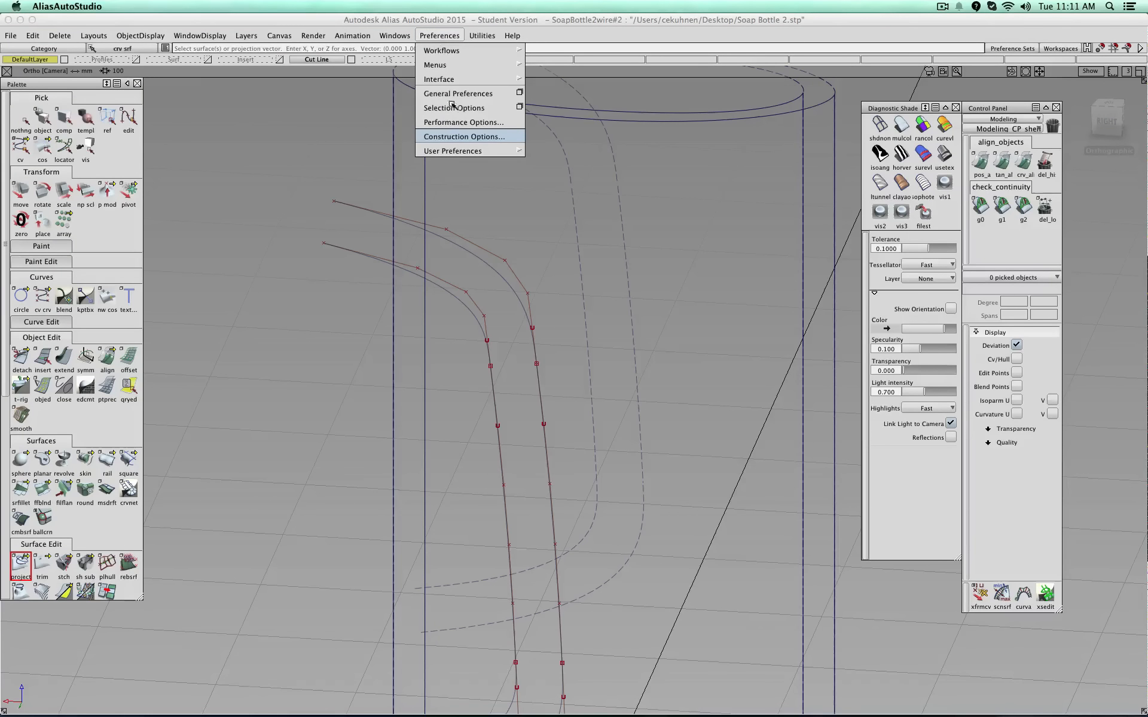
{"action": "left_click", "coordinate": [443, 137]}
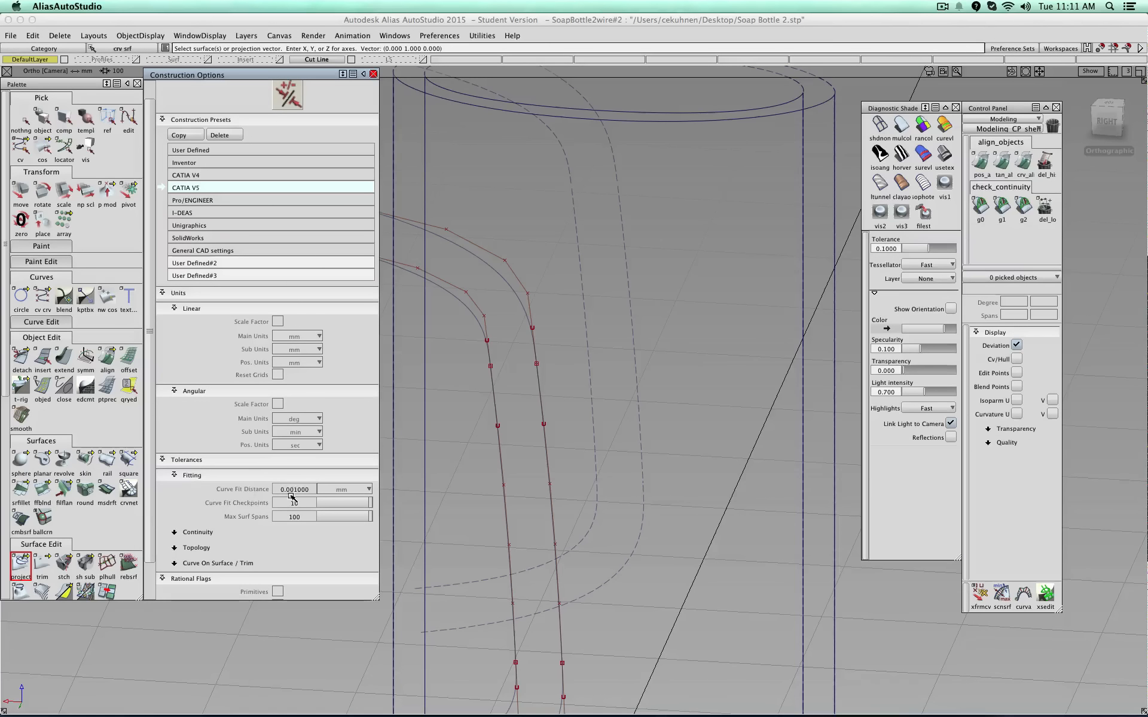
{"action": "left_click", "coordinate": [373, 73]}
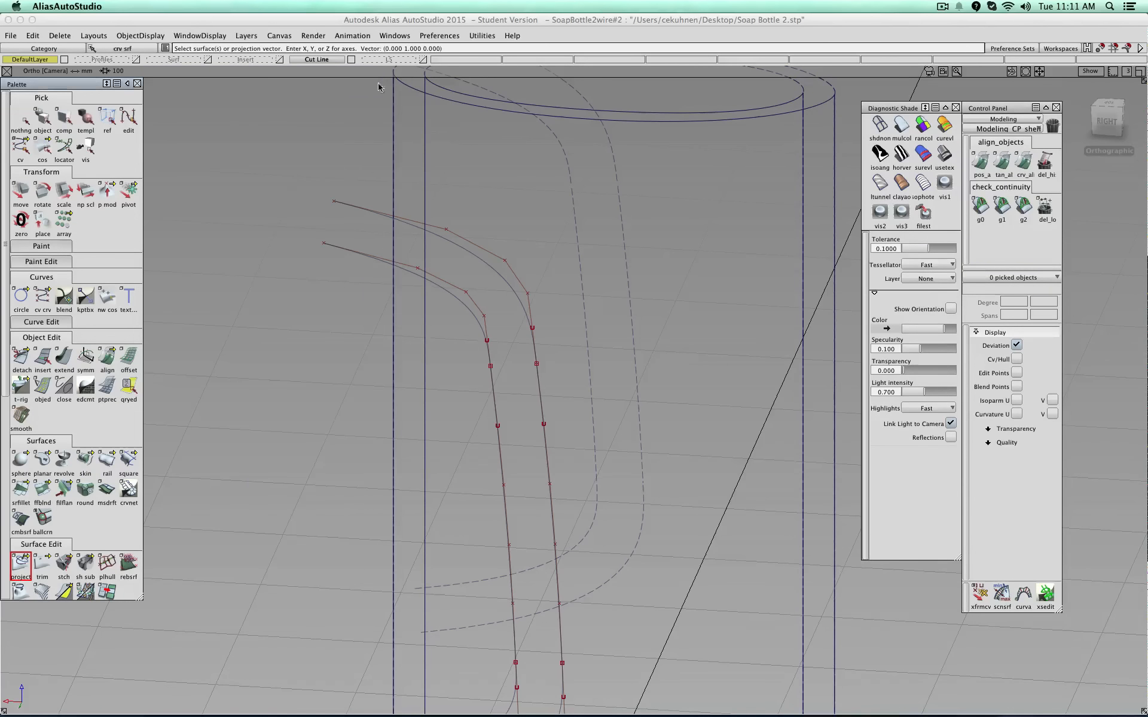
- Project the long side curves of both handle outlines along Y onto the outer bottle surface, and clear the selection
{"action": "left_click", "coordinate": [394, 381]}
{"action": "left_click", "coordinate": [538, 399]}
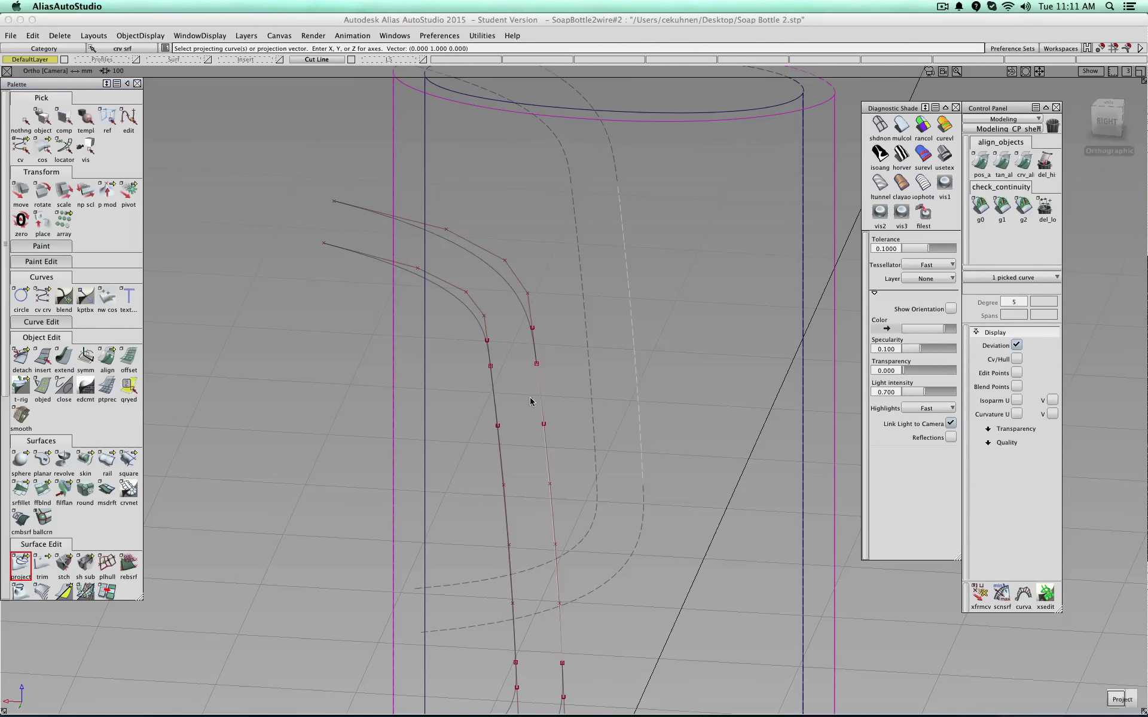
{"action": "left_click", "coordinate": [494, 403]}
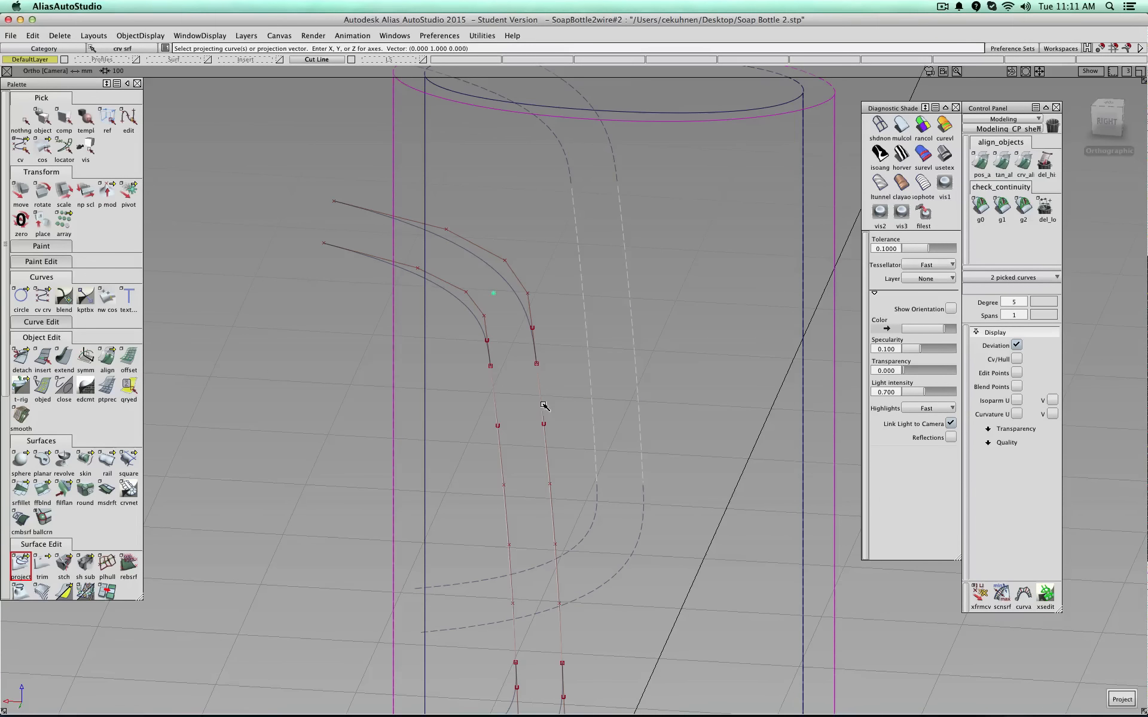
{"action": "key", "text": "space"}
{"action": "left_click_drag", "start_coordinate": [661, 390], "coordinate": [602, 334], "text": "alt+shift"}
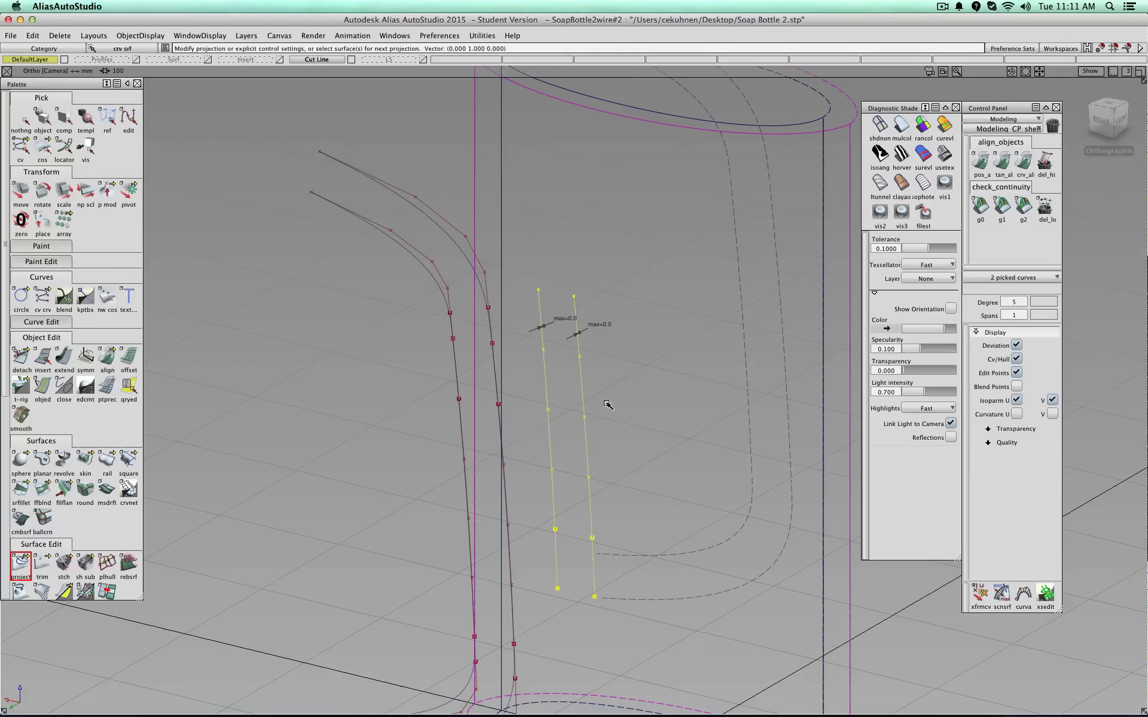
{"action": "scroll", "coordinate": [580, 381], "scroll_direction": "down", "scroll_amount": 2}
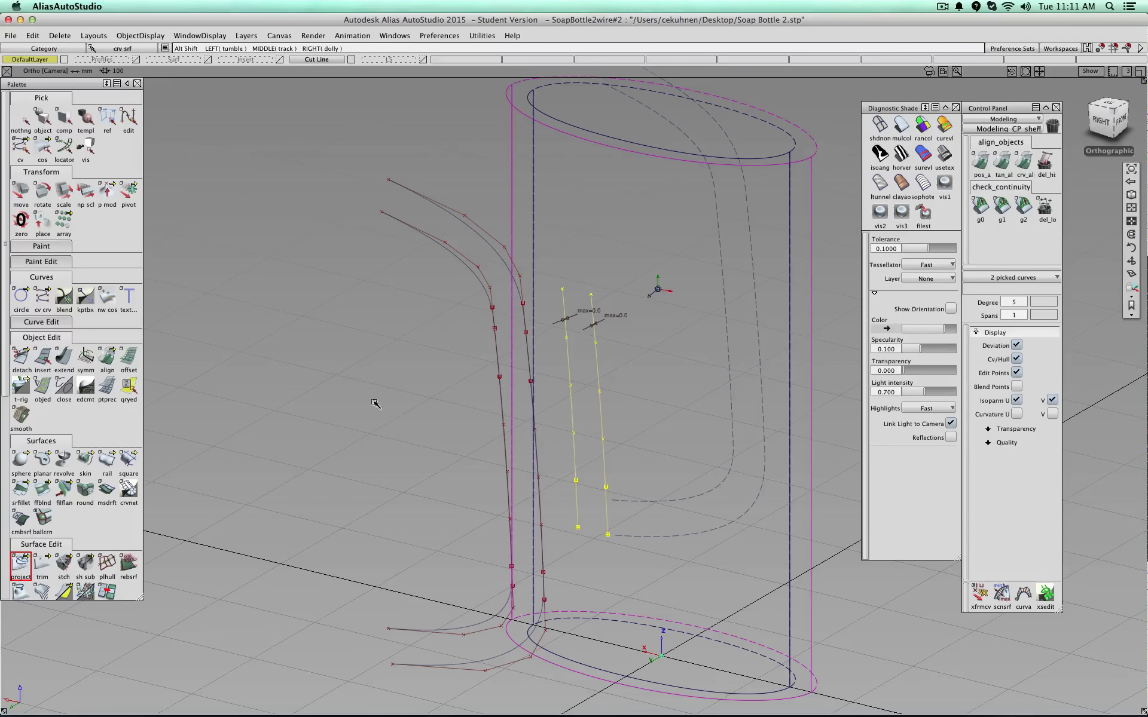
{"action": "left_click", "coordinate": [22, 119]}
{"action": "left_click", "coordinate": [42, 121]}
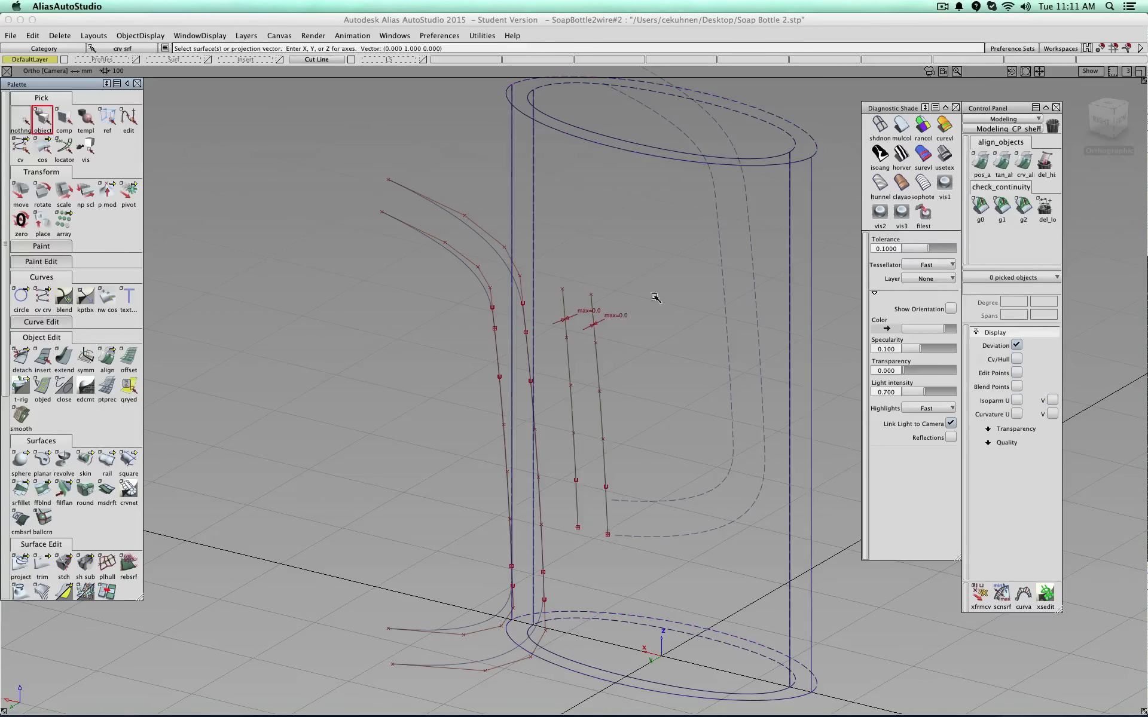
- Detach both outlines' upper bend curves near their open ends, at about parameter 0.77 on the outer and 0.72 on the inner one
{"action": "left_click_drag", "start_coordinate": [389, 473], "coordinate": [640, 454], "text": "alt+shift"}
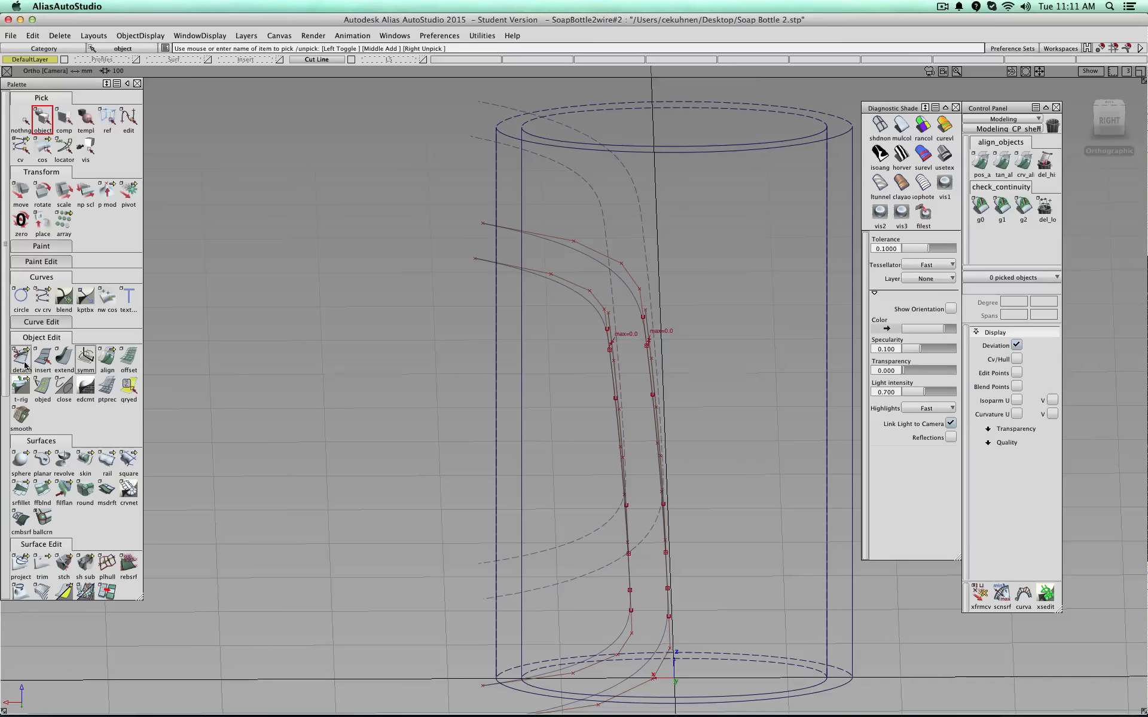
{"action": "left_click", "coordinate": [22, 360]}
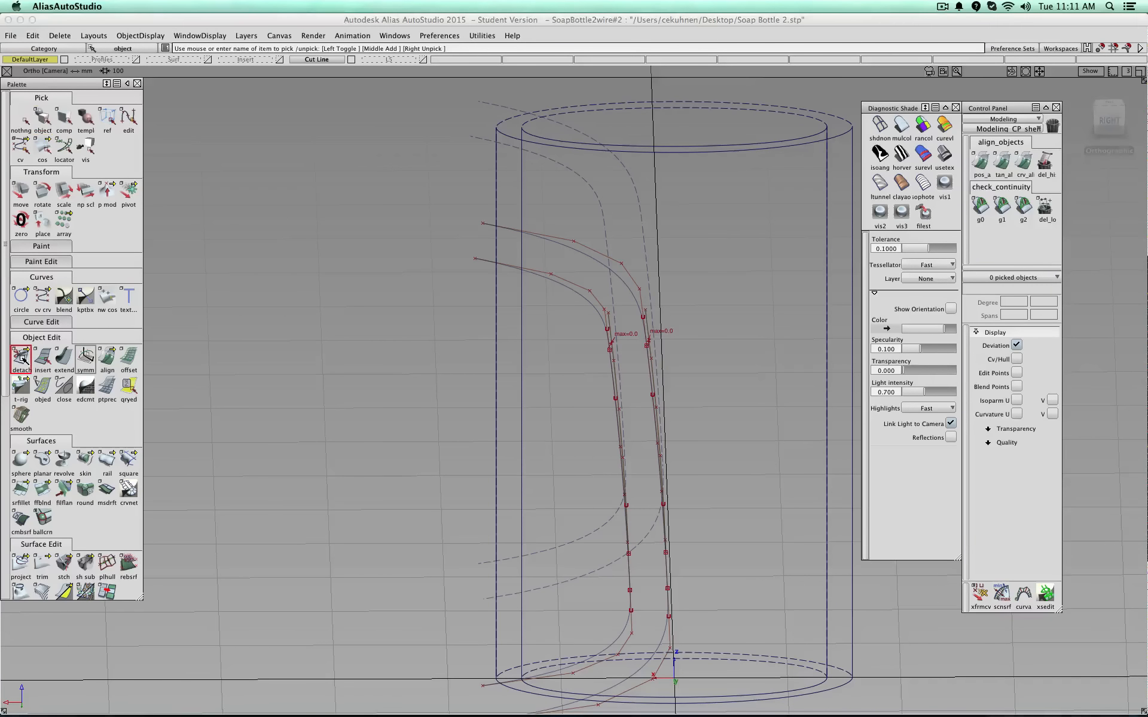
{"action": "left_click", "coordinate": [1108, 129]}
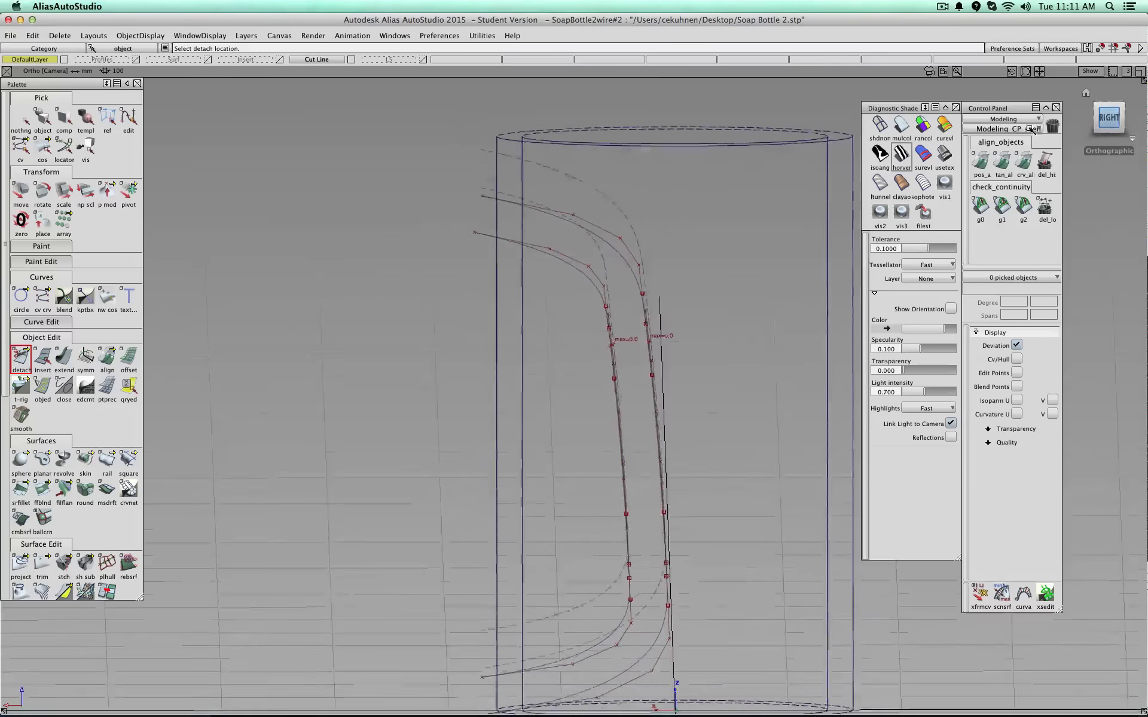
{"action": "left_click_drag", "start_coordinate": [605, 198], "coordinate": [577, 225], "text": "alt+shift"}
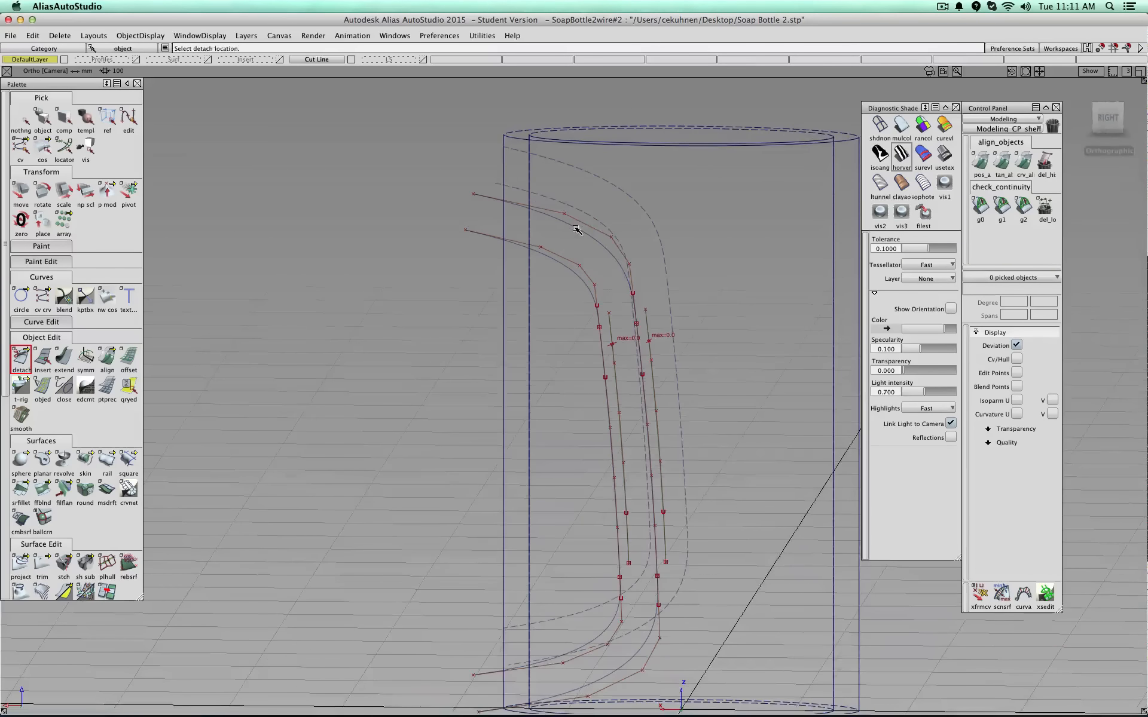
{"action": "left_click", "coordinate": [576, 227]}
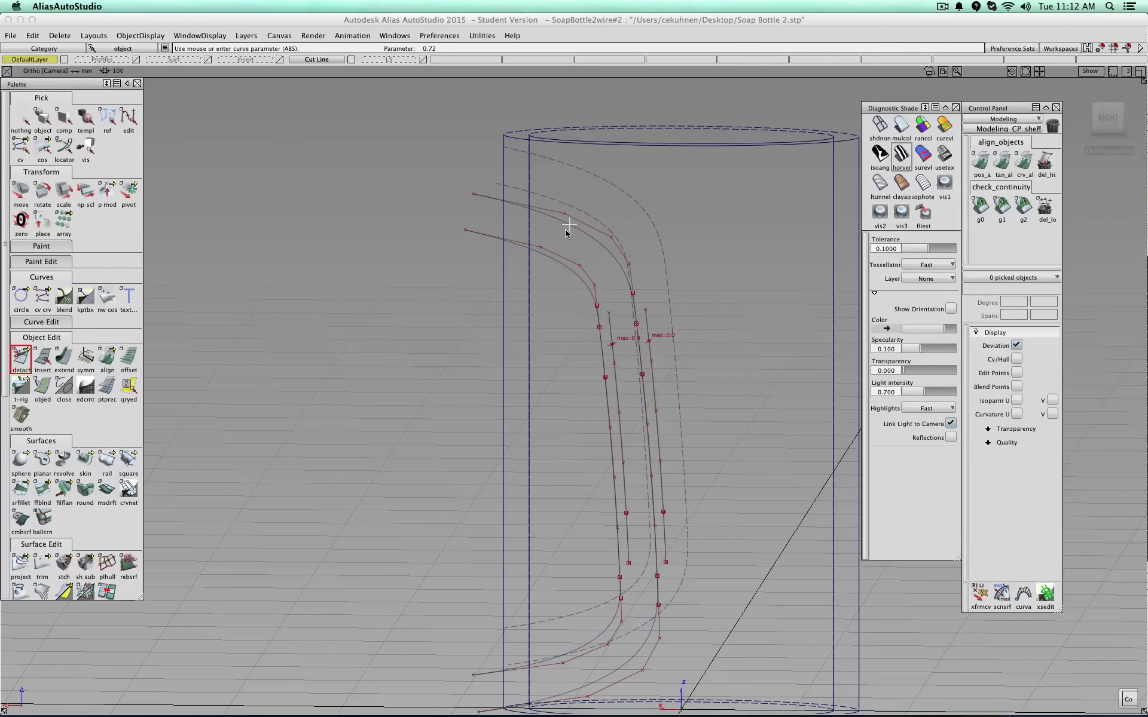
{"action": "left_click", "coordinate": [1100, 118]}
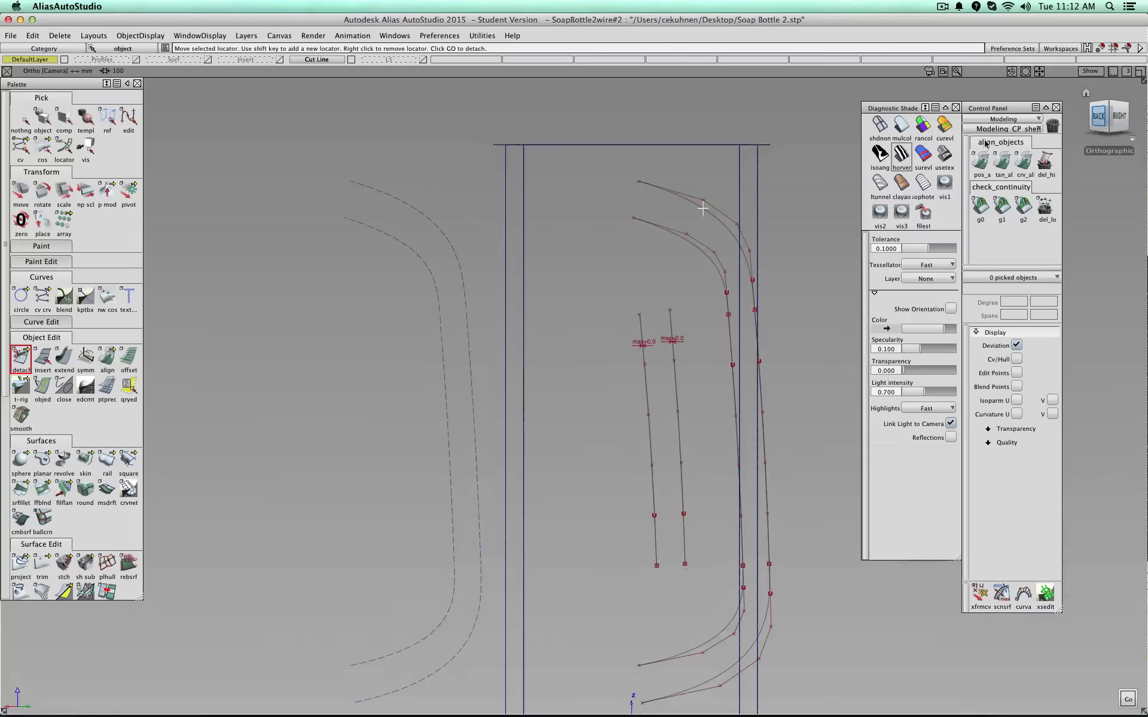
{"action": "left_click", "coordinate": [1112, 117]}
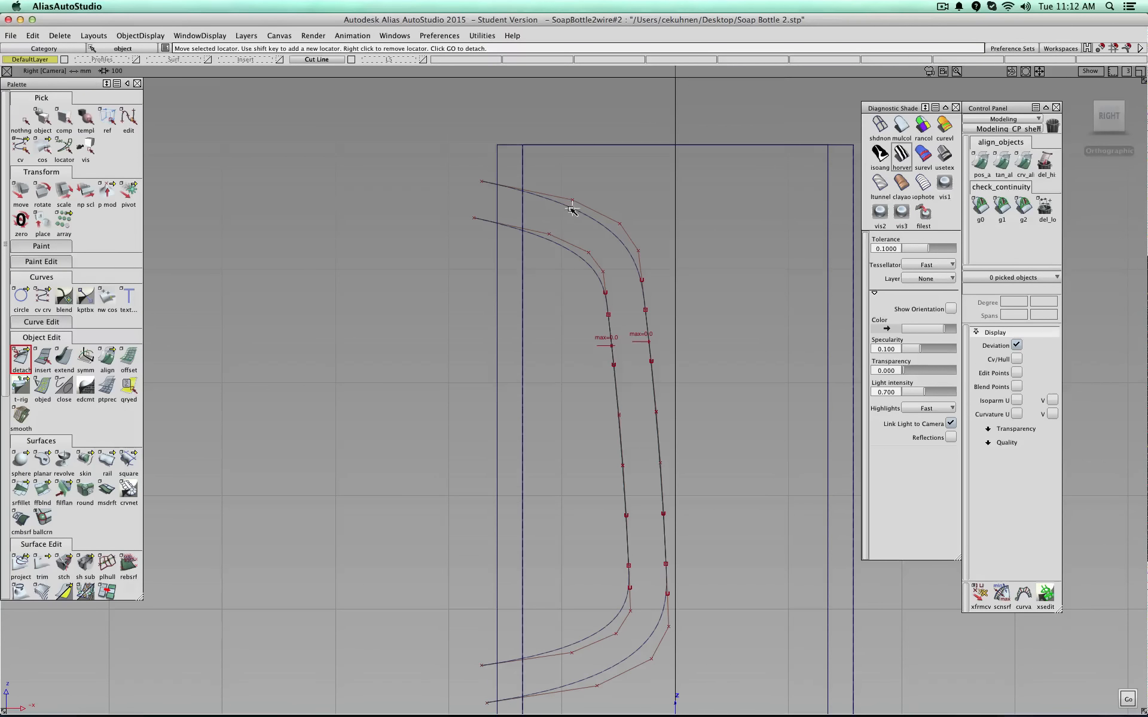
{"action": "left_click", "coordinate": [565, 207]}
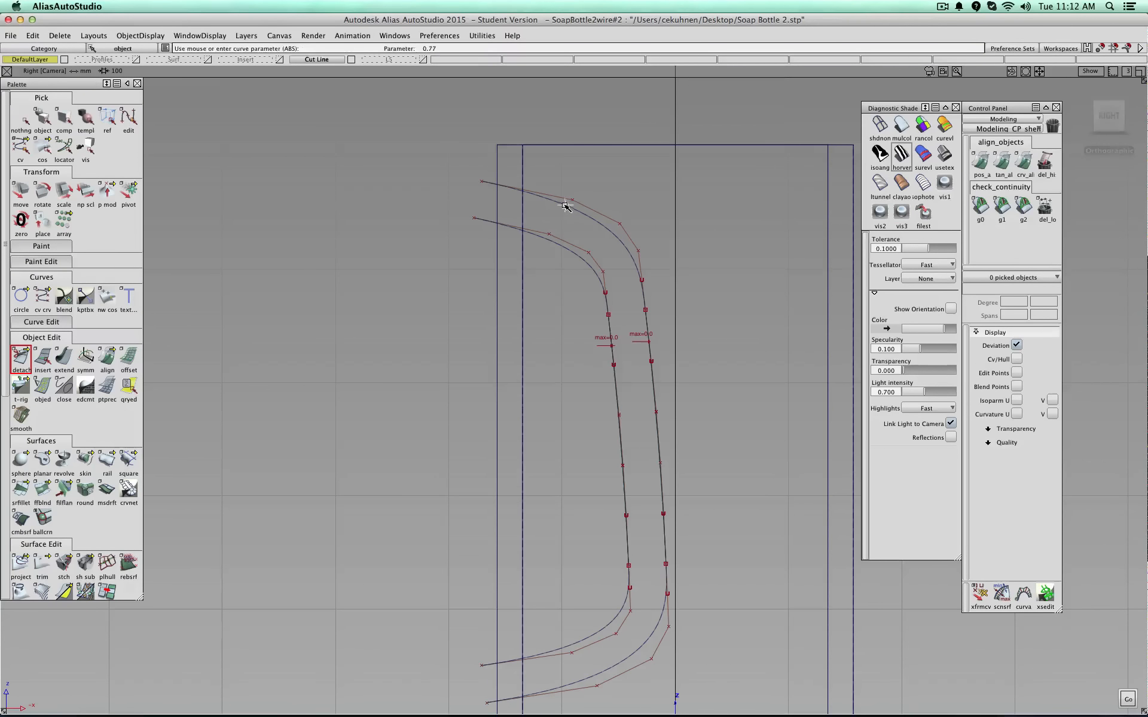
{"action": "left_click", "coordinate": [562, 252]}
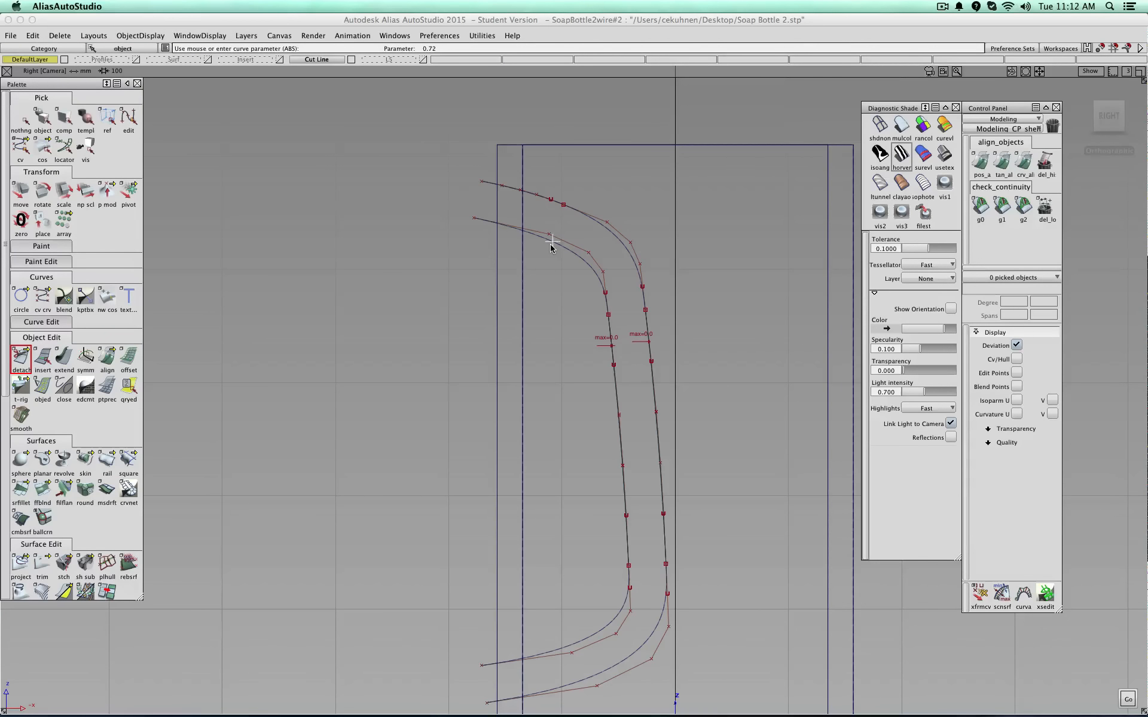
{"action": "key", "text": "space"}
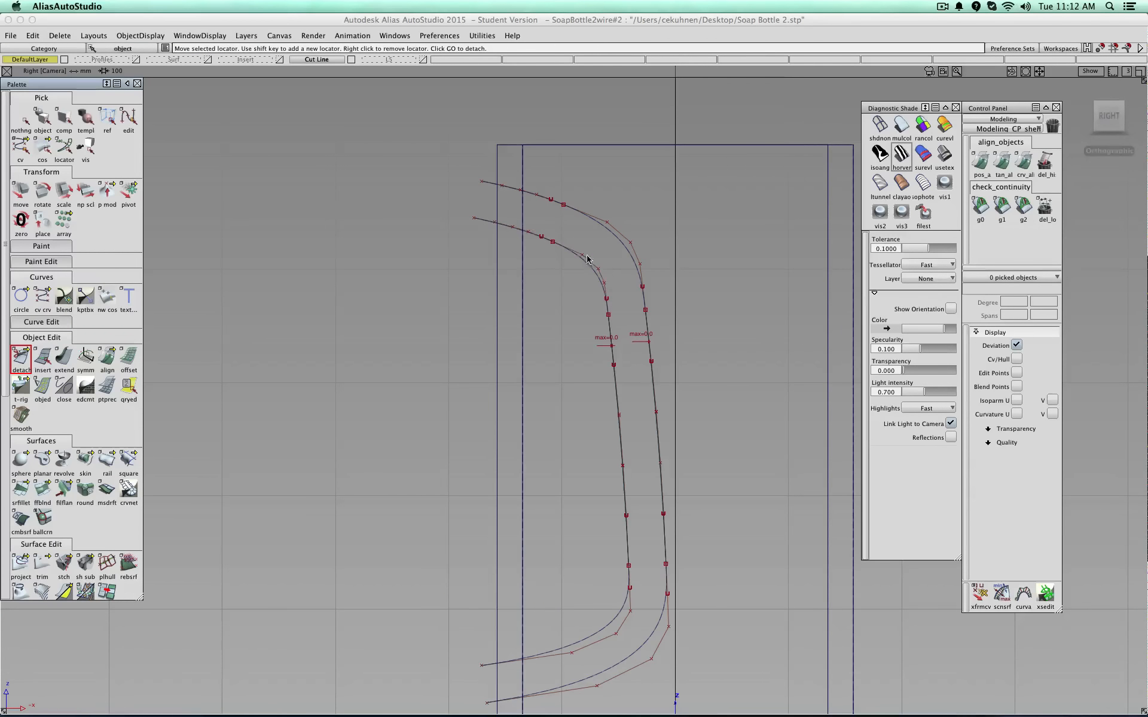
- Project the outer outline's detached upper end segment along Y onto the outer bottle surface
{"action": "left_click_drag", "start_coordinate": [611, 222], "coordinate": [510, 292], "text": "alt+shift"}
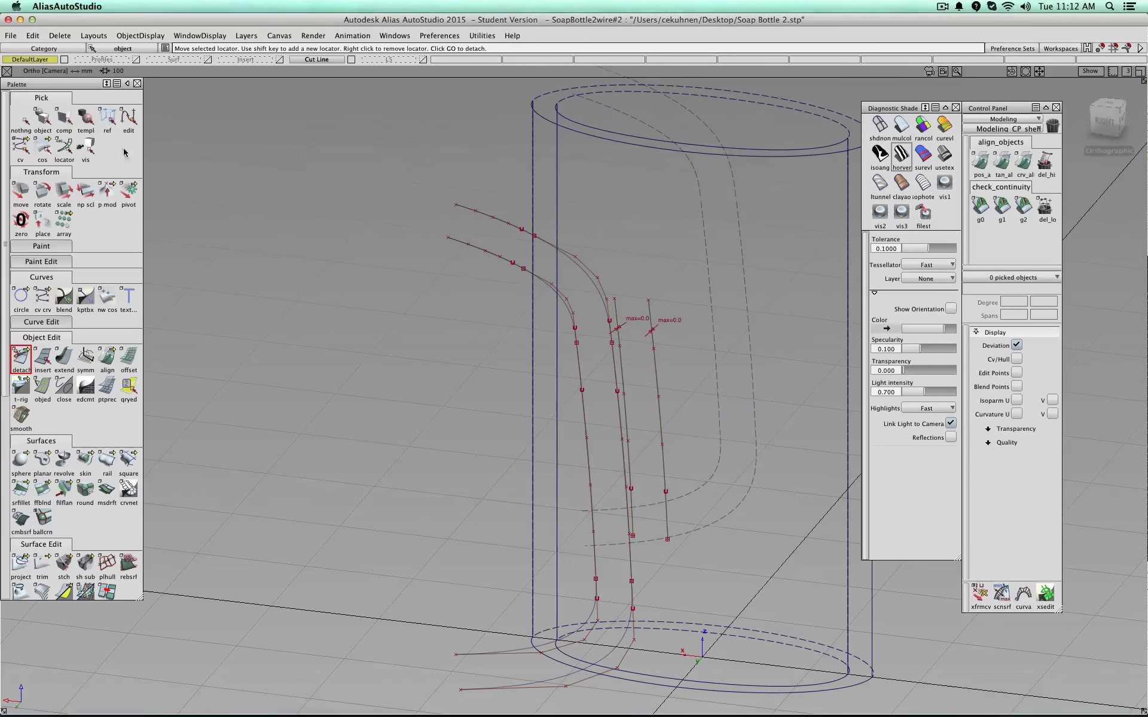
{"action": "left_click", "coordinate": [42, 118]}
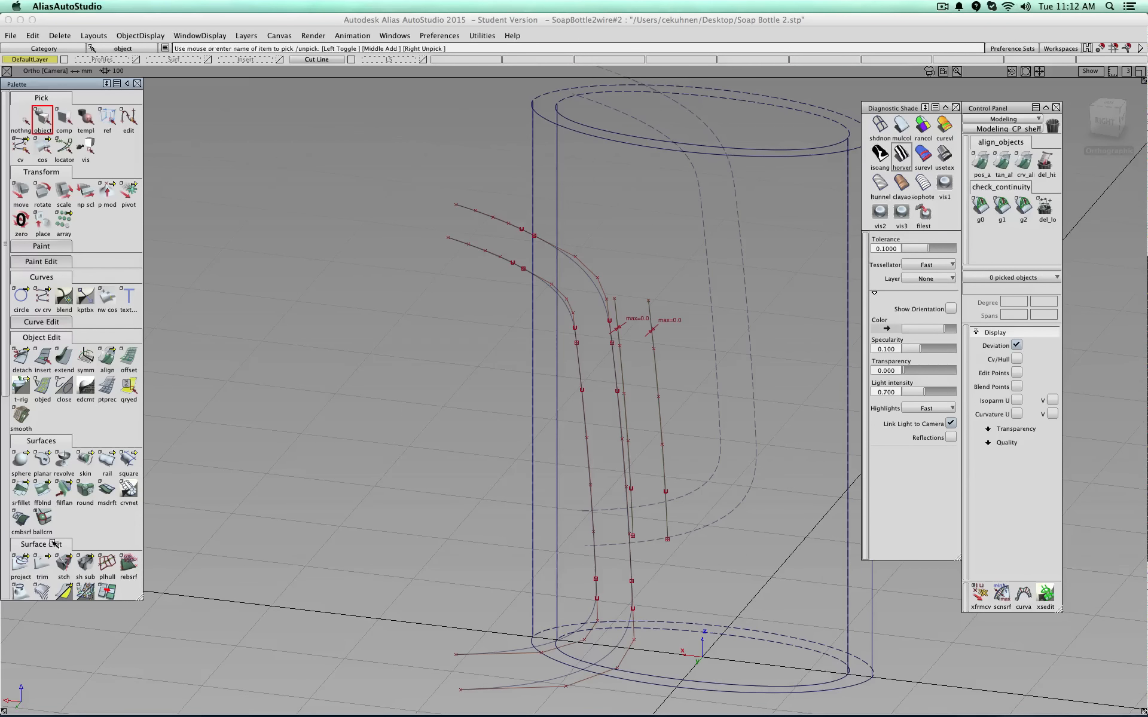
{"action": "left_click", "coordinate": [20, 564]}
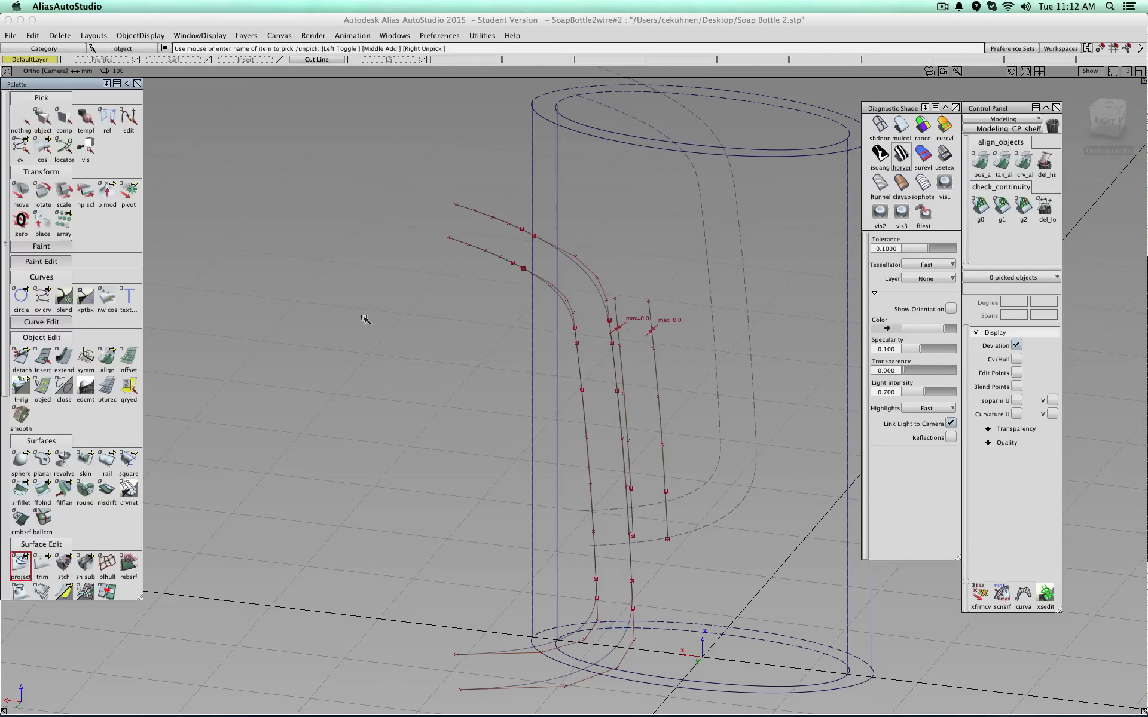
{"action": "left_click", "coordinate": [533, 181]}
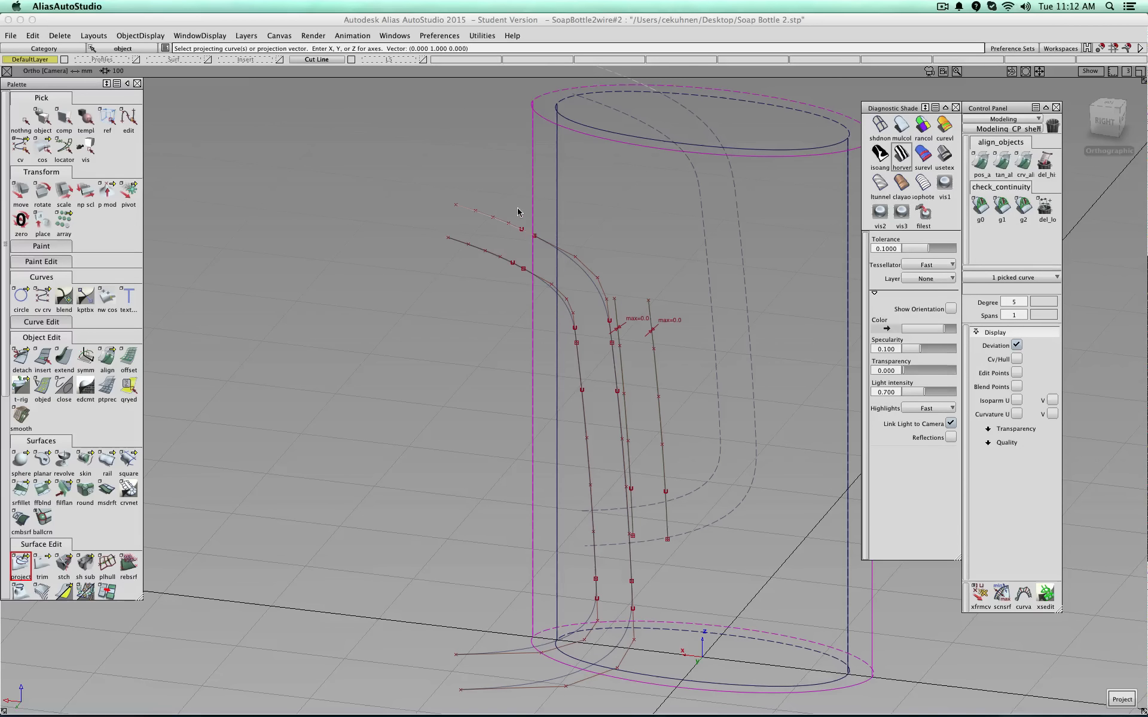
{"action": "key", "text": "space"}
{"action": "left_click_drag", "start_coordinate": [479, 205], "coordinate": [542, 266], "text": "alt+shift"}
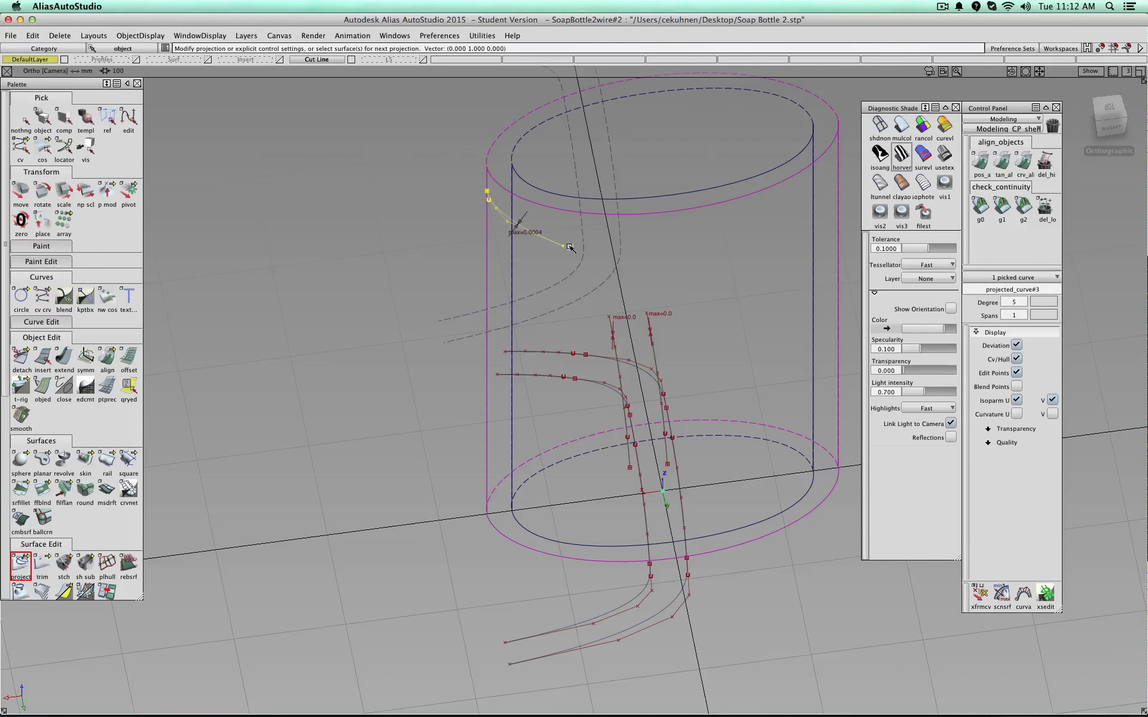
{"action": "left_click_drag", "start_coordinate": [622, 272], "coordinate": [568, 258], "text": "alt+shift"}
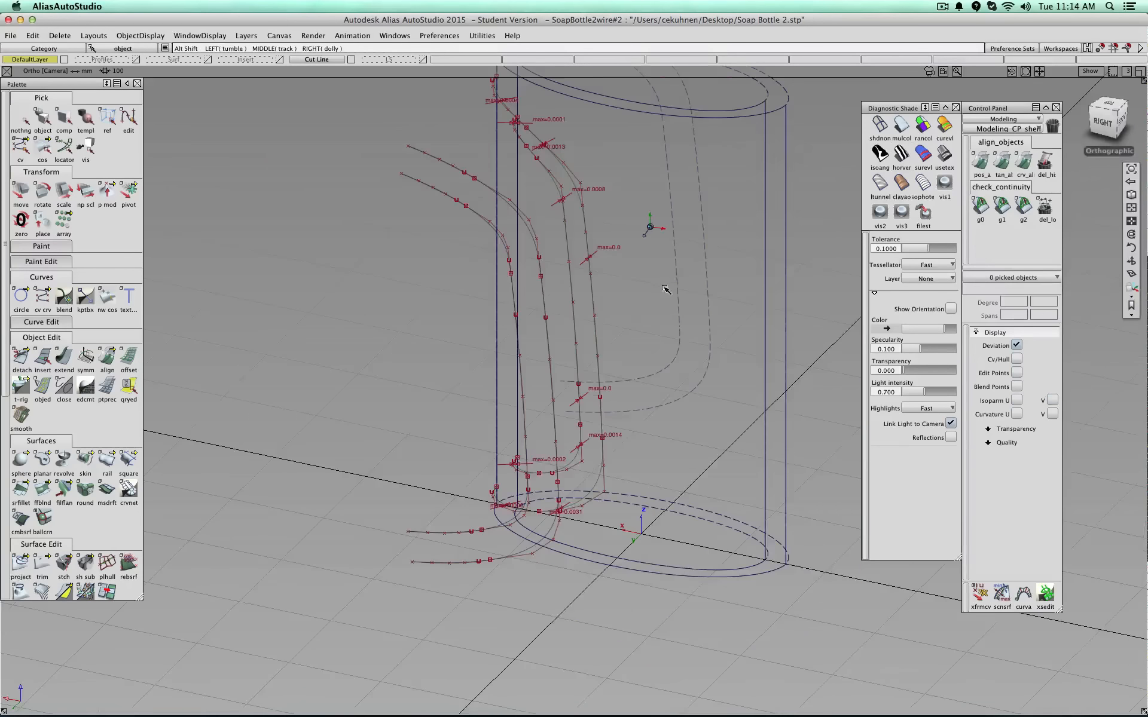
- Assign the original handle outline curves standing off from the bottle surface to a new layer, and hide that layer
{"action": "left_click_drag", "start_coordinate": [667, 287], "coordinate": [652, 493], "text": "alt+shift"}
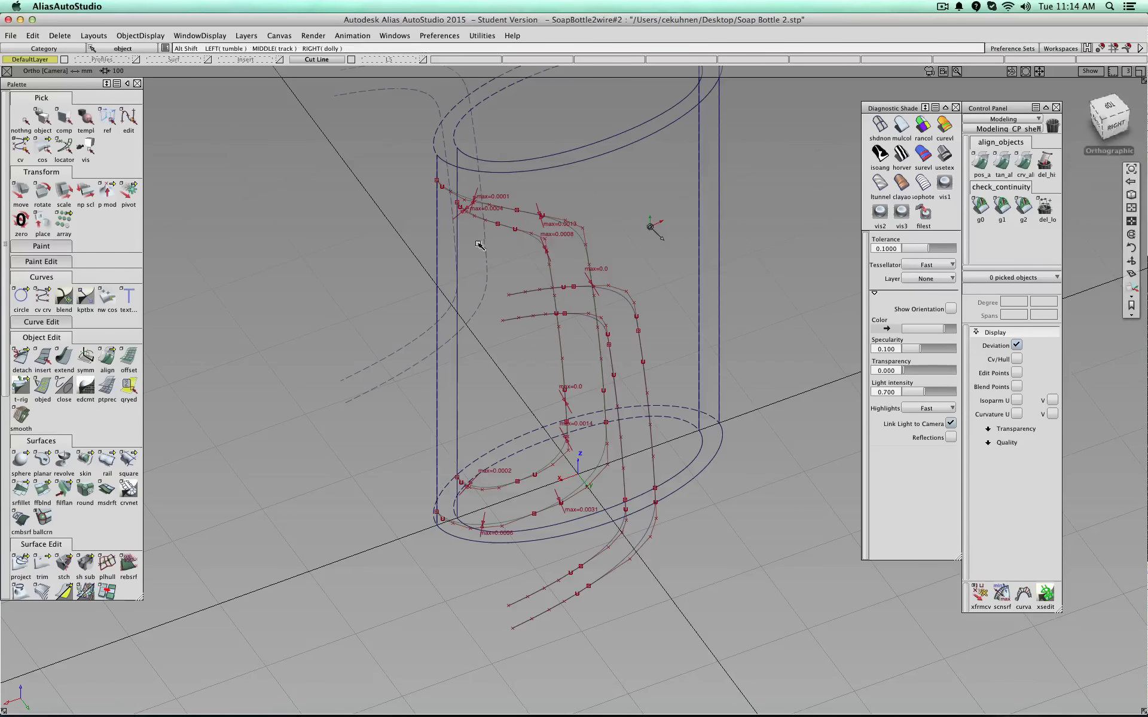
{"action": "left_click_drag", "start_coordinate": [505, 241], "coordinate": [485, 149], "text": "alt+shift"}
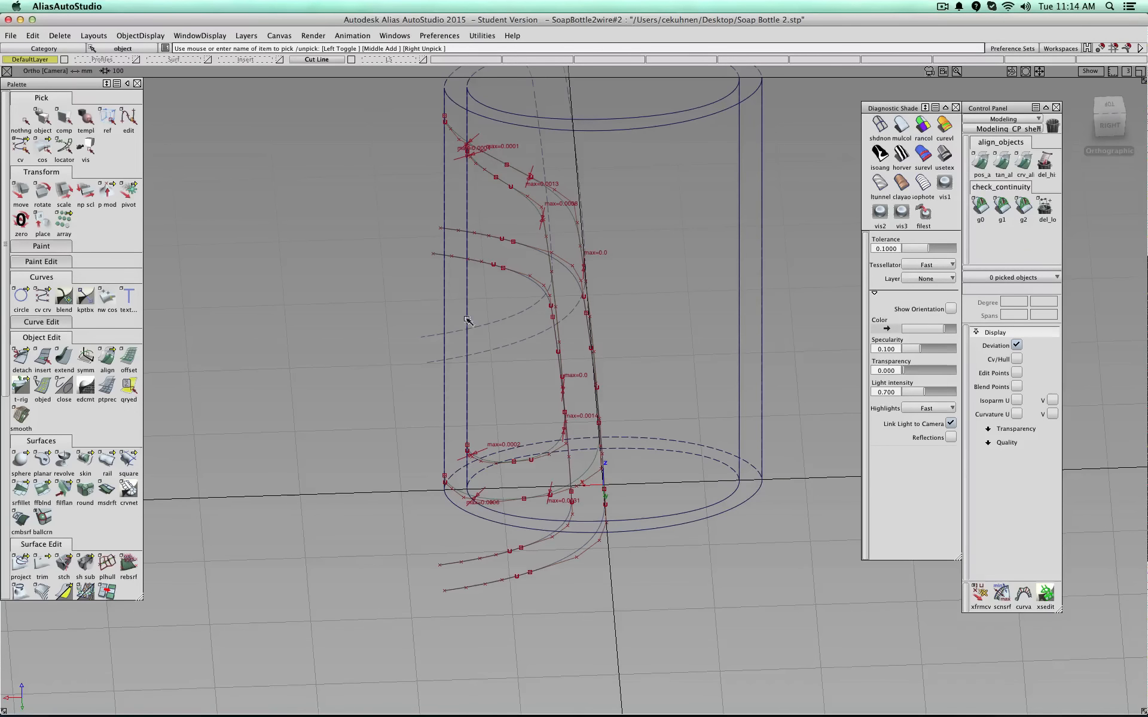
{"action": "left_click_drag", "start_coordinate": [438, 315], "coordinate": [467, 165], "text": "alt+shift"}
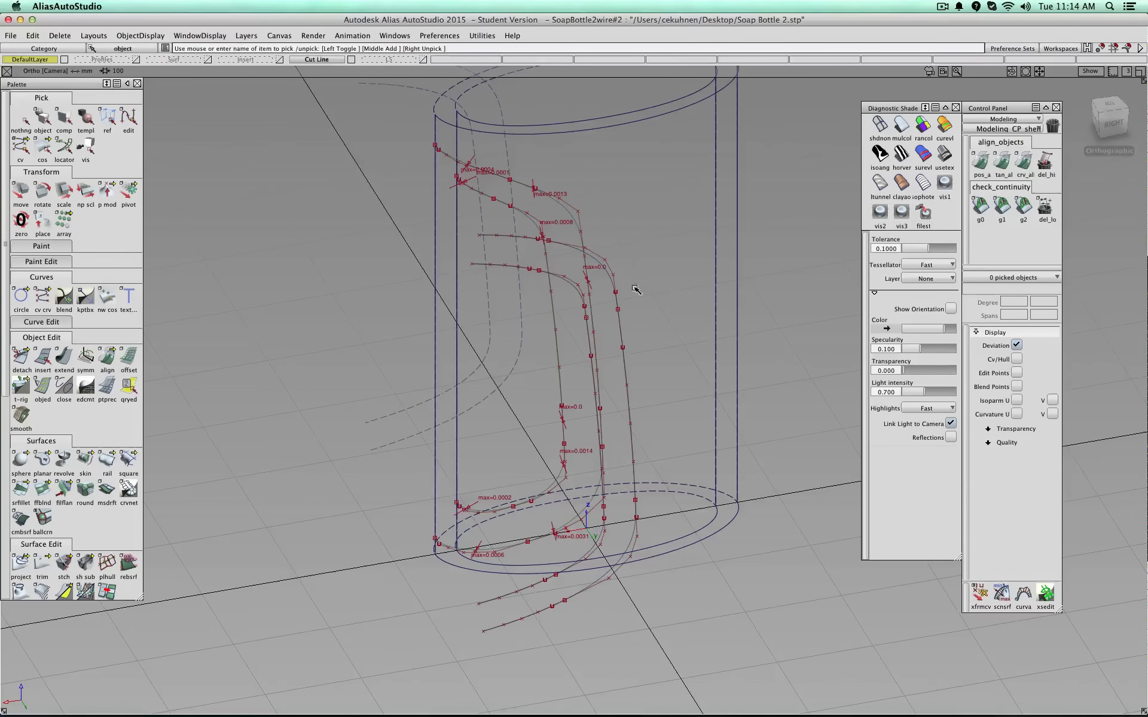
{"action": "left_click_drag", "start_coordinate": [636, 289], "coordinate": [482, 297], "text": "alt+shift"}
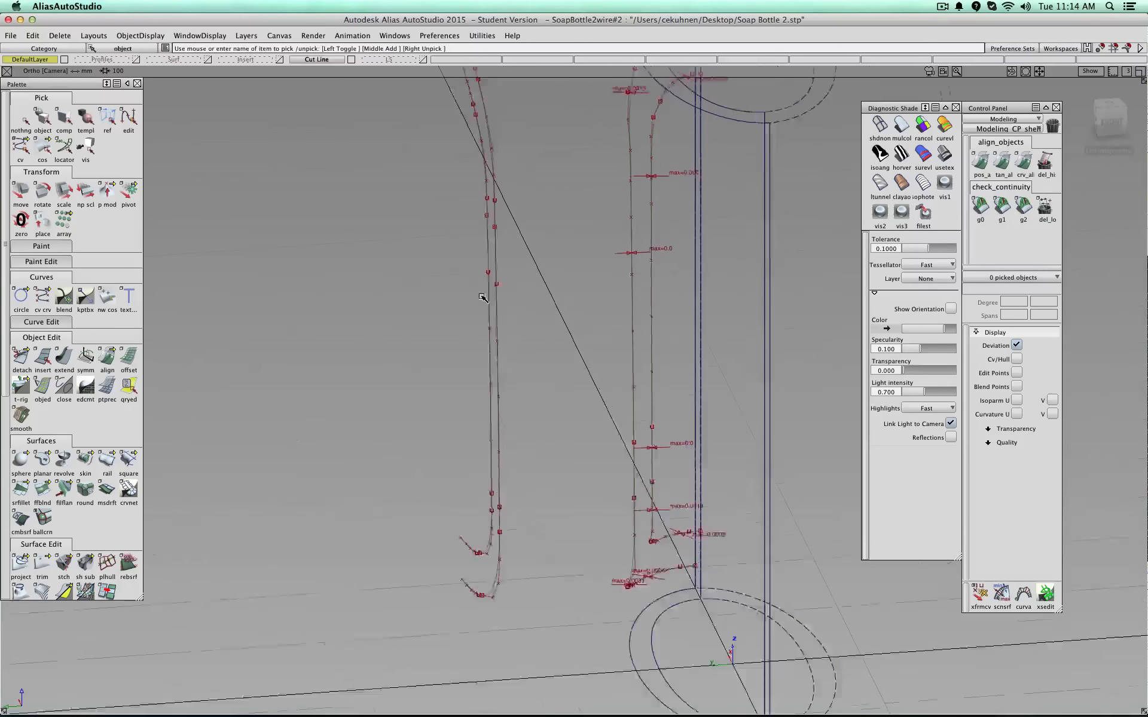
{"action": "right_click_drag", "start_coordinate": [482, 297], "coordinate": [525, 156], "text": "alt+shift"}
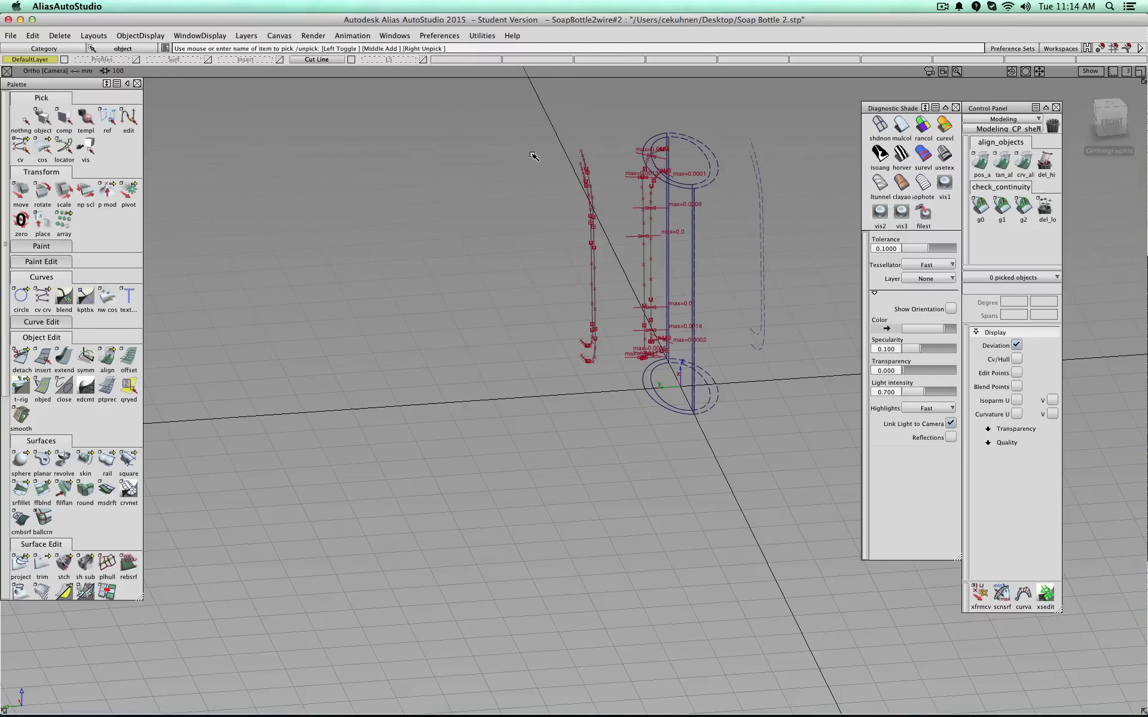
{"action": "left_click_drag", "start_coordinate": [491, 192], "coordinate": [449, 207], "text": "ctrl+shift"}
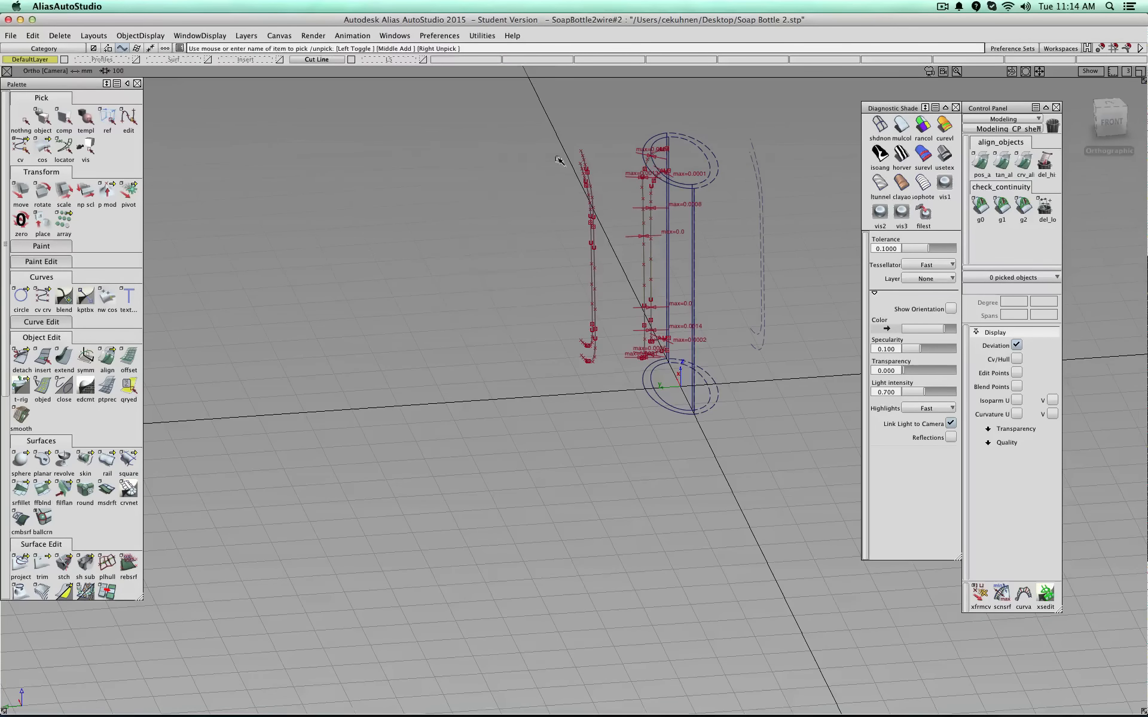
{"action": "left_click_drag", "start_coordinate": [541, 127], "coordinate": [603, 406]}
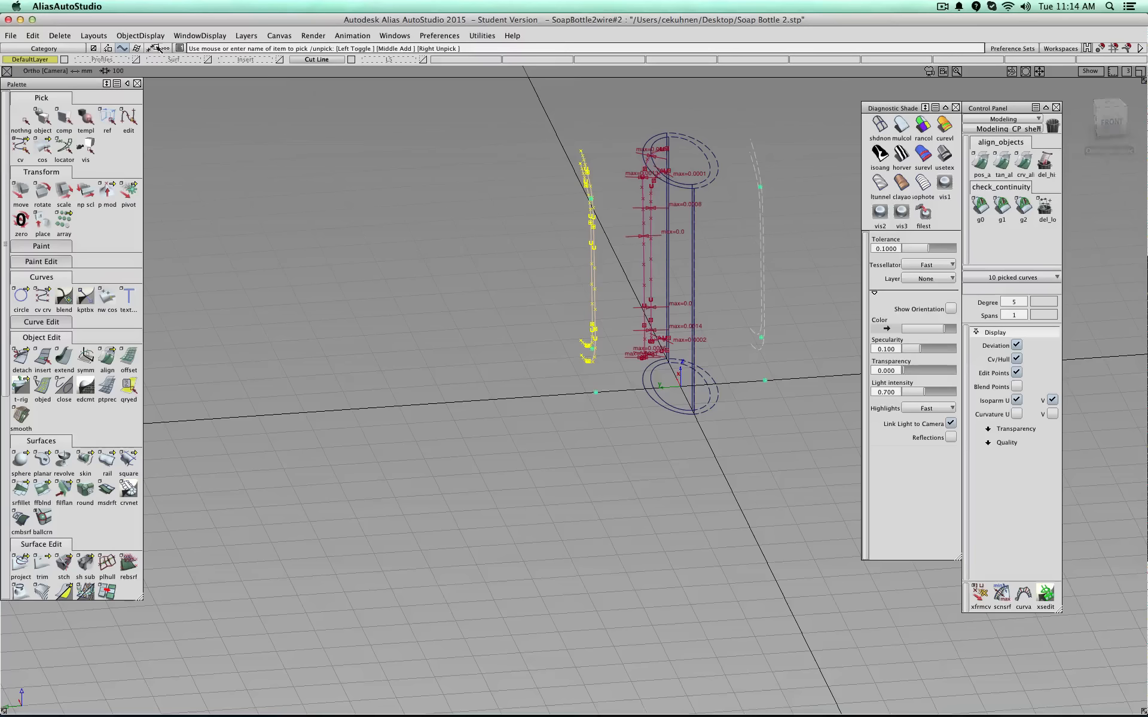
{"action": "left_click", "coordinate": [246, 35]}
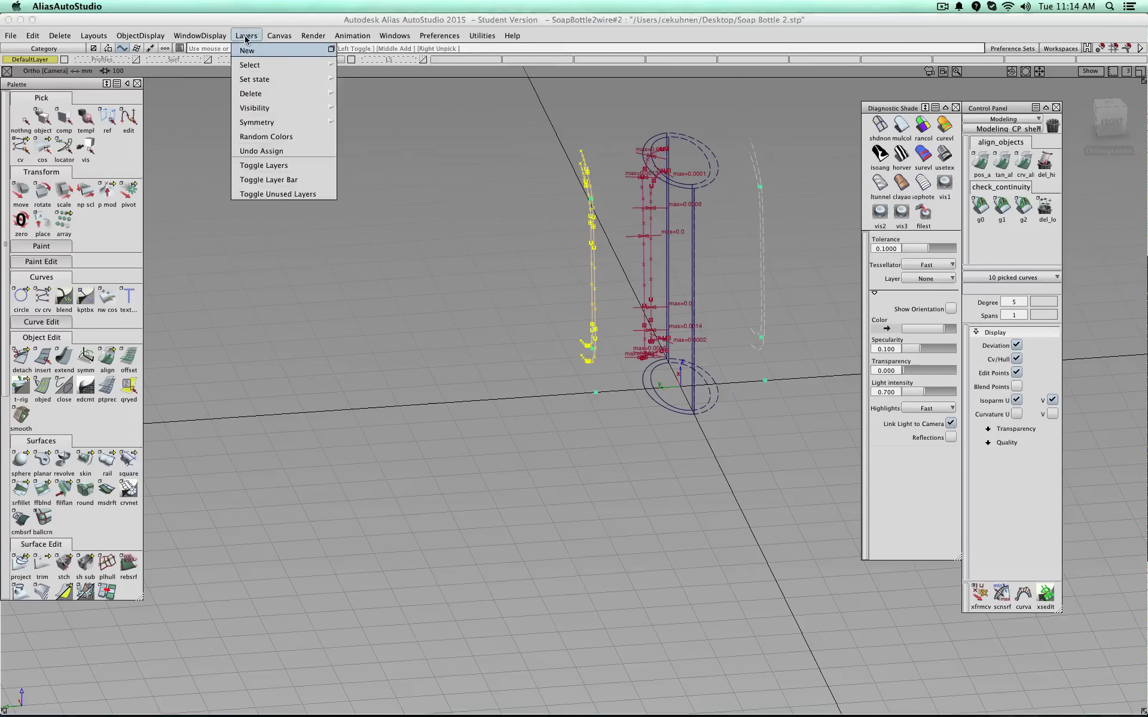
{"action": "left_click", "coordinate": [250, 44]}
{"action": "left_click", "coordinate": [459, 61]}
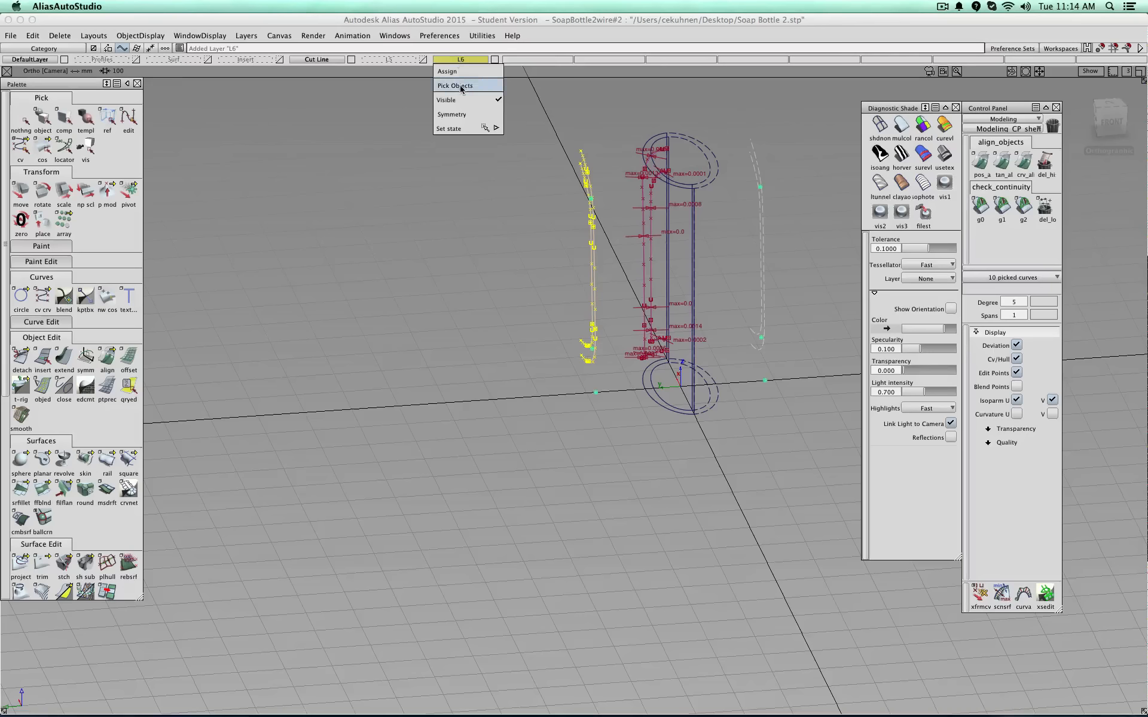
{"action": "left_click", "coordinate": [460, 77]}
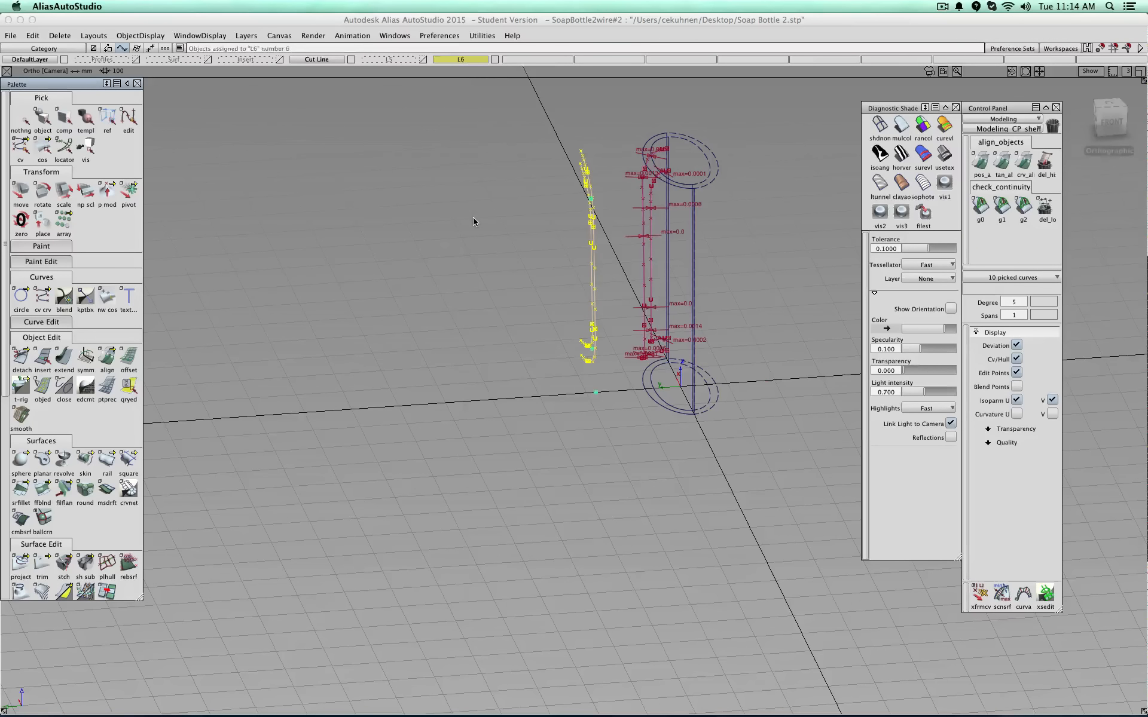
{"action": "left_click", "coordinate": [494, 59]}
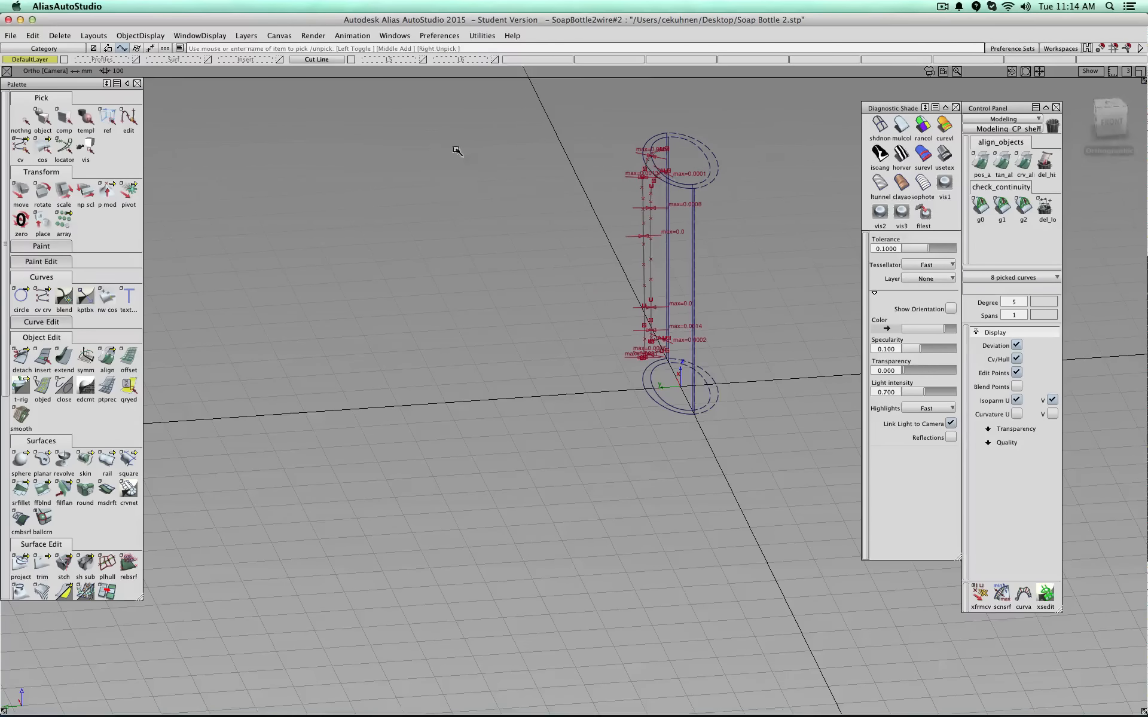
- Delete the deviation locators from the projected handle curves
{"action": "left_click_drag", "start_coordinate": [600, 257], "coordinate": [769, 246], "text": "alt+shift"}
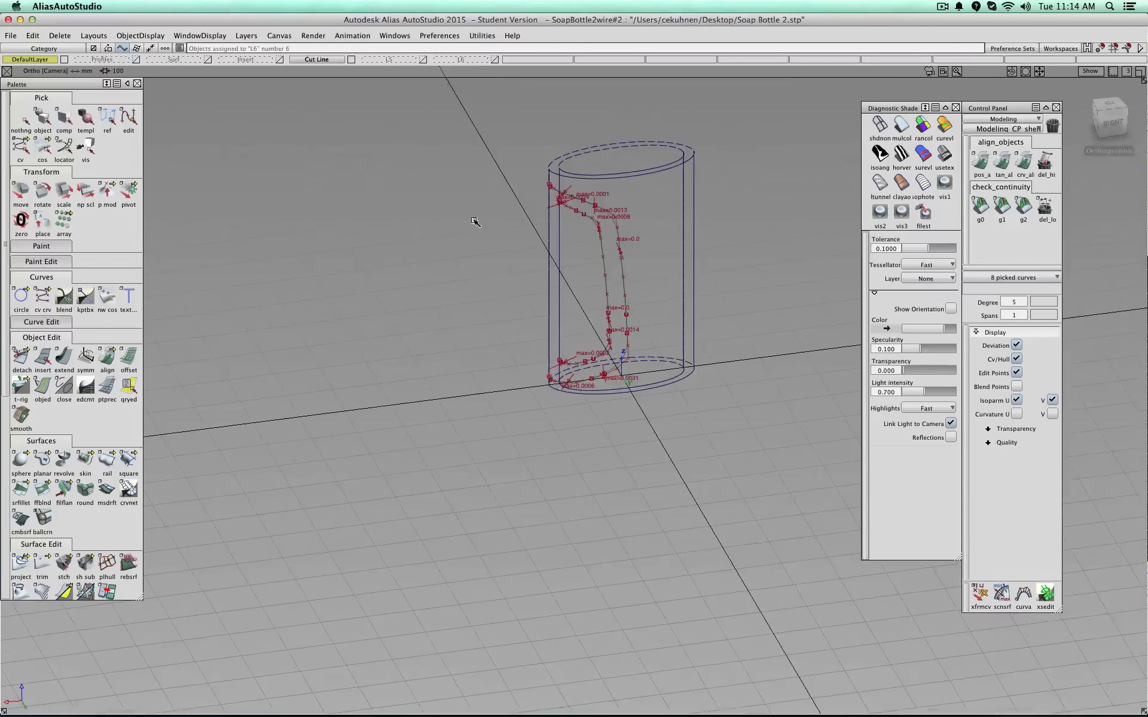
{"action": "right_click_drag", "start_coordinate": [543, 277], "coordinate": [510, 277], "text": "alt+shift"}
{"action": "left_click_drag", "start_coordinate": [510, 277], "coordinate": [661, 222], "text": "alt+shift"}
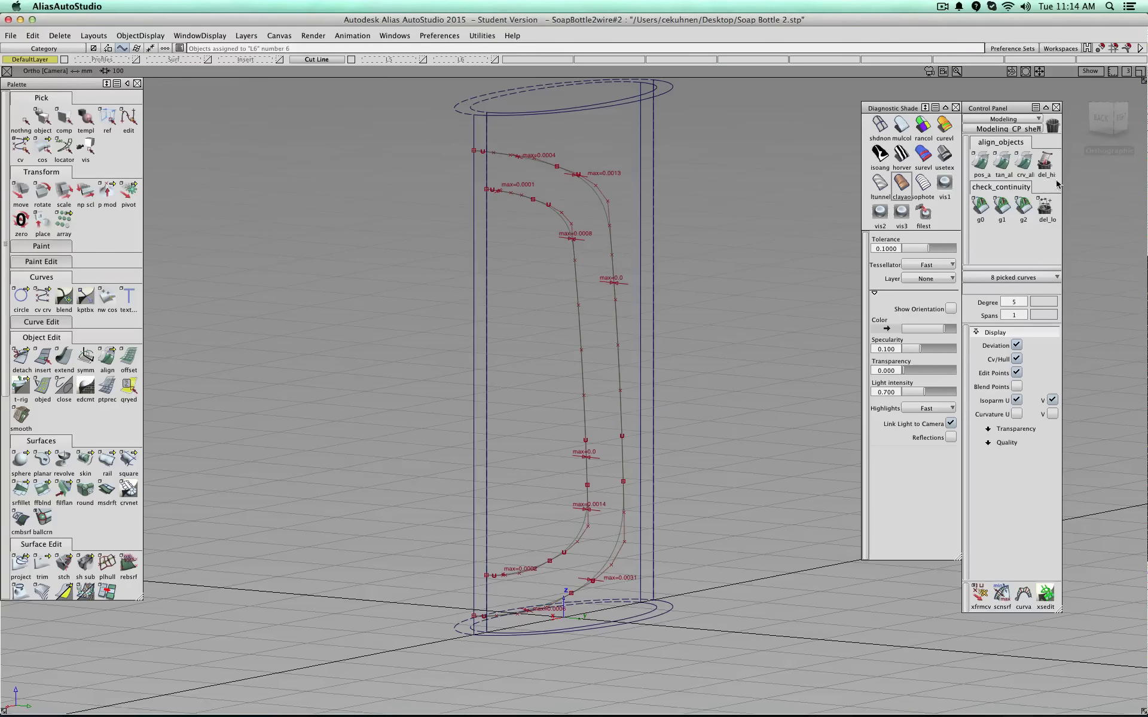
{"action": "left_click", "coordinate": [1045, 208]}
- Turn off the CV/hull display for all projected handle curves, and clear the selection
{"action": "left_click_drag", "start_coordinate": [679, 300], "coordinate": [466, 317], "text": "alt+shift"}
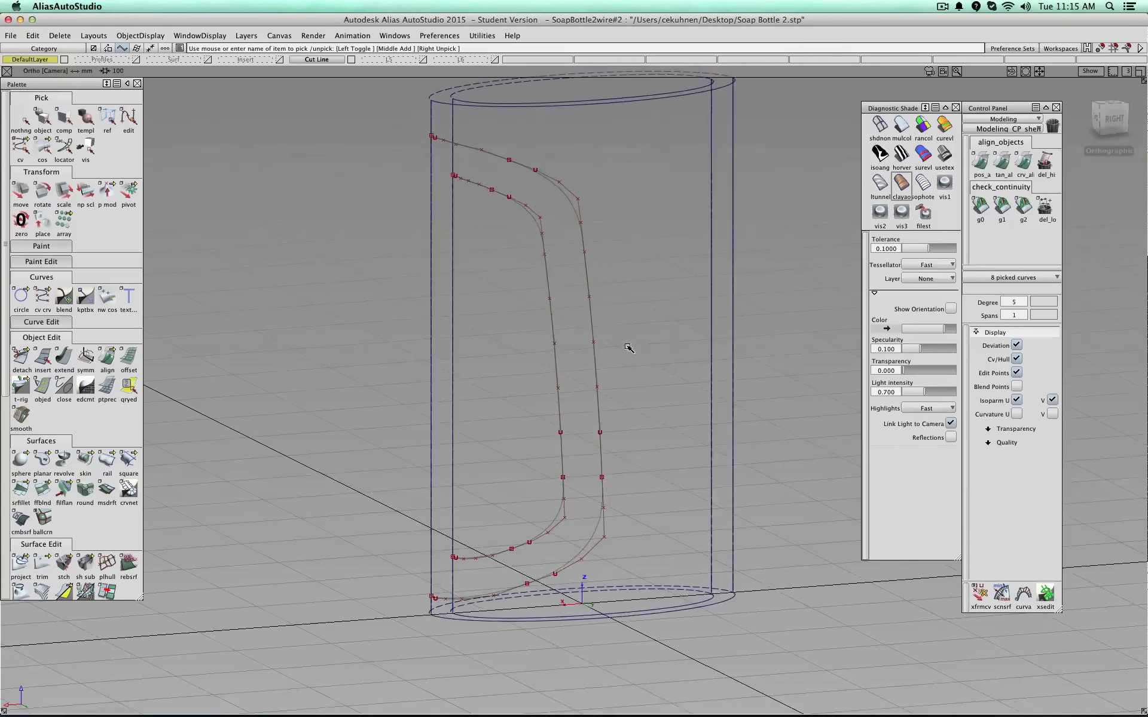
{"action": "left_click_drag", "start_coordinate": [627, 347], "coordinate": [605, 363], "text": "ctrl+shift"}
{"action": "left_click_drag", "start_coordinate": [642, 144], "coordinate": [487, 584]}
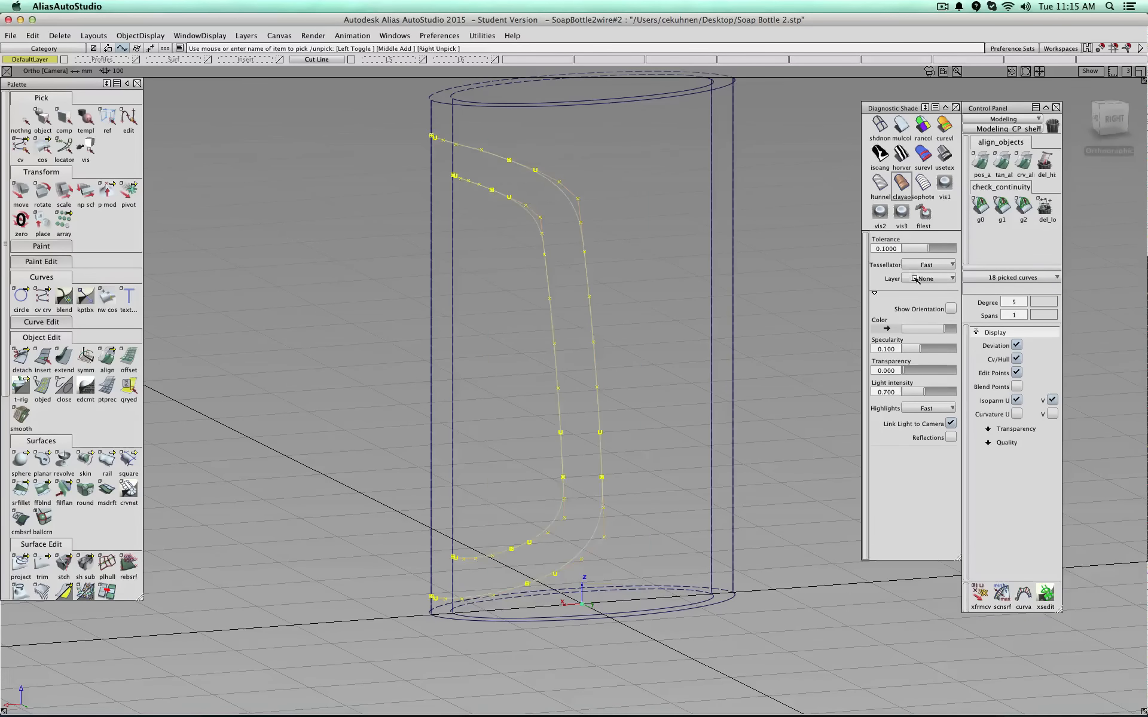
{"action": "left_click", "coordinate": [1017, 359]}
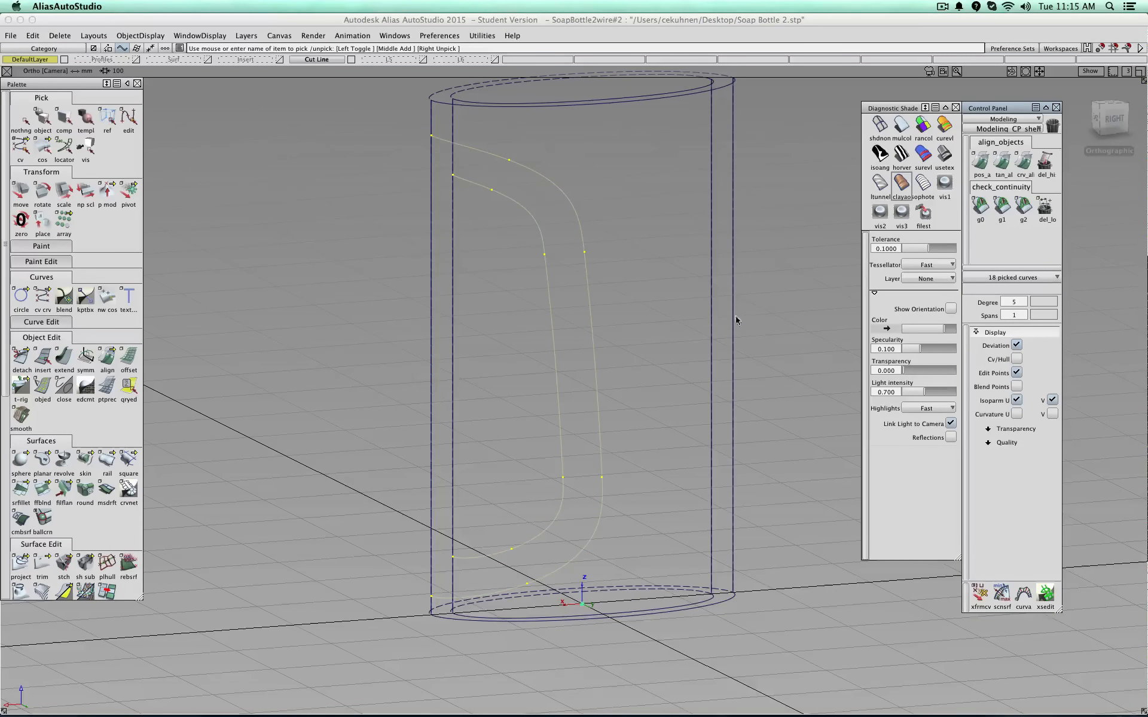
{"action": "left_click_drag", "start_coordinate": [676, 317], "coordinate": [598, 287], "text": "alt+shift"}
{"action": "left_click", "coordinate": [24, 124]}
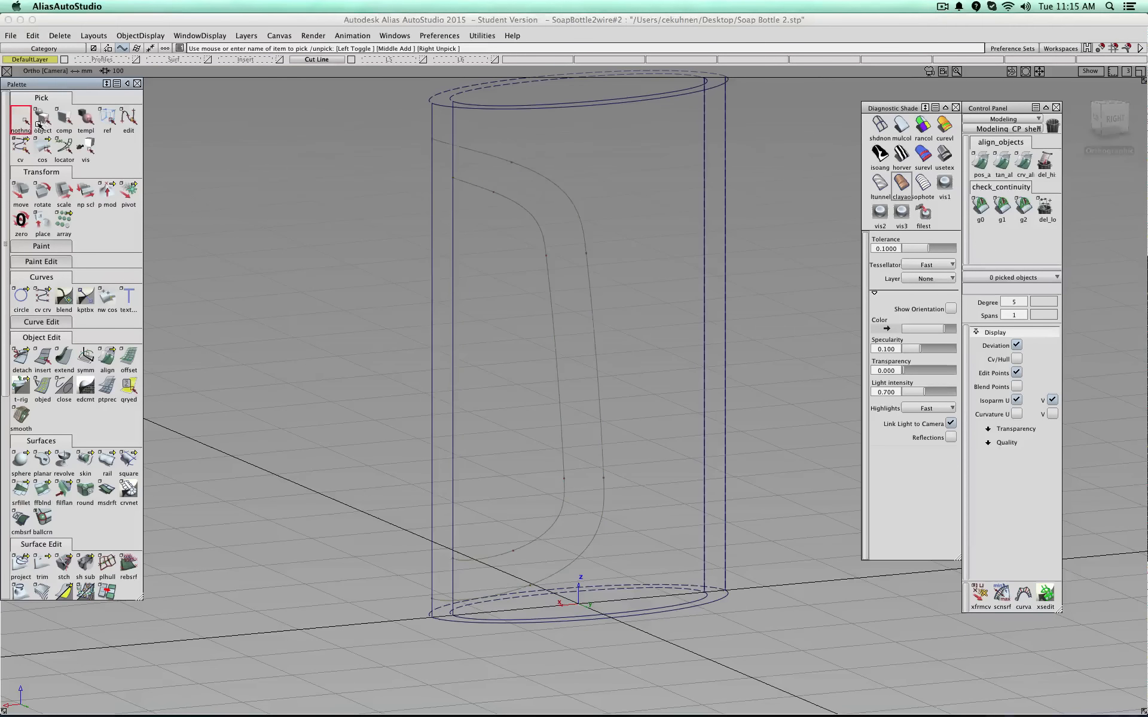
- Save the model as a wire file named Soap Bottle 2 b on the Desktop
{"action": "scroll", "coordinate": [458, 215], "scroll_direction": "down", "scroll_amount": 3}
{"action": "key", "text": "super+s"}
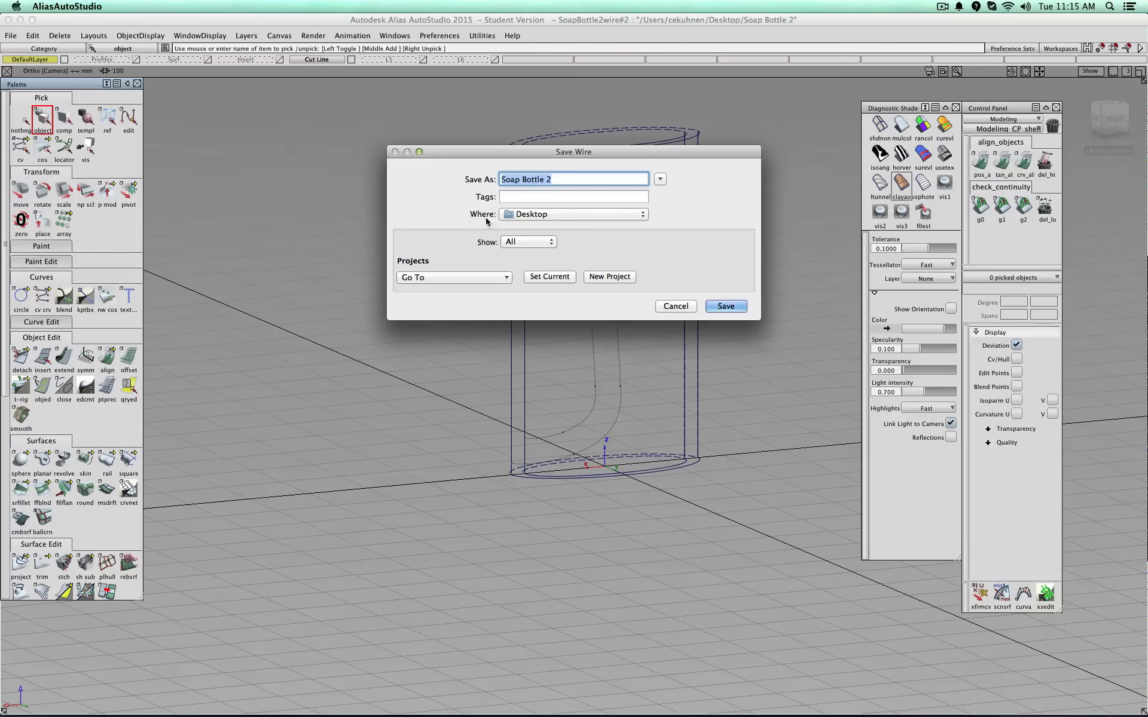
{"action": "left_click", "coordinate": [561, 179]}
{"action": "type", "text": "b"}
{"action": "key", "text": "Return"}
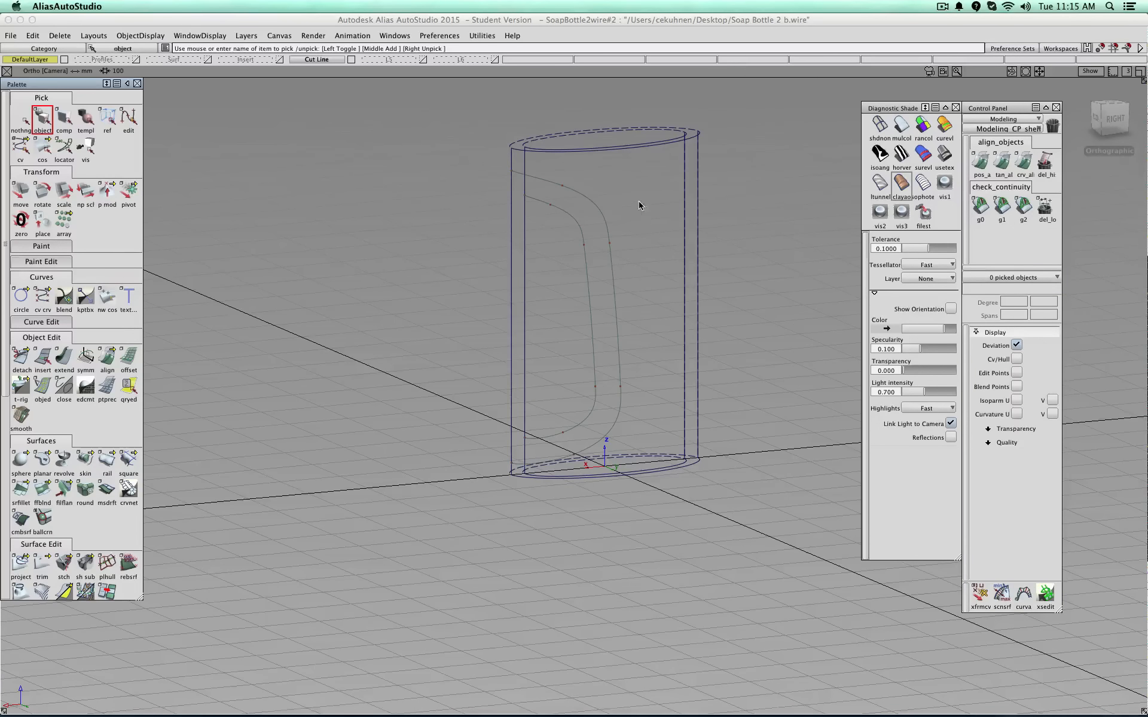
- Delete the construction history of the bottle surfaces and the projected handle curves
{"action": "left_click_drag", "start_coordinate": [633, 182], "coordinate": [547, 460]}
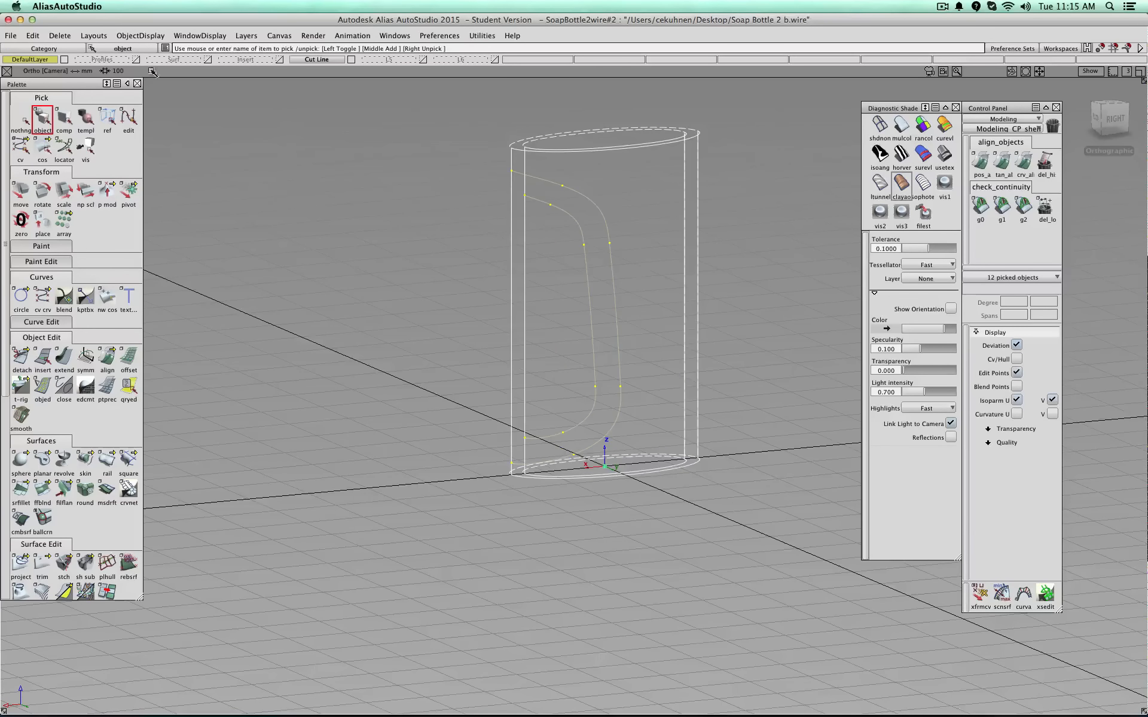
{"action": "left_click", "coordinate": [60, 35]}
{"action": "left_click", "coordinate": [90, 71]}
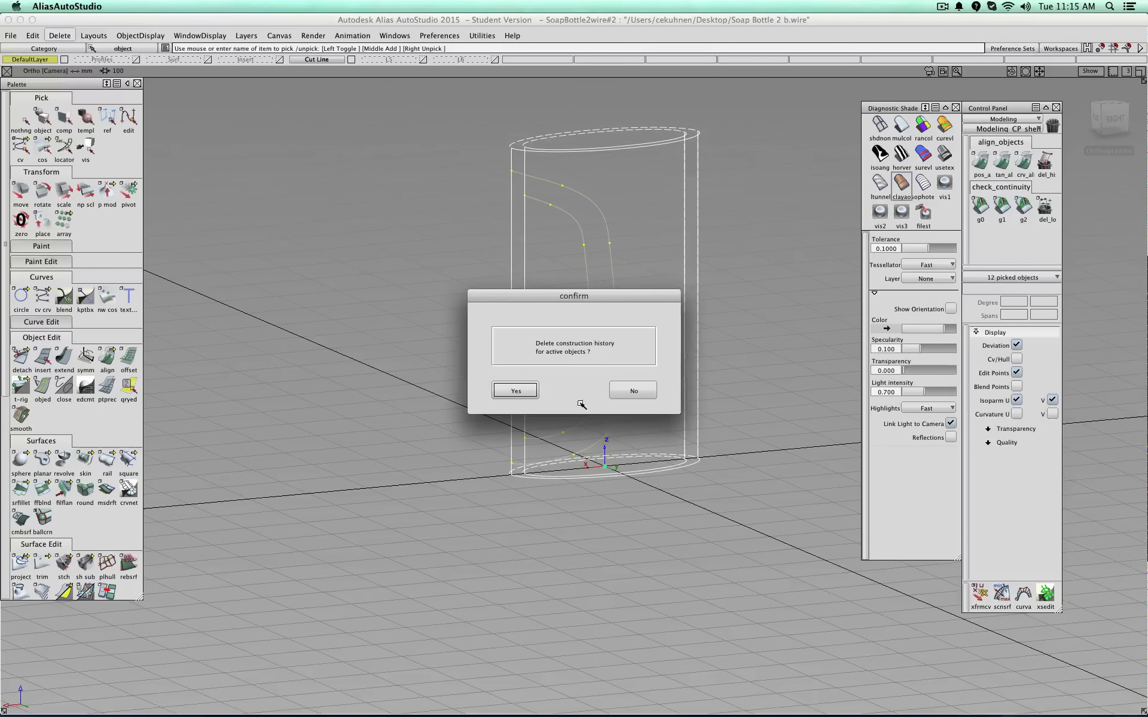
{"action": "left_click", "coordinate": [515, 391]}
- Try a Freeform Blend with G0 position on both sides between the outer and inner projected outlines, and undo it
{"action": "left_click_drag", "start_coordinate": [453, 373], "coordinate": [436, 325], "text": "alt+shift"}
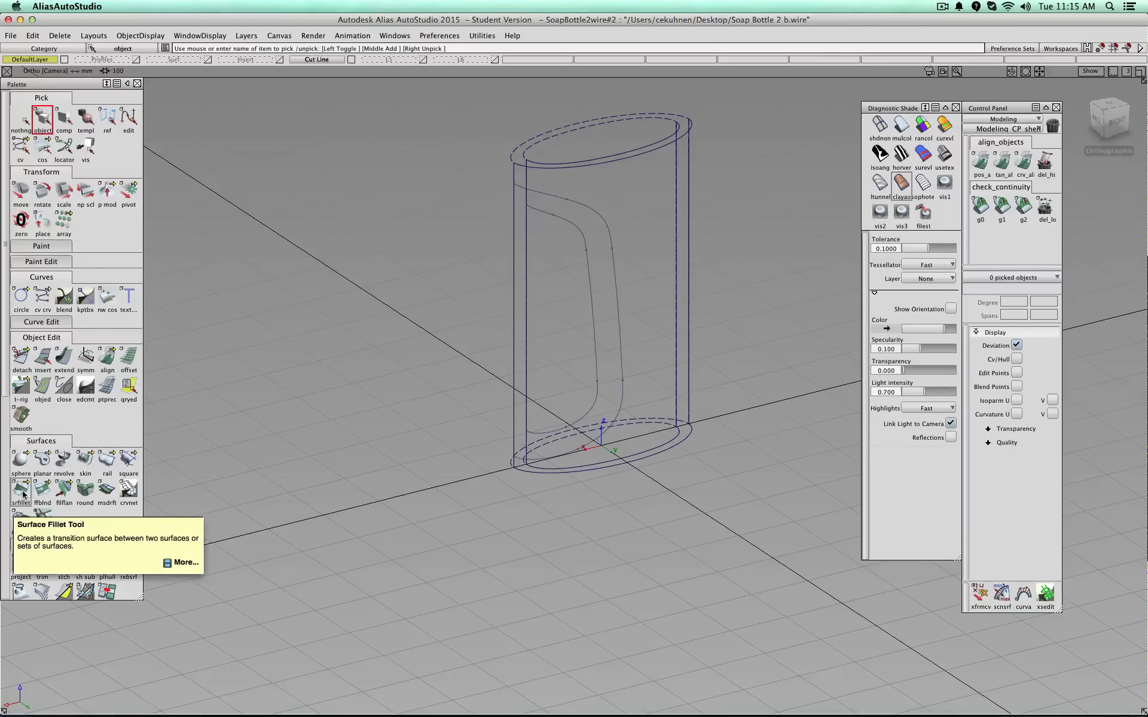
{"action": "left_click", "coordinate": [42, 490]}
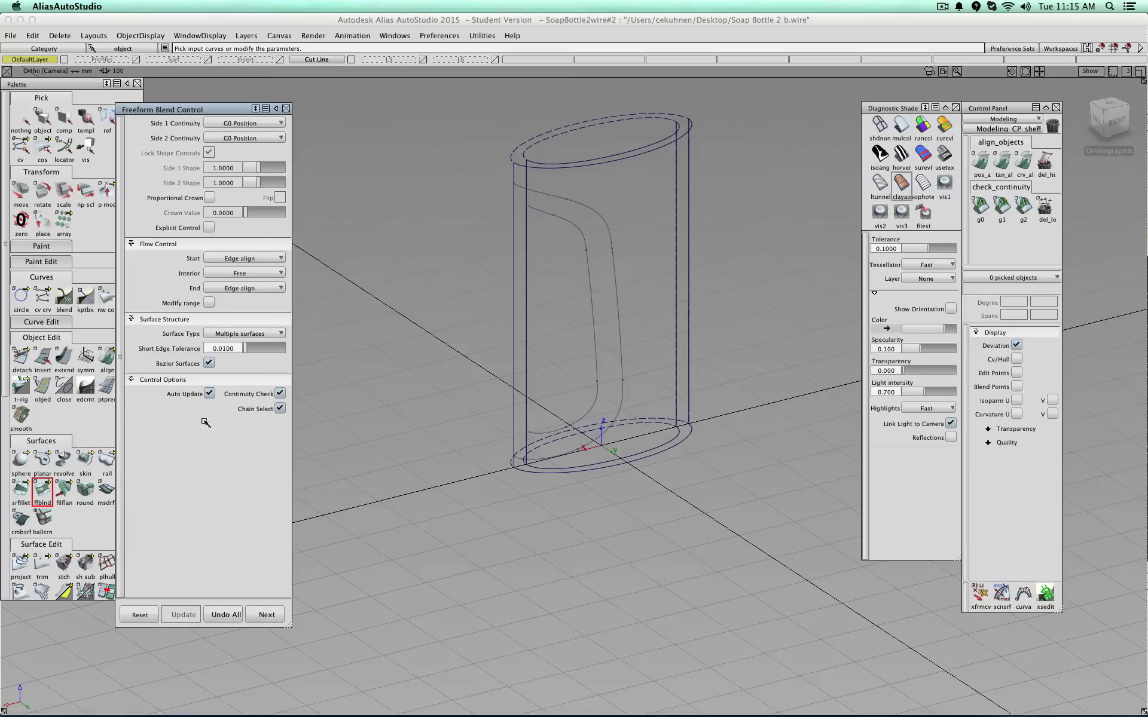
{"action": "left_click", "coordinate": [551, 197]}
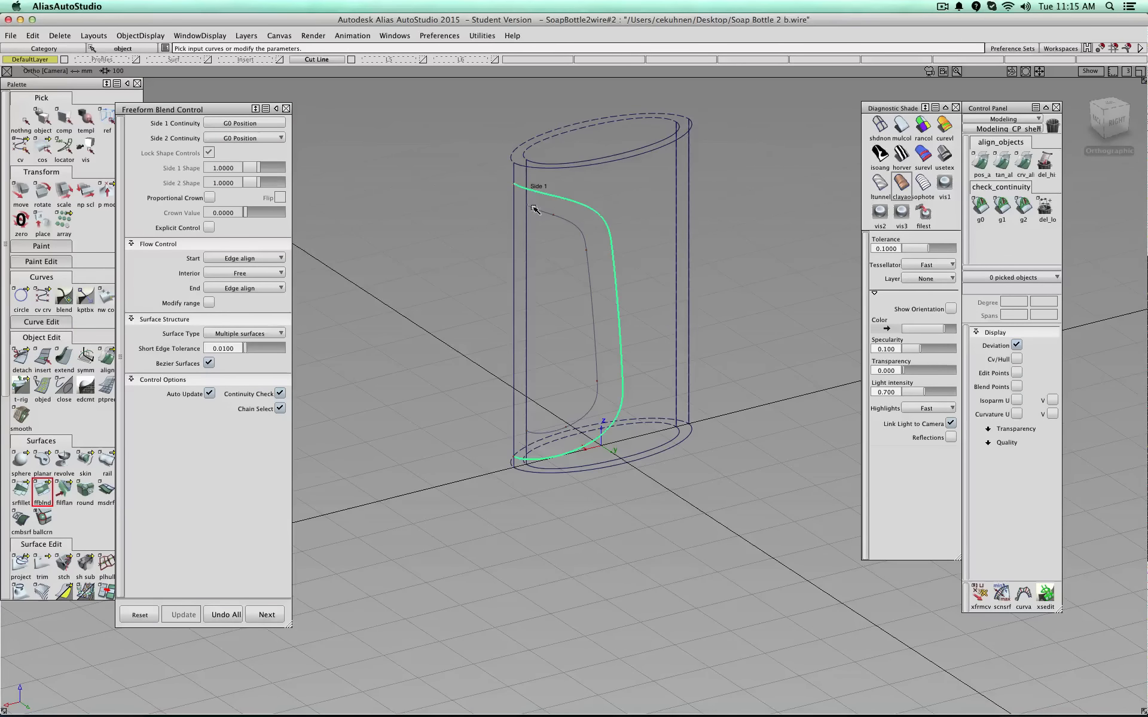
{"action": "left_click", "coordinate": [535, 210]}
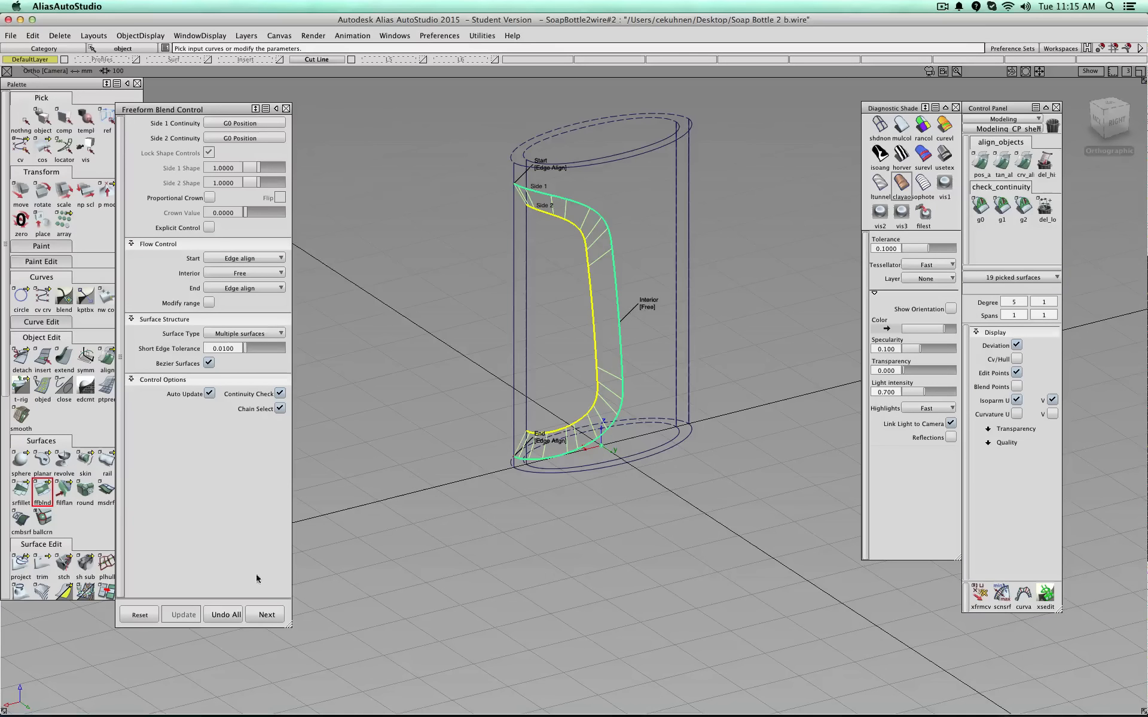
{"action": "left_click", "coordinate": [223, 616]}
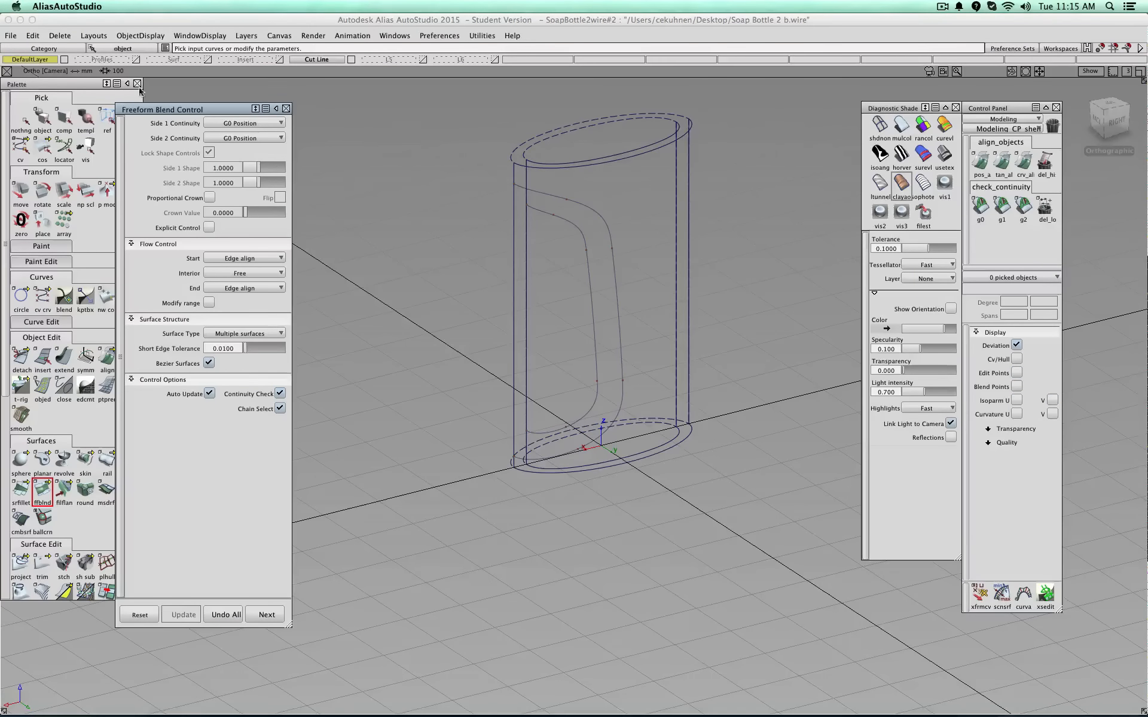
- Hide the Cut Line layer and show the Profiles layer to compare the profile curves with the projected outlines
{"action": "left_click", "coordinate": [352, 60]}
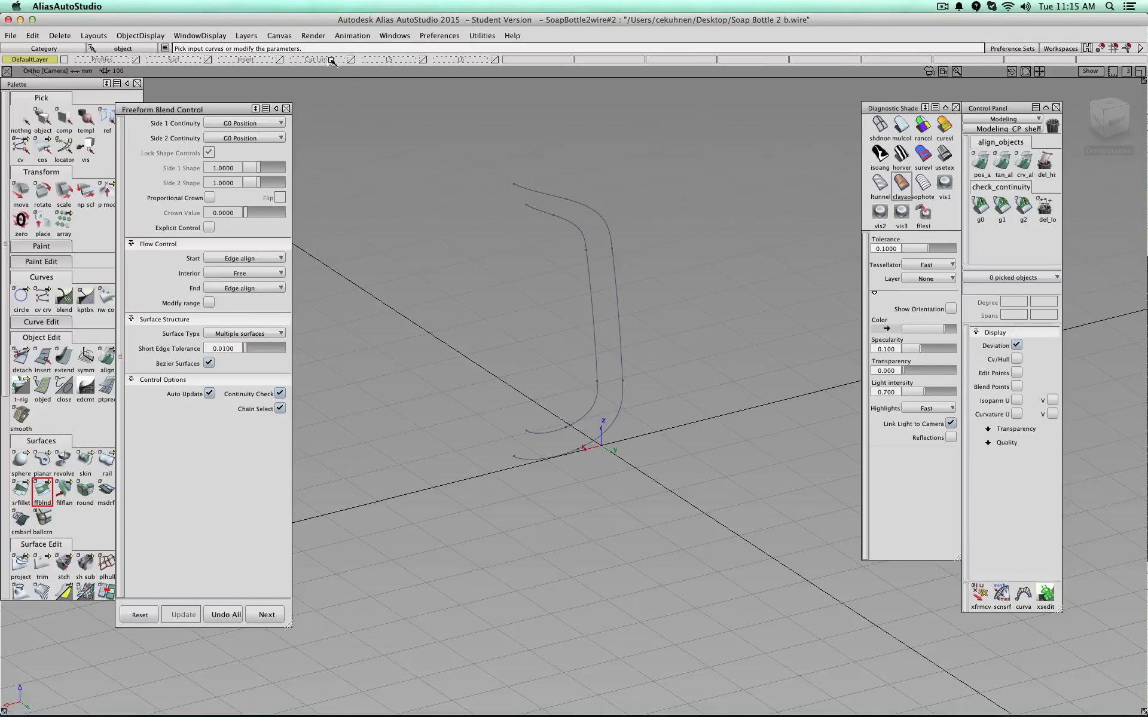
{"action": "left_click", "coordinate": [135, 61]}
{"action": "right_click_drag", "start_coordinate": [710, 345], "coordinate": [704, 342], "text": "alt+shift"}
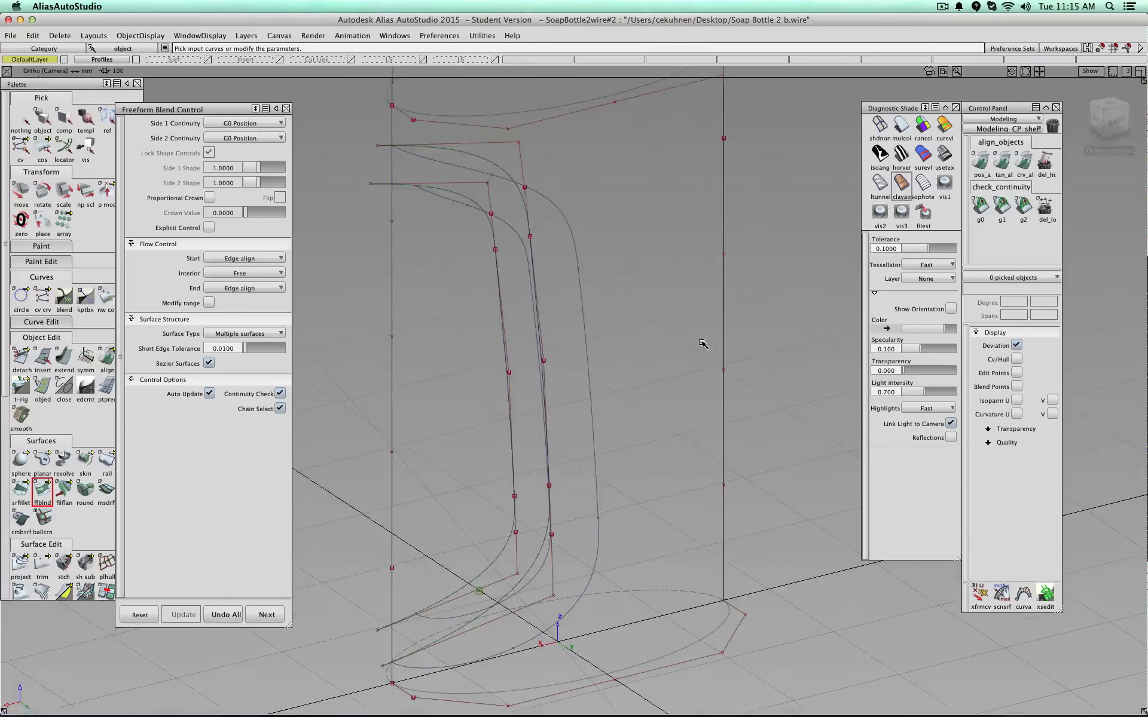
{"action": "mouse_move", "coordinate": [652, 357]}
{"action": "left_mouse_down", "text": "alt+shift"}
{"action": "mouse_move", "coordinate": [749, 277]}
{"action": "mouse_move", "coordinate": [632, 353]}
{"action": "left_mouse_up", "text": "alt+shift"}
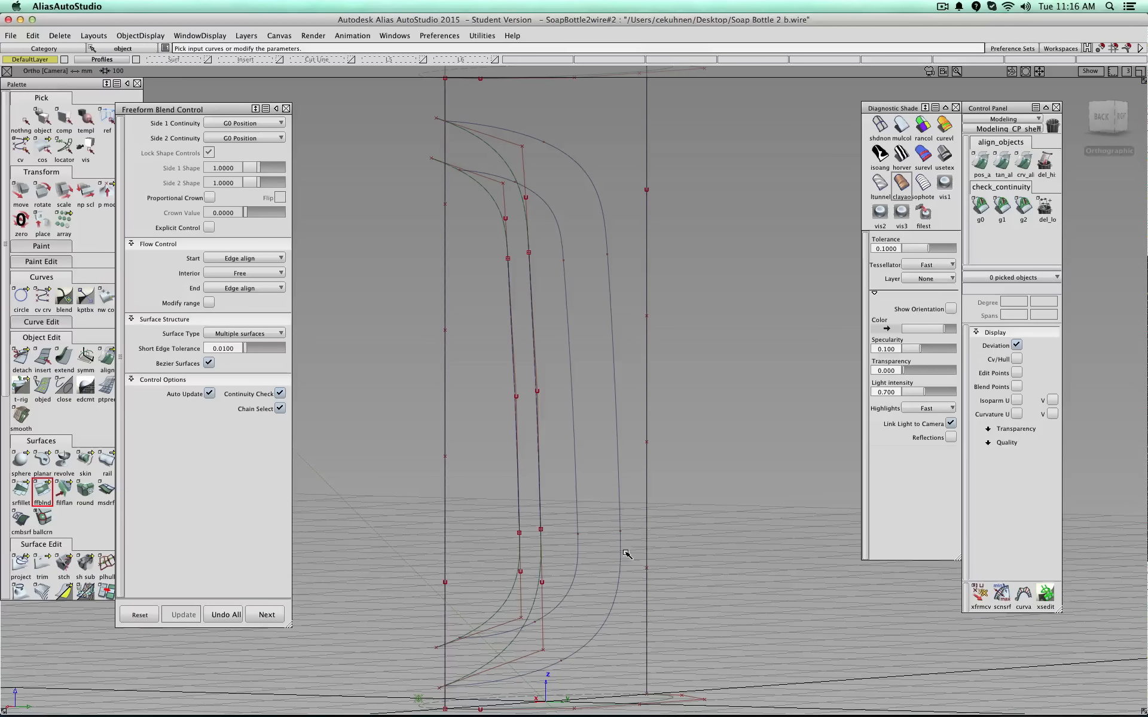
- Try aligning the lower curve of the outer projected outline to its neighbouring curve with G2 continuity, and revert the alignment
{"action": "left_click", "coordinate": [22, 118]}
{"action": "left_click", "coordinate": [43, 119]}
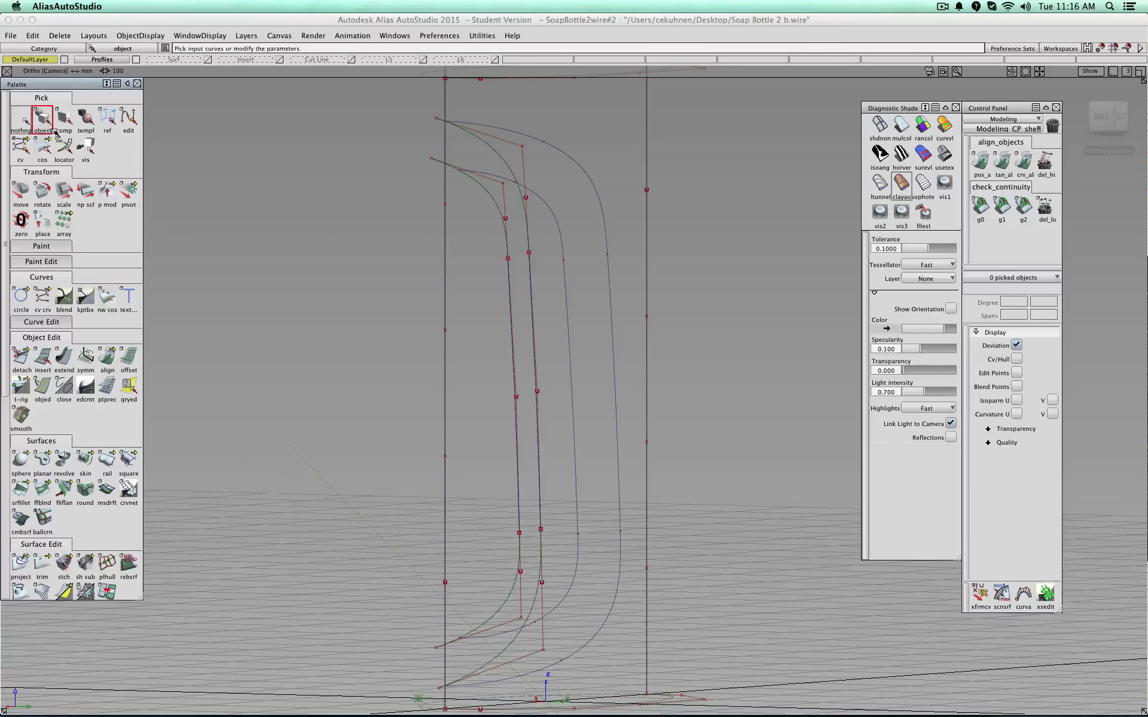
{"action": "left_click", "coordinate": [620, 548]}
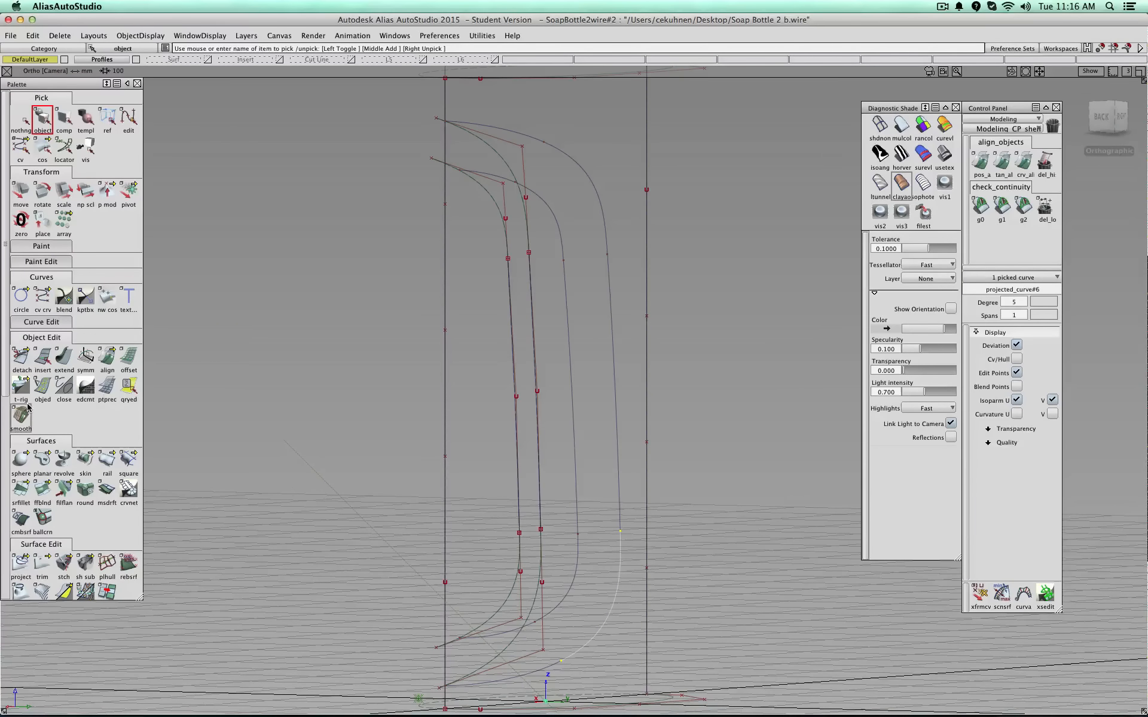
{"action": "left_click_drag", "start_coordinate": [627, 488], "coordinate": [549, 473], "text": "alt+shift"}
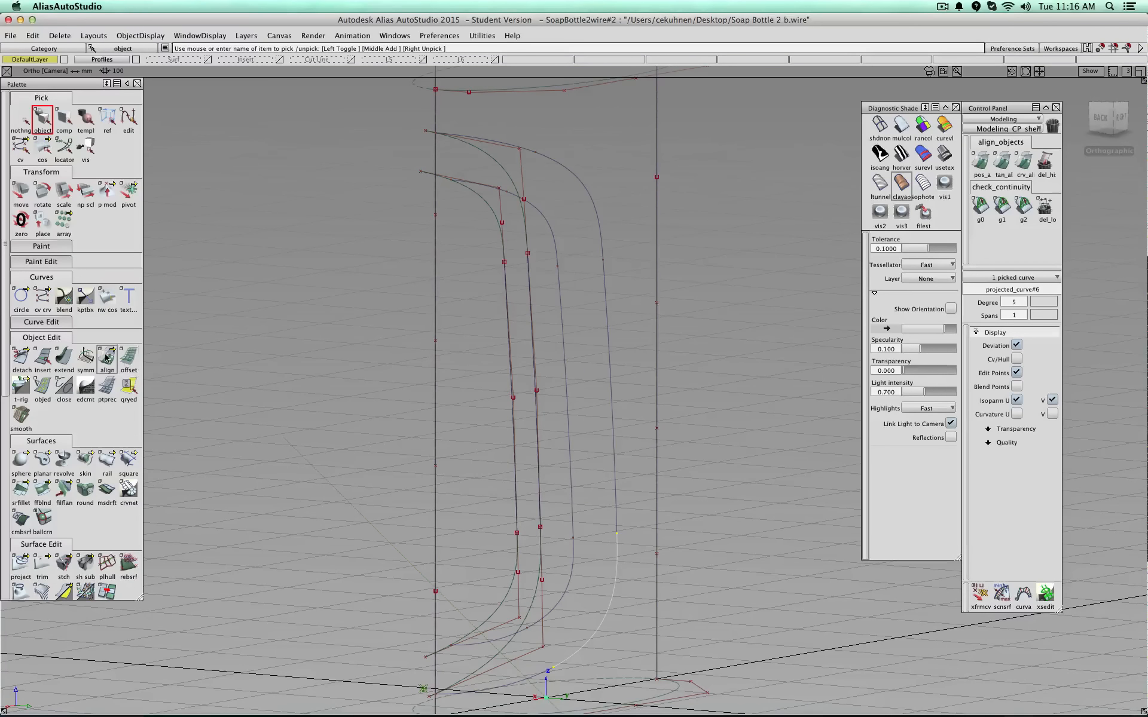
{"action": "double_click", "coordinate": [106, 357]}
{"action": "left_click", "coordinate": [618, 526]}
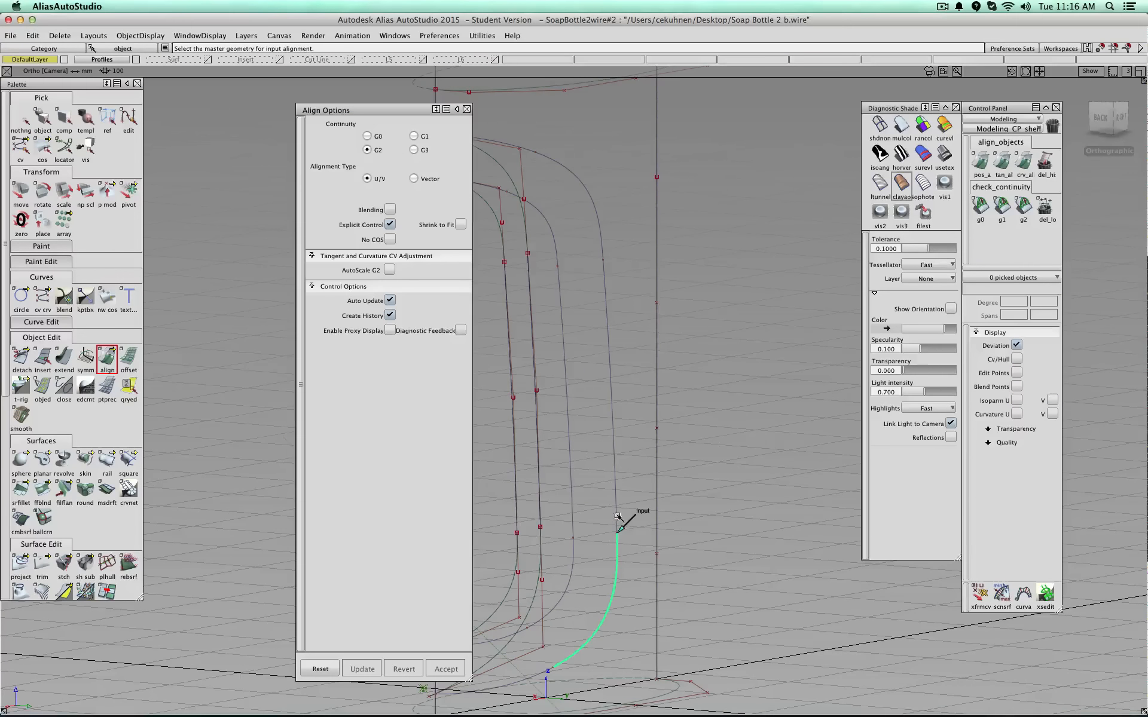
{"action": "left_click", "coordinate": [617, 515]}
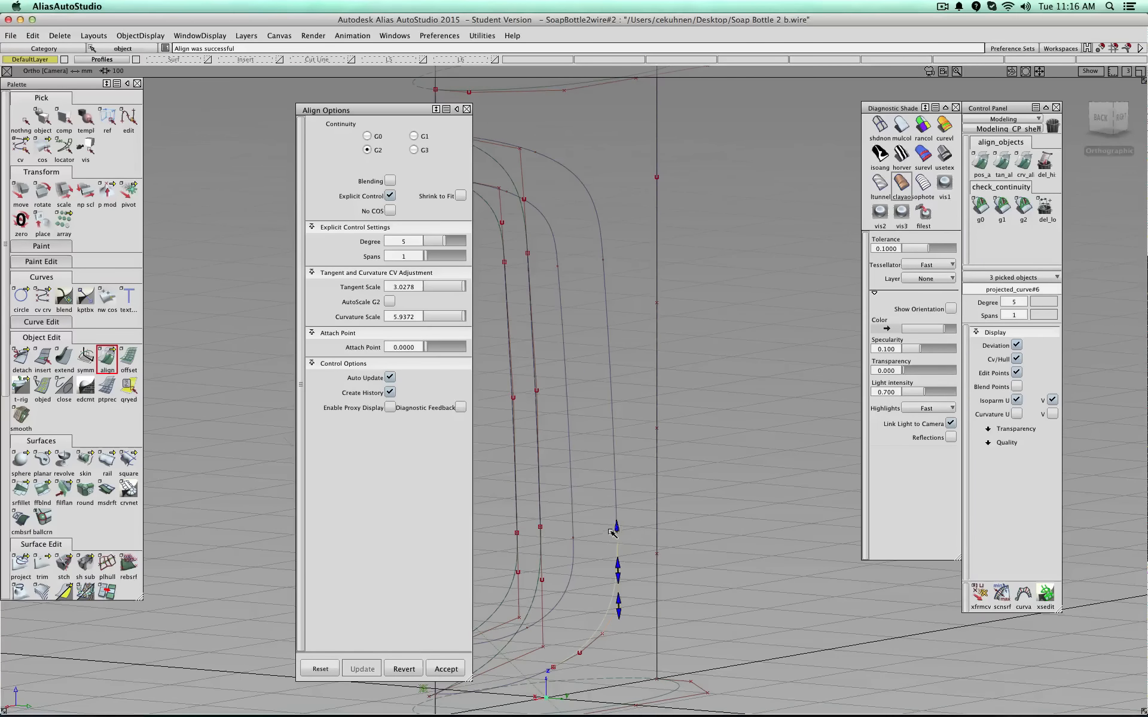
{"action": "left_click_drag", "start_coordinate": [616, 526], "coordinate": [638, 580]}
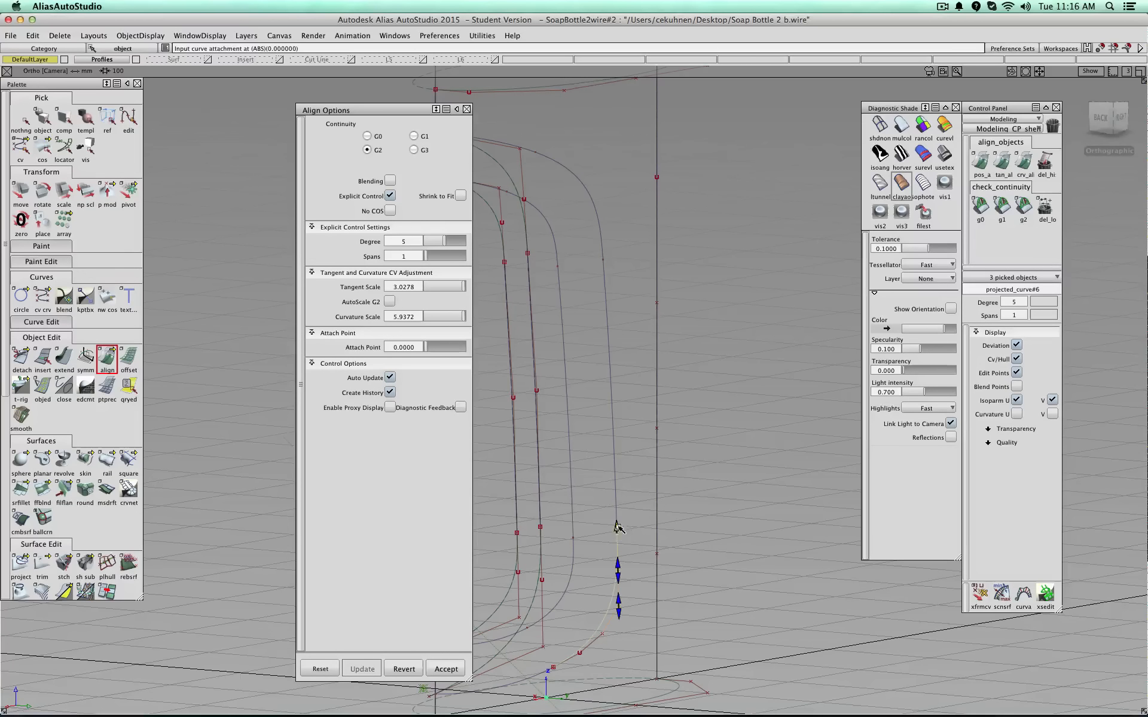
{"action": "left_click_drag", "start_coordinate": [618, 528], "coordinate": [617, 522]}
{"action": "left_click", "coordinate": [413, 666]}
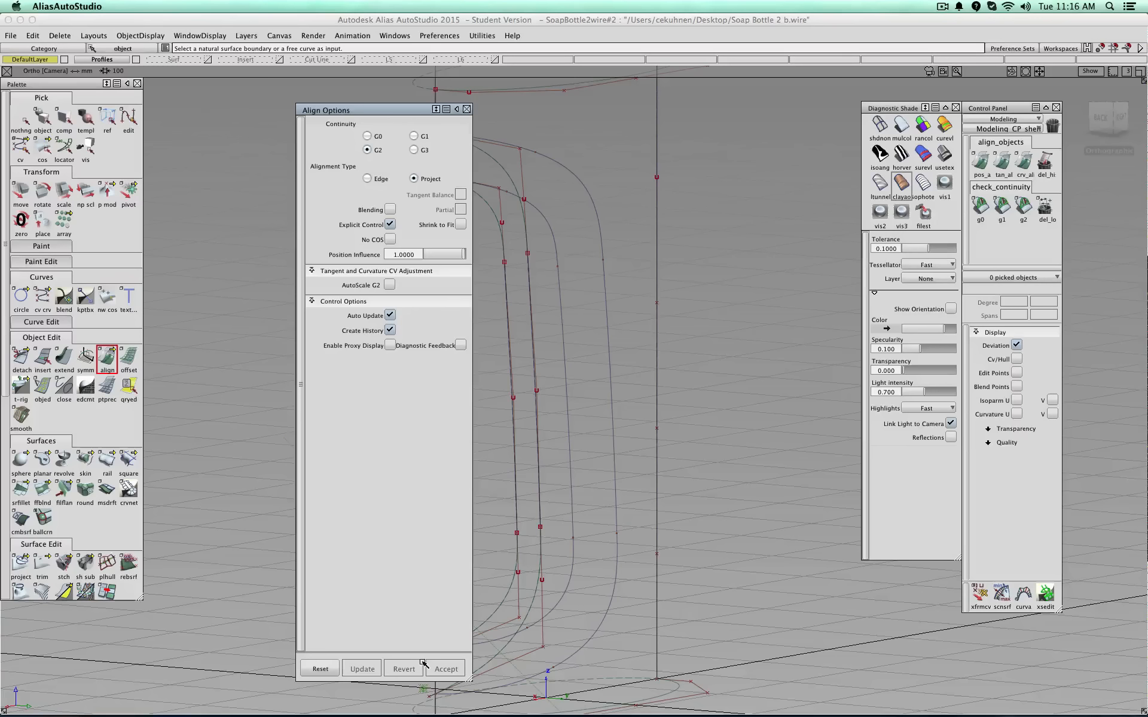
{"action": "left_click", "coordinate": [467, 109]}
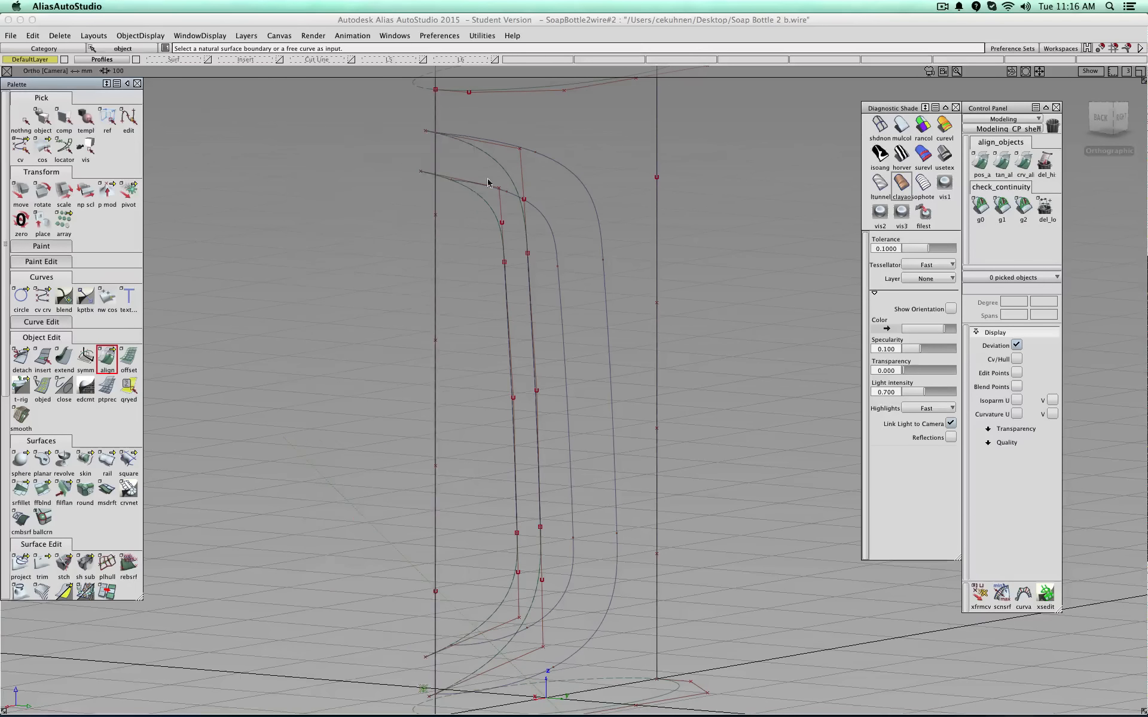
- Hide the Profiles layer, check the curves stored on layer L5, and show only the Cut Line layer instead
{"action": "left_click", "coordinate": [137, 59]}
{"action": "left_click", "coordinate": [423, 59]}
{"action": "right_click_drag", "start_coordinate": [564, 230], "coordinate": [486, 232], "text": "alt+shift"}
{"action": "left_click_drag", "start_coordinate": [587, 236], "coordinate": [527, 287], "text": "alt+shift"}
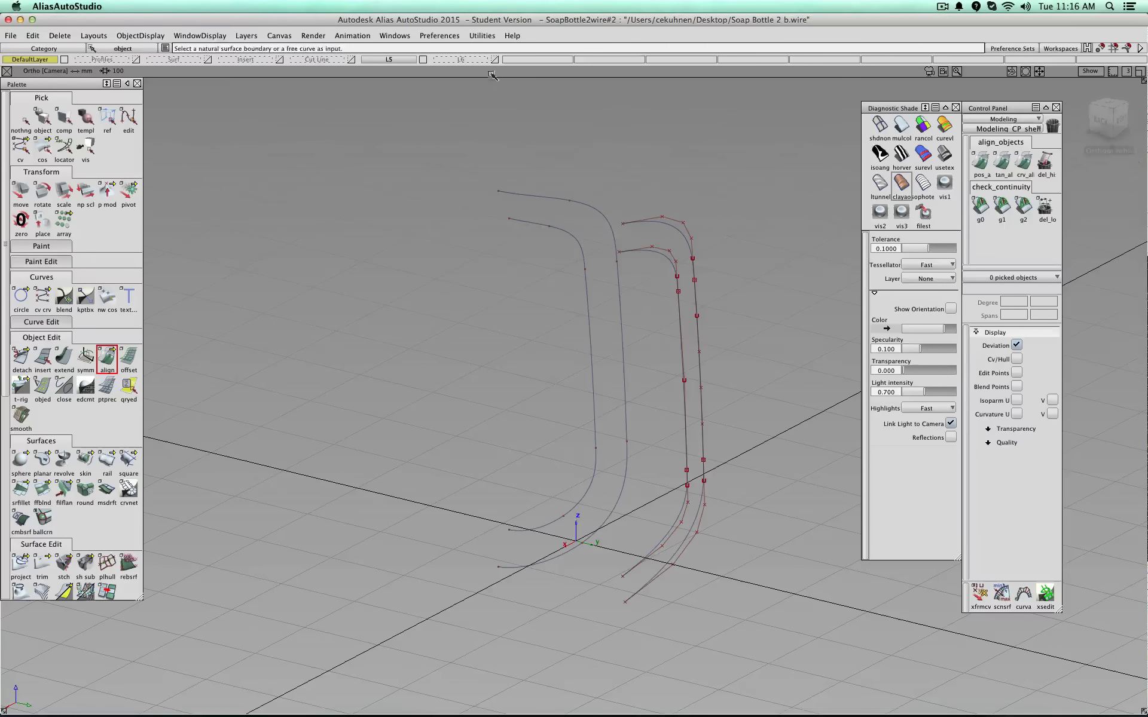
{"action": "left_click", "coordinate": [423, 59]}
{"action": "left_click", "coordinate": [352, 60]}
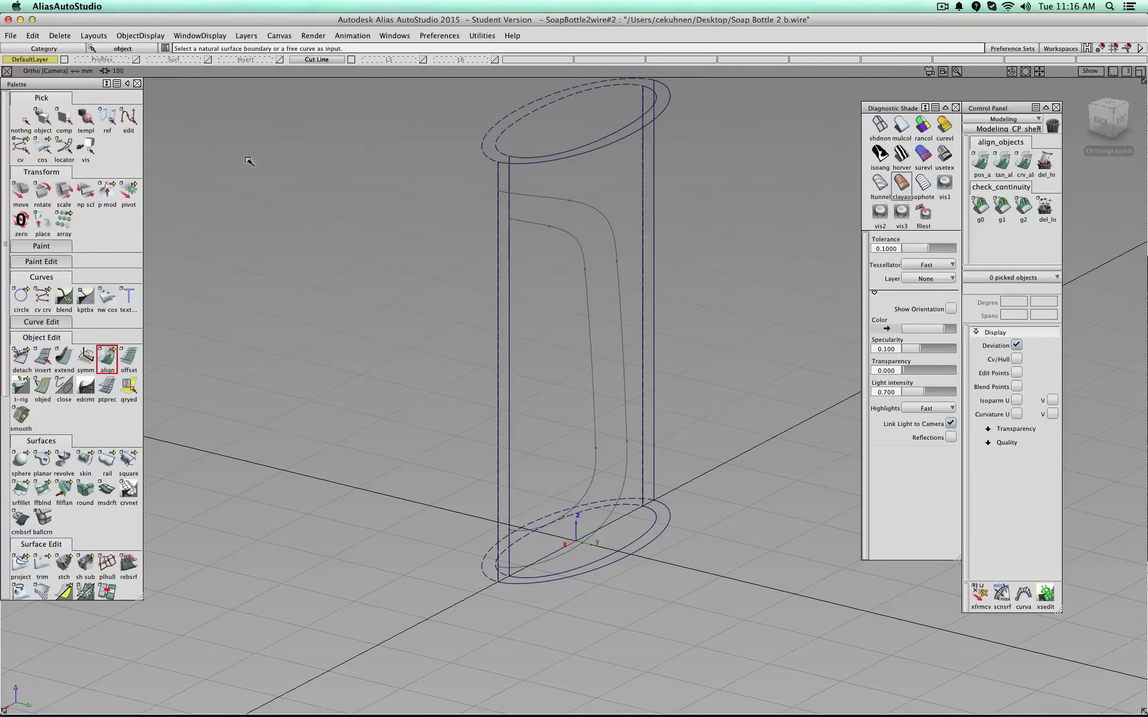
- Assign all visible bottle surfaces and projected handle curves to the Cut Line layer and clear the selection
{"action": "left_click", "coordinate": [370, 207], "text": "ctrl+shift"}
{"action": "left_click_drag", "start_coordinate": [370, 206], "coordinate": [366, 326], "text": "ctrl+shift"}
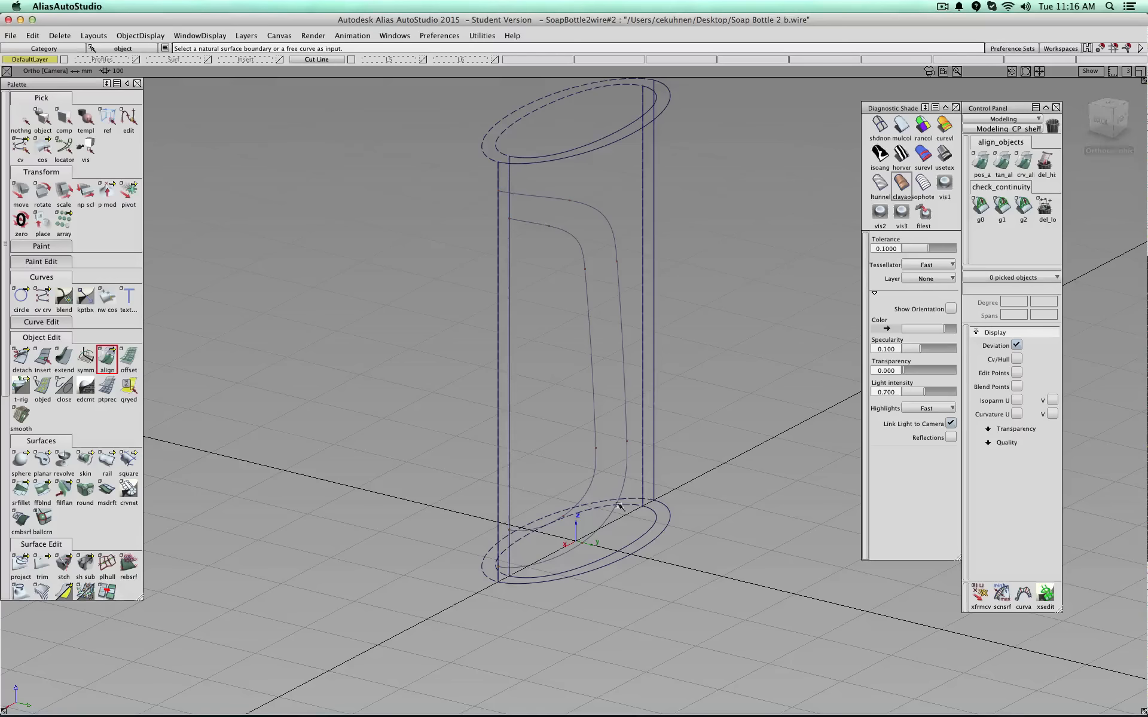
{"action": "left_click", "coordinate": [40, 122]}
{"action": "left_click_drag", "start_coordinate": [490, 161], "coordinate": [709, 642]}
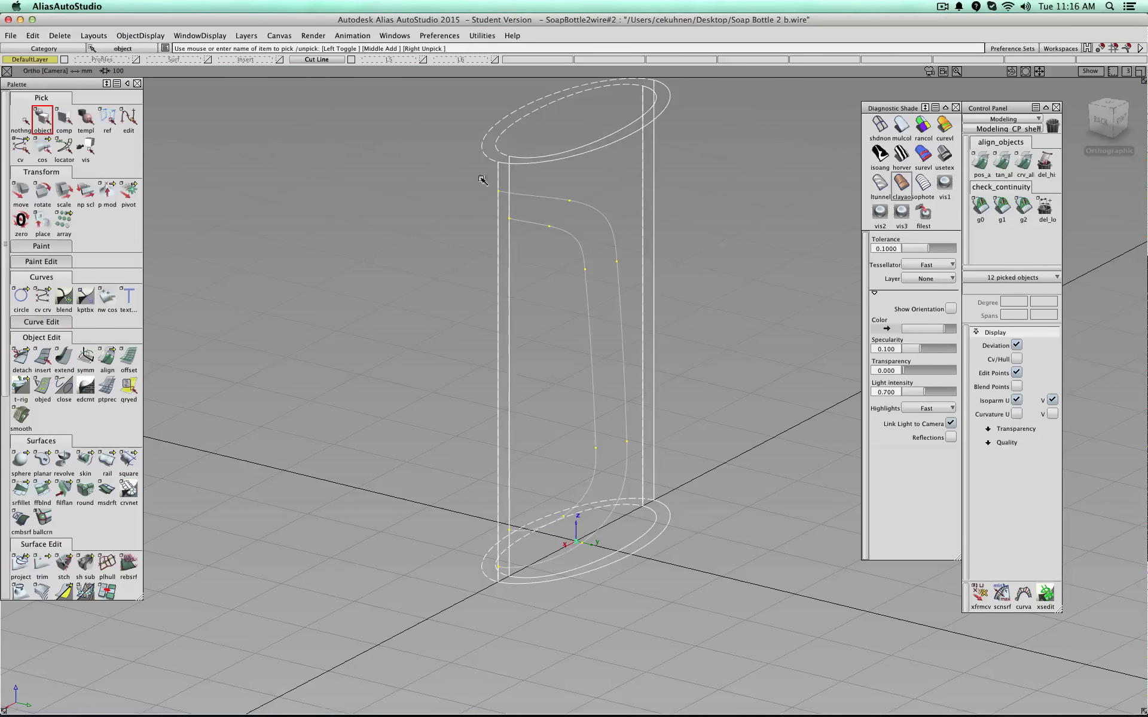
{"action": "right_click", "coordinate": [326, 61]}
{"action": "left_click", "coordinate": [316, 73]}
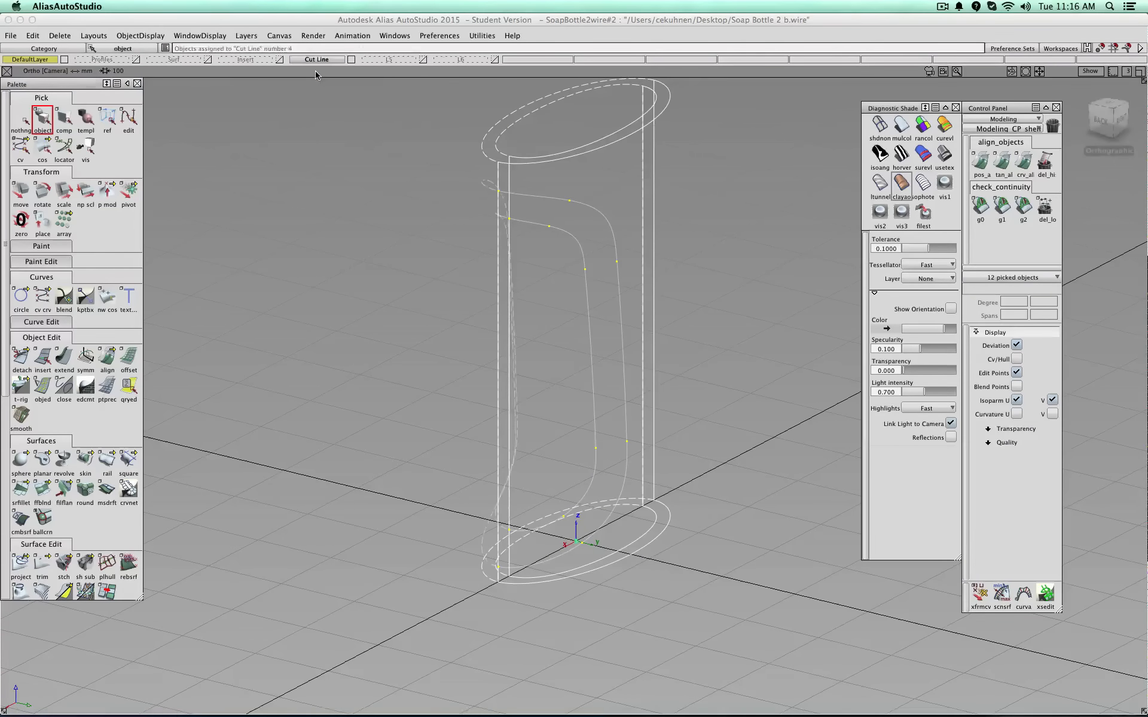
{"action": "left_click", "coordinate": [24, 119]}
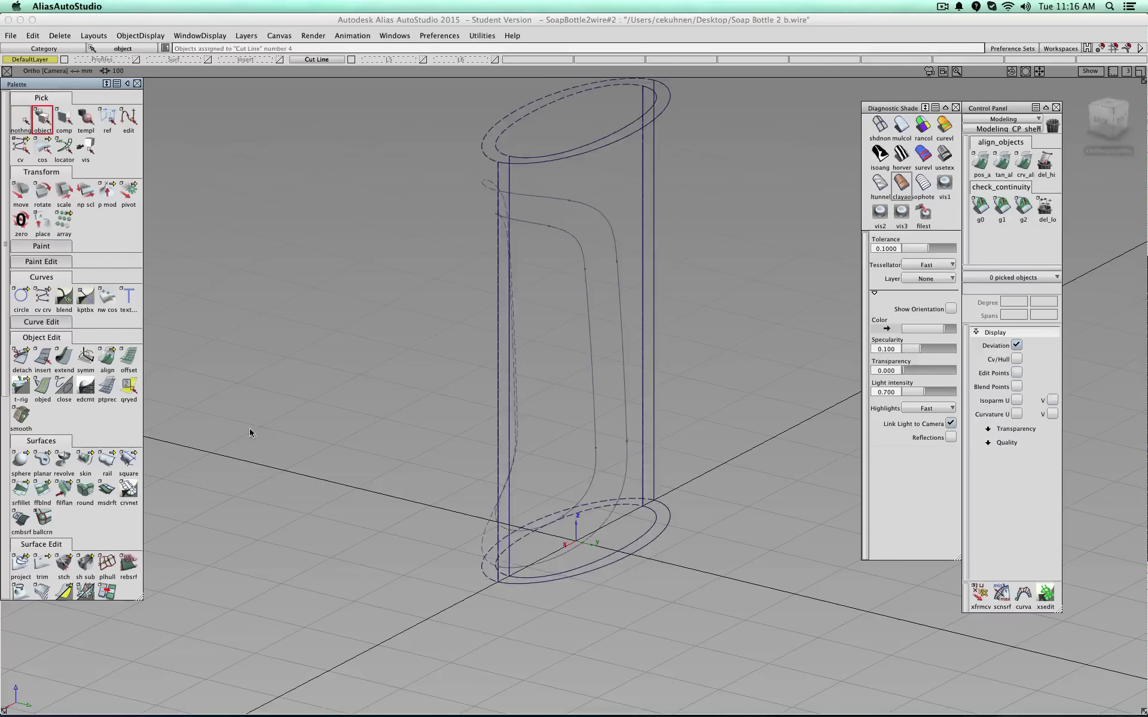
- Create a Freeform Blend with G0 Position on both sides between the outer and inner projected handle outlines
{"action": "left_click", "coordinate": [42, 490]}
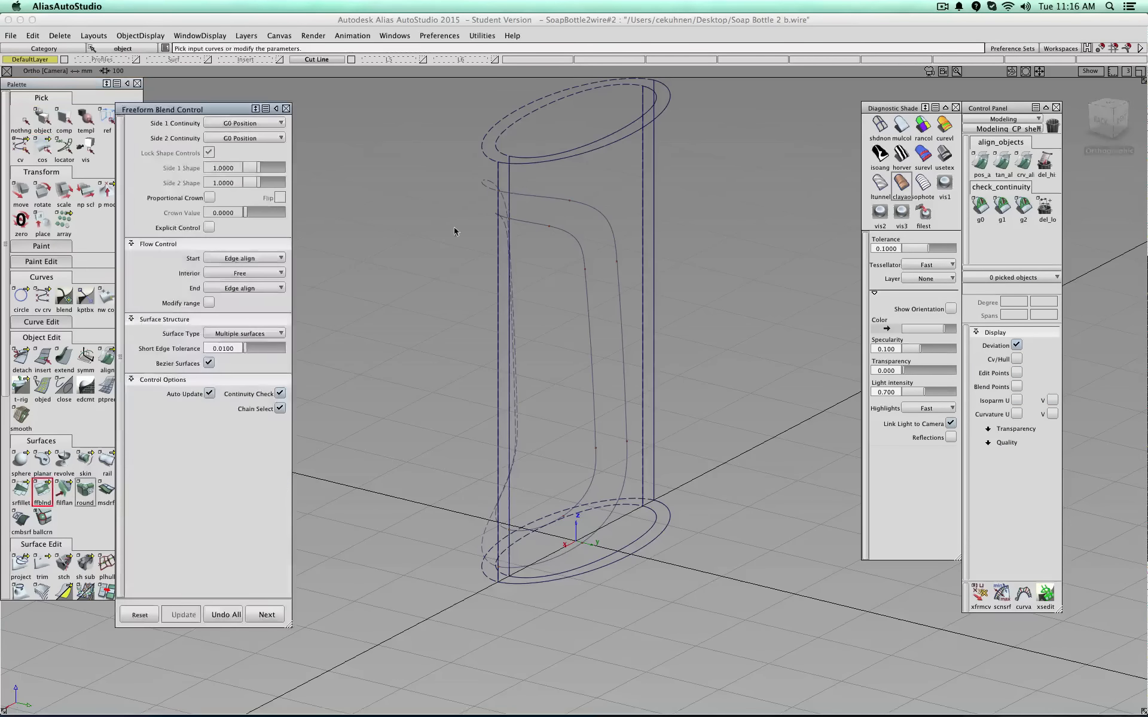
{"action": "left_click", "coordinate": [530, 201]}
{"action": "left_click", "coordinate": [526, 225]}
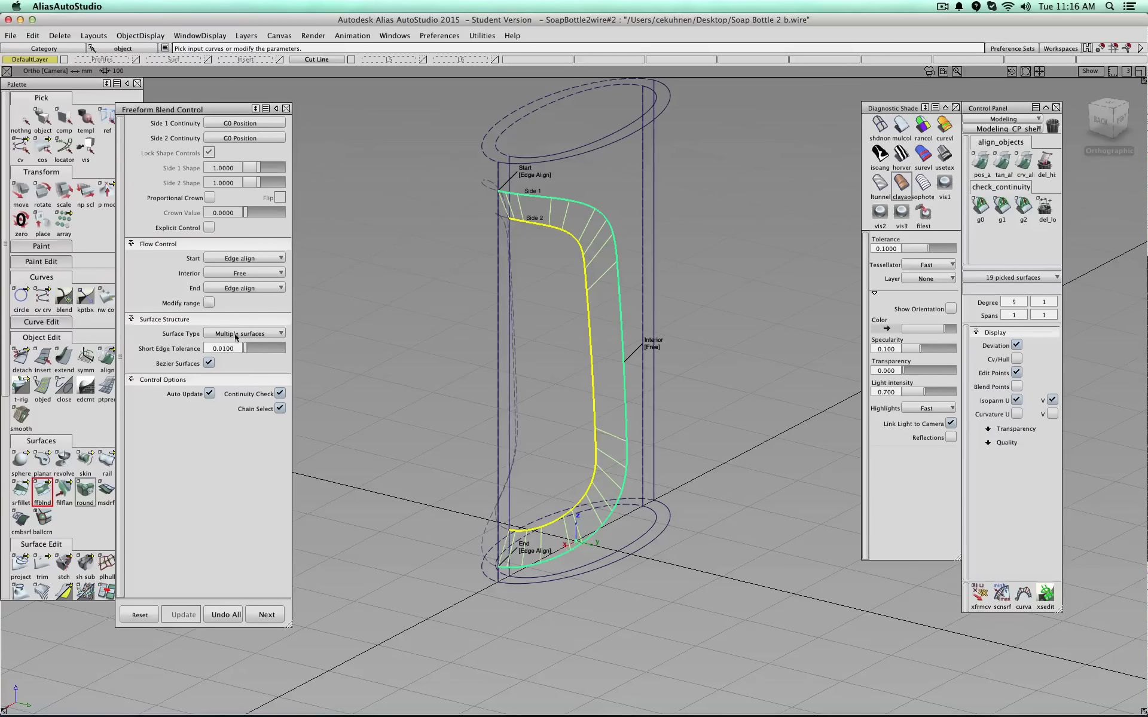
- Try the blend without Bezier Surfaces and as a Single surface, and restore Multiple surfaces with Bezier Surfaces on
{"action": "left_click", "coordinate": [208, 364]}
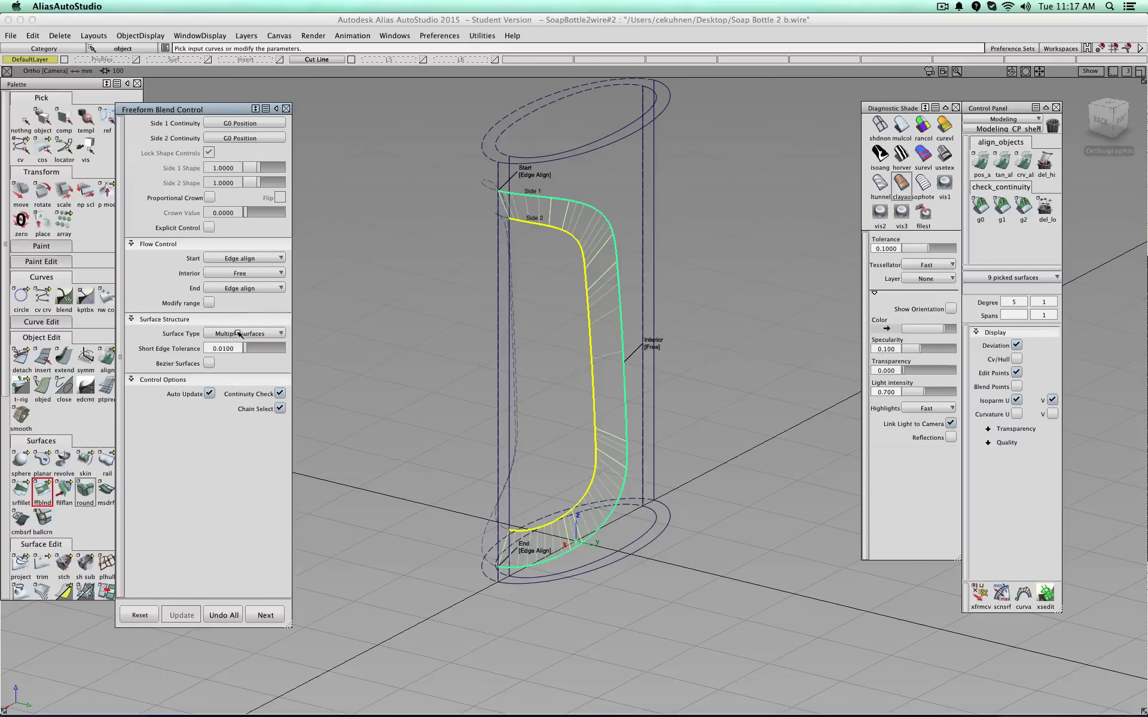
{"action": "mouse_move", "coordinate": [666, 323]}
{"action": "left_mouse_down", "text": "alt+shift"}
{"action": "mouse_move", "coordinate": [441, 393]}
{"action": "mouse_move", "coordinate": [685, 219]}
{"action": "left_mouse_up", "text": "alt+shift"}
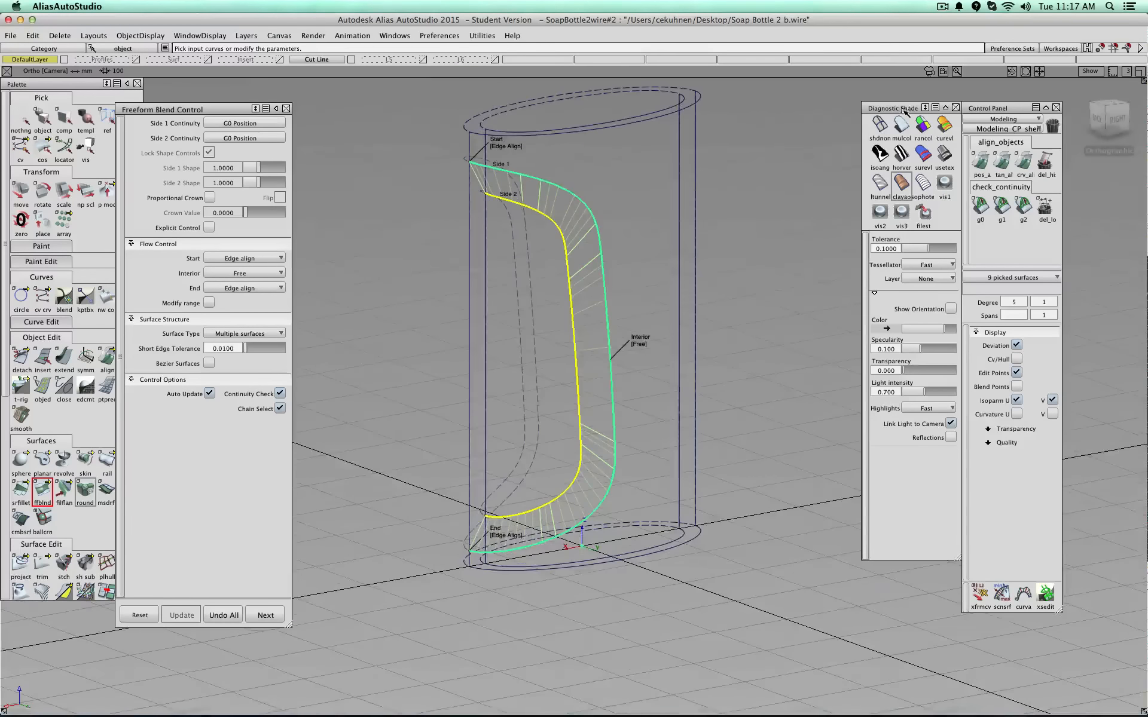
{"action": "left_click_drag", "start_coordinate": [583, 294], "coordinate": [657, 225], "text": "alt+shift"}
{"action": "left_click", "coordinate": [233, 333]}
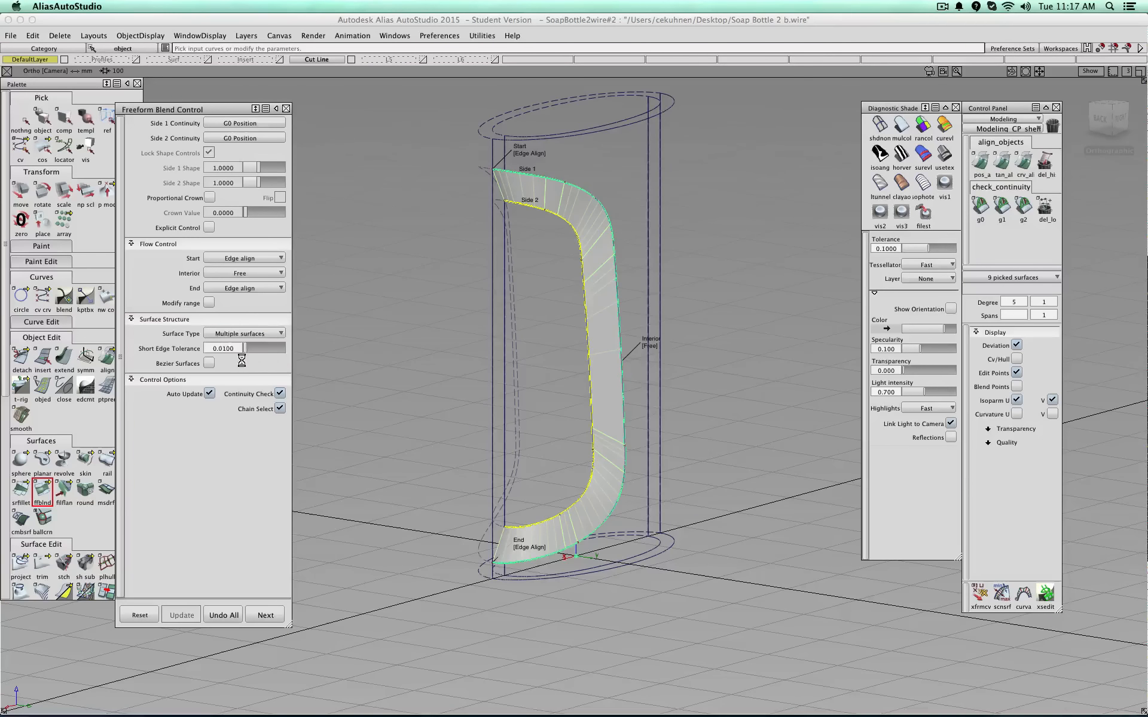
{"action": "left_click", "coordinate": [248, 359]}
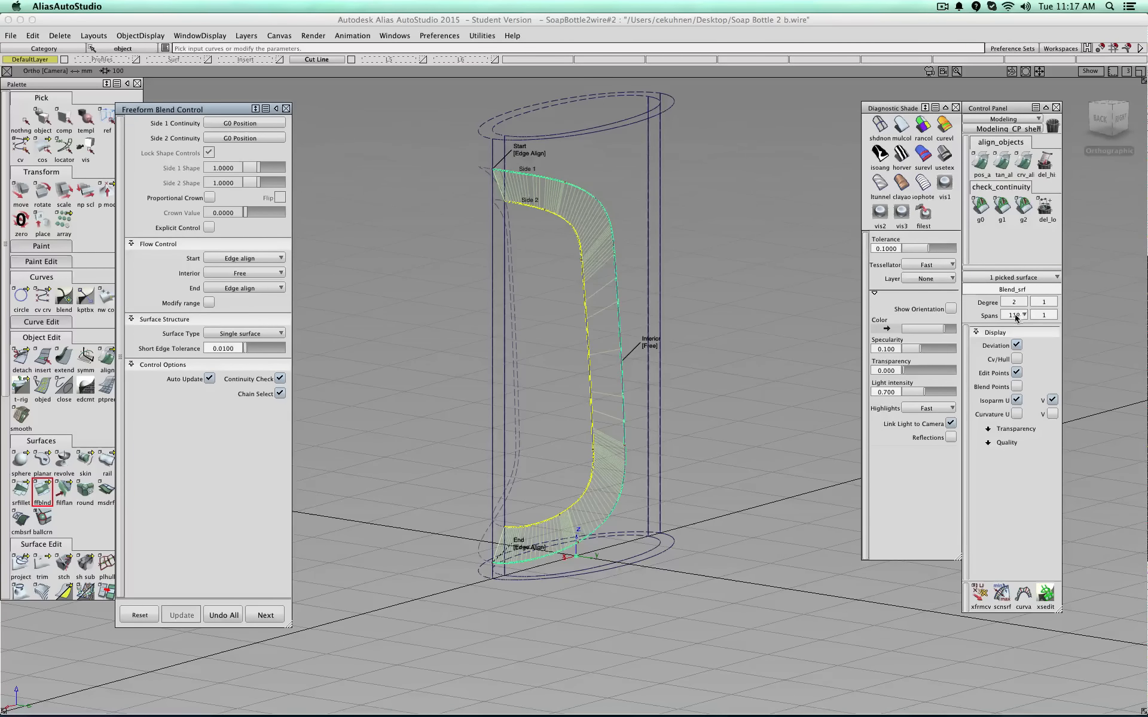
{"action": "left_click", "coordinate": [230, 329]}
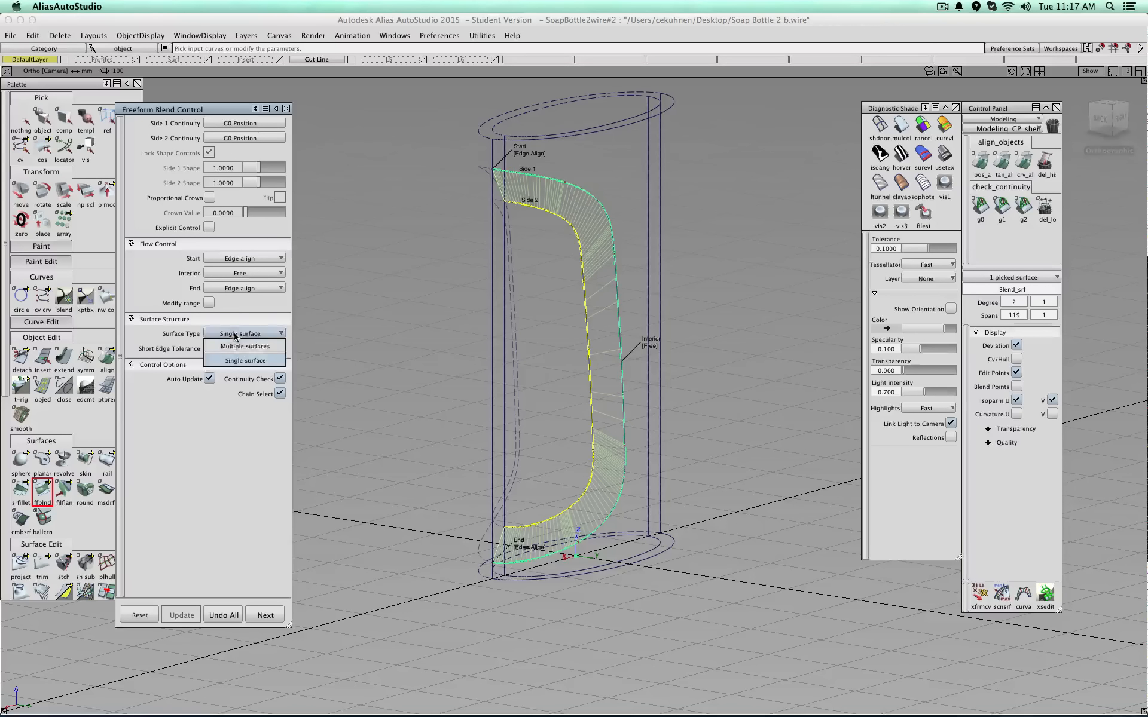
{"action": "left_click", "coordinate": [236, 347]}
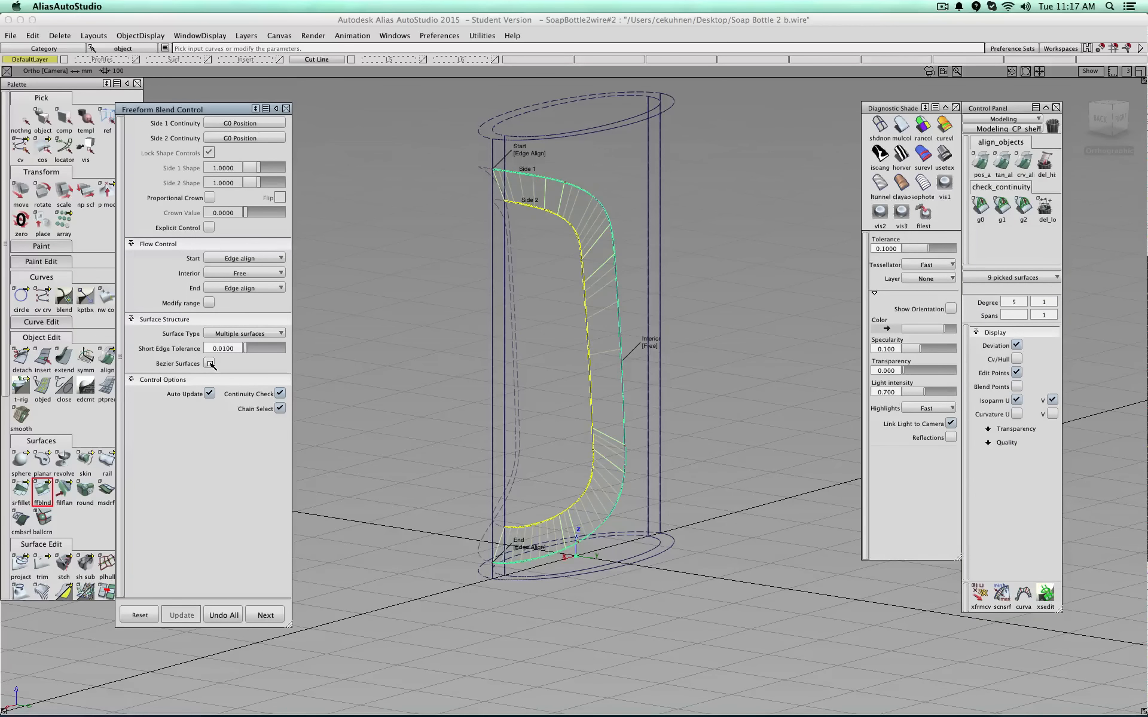
{"action": "left_click", "coordinate": [209, 363]}
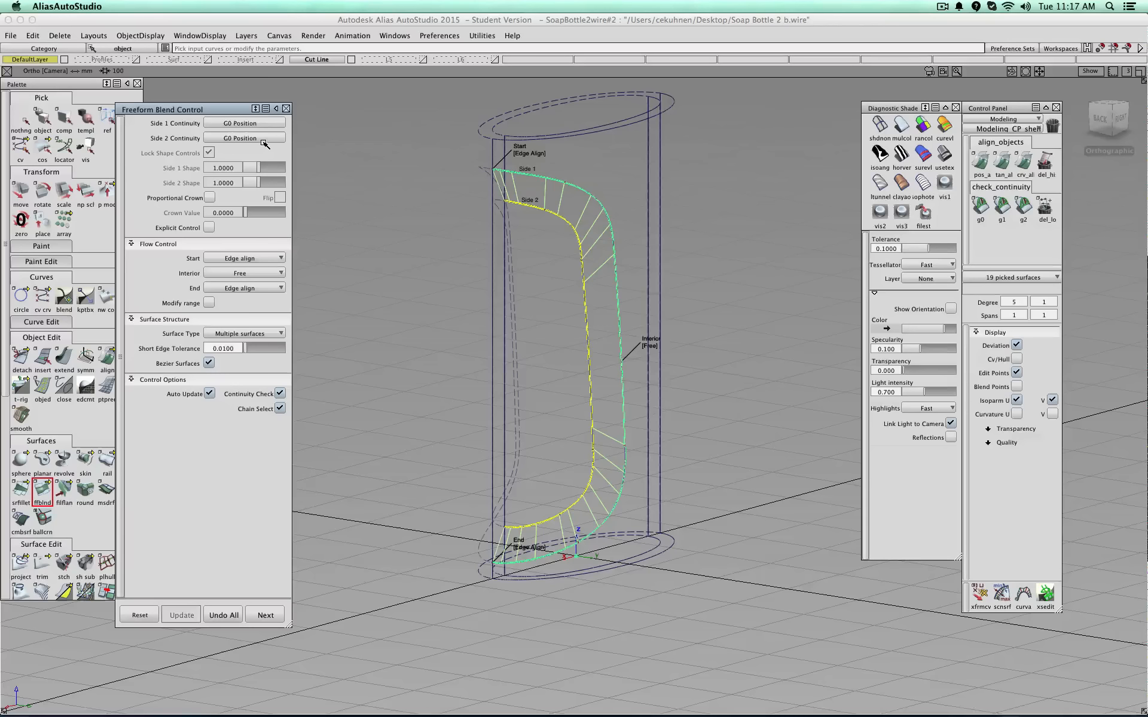
- Accept the freeform blend between the handle outlines and close its options
{"action": "left_click", "coordinate": [267, 614]}
{"action": "left_click", "coordinate": [287, 108]}
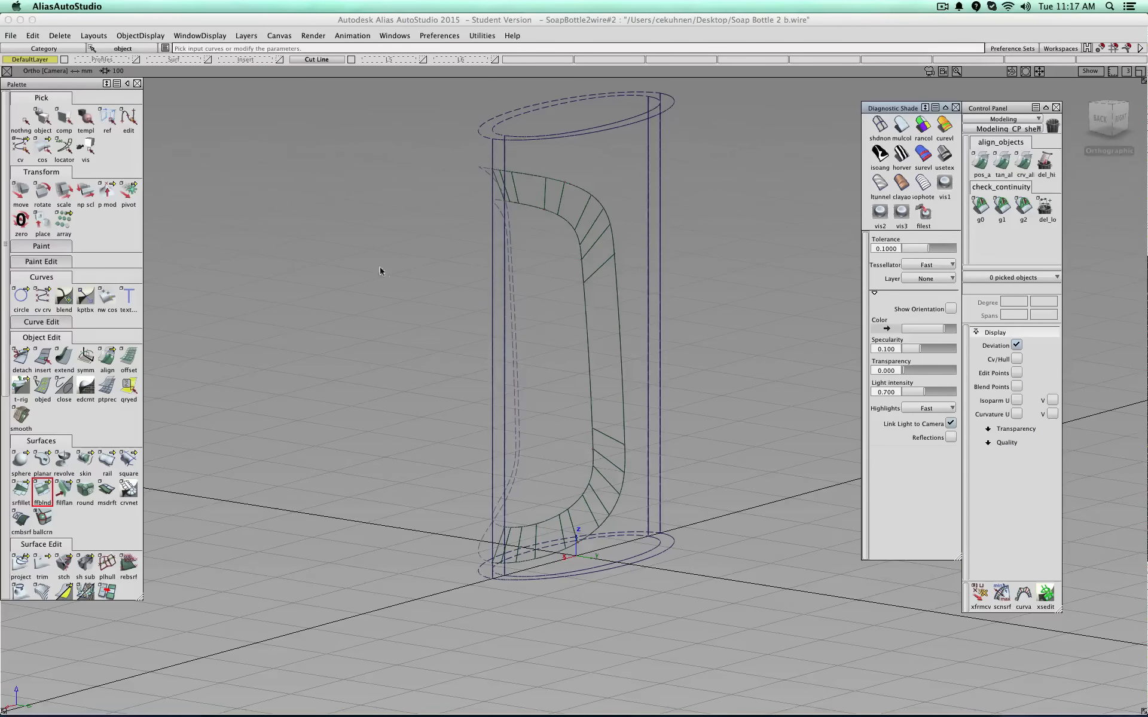
- Check G1 continuity at three seams between the handle blend surfaces, and delete the check locators
{"action": "left_click_drag", "start_coordinate": [550, 299], "coordinate": [428, 246], "text": "alt+shift"}
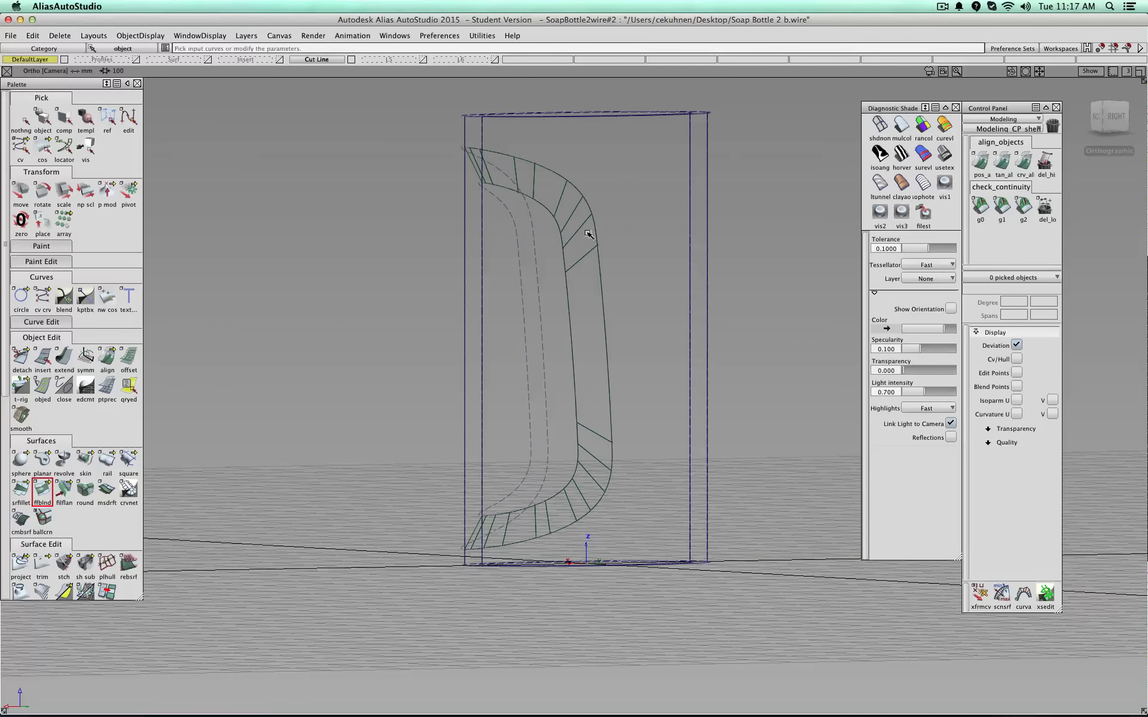
{"action": "left_click_drag", "start_coordinate": [421, 227], "coordinate": [620, 275], "text": "alt+shift"}
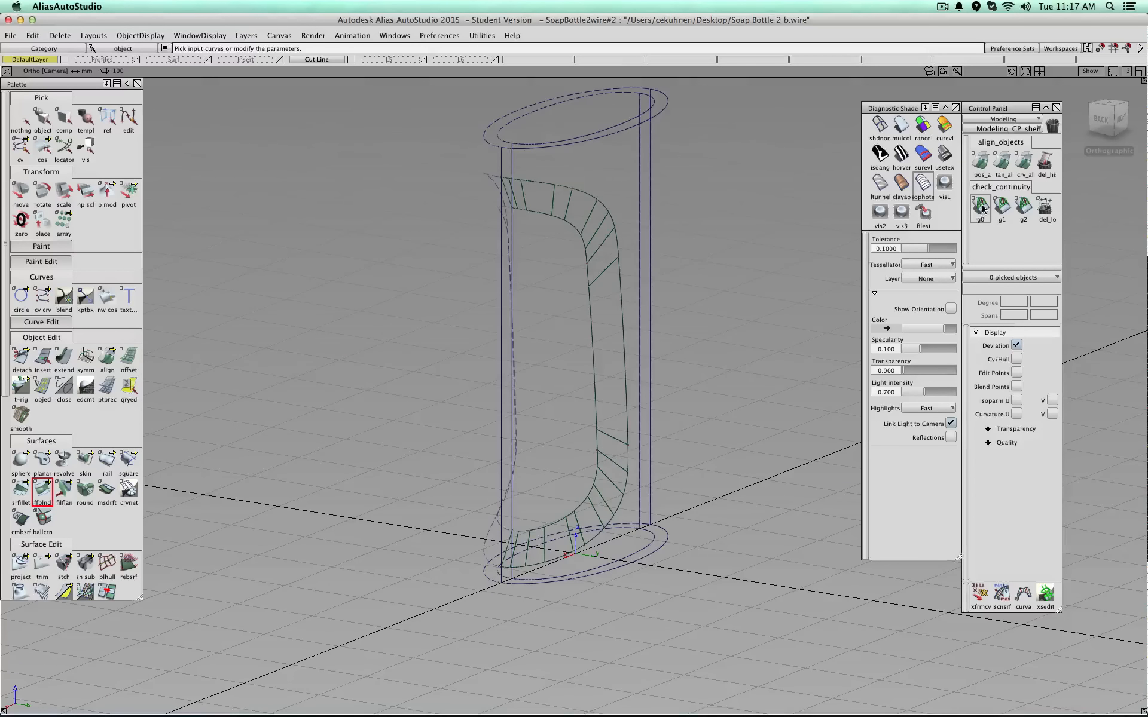
{"action": "left_click", "coordinate": [1009, 208]}
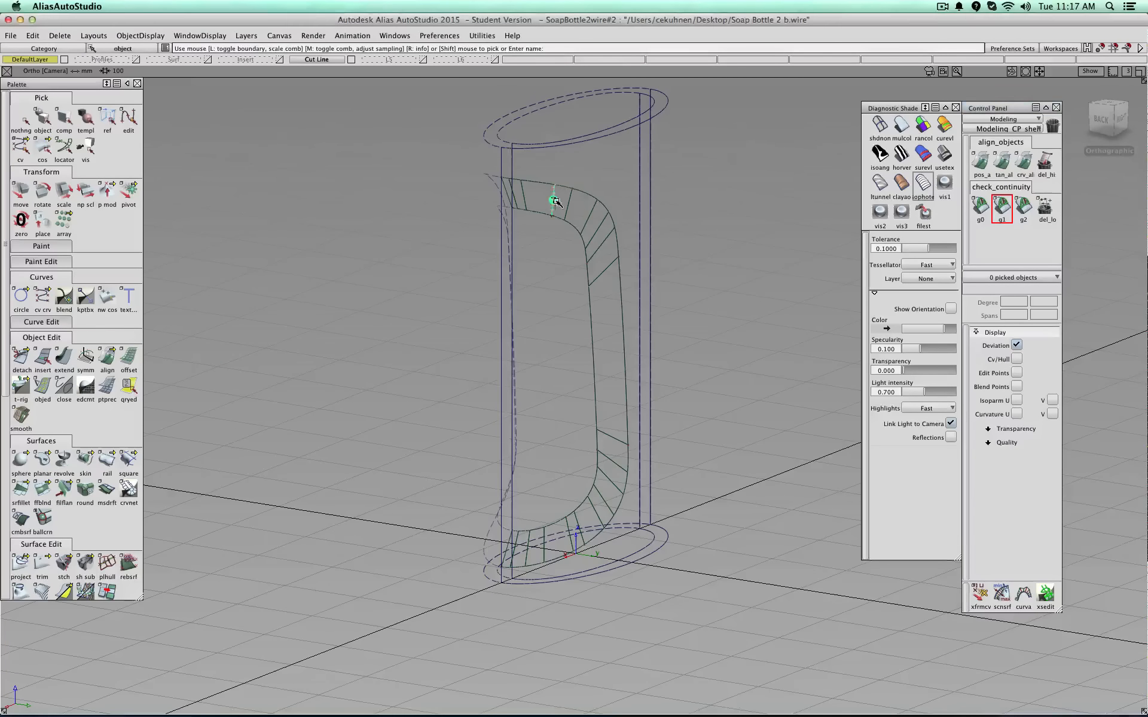
{"action": "left_click", "coordinate": [614, 280]}
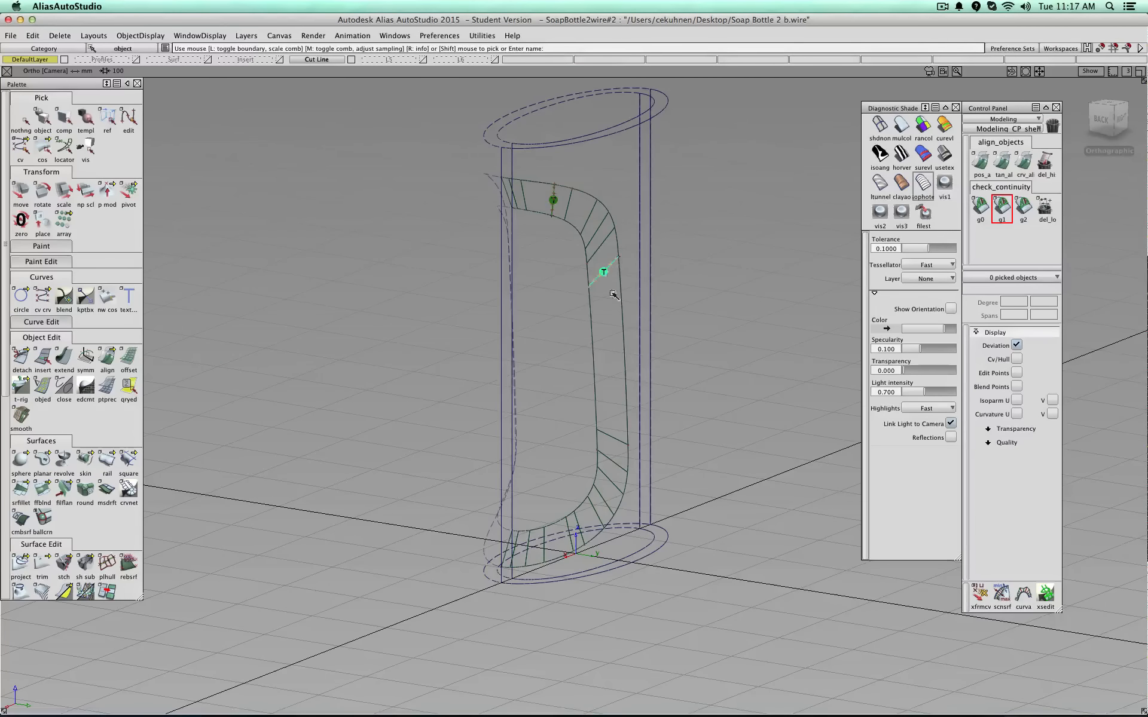
{"action": "left_click", "coordinate": [602, 494]}
{"action": "left_click", "coordinate": [1045, 207]}
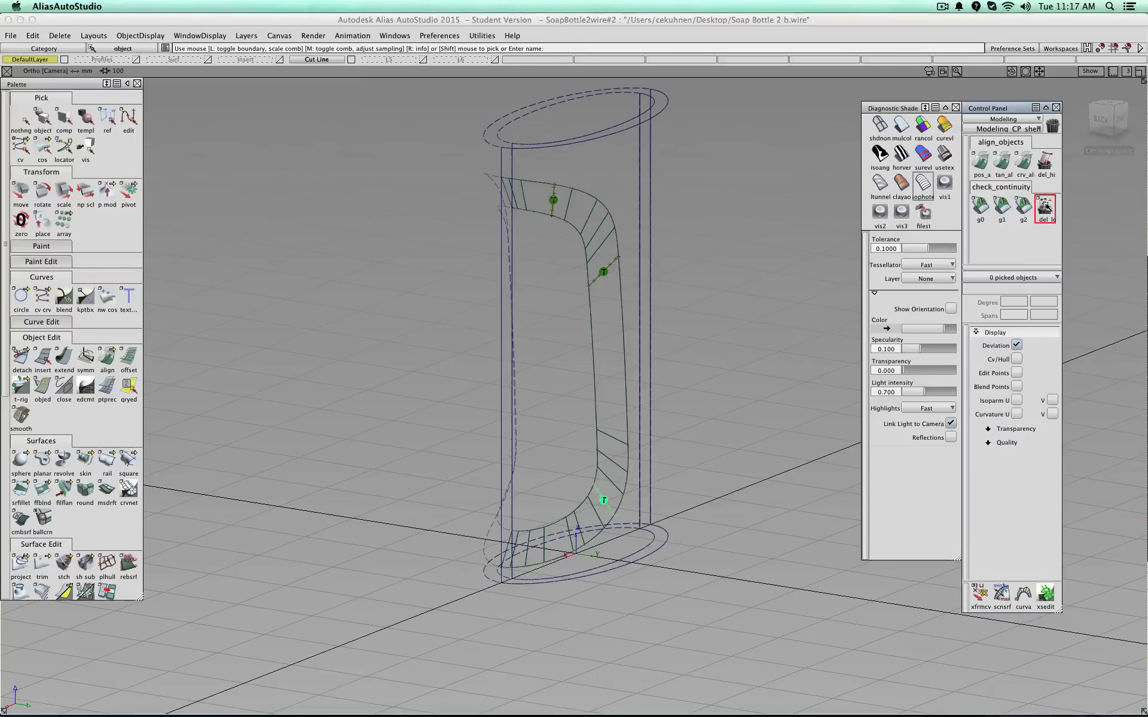
- Select only the projected handle curves and hide them, leaving the blend and bottle surfaces shown
{"action": "left_click", "coordinate": [981, 207]}
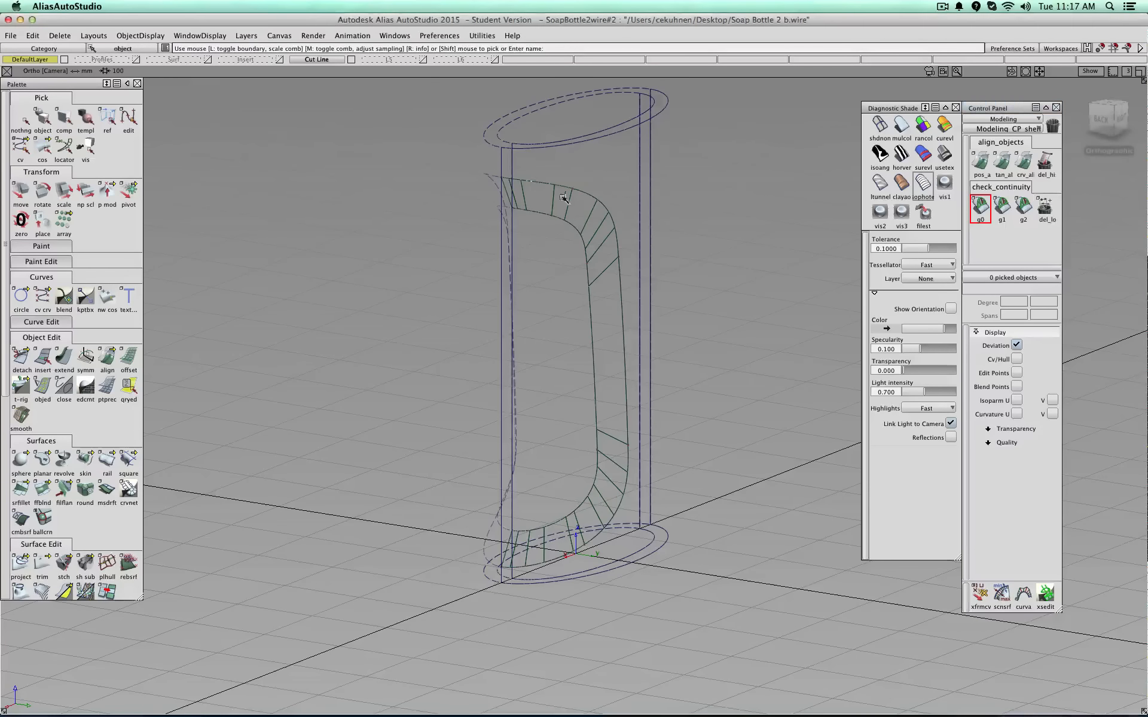
{"action": "left_click_drag", "start_coordinate": [520, 189], "coordinate": [489, 245], "text": "alt+shift"}
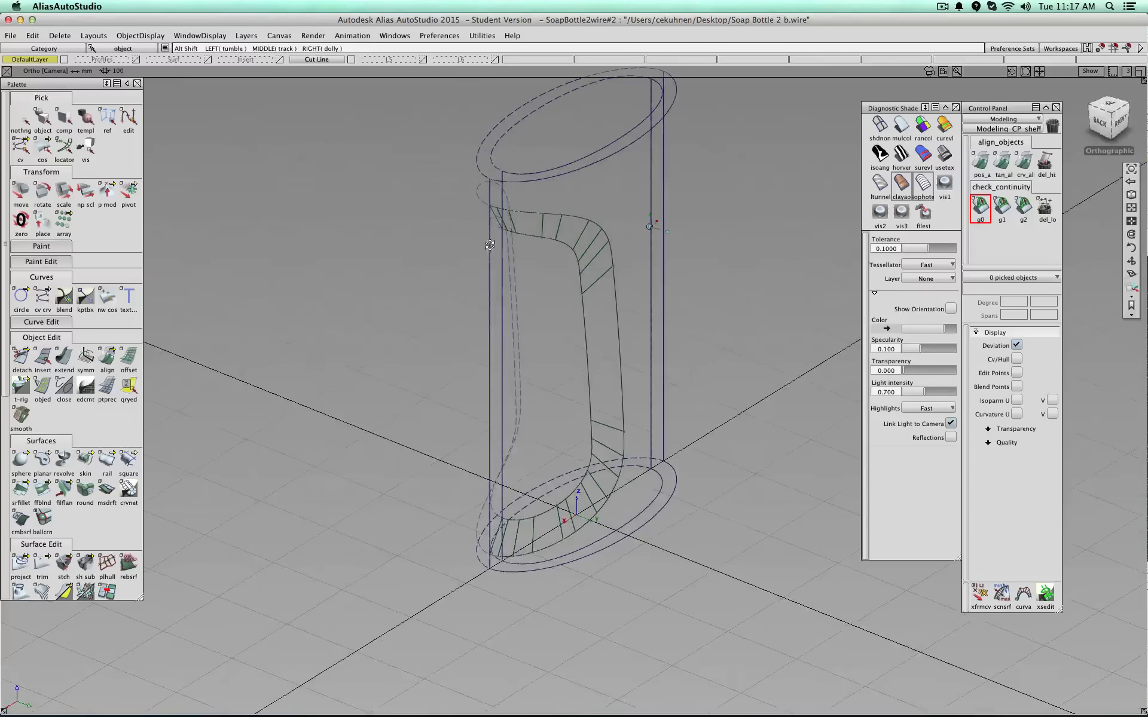
{"action": "left_click", "coordinate": [20, 119]}
{"action": "left_click", "coordinate": [42, 119]}
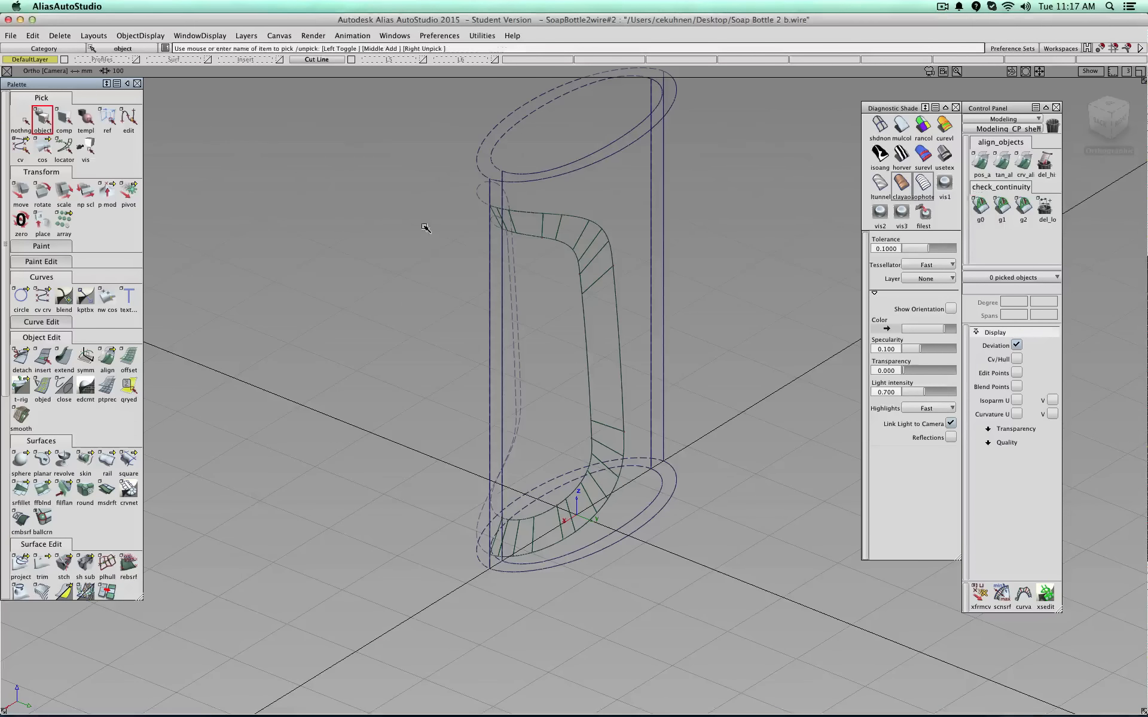
{"action": "left_click_drag", "start_coordinate": [424, 228], "coordinate": [382, 243], "text": "ctrl+shift"}
{"action": "left_click_drag", "start_coordinate": [424, 185], "coordinate": [651, 575]}
{"action": "left_click_drag", "start_coordinate": [414, 247], "coordinate": [412, 352], "text": "ctrl+shift"}
- Examine the G0 continuity along the outer edge of the handle blend's upper bend
{"action": "left_click", "coordinate": [980, 207]}
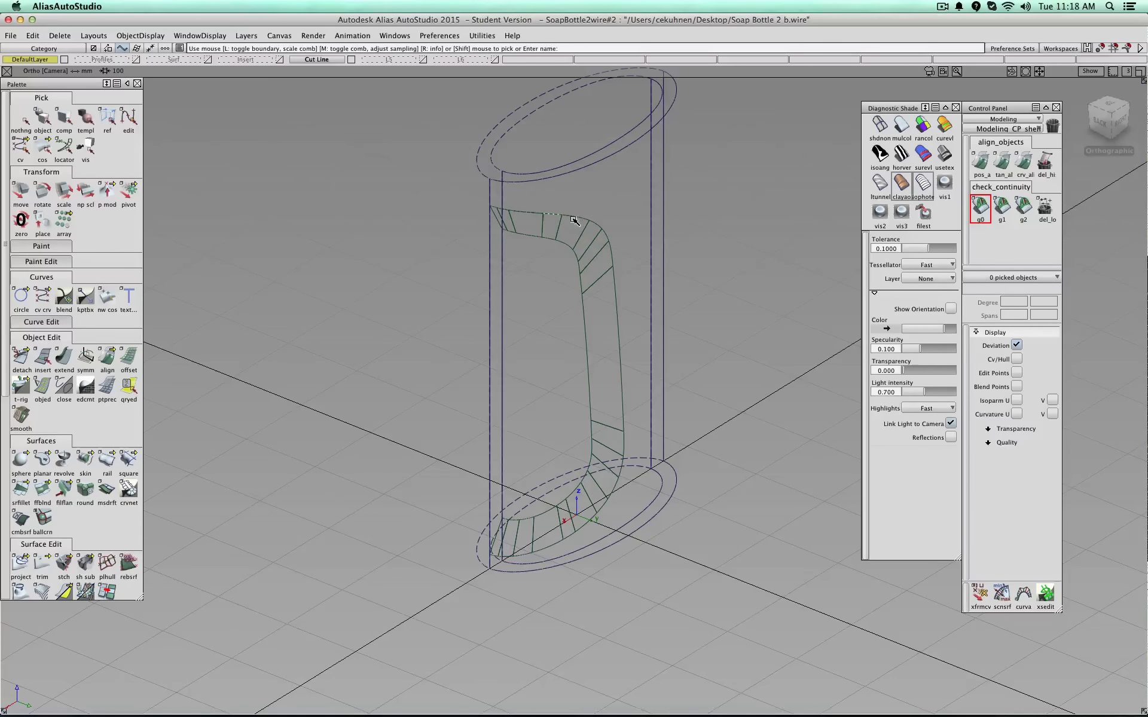
{"action": "right_click_drag", "start_coordinate": [650, 227], "coordinate": [518, 212], "text": "alt+shift"}
{"action": "left_click_drag", "start_coordinate": [518, 213], "coordinate": [530, 297], "text": "alt+shift"}
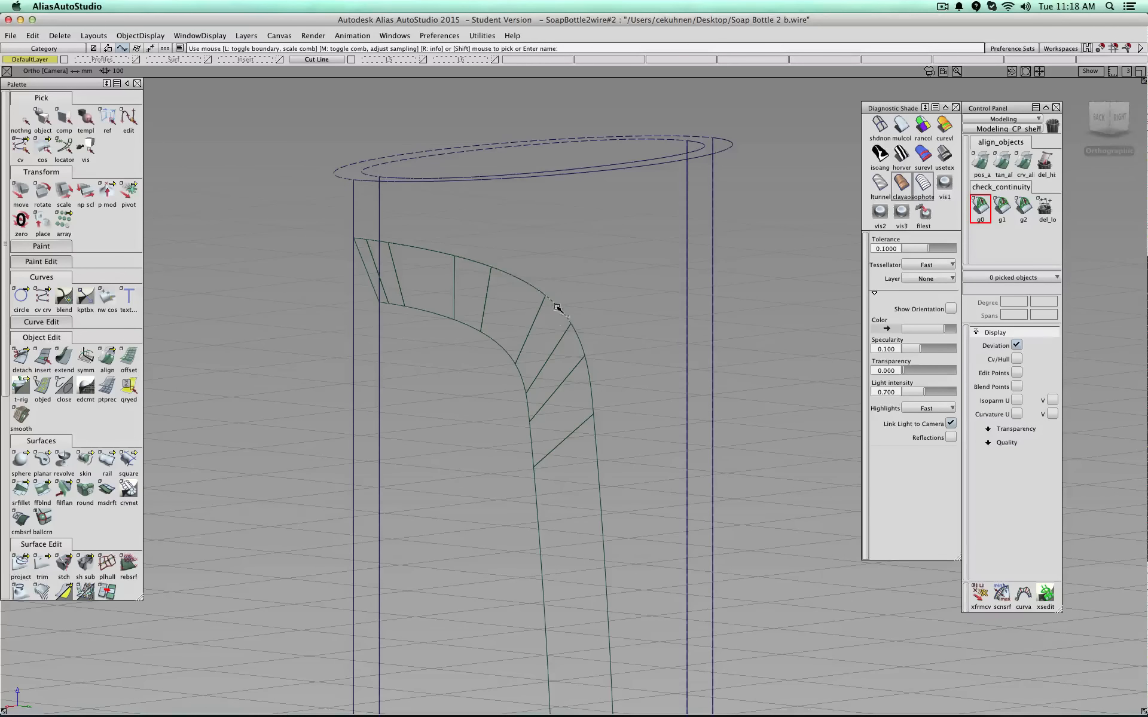
{"action": "left_click", "coordinate": [22, 121]}
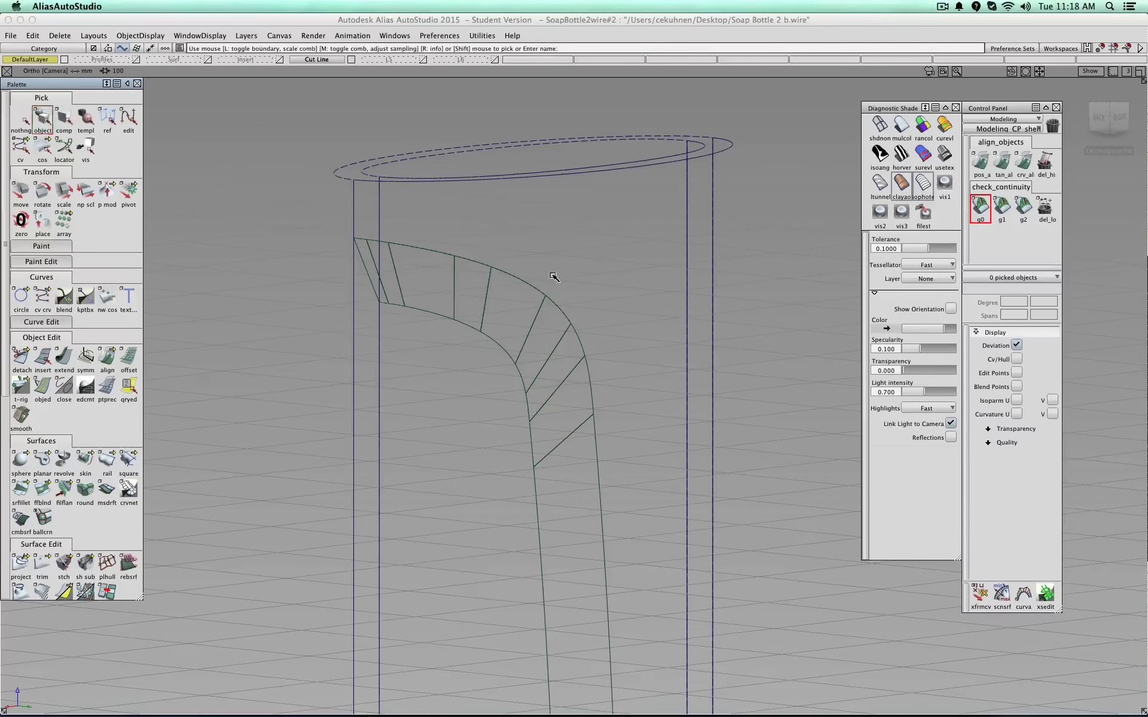
- Turn off symmetry on the Cut Line layer, so only the modelled half of the bottle is shown
{"action": "right_click_drag", "start_coordinate": [554, 277], "coordinate": [503, 299], "text": "alt+shift"}
{"action": "left_click_drag", "start_coordinate": [502, 299], "coordinate": [590, 374], "text": "alt+shift"}
{"action": "middle_click_drag", "start_coordinate": [590, 375], "coordinate": [632, 288], "text": "alt+shift"}
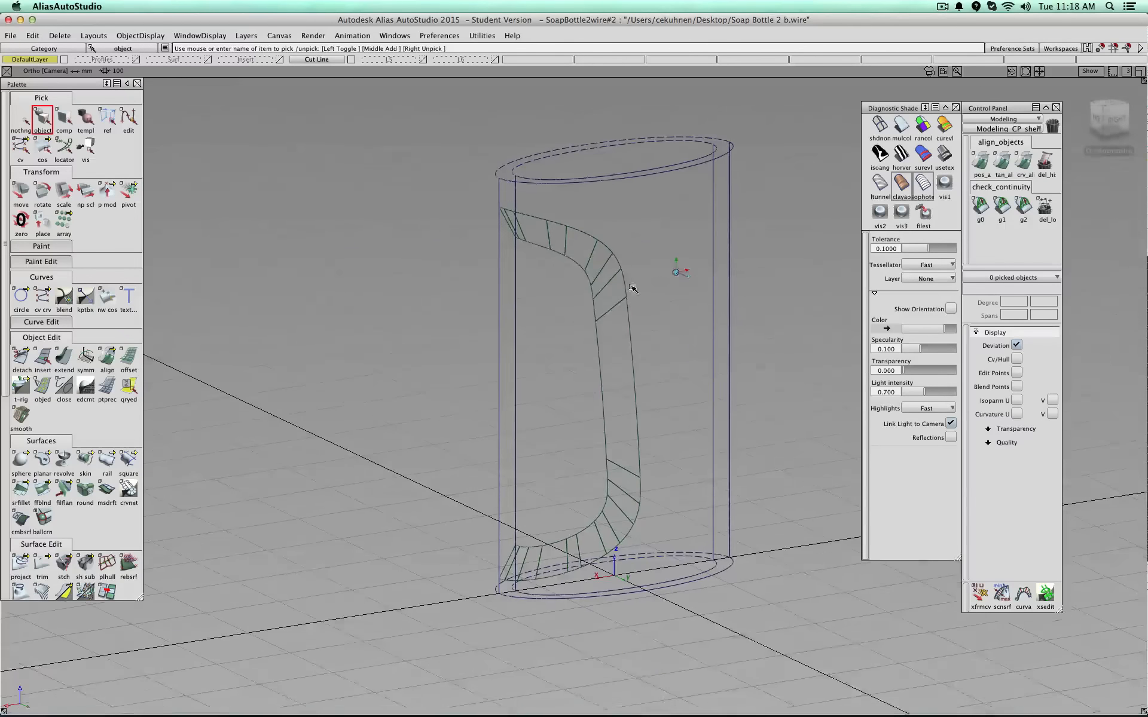
{"action": "mouse_move", "coordinate": [633, 288]}
{"action": "left_mouse_down", "text": "alt+shift"}
{"action": "mouse_move", "coordinate": [297, 302]}
{"action": "mouse_move", "coordinate": [920, 245]}
{"action": "mouse_move", "coordinate": [481, 360]}
{"action": "mouse_move", "coordinate": [761, 299]}
{"action": "mouse_move", "coordinate": [625, 299]}
{"action": "left_mouse_up", "text": "alt+shift"}
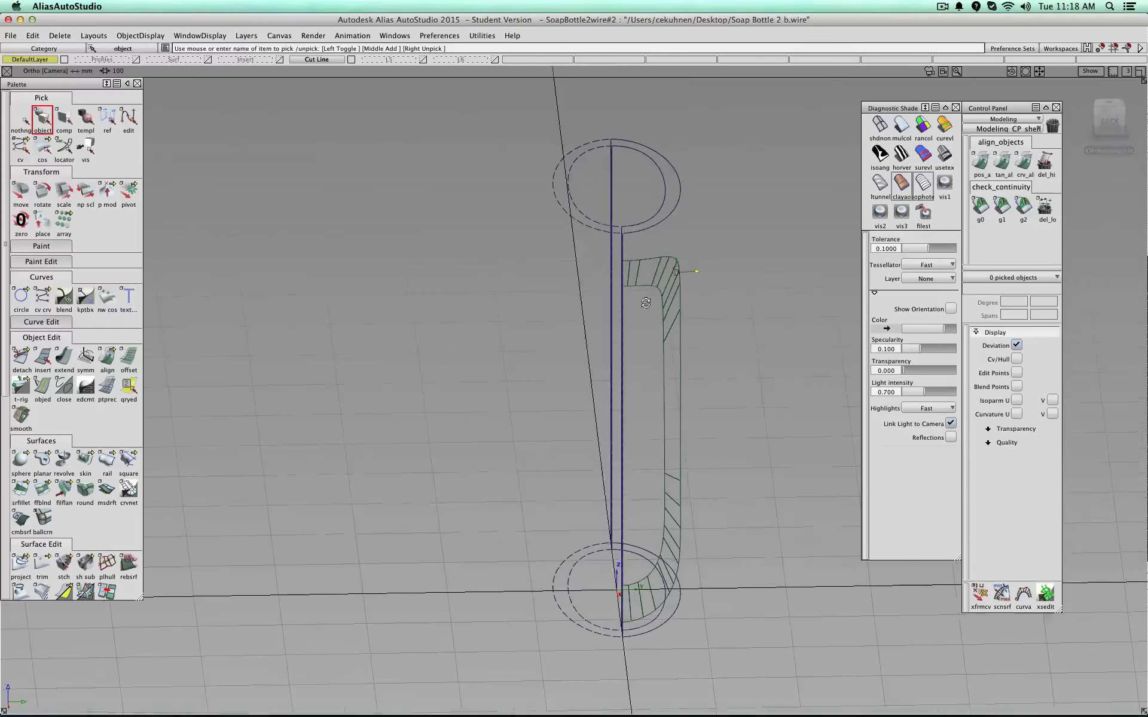
{"action": "right_click", "coordinate": [328, 62]}
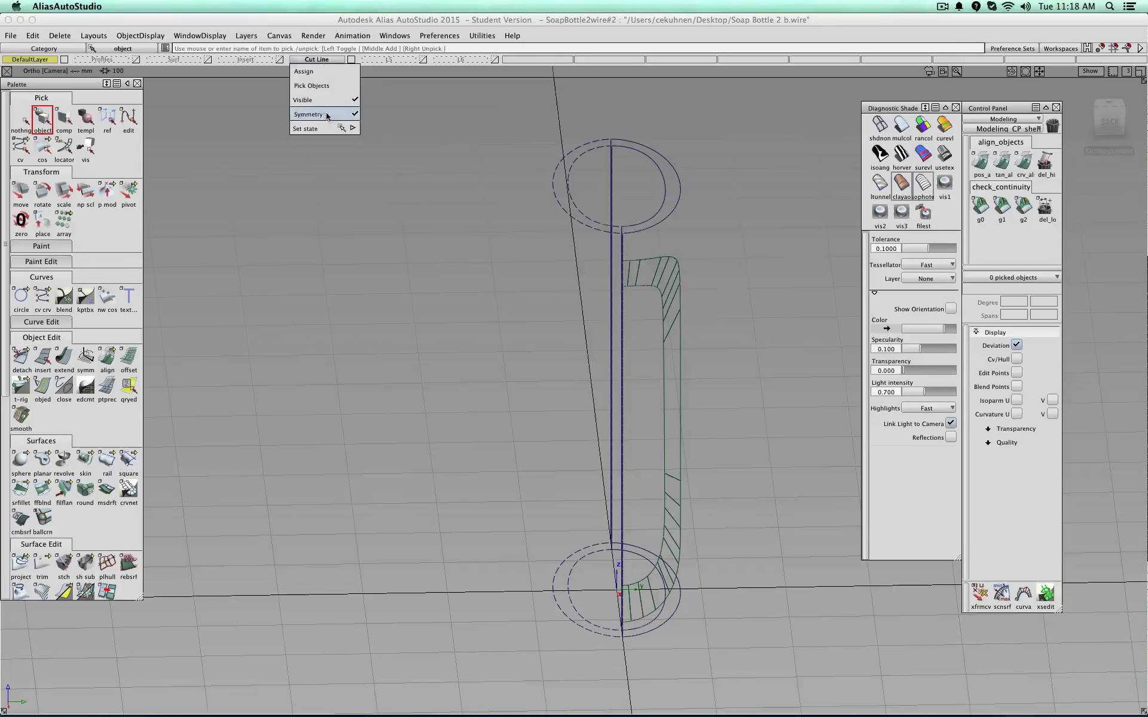
{"action": "left_click", "coordinate": [324, 118]}
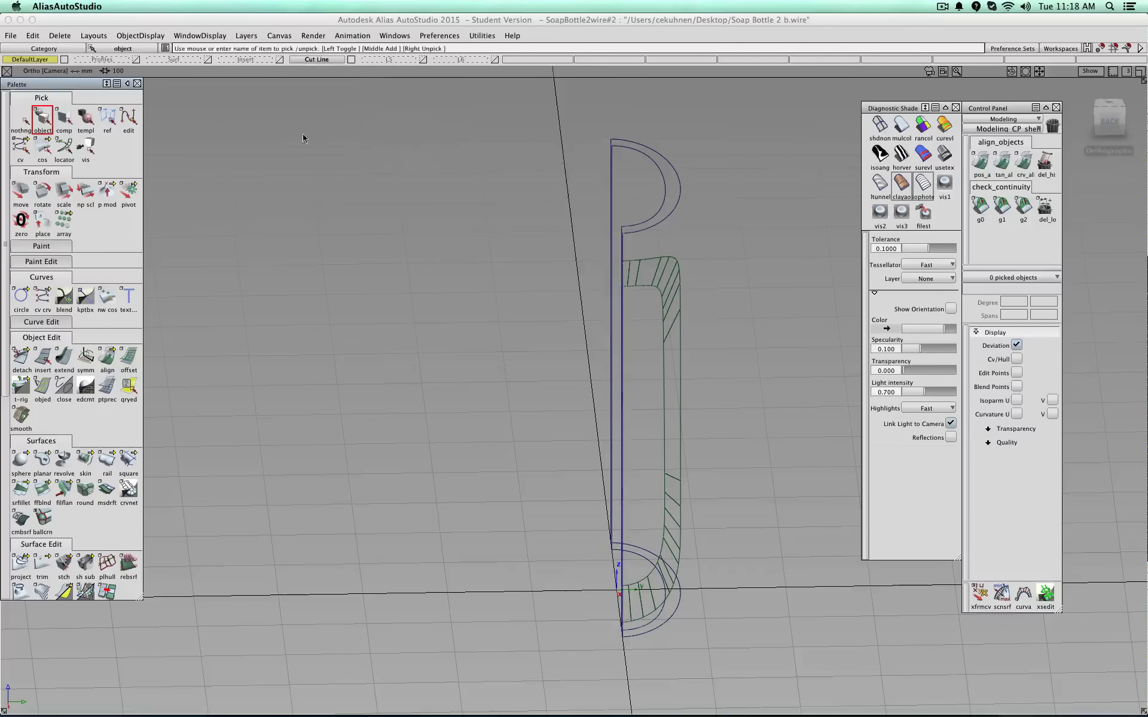
- Select all the bottle and handle blend surfaces and assign them to the Cut Line layer
{"action": "right_click_drag", "start_coordinate": [433, 259], "coordinate": [441, 246], "text": "alt+shift"}
{"action": "left_click_drag", "start_coordinate": [441, 245], "coordinate": [431, 245], "text": "alt+shift"}
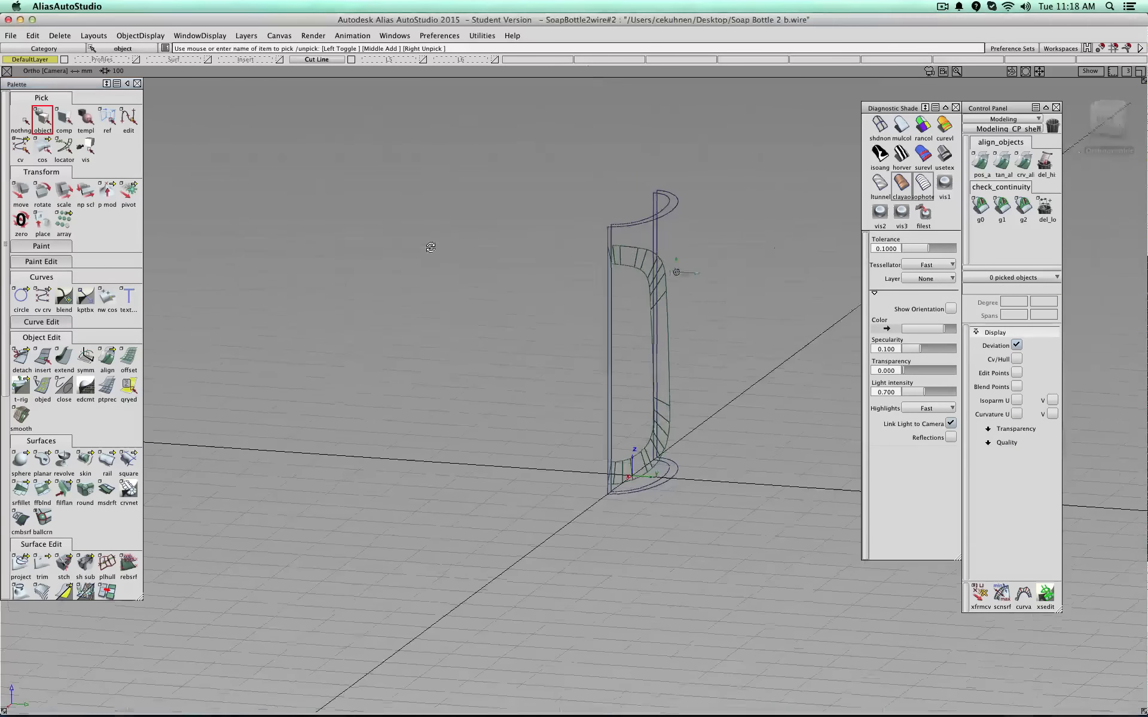
{"action": "left_click_drag", "start_coordinate": [454, 167], "coordinate": [758, 472]}
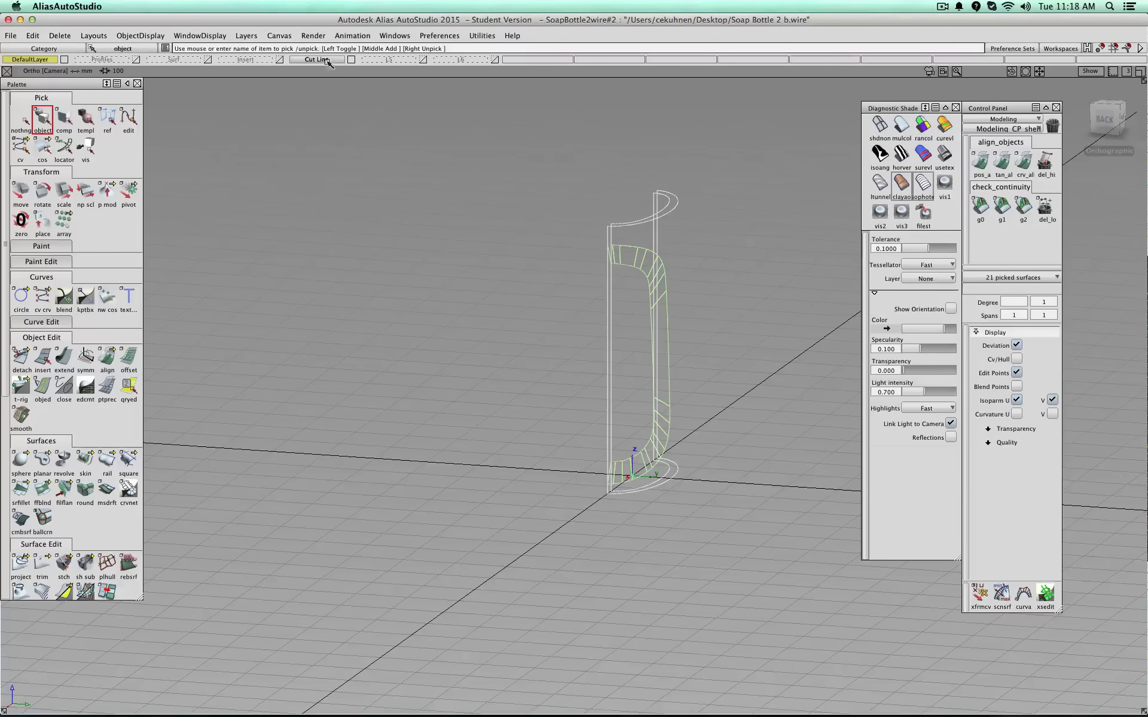
{"action": "mouse_move", "coordinate": [327, 62]}
{"action": "right_mouse_down"}
{"action": "mouse_move", "coordinate": [333, 113]}
{"action": "mouse_move", "coordinate": [325, 69]}
{"action": "right_mouse_up"}
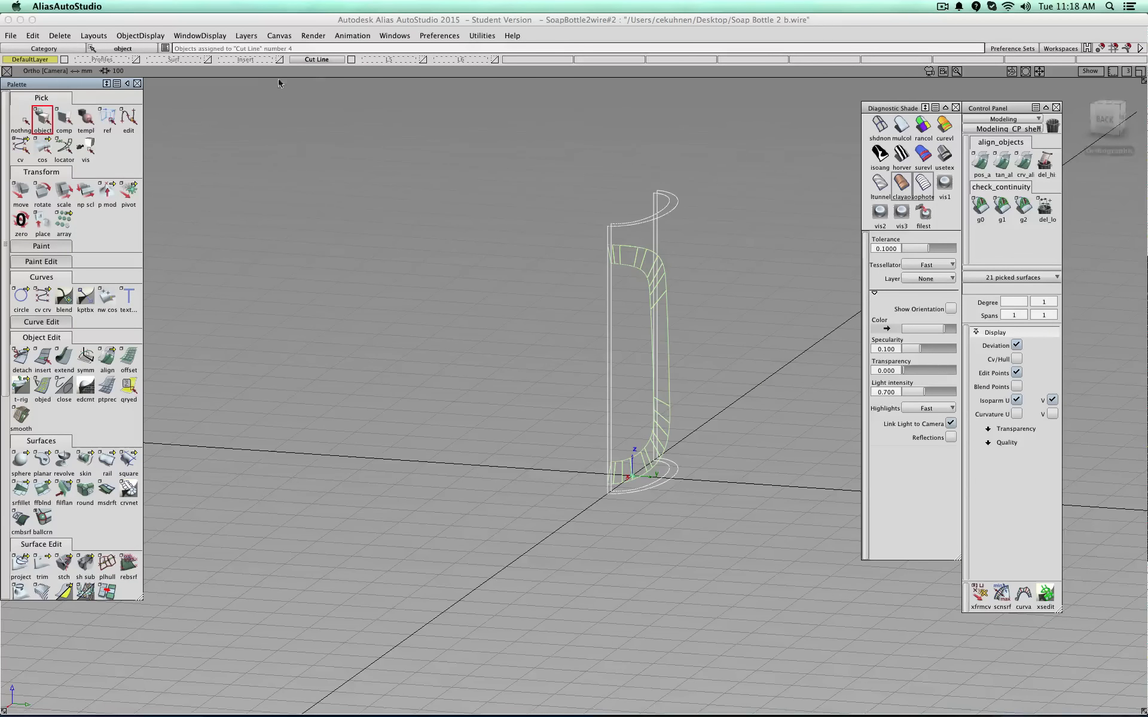
{"action": "left_click", "coordinate": [21, 118]}
- Try to check G0 continuity between the handle blend's upper outer edge and the bottle surface
{"action": "left_click", "coordinate": [1002, 206]}
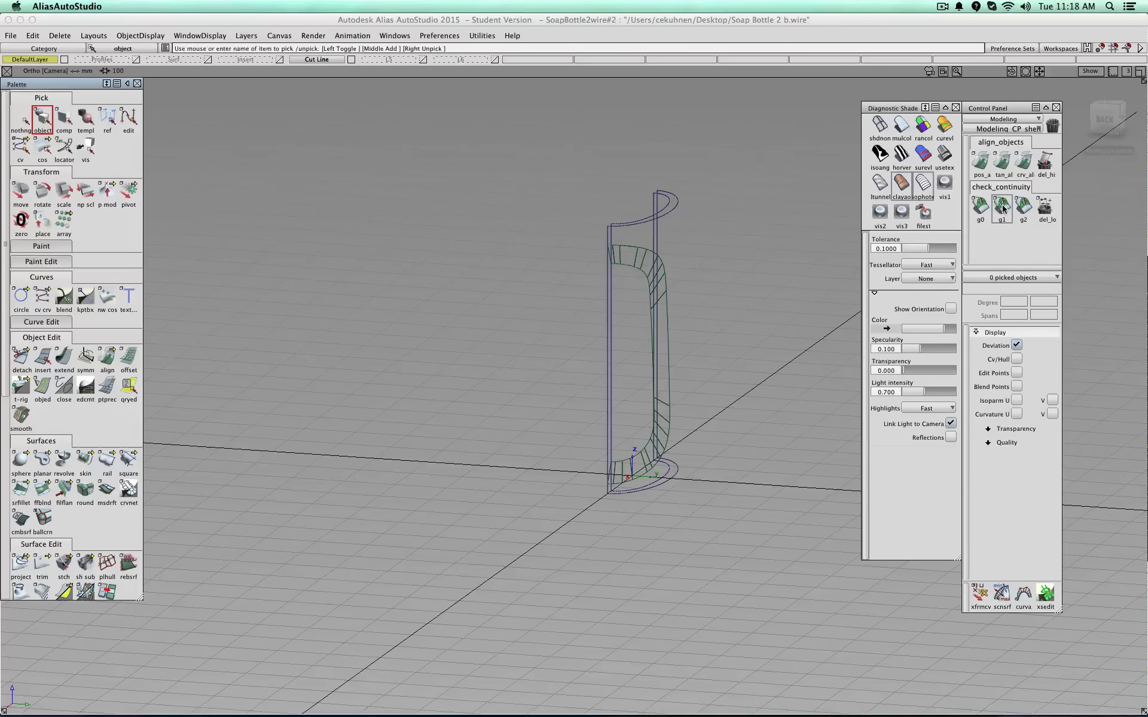
{"action": "left_click", "coordinate": [981, 206]}
{"action": "scroll", "coordinate": [604, 211], "scroll_direction": "up", "scroll_amount": 5}
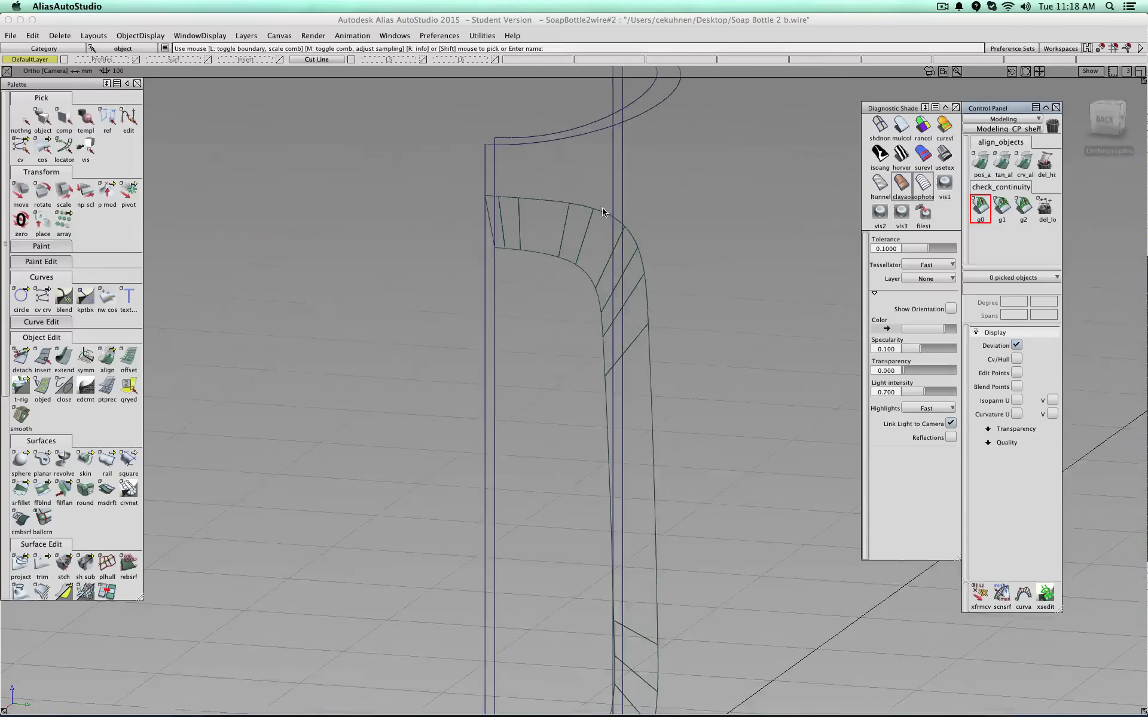
{"action": "left_click", "coordinate": [551, 200]}
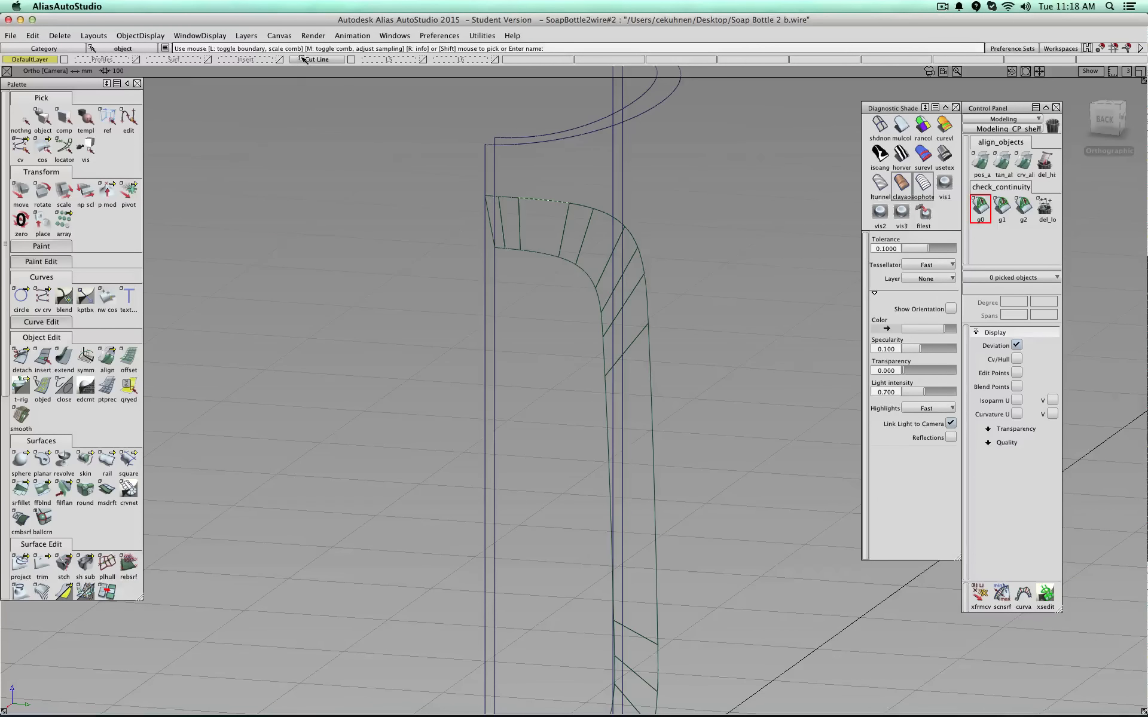
{"action": "left_click", "coordinate": [43, 119]}
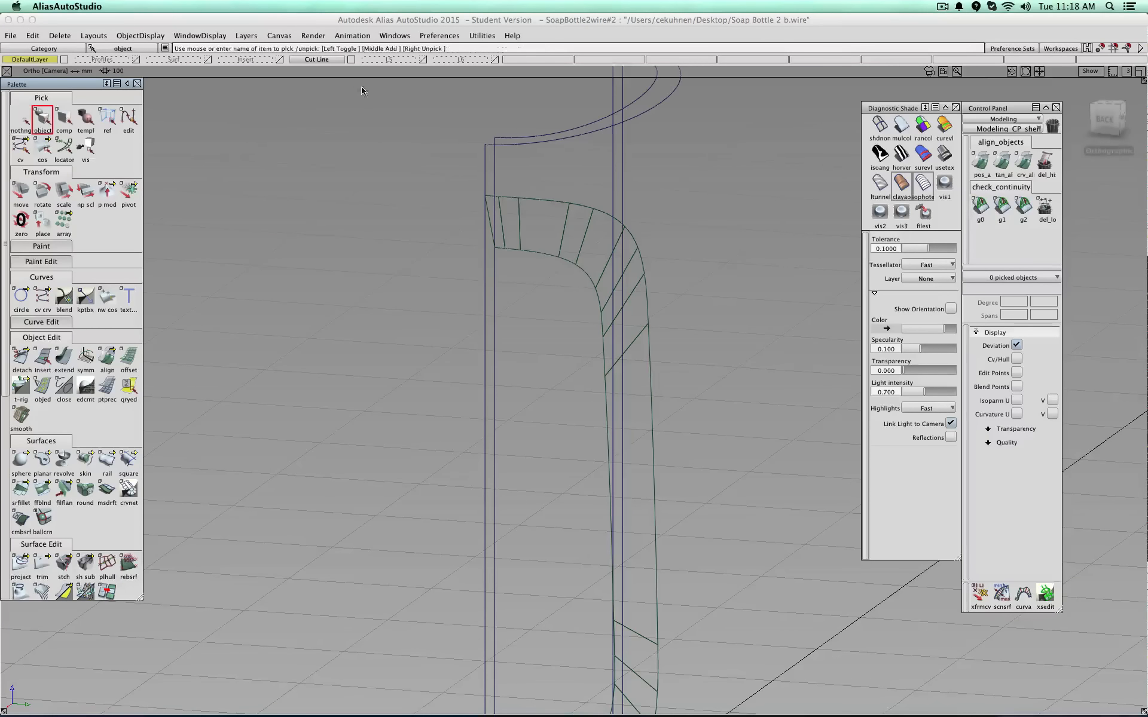
- Make Cut Line the active layer and retry the G0 check on the blend's upper outer edge
{"action": "left_click", "coordinate": [351, 59]}
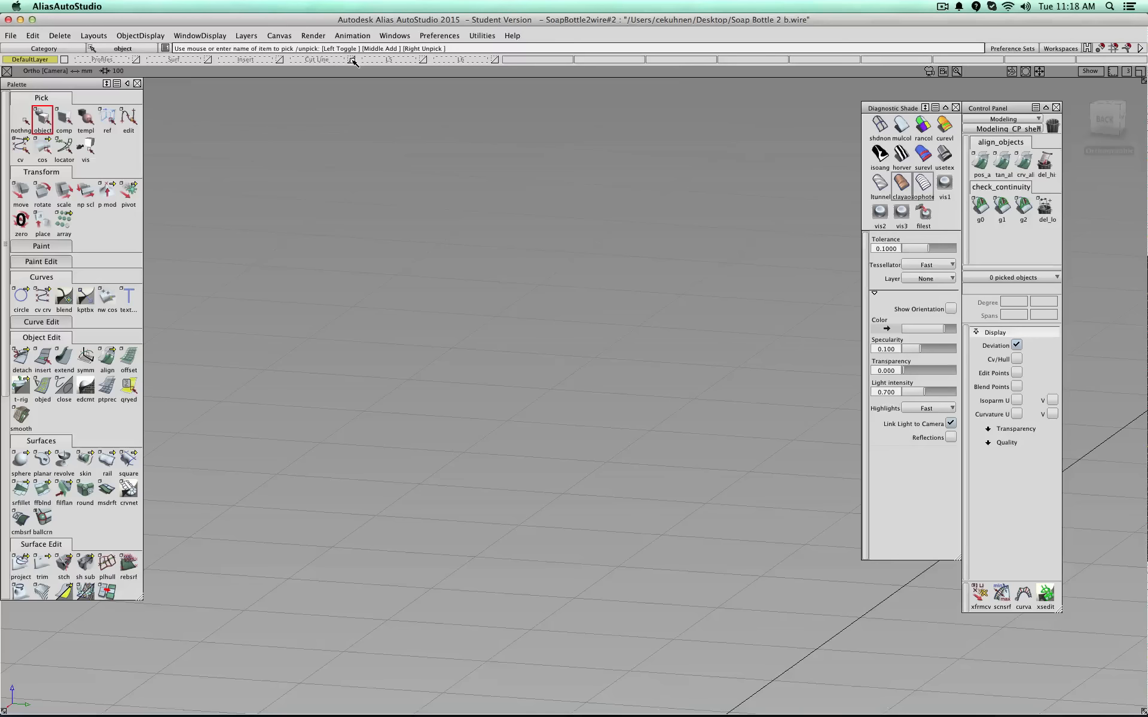
{"action": "left_click", "coordinate": [351, 60]}
{"action": "left_click", "coordinate": [329, 59]}
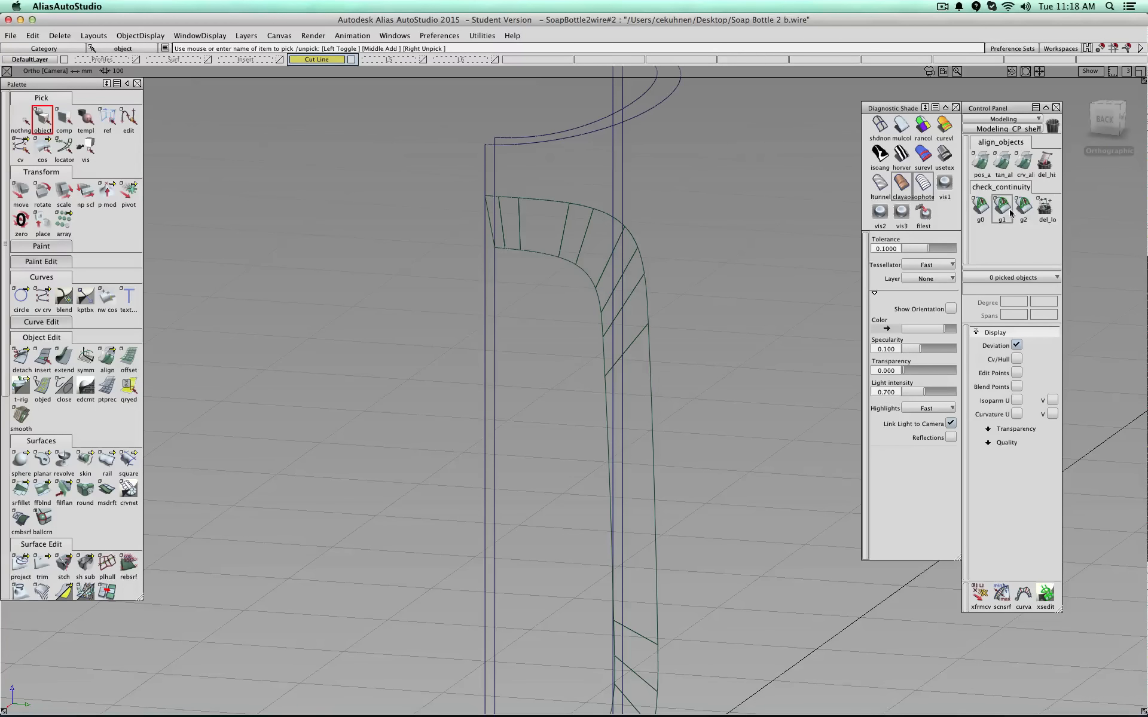
{"action": "left_click", "coordinate": [981, 207]}
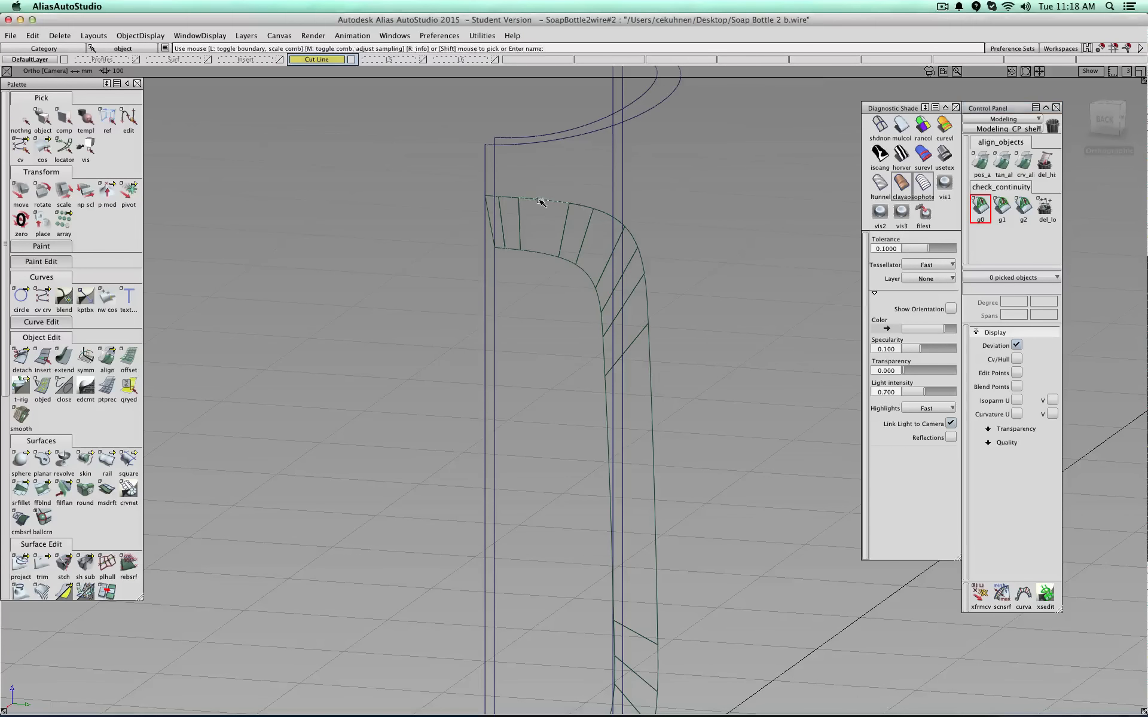
- Trim the outer bottle surface to the blend's outer edge chain using Project along Normal, keeping the area outside the handle
{"action": "scroll", "coordinate": [95, 458], "scroll_direction": "down", "scroll_amount": 5}
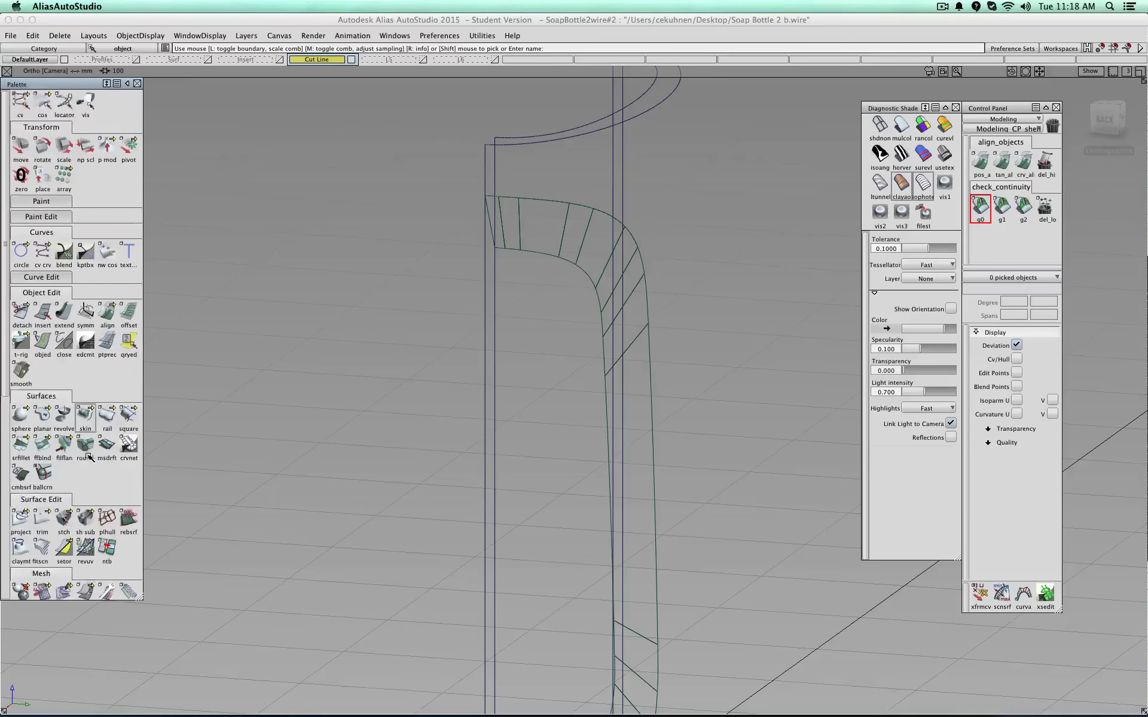
{"action": "left_click", "coordinate": [39, 483]}
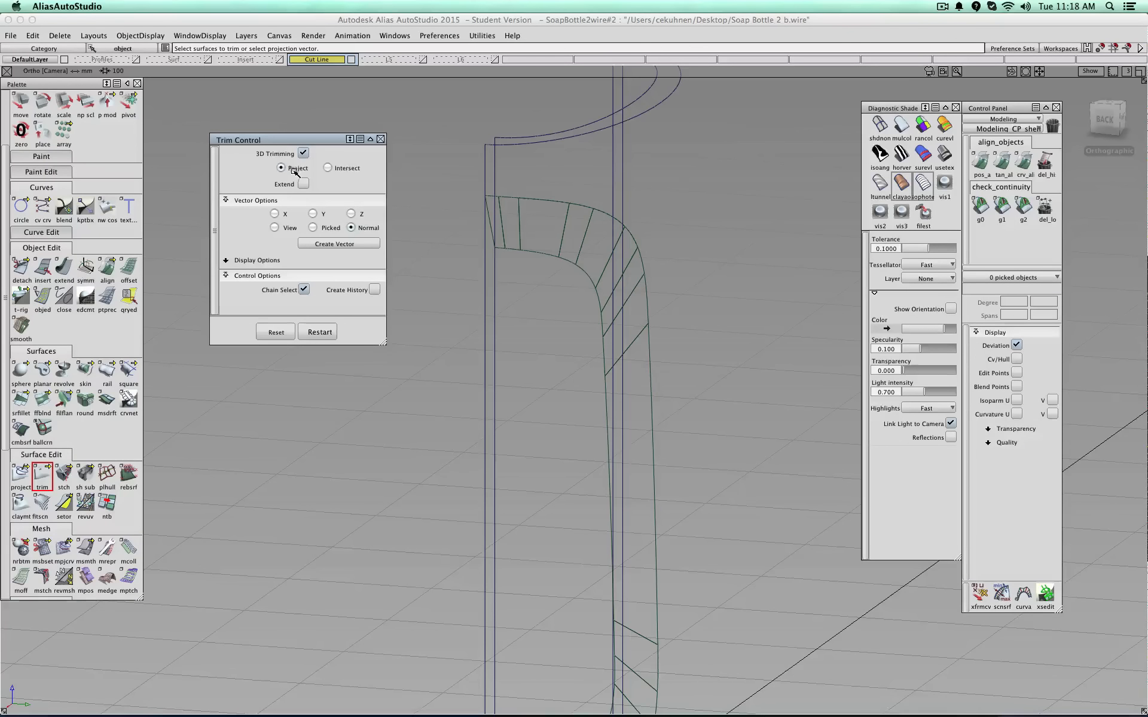
{"action": "left_click", "coordinate": [305, 290]}
{"action": "left_click_drag", "start_coordinate": [467, 204], "coordinate": [680, 271], "text": "alt+shift"}
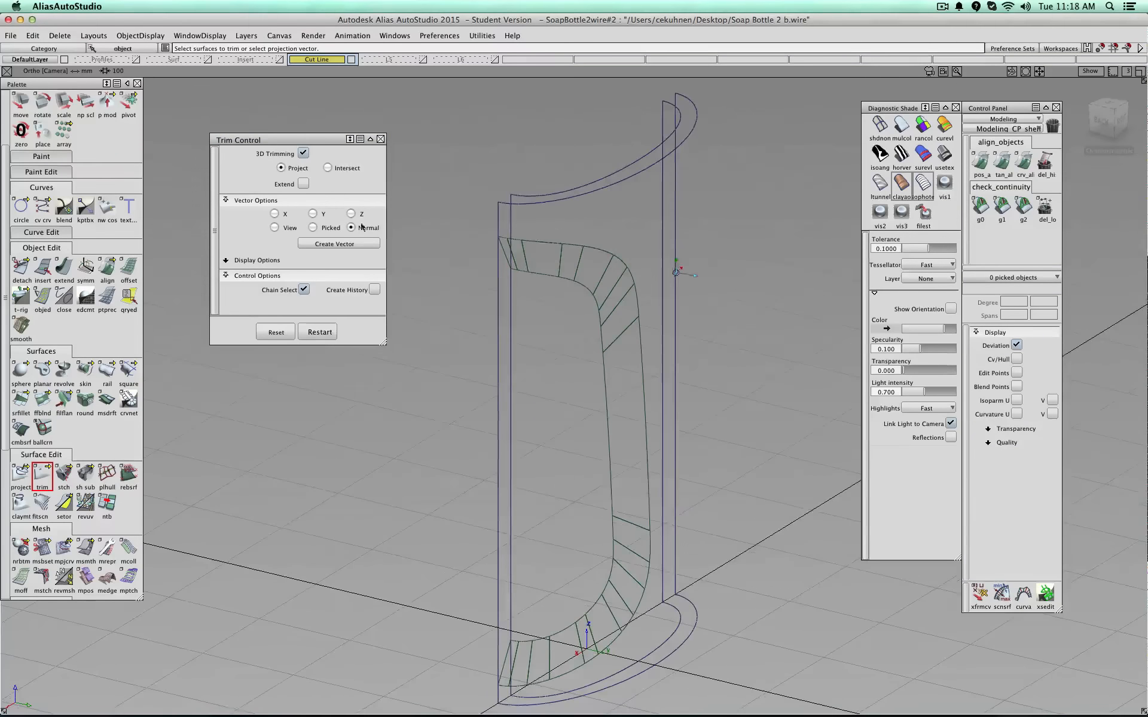
{"action": "left_click_drag", "start_coordinate": [538, 251], "coordinate": [579, 272], "text": "alt+shift"}
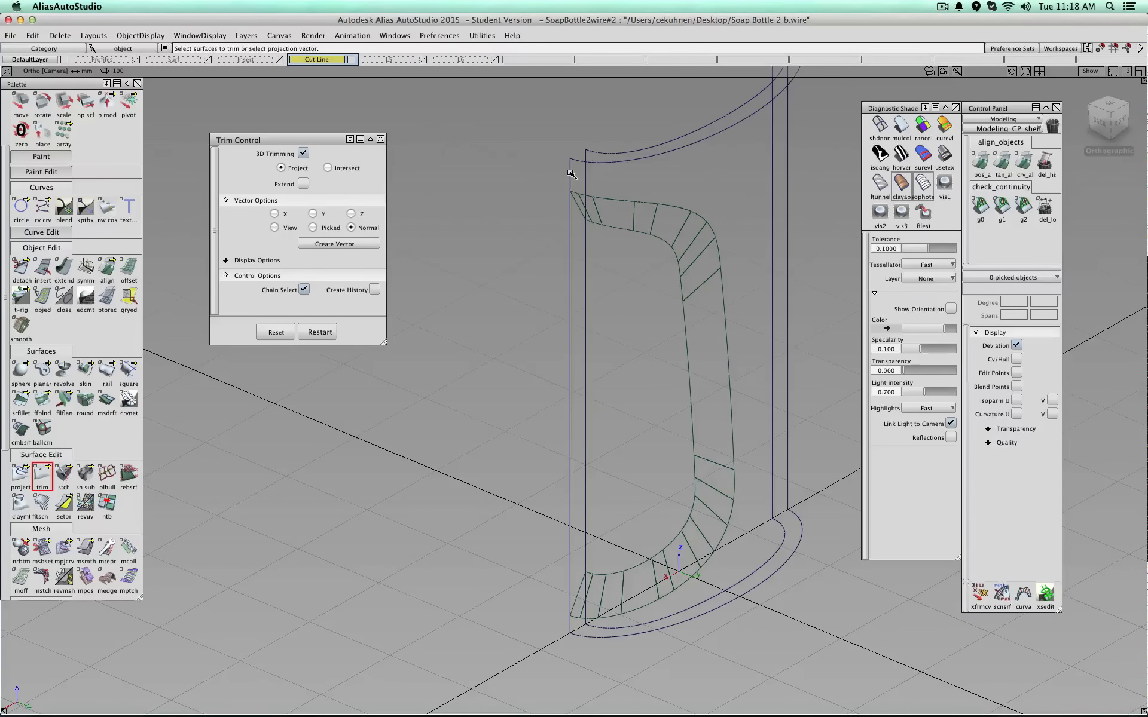
{"action": "left_click", "coordinate": [571, 176]}
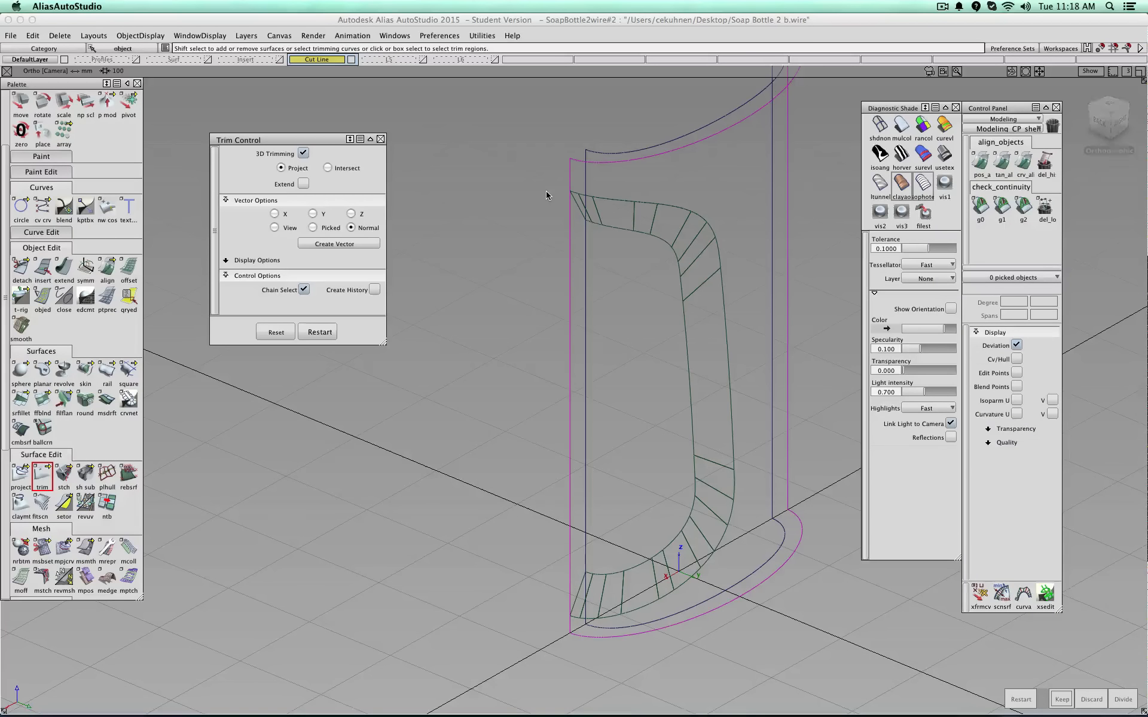
{"action": "left_click", "coordinate": [583, 222]}
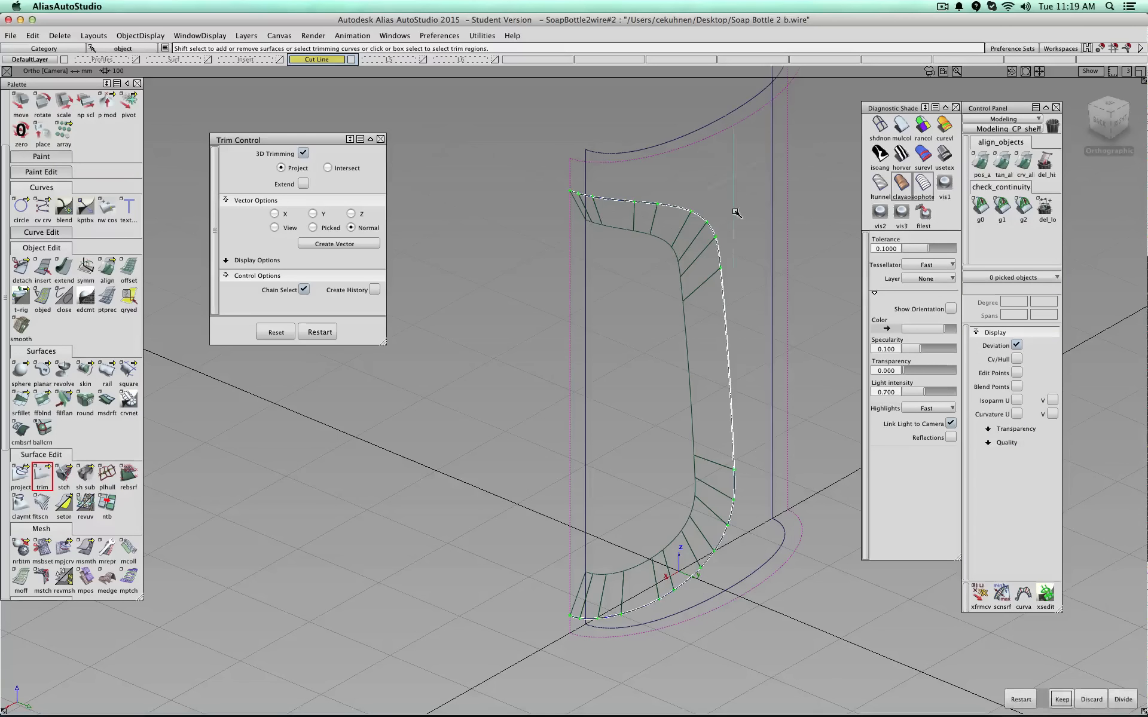
{"action": "left_click", "coordinate": [1060, 700]}
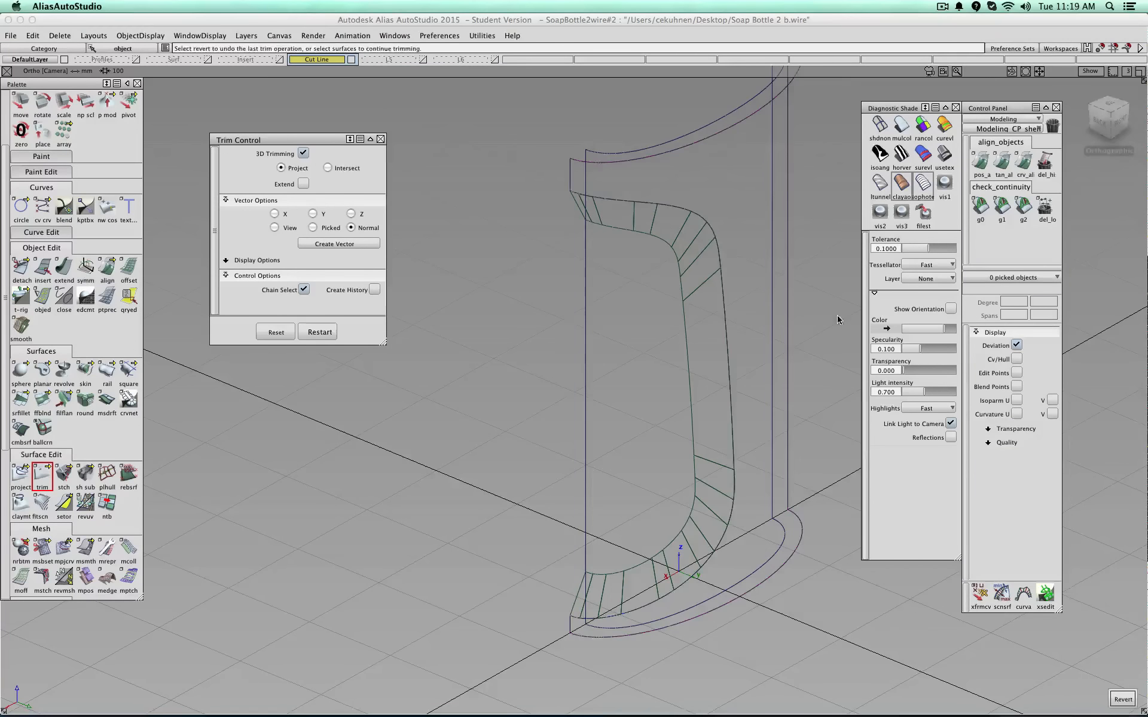
- Trim the inner bottle surface to the blend's inner edge chain, keeping the area inside the handle outline
{"action": "left_click", "coordinate": [587, 281]}
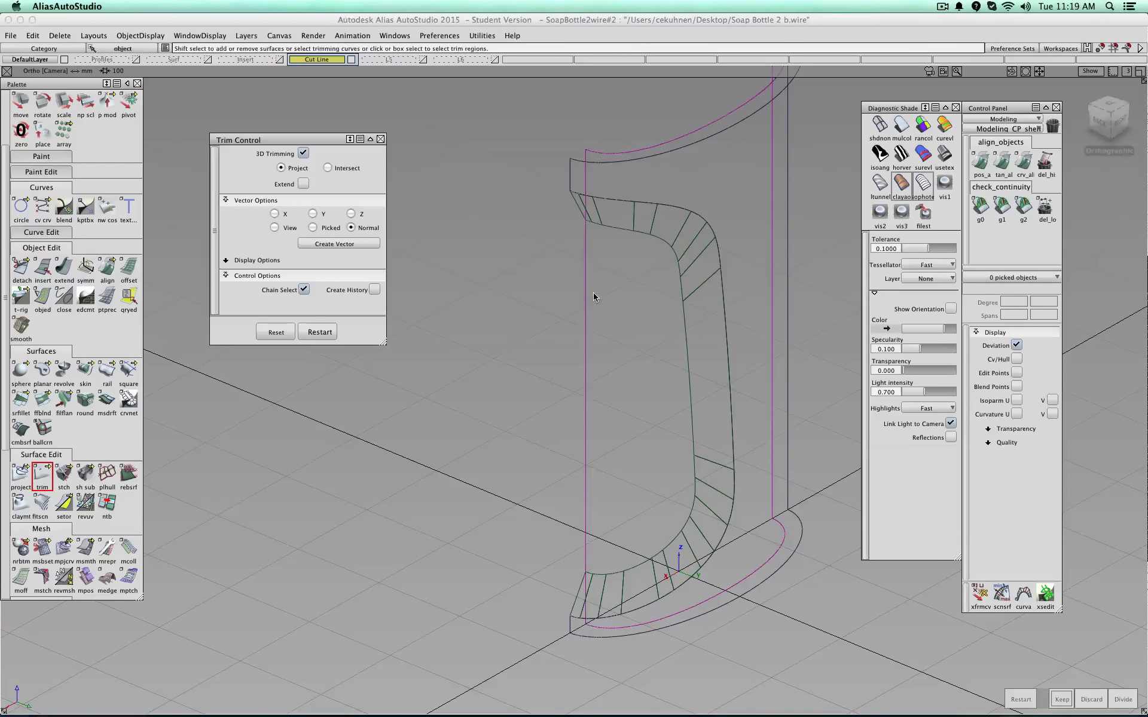
{"action": "left_click", "coordinate": [617, 232]}
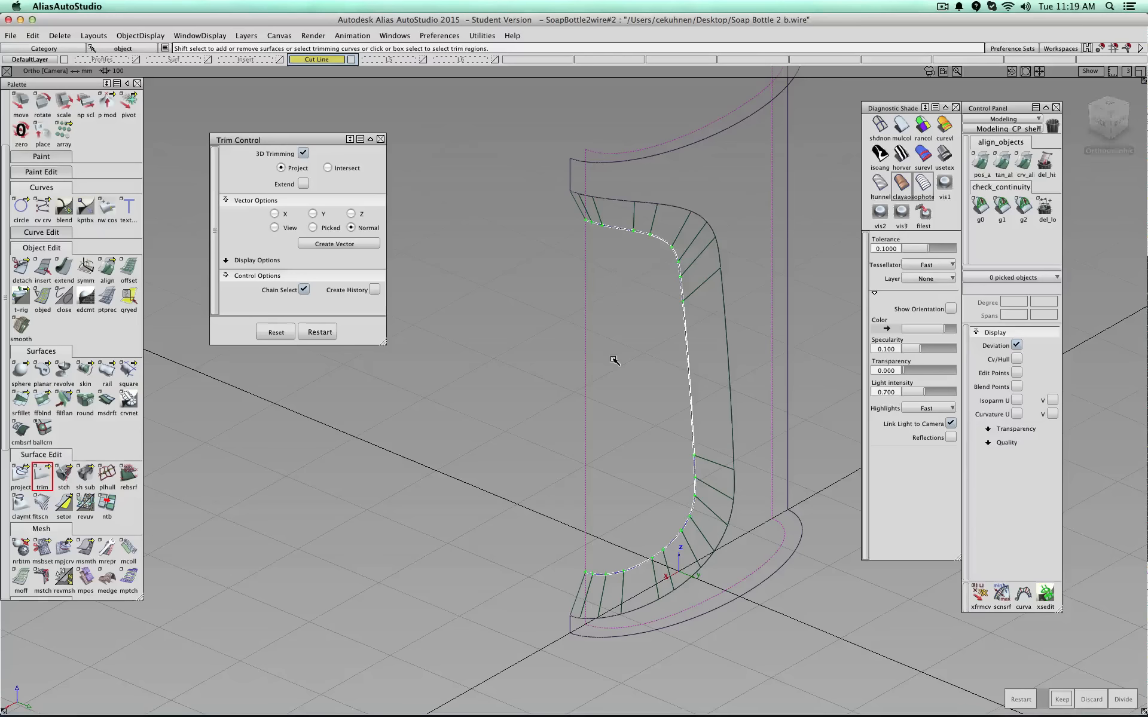
{"action": "left_click", "coordinate": [1062, 699]}
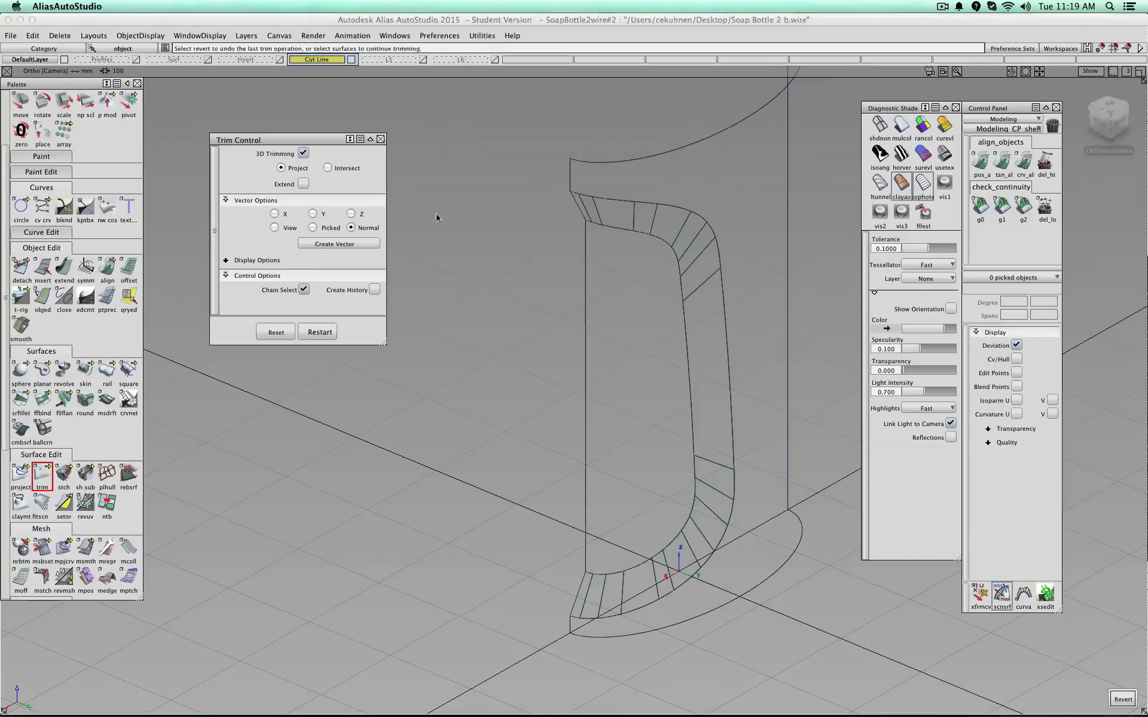
- View the trimmed handle recess in multi-color shading and close the trim options
{"action": "left_click", "coordinate": [903, 128]}
{"action": "mouse_move", "coordinate": [704, 325]}
{"action": "left_mouse_down", "text": "alt+shift"}
{"action": "mouse_move", "coordinate": [628, 307]}
{"action": "mouse_move", "coordinate": [654, 173]}
{"action": "mouse_move", "coordinate": [800, 318]}
{"action": "mouse_move", "coordinate": [778, 304]}
{"action": "left_mouse_up", "text": "alt+shift"}
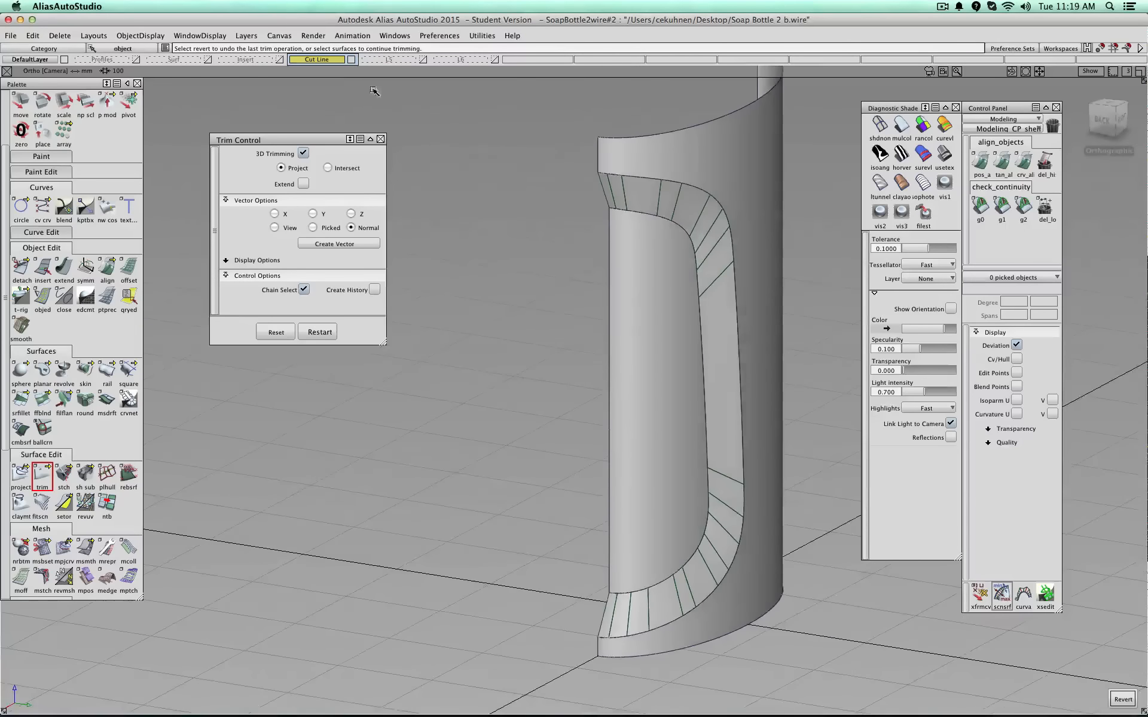
{"action": "left_click", "coordinate": [379, 140]}
{"action": "mouse_move", "coordinate": [481, 273]}
{"action": "left_mouse_down", "text": "ctrl+shift"}
{"action": "mouse_move", "coordinate": [481, 253]}
{"action": "mouse_move", "coordinate": [481, 278]}
{"action": "left_mouse_up", "text": "ctrl+shift"}
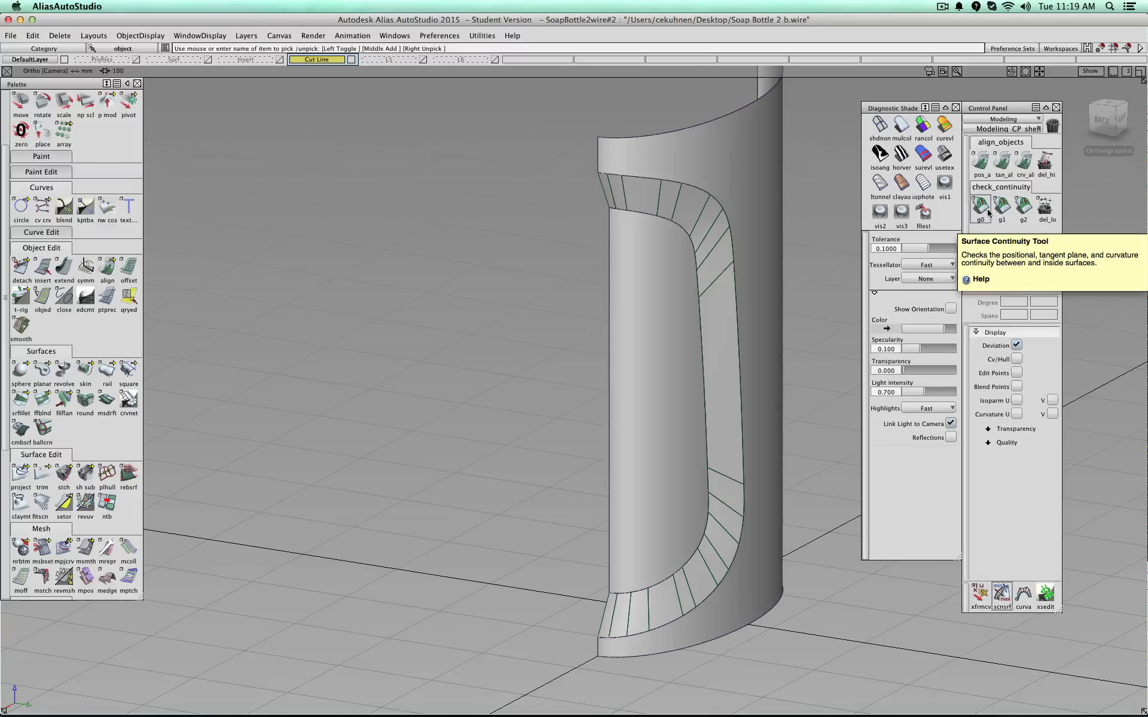
- Check G0 continuity on the first inner and outer edge segments near the handle's upper end, switching shading off
{"action": "left_click", "coordinate": [982, 210]}
{"action": "left_click", "coordinate": [642, 215]}
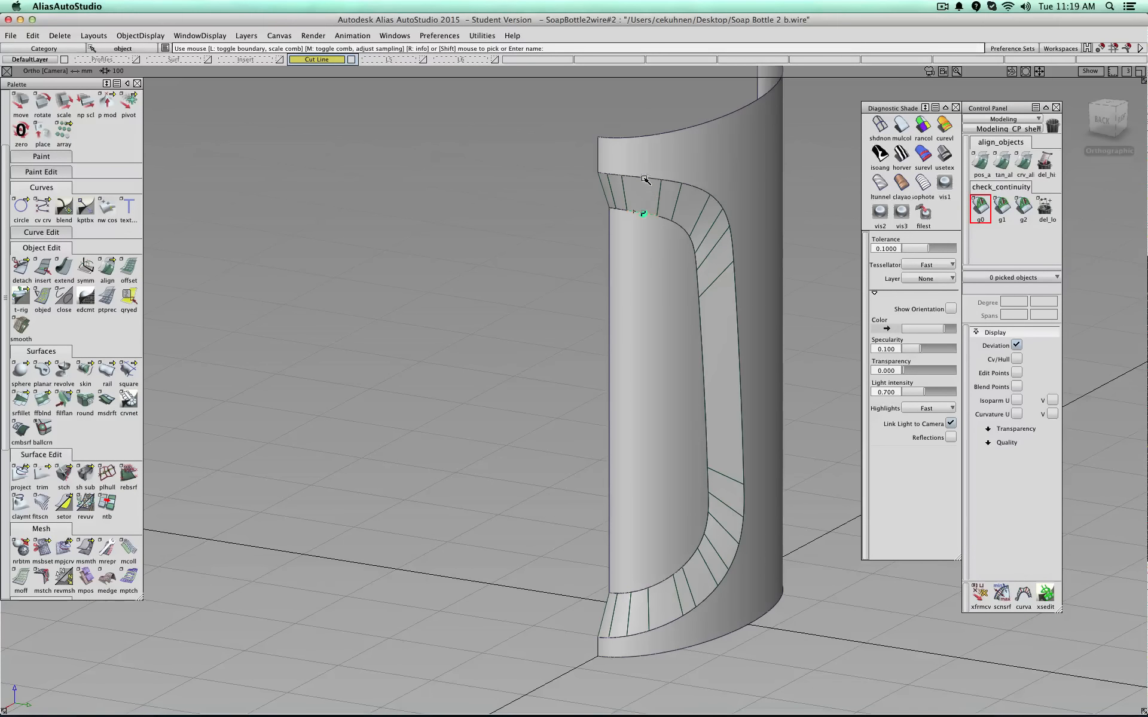
{"action": "right_click_drag", "start_coordinate": [639, 173], "coordinate": [643, 174], "text": "alt+shift"}
{"action": "middle_click_drag", "start_coordinate": [643, 174], "coordinate": [710, 295], "text": "alt+shift"}
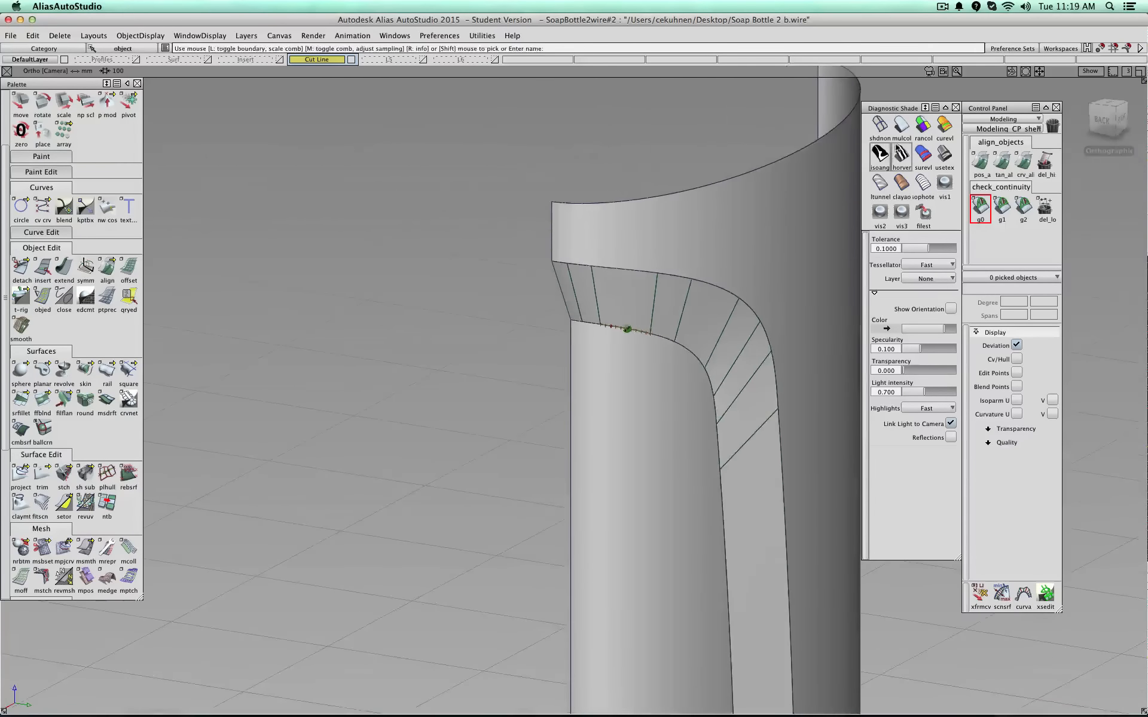
{"action": "left_click", "coordinate": [880, 127]}
{"action": "left_click", "coordinate": [580, 268]}
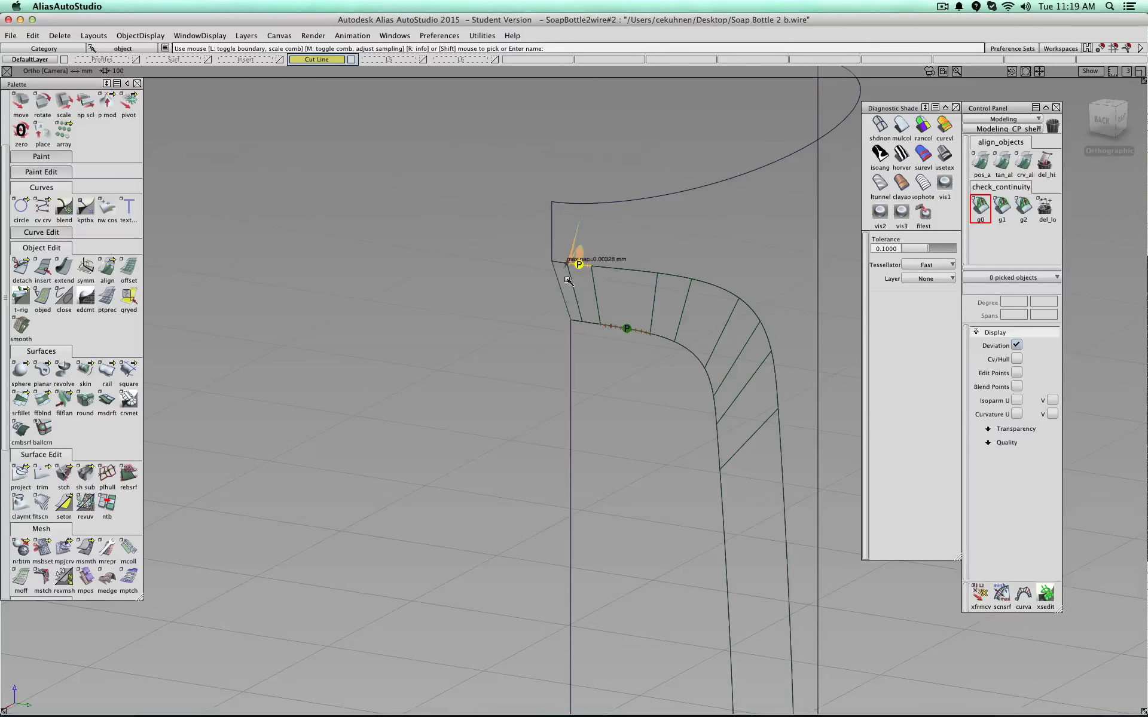
{"action": "right_click_drag", "start_coordinate": [579, 269], "coordinate": [574, 312], "text": "alt+shift"}
{"action": "left_click", "coordinate": [421, 310]}
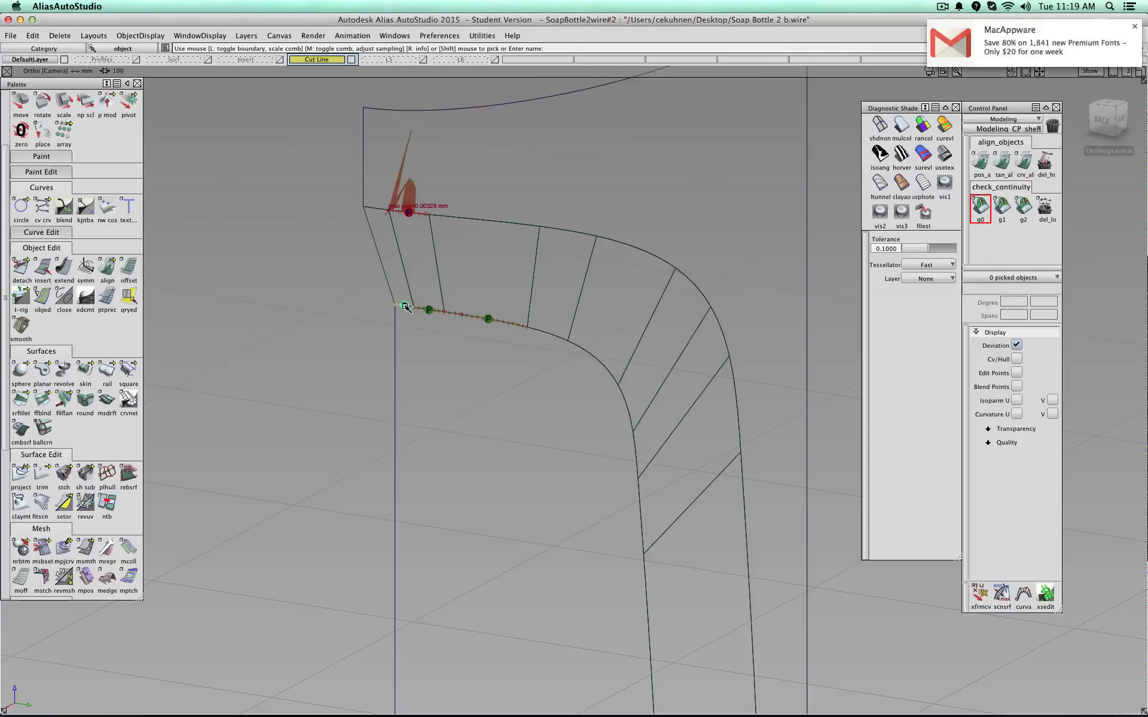
- Check G0 continuity on the remaining upper outer edge segments and along the upper inner edge into the handle's bend
{"action": "middle_click_drag", "start_coordinate": [428, 250], "coordinate": [592, 353], "text": "alt+shift"}
{"action": "right_click_drag", "start_coordinate": [591, 353], "coordinate": [349, 257], "text": "alt+shift"}
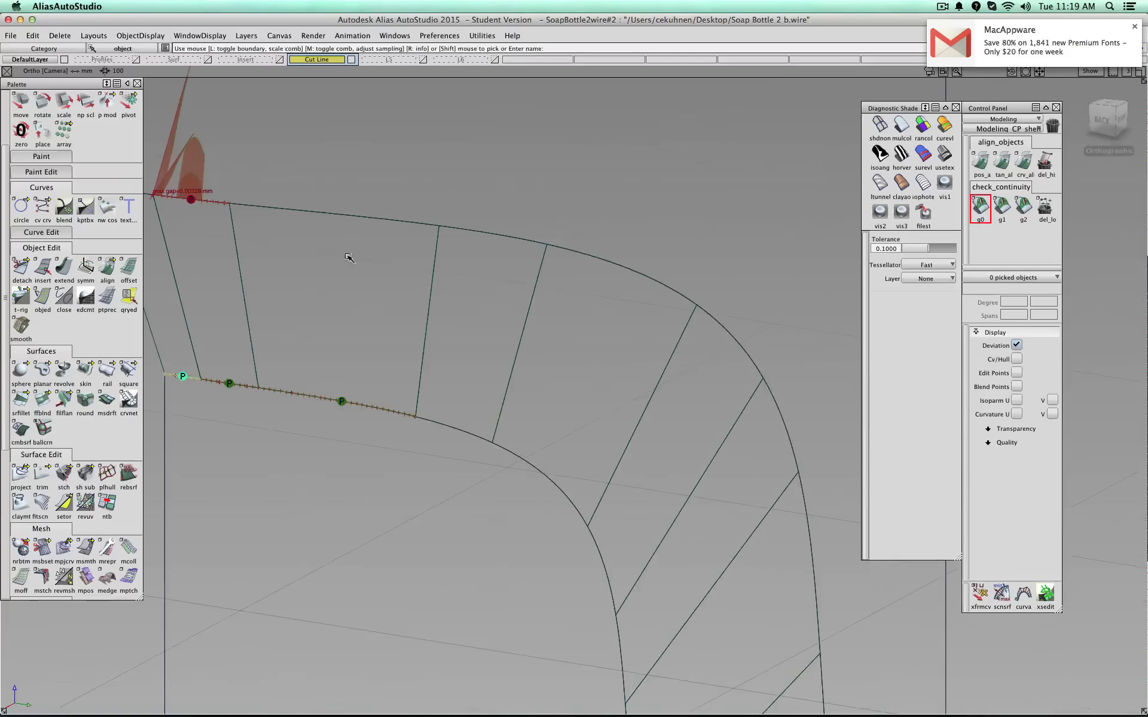
{"action": "right_click_drag", "start_coordinate": [259, 235], "coordinate": [245, 229], "text": "alt+shift"}
{"action": "left_click", "coordinate": [222, 219]}
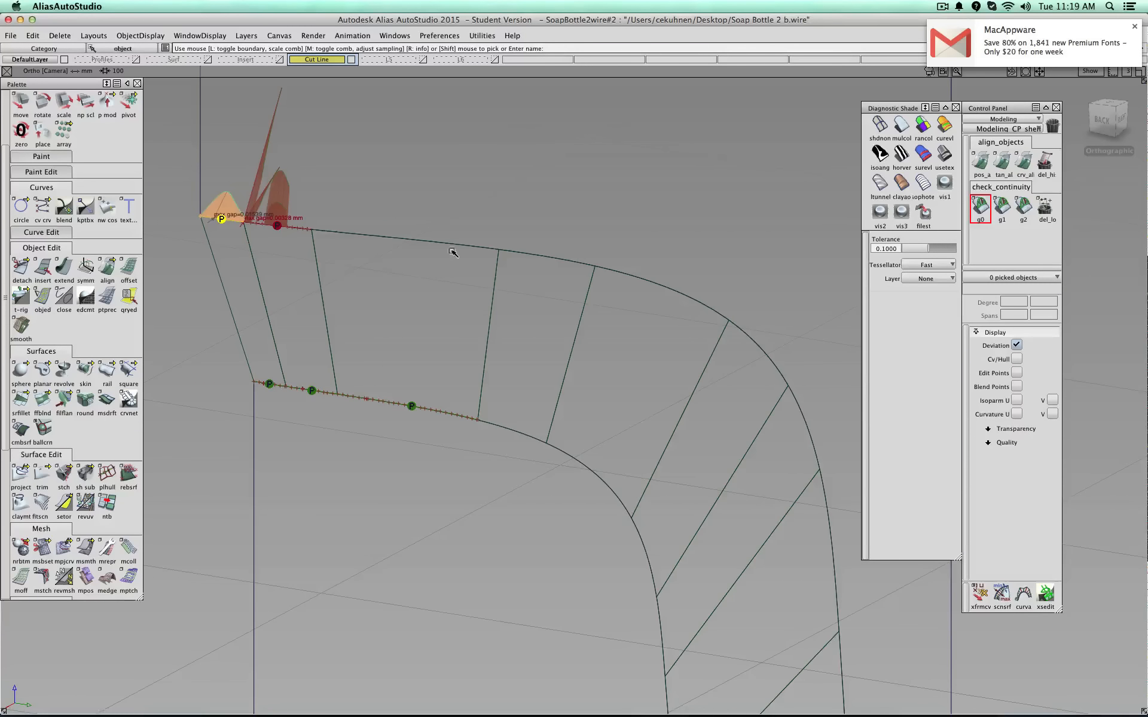
{"action": "left_click", "coordinate": [464, 247]}
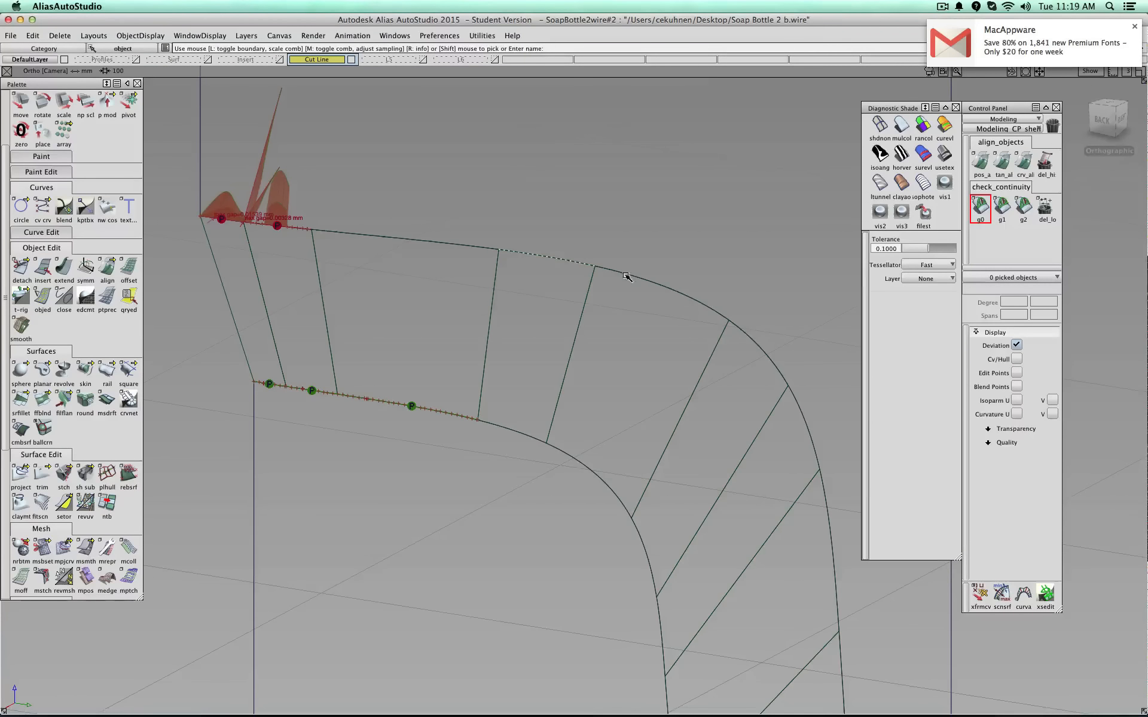
{"action": "left_click", "coordinate": [515, 429]}
{"action": "left_click", "coordinate": [594, 473]}
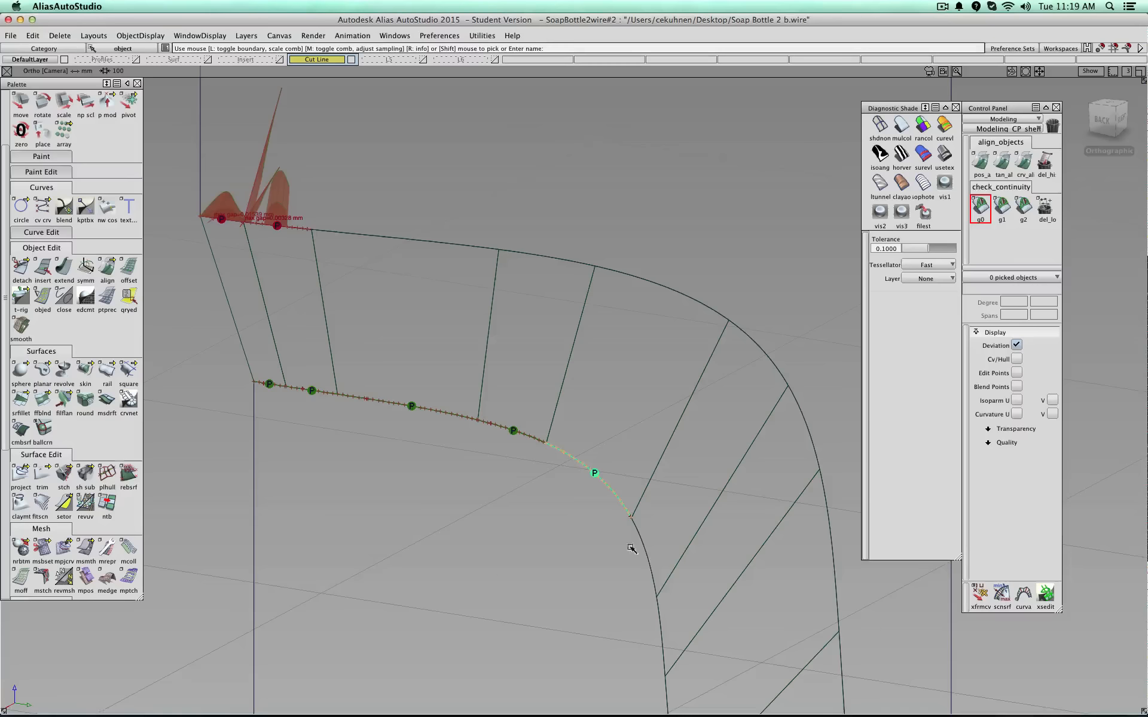
{"action": "left_click", "coordinate": [646, 555]}
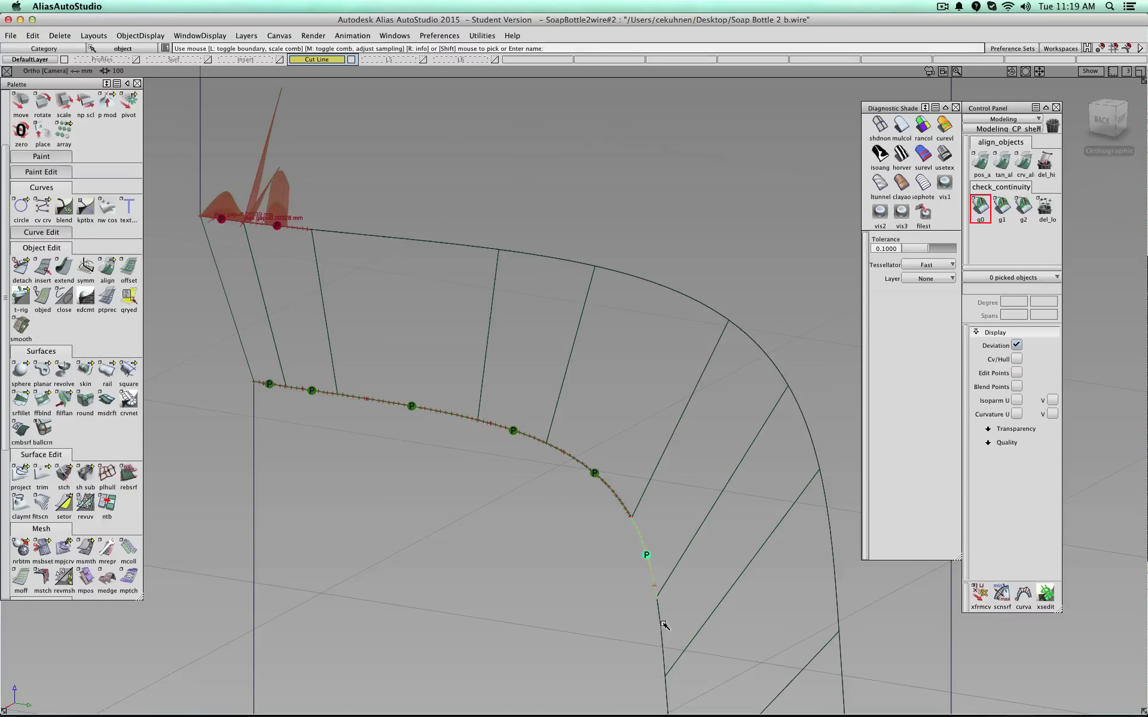
- Check G0 continuity around the handle's upper bend and along both long side edges
{"action": "left_click", "coordinate": [800, 413]}
{"action": "right_click_drag", "start_coordinate": [768, 415], "coordinate": [705, 411], "text": "alt+shift"}
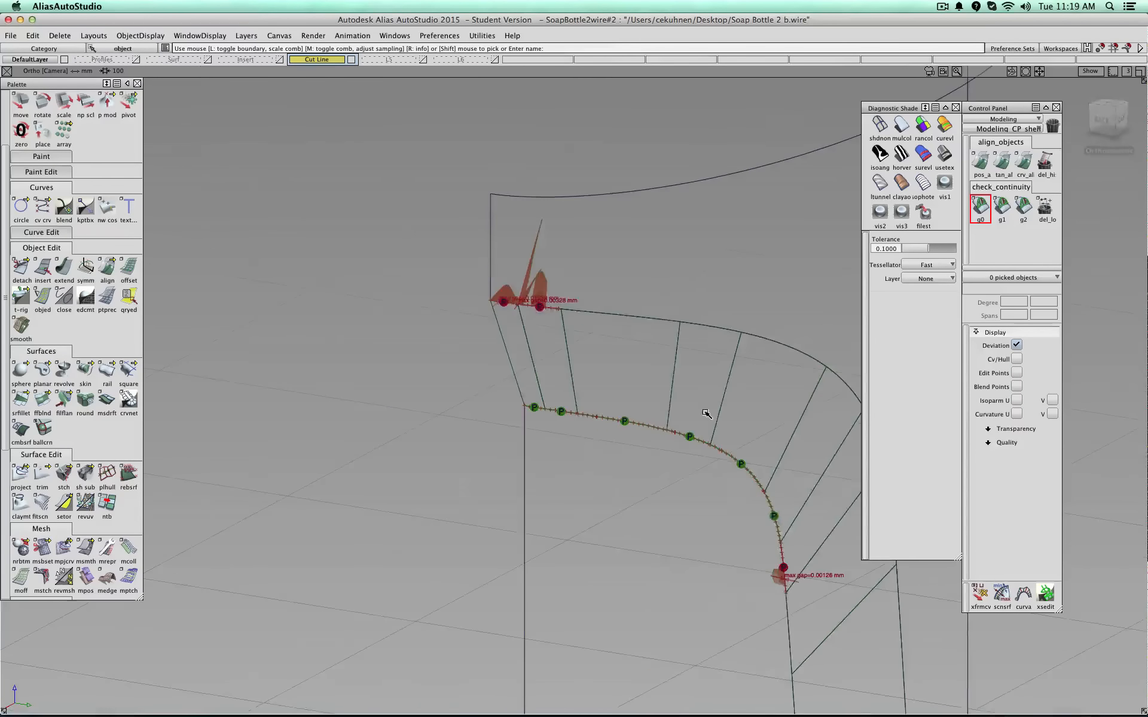
{"action": "left_click", "coordinate": [788, 616]}
{"action": "middle_click_drag", "start_coordinate": [788, 616], "coordinate": [685, 289], "text": "alt+shift"}
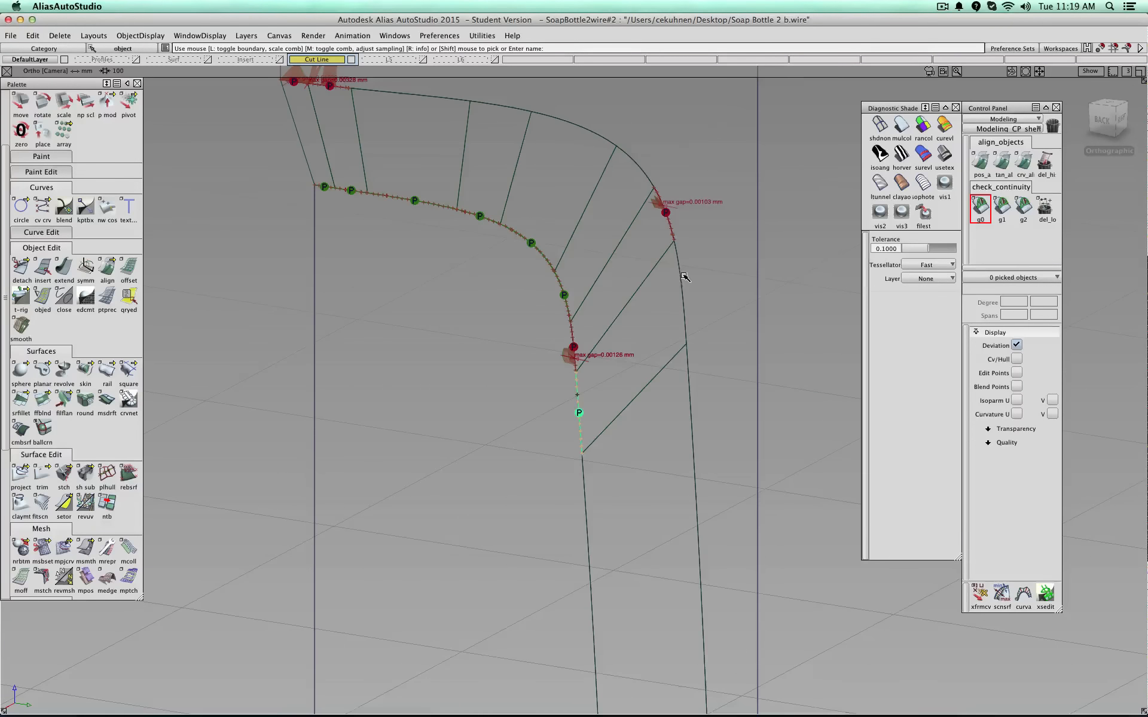
{"action": "left_click", "coordinate": [685, 277]}
{"action": "left_click", "coordinate": [694, 394]}
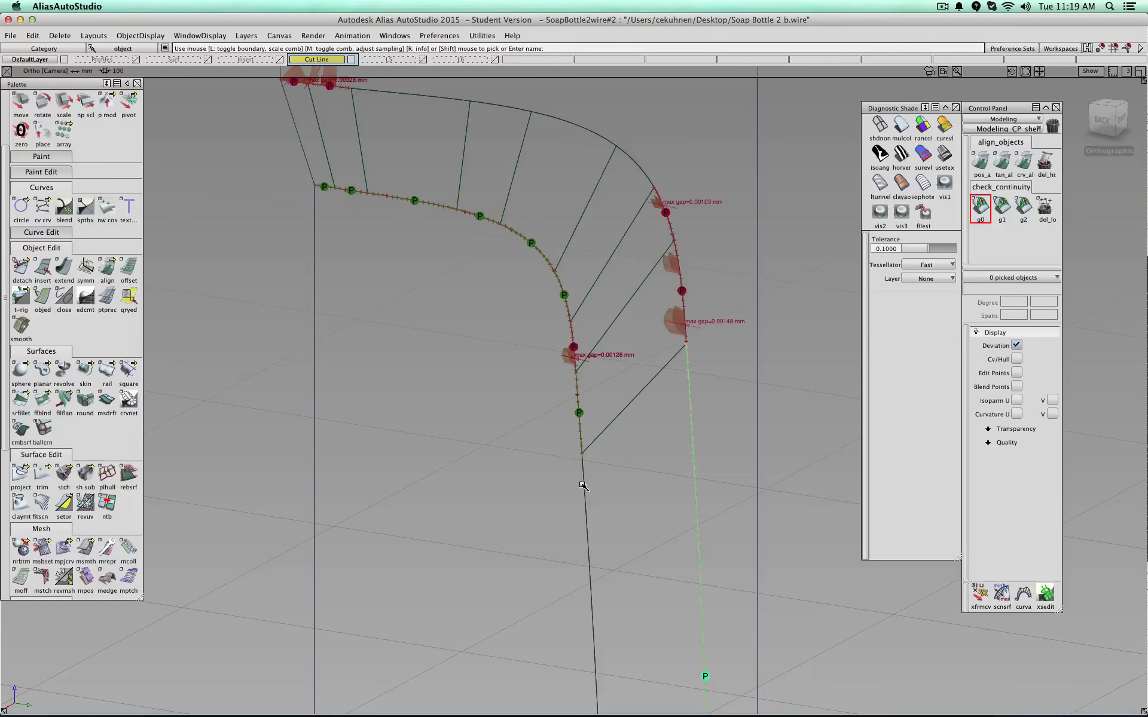
{"action": "left_click", "coordinate": [583, 486]}
{"action": "right_click_drag", "start_coordinate": [583, 485], "coordinate": [604, 464], "text": "alt+shift"}
{"action": "middle_click_drag", "start_coordinate": [604, 464], "coordinate": [566, 187], "text": "alt+shift"}
{"action": "right_click_drag", "start_coordinate": [566, 187], "coordinate": [586, 291], "text": "alt+shift"}
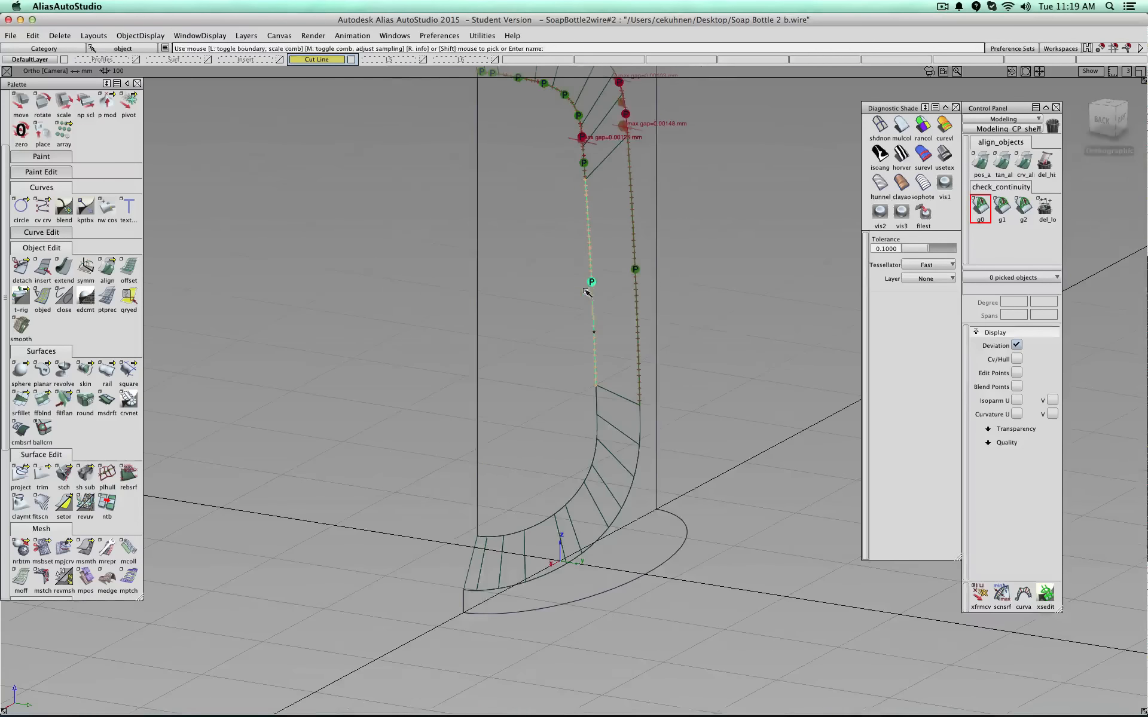
- Check G0 continuity on the inner edge segments from the handle's lower end around its lower bend
{"action": "left_click", "coordinate": [485, 538]}
{"action": "left_click", "coordinate": [497, 536]}
{"action": "left_click", "coordinate": [516, 533]}
{"action": "left_click", "coordinate": [540, 524]}
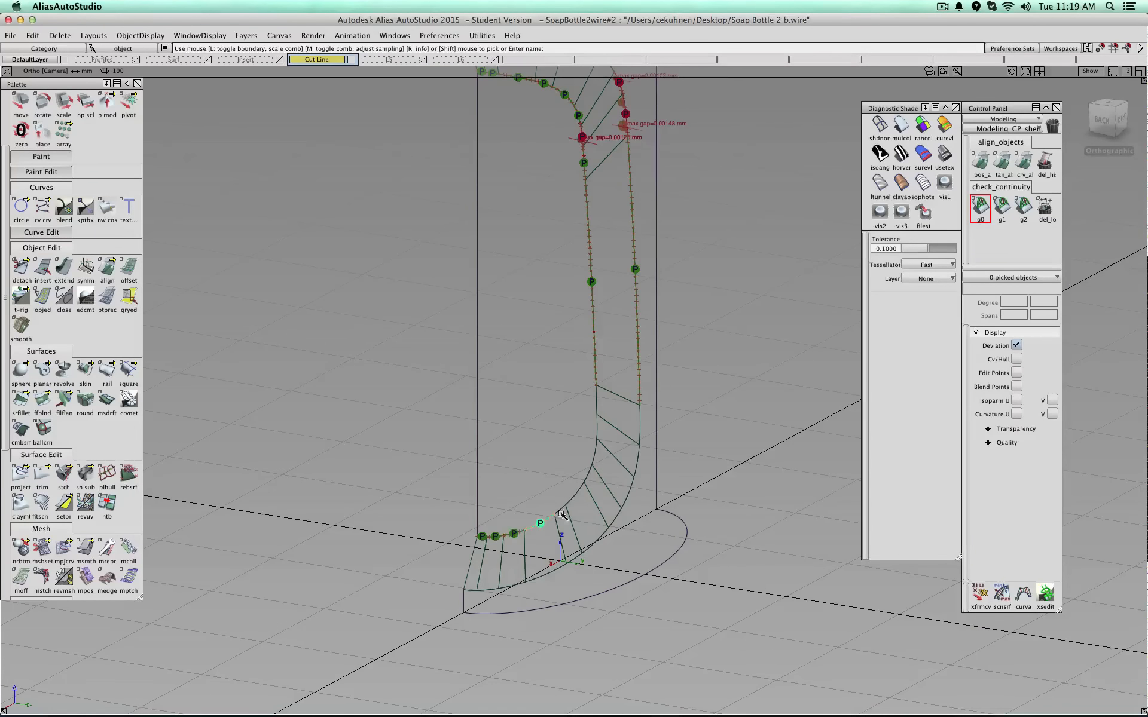
{"action": "left_click", "coordinate": [561, 509]}
{"action": "left_click", "coordinate": [582, 482]}
{"action": "left_click", "coordinate": [593, 460]}
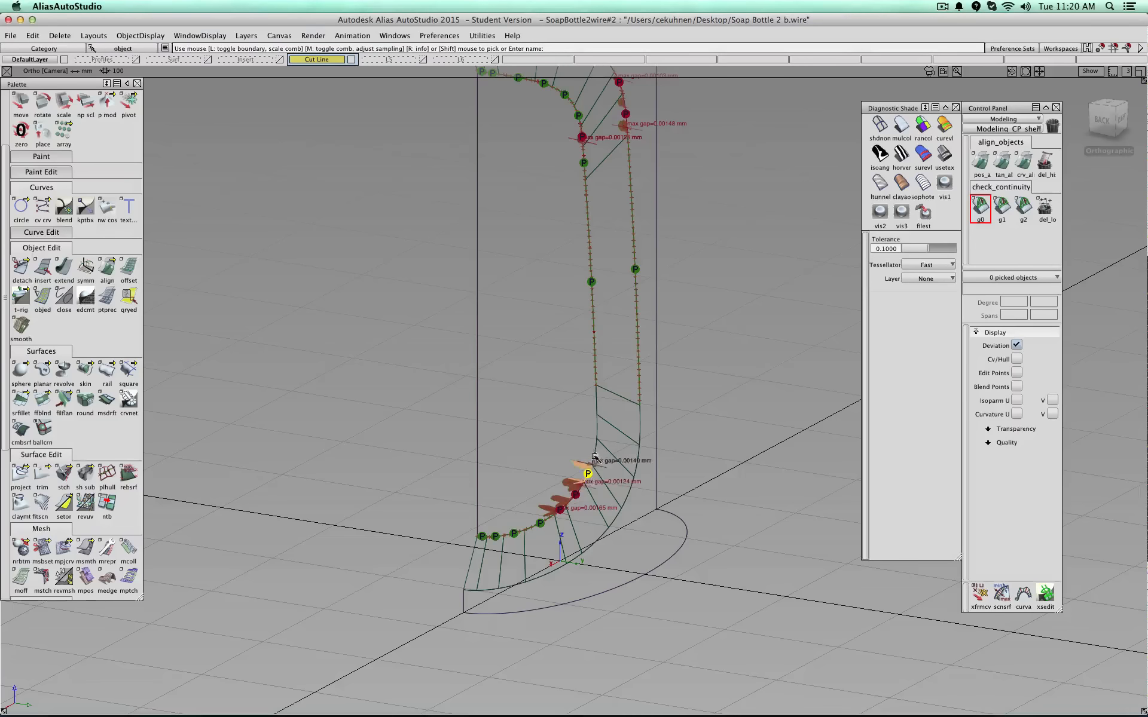
{"action": "left_click", "coordinate": [597, 435]}
{"action": "left_click", "coordinate": [599, 420]}
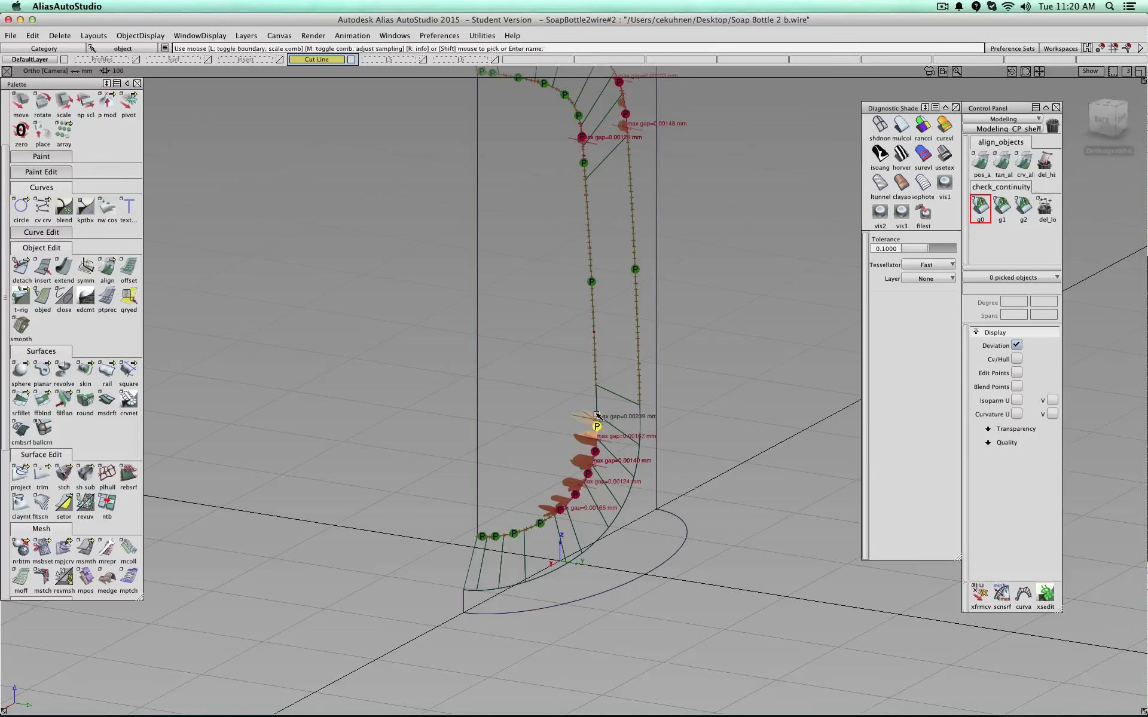
- Check G0 continuity on the lower end's first outer segment and the inner segment just below the long straight side
{"action": "left_click", "coordinate": [486, 590]}
{"action": "right_click_drag", "start_coordinate": [617, 536], "coordinate": [623, 395], "text": "alt+shift"}
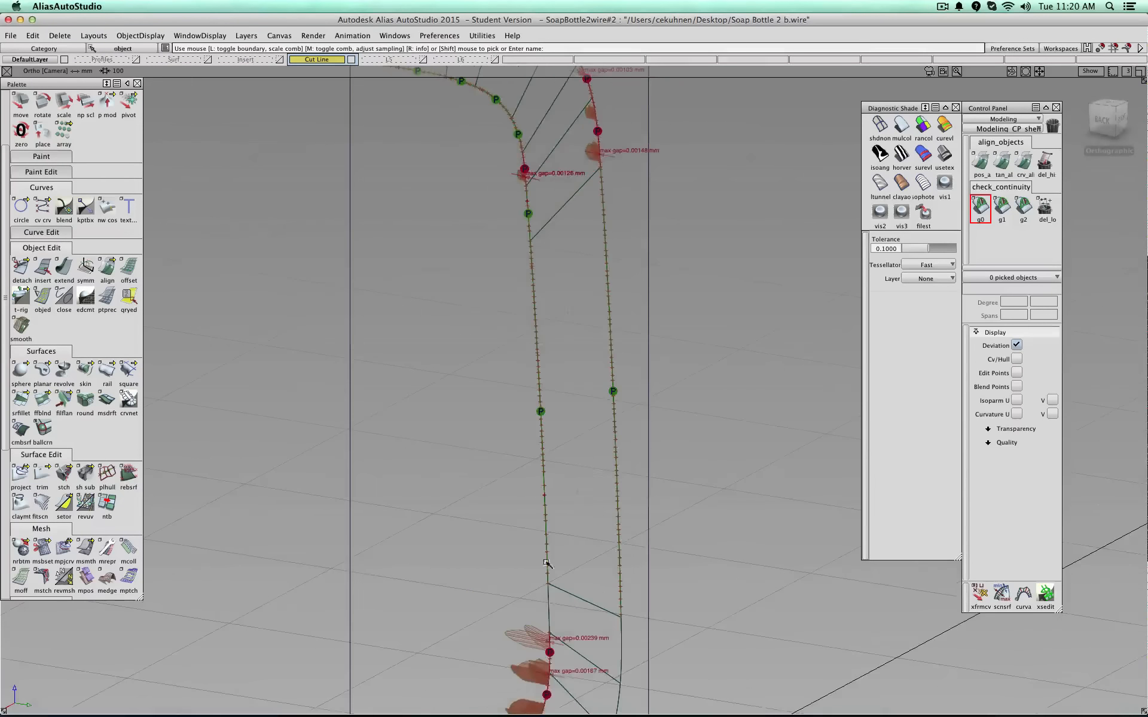
{"action": "left_click", "coordinate": [547, 606]}
{"action": "right_click_drag", "start_coordinate": [548, 605], "coordinate": [538, 663], "text": "alt+shift"}
{"action": "middle_click_drag", "start_coordinate": [538, 663], "coordinate": [556, 365], "text": "alt+shift"}
{"action": "right_click_drag", "start_coordinate": [428, 502], "coordinate": [428, 472], "text": "alt+shift"}
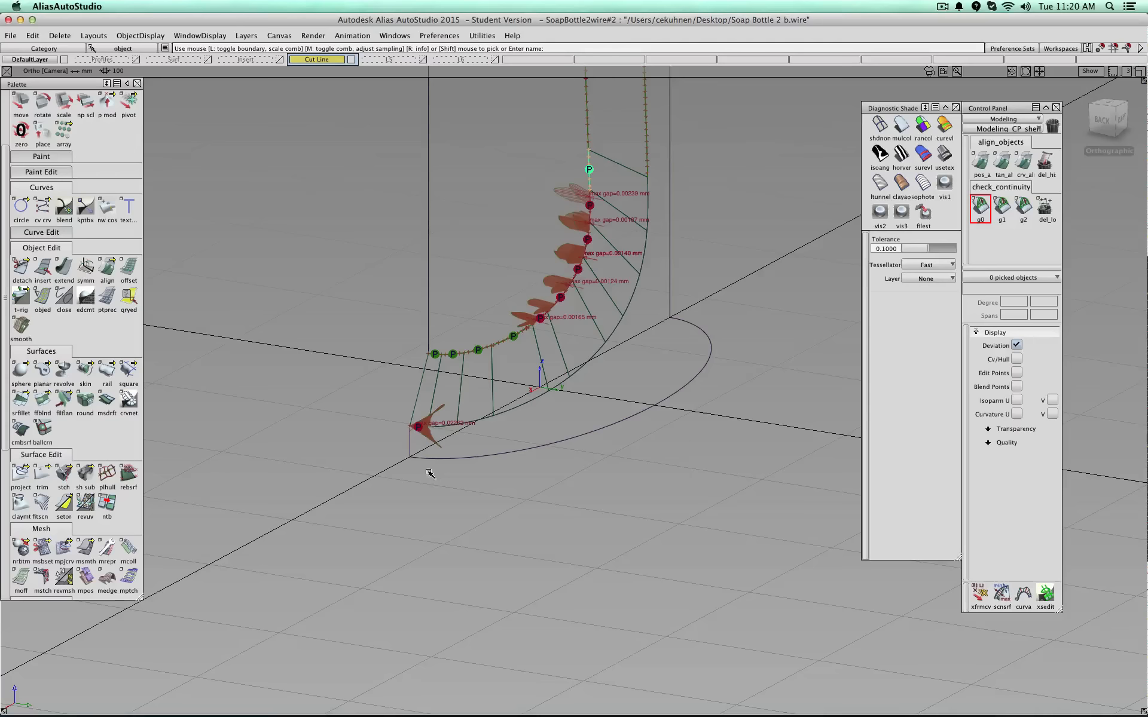
- Check G0 continuity on the outer edge segments around the handle's lower bend and review the deviations along the whole outline
{"action": "left_click", "coordinate": [440, 428]}
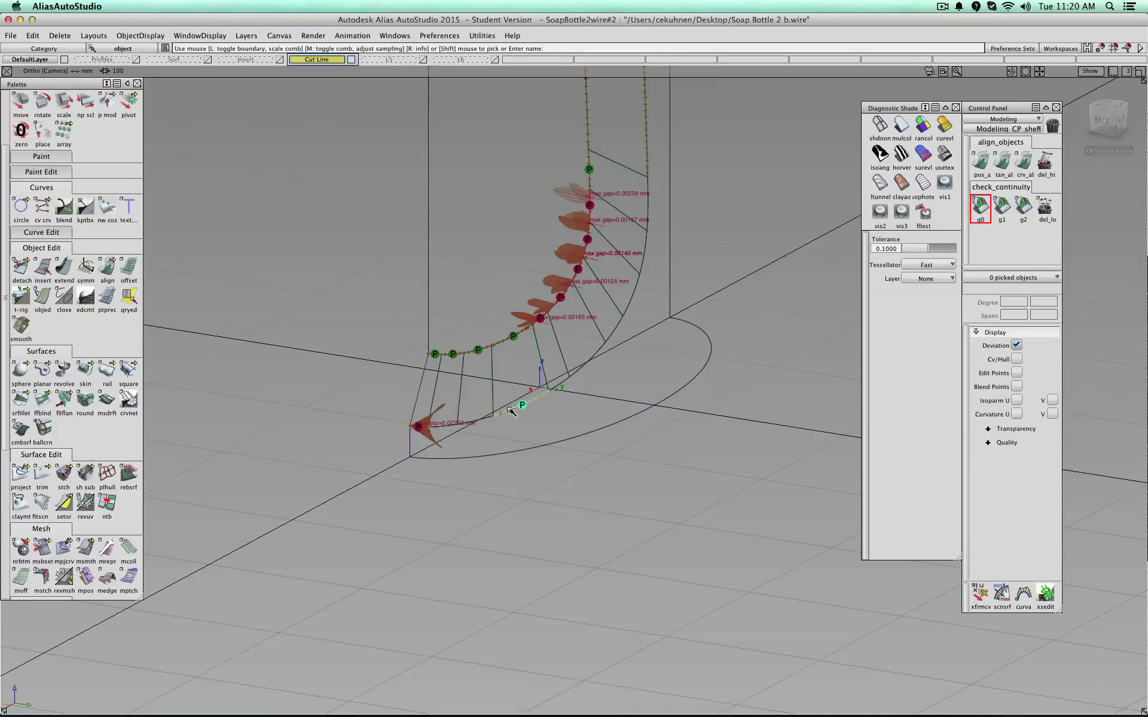
{"action": "left_click", "coordinate": [486, 419]}
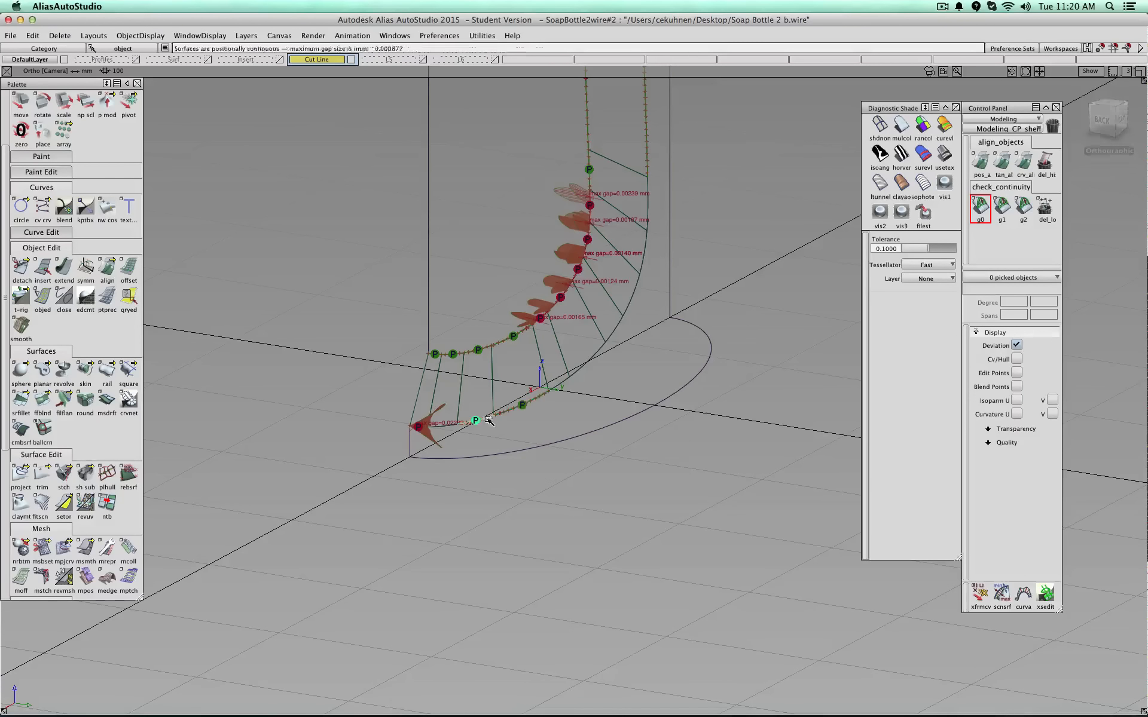
{"action": "left_click", "coordinate": [563, 383]}
{"action": "left_click", "coordinate": [578, 372]}
{"action": "left_click", "coordinate": [617, 330]}
{"action": "left_click", "coordinate": [627, 303]}
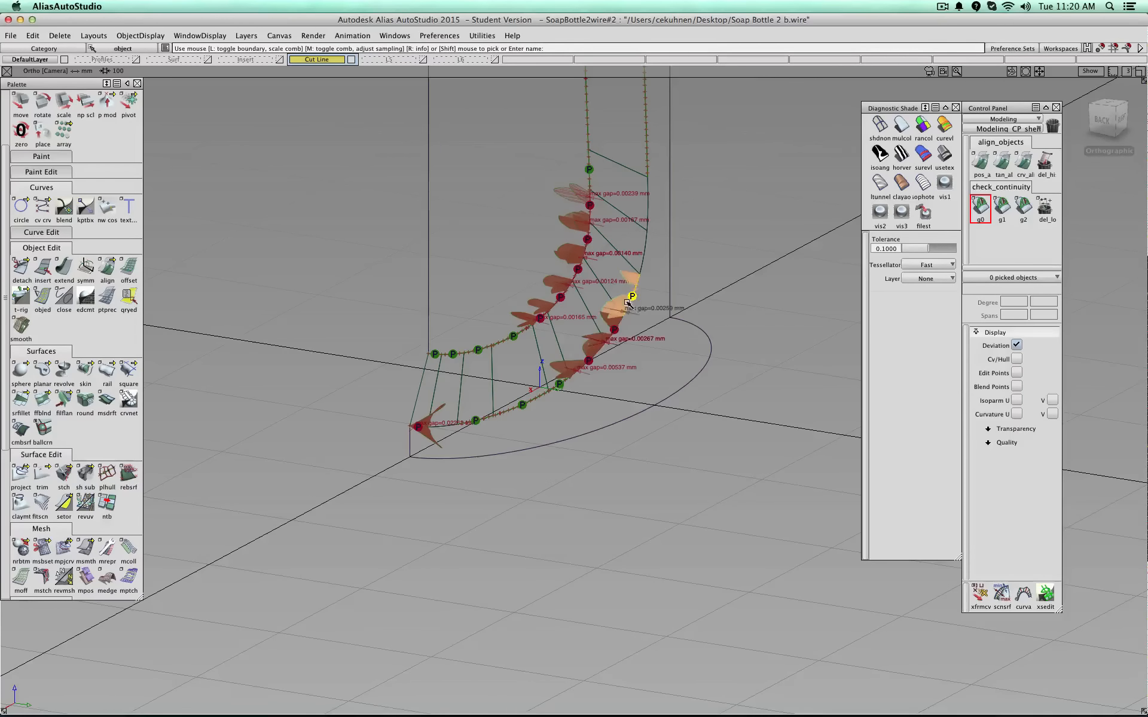
{"action": "right_click_drag", "start_coordinate": [644, 228], "coordinate": [657, 233], "text": "alt+shift"}
{"action": "middle_click_drag", "start_coordinate": [657, 233], "coordinate": [630, 397], "text": "alt+shift"}
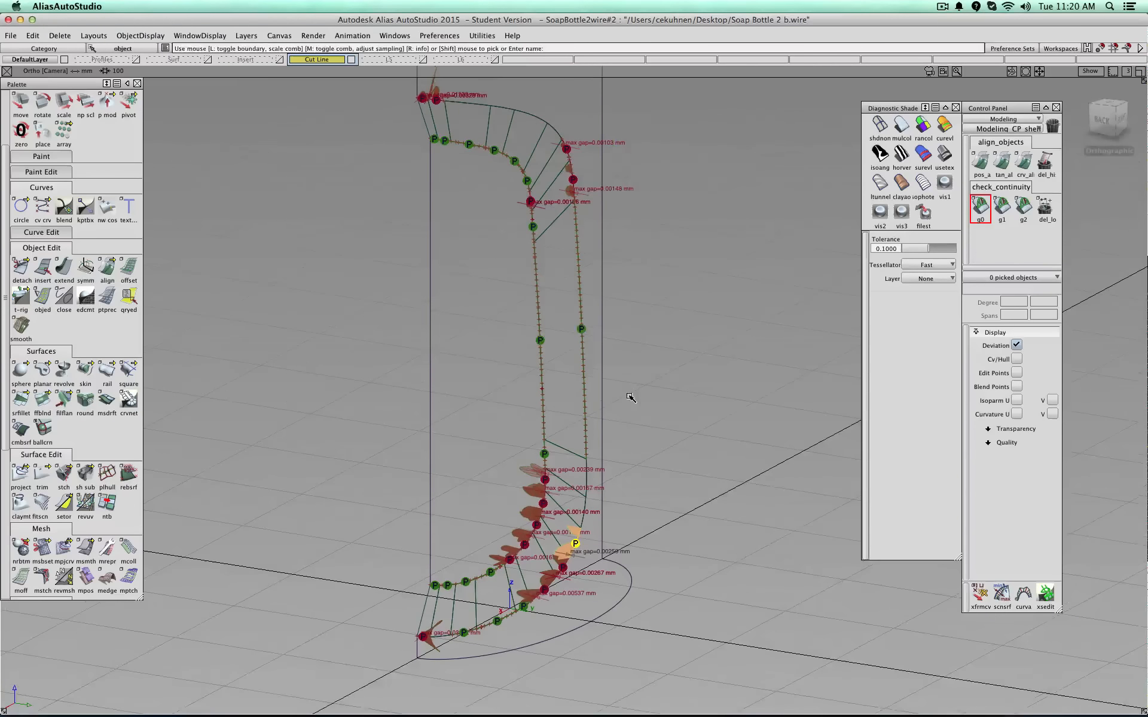
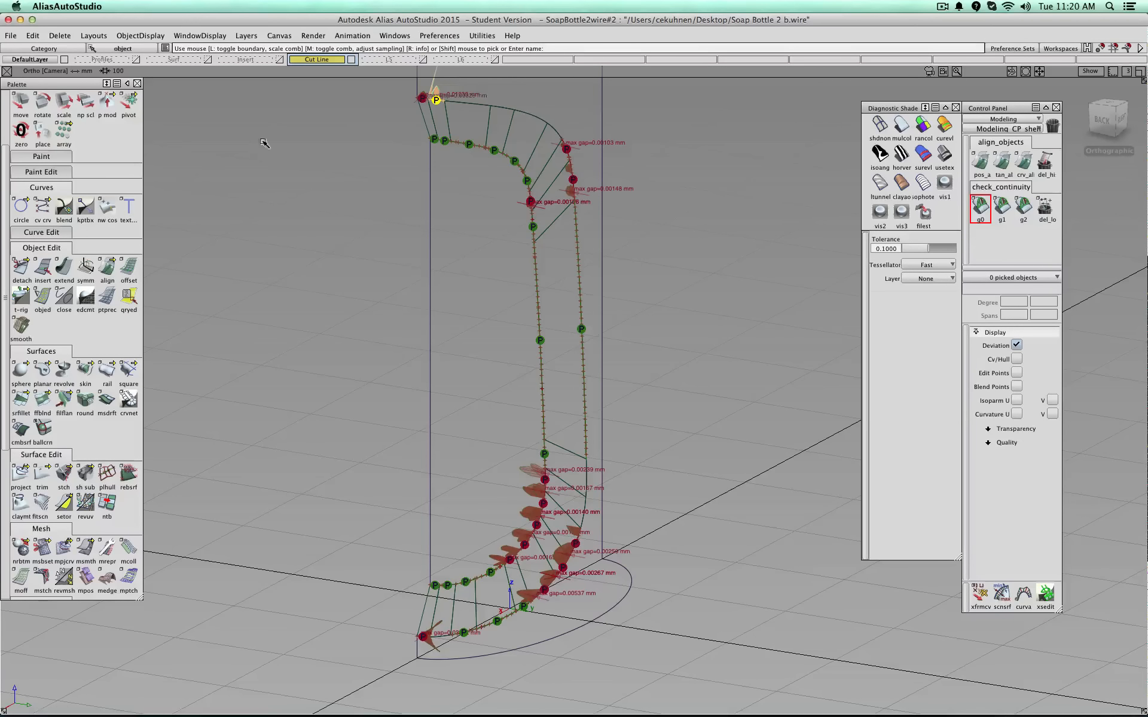
- Remove the continuity locators and open the Align options with G0 continuity and Project alignment, keeping the model in view
{"action": "left_click", "coordinate": [1045, 206]}
{"action": "middle_click_drag", "start_coordinate": [646, 198], "coordinate": [666, 230], "text": "alt+shift"}
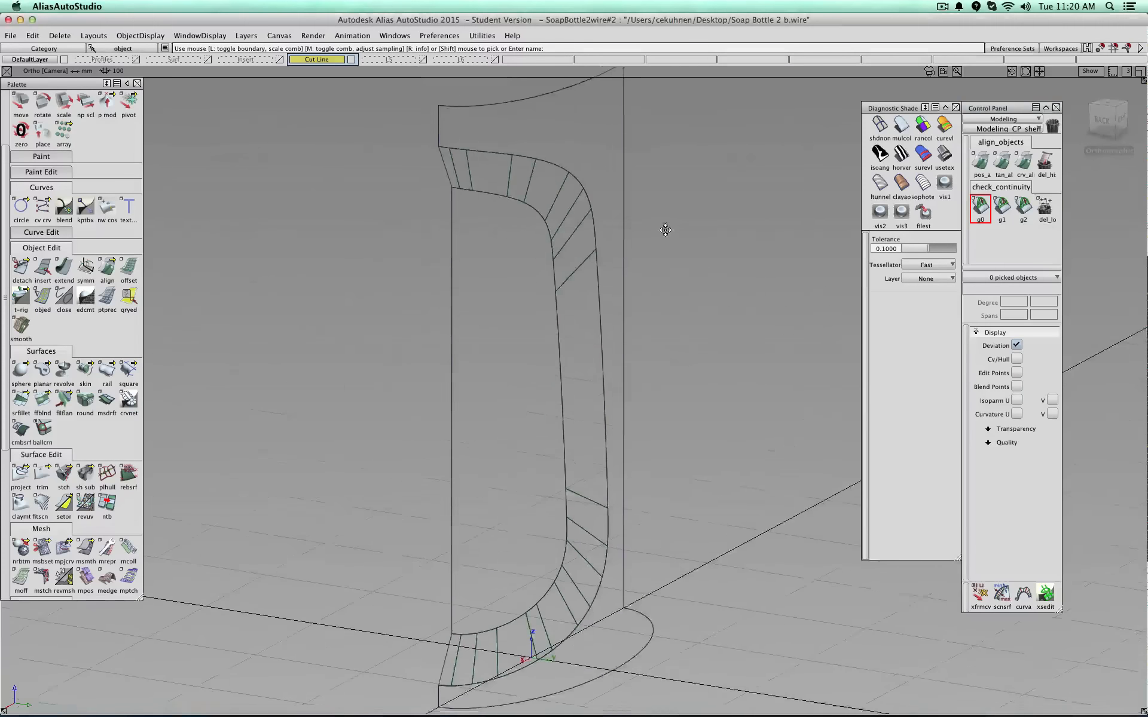
{"action": "double_click", "coordinate": [108, 267]}
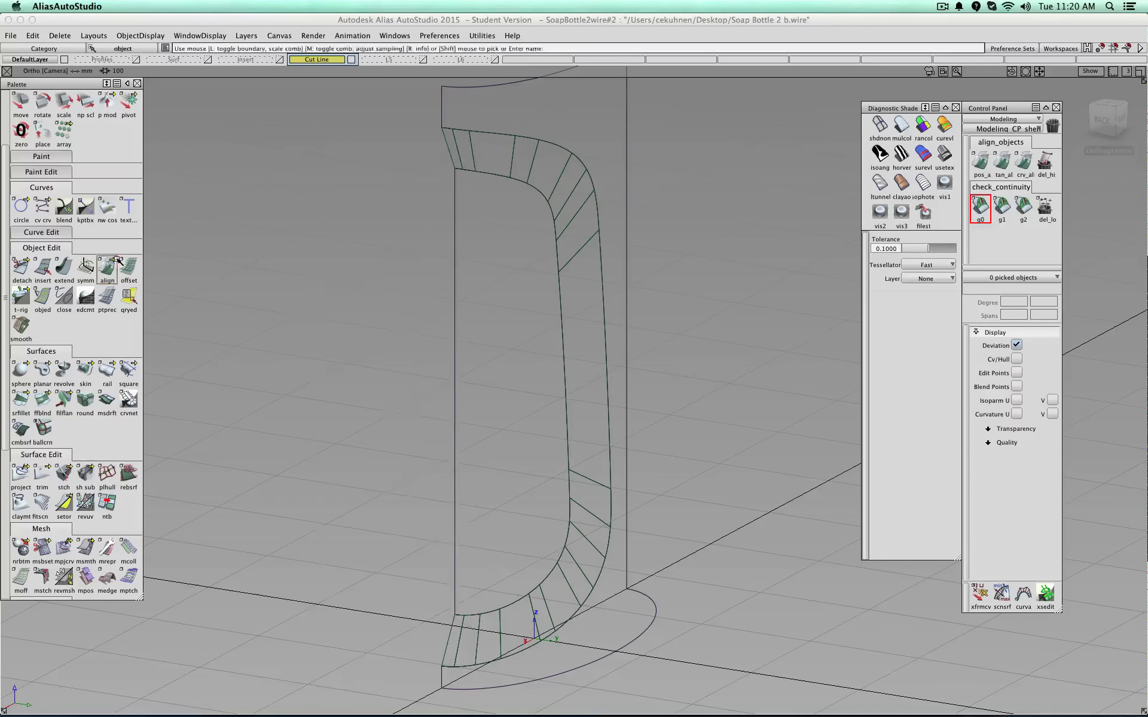
{"action": "left_click", "coordinate": [367, 136]}
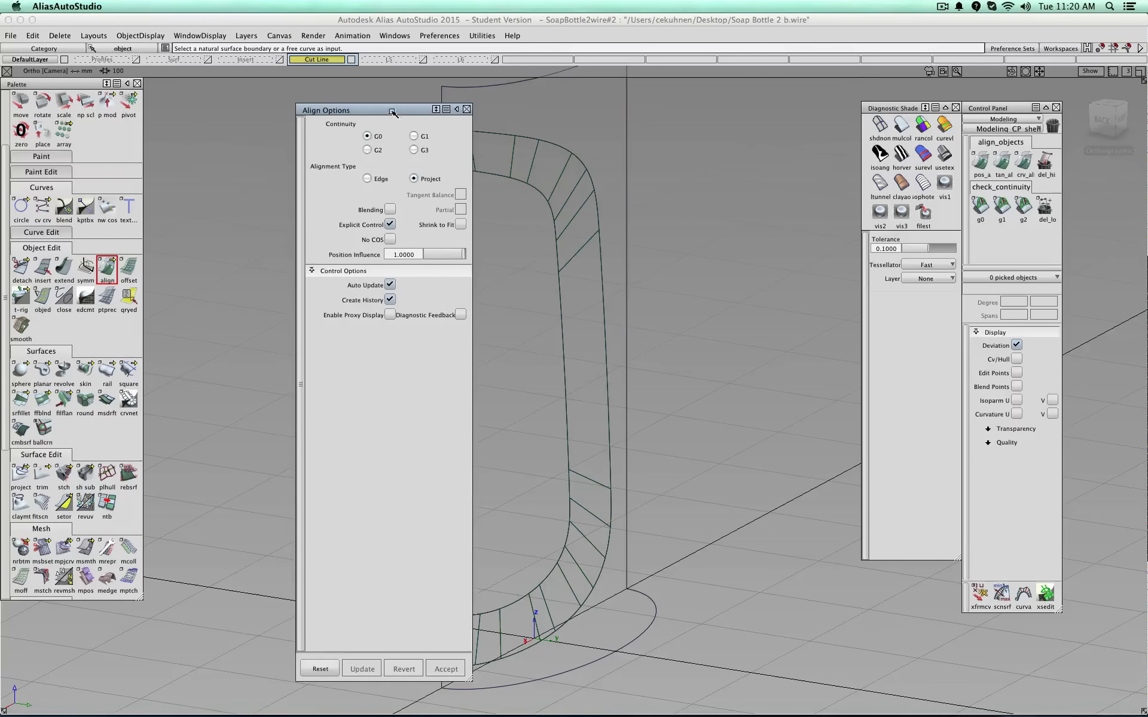
{"action": "left_click_drag", "start_coordinate": [389, 110], "coordinate": [246, 83]}
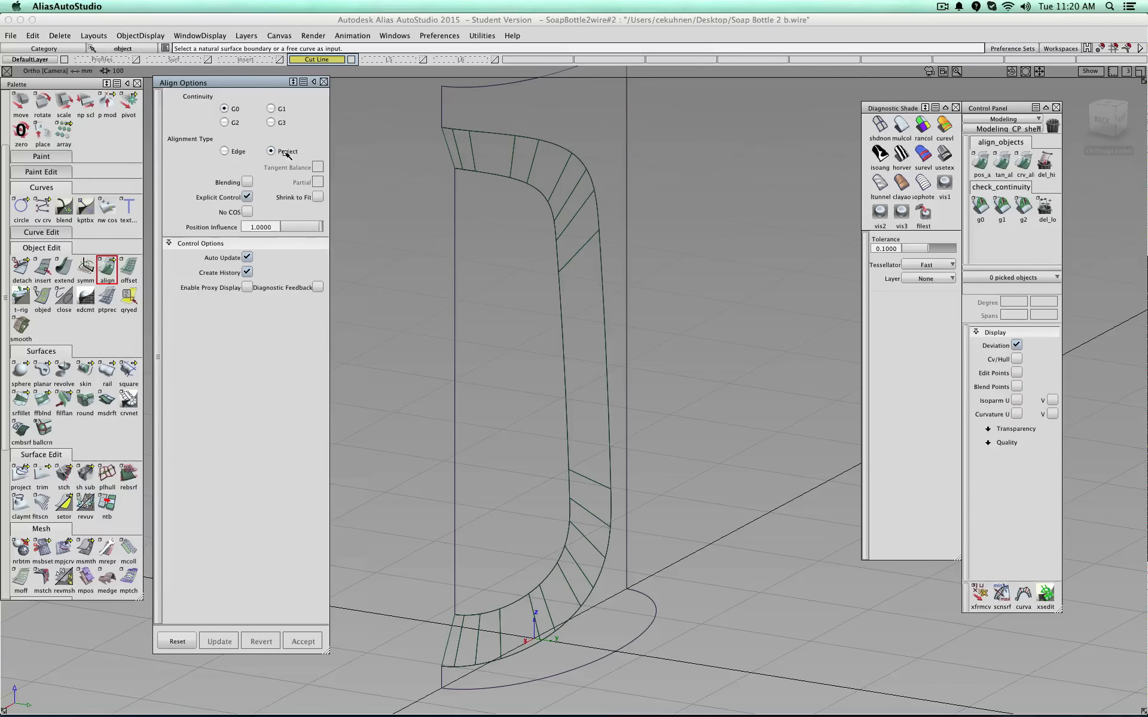
- Align the first upper blend segment's outer edge to the outer bottle surface, testing Explicit Control off and leaving it on
{"action": "right_click_drag", "start_coordinate": [426, 141], "coordinate": [536, 233], "text": "alt+shift"}
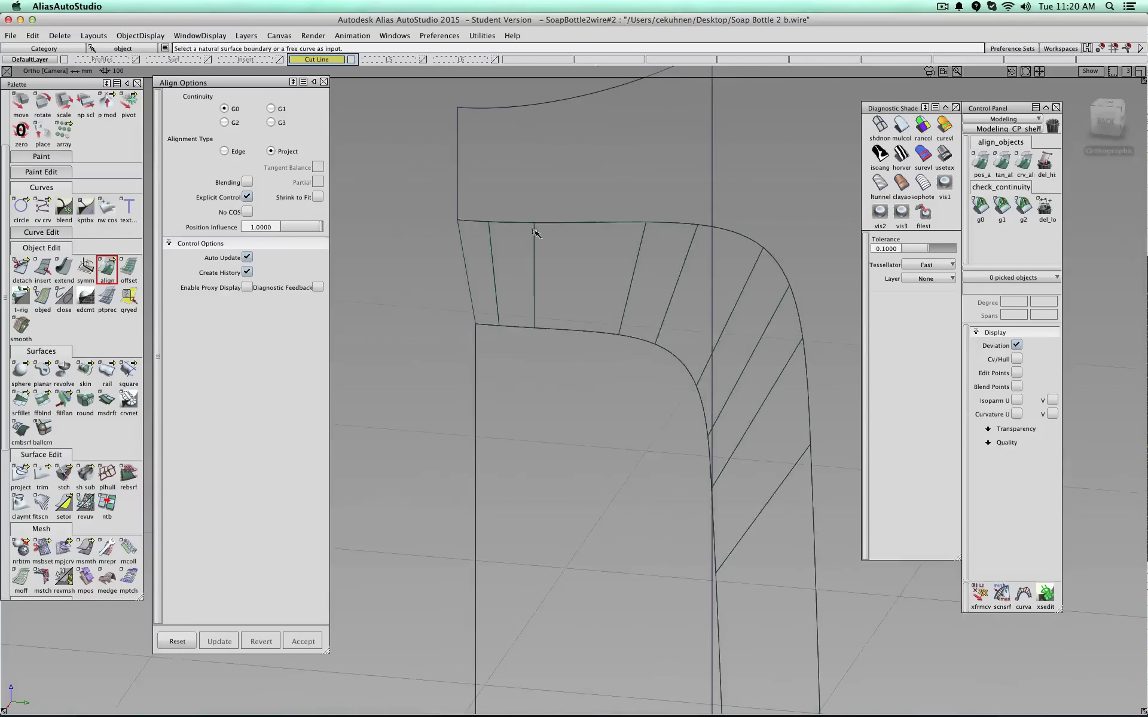
{"action": "left_click", "coordinate": [468, 226]}
{"action": "left_click", "coordinate": [517, 398]}
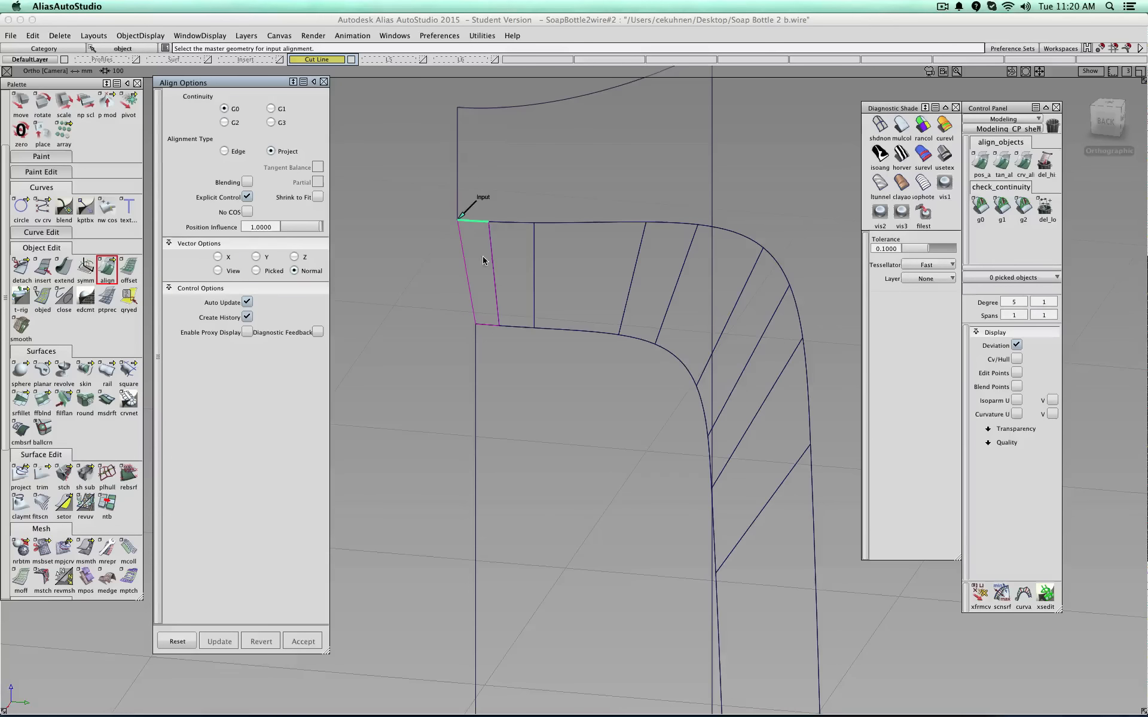
{"action": "left_click", "coordinate": [472, 220]}
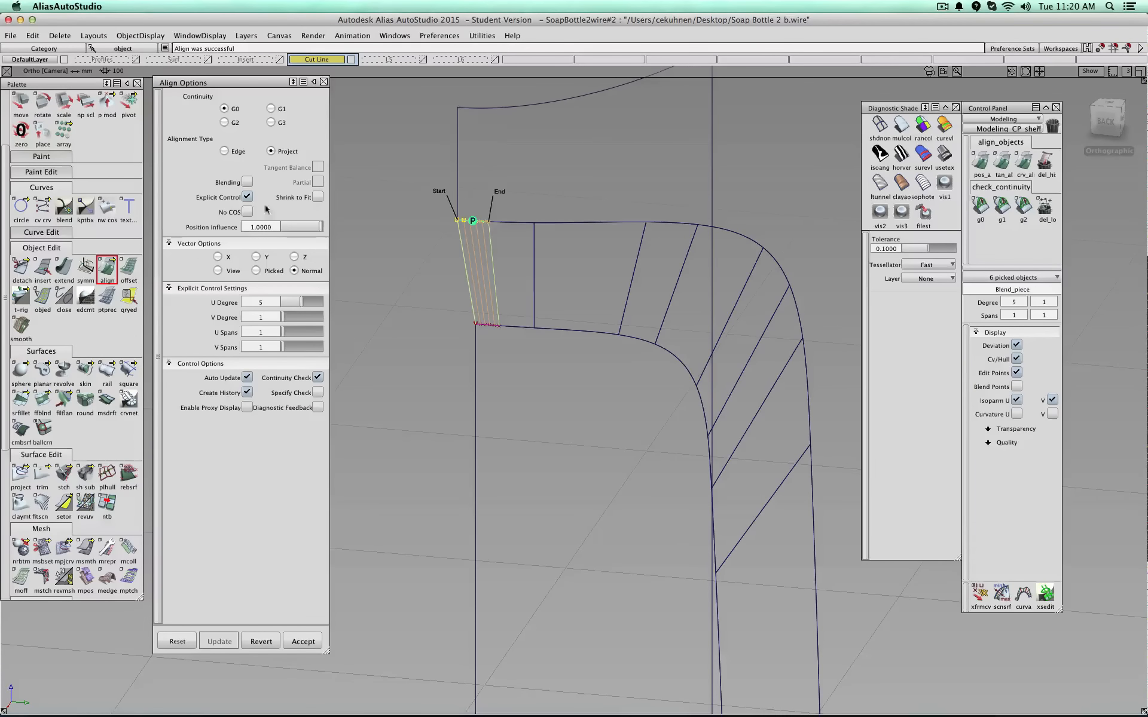
{"action": "left_click", "coordinate": [248, 197]}
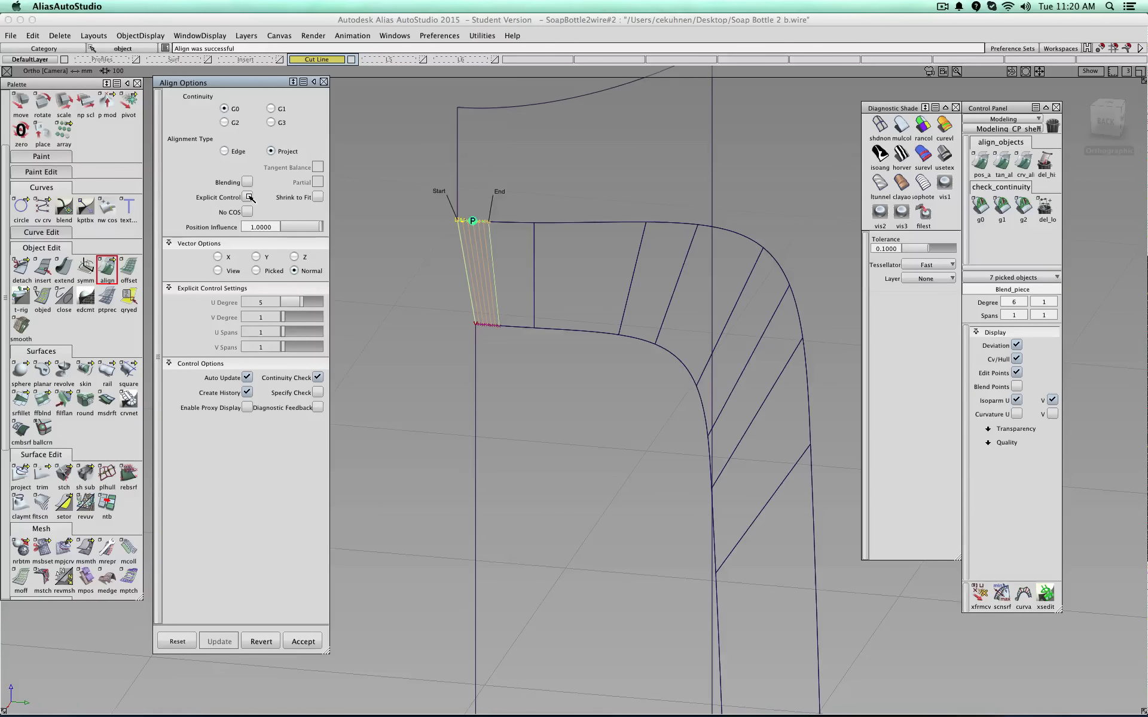
{"action": "left_click", "coordinate": [247, 197]}
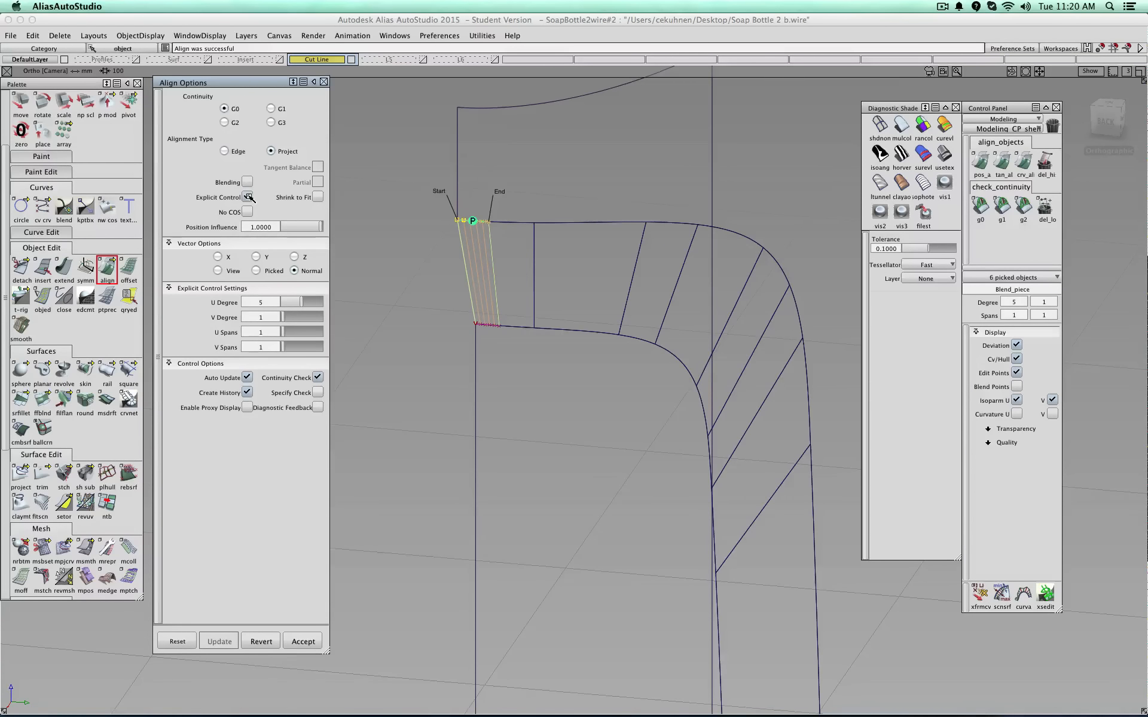
- Align the outer edges of the second through sixth blend segments to the outer bottle surface with G0 continuity
{"action": "left_click", "coordinate": [512, 222]}
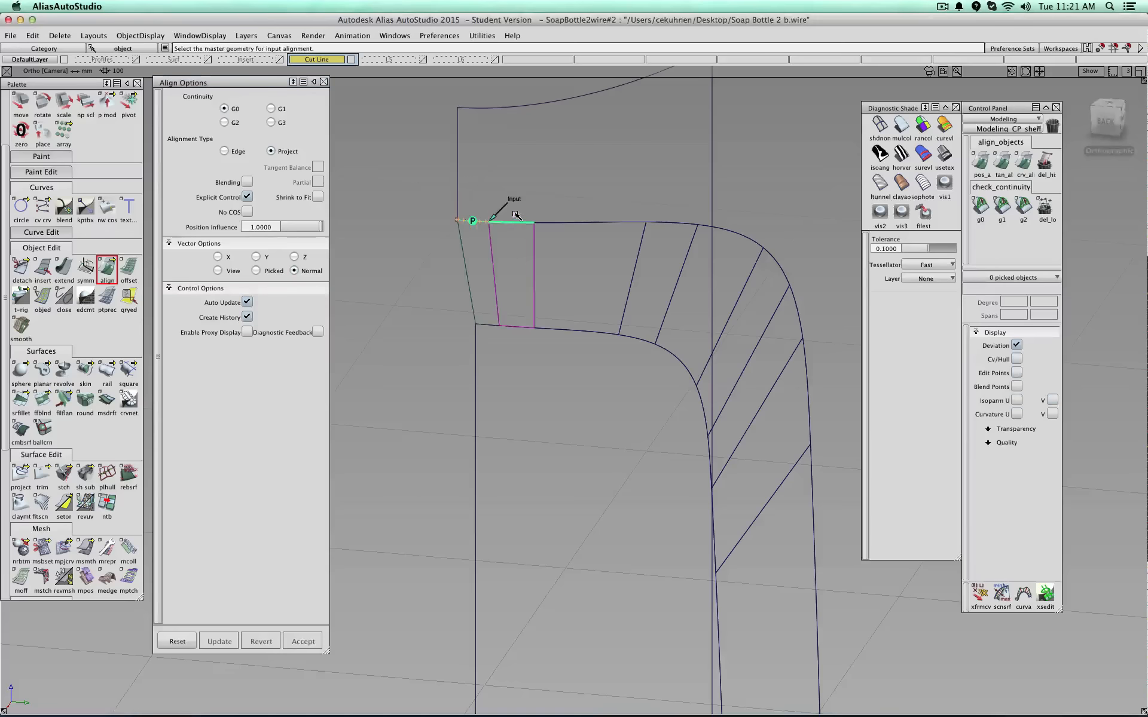
{"action": "left_click", "coordinate": [516, 222]}
{"action": "left_click", "coordinate": [580, 222]}
{"action": "left_click", "coordinate": [678, 221]}
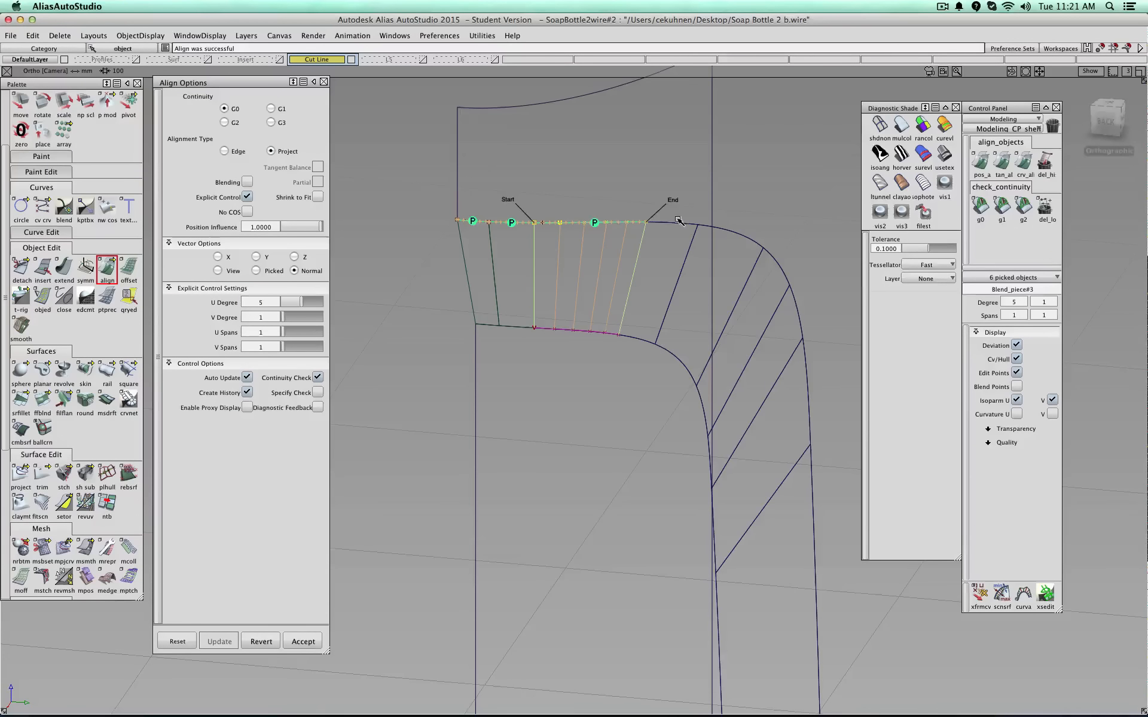
{"action": "left_click", "coordinate": [675, 221]}
{"action": "left_click", "coordinate": [685, 217]}
{"action": "left_click", "coordinate": [734, 230]}
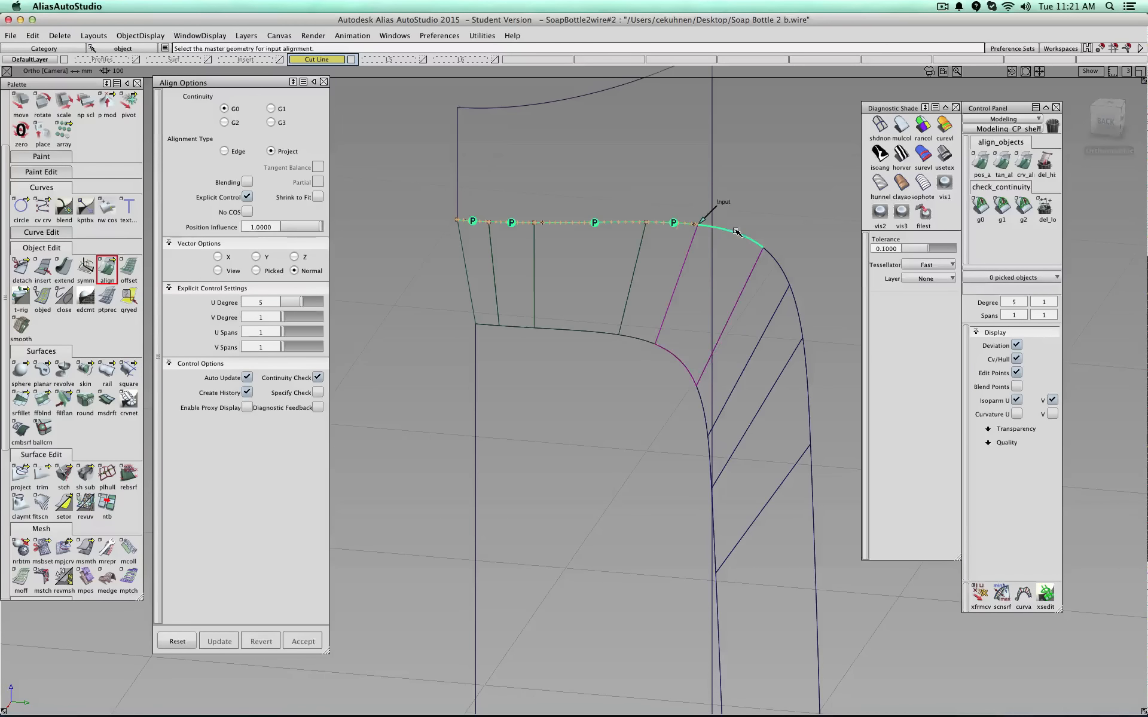
{"action": "left_click", "coordinate": [742, 224]}
{"action": "left_click", "coordinate": [776, 261]}
{"action": "left_click", "coordinate": [796, 259]}
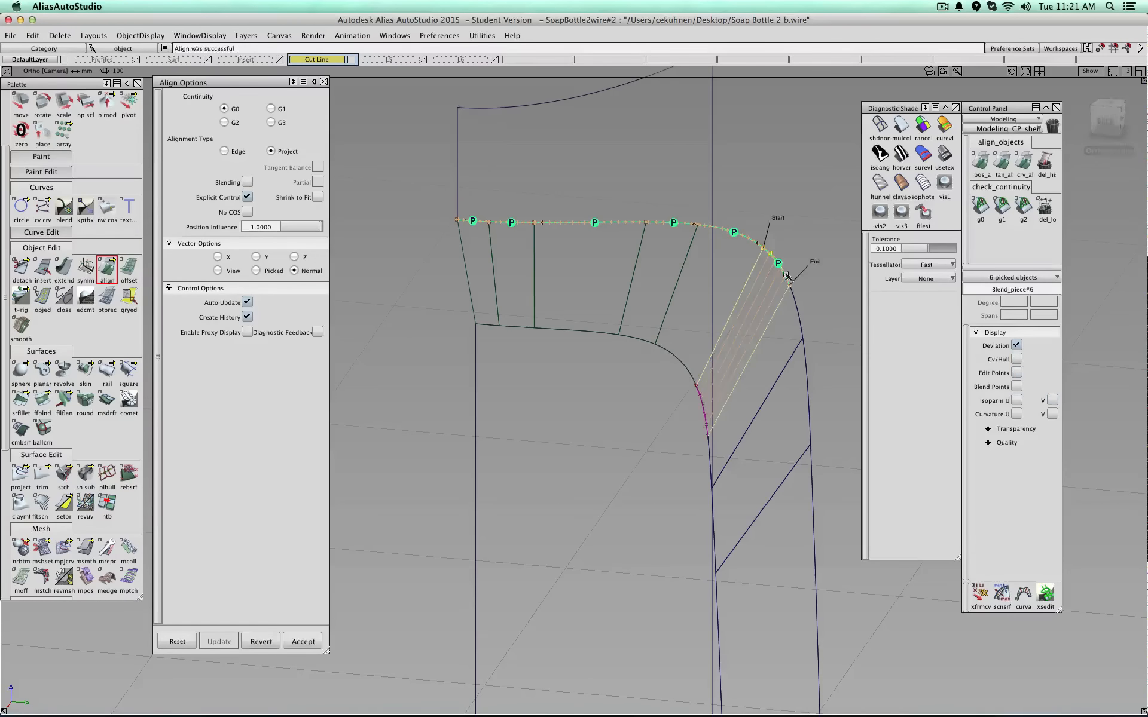
- Align the inner edges of the first through sixth upper blend segments to the inner bottle surface with G0 continuity, and deselect everything
{"action": "left_click", "coordinate": [491, 326]}
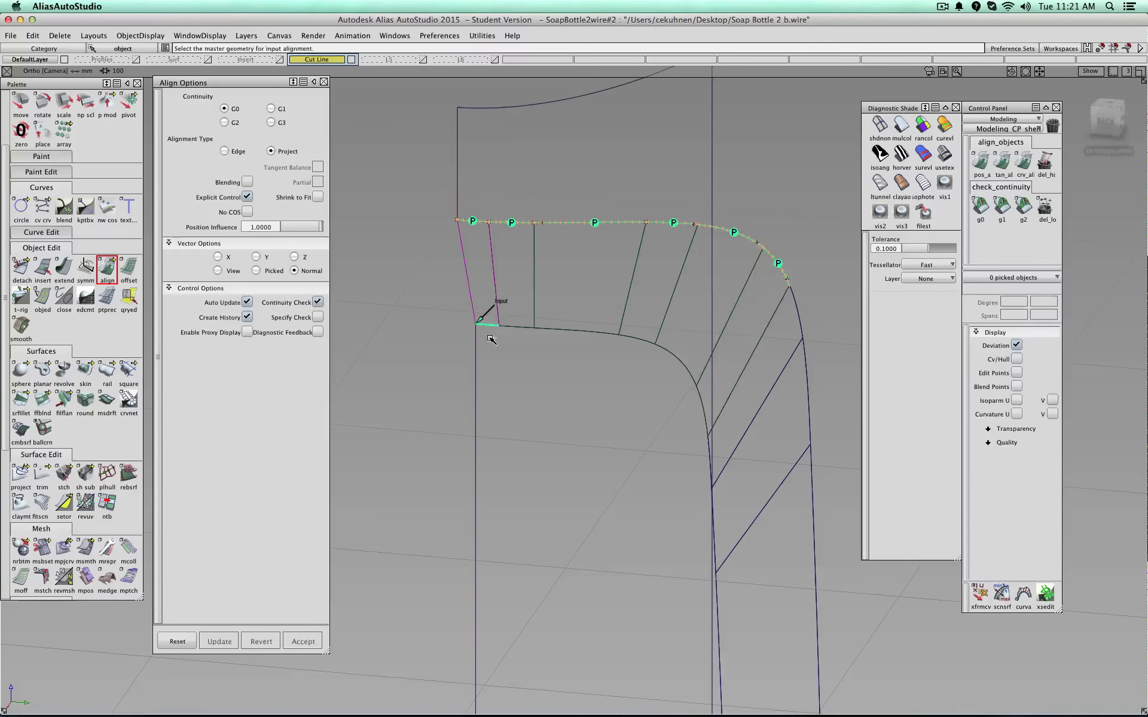
{"action": "left_click", "coordinate": [489, 338]}
{"action": "left_click", "coordinate": [515, 328]}
{"action": "left_click", "coordinate": [523, 347]}
{"action": "left_click", "coordinate": [553, 329]}
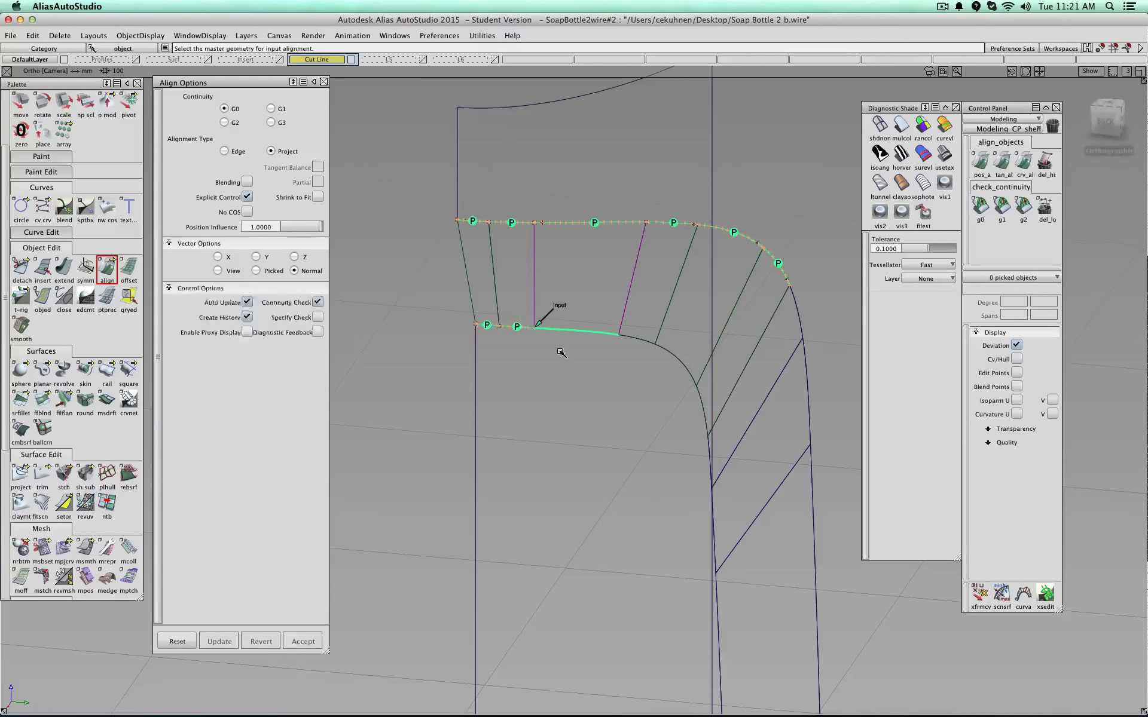
{"action": "left_click", "coordinate": [561, 353]}
{"action": "left_click", "coordinate": [633, 337]}
{"action": "left_click", "coordinate": [633, 359]}
{"action": "left_click", "coordinate": [672, 355]}
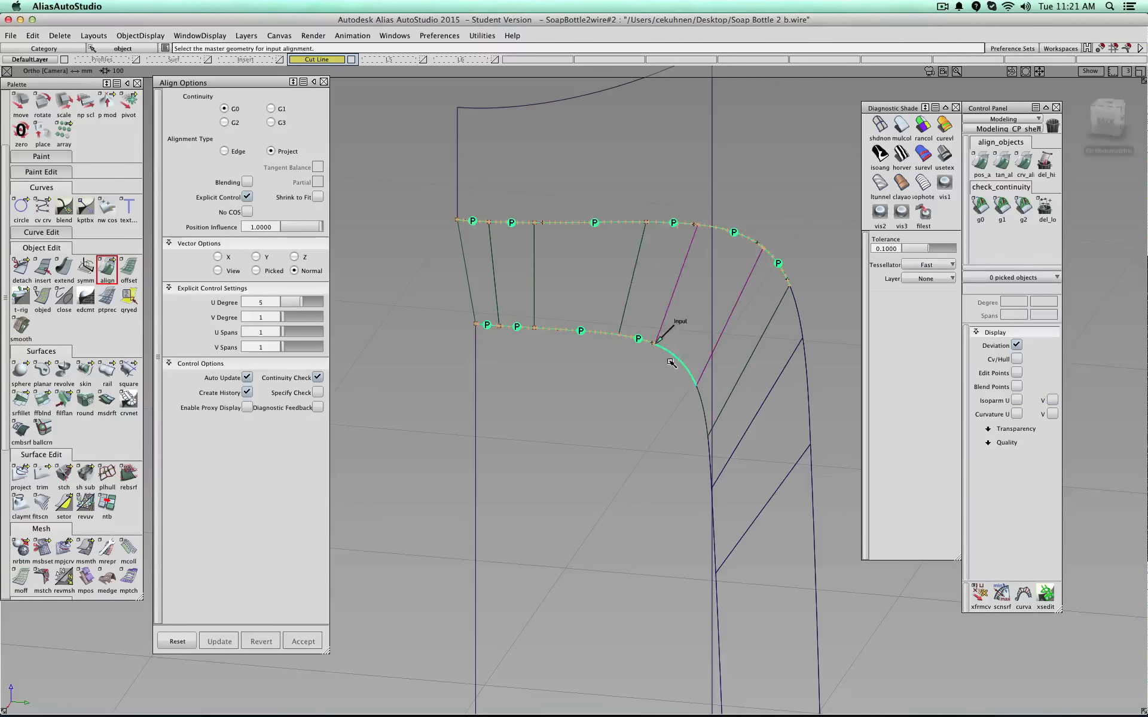
{"action": "left_click", "coordinate": [676, 377]}
{"action": "left_click", "coordinate": [703, 404]}
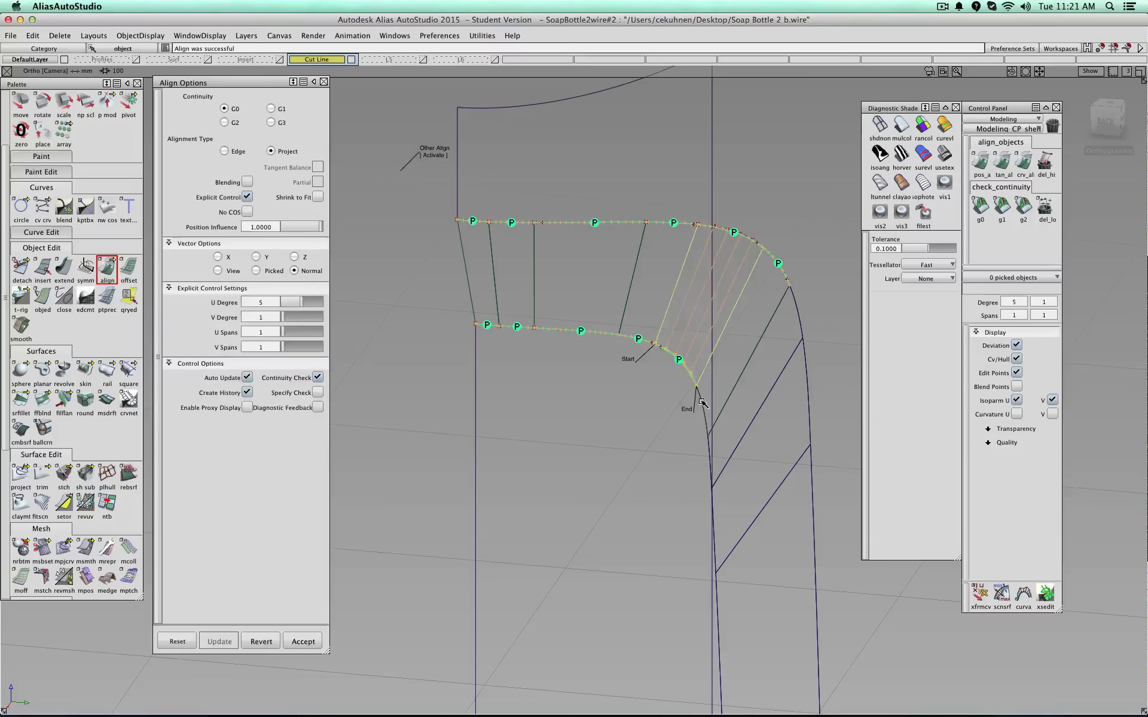
{"action": "left_click", "coordinate": [671, 431]}
{"action": "left_click_drag", "start_coordinate": [601, 404], "coordinate": [600, 389], "text": "ctrl+shift"}
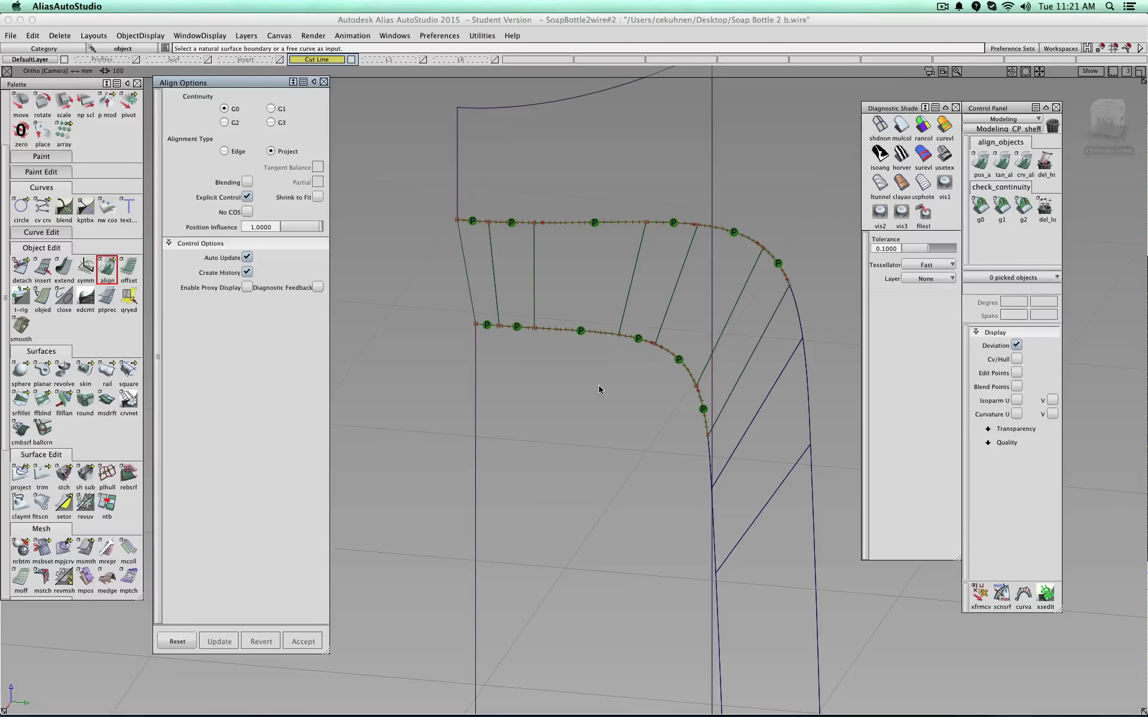
- Check G1 continuity on the seams between neighbouring blend segments, working from the handle's upper end around the bend
{"action": "left_click", "coordinate": [1002, 207]}
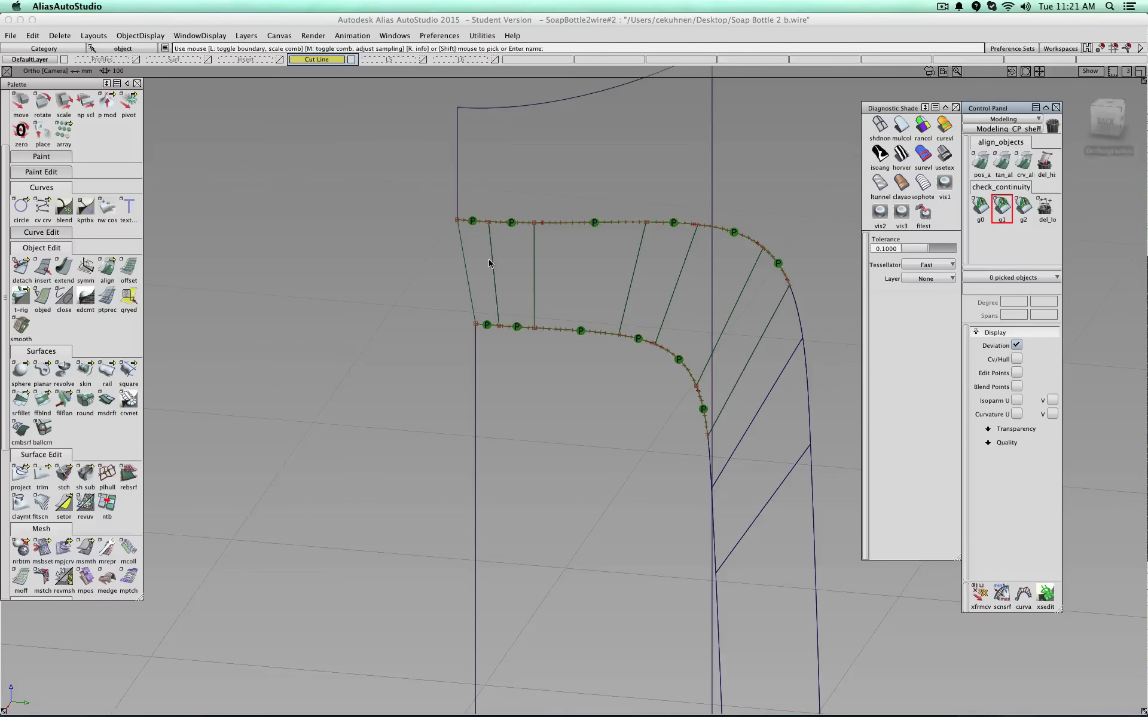
{"action": "left_click", "coordinate": [494, 266]}
{"action": "left_click", "coordinate": [533, 273]}
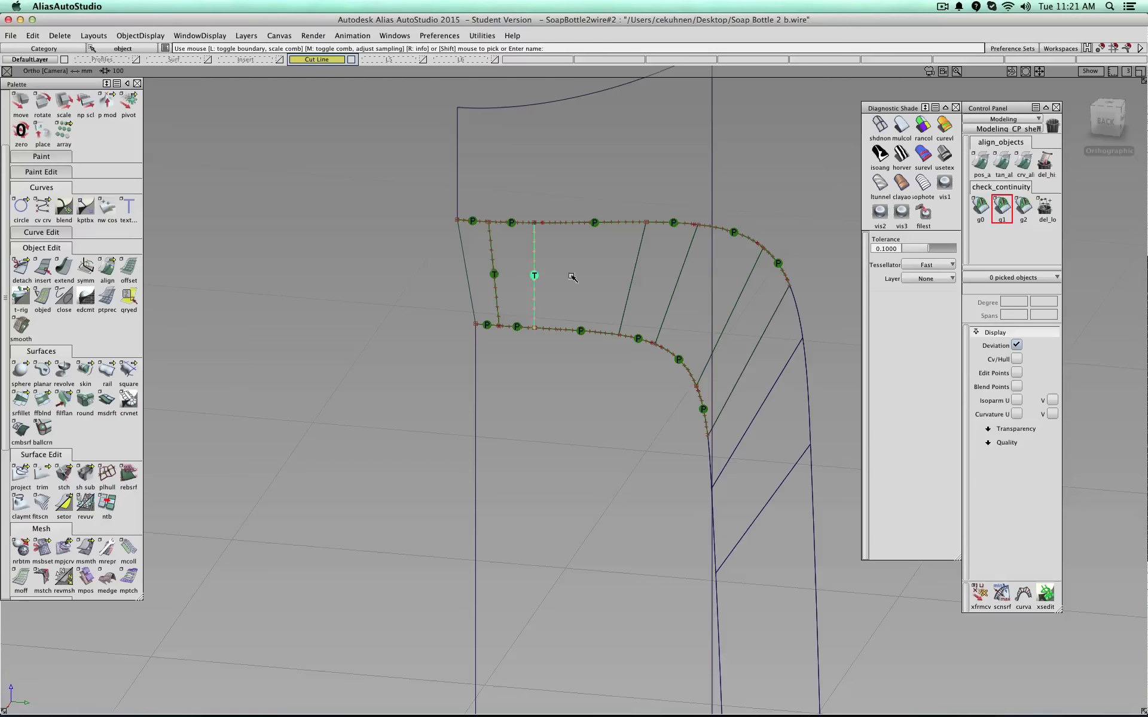
{"action": "left_click", "coordinate": [635, 279]}
{"action": "left_click", "coordinate": [680, 284]}
{"action": "left_click", "coordinate": [732, 313]}
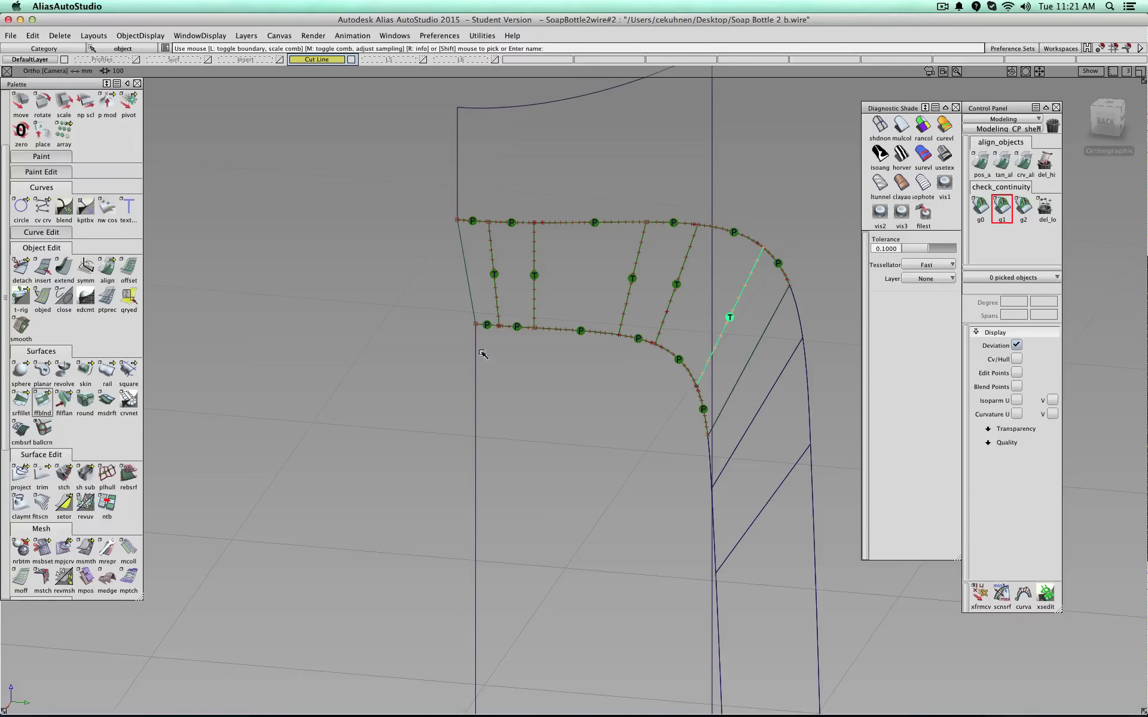
{"action": "middle_click_drag", "start_coordinate": [649, 464], "coordinate": [454, 397], "text": "alt+shift"}
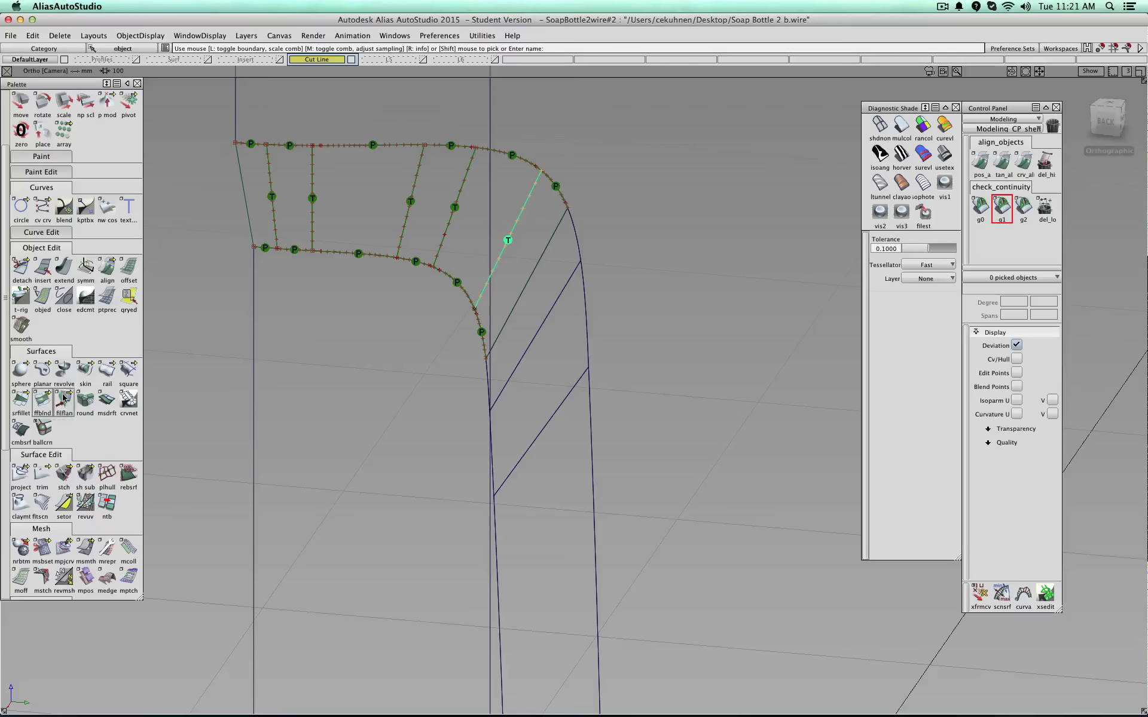
{"action": "left_click", "coordinate": [128, 399]}
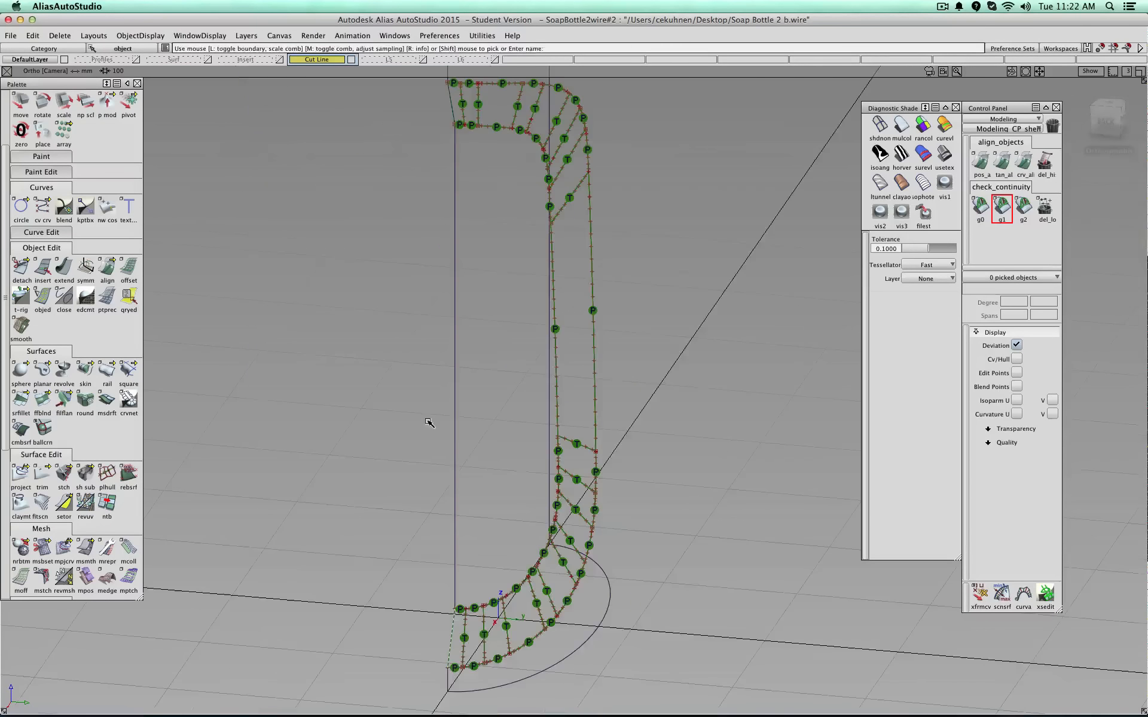
- Show the Cut Line layer's symmetric half and check G1 continuity on the handle's upper and lower end edges at the symmetry plane
{"action": "left_click_drag", "start_coordinate": [430, 422], "coordinate": [624, 358], "text": "alt+shift"}
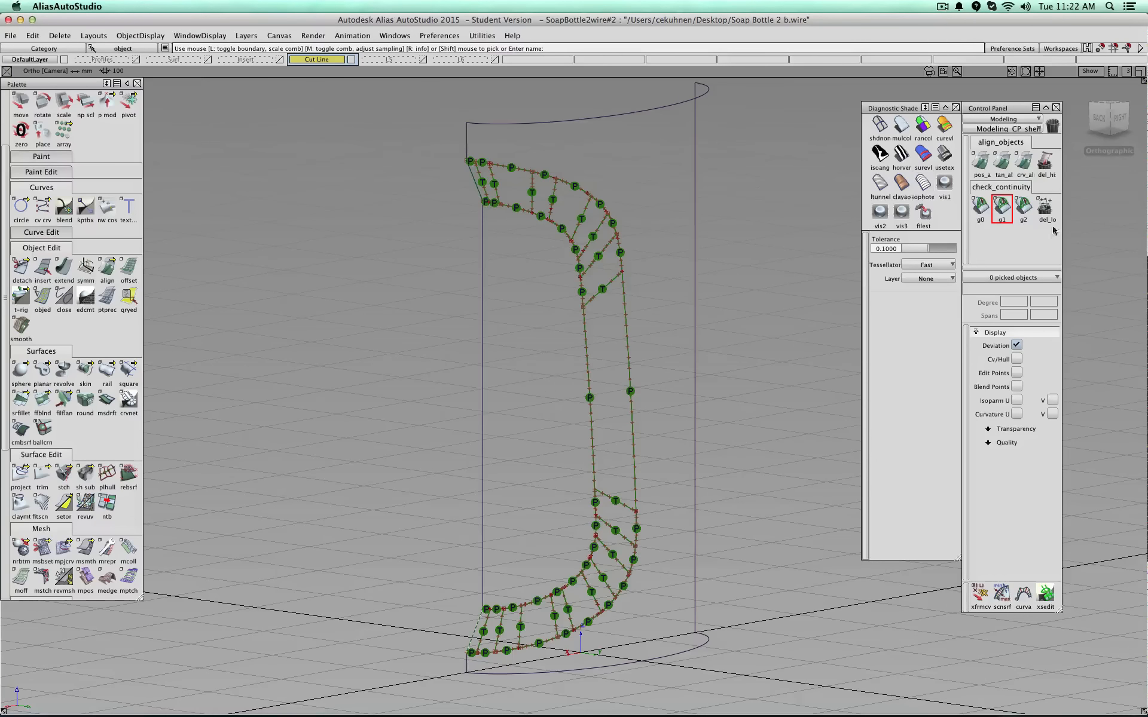
{"action": "left_click_drag", "start_coordinate": [417, 282], "coordinate": [476, 289], "text": "alt+shift"}
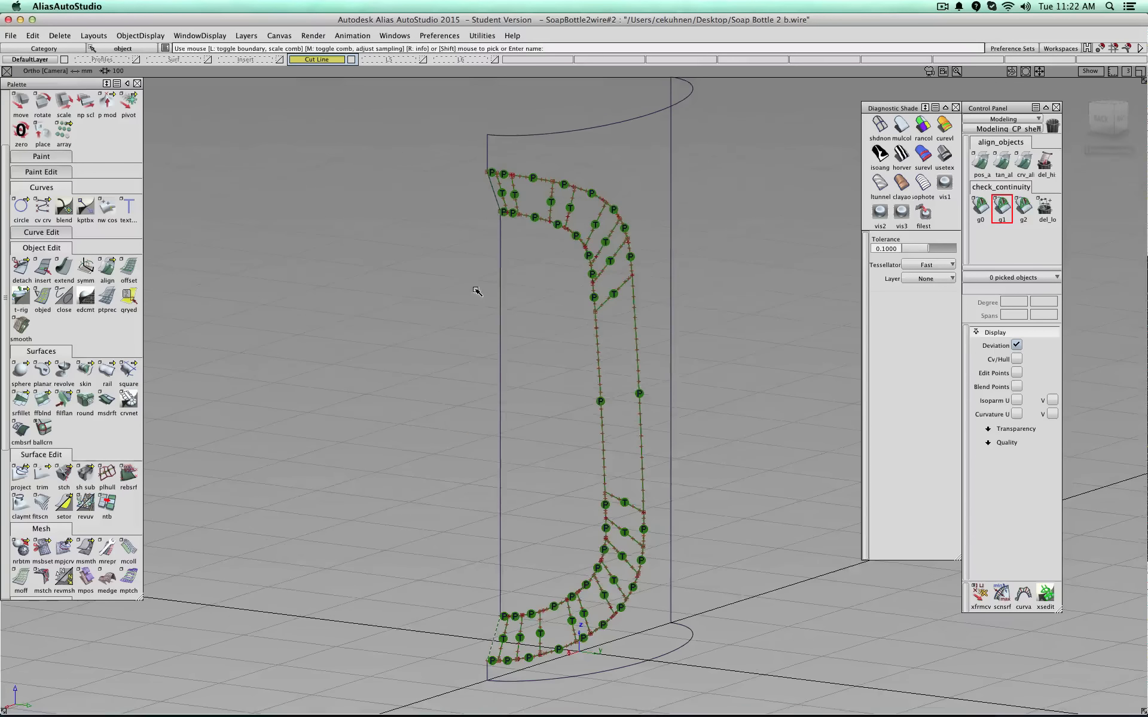
{"action": "left_click", "coordinate": [327, 61]}
{"action": "left_click", "coordinate": [325, 114]}
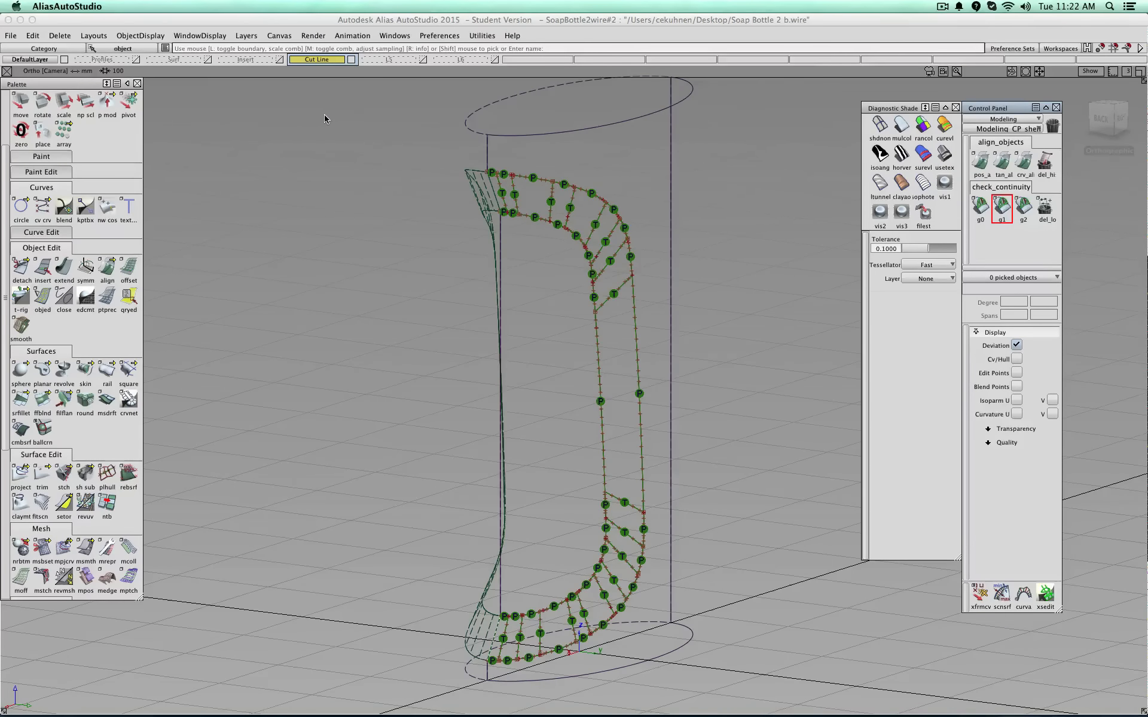
{"action": "left_click_drag", "start_coordinate": [366, 397], "coordinate": [479, 386], "text": "alt+shift"}
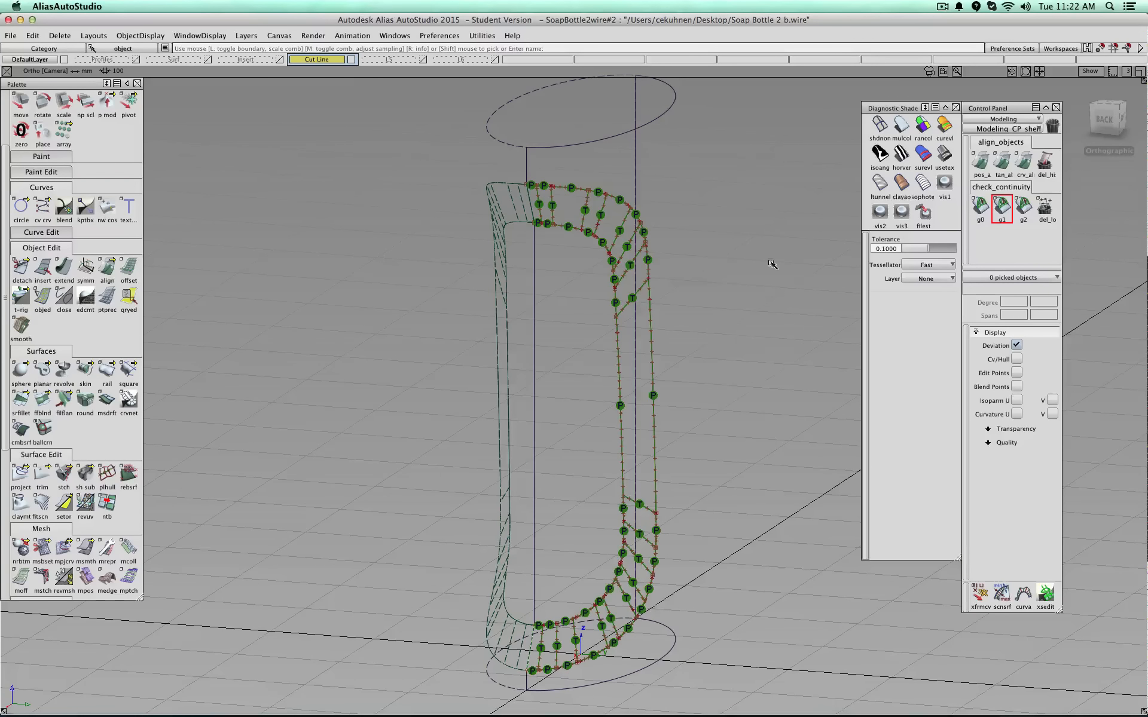
{"action": "left_click", "coordinate": [1000, 211]}
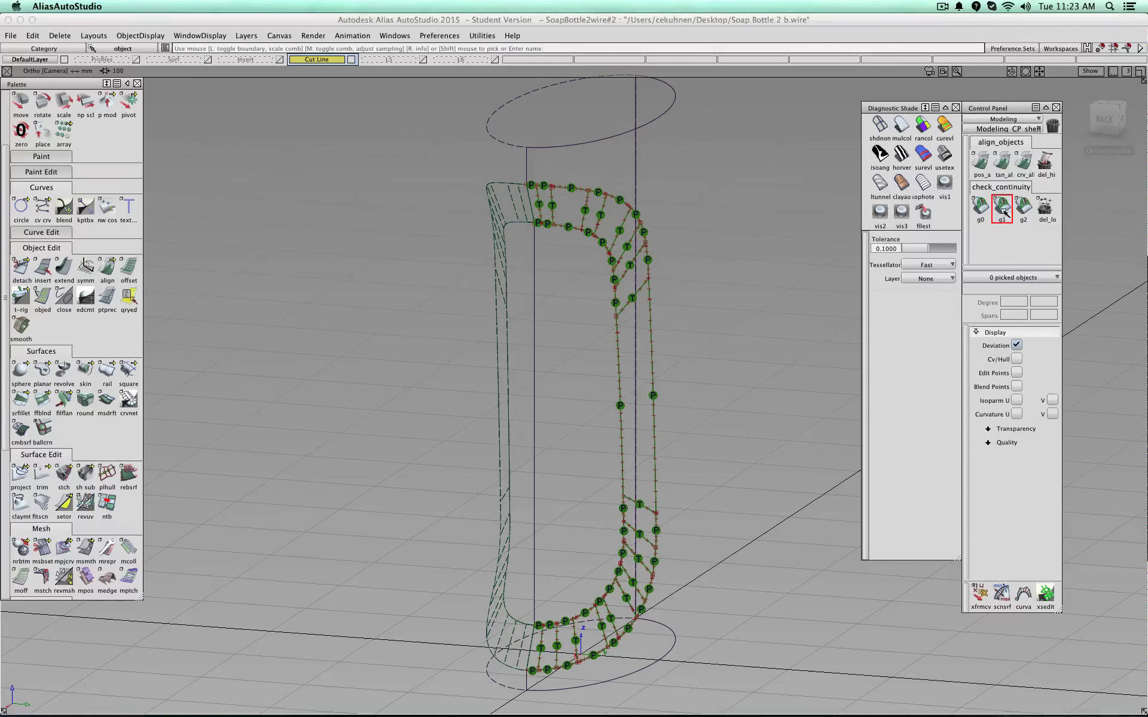
{"action": "left_click", "coordinate": [530, 200]}
{"action": "left_click", "coordinate": [533, 654]}
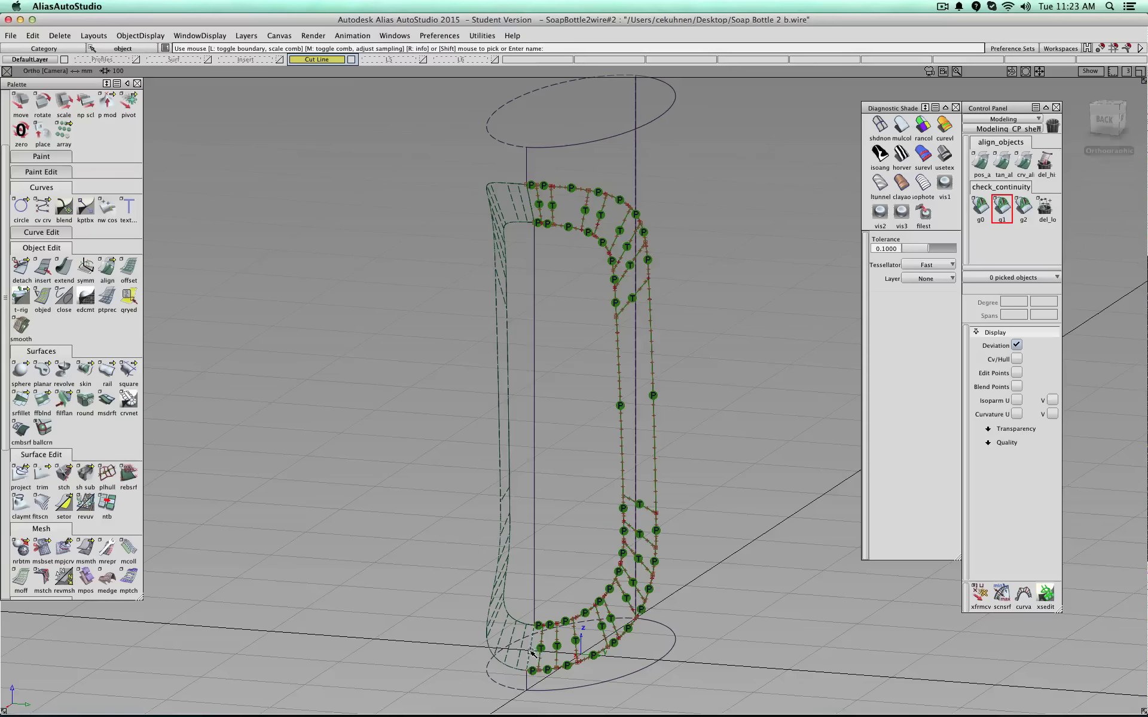
- Display the model with multi-color diagnostic shading, with the upper part of the handle in view
{"action": "right_click_drag", "start_coordinate": [551, 389], "coordinate": [528, 351], "text": "alt+shift"}
{"action": "left_click_drag", "start_coordinate": [528, 351], "coordinate": [510, 339], "text": "alt+shift"}
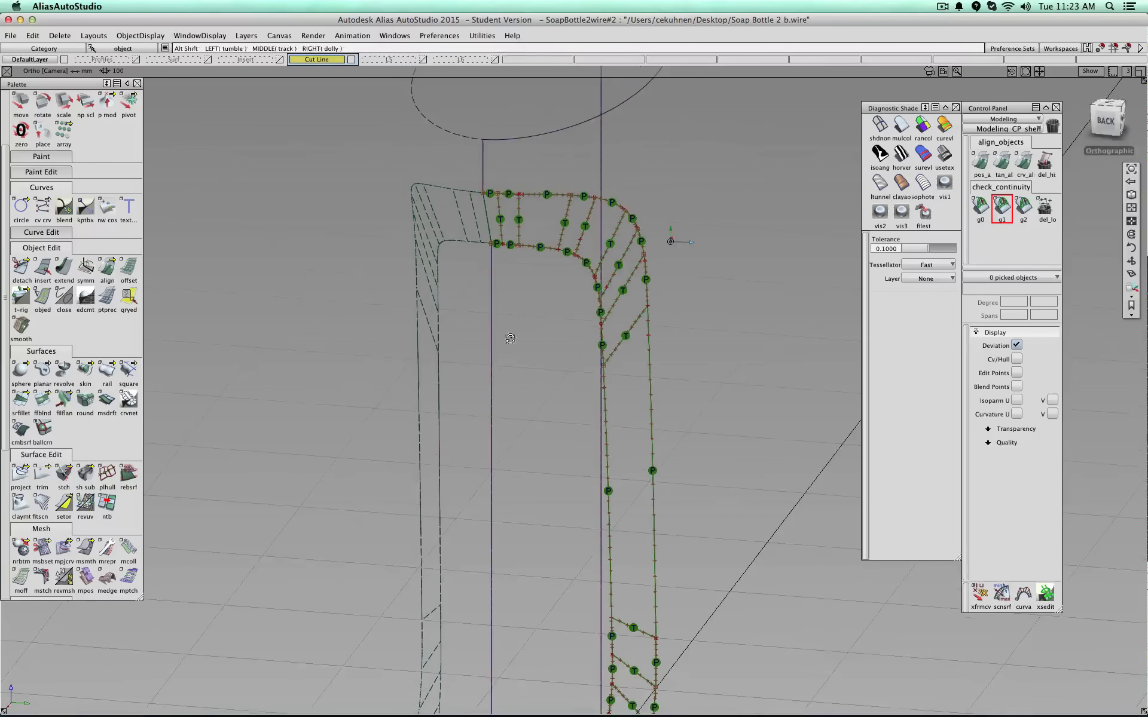
{"action": "left_click", "coordinate": [901, 125]}
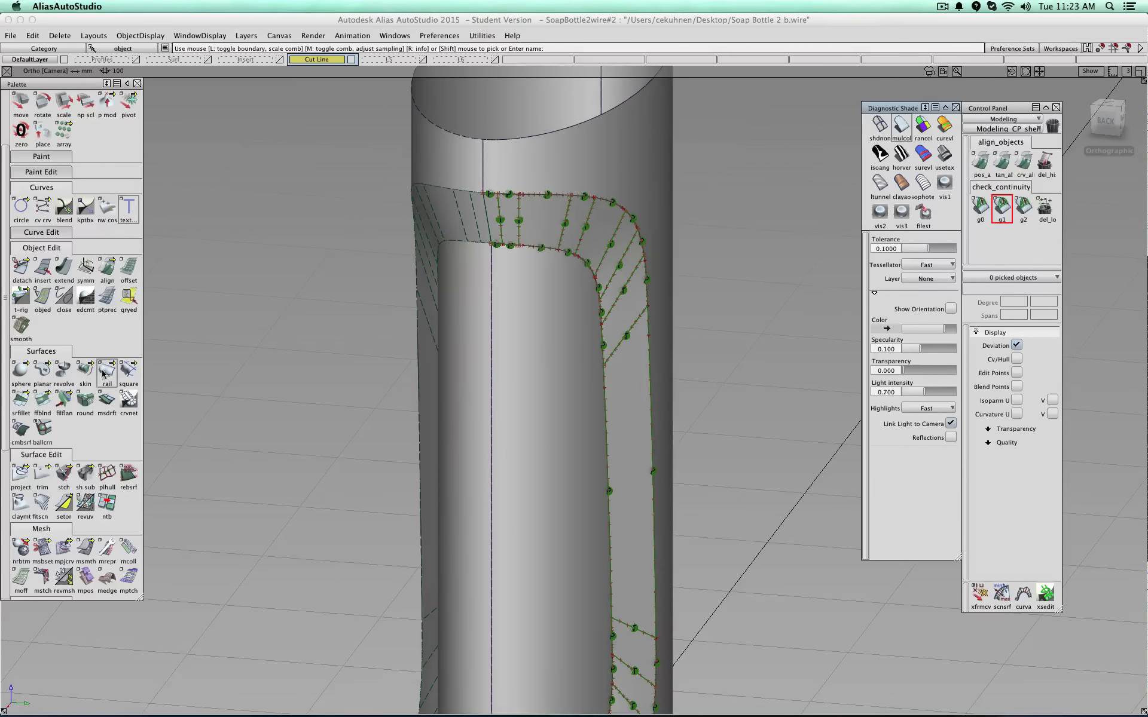
- Hide the symmetric half and symmetry-plane align the end of the uppermost blend segment, accepting removal of its construction history
{"action": "left_click_drag", "start_coordinate": [118, 268], "coordinate": [172, 267]}
{"action": "left_click_drag", "start_coordinate": [711, 237], "coordinate": [648, 232], "text": "alt+shift"}
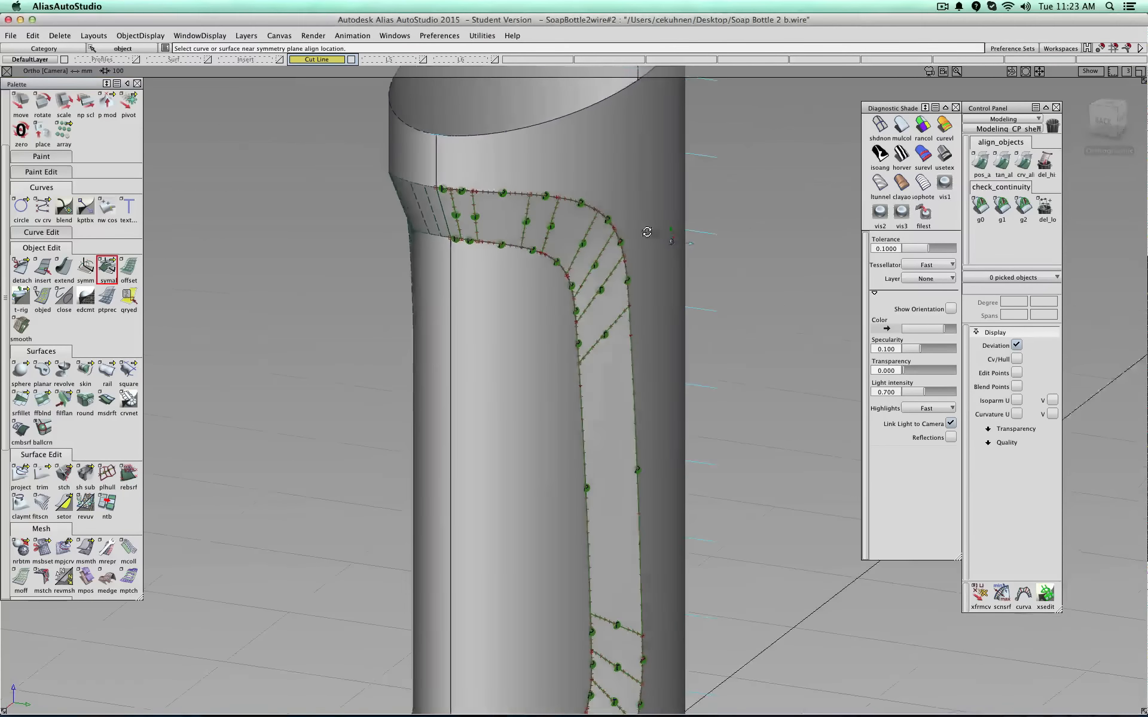
{"action": "left_click_drag", "start_coordinate": [339, 59], "coordinate": [335, 113]}
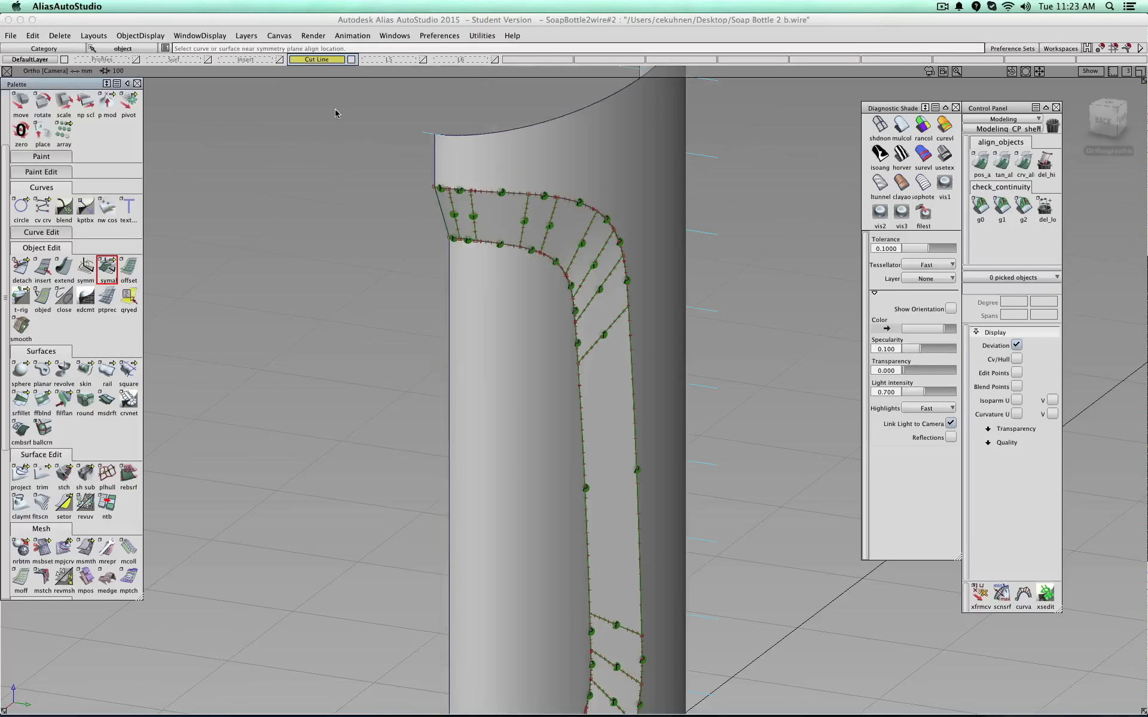
{"action": "left_click", "coordinate": [441, 208]}
{"action": "left_click", "coordinate": [513, 398]}
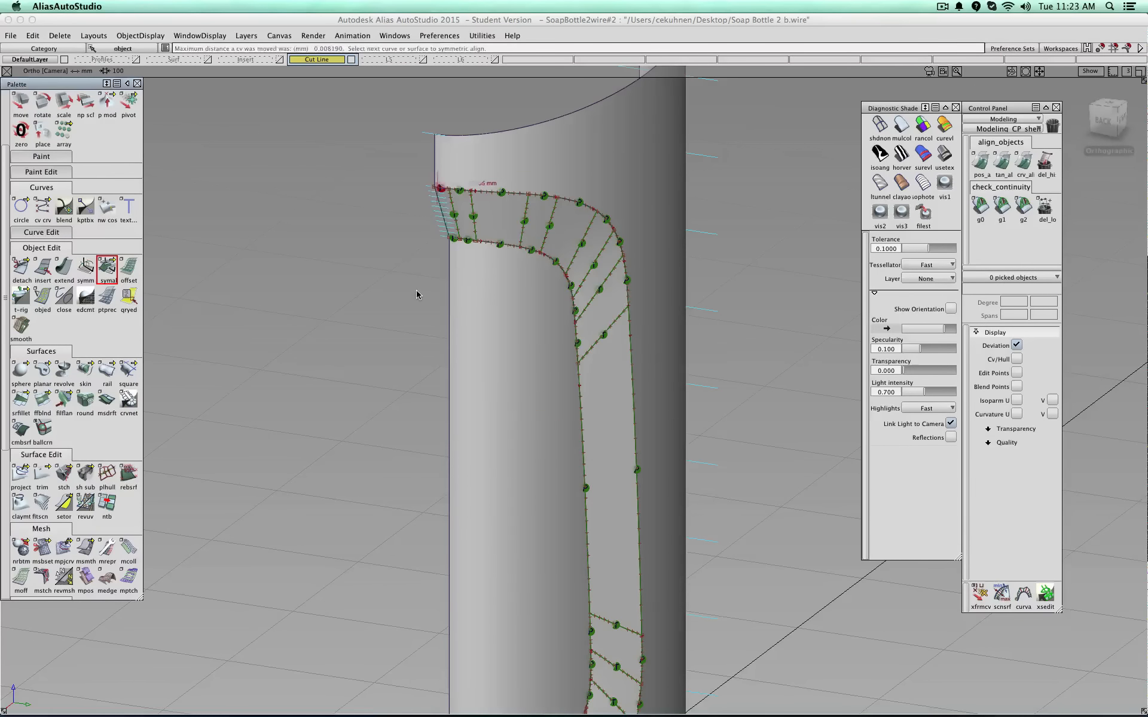
- Symmetry-plane align the end of the lowest blend segment at the handle's bottom, accepting removal of its construction history
{"action": "right_click_drag", "start_coordinate": [417, 294], "coordinate": [487, 433], "text": "alt+shift"}
{"action": "middle_click_drag", "start_coordinate": [487, 433], "coordinate": [487, 357], "text": "alt+shift"}
{"action": "right_click_drag", "start_coordinate": [487, 357], "coordinate": [443, 579], "text": "alt+shift"}
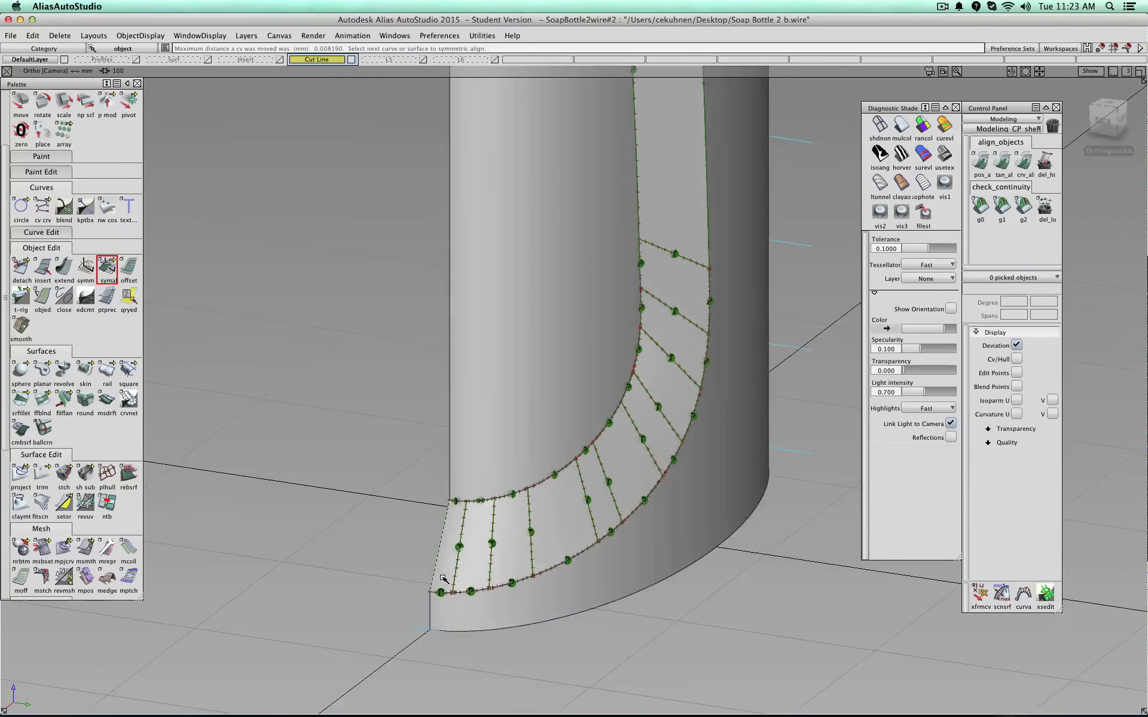
{"action": "left_click", "coordinate": [437, 565]}
{"action": "left_click", "coordinate": [517, 398]}
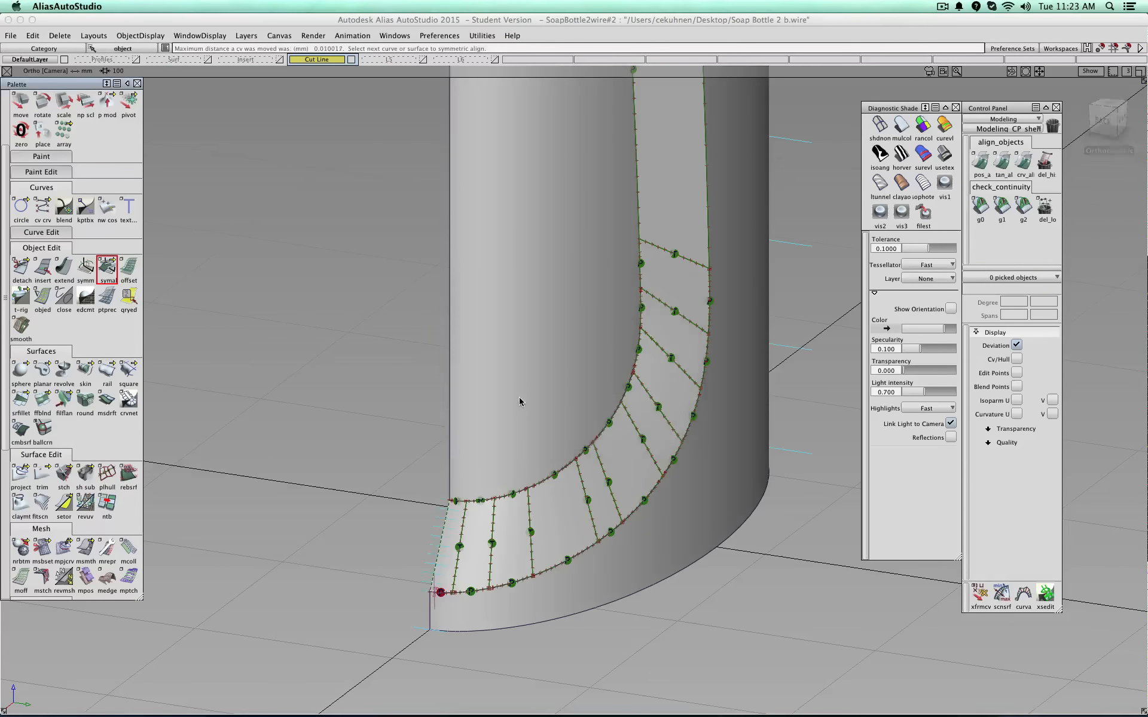
- Realign the lowest blend segment's outer edge to the outer bottle surface using Align with G0 continuity and Project, accepting history removal
{"action": "middle_click_drag", "start_coordinate": [387, 498], "coordinate": [398, 323], "text": "alt+shift"}
{"action": "right_click_drag", "start_coordinate": [398, 323], "coordinate": [392, 460], "text": "alt+shift"}
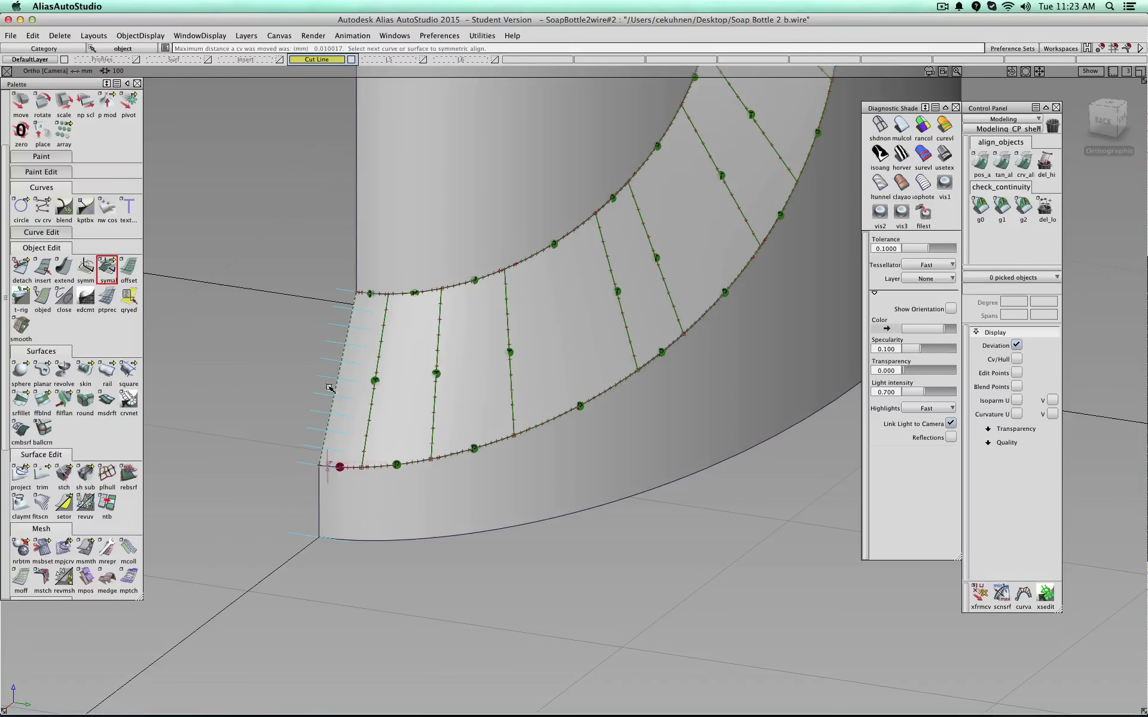
{"action": "left_click_drag", "start_coordinate": [285, 378], "coordinate": [284, 351], "text": "ctrl+shift"}
{"action": "left_click_drag", "start_coordinate": [107, 267], "coordinate": [133, 268]}
{"action": "double_click", "coordinate": [108, 266]}
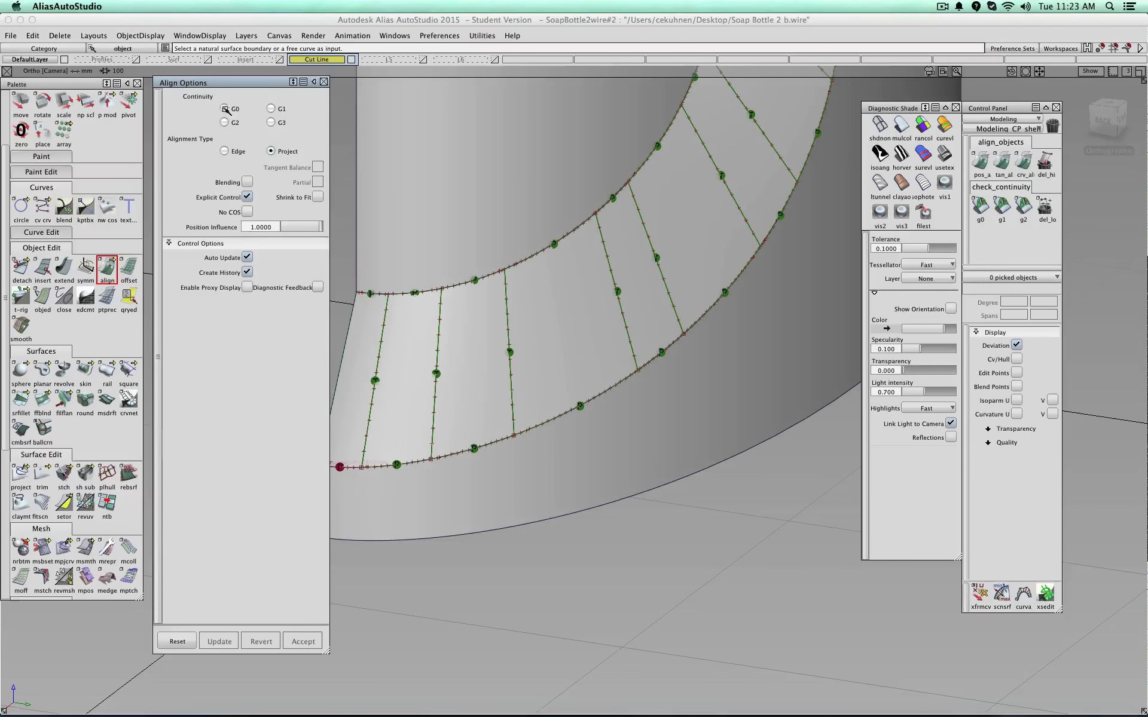
{"action": "left_click_drag", "start_coordinate": [265, 85], "coordinate": [179, 88]}
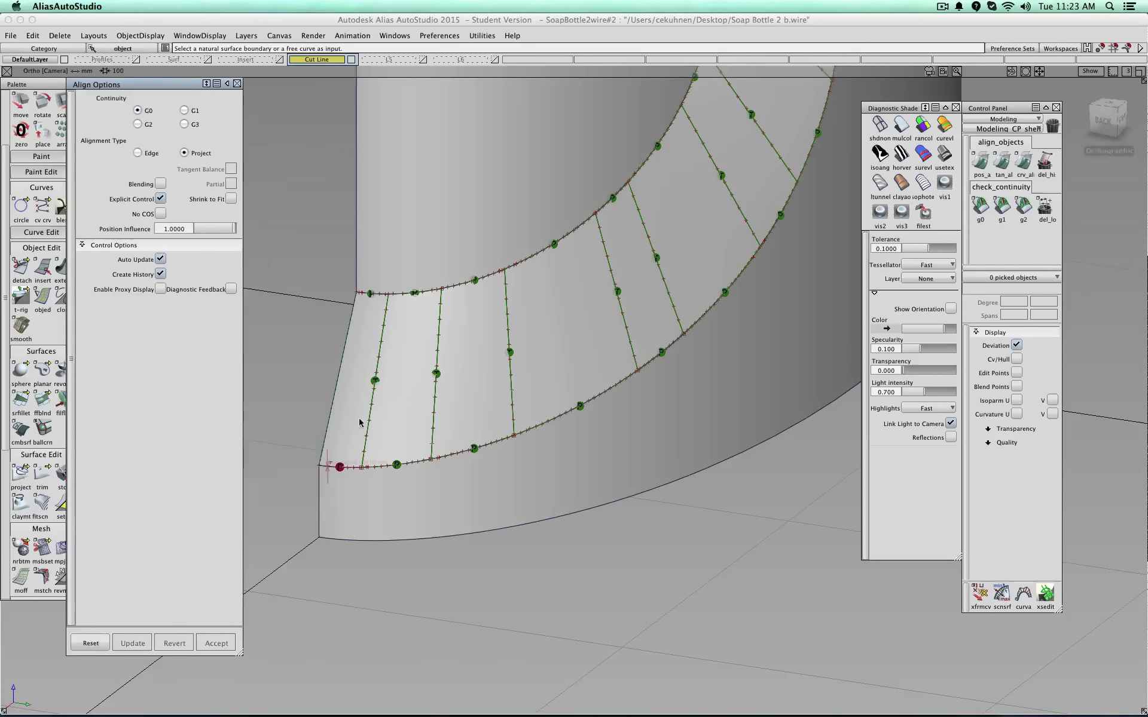
{"action": "left_click", "coordinate": [338, 469]}
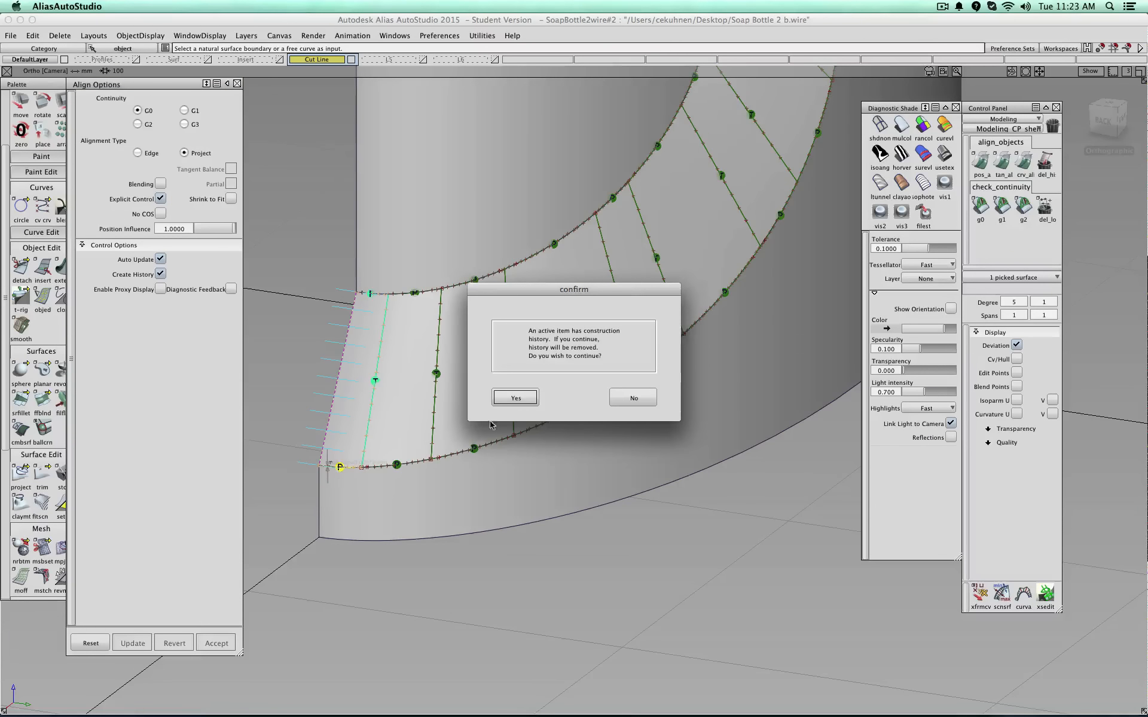
{"action": "left_click", "coordinate": [515, 398]}
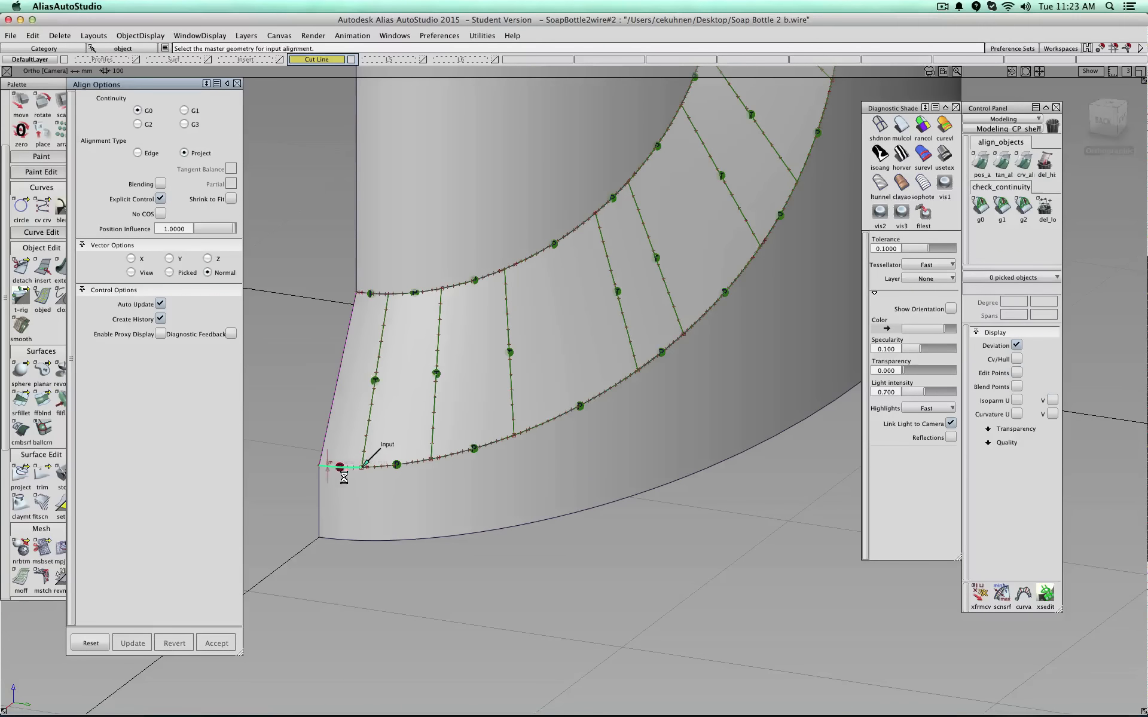
{"action": "right_click_drag", "start_coordinate": [344, 360], "coordinate": [349, 356], "text": "alt+shift"}
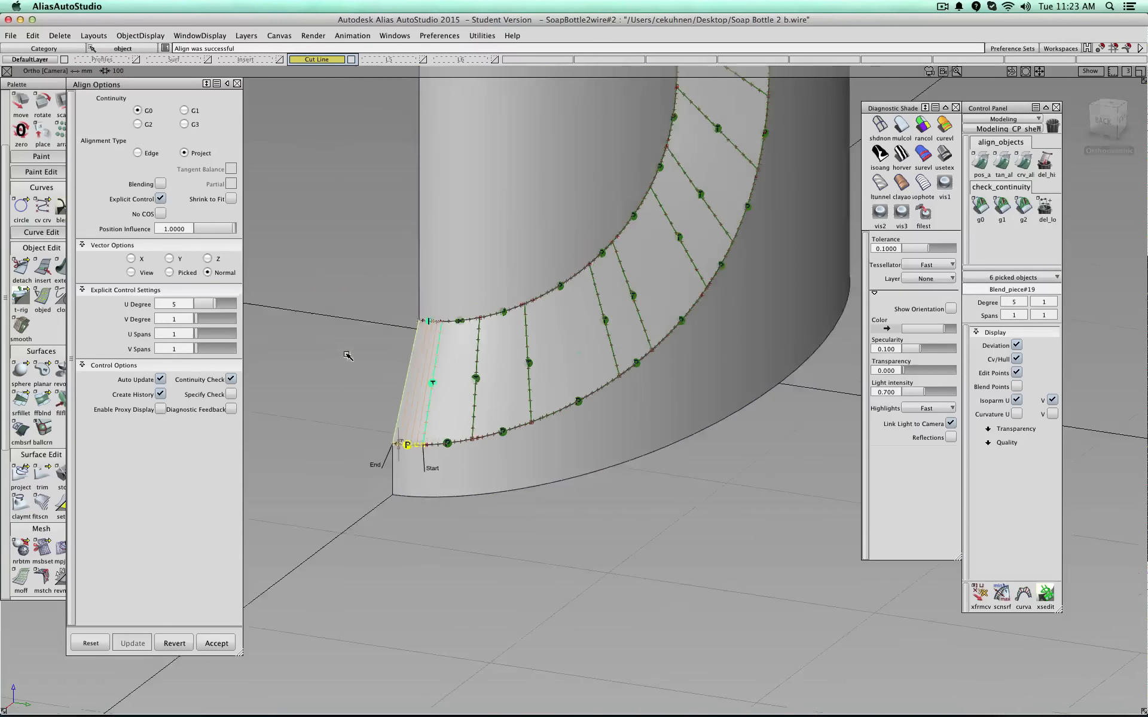
- Realign the uppermost blend segment's outer edge to the outer bottle surface with G0 continuity, accepting history removal
{"action": "middle_click_drag", "start_coordinate": [397, 246], "coordinate": [427, 712], "text": "alt+shift"}
{"action": "middle_click_drag", "start_coordinate": [460, 218], "coordinate": [446, 646], "text": "alt+shift"}
{"action": "right_click_drag", "start_coordinate": [433, 182], "coordinate": [410, 233], "text": "alt+shift"}
{"action": "middle_click_drag", "start_coordinate": [410, 233], "coordinate": [849, 317], "text": "alt+shift"}
{"action": "middle_click_drag", "start_coordinate": [494, 297], "coordinate": [604, 299], "text": "alt+shift"}
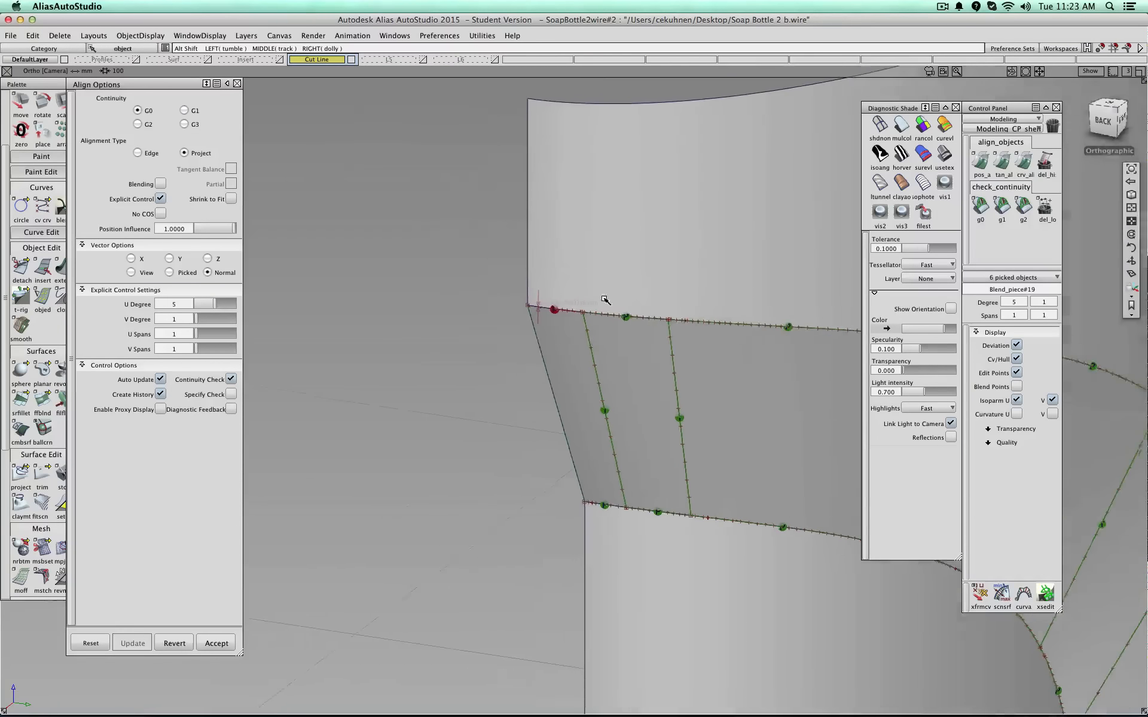
{"action": "right_click_drag", "start_coordinate": [604, 300], "coordinate": [528, 292], "text": "alt+shift"}
{"action": "middle_click_drag", "start_coordinate": [541, 243], "coordinate": [544, 328], "text": "alt+shift"}
{"action": "right_click_drag", "start_coordinate": [544, 328], "coordinate": [513, 299], "text": "alt+shift"}
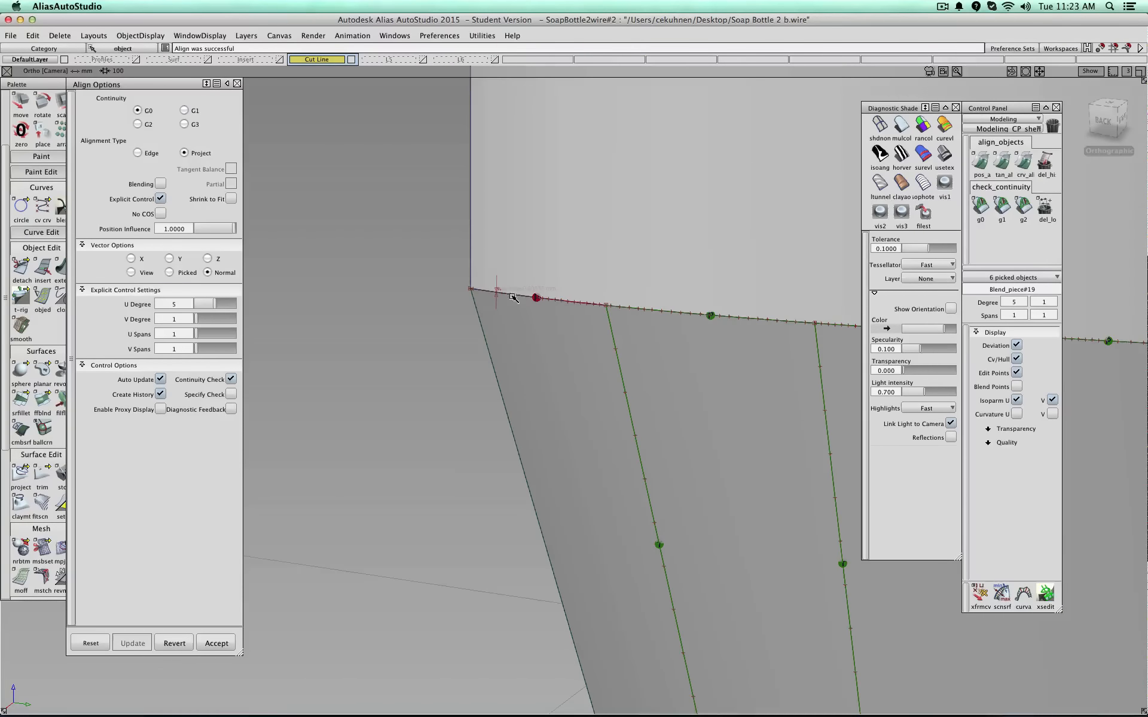
{"action": "left_click_drag", "start_coordinate": [406, 339], "coordinate": [400, 310], "text": "ctrl+shift"}
{"action": "left_click", "coordinate": [579, 303]}
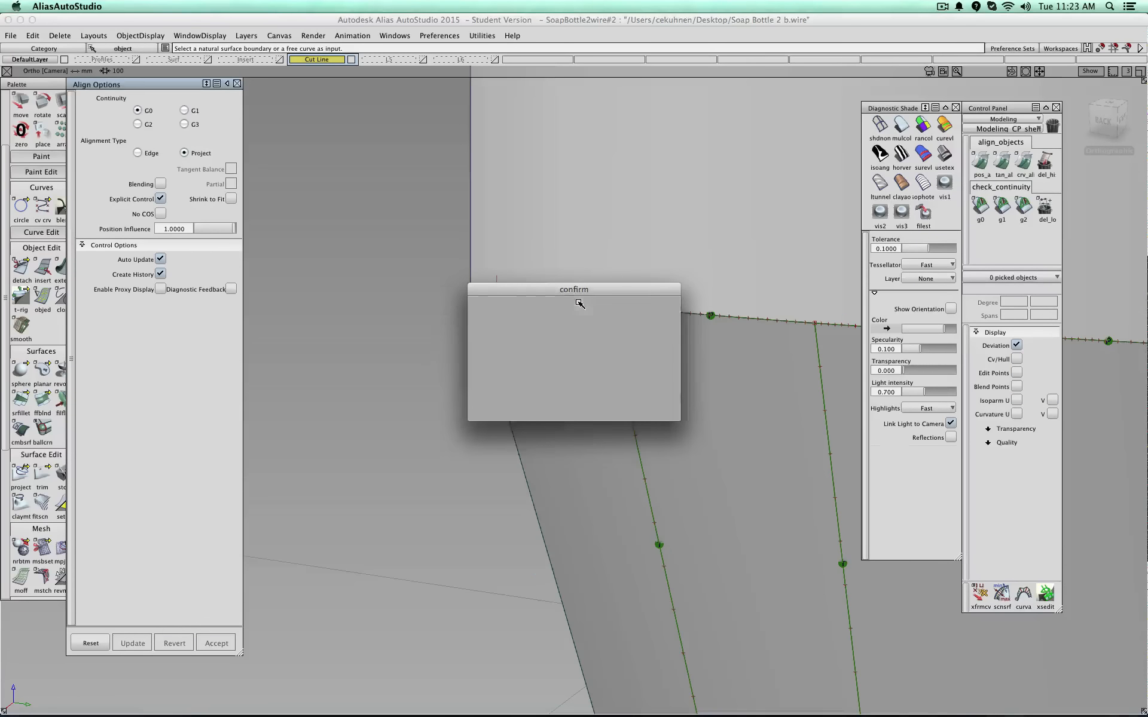
{"action": "left_click", "coordinate": [515, 398]}
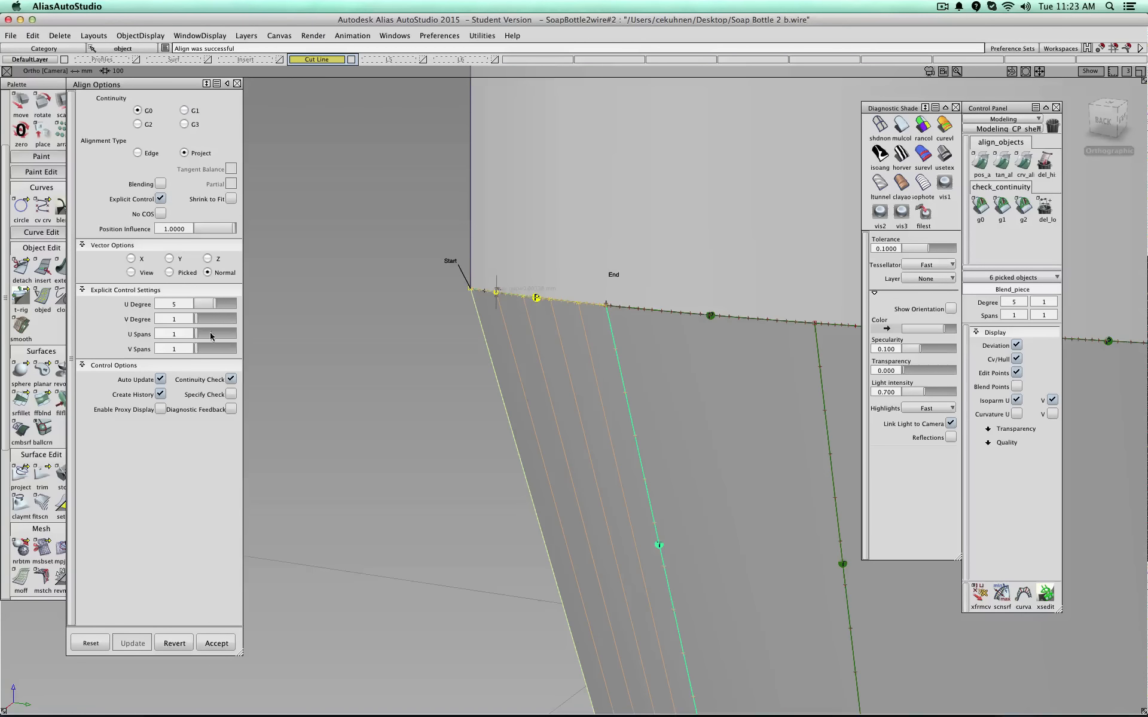
- Test a U Degree of 9 on the uppermost segment's alignment, and set the U Degree to 6
{"action": "left_click_drag", "start_coordinate": [216, 306], "coordinate": [234, 305]}
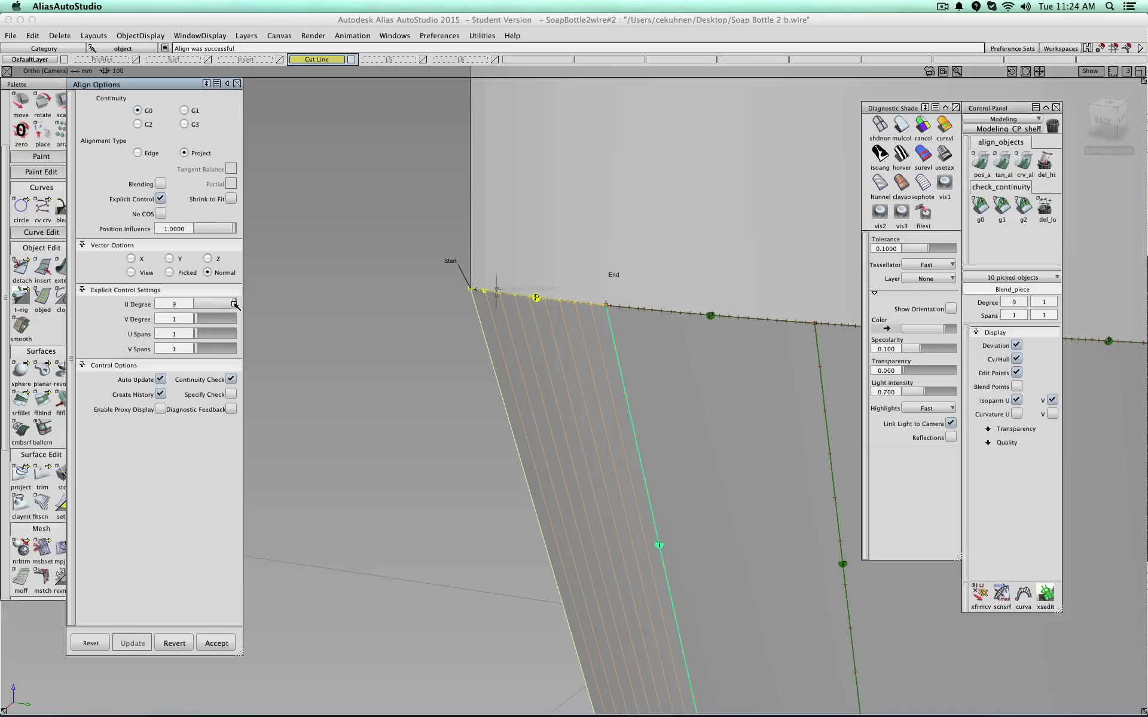
{"action": "left_click_drag", "start_coordinate": [235, 305], "coordinate": [226, 306]}
{"action": "right_click_drag", "start_coordinate": [385, 317], "coordinate": [429, 336], "text": "alt+shift"}
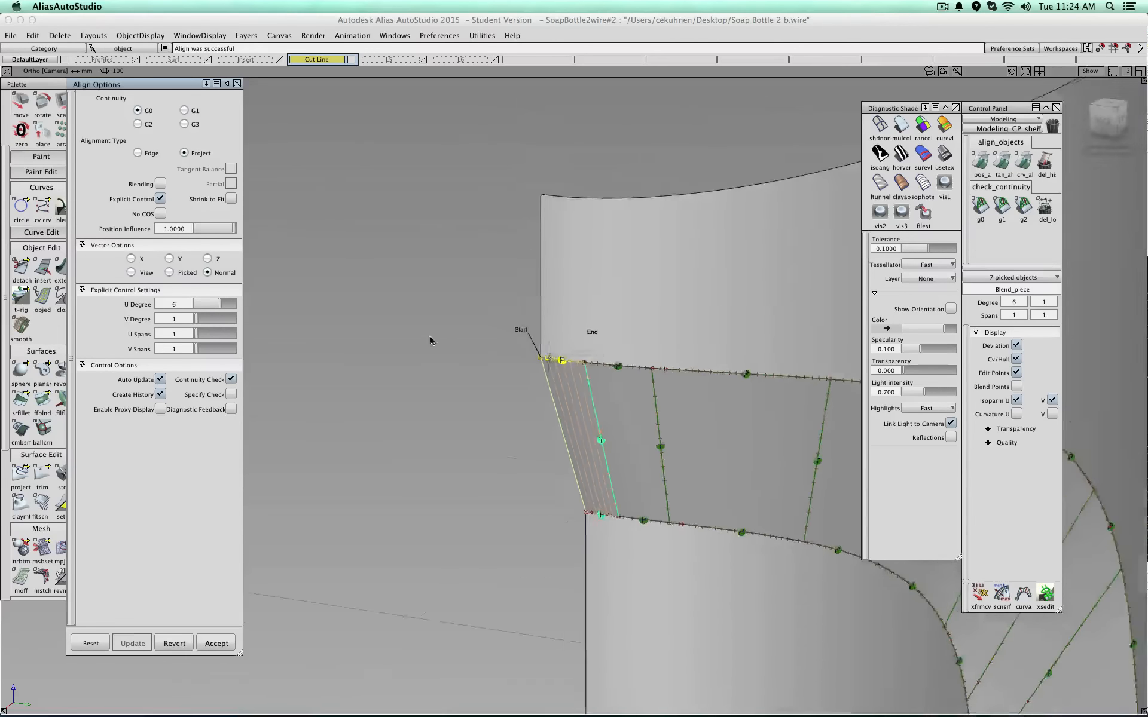
- Revert the uppermost blend segment's alignment to its Edge type with a U Degree of 5
{"action": "middle_click_drag", "start_coordinate": [429, 336], "coordinate": [447, 297], "text": "alt+shift"}
{"action": "middle_click_drag", "start_coordinate": [634, 353], "coordinate": [557, 330], "text": "alt+shift"}
{"action": "right_click_drag", "start_coordinate": [558, 333], "coordinate": [346, 302], "text": "alt+shift"}
{"action": "middle_click_drag", "start_coordinate": [350, 297], "coordinate": [423, 332], "text": "alt+shift"}
{"action": "right_click_drag", "start_coordinate": [423, 332], "coordinate": [437, 333], "text": "alt+shift"}
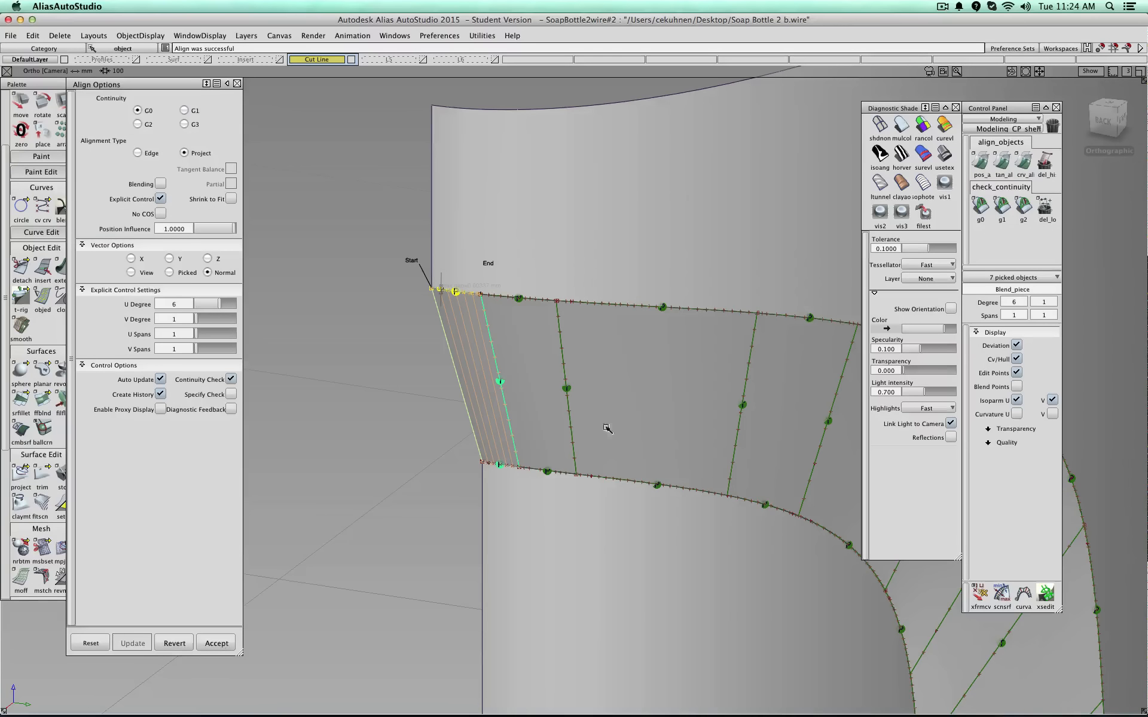
{"action": "left_click", "coordinate": [217, 304]}
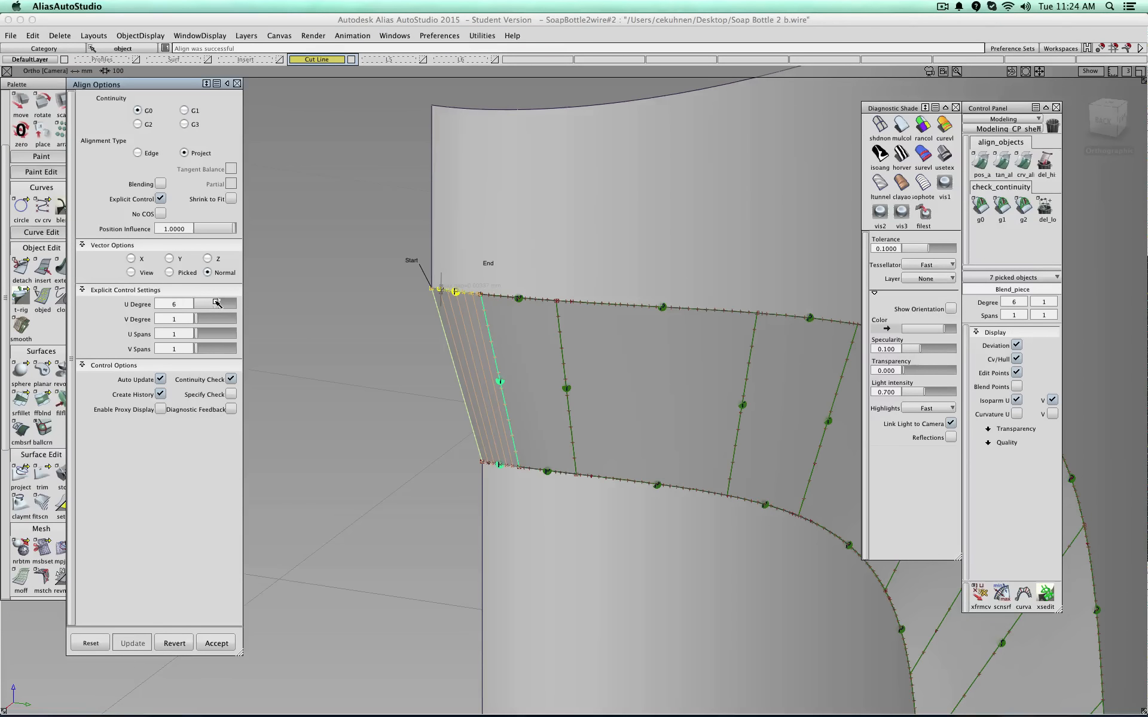
{"action": "left_click", "coordinate": [222, 642]}
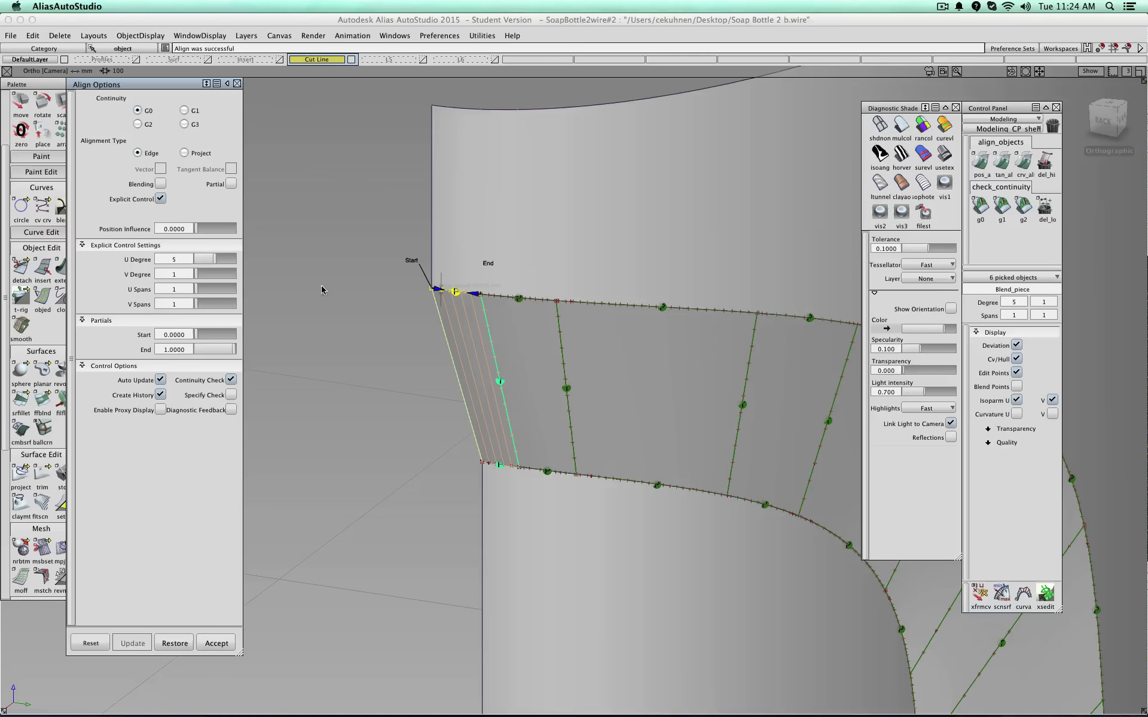
- Clear the locators, check G0 continuity along the uppermost blend segment's outer edge, and remove the check locators
{"action": "left_click_drag", "start_coordinate": [321, 286], "coordinate": [321, 268], "text": "ctrl+shift"}
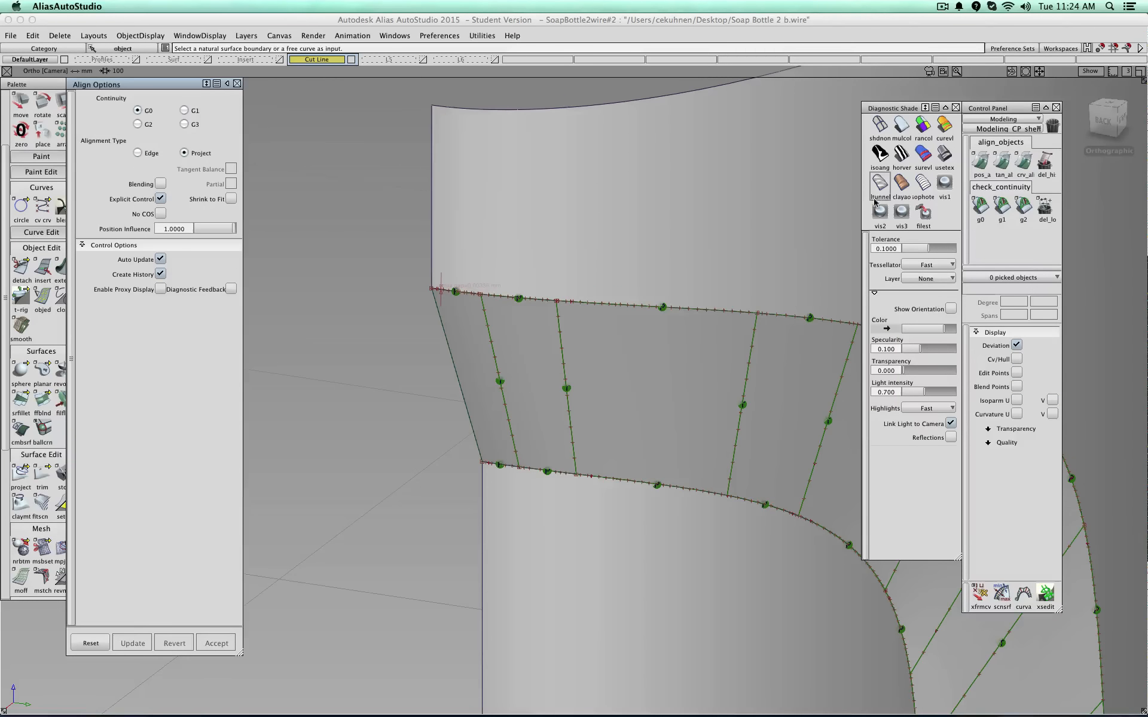
{"action": "left_click", "coordinate": [1044, 209]}
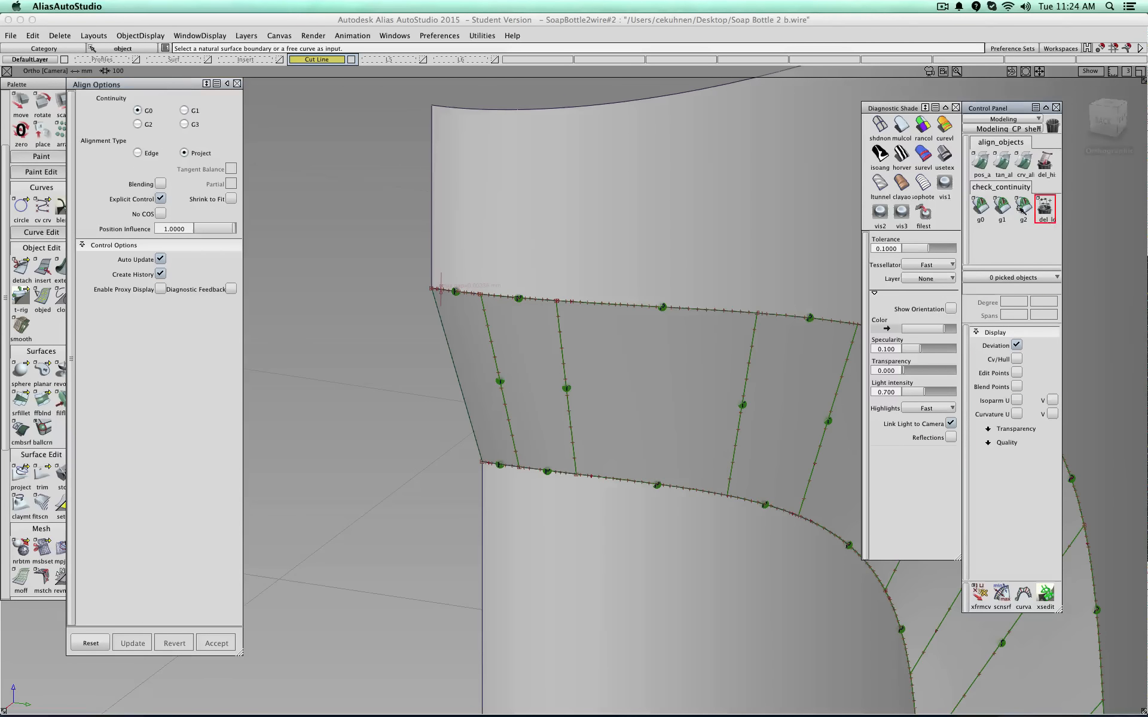
{"action": "left_click", "coordinate": [980, 212]}
{"action": "left_click", "coordinate": [458, 292]}
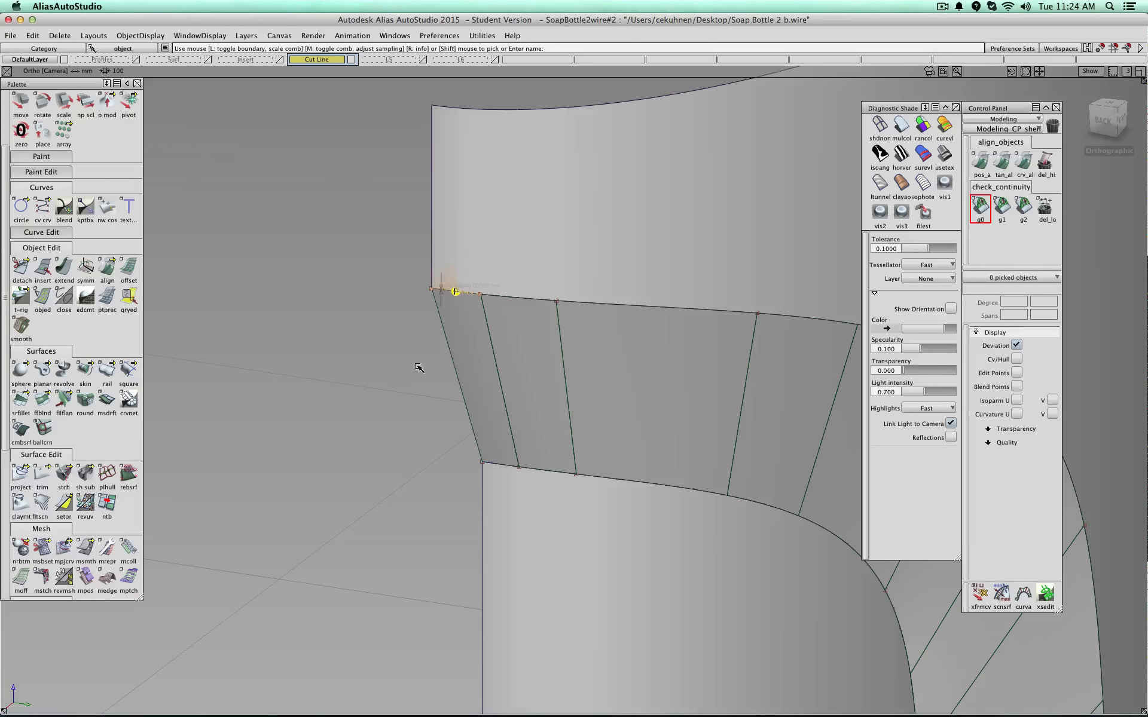
{"action": "left_click_drag", "start_coordinate": [419, 368], "coordinate": [418, 348], "text": "ctrl+shift"}
{"action": "left_click", "coordinate": [1045, 205]}
- Turn off diagnostic shading and delete curve-on-surface skin#6.cos19 along the uppermost blend segment's outer edge
{"action": "right_click_drag", "start_coordinate": [364, 332], "coordinate": [367, 313], "text": "alt+shift"}
{"action": "middle_click_drag", "start_coordinate": [287, 284], "coordinate": [318, 333], "text": "alt+shift"}
{"action": "right_click_drag", "start_coordinate": [317, 333], "coordinate": [320, 335], "text": "alt+shift"}
{"action": "left_click", "coordinate": [879, 125]}
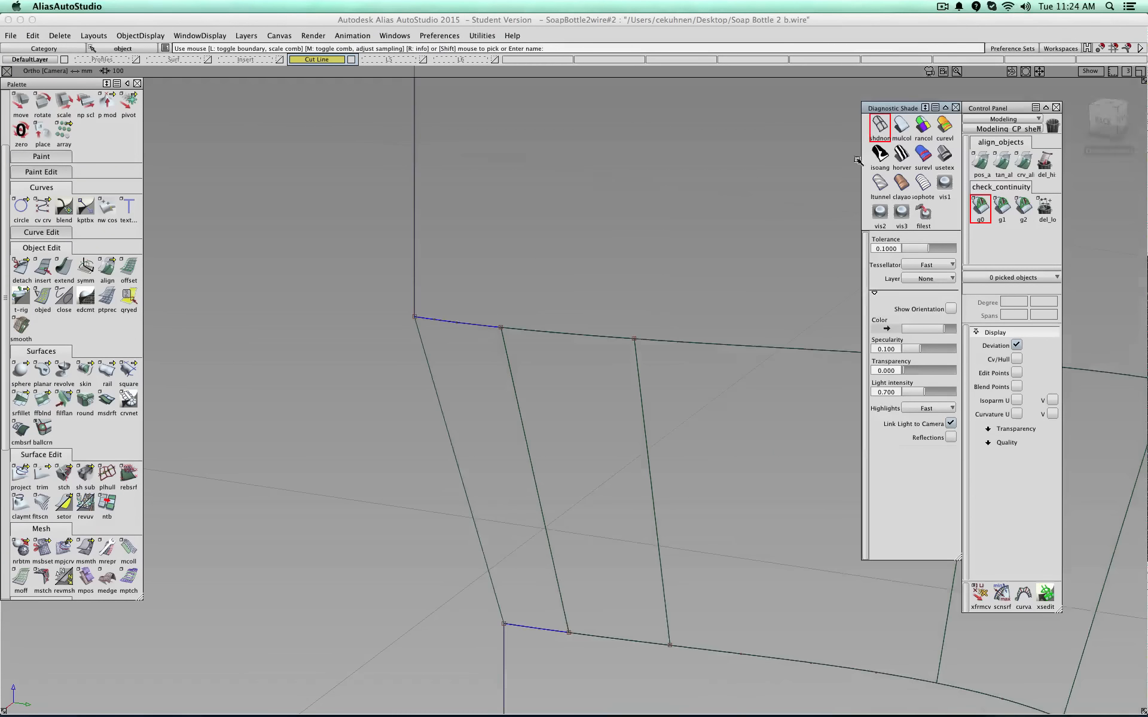
{"action": "left_click_drag", "start_coordinate": [298, 359], "coordinate": [334, 372], "text": "ctrl+shift"}
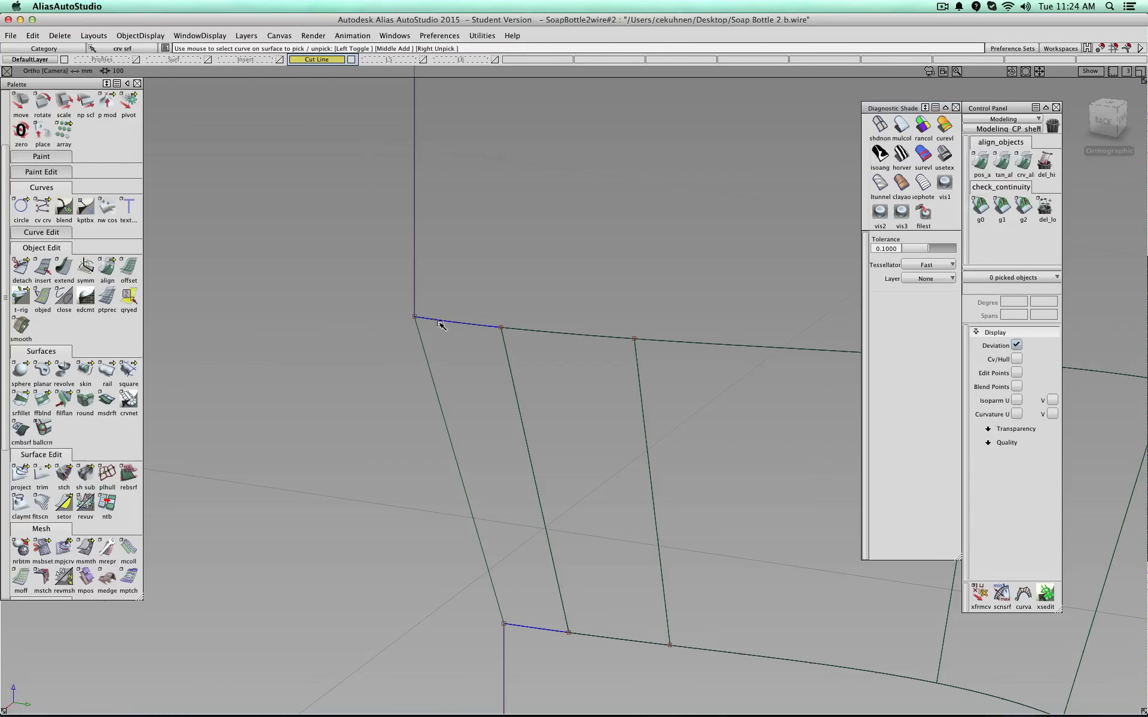
{"action": "left_click", "coordinate": [441, 326]}
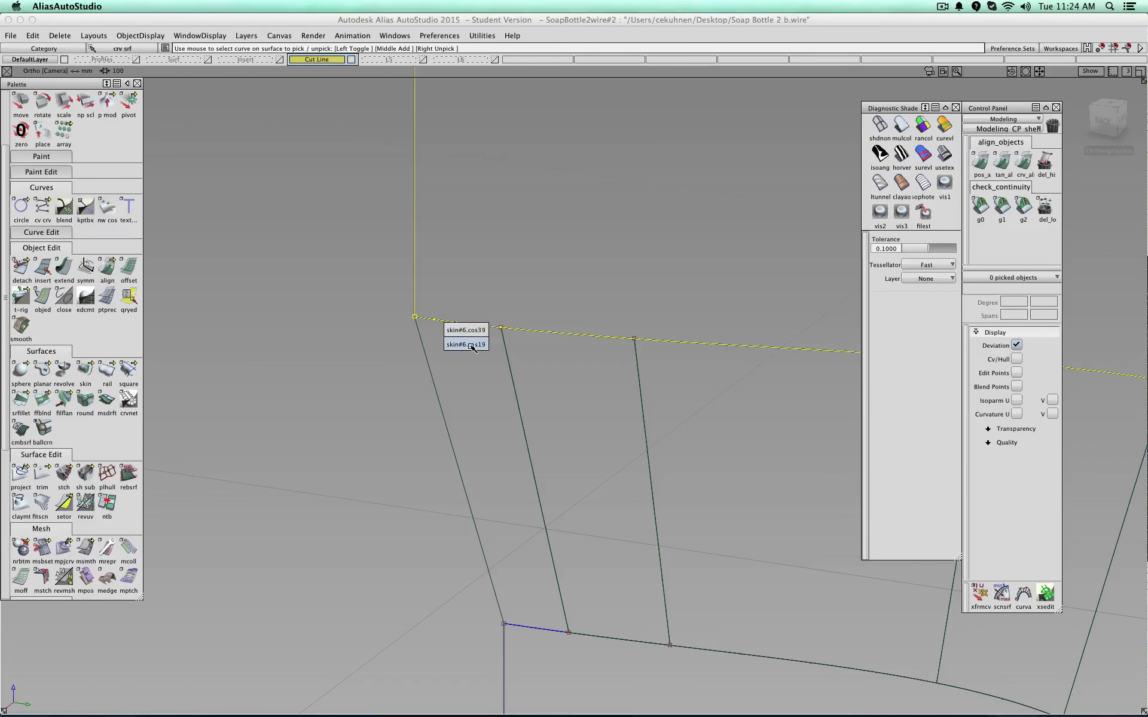
{"action": "left_click", "coordinate": [472, 345]}
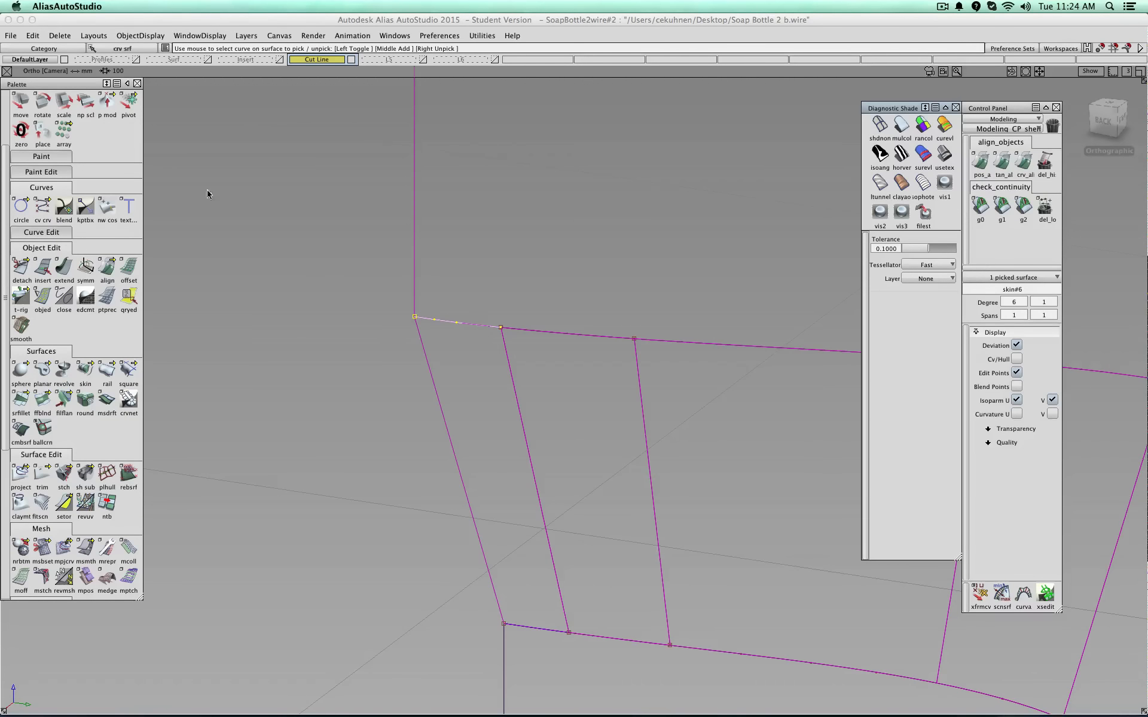
{"action": "left_click", "coordinate": [353, 336]}
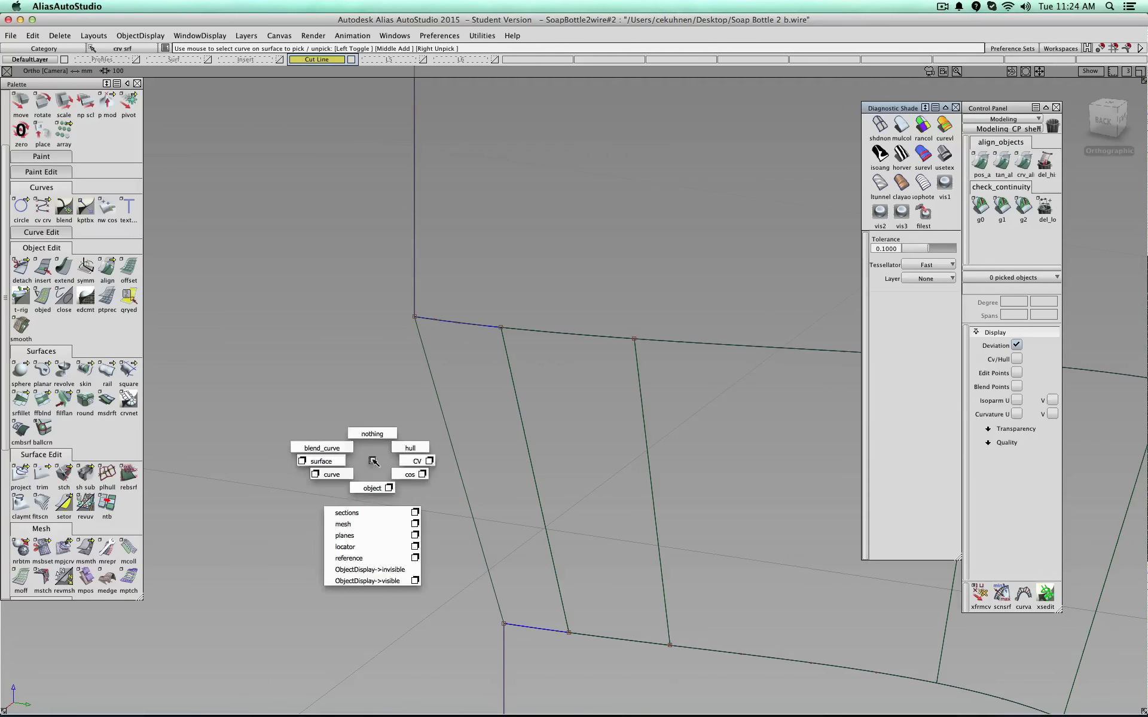
- Delete the curves-on-surface remaining along the uppermost segment's inner and outer edges, and restore multi-color shading
{"action": "left_click", "coordinate": [538, 629]}
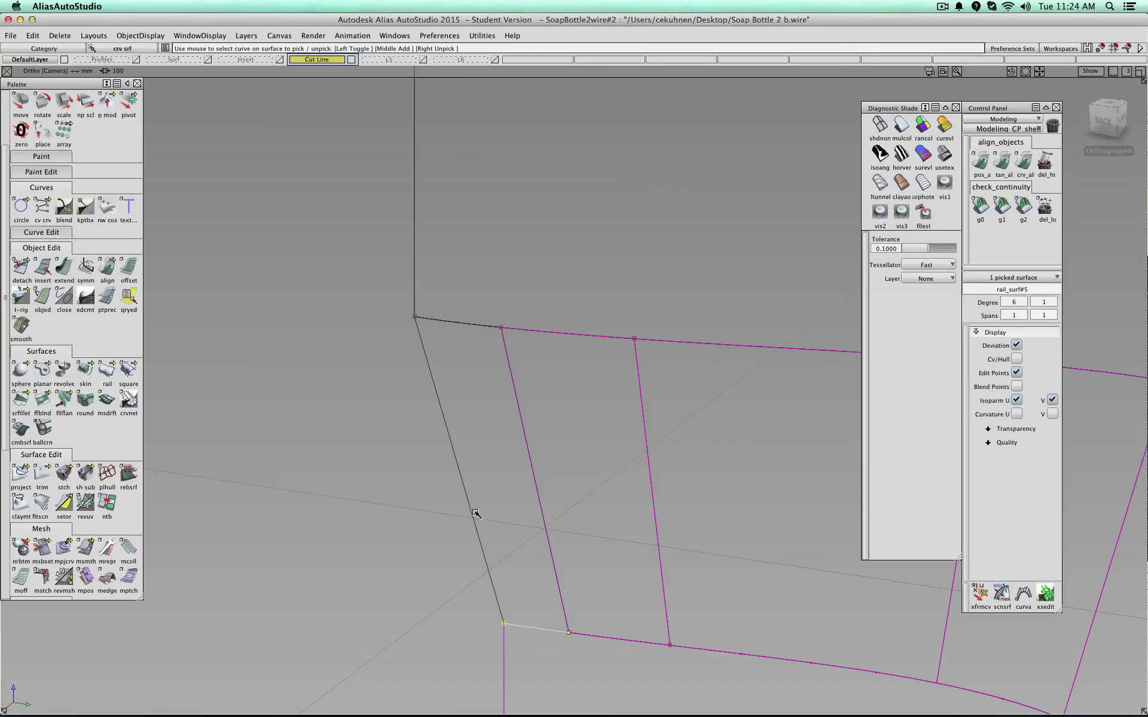
{"action": "left_click", "coordinate": [474, 514]}
{"action": "left_click", "coordinate": [471, 324]}
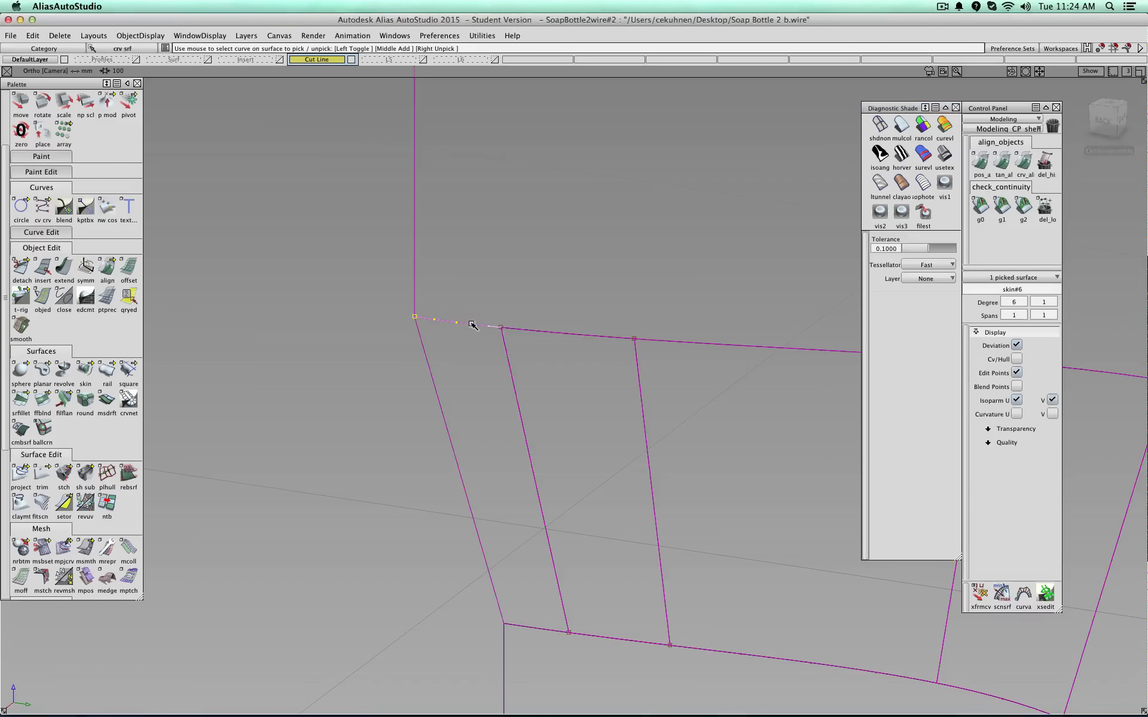
{"action": "key", "text": "Delete"}
{"action": "left_click", "coordinate": [468, 326]}
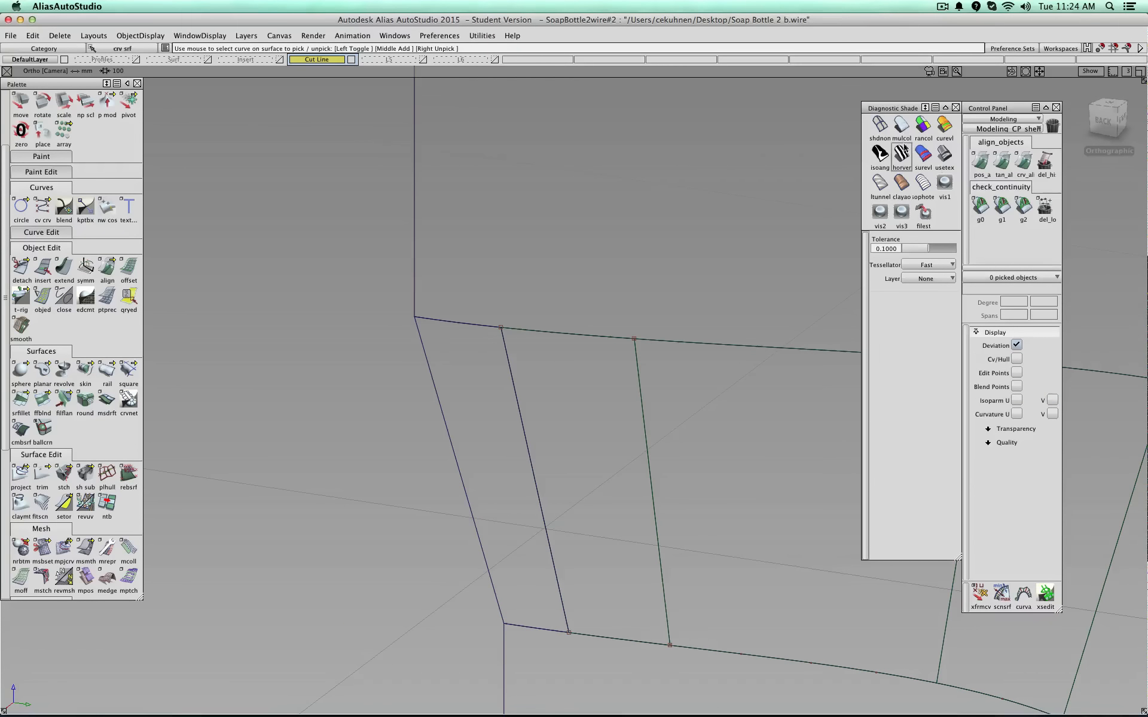
{"action": "left_click", "coordinate": [902, 126]}
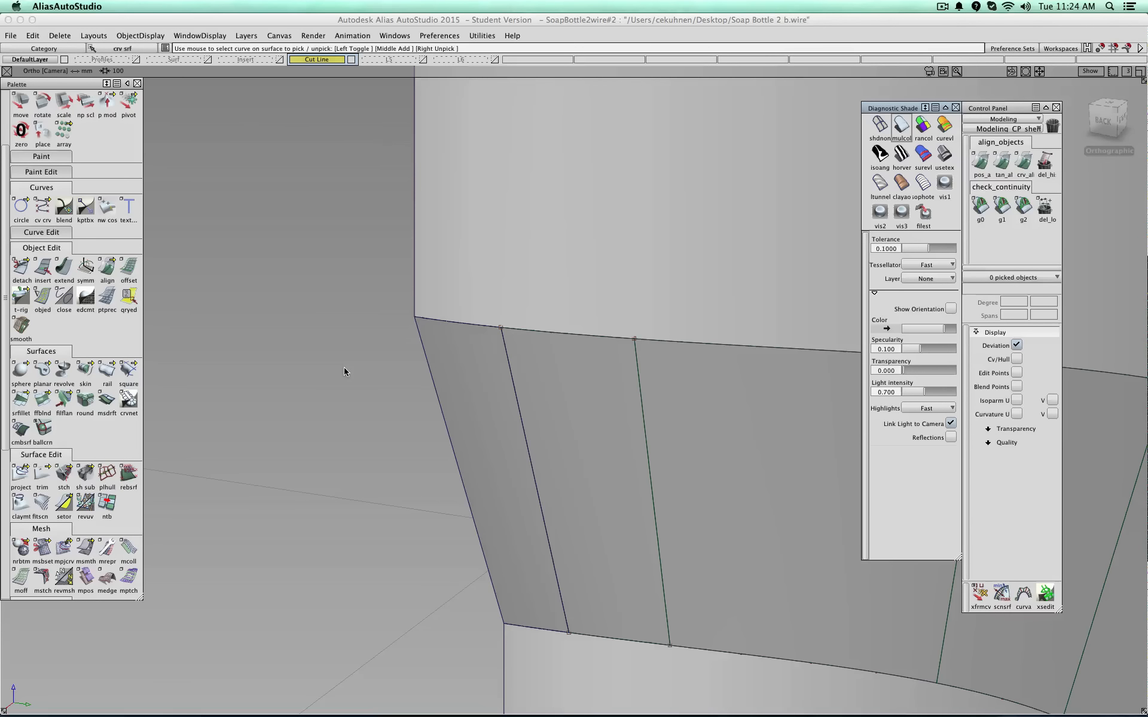
- Check the end blend surface for G1 continuity with its neighbour and G0 continuity along its upper and lower edges
{"action": "left_click", "coordinate": [1002, 208]}
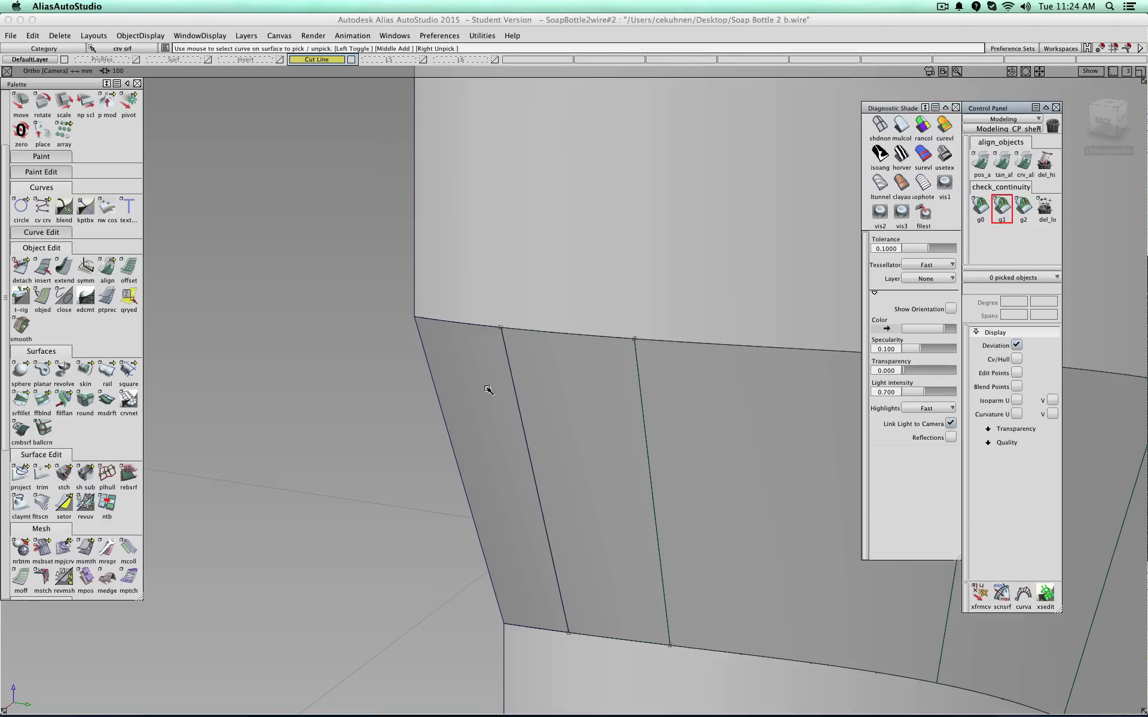
{"action": "left_click", "coordinate": [439, 388]}
{"action": "left_click", "coordinate": [518, 389]}
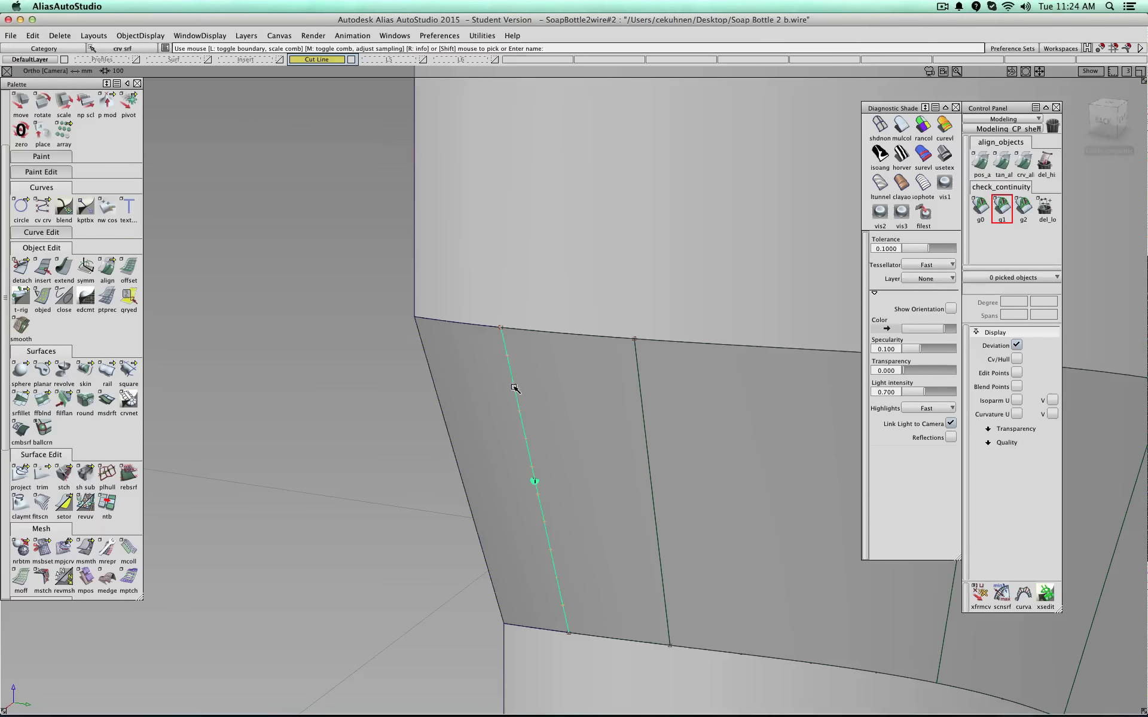
{"action": "left_click", "coordinate": [980, 209]}
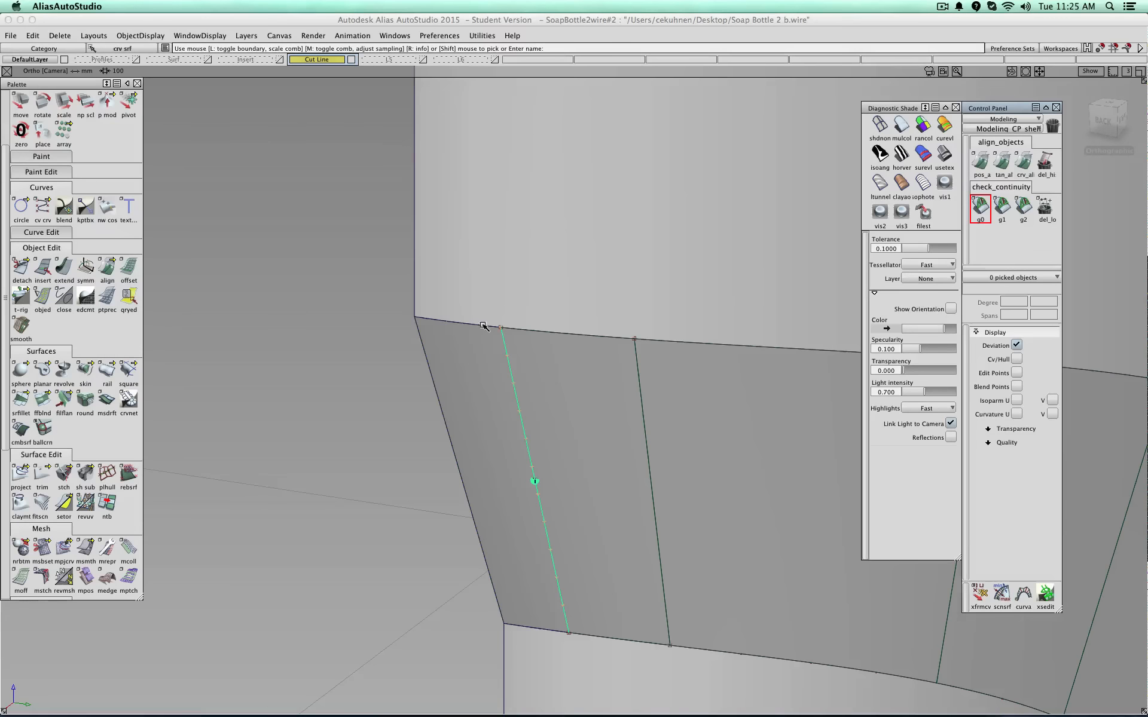
{"action": "left_click", "coordinate": [486, 325]}
{"action": "left_click", "coordinate": [536, 629]}
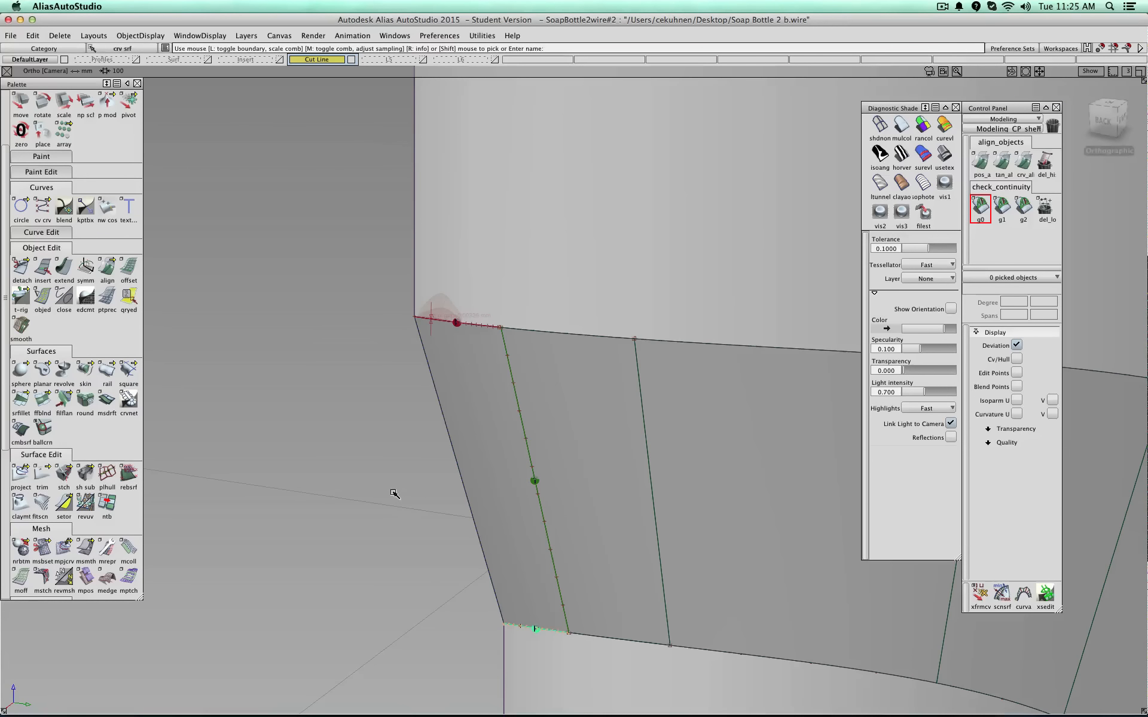
{"action": "left_click_drag", "start_coordinate": [393, 493], "coordinate": [392, 467], "text": "ctrl+shift"}
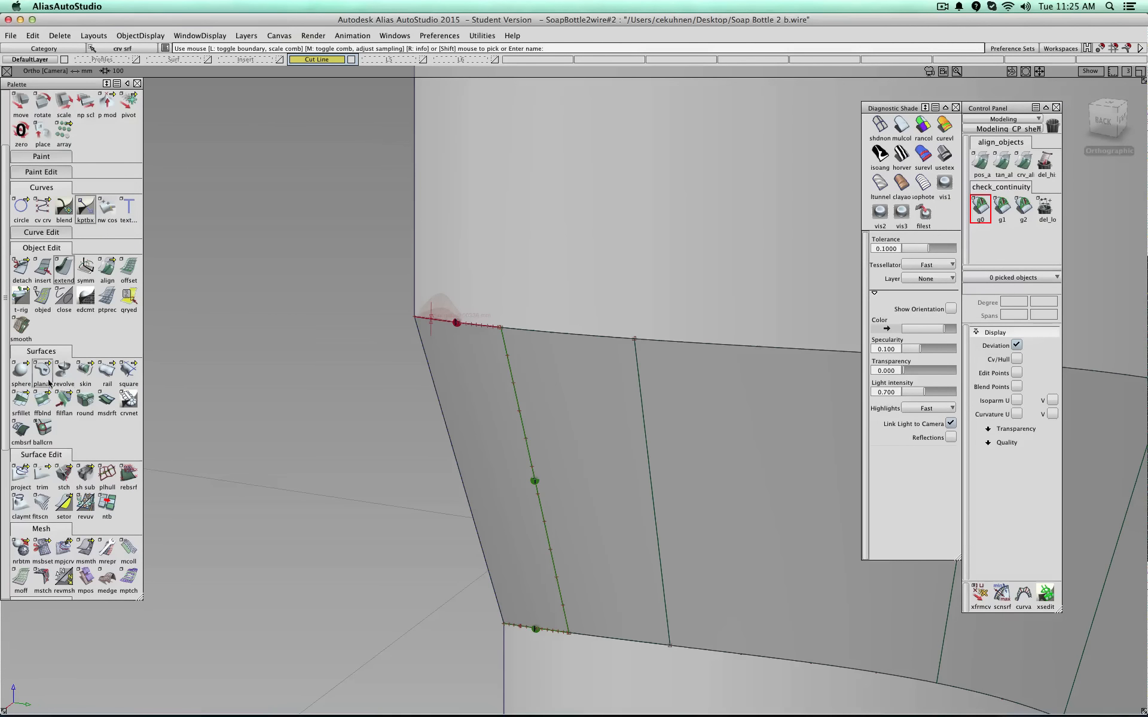
- Detach the end blend surface lengthwise down its middle and shade the newly split piece
{"action": "left_click", "coordinate": [21, 267]}
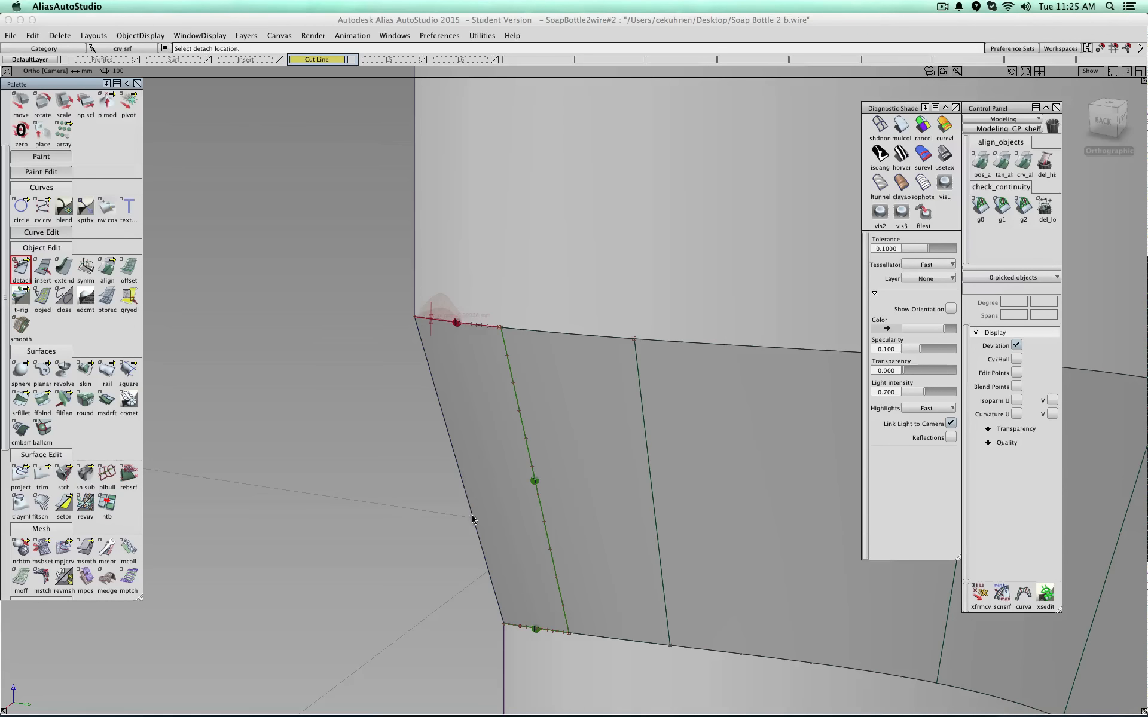
{"action": "left_click_drag", "start_coordinate": [472, 519], "coordinate": [509, 523]}
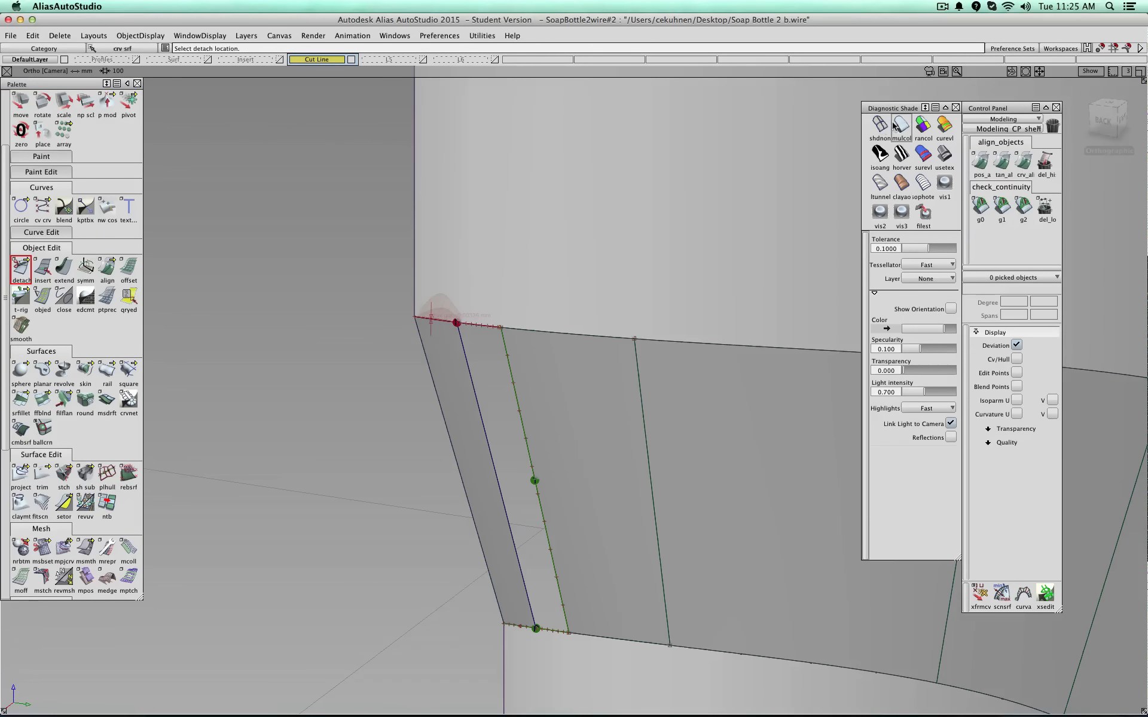
{"action": "left_click", "coordinate": [344, 329], "text": "ctrl+shift"}
{"action": "left_click_drag", "start_coordinate": [344, 330], "coordinate": [350, 374], "text": "ctrl+shift"}
{"action": "left_click", "coordinate": [465, 361]}
{"action": "left_click", "coordinate": [456, 364]}
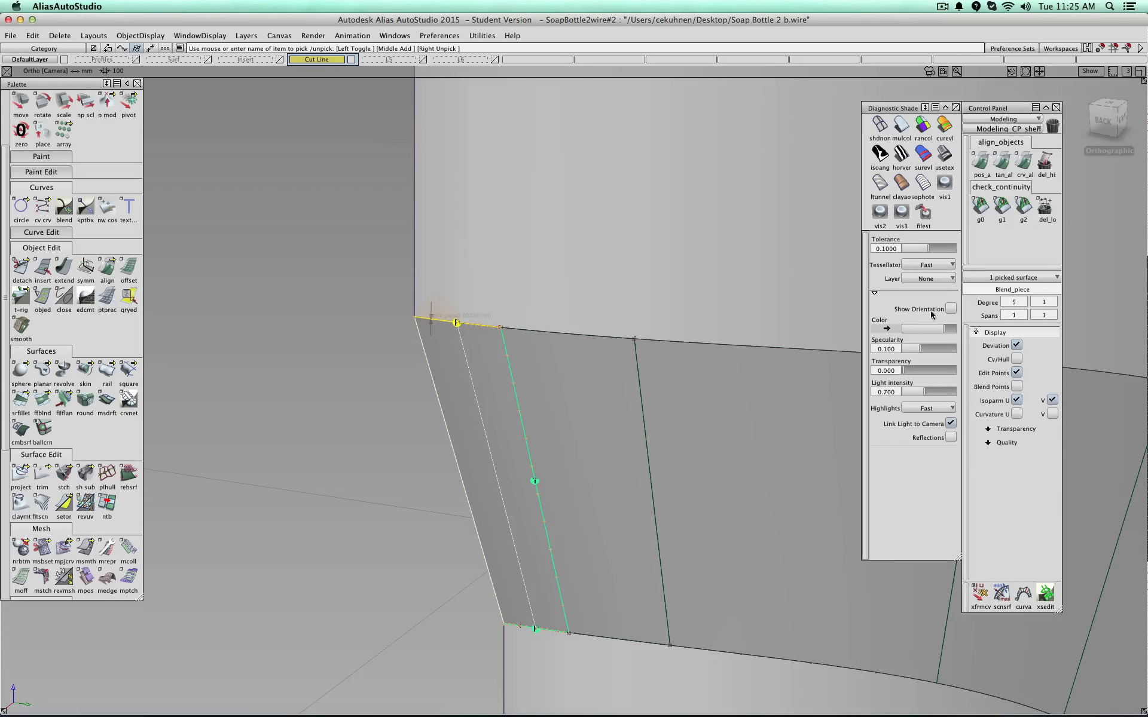
- Pick all surfaces of the blend strip and turn off their diagnostic shading
{"action": "left_click_drag", "start_coordinate": [239, 305], "coordinate": [227, 366], "text": "ctrl+shift"}
{"action": "left_click_drag", "start_coordinate": [325, 373], "coordinate": [323, 396], "text": "ctrl+shift"}
{"action": "left_click_drag", "start_coordinate": [465, 391], "coordinate": [371, 260]}
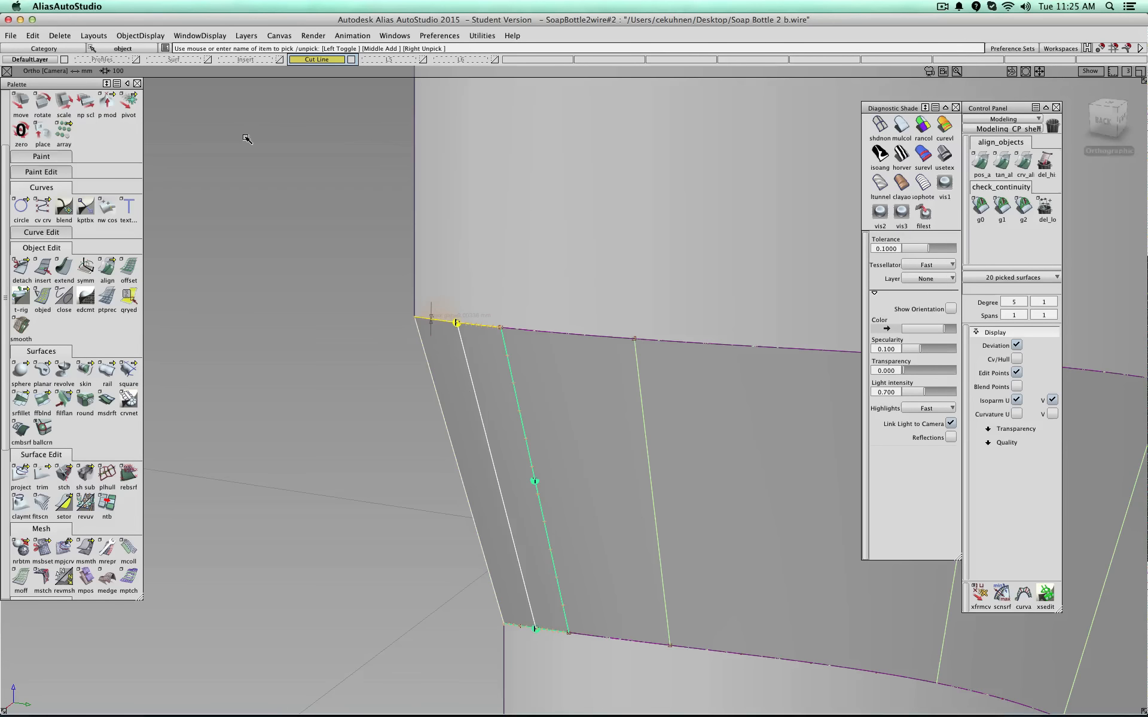
{"action": "scroll", "coordinate": [347, 276], "scroll_direction": "down", "scroll_amount": 10}
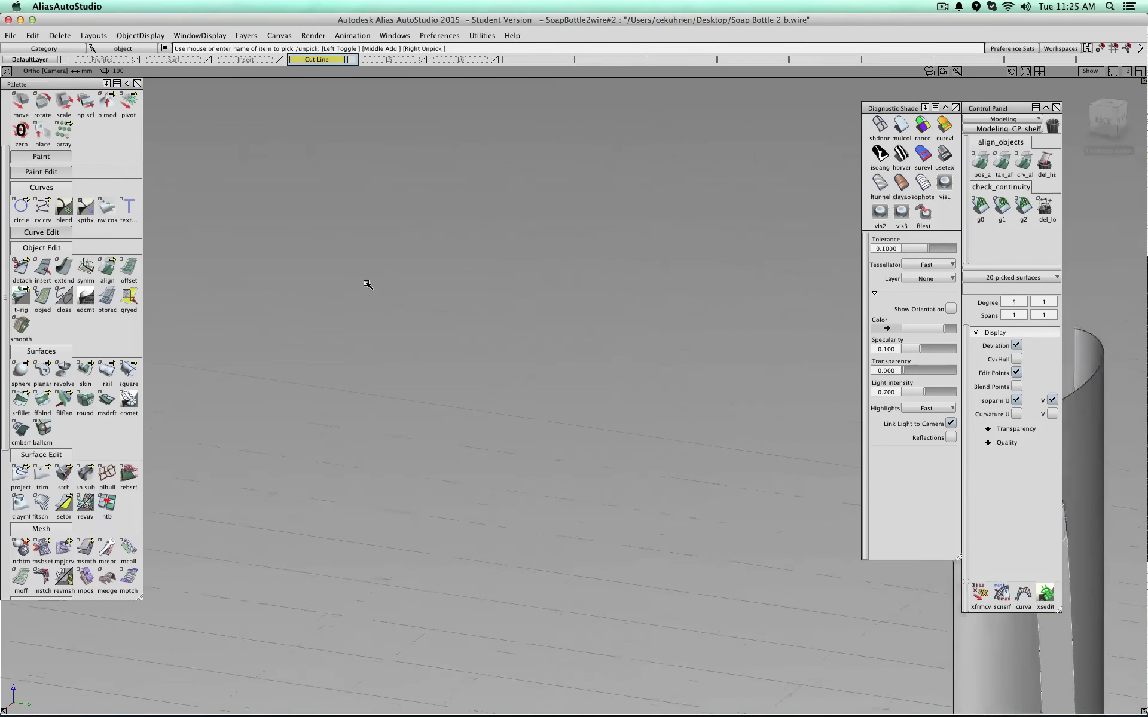
{"action": "middle_click_drag", "start_coordinate": [613, 448], "coordinate": [264, 285], "text": "alt+shift"}
{"action": "left_click", "coordinate": [32, 35]}
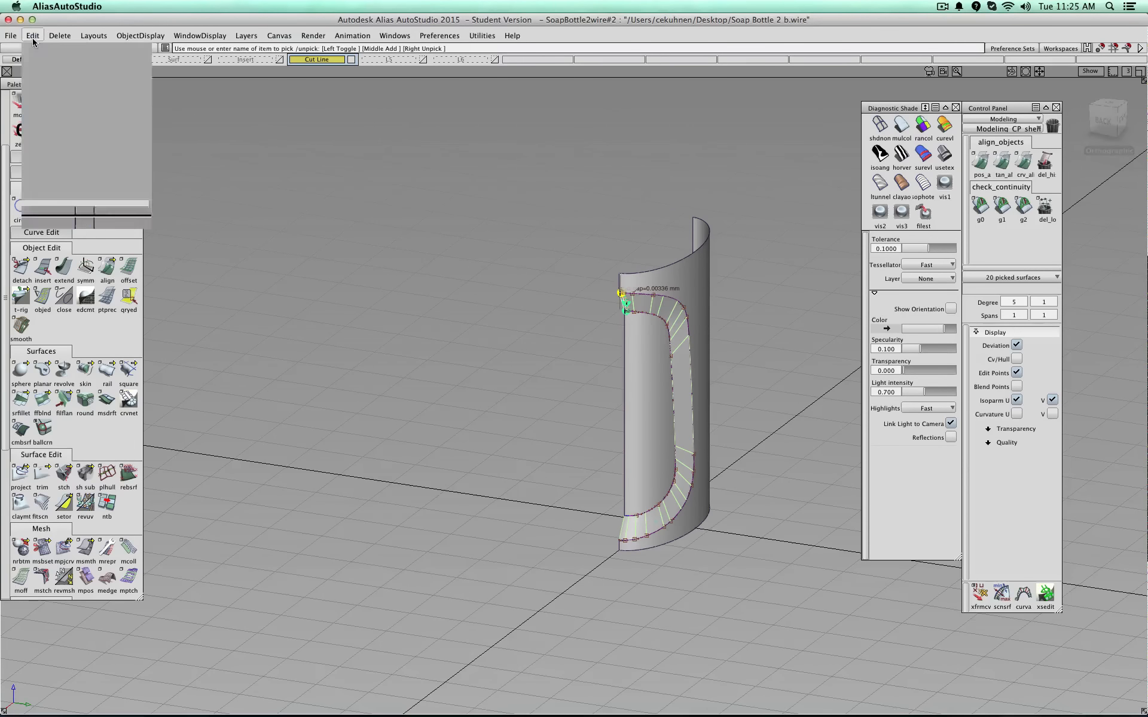
{"action": "left_click", "coordinate": [45, 194]}
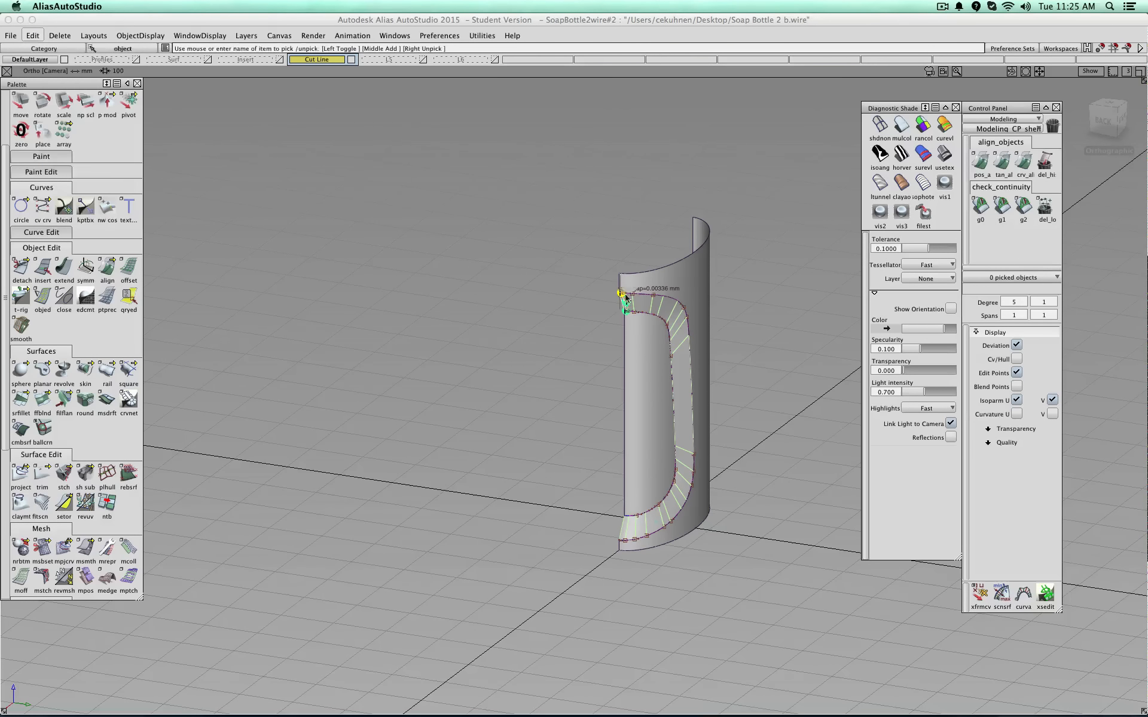
{"action": "right_click_drag", "start_coordinate": [696, 308], "coordinate": [525, 344], "text": "alt+shift"}
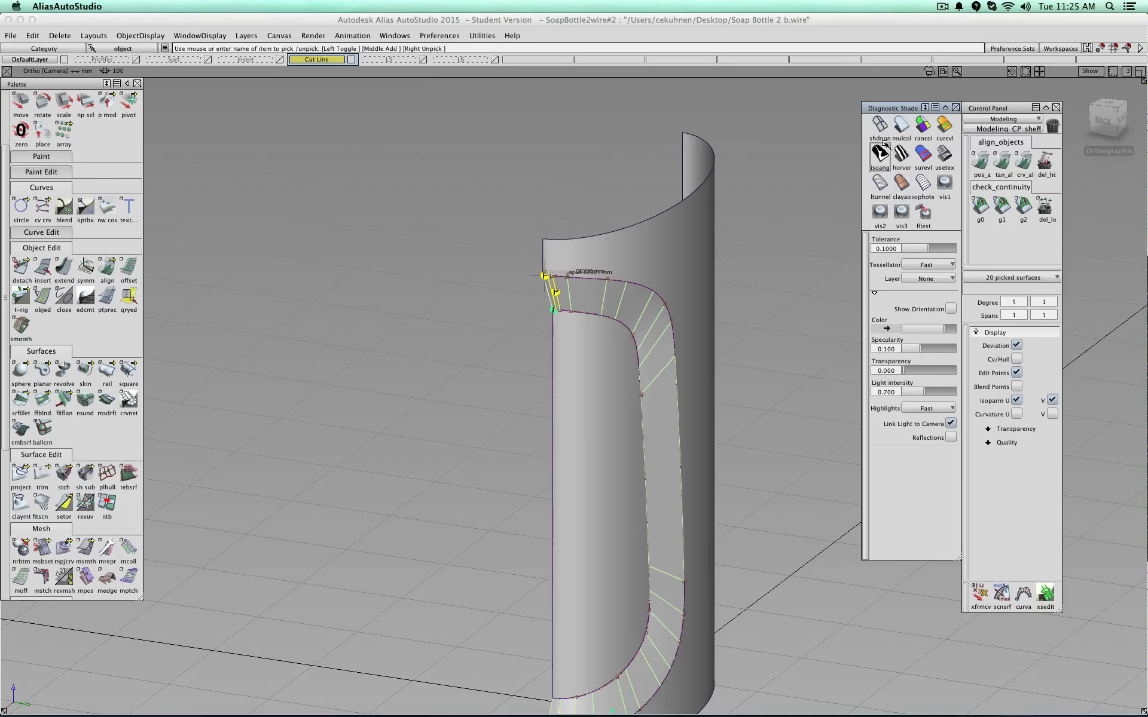
{"action": "left_click", "coordinate": [883, 127]}
{"action": "left_click_drag", "start_coordinate": [489, 365], "coordinate": [489, 335], "text": "ctrl+shift"}
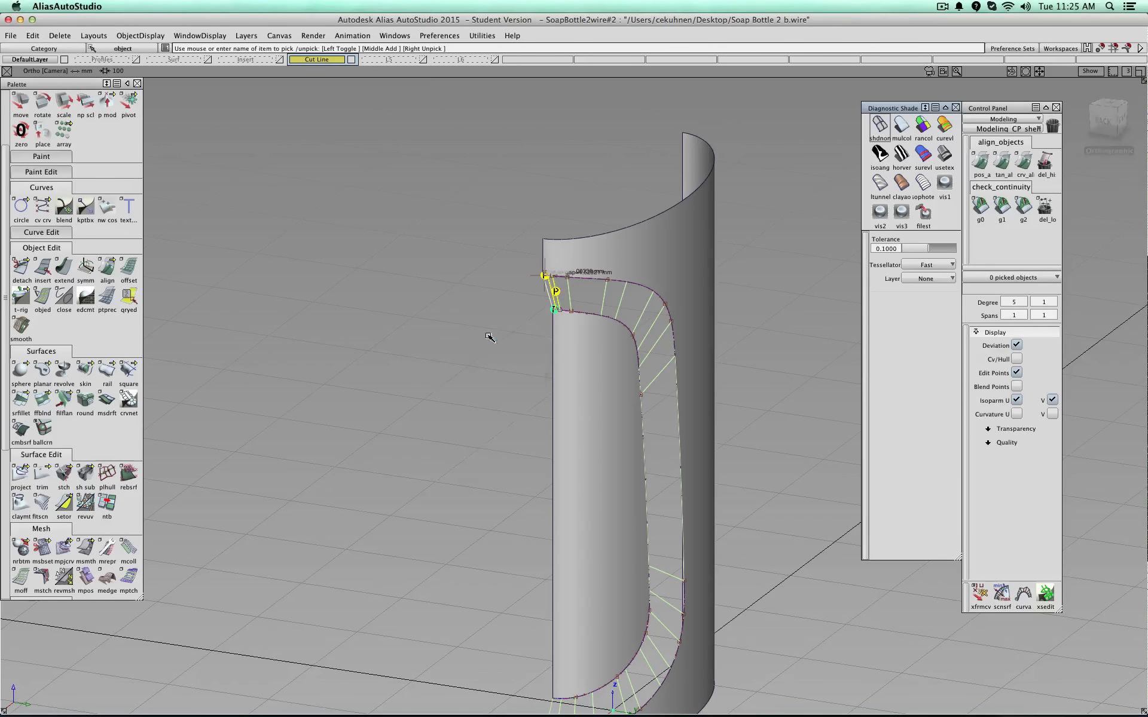
- Align the outermost blend piece's upper edge to the outer body with G0 continuity, Project alignment and Explicit Control
{"action": "right_click_drag", "start_coordinate": [489, 335], "coordinate": [552, 299], "text": "alt+shift"}
{"action": "right_click_drag", "start_coordinate": [723, 321], "coordinate": [718, 313], "text": "alt+shift"}
{"action": "middle_click_drag", "start_coordinate": [718, 313], "coordinate": [877, 414], "text": "alt+shift"}
{"action": "right_click_drag", "start_coordinate": [873, 416], "coordinate": [387, 367], "text": "alt+shift"}
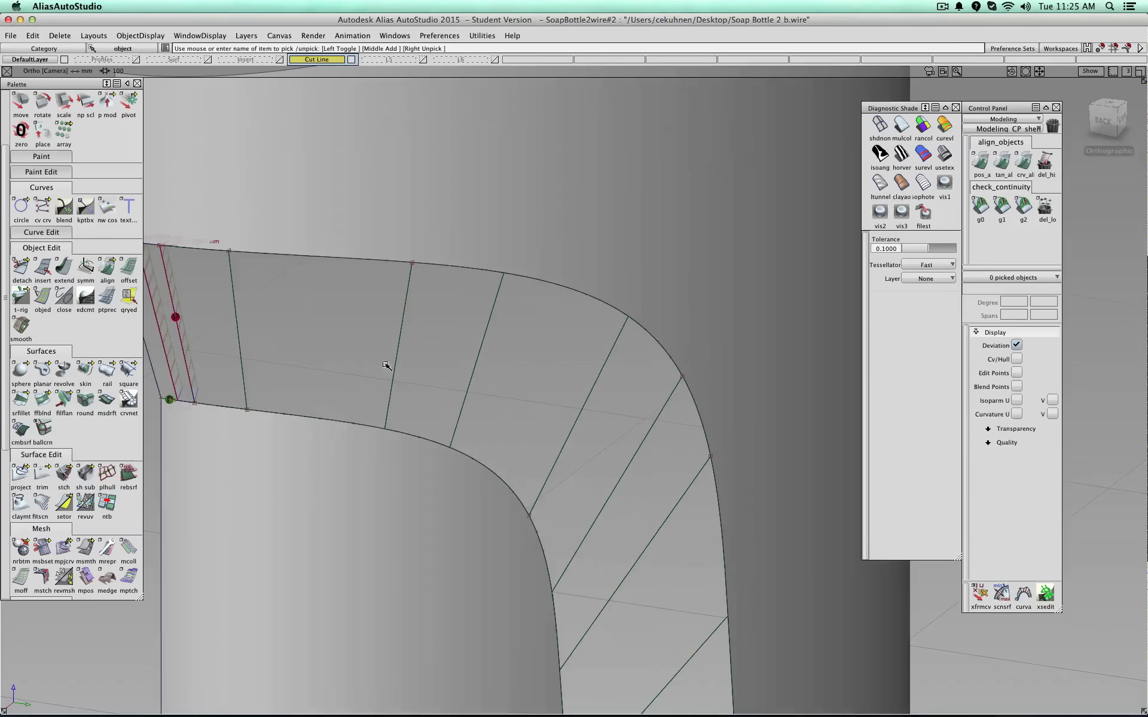
{"action": "middle_click_drag", "start_coordinate": [317, 342], "coordinate": [635, 442], "text": "alt+shift"}
{"action": "right_click_drag", "start_coordinate": [635, 442], "coordinate": [540, 418], "text": "alt+shift"}
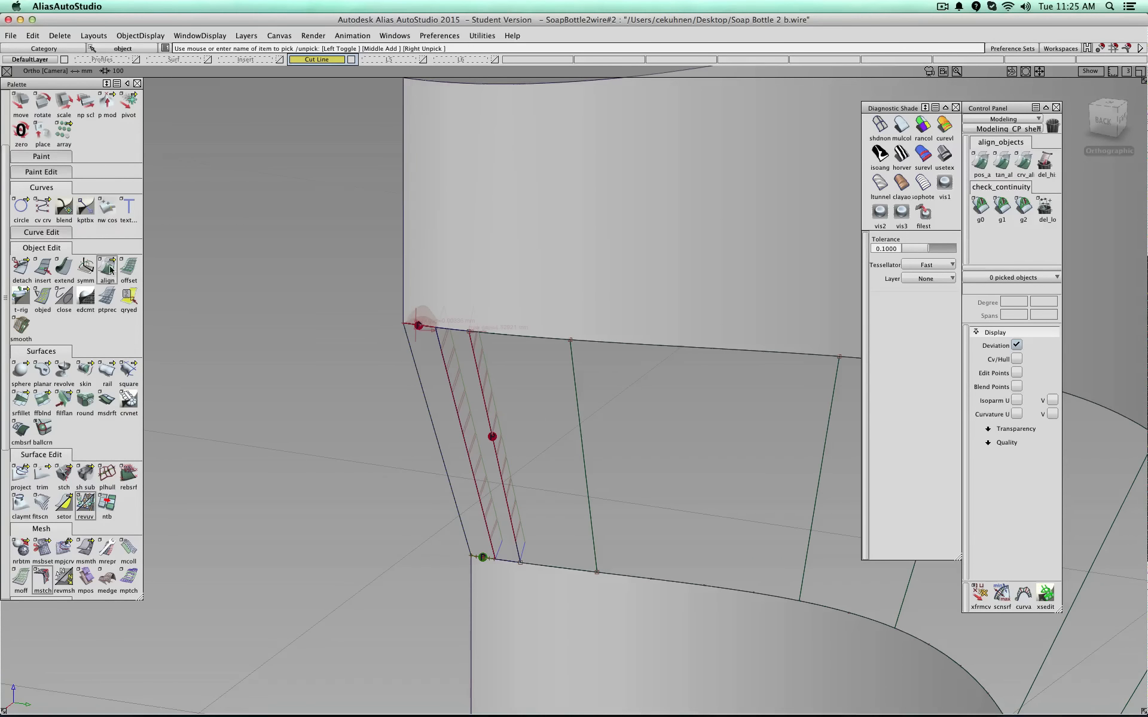
{"action": "double_click", "coordinate": [107, 266]}
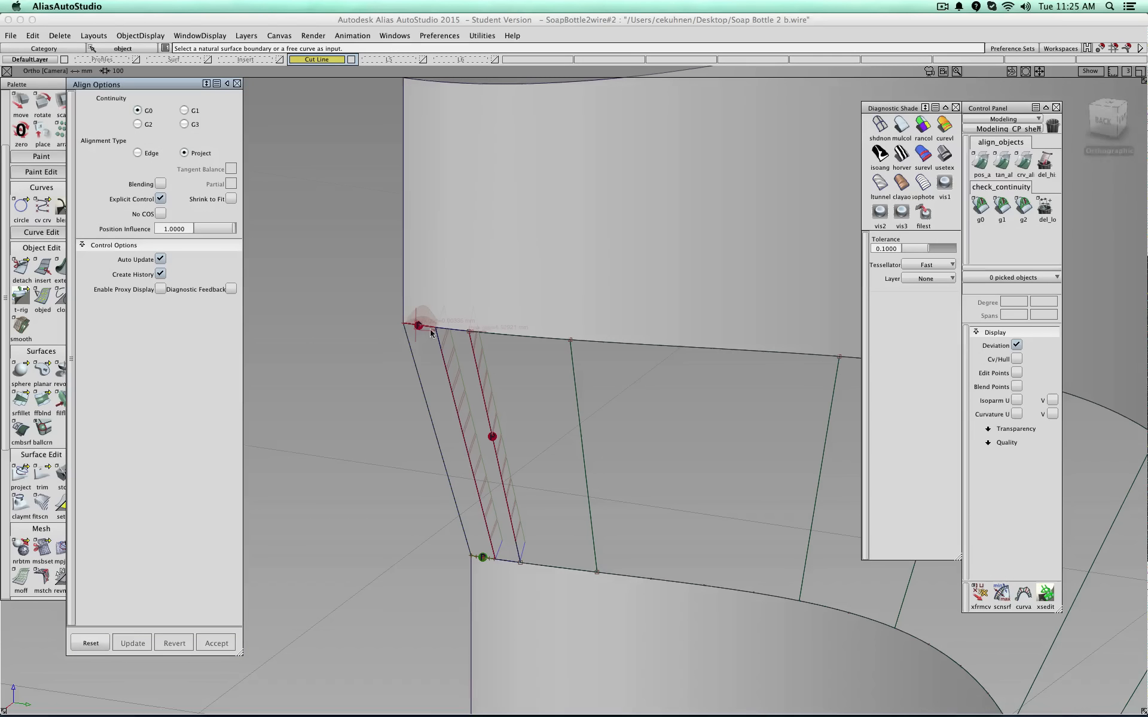
{"action": "right_click_drag", "start_coordinate": [418, 331], "coordinate": [406, 332], "text": "alt+shift"}
{"action": "middle_click_drag", "start_coordinate": [388, 333], "coordinate": [519, 362], "text": "alt+shift"}
{"action": "right_click_drag", "start_coordinate": [538, 352], "coordinate": [519, 346], "text": "alt+shift"}
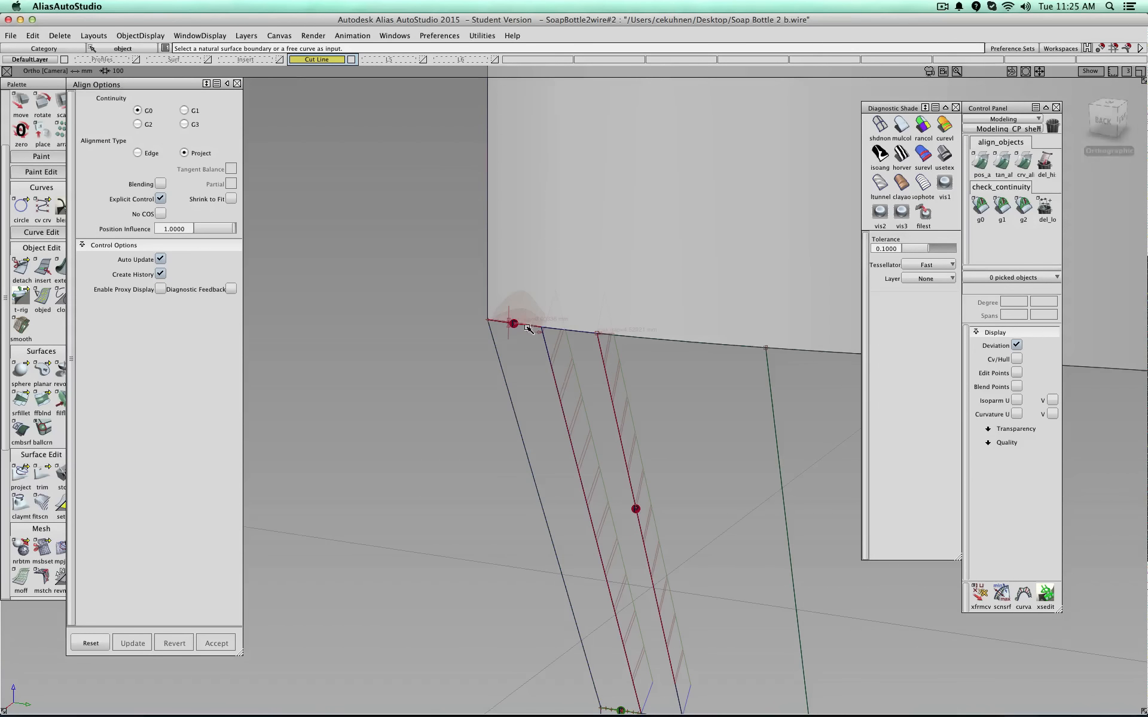
{"action": "left_click", "coordinate": [527, 328]}
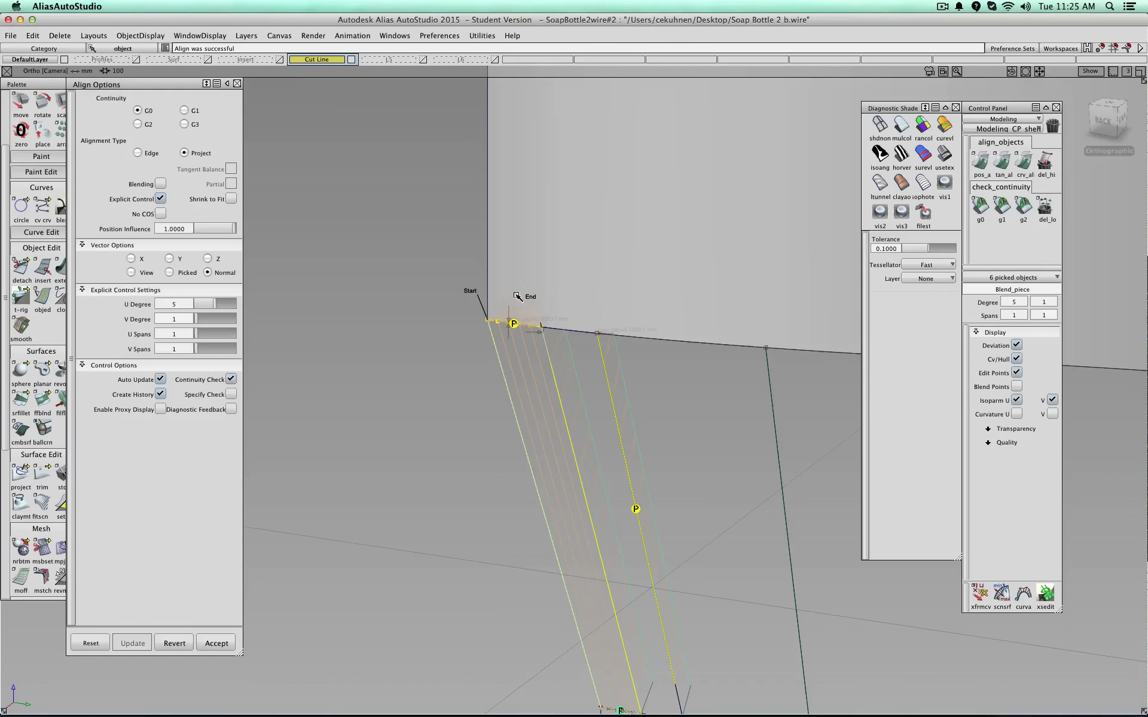
- Align the outermost blend piece's lower edge to the inner recessed surface using the same G0 Project settings
{"action": "right_click_drag", "start_coordinate": [532, 388], "coordinate": [559, 441], "text": "alt+shift"}
{"action": "middle_click_drag", "start_coordinate": [559, 440], "coordinate": [500, 276], "text": "alt+shift"}
{"action": "right_click_drag", "start_coordinate": [554, 435], "coordinate": [530, 383], "text": "alt+shift"}
{"action": "left_click", "coordinate": [525, 442]}
- Align the upper edge of the second split blend piece to the outer body with G0 continuity
{"action": "middle_click_drag", "start_coordinate": [530, 383], "coordinate": [557, 531], "text": "alt+shift"}
{"action": "right_click_drag", "start_coordinate": [557, 531], "coordinate": [578, 403], "text": "alt+shift"}
{"action": "left_click", "coordinate": [513, 253]}
{"action": "left_click", "coordinate": [512, 229]}
- Align the second split piece's lower edge to the inner recessed surface with G0 continuity and accept the alignment
{"action": "middle_click_drag", "start_coordinate": [577, 403], "coordinate": [520, 313], "text": "alt+shift"}
{"action": "right_click_drag", "start_coordinate": [520, 313], "coordinate": [513, 375], "text": "alt+shift"}
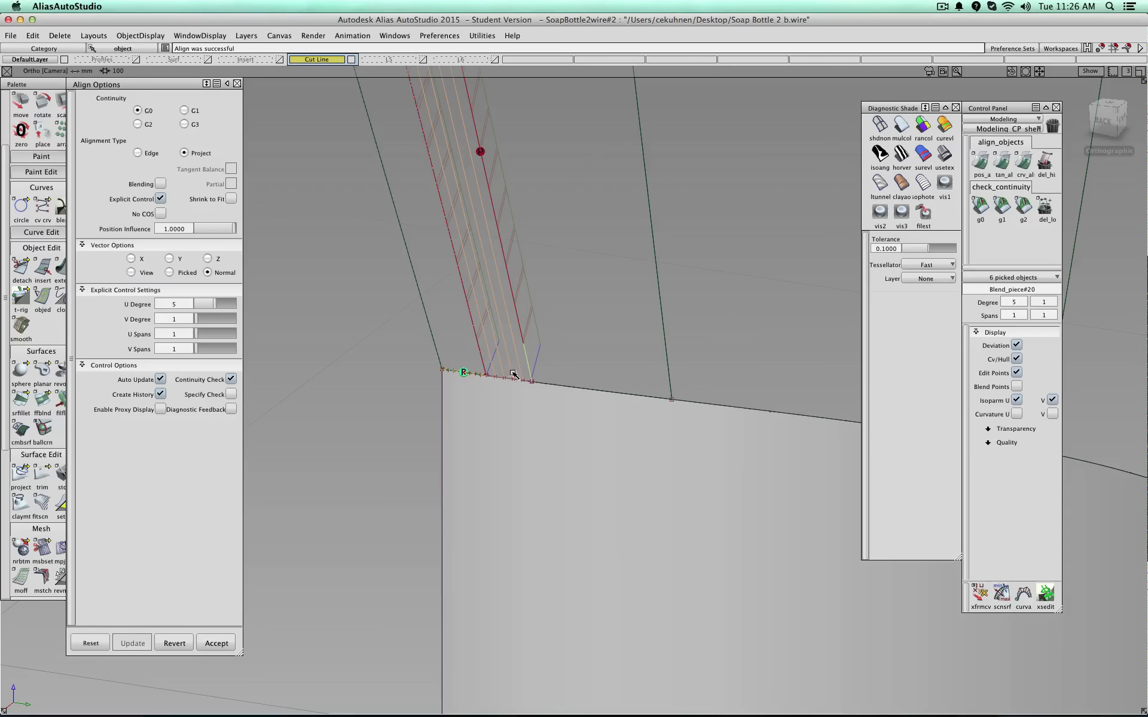
{"action": "left_click", "coordinate": [510, 379]}
{"action": "left_click", "coordinate": [506, 378]}
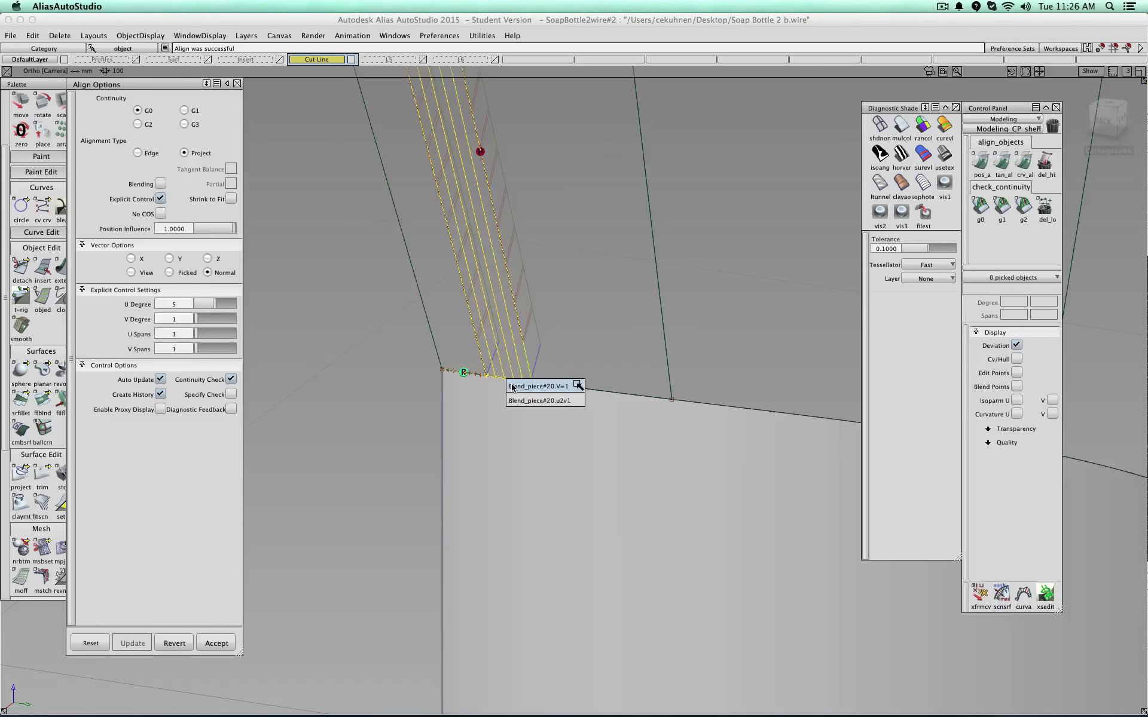
{"action": "left_click", "coordinate": [512, 386]}
{"action": "left_click", "coordinate": [510, 391]}
{"action": "right_click_drag", "start_coordinate": [508, 402], "coordinate": [441, 318], "text": "alt+shift"}
{"action": "middle_click_drag", "start_coordinate": [440, 318], "coordinate": [462, 437], "text": "alt+shift"}
{"action": "right_click_drag", "start_coordinate": [456, 356], "coordinate": [479, 377], "text": "alt+shift"}
{"action": "left_click", "coordinate": [220, 643]}
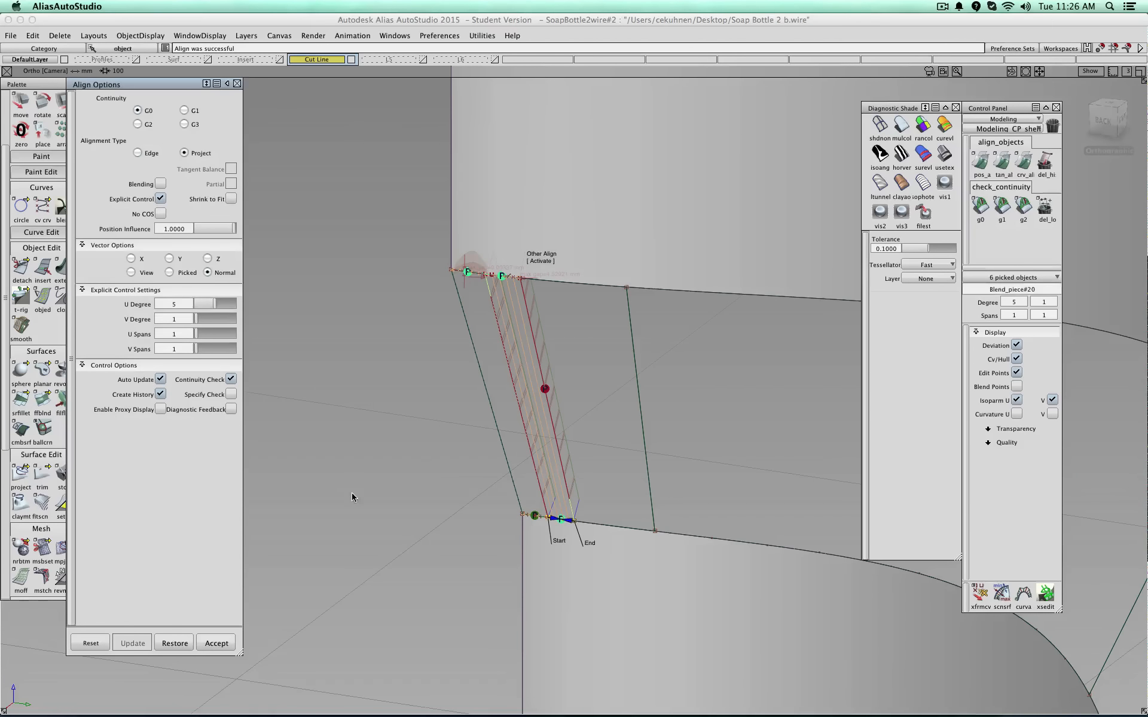
- Clear the continuity locators and recheck G0 continuity along the upper and lower edges of both split pieces
{"action": "left_click_drag", "start_coordinate": [352, 495], "coordinate": [353, 470], "text": "ctrl+shift"}
{"action": "left_click", "coordinate": [1045, 209]}
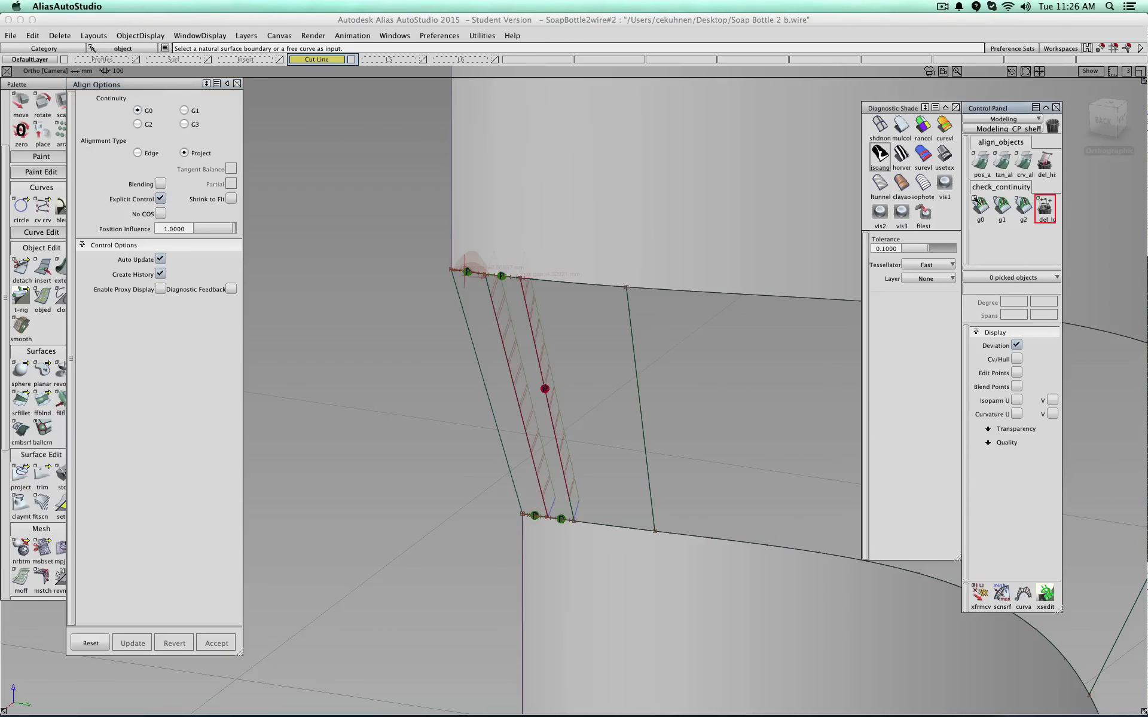
{"action": "left_click", "coordinate": [980, 210]}
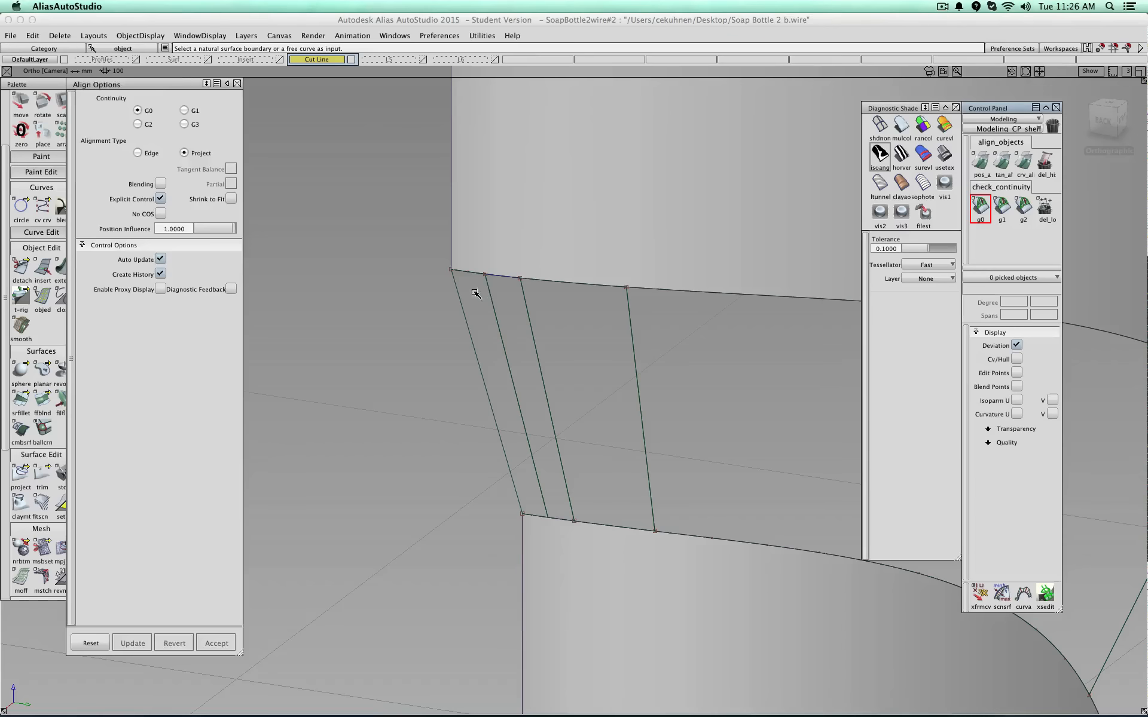
{"action": "left_click", "coordinate": [501, 287]}
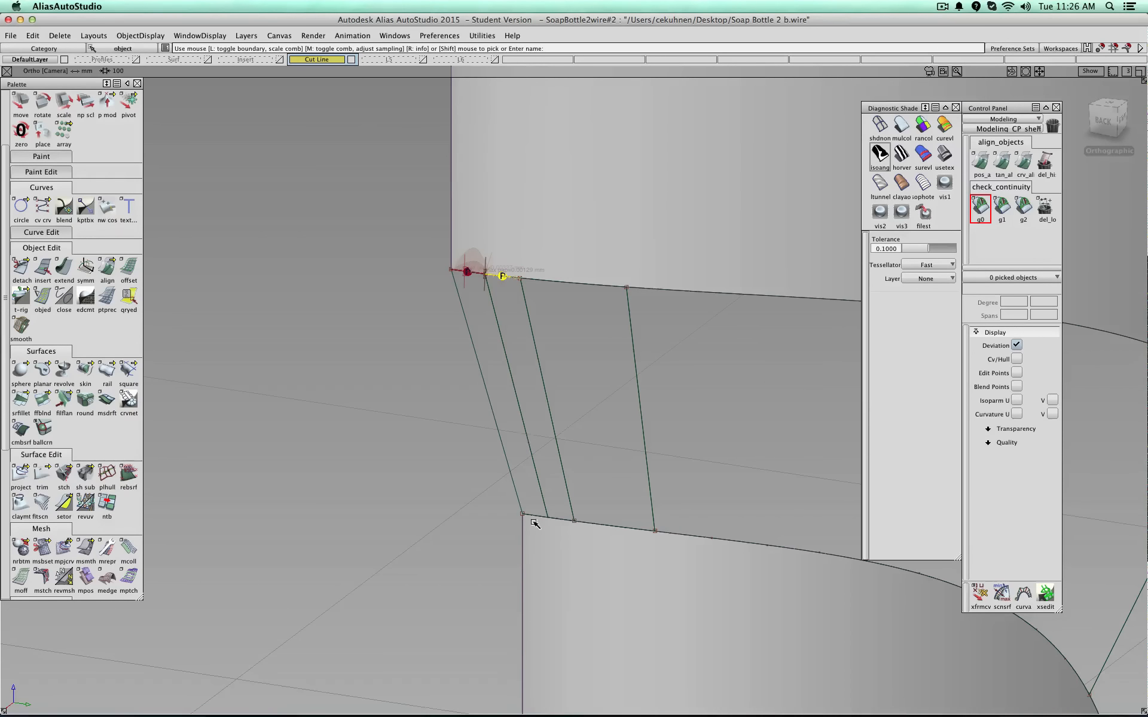
{"action": "left_click", "coordinate": [535, 521]}
{"action": "left_click_drag", "start_coordinate": [415, 474], "coordinate": [416, 458], "text": "ctrl+shift"}
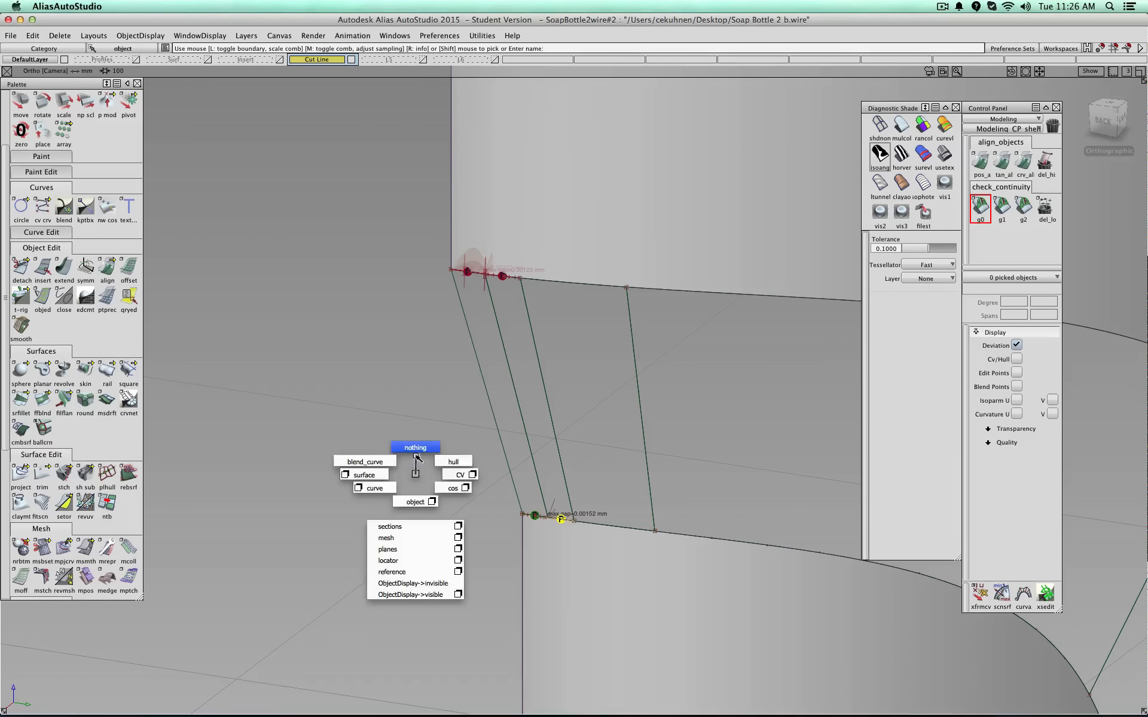
- Make layer L6 visible so the construction curves beside the bottle can be viewed
{"action": "right_click_drag", "start_coordinate": [417, 458], "coordinate": [586, 490], "text": "alt+shift"}
{"action": "middle_click_drag", "start_coordinate": [587, 489], "coordinate": [389, 346], "text": "alt+shift"}
{"action": "middle_click_drag", "start_coordinate": [623, 492], "coordinate": [520, 351], "text": "alt+shift"}
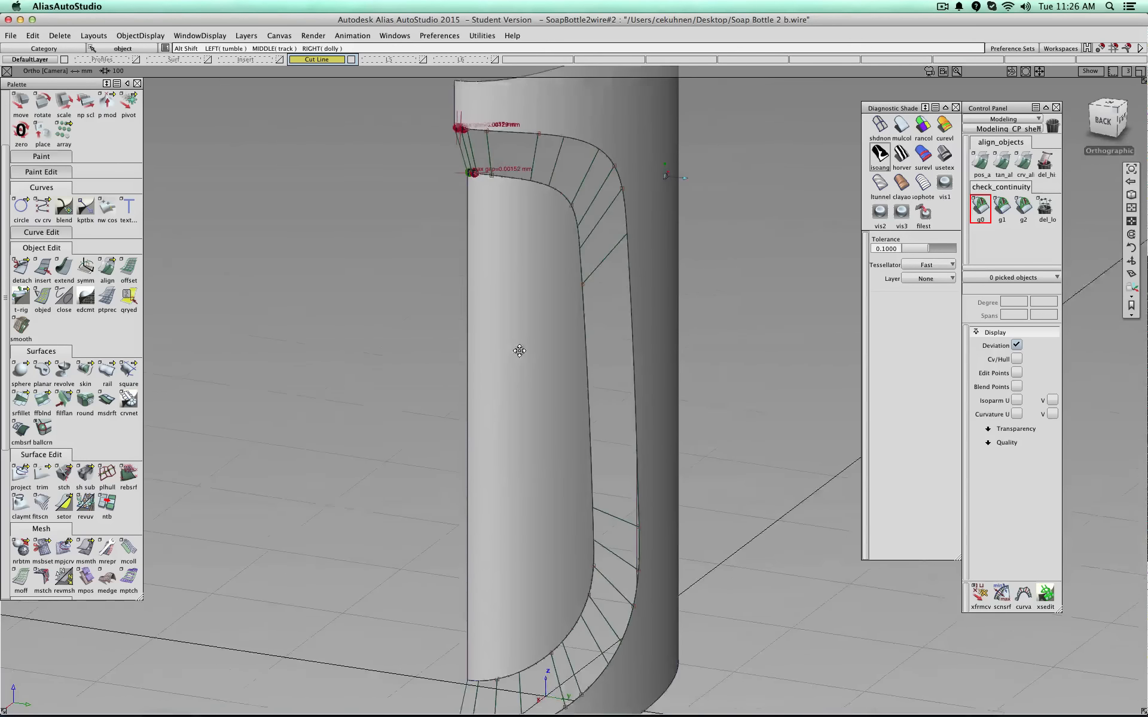
{"action": "right_click_drag", "start_coordinate": [520, 351], "coordinate": [457, 335], "text": "alt+shift"}
{"action": "left_click_drag", "start_coordinate": [604, 179], "coordinate": [560, 169], "text": "alt+shift"}
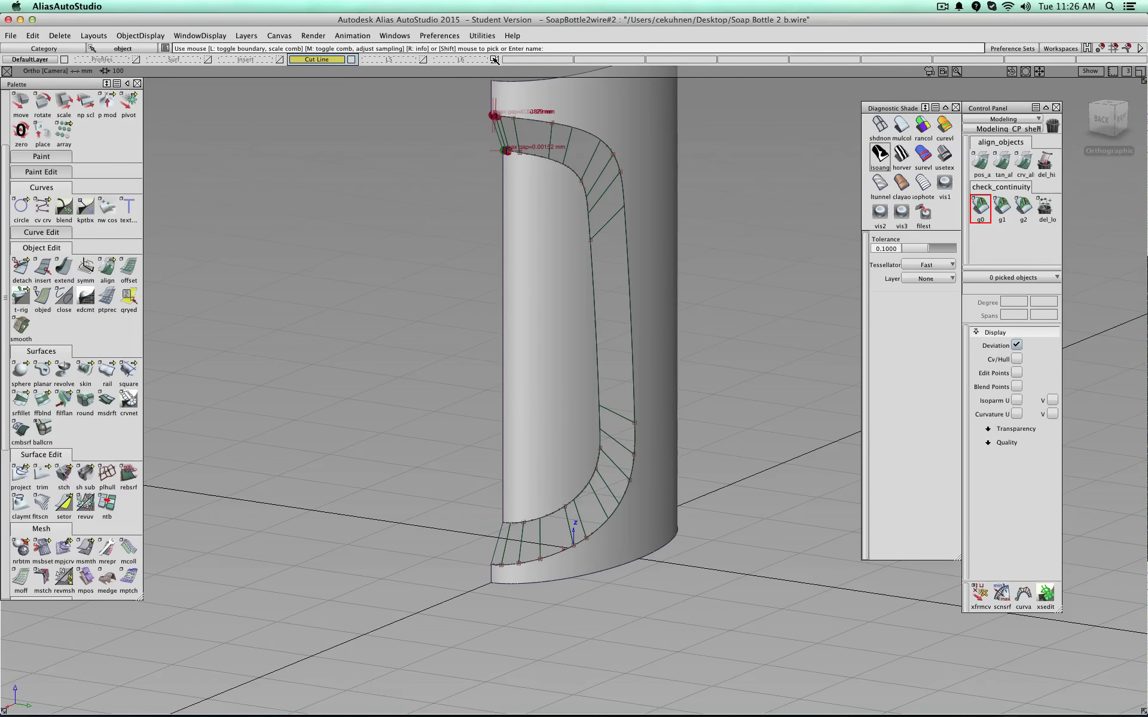
{"action": "left_click", "coordinate": [495, 59]}
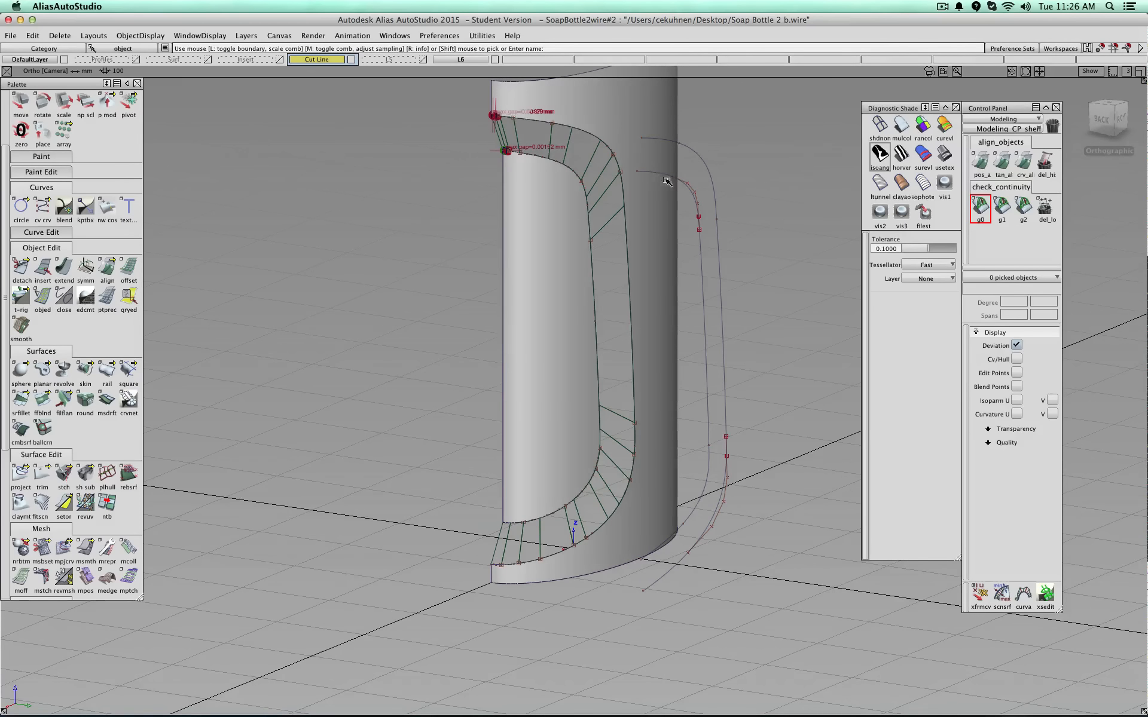
{"action": "left_click_drag", "start_coordinate": [667, 181], "coordinate": [576, 249], "text": "alt+shift"}
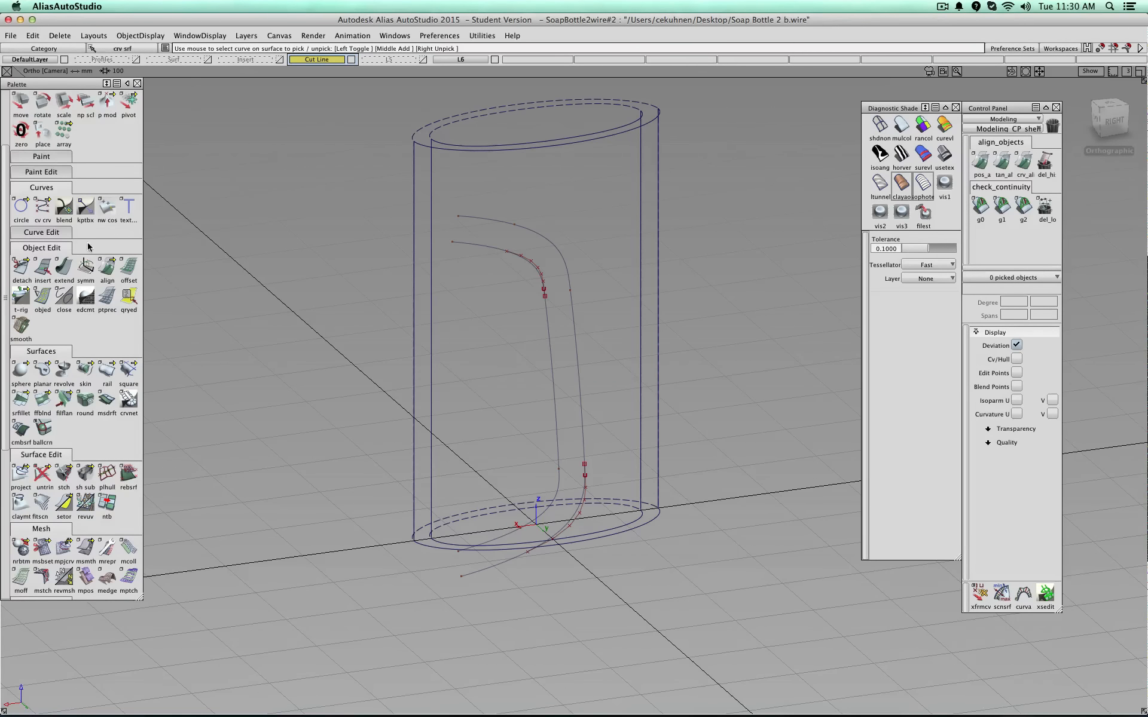
- Turn off the CV/Hull display on the construction curves beside the bottle and clear the selection
{"action": "scroll", "coordinate": [36, 119], "scroll_direction": "up", "scroll_amount": 5}
{"action": "left_click", "coordinate": [47, 121]}
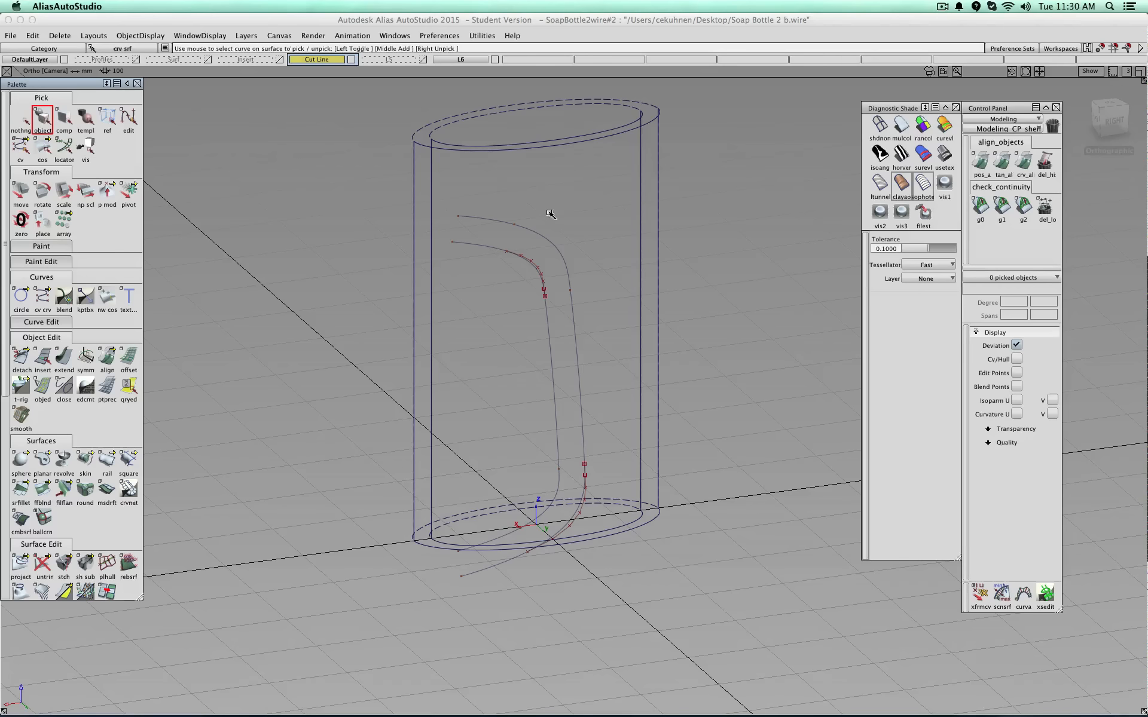
{"action": "left_click", "coordinate": [486, 220]}
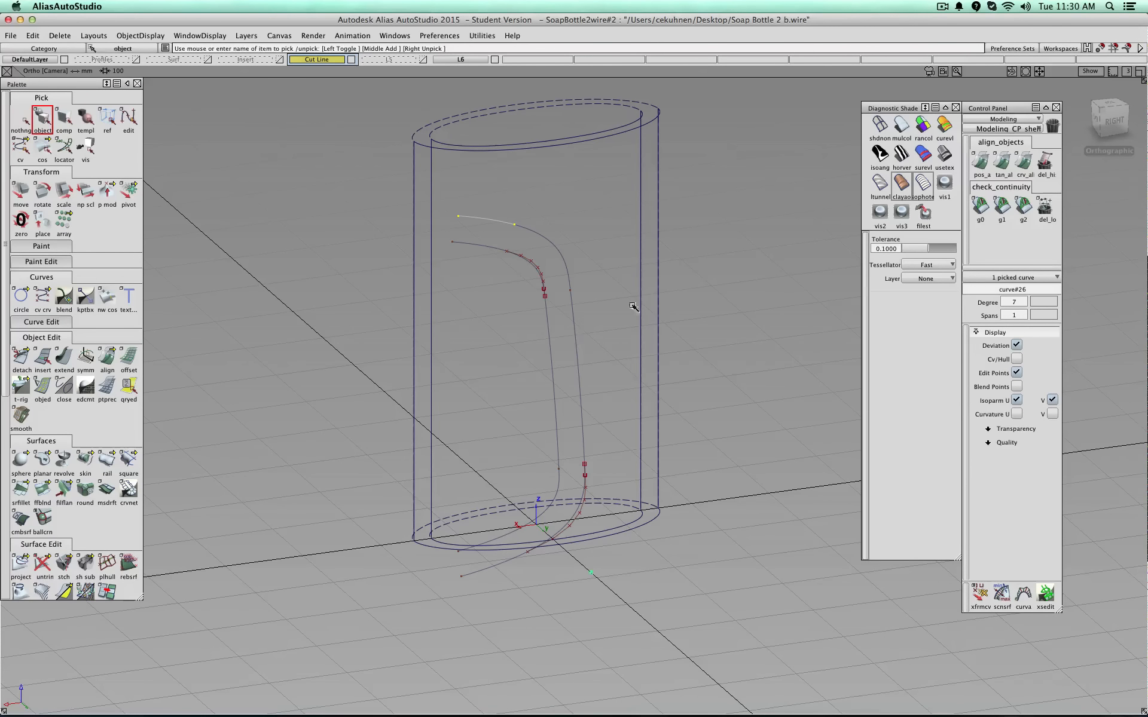
{"action": "left_click", "coordinate": [1018, 359]}
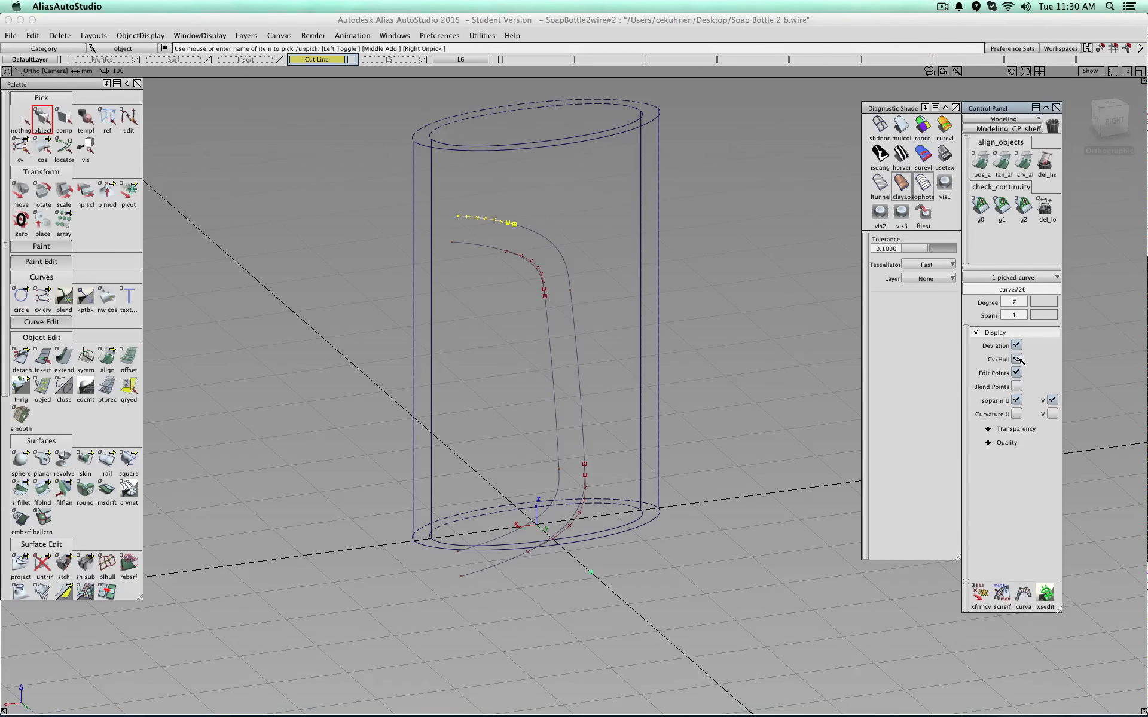
{"action": "left_click", "coordinate": [534, 265]}
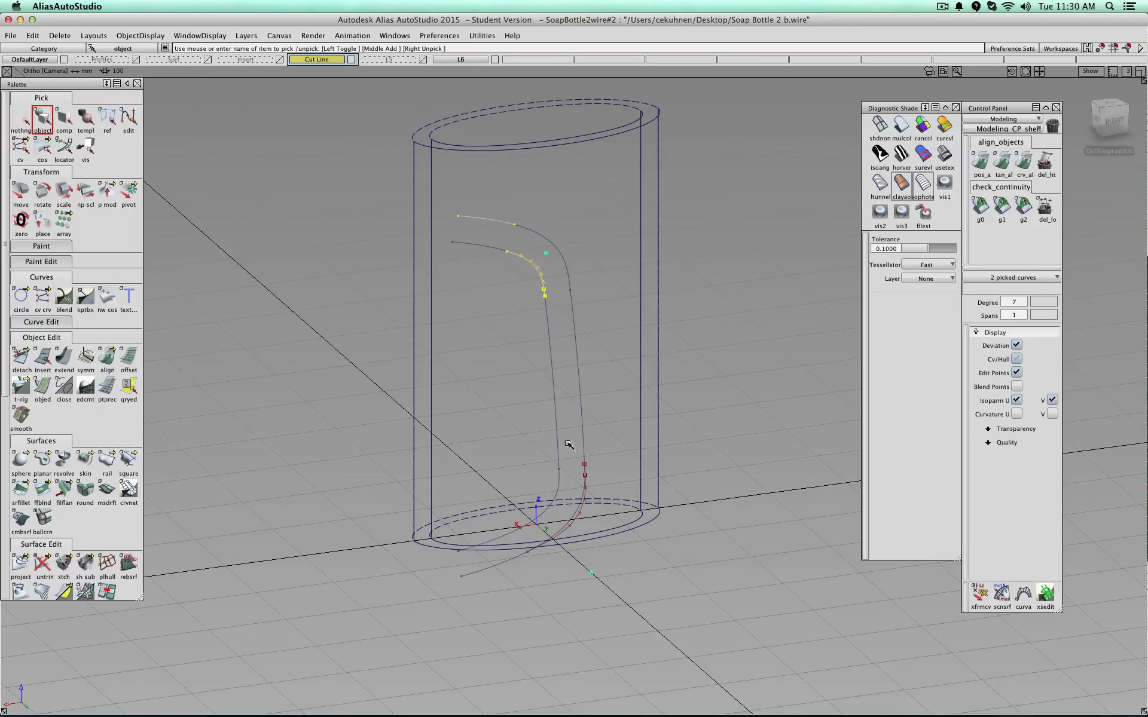
{"action": "left_click", "coordinate": [574, 519]}
{"action": "left_click", "coordinate": [1017, 358]}
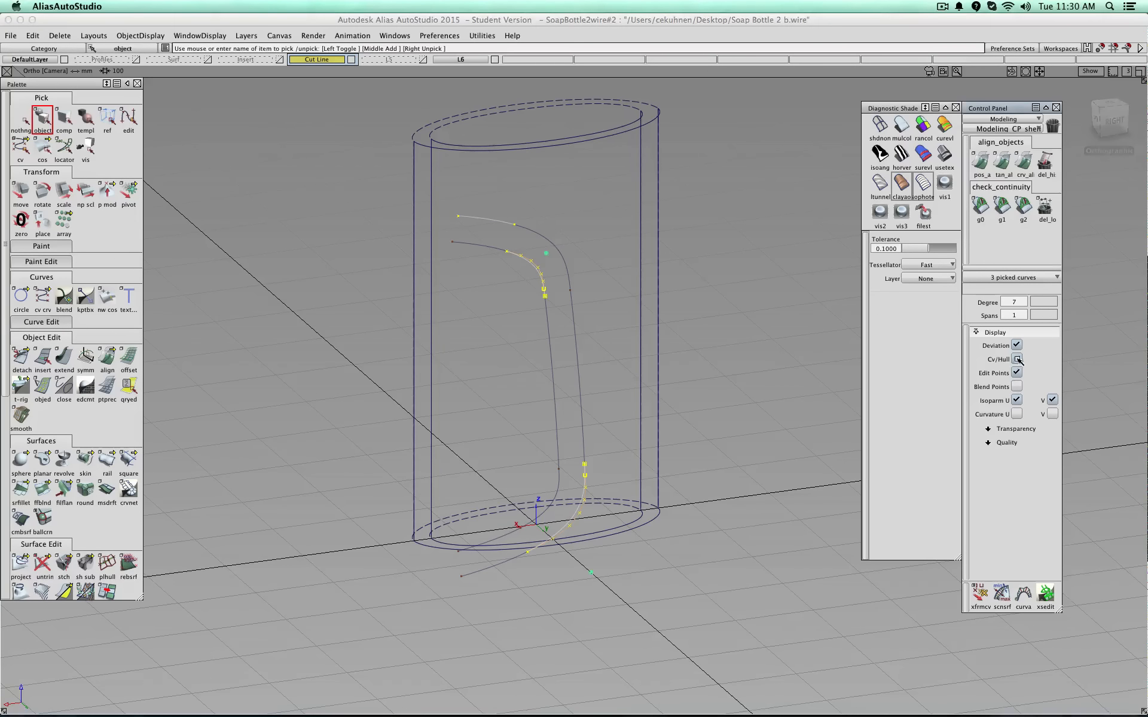
{"action": "left_click", "coordinate": [21, 119]}
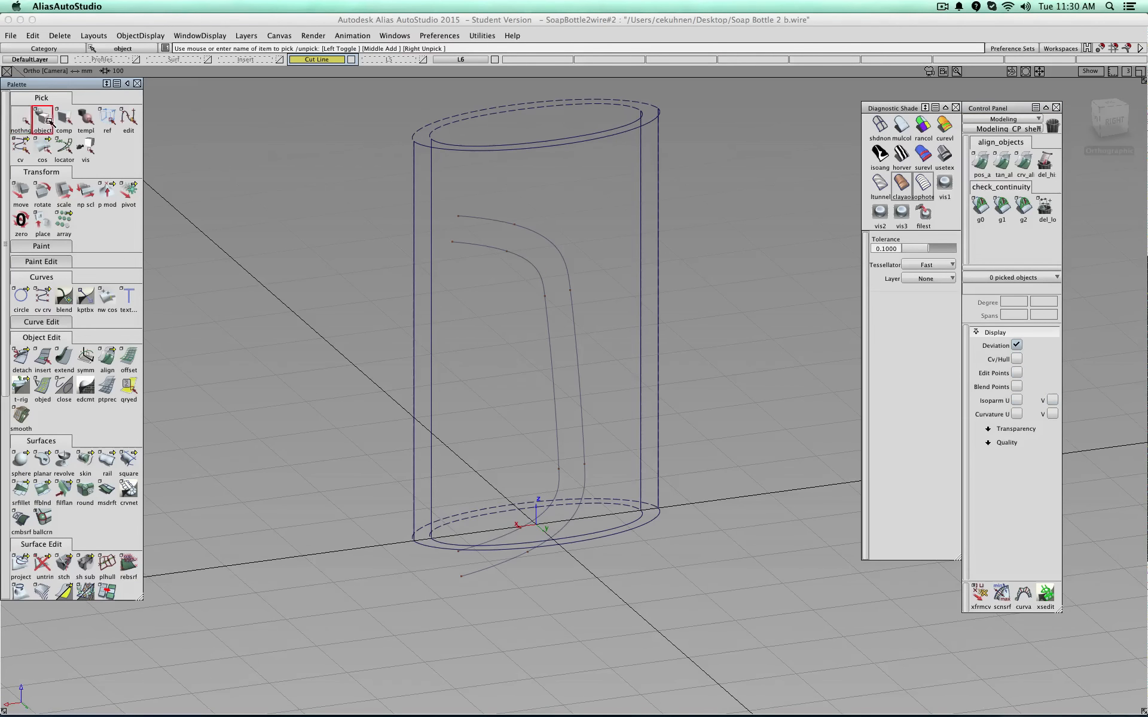
- Project the outer recess profile curves onto the outer body along Y as degree 7 fitted curves
{"action": "left_click", "coordinate": [20, 567]}
{"action": "left_click", "coordinate": [415, 189]}
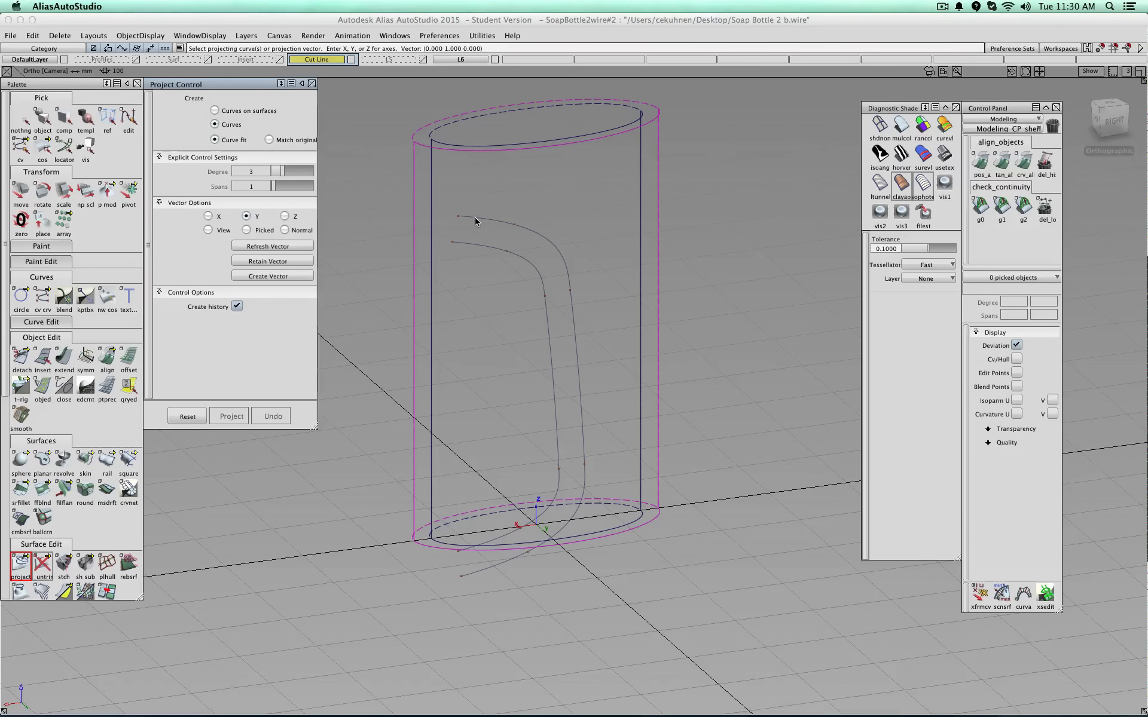
{"action": "left_click", "coordinate": [570, 267]}
{"action": "left_click", "coordinate": [583, 353]}
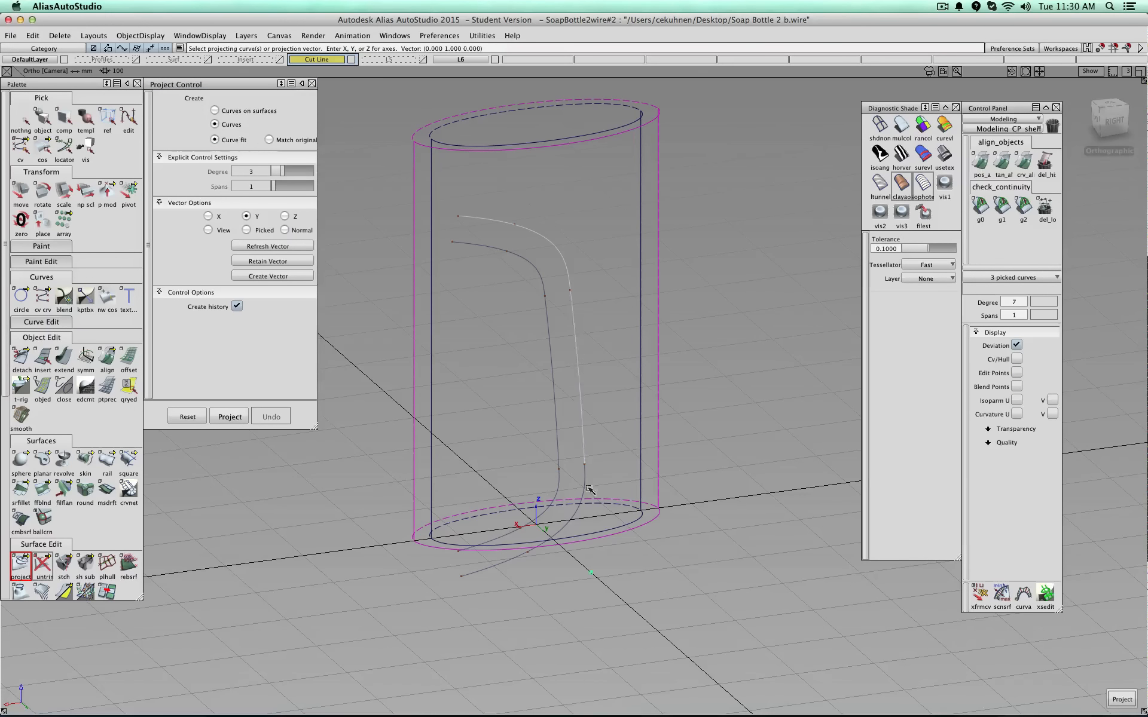
{"action": "left_click", "coordinate": [502, 566]}
{"action": "left_click", "coordinate": [502, 567]}
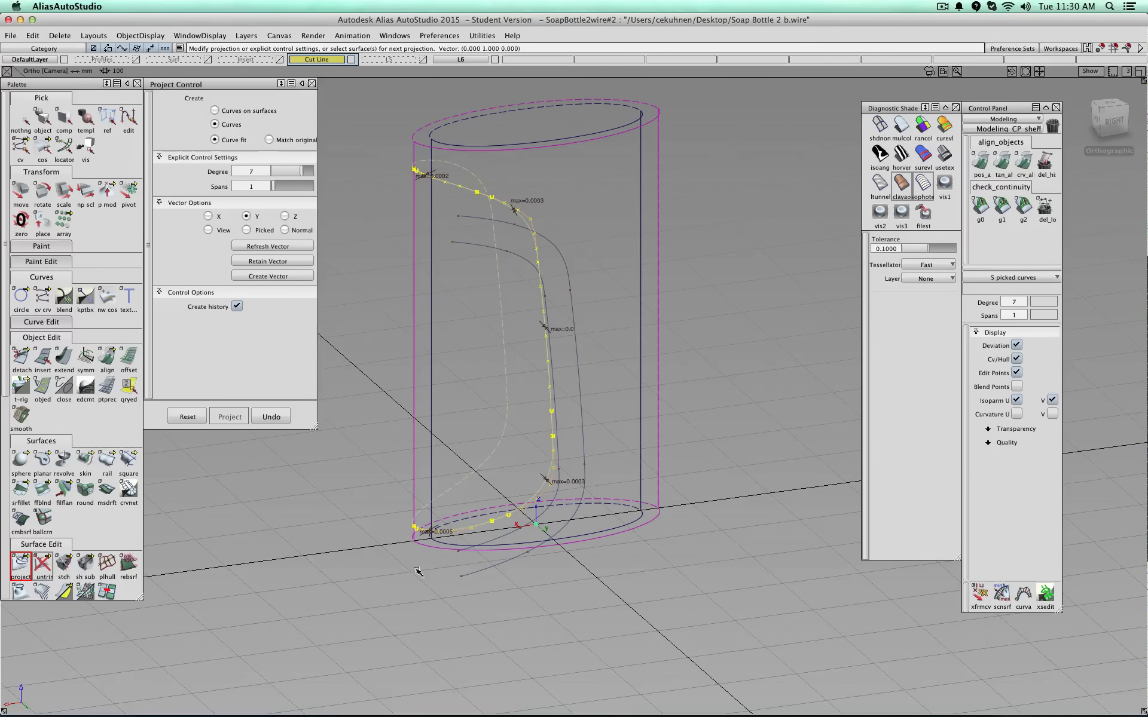
- Project the inner recess profile curves onto the inner body along the Y vector
{"action": "mouse_move", "coordinate": [417, 571]}
{"action": "left_mouse_down", "text": "alt+shift"}
{"action": "mouse_move", "coordinate": [461, 600]}
{"action": "mouse_move", "coordinate": [403, 597]}
{"action": "mouse_move", "coordinate": [403, 570]}
{"action": "left_mouse_up", "text": "alt+shift"}
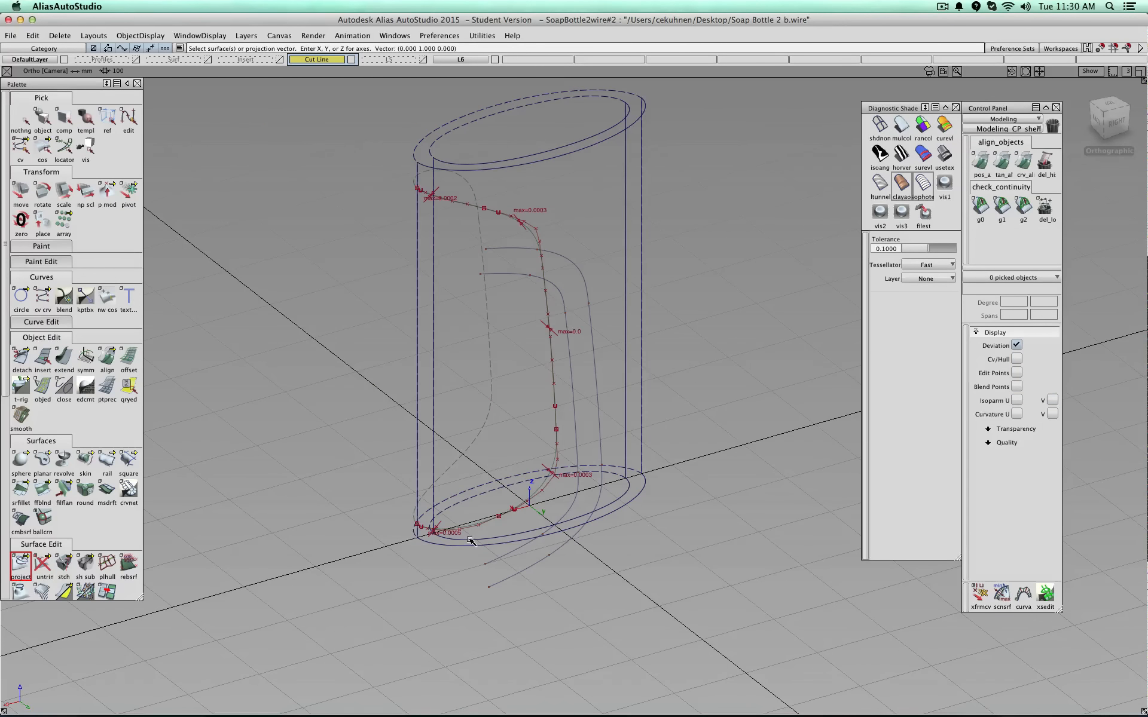
{"action": "left_click", "coordinate": [470, 541]}
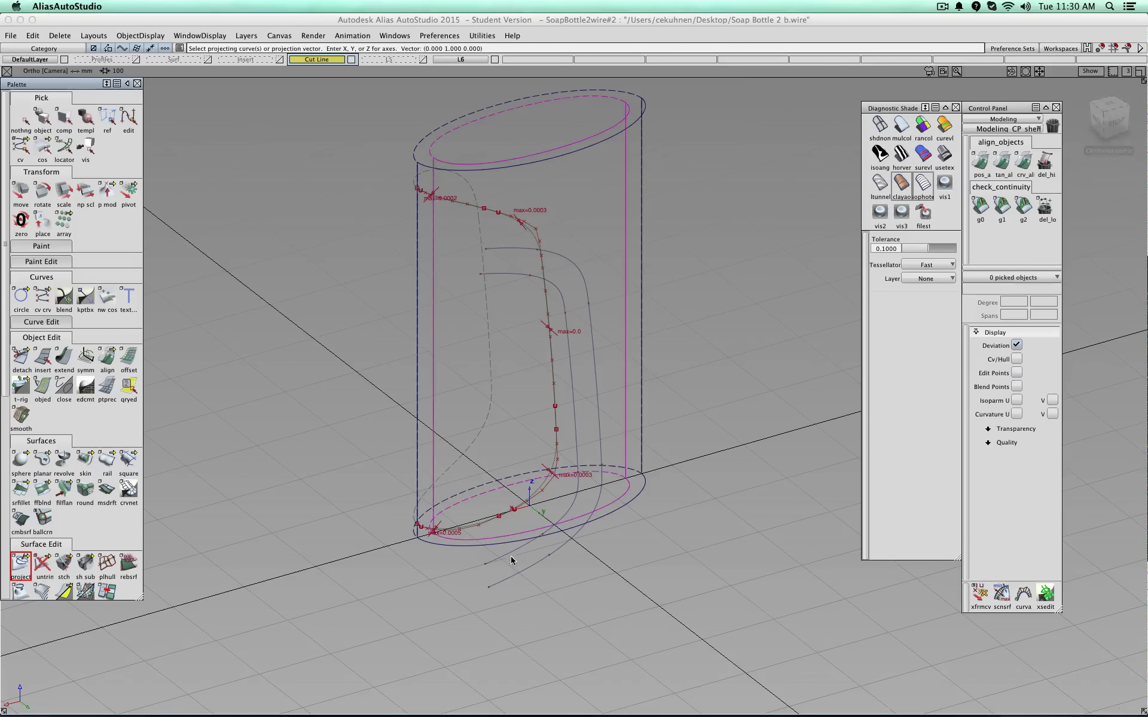
{"action": "left_click", "coordinate": [571, 509]}
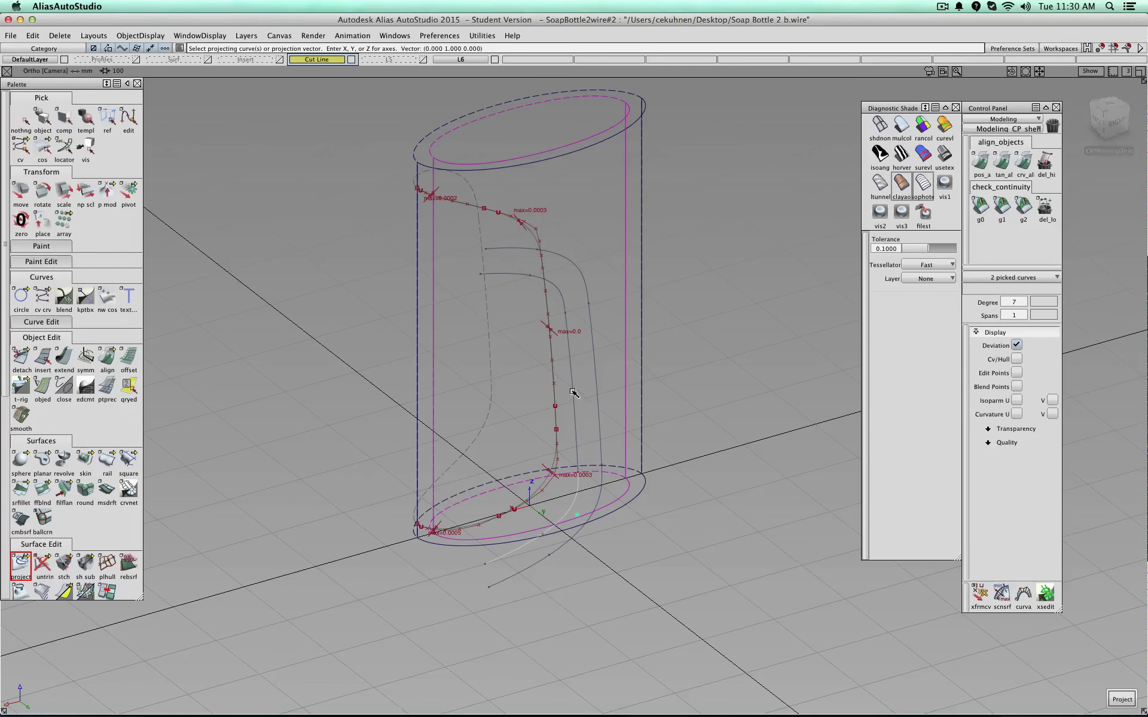
{"action": "left_click", "coordinate": [573, 392]}
{"action": "left_click", "coordinate": [558, 287]}
{"action": "left_click", "coordinate": [523, 275]}
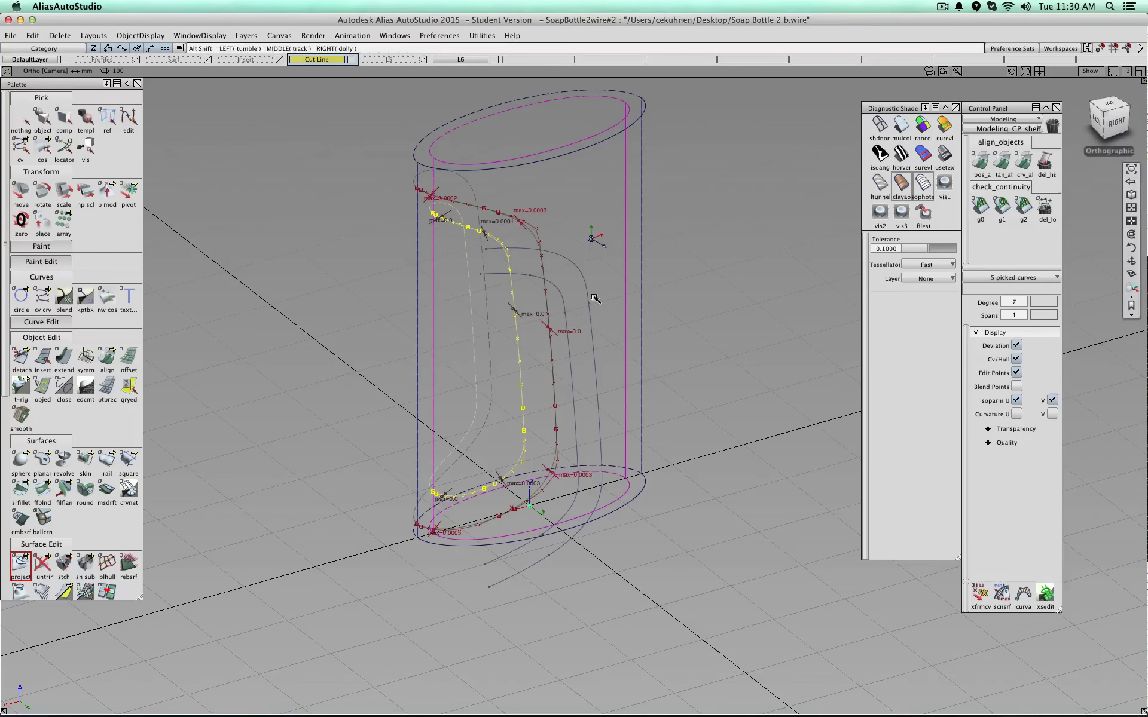
- Hide the original flat profile curves beside the bottle, leaving the projected curves in view
{"action": "left_click_drag", "start_coordinate": [595, 300], "coordinate": [595, 239], "text": "alt+shift"}
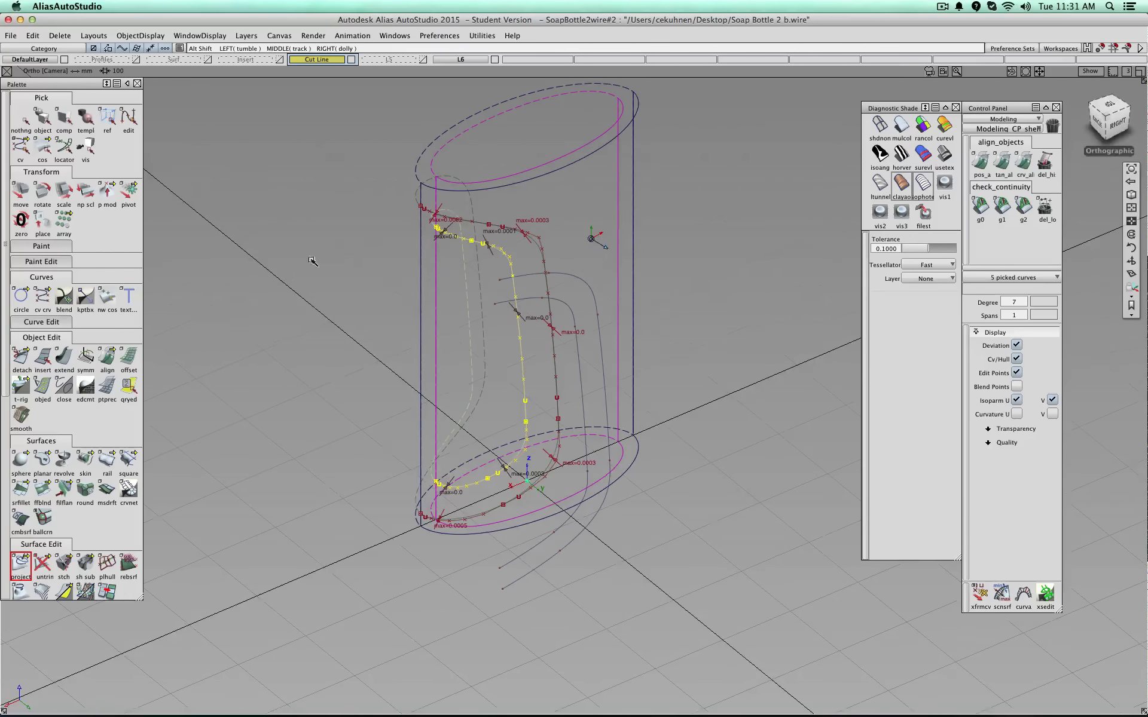
{"action": "left_click_drag", "start_coordinate": [313, 261], "coordinate": [316, 207], "text": "alt+shift"}
{"action": "left_click_drag", "start_coordinate": [365, 280], "coordinate": [694, 230], "text": "alt+shift"}
{"action": "left_click_drag", "start_coordinate": [760, 230], "coordinate": [781, 240], "text": "ctrl+shift"}
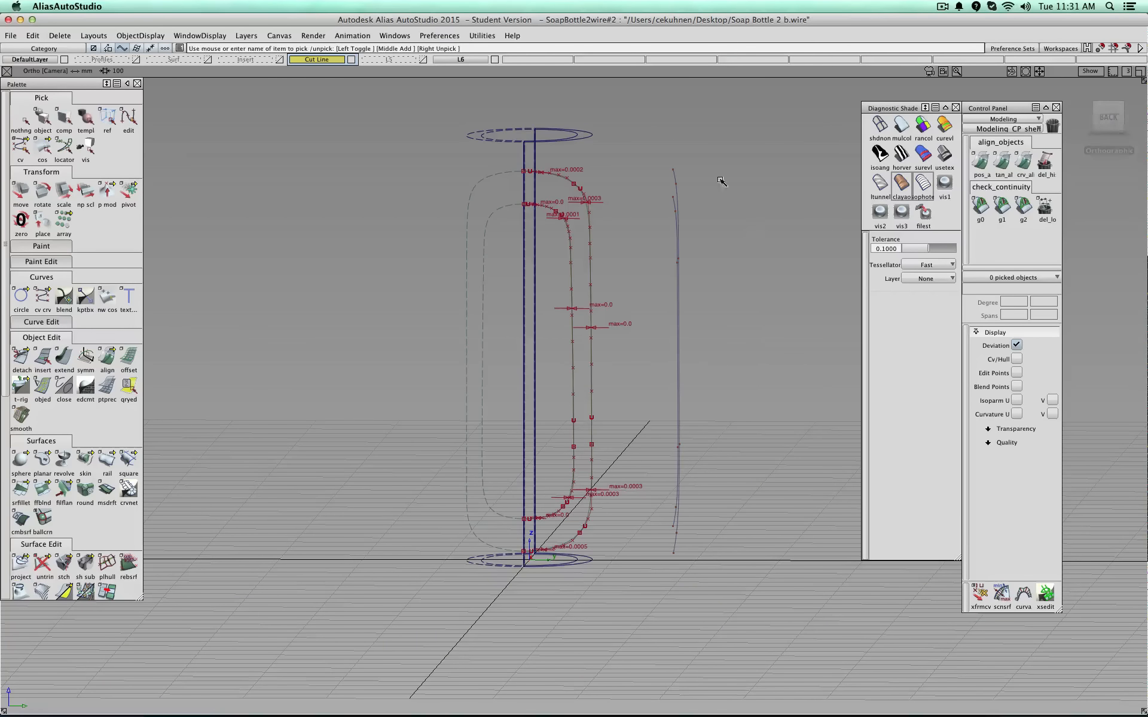
{"action": "left_click_drag", "start_coordinate": [712, 160], "coordinate": [642, 558]}
{"action": "right_click_drag", "start_coordinate": [720, 524], "coordinate": [720, 630], "text": "ctrl+shift"}
{"action": "left_click_drag", "start_coordinate": [720, 630], "coordinate": [397, 512], "text": "alt+shift"}
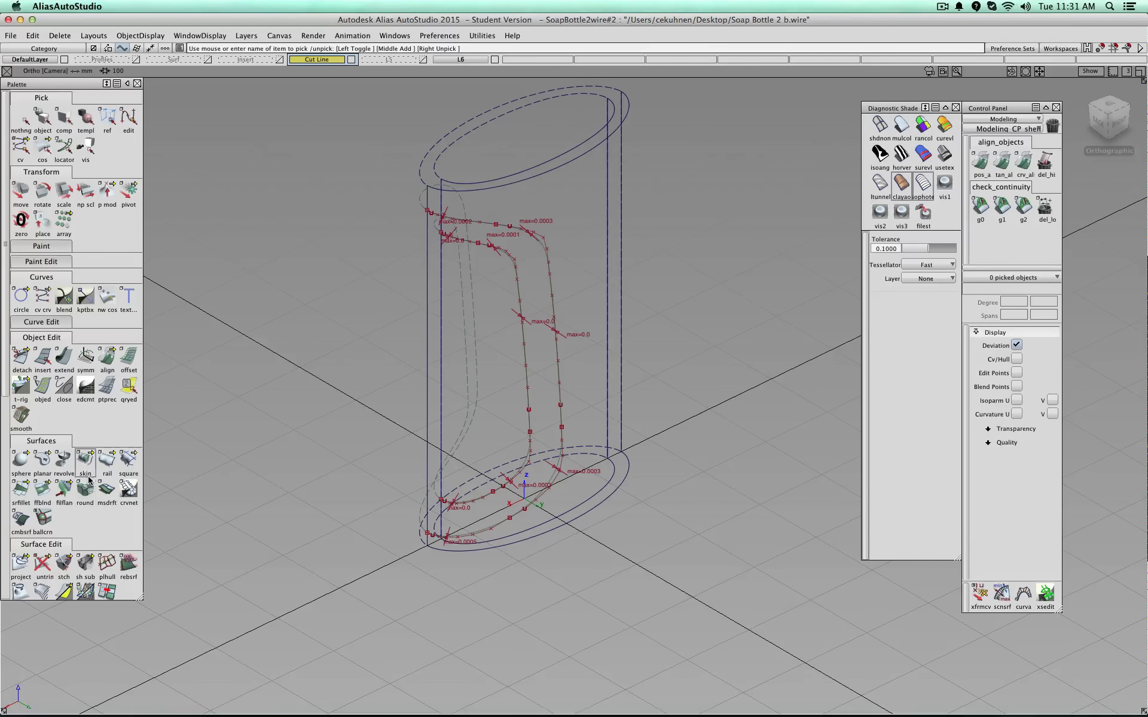
- Create a freeform blend between the outer and inner projected curve chains with G0 Position on both sides and Bezier surfaces
{"action": "left_click", "coordinate": [42, 492]}
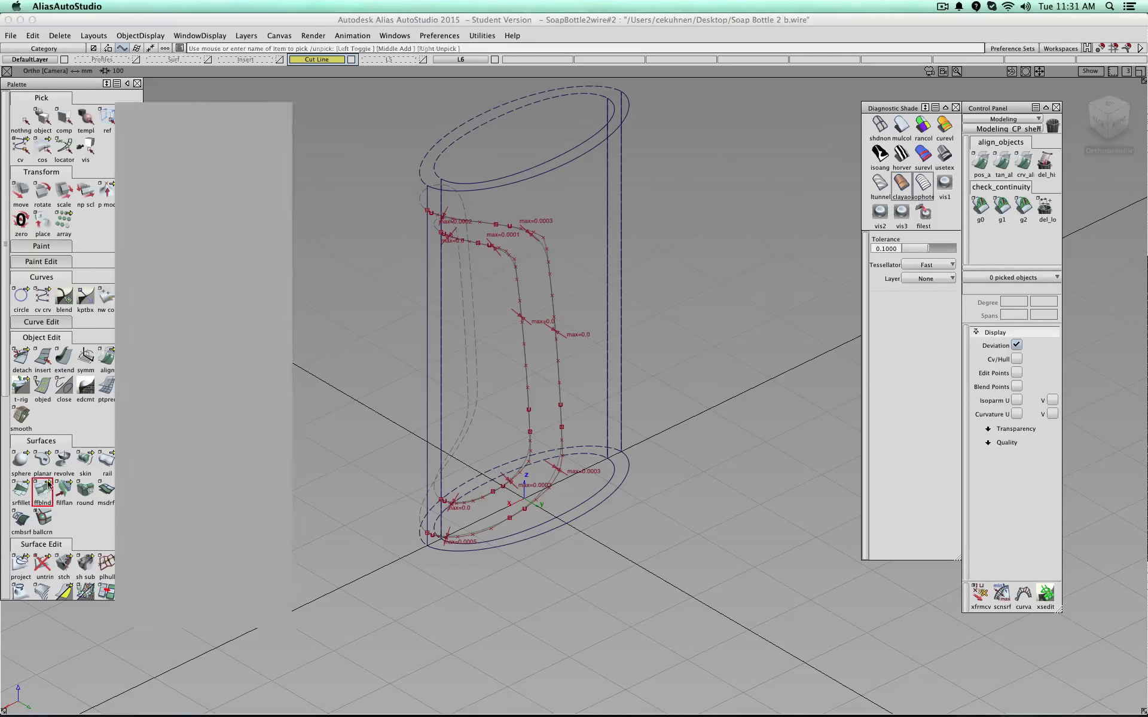
{"action": "left_click_drag", "start_coordinate": [463, 297], "coordinate": [590, 238], "text": "alt+shift"}
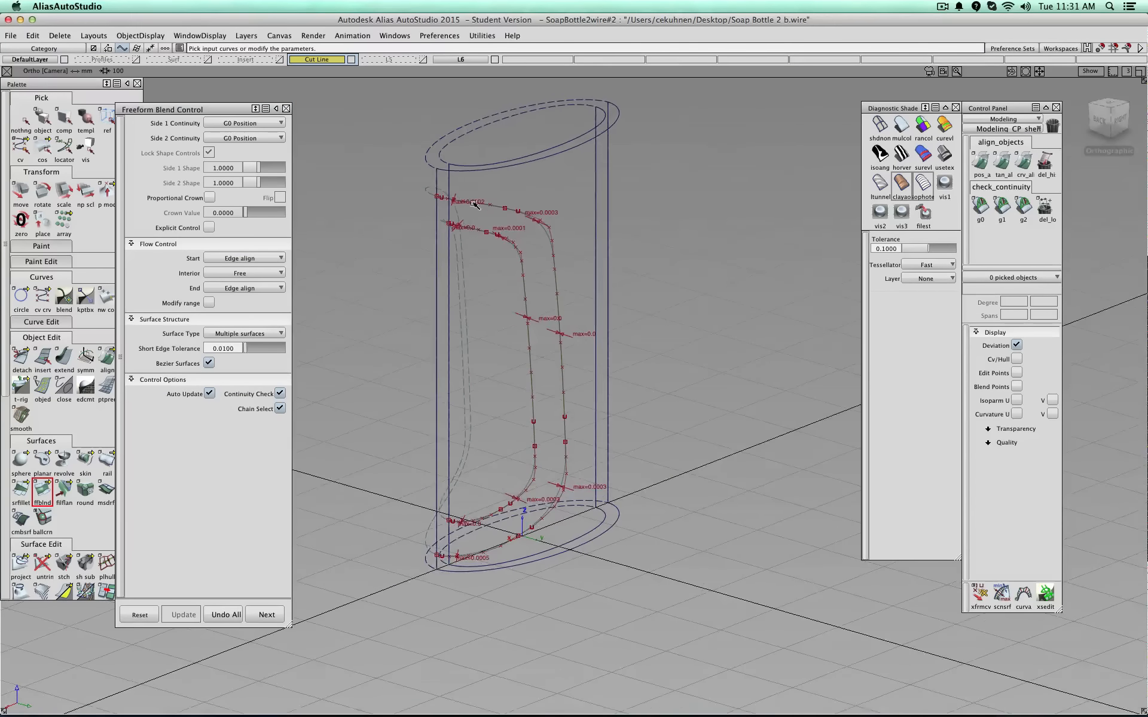
{"action": "left_click", "coordinate": [471, 203]}
{"action": "left_click", "coordinate": [476, 228]}
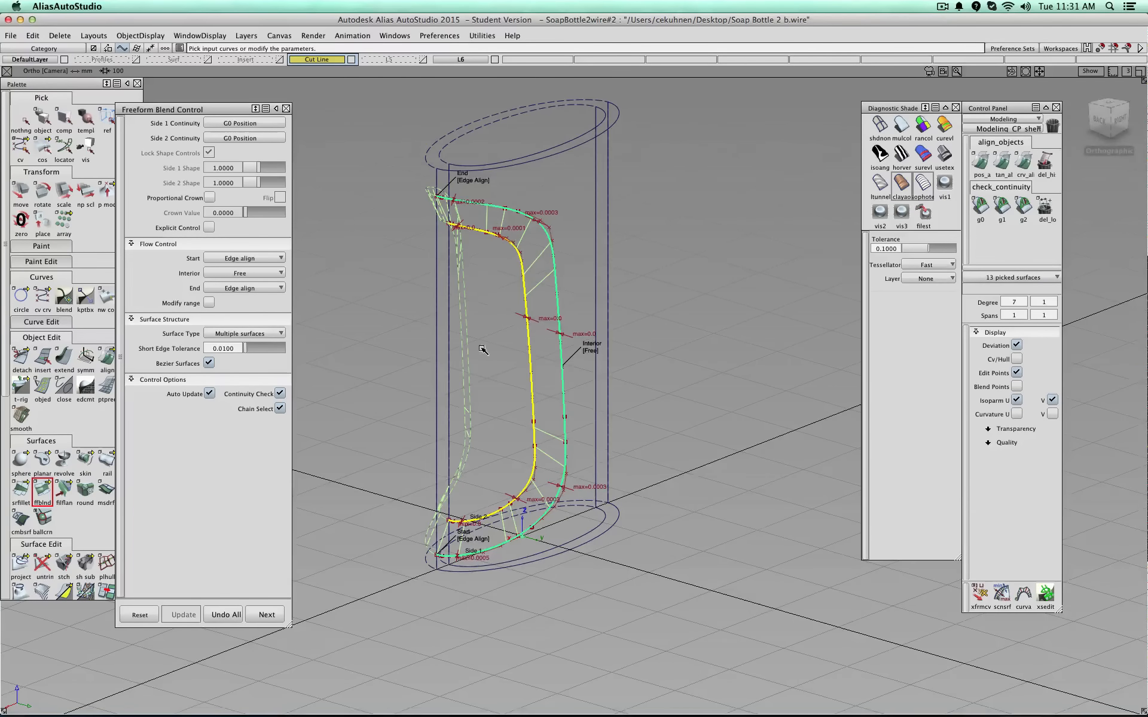
- Close the blend settings and hide the projected curves so only the surfaces remain in view
{"action": "left_click_drag", "start_coordinate": [484, 351], "coordinate": [673, 256], "text": "alt+shift"}
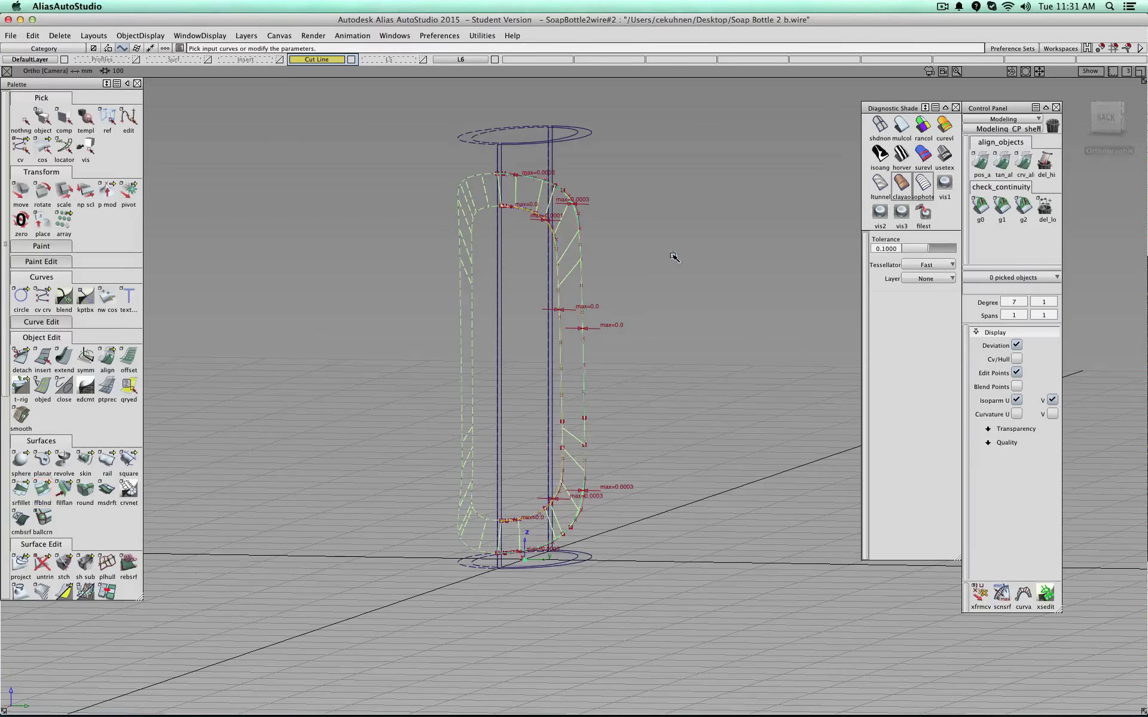
{"action": "left_click_drag", "start_coordinate": [603, 244], "coordinate": [536, 169], "text": "alt+shift"}
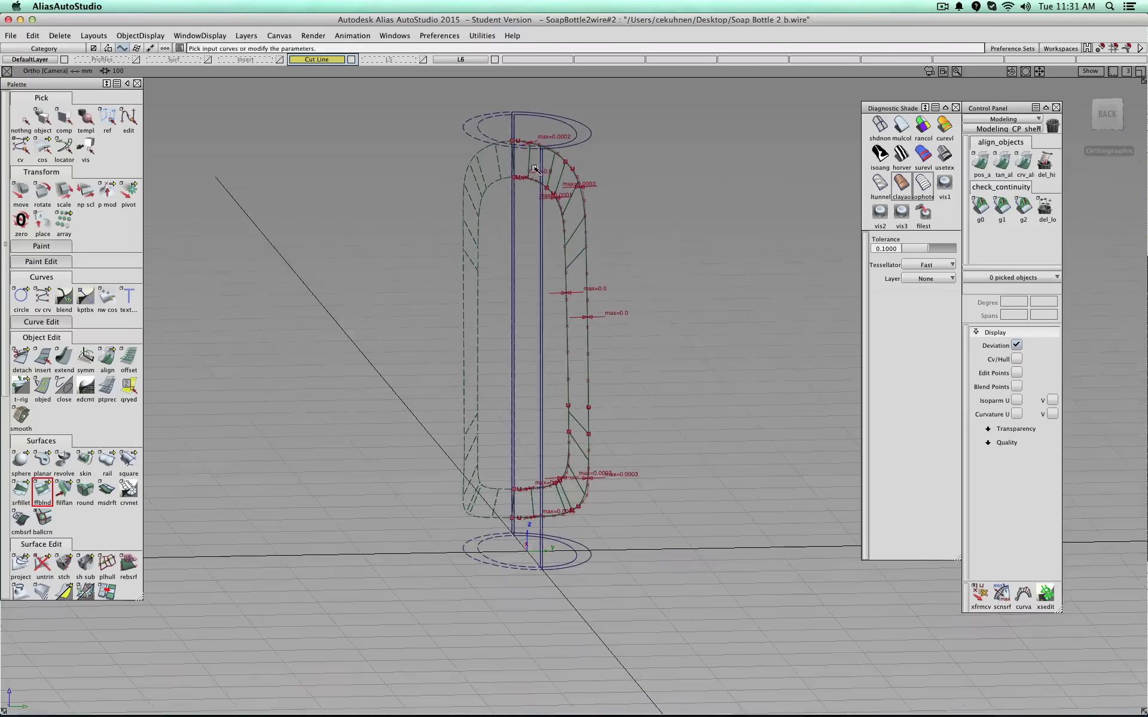
{"action": "left_click_drag", "start_coordinate": [620, 236], "coordinate": [458, 184], "text": "alt+shift"}
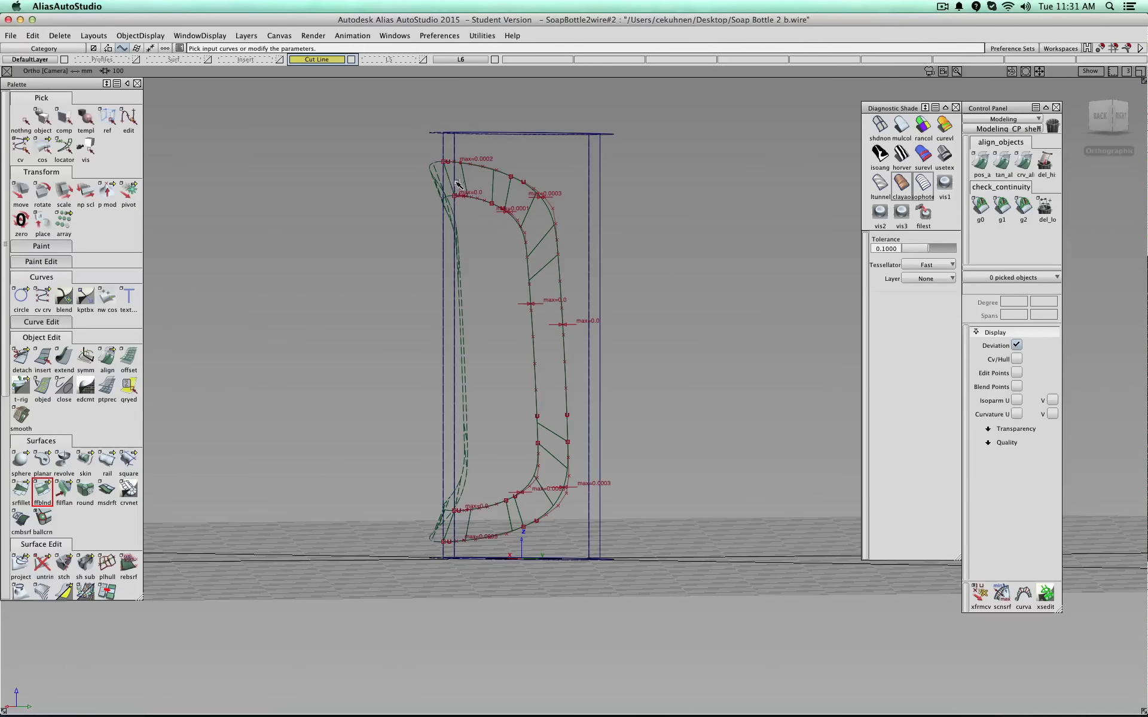
{"action": "left_click_drag", "start_coordinate": [641, 248], "coordinate": [488, 236], "text": "alt+shift"}
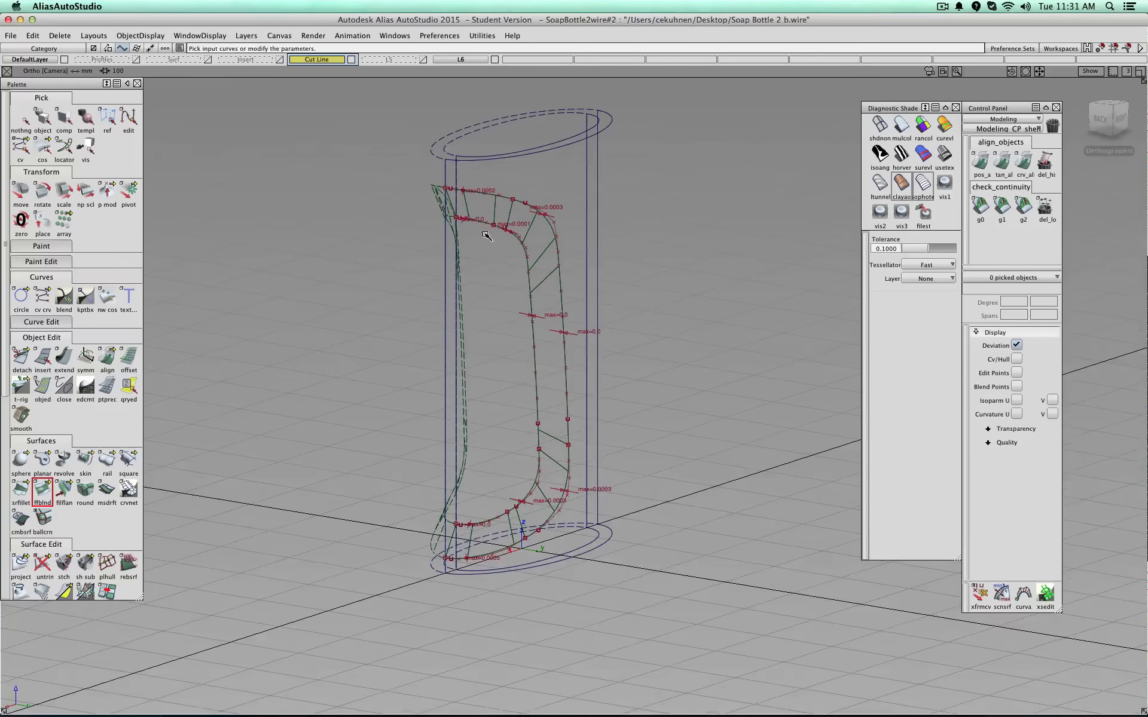
{"action": "left_click_drag", "start_coordinate": [239, 203], "coordinate": [205, 223], "text": "ctrl+shift"}
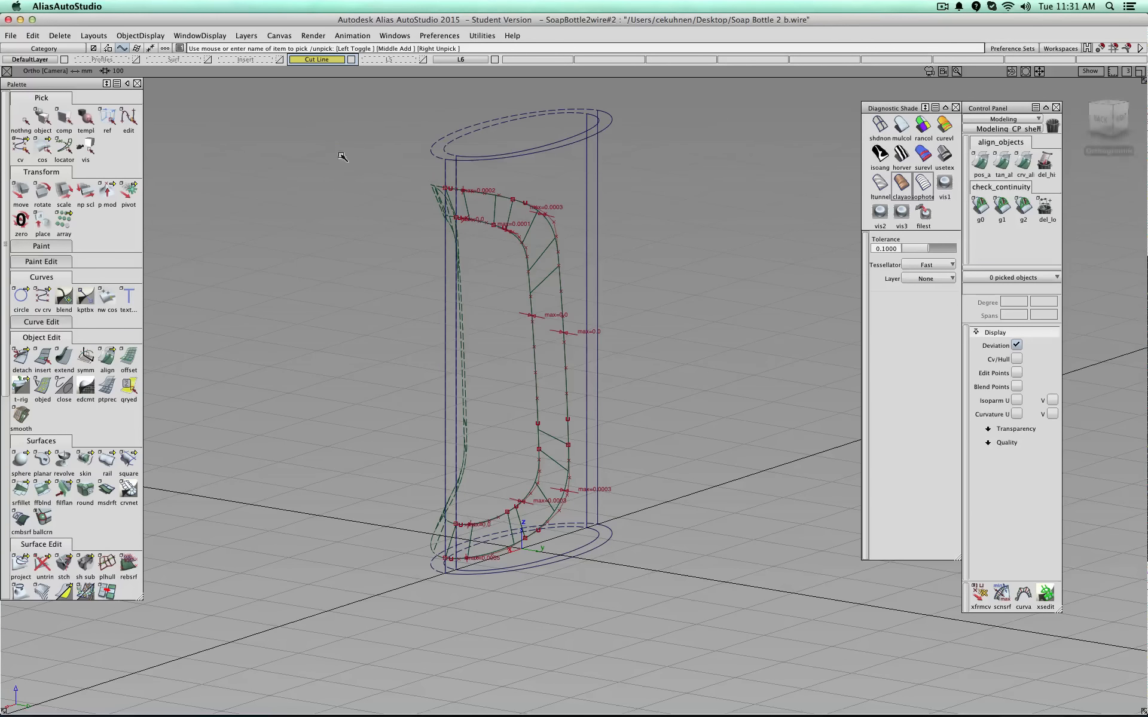
{"action": "left_click_drag", "start_coordinate": [334, 144], "coordinate": [643, 623]}
{"action": "left_click_drag", "start_coordinate": [659, 335], "coordinate": [665, 444], "text": "ctrl+shift"}
{"action": "left_click_drag", "start_coordinate": [661, 292], "coordinate": [604, 344], "text": "alt+shift"}
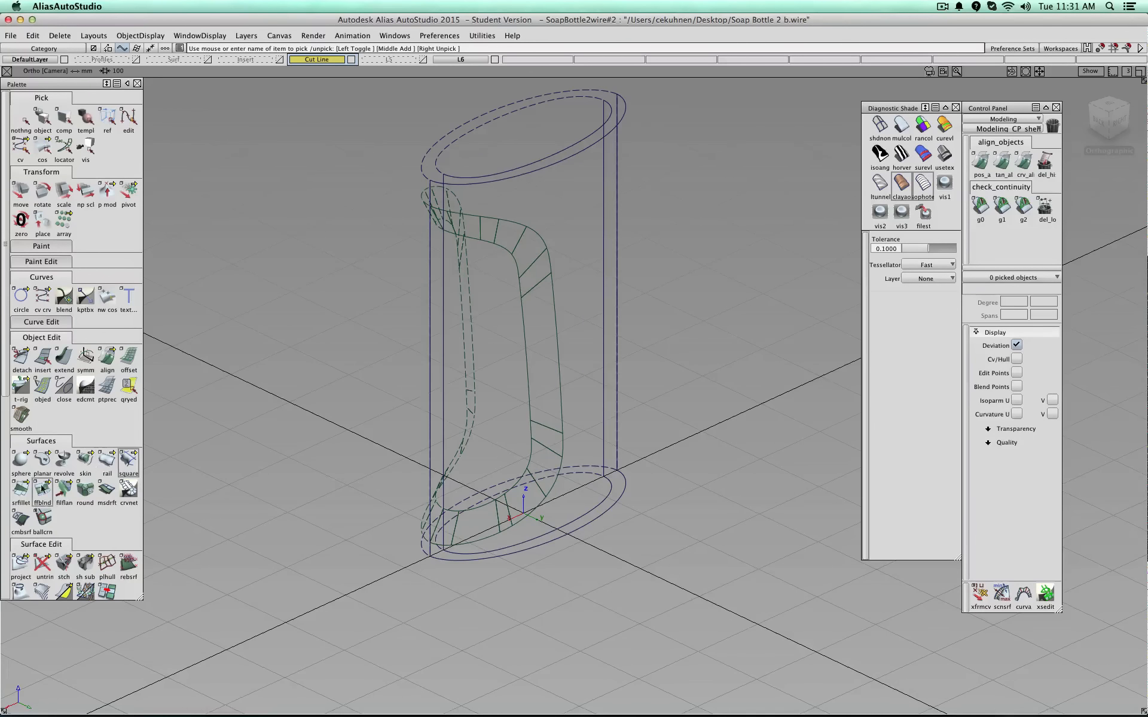
- Trim the outer body with the blend's outer edge along the surface normal, keeping the region outside the recess
{"action": "mouse_move", "coordinate": [42, 565]}
{"action": "left_mouse_down"}
{"action": "mouse_move", "coordinate": [95, 566]}
{"action": "mouse_move", "coordinate": [64, 565]}
{"action": "left_mouse_up"}
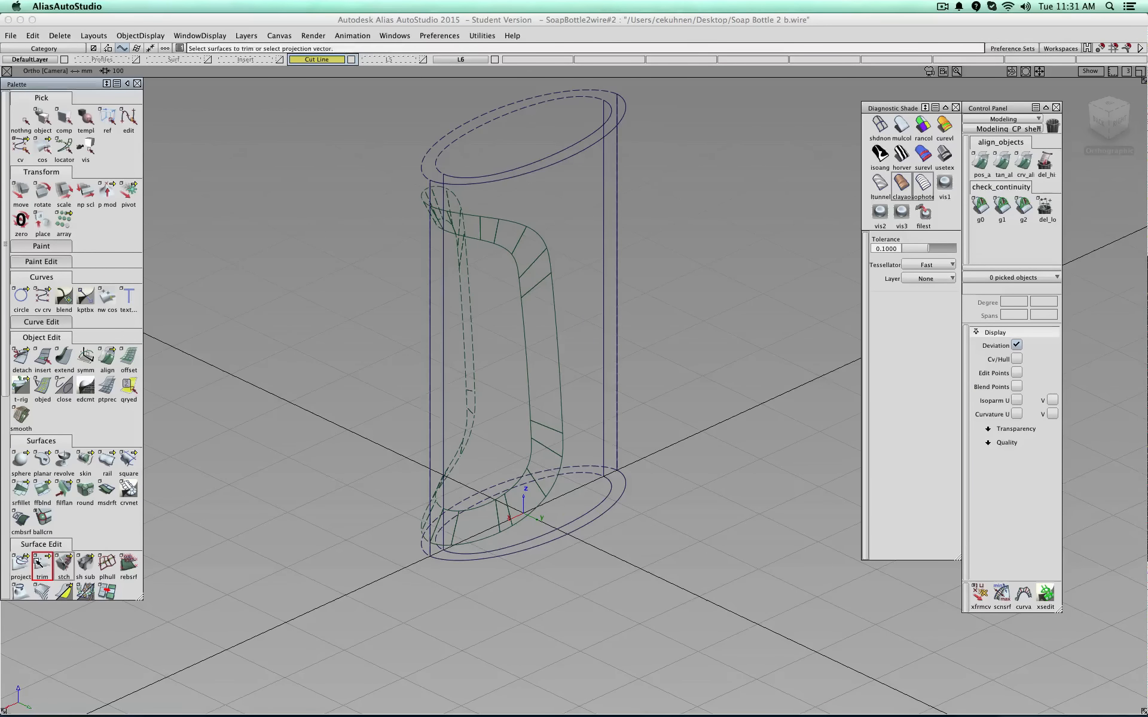
{"action": "left_click", "coordinate": [429, 353]}
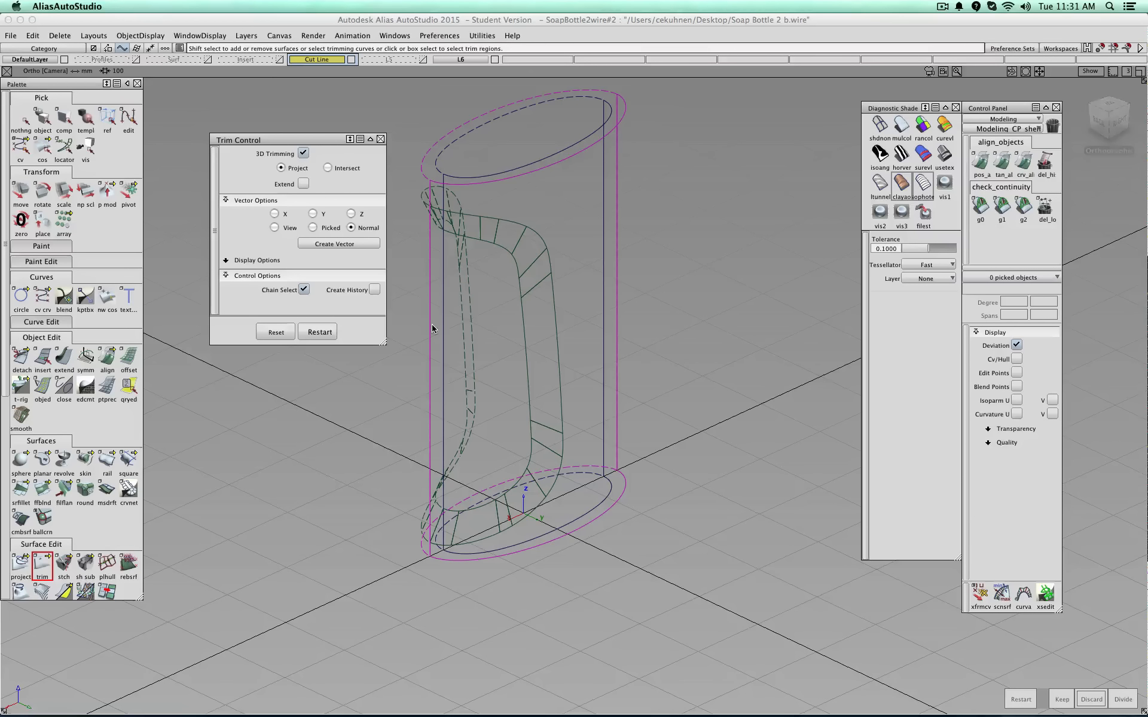
{"action": "left_click", "coordinate": [488, 222]}
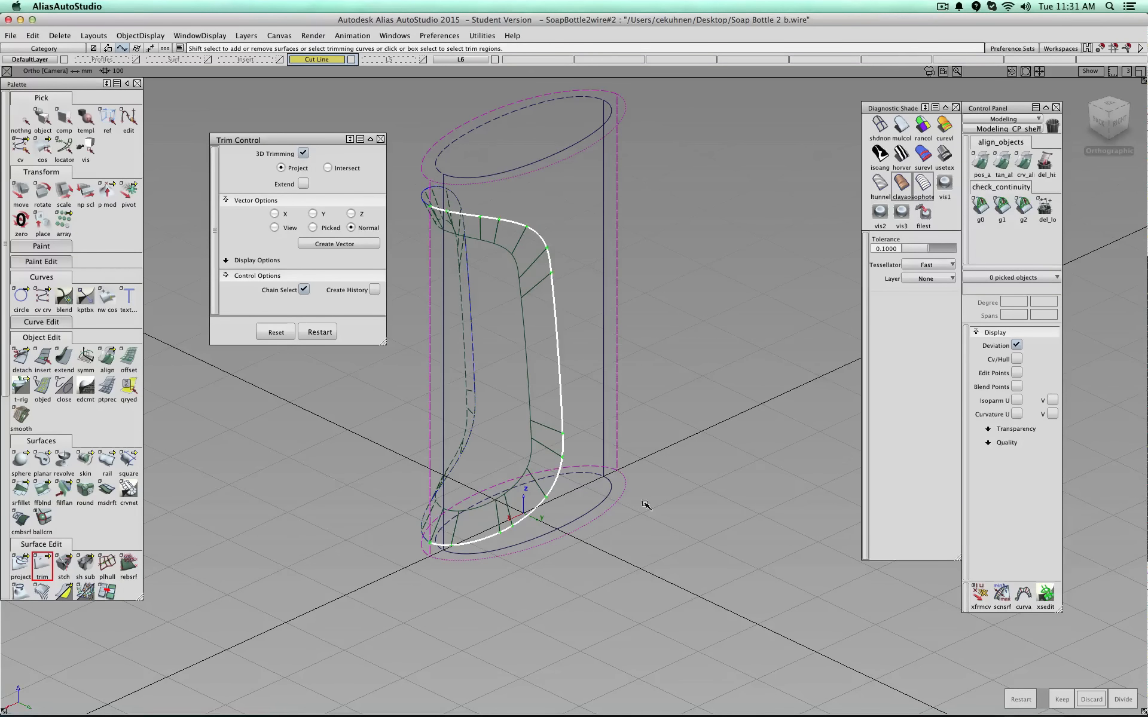
{"action": "left_click", "coordinate": [581, 258]}
{"action": "left_click", "coordinate": [1061, 699]}
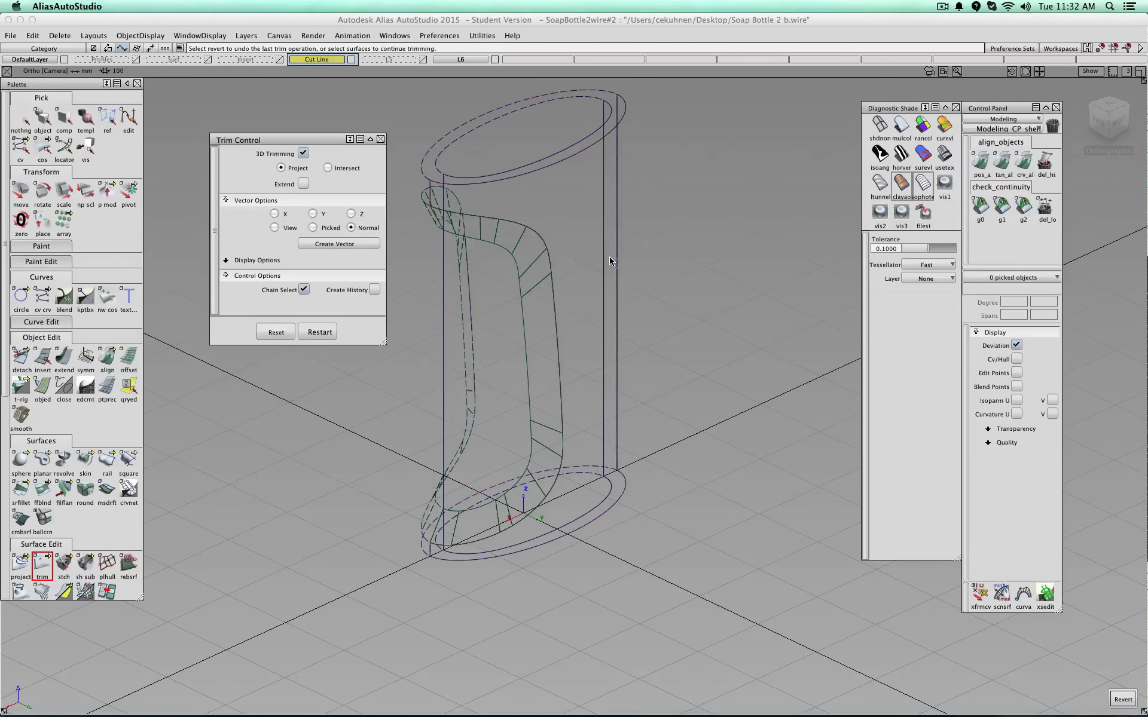
- Trim the inner body with the blend's inner edge, keeping the region inside the recess
{"action": "left_click", "coordinate": [444, 282]}
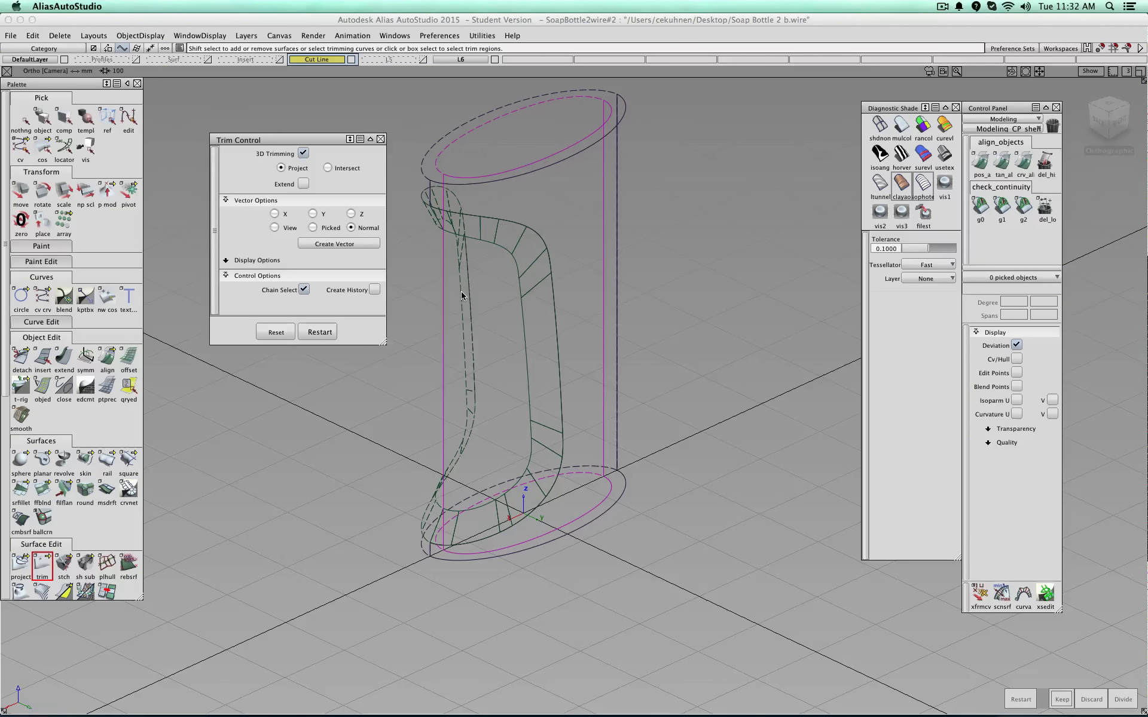
{"action": "left_click", "coordinate": [515, 268]}
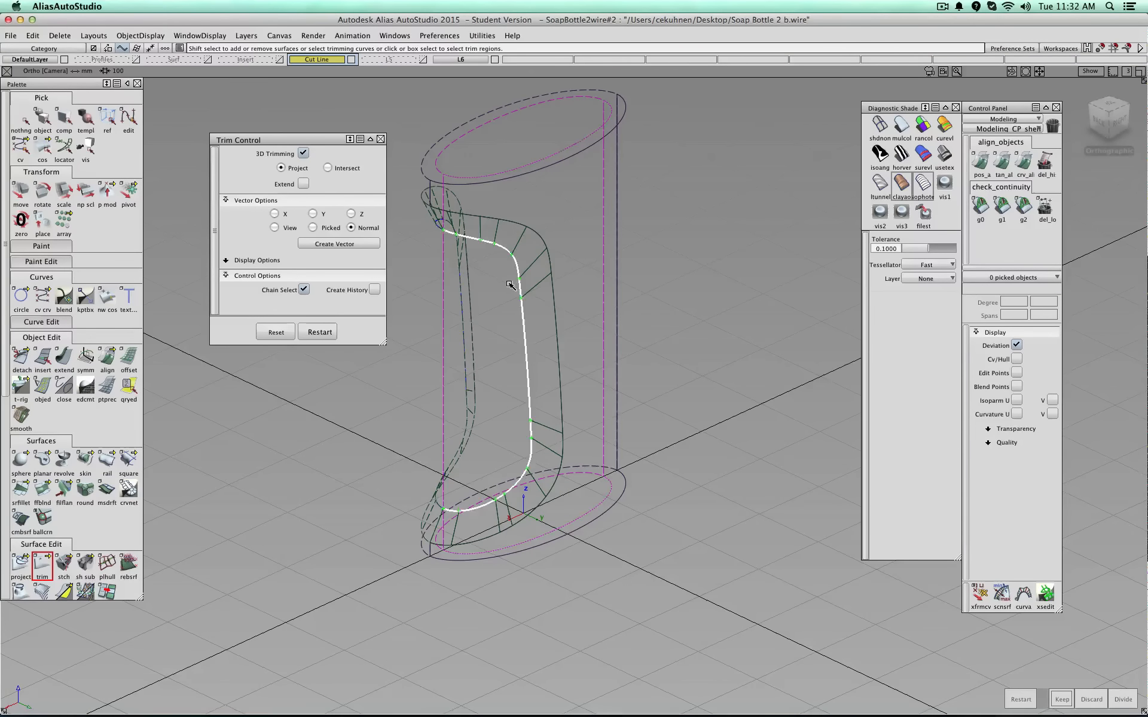
{"action": "left_click", "coordinate": [501, 365]}
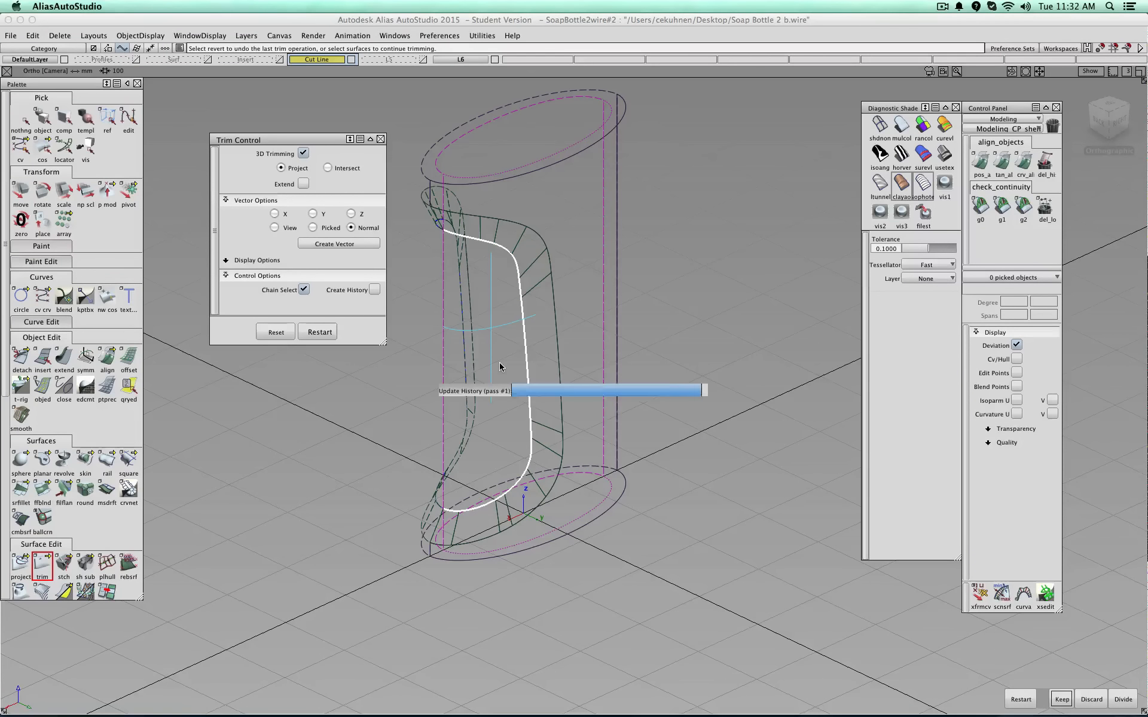
- Shade the trimmed bottle in multi-color mode and close the trim settings
{"action": "left_click", "coordinate": [901, 124]}
{"action": "mouse_move", "coordinate": [569, 402]}
{"action": "left_mouse_down", "text": "alt+shift"}
{"action": "mouse_move", "coordinate": [585, 361]}
{"action": "mouse_move", "coordinate": [658, 317]}
{"action": "mouse_move", "coordinate": [554, 376]}
{"action": "left_mouse_up", "text": "alt+shift"}
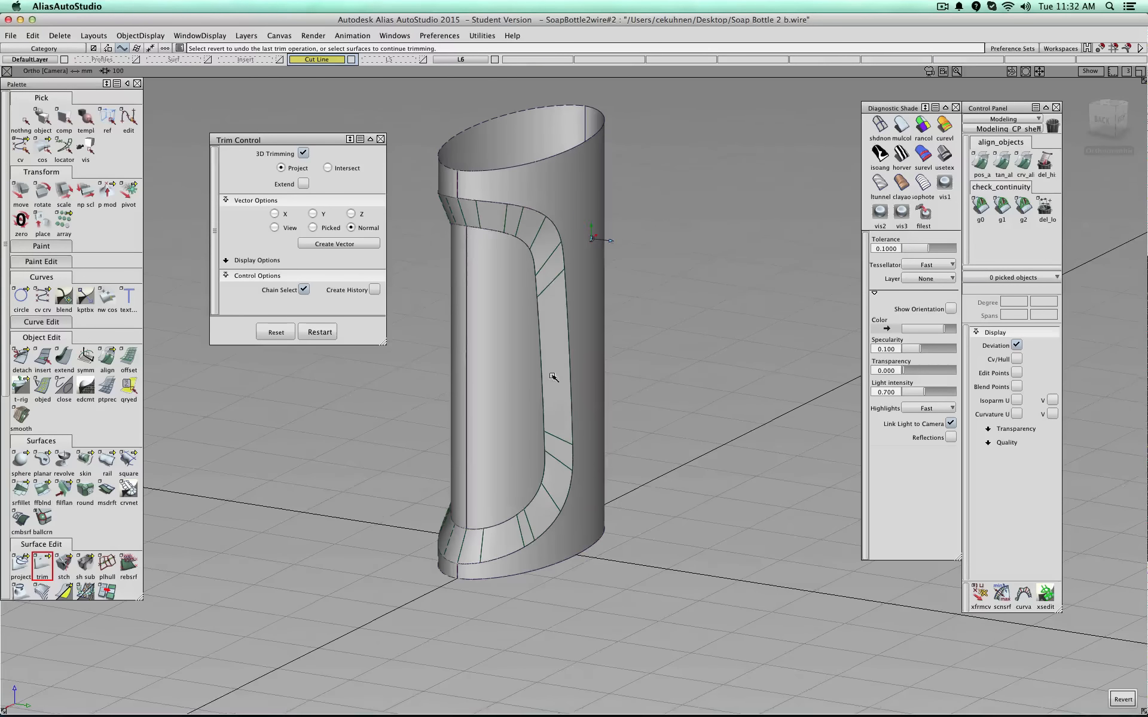
{"action": "left_click", "coordinate": [380, 139]}
{"action": "left_click_drag", "start_coordinate": [677, 200], "coordinate": [672, 173], "text": "ctrl+shift"}
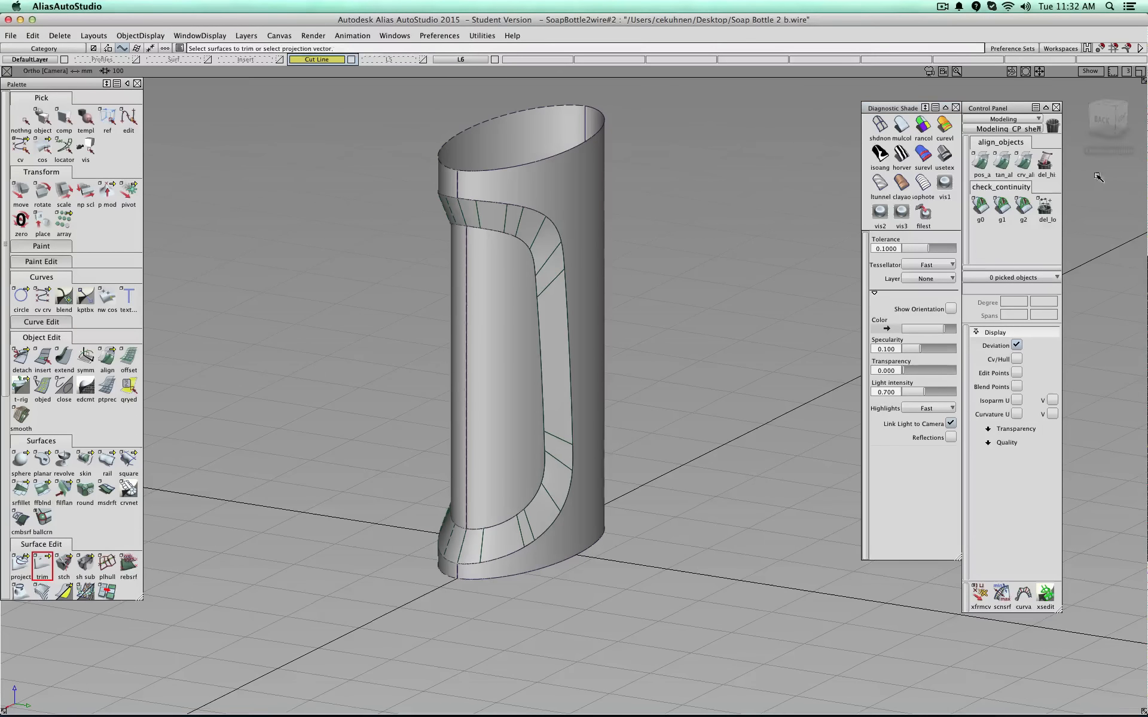
- Check G1 tangent continuity across the blend's patch seams around the recess's upper end and at its lower front
{"action": "left_click", "coordinate": [1002, 210]}
{"action": "left_click", "coordinate": [478, 215]}
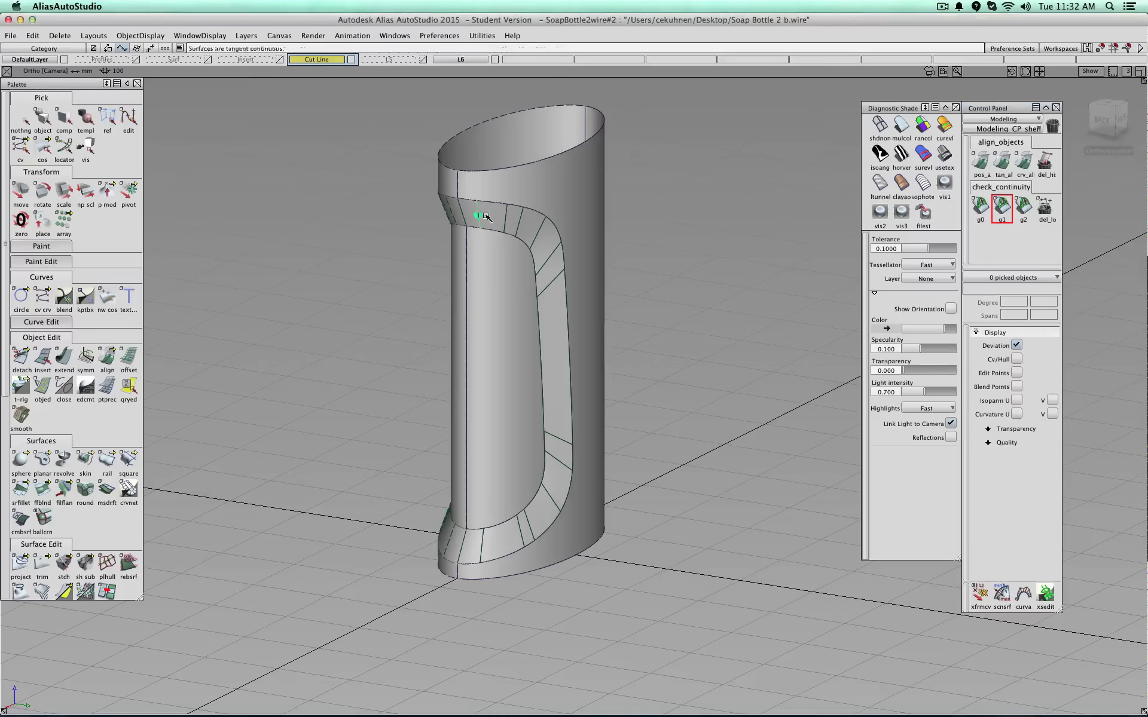
{"action": "left_click", "coordinate": [507, 220]}
{"action": "left_click", "coordinate": [519, 224]}
{"action": "left_click", "coordinate": [537, 236]}
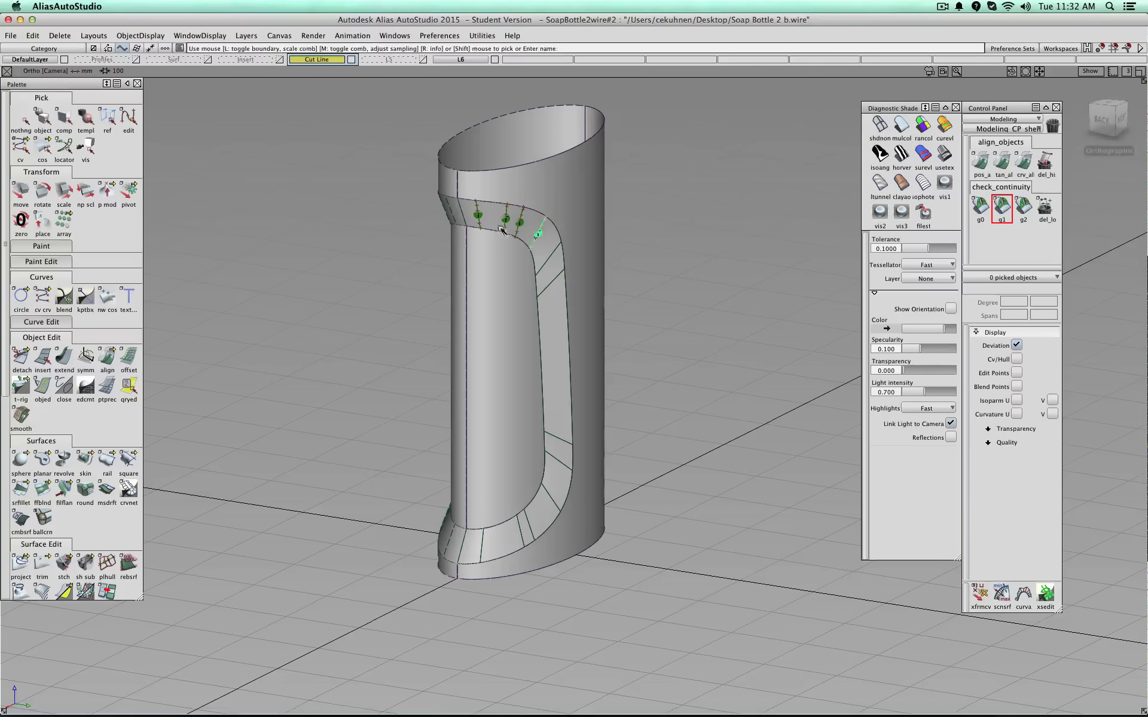
{"action": "left_click", "coordinate": [461, 212]}
{"action": "left_click", "coordinate": [462, 544]}
{"action": "left_click_drag", "start_coordinate": [626, 424], "coordinate": [584, 443], "text": "alt+shift"}
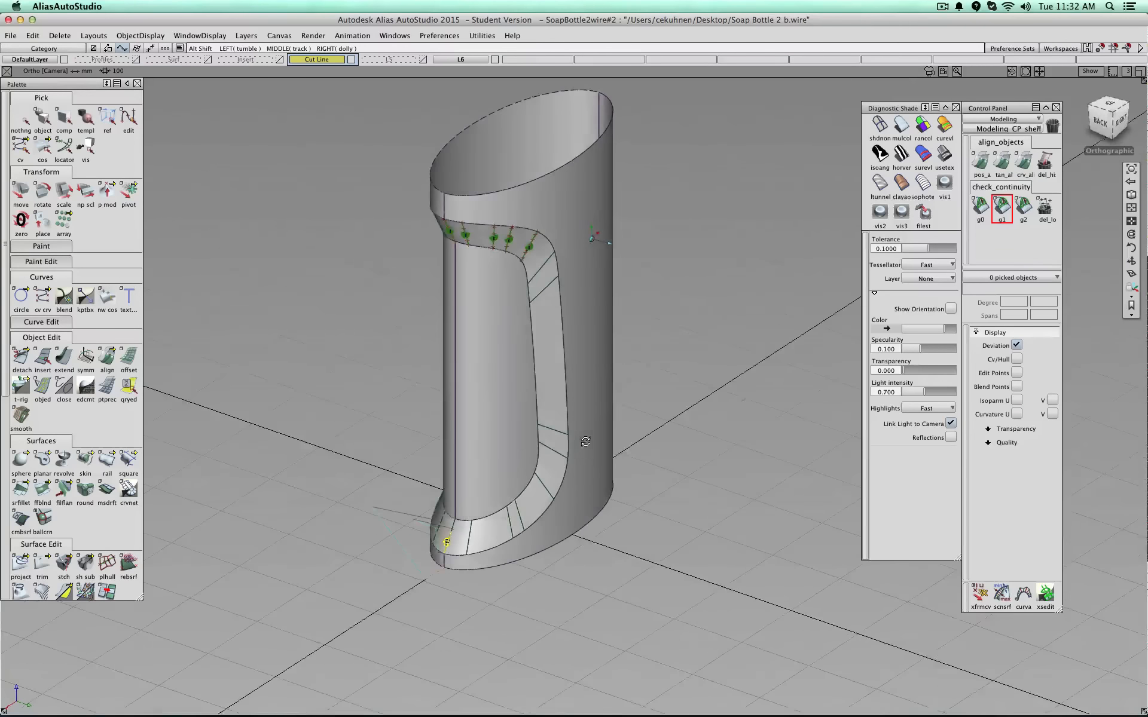
{"action": "middle_click_drag", "start_coordinate": [485, 510], "coordinate": [548, 410], "text": "alt+shift"}
{"action": "right_click_drag", "start_coordinate": [548, 410], "coordinate": [564, 277], "text": "alt+shift"}
{"action": "middle_click_drag", "start_coordinate": [564, 276], "coordinate": [597, 442], "text": "alt+shift"}
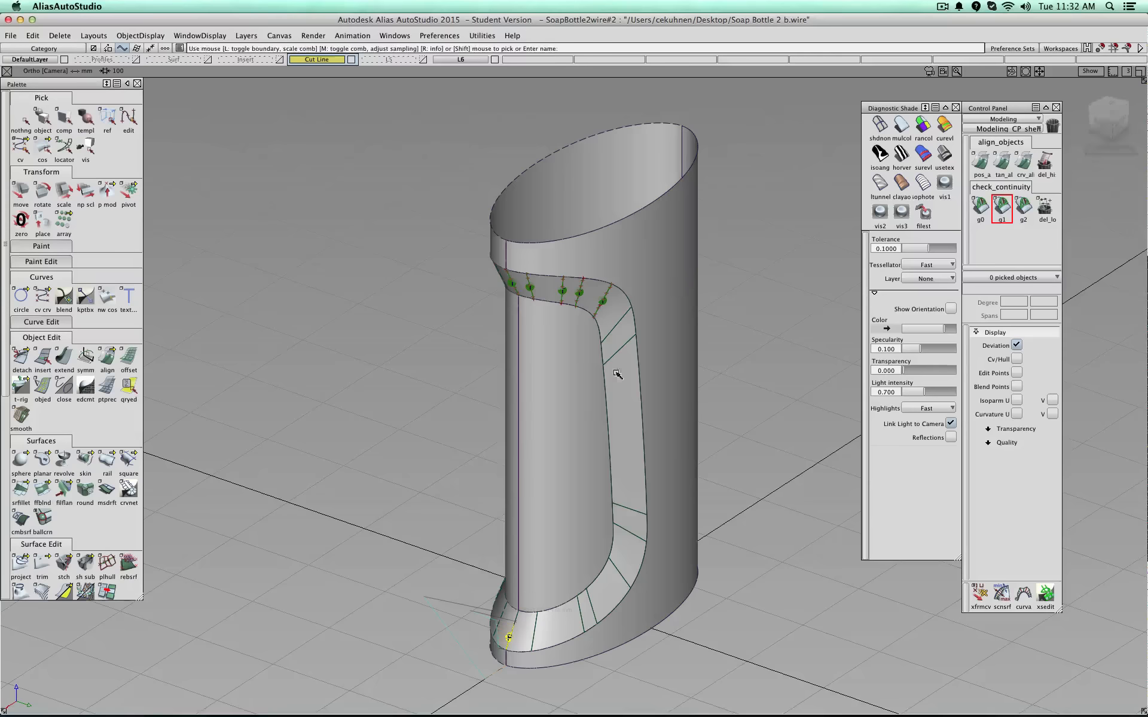
- Check G0 positional continuity between the blend and the outer and inner bodies along the recess's upper edges
{"action": "left_click", "coordinate": [981, 207]}
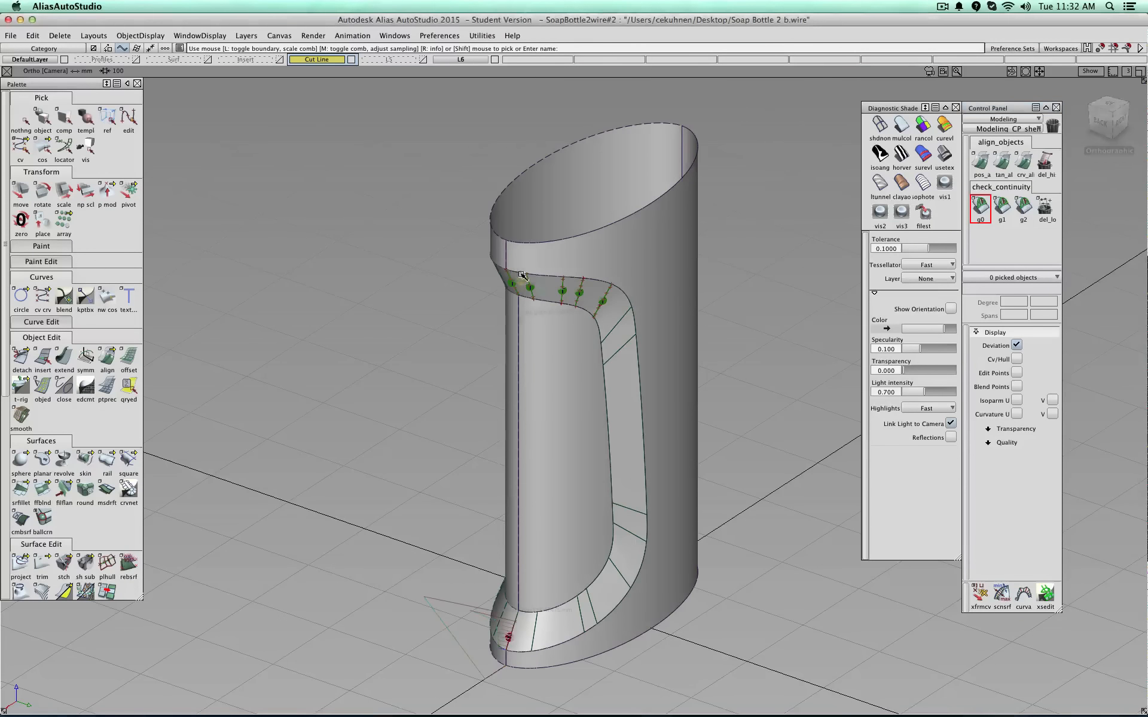
{"action": "left_click_drag", "start_coordinate": [531, 291], "coordinate": [579, 227], "text": "alt+shift"}
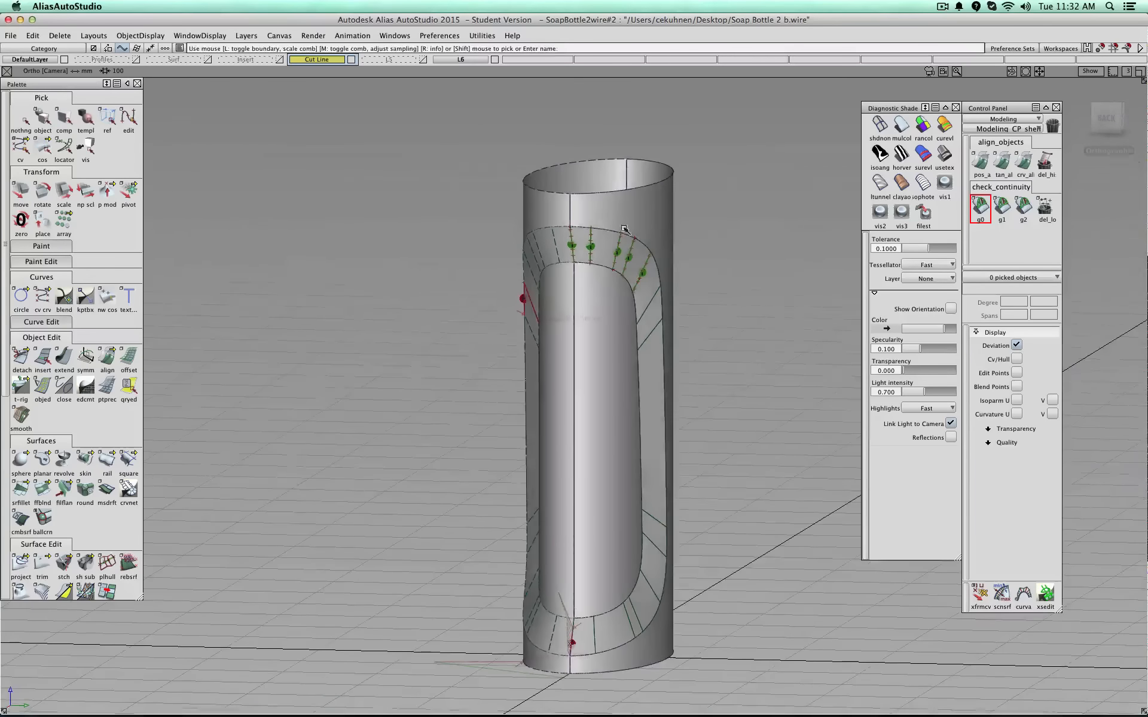
{"action": "left_click", "coordinate": [579, 226]}
{"action": "left_click", "coordinate": [608, 230]}
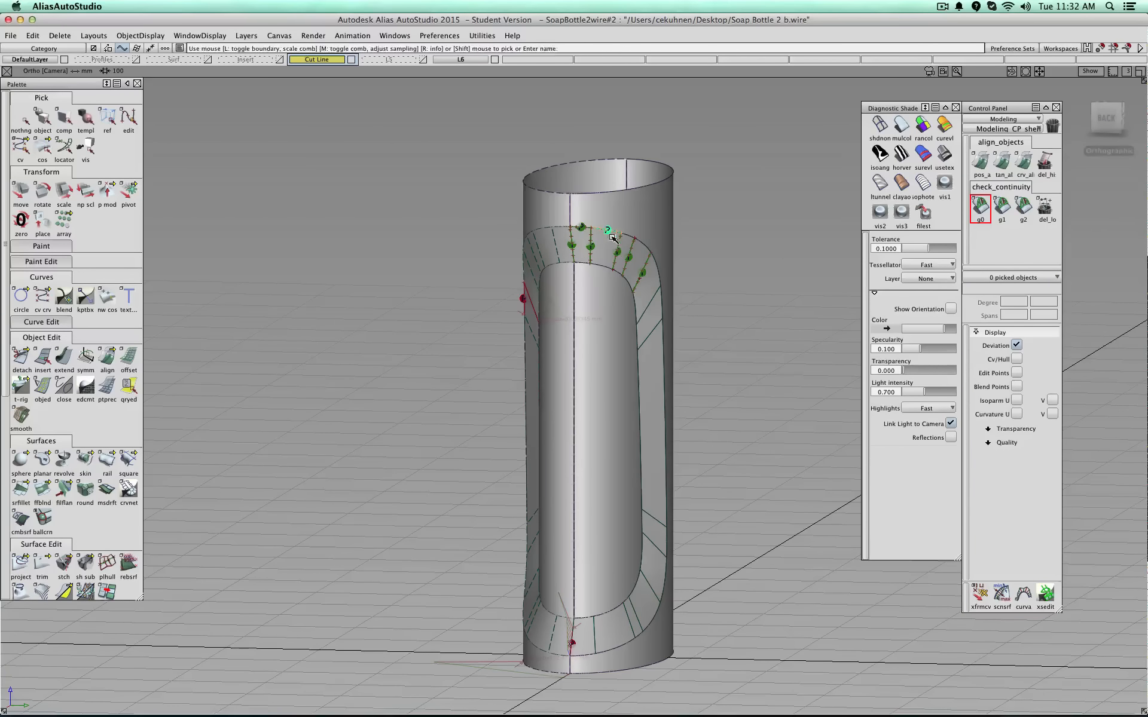
{"action": "left_click", "coordinate": [601, 265]}
{"action": "left_click_drag", "start_coordinate": [592, 267], "coordinate": [602, 241], "text": "alt+shift"}
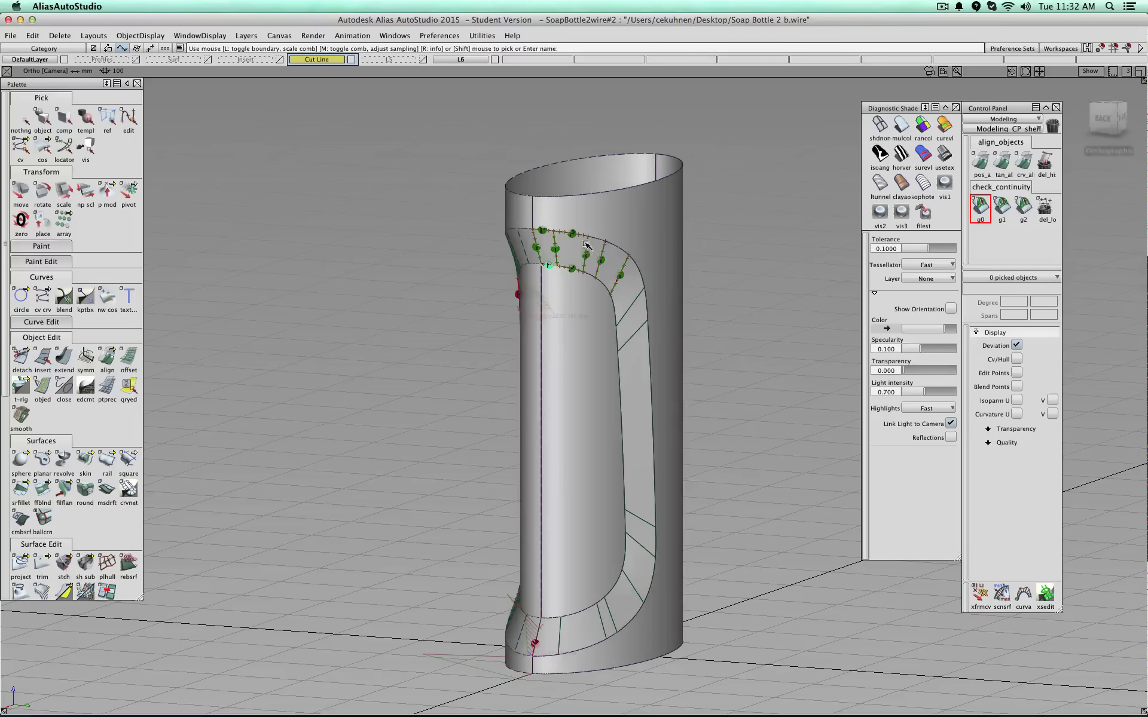
{"action": "left_click", "coordinate": [619, 248]}
- Check G0 positional continuity where the blend meets both bodies at the recess's lower end
{"action": "middle_click_drag", "start_coordinate": [617, 511], "coordinate": [654, 293], "text": "alt+shift"}
{"action": "right_click_drag", "start_coordinate": [653, 293], "coordinate": [621, 395], "text": "alt+shift"}
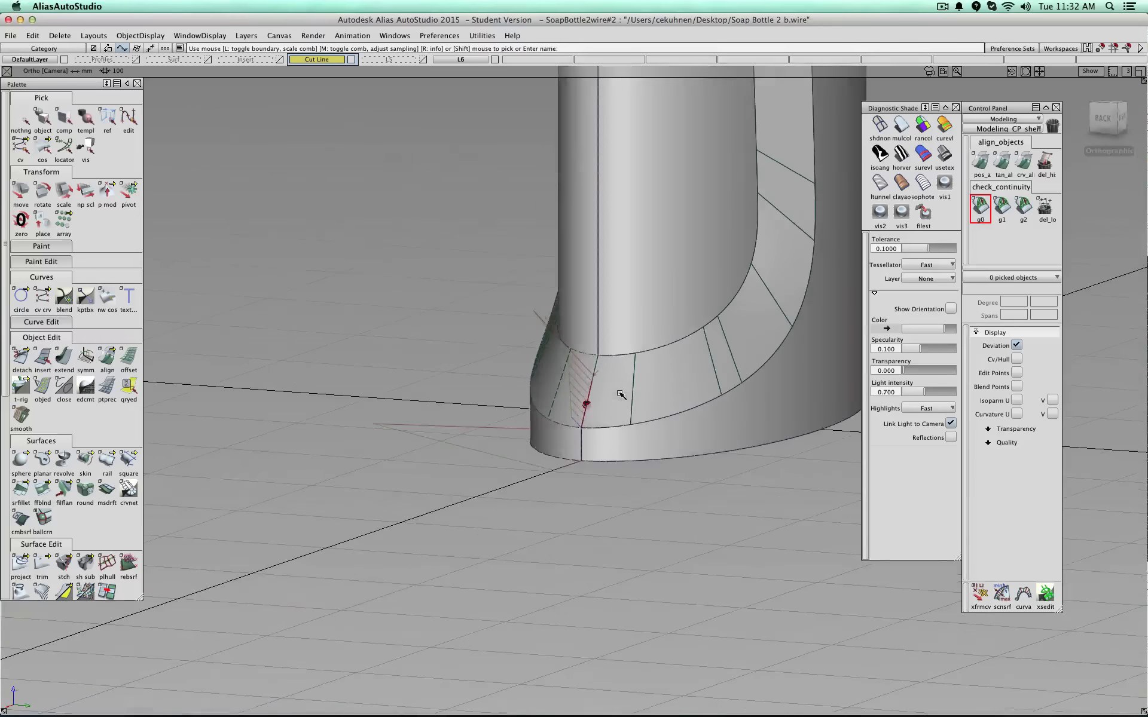
{"action": "left_click", "coordinate": [618, 359]}
{"action": "left_click", "coordinate": [615, 430]}
{"action": "left_click", "coordinate": [647, 425]}
{"action": "left_click", "coordinate": [666, 347]}
- Check G1 tangent continuity across the blend's patch seams along the recess's lower curve
{"action": "left_click", "coordinate": [1003, 208]}
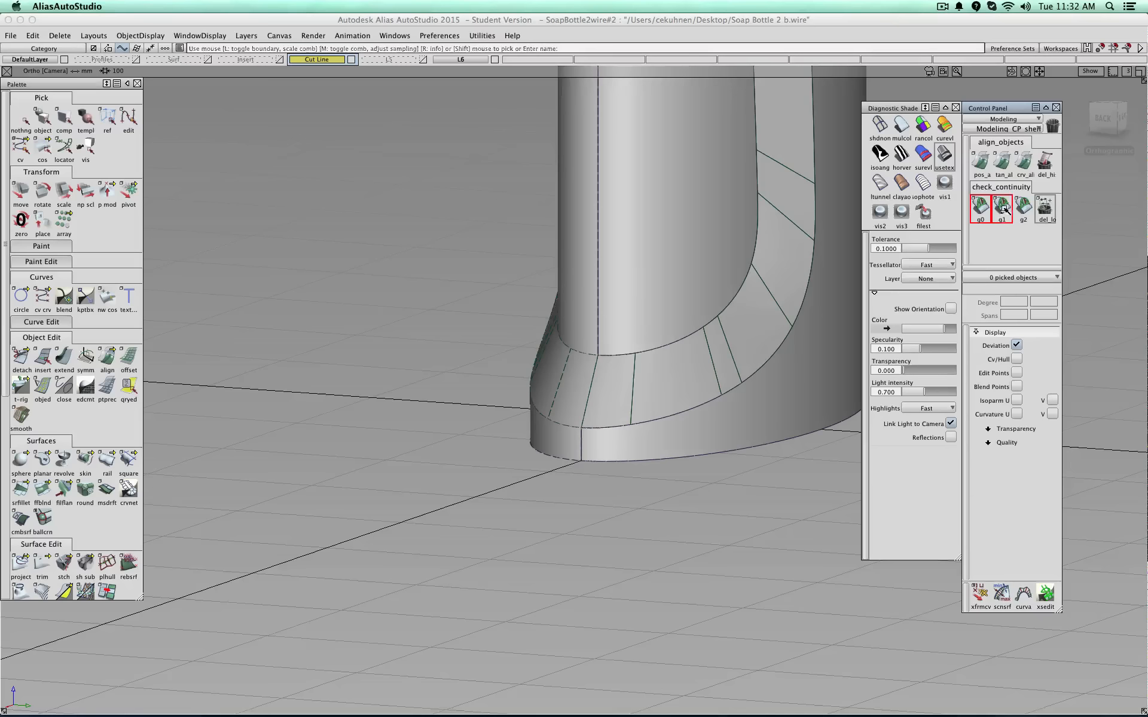
{"action": "left_click", "coordinate": [590, 392]}
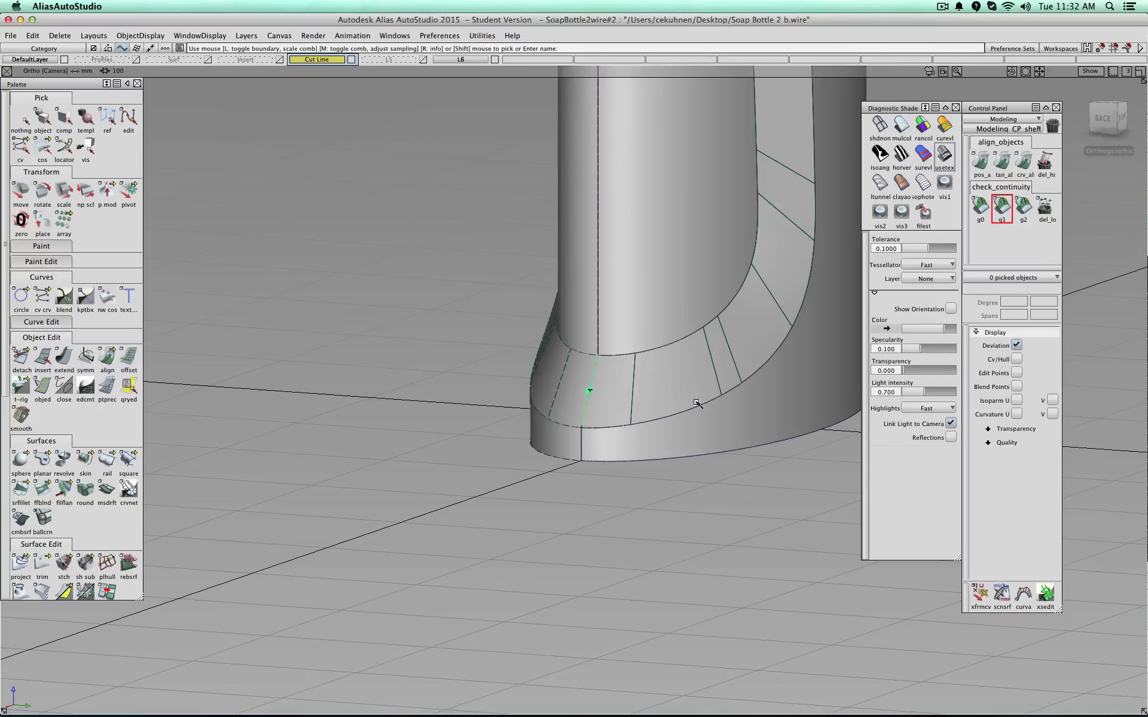
{"action": "left_click", "coordinate": [633, 387]}
{"action": "left_click", "coordinate": [712, 361]}
{"action": "left_click", "coordinate": [730, 351]}
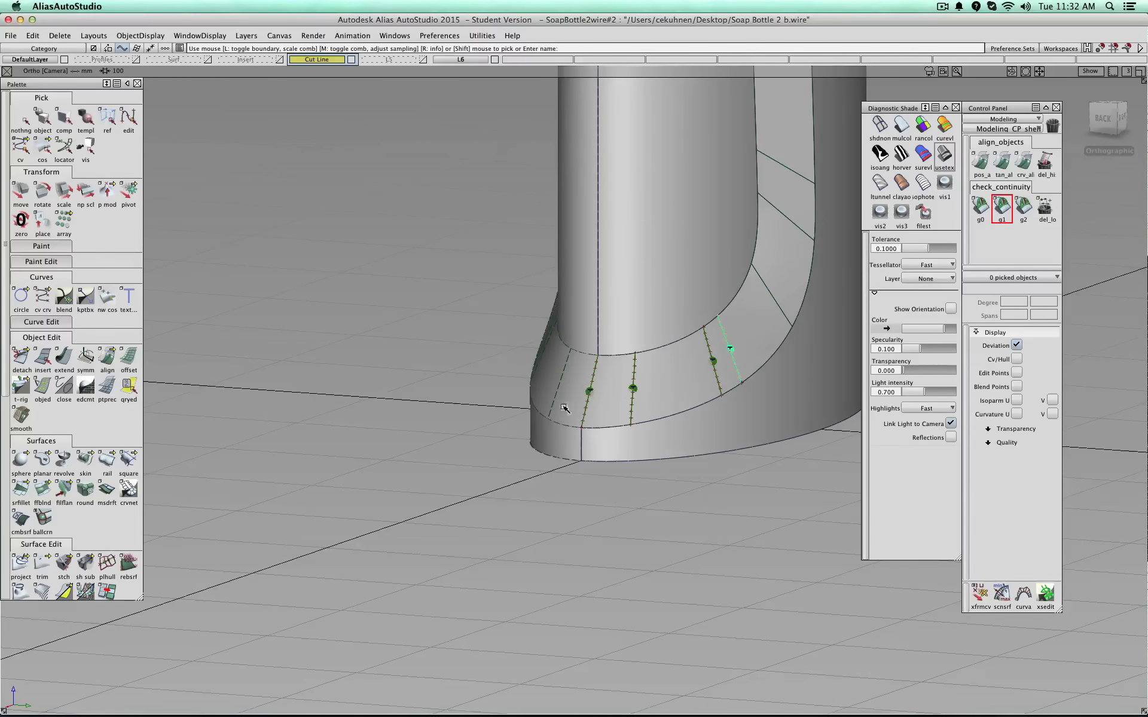
{"action": "left_click_drag", "start_coordinate": [564, 408], "coordinate": [407, 377], "text": "alt+shift"}
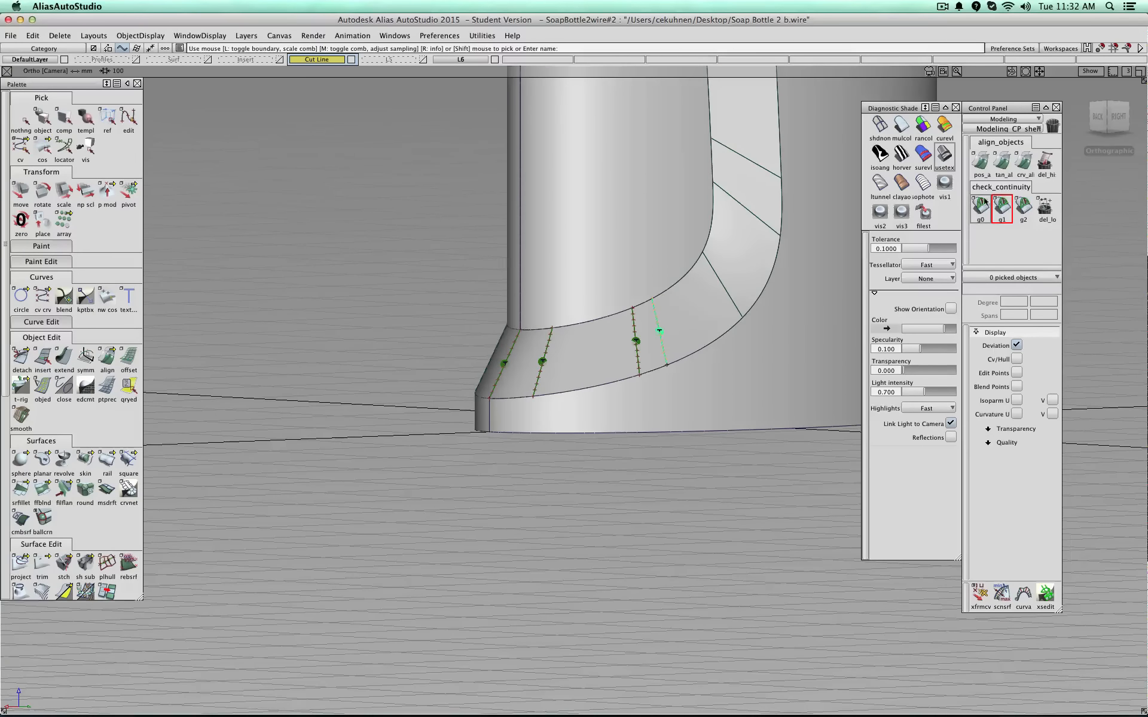
- Turn off the surface shading and check G1 continuity across the seams at the recess's lower corner
{"action": "left_click", "coordinate": [881, 125]}
{"action": "left_click_drag", "start_coordinate": [691, 270], "coordinate": [809, 287], "text": "alt+shift"}
{"action": "left_click", "coordinate": [727, 280]}
{"action": "left_click", "coordinate": [752, 207]}
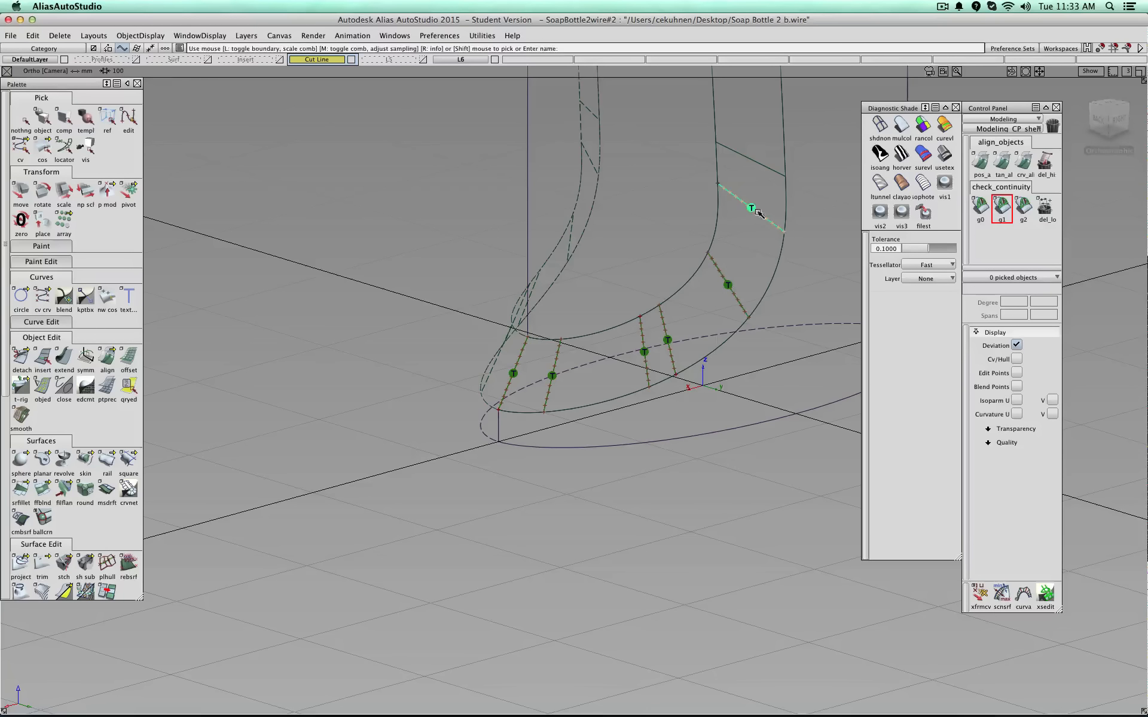
- Check G0 continuity along the inner and outer edges of the lowest blend patch with the shading off
{"action": "left_click", "coordinate": [980, 206]}
{"action": "left_click_drag", "start_coordinate": [526, 467], "coordinate": [590, 472], "text": "alt+shift"}
{"action": "left_click", "coordinate": [643, 382]}
{"action": "left_click", "coordinate": [642, 458]}
{"action": "scroll", "coordinate": [658, 466], "scroll_direction": "down", "scroll_amount": 5}
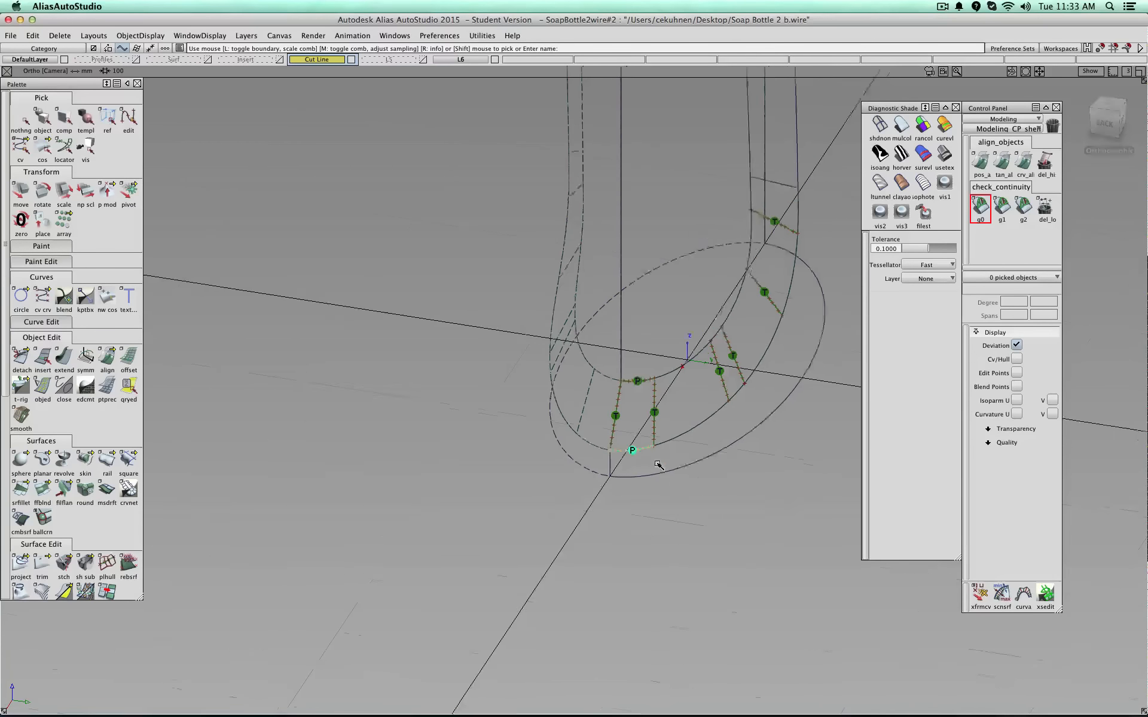
{"action": "middle_click_drag", "start_coordinate": [688, 324], "coordinate": [623, 494], "text": "alt+shift"}
{"action": "left_click_drag", "start_coordinate": [623, 494], "coordinate": [625, 335], "text": "alt+shift"}
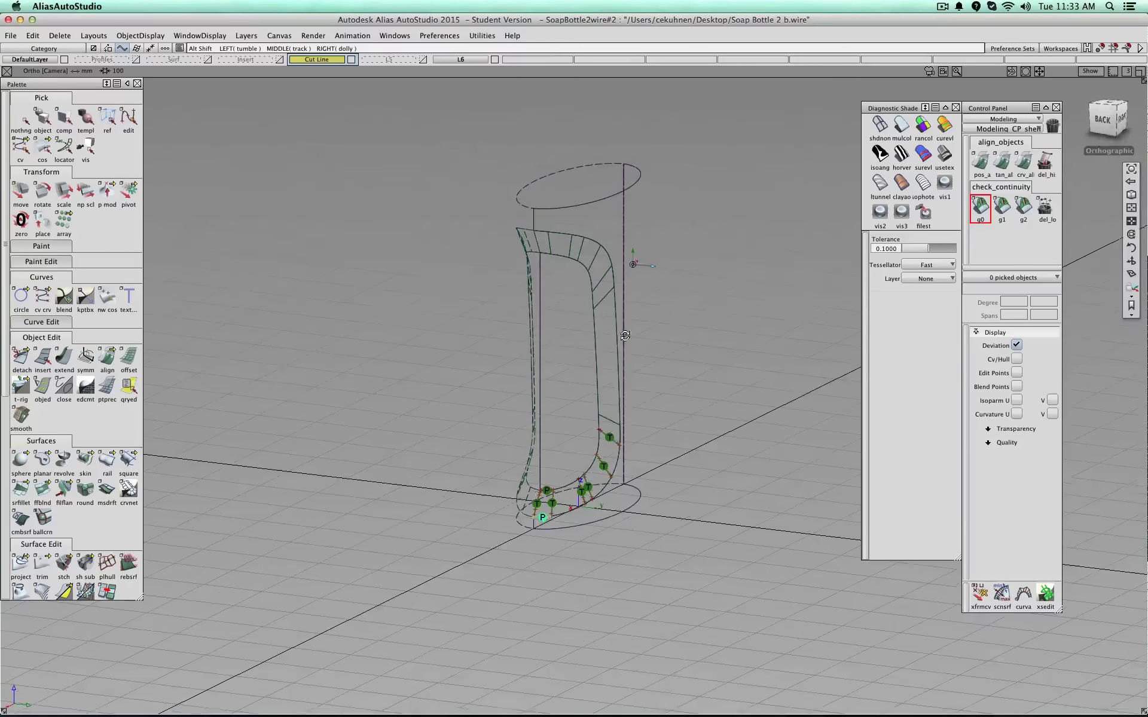
- Delete the continuity locators and shade the bottle in multi-color mode
{"action": "left_click_drag", "start_coordinate": [721, 249], "coordinate": [746, 224], "text": "ctrl+shift"}
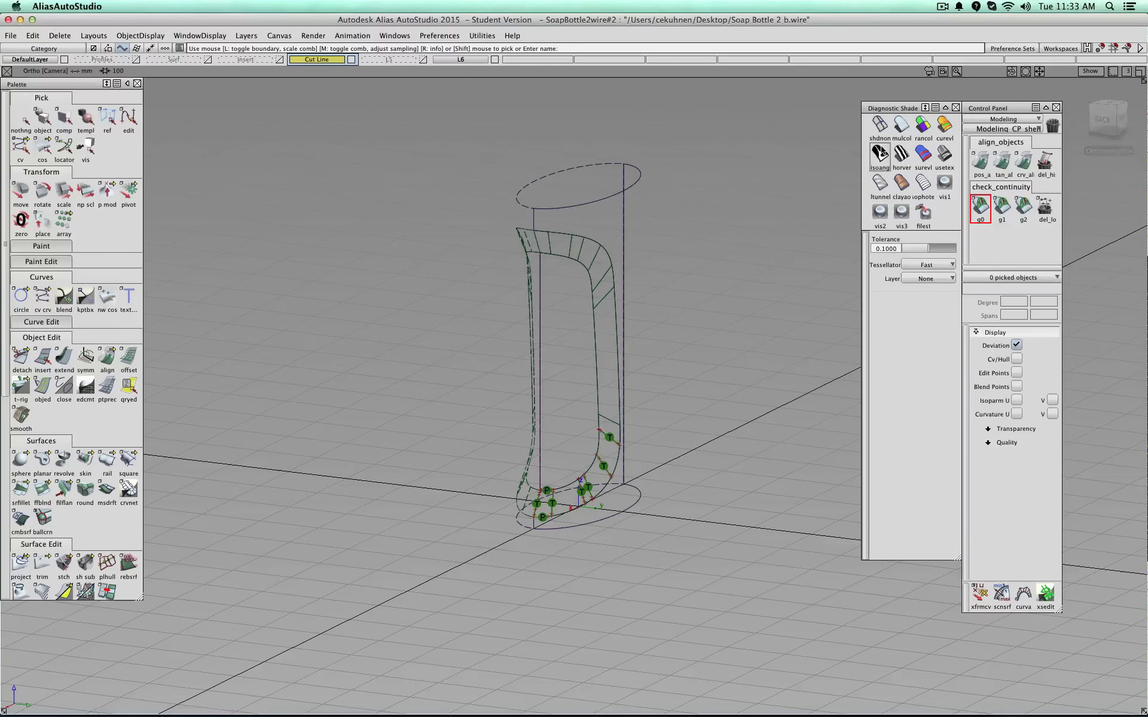
{"action": "left_click", "coordinate": [1044, 208]}
{"action": "left_click", "coordinate": [901, 125]}
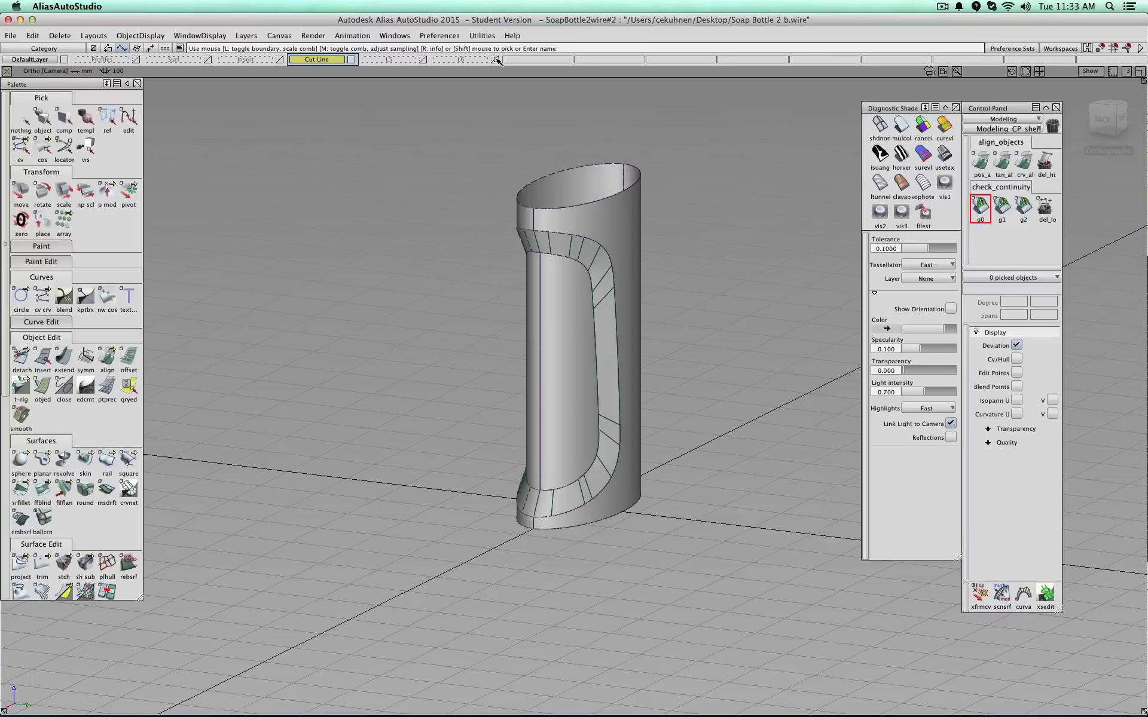
- Bring the hidden projected recess curves back into view and hide layer L6
{"action": "right_click", "coordinate": [471, 61]}
{"action": "left_click_drag", "start_coordinate": [470, 60], "coordinate": [613, 105]}
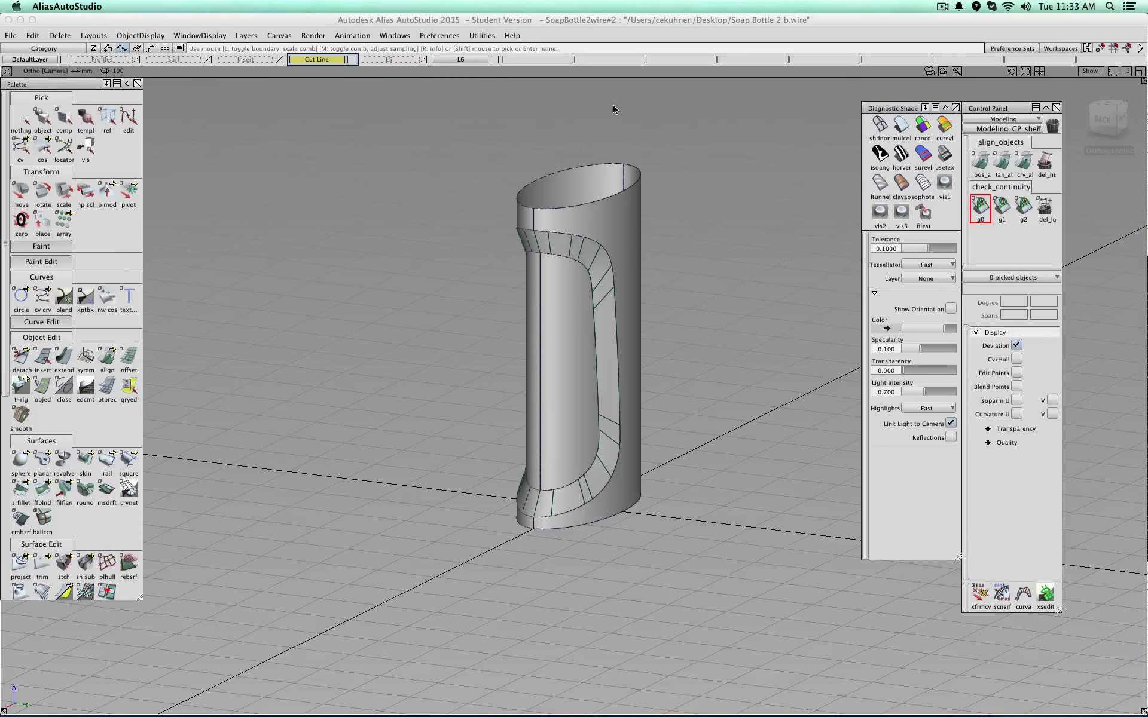
{"action": "left_click_drag", "start_coordinate": [738, 147], "coordinate": [740, 270], "text": "ctrl+shift"}
{"action": "left_click_drag", "start_coordinate": [644, 262], "coordinate": [564, 280], "text": "alt+shift"}
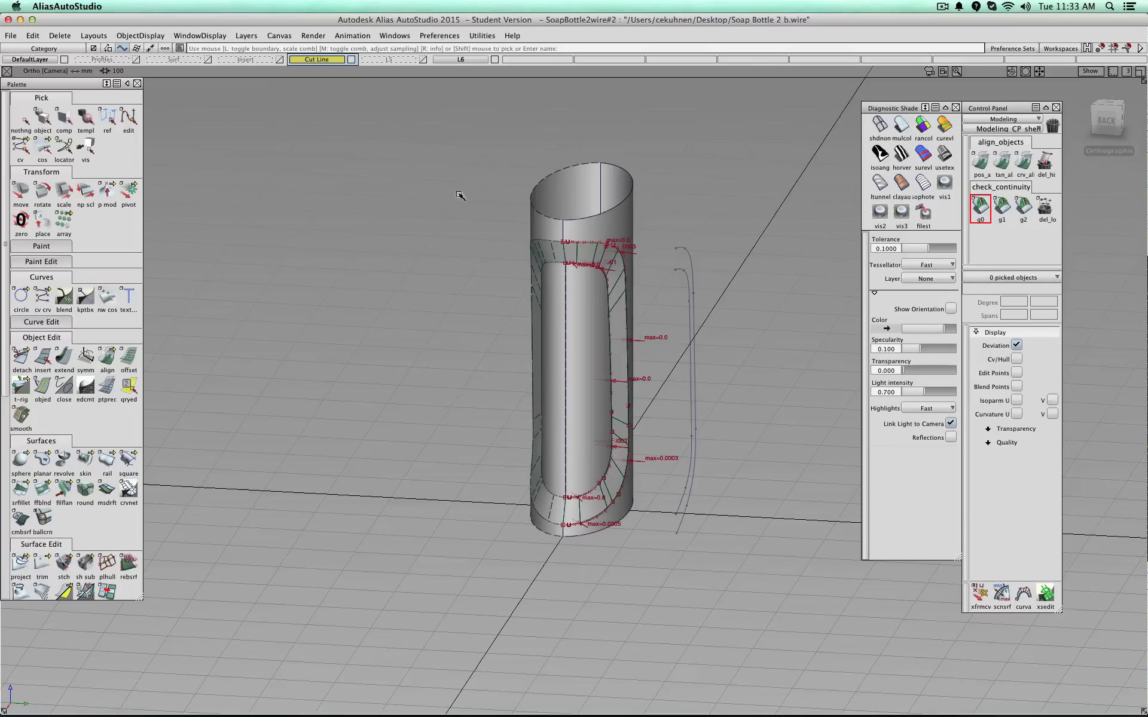
{"action": "left_click", "coordinate": [494, 60]}
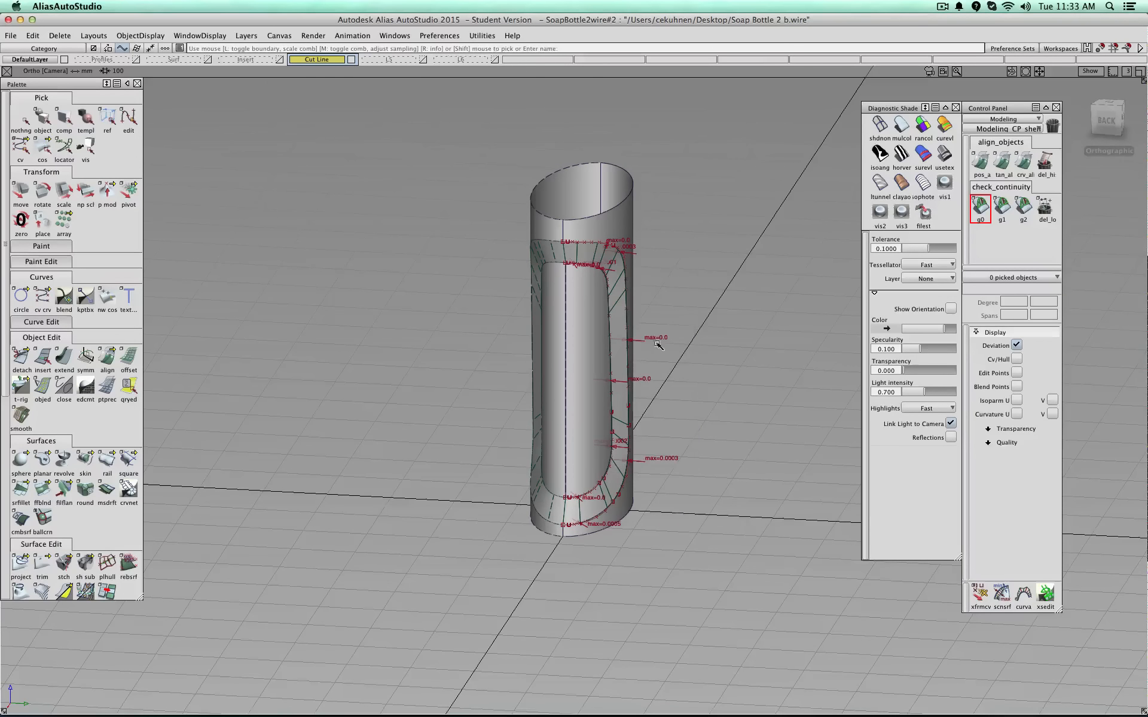
- Display the Profiles, Insert and Surf layers to inspect their contents, and hide them again
{"action": "left_click", "coordinate": [134, 60]}
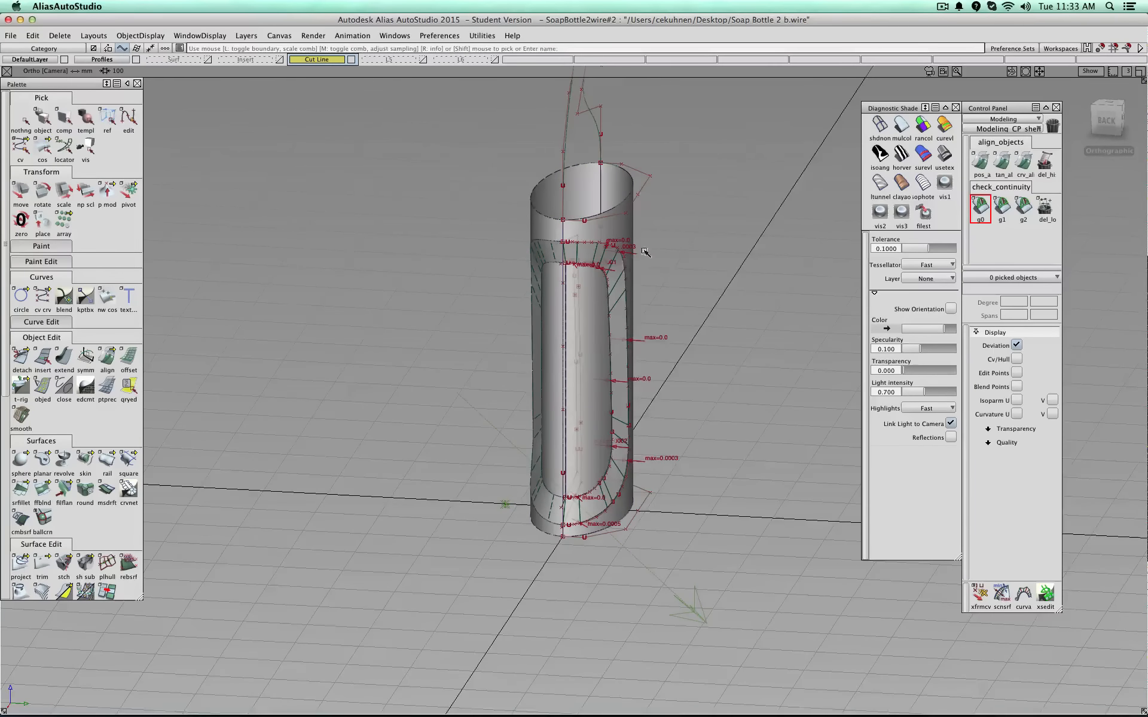
{"action": "left_click_drag", "start_coordinate": [795, 230], "coordinate": [753, 345], "text": "alt+shift"}
{"action": "left_click", "coordinate": [753, 224], "text": "ctrl+shift"}
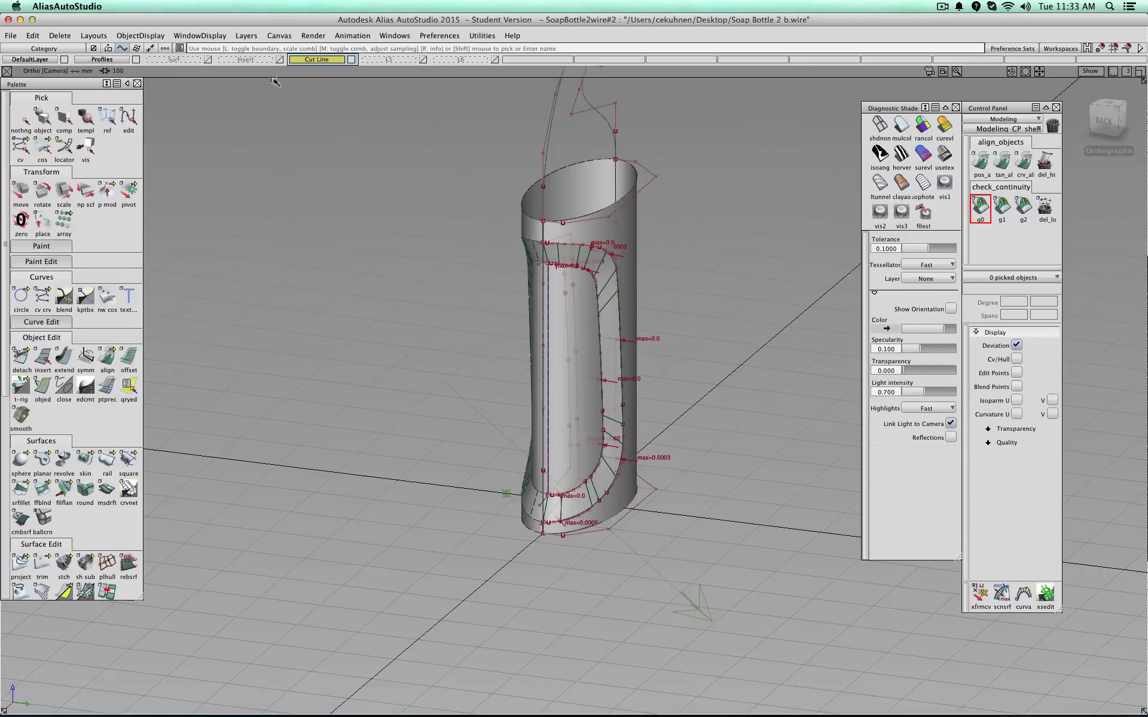
{"action": "left_click", "coordinate": [279, 60]}
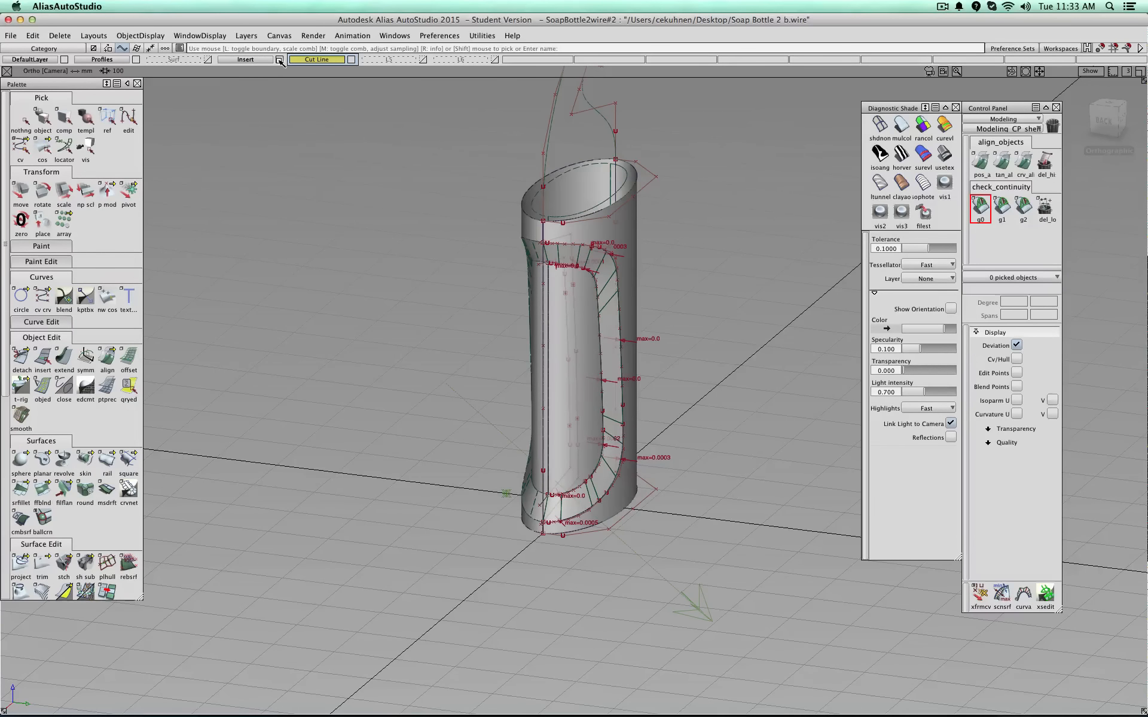
{"action": "left_click", "coordinate": [279, 60]}
{"action": "left_click", "coordinate": [208, 59]}
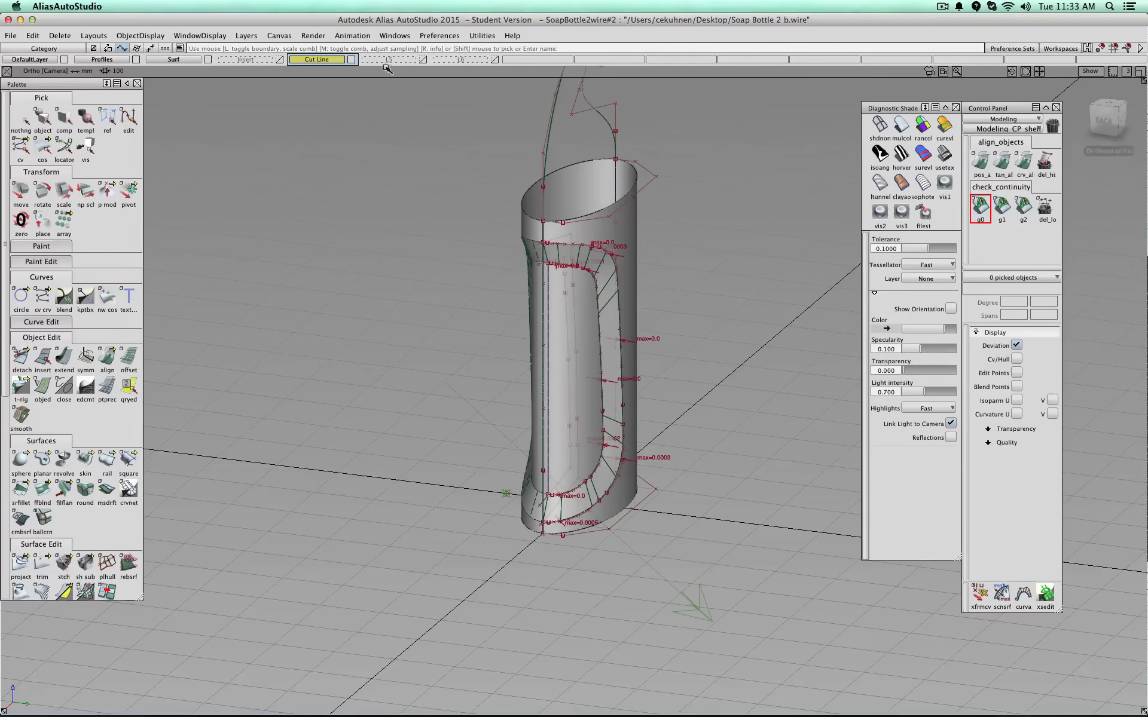
{"action": "left_click", "coordinate": [208, 59]}
{"action": "left_click", "coordinate": [141, 61]}
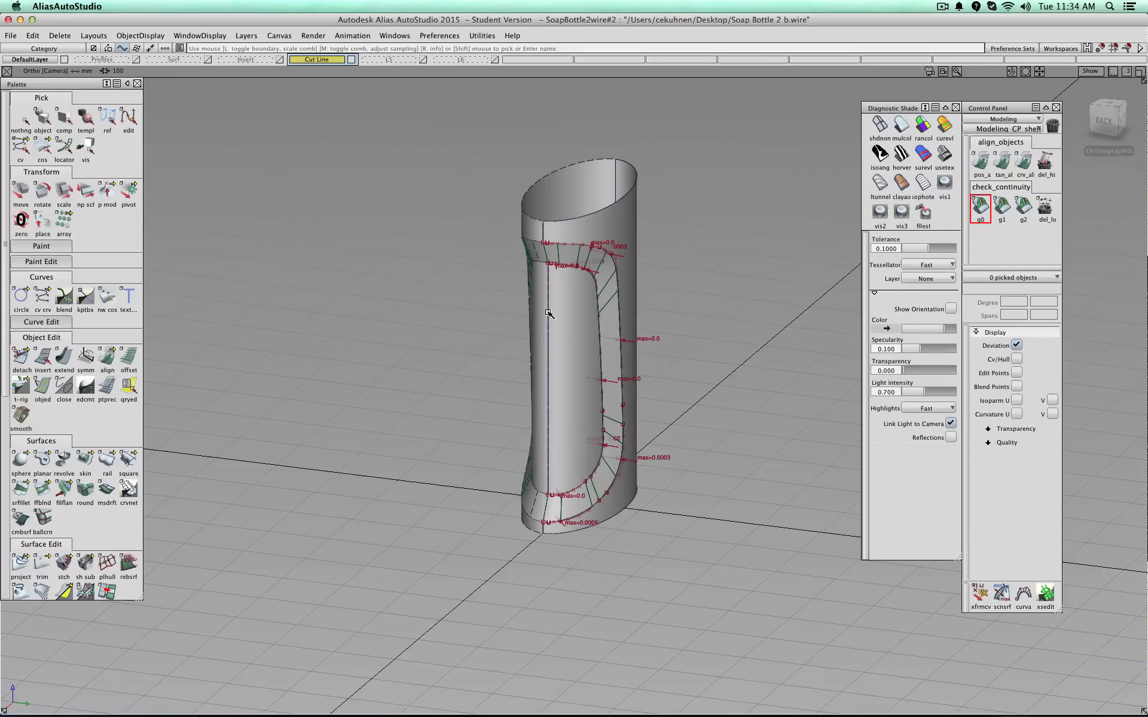
- Delete the curve deviation locators and assign all the projected curves around the recess to layer L6
{"action": "left_click", "coordinate": [1045, 208]}
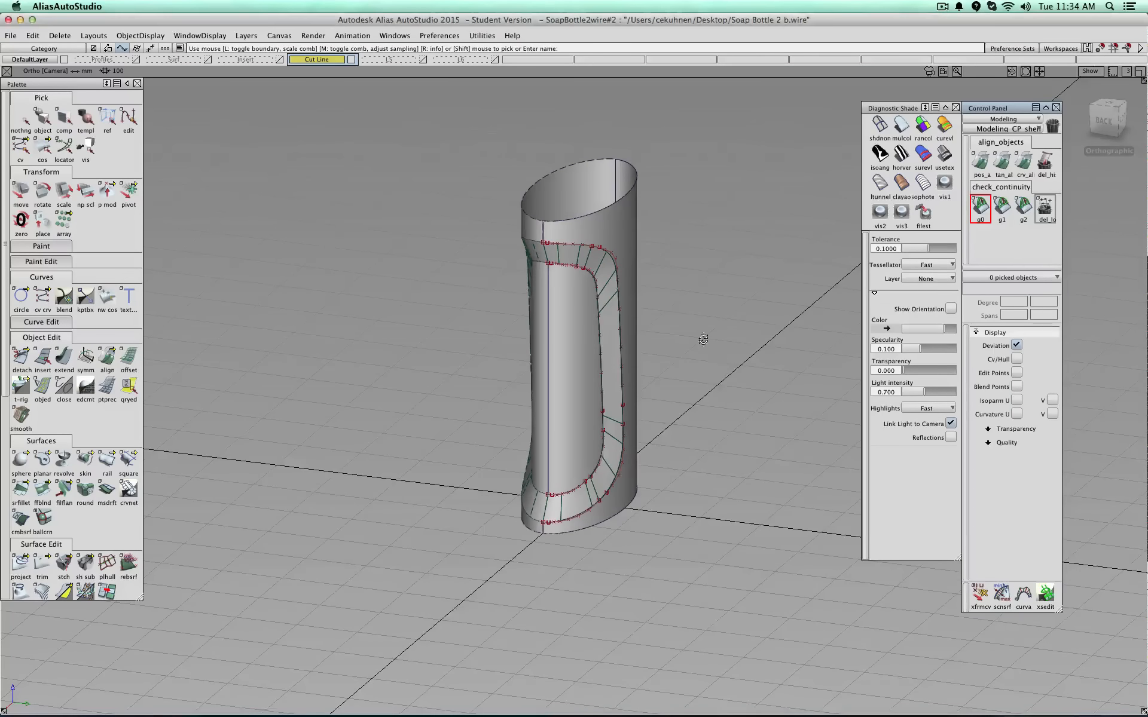
{"action": "left_click_drag", "start_coordinate": [705, 339], "coordinate": [423, 336], "text": "alt+shift"}
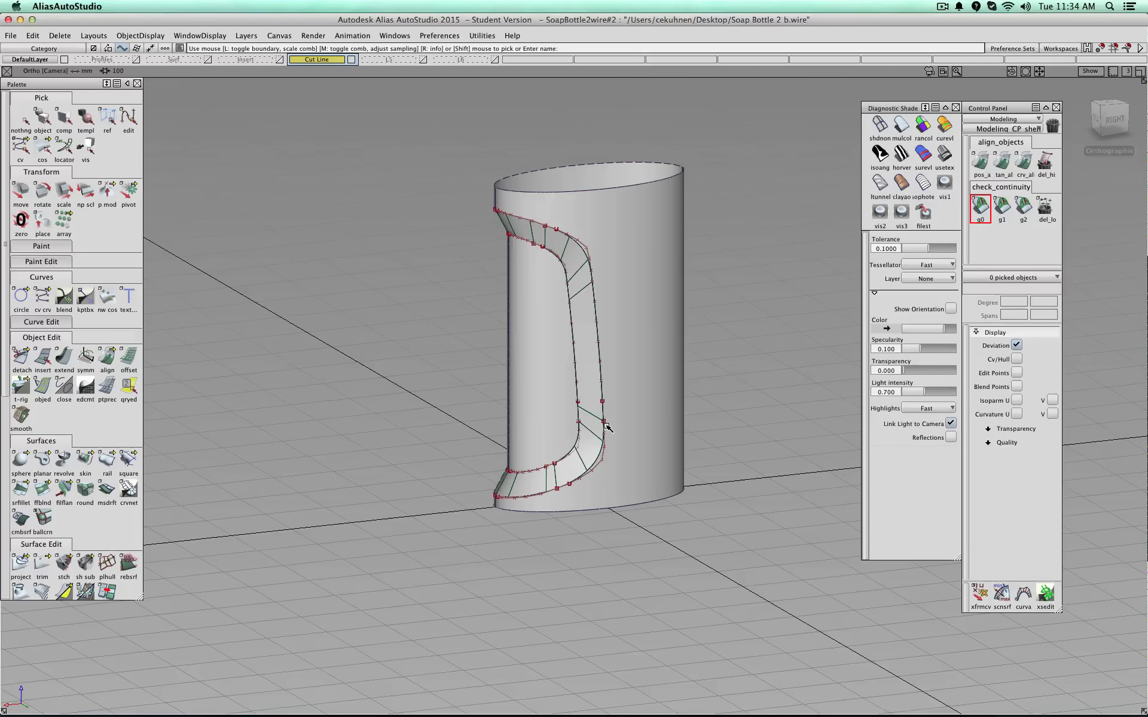
{"action": "left_click_drag", "start_coordinate": [479, 325], "coordinate": [581, 283], "text": "alt+shift"}
{"action": "left_click_drag", "start_coordinate": [762, 186], "coordinate": [718, 197], "text": "ctrl+shift"}
{"action": "left_click_drag", "start_coordinate": [713, 150], "coordinate": [448, 604]}
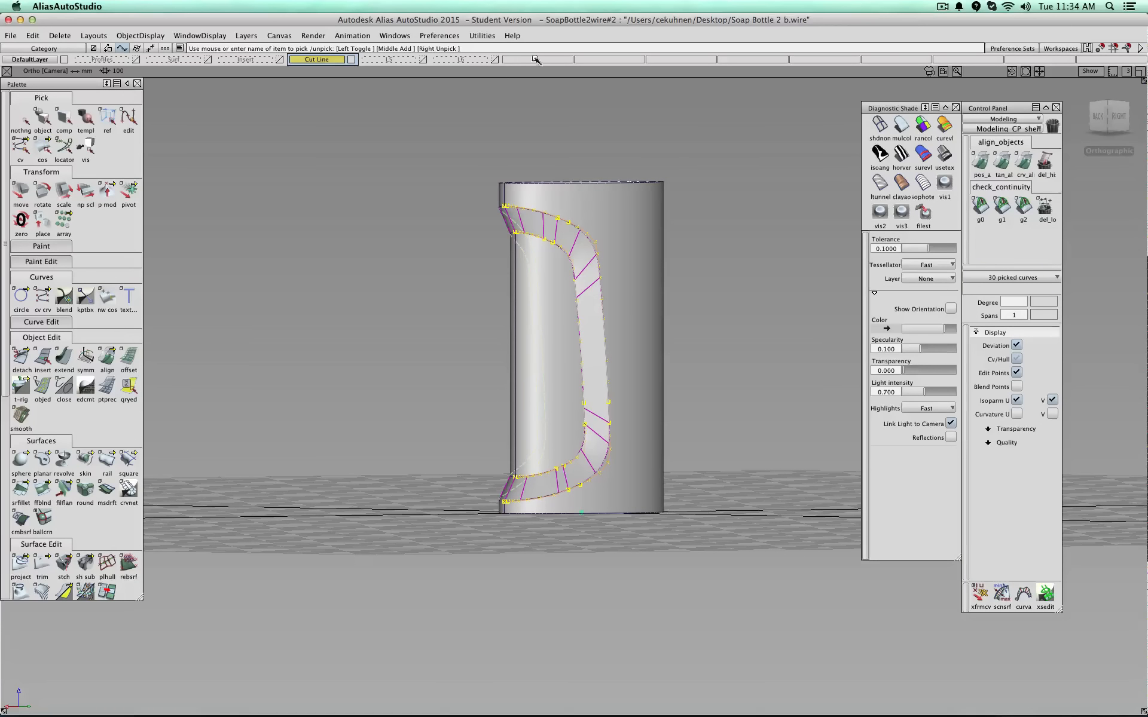
{"action": "right_click", "coordinate": [465, 61]}
{"action": "left_click", "coordinate": [335, 238]}
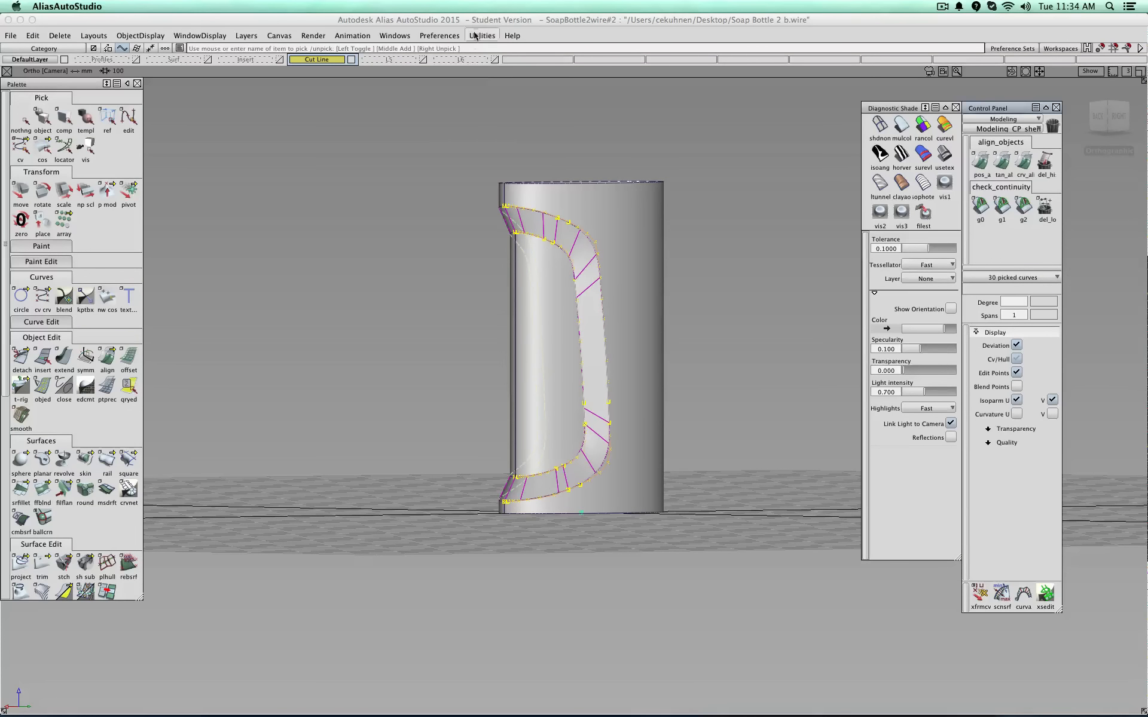
{"action": "right_click", "coordinate": [466, 60]}
{"action": "left_click", "coordinate": [467, 74]}
{"action": "left_click_drag", "start_coordinate": [463, 290], "coordinate": [523, 310], "text": "alt+shift"}
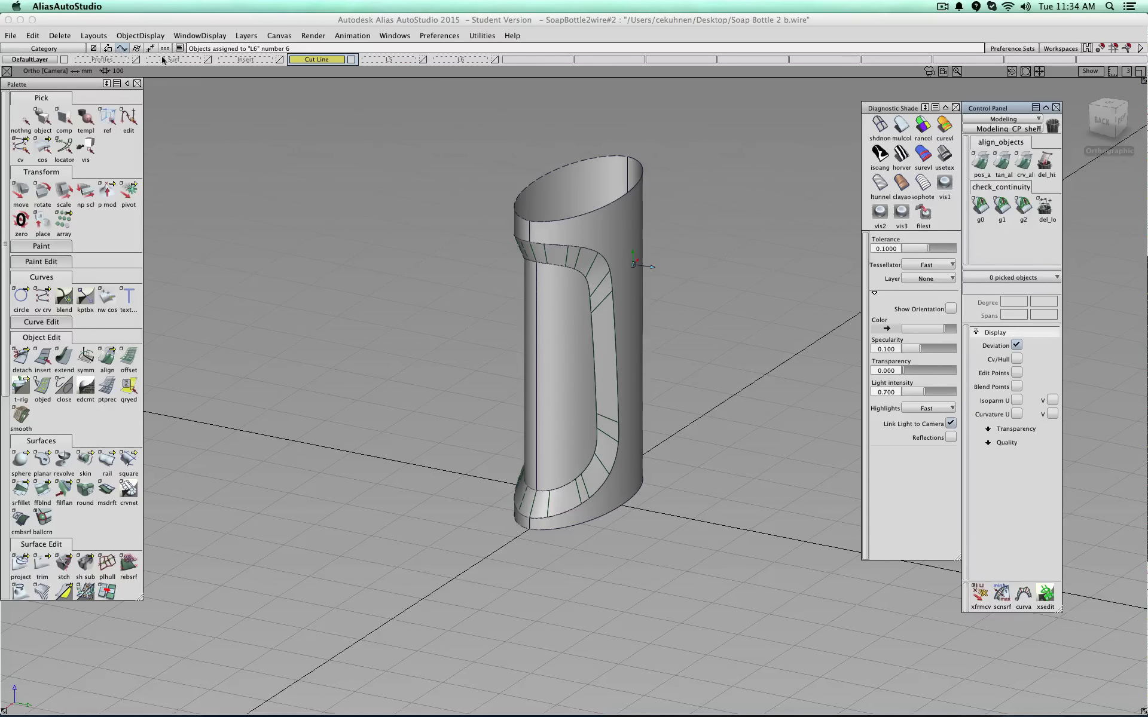
- Show the Profiles layer with the bottle's construction curves and bring the neck profiles into view
{"action": "left_click", "coordinate": [135, 61]}
{"action": "scroll", "coordinate": [482, 243], "scroll_direction": "down", "scroll_amount": 2}
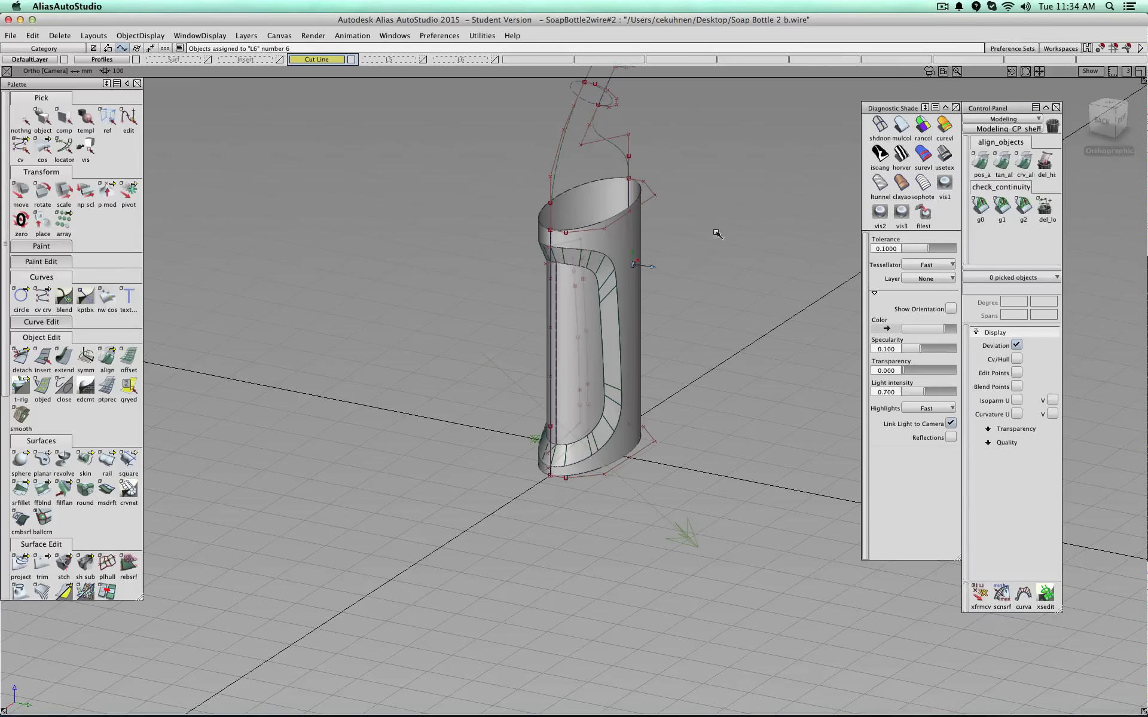
{"action": "middle_click_drag", "start_coordinate": [712, 230], "coordinate": [686, 364], "text": "alt+shift"}
{"action": "left_click_drag", "start_coordinate": [687, 363], "coordinate": [549, 379], "text": "alt+shift"}
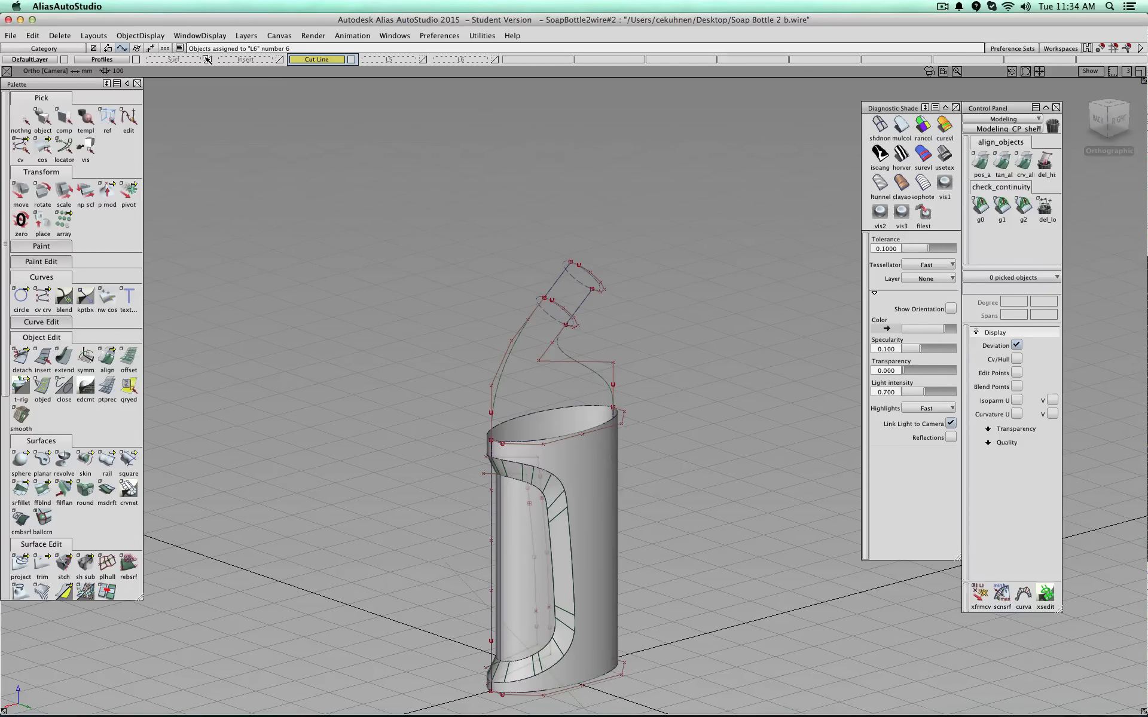
- Show the Surf layer, shade its surfaces in multi-color mode, and hide the Cut Line layer
{"action": "left_click", "coordinate": [207, 60]}
{"action": "left_click", "coordinate": [901, 126]}
{"action": "middle_click_drag", "start_coordinate": [599, 426], "coordinate": [658, 266], "text": "alt+shift"}
{"action": "left_click", "coordinate": [353, 60]}
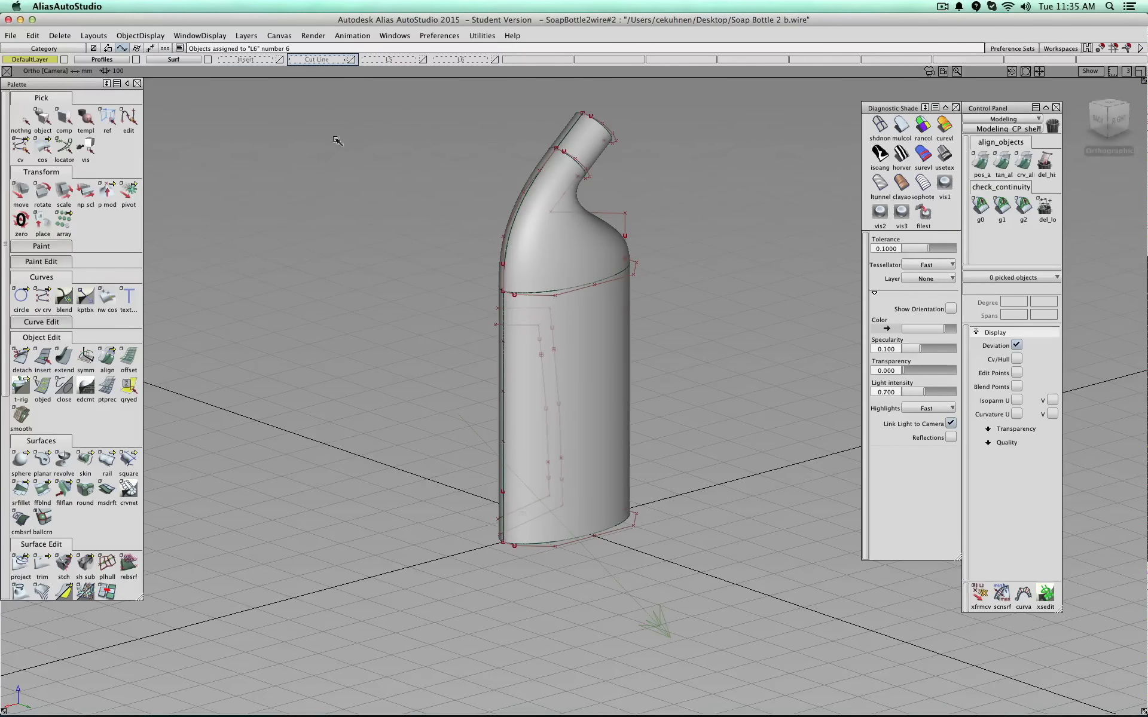
{"action": "left_click_drag", "start_coordinate": [527, 508], "coordinate": [475, 310], "text": "alt+shift"}
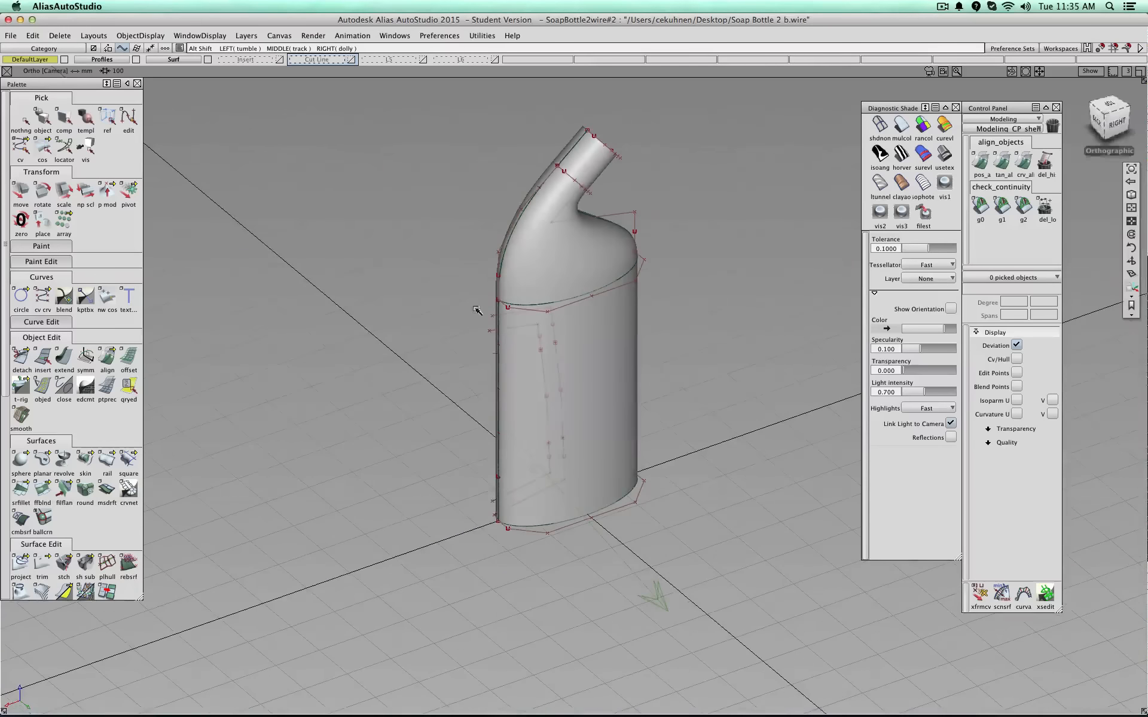
- Copy and paste the bottle's shoulder and neck surfaces, and assign the copies to the Cut Line layer
{"action": "left_click", "coordinate": [25, 121]}
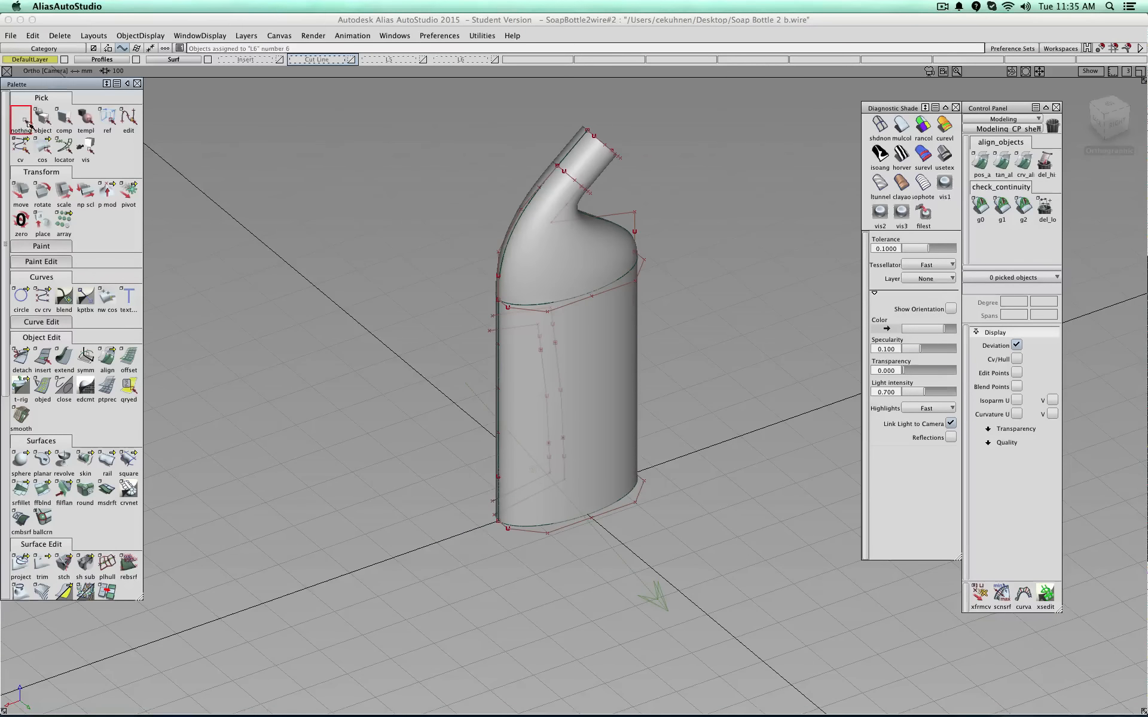
{"action": "left_click", "coordinate": [562, 262]}
{"action": "left_click", "coordinate": [588, 162]}
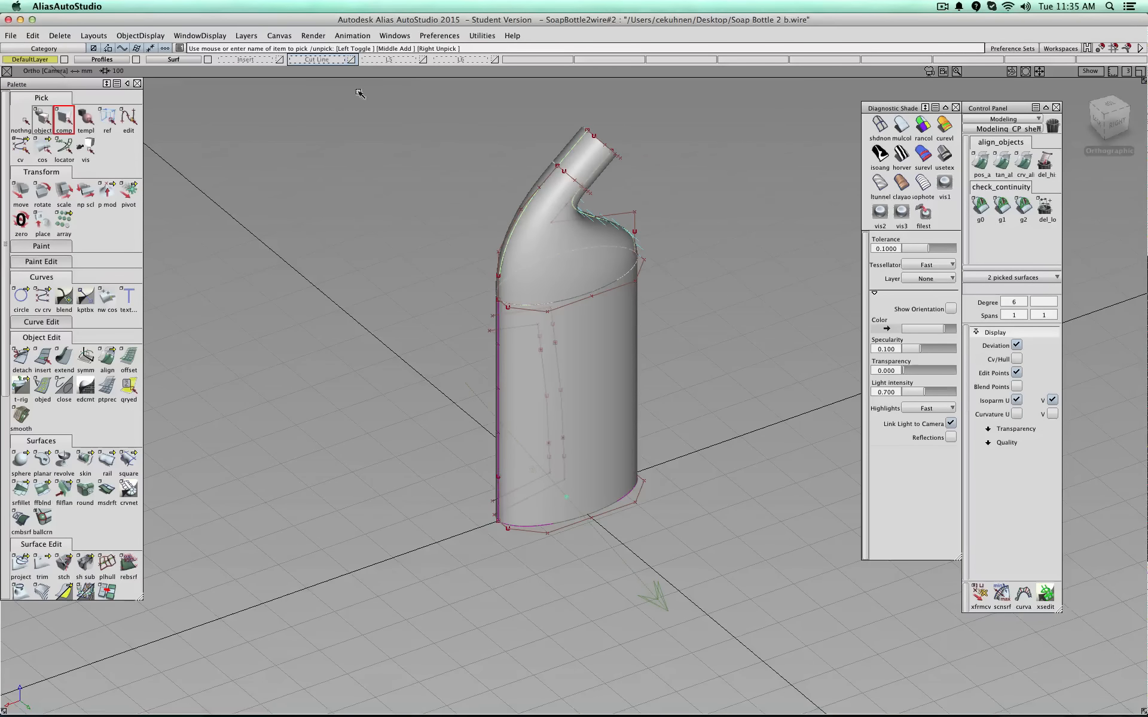
{"action": "key", "text": "super+c"}
{"action": "key", "text": "super+v"}
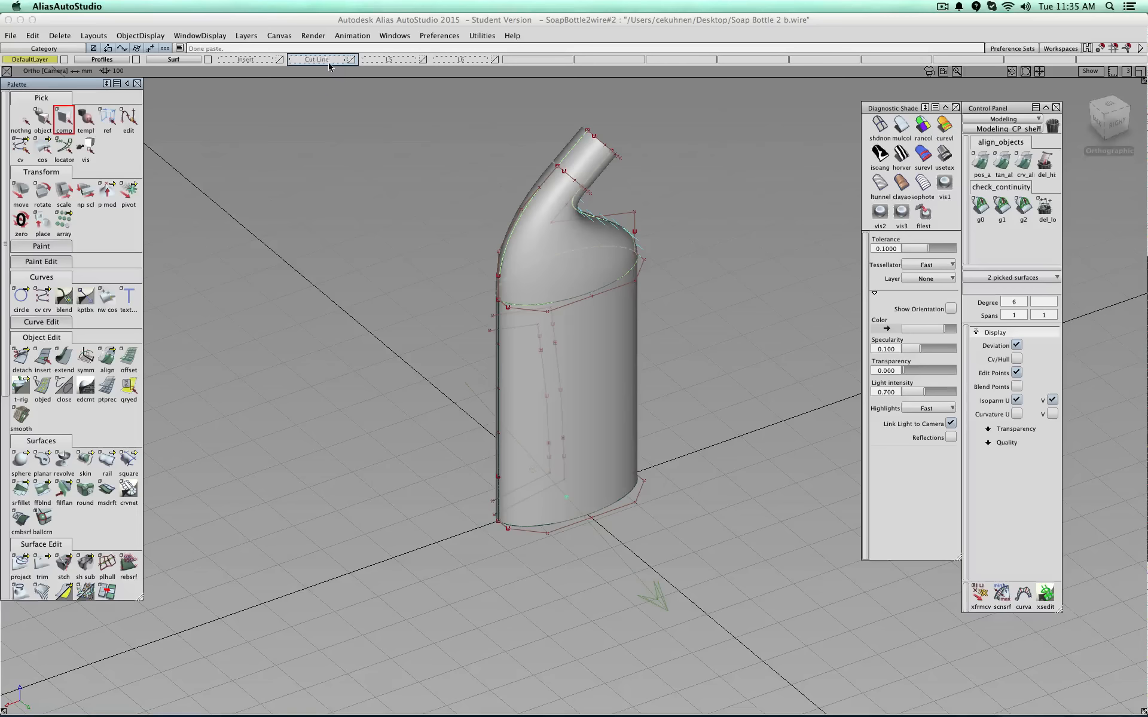
{"action": "left_click", "coordinate": [325, 62]}
{"action": "left_click", "coordinate": [304, 71]}
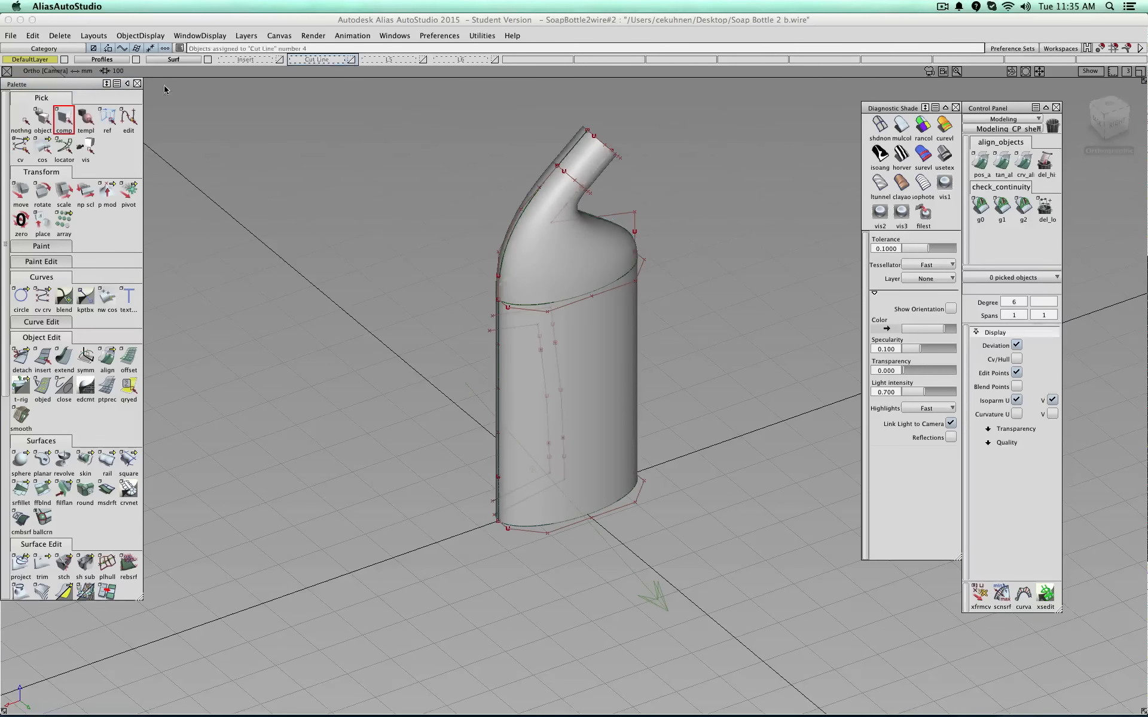
- Hide the Surf and Profiles layers, show the Cut Line layer and shade its surfaces in multi-color mode
{"action": "left_click", "coordinate": [207, 60]}
{"action": "left_click", "coordinate": [137, 59]}
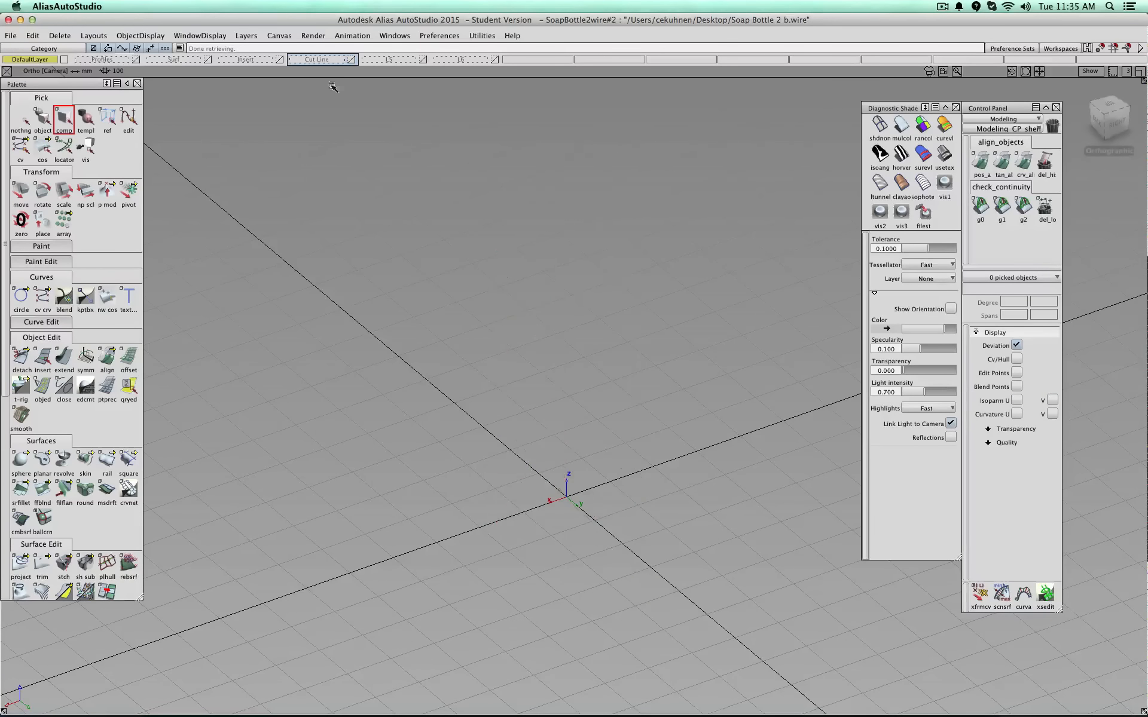
{"action": "left_click", "coordinate": [352, 59]}
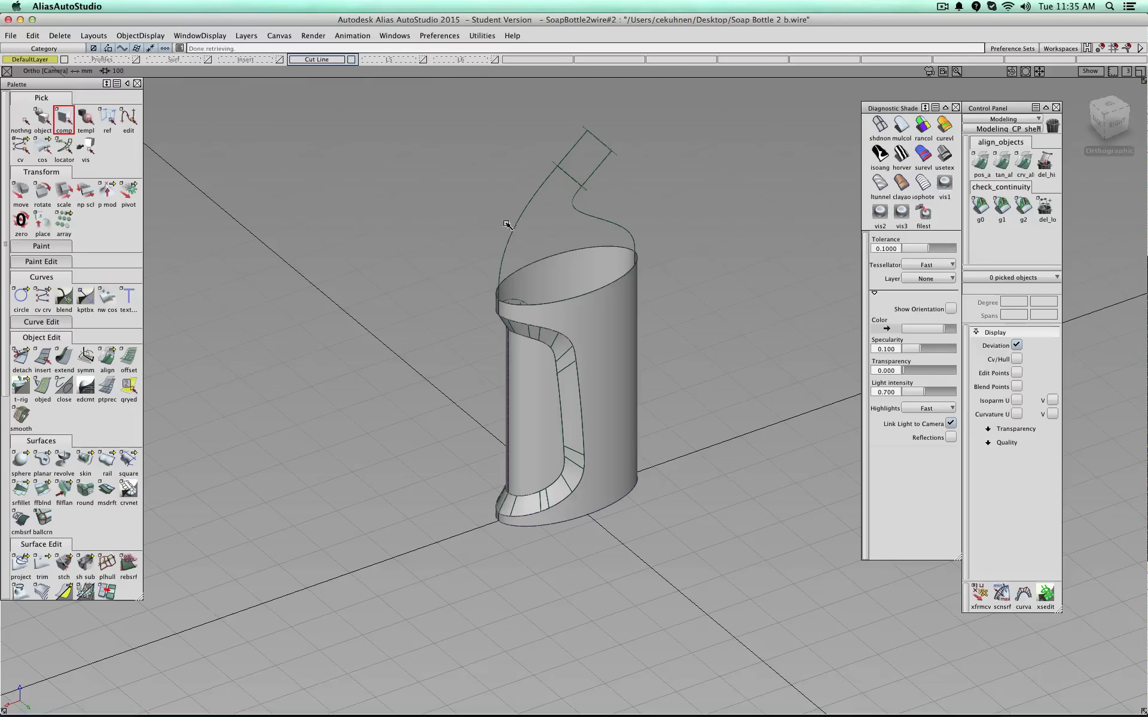
{"action": "left_click", "coordinate": [907, 131]}
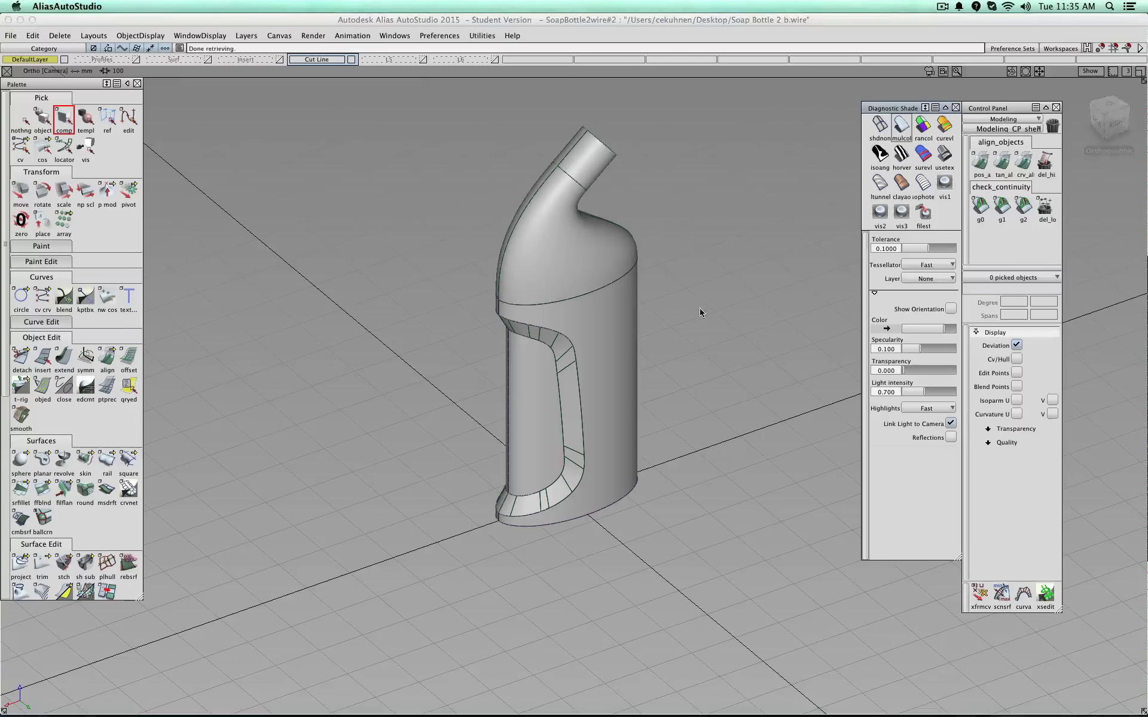
- Check G1 continuity along the shoulder seam, the neck joint and the front and back centreline edges of the bottle
{"action": "left_click", "coordinate": [997, 210]}
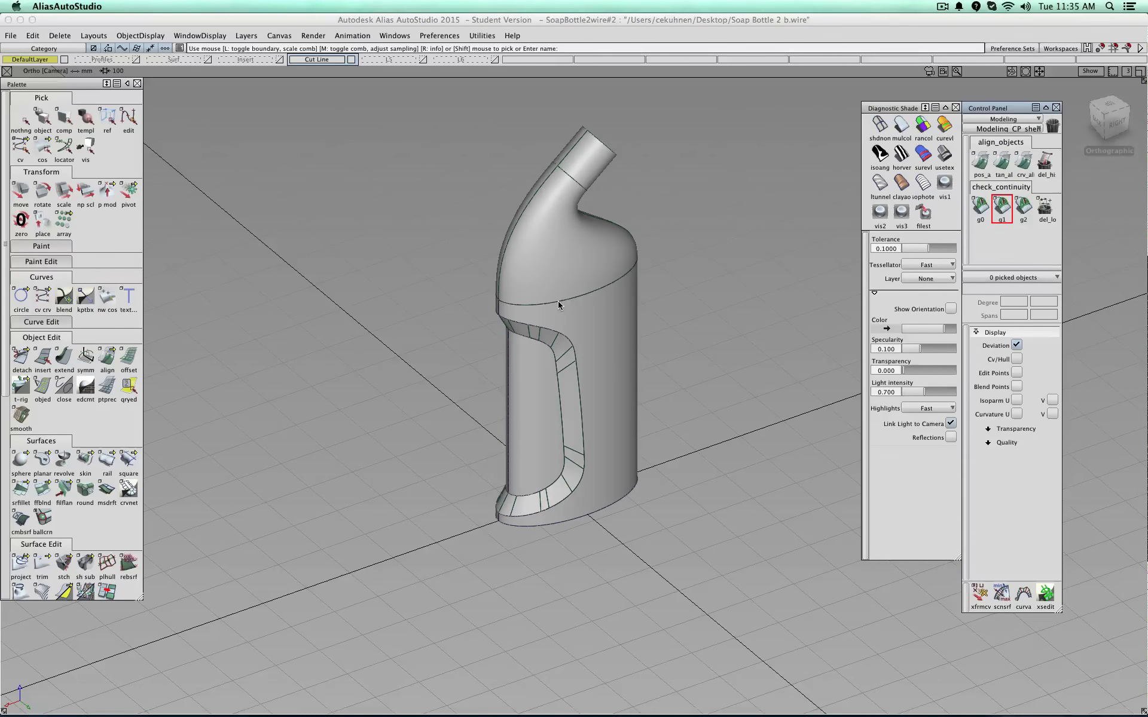
{"action": "left_click", "coordinate": [589, 294]}
{"action": "left_click_drag", "start_coordinate": [572, 284], "coordinate": [676, 280], "text": "alt+shift"}
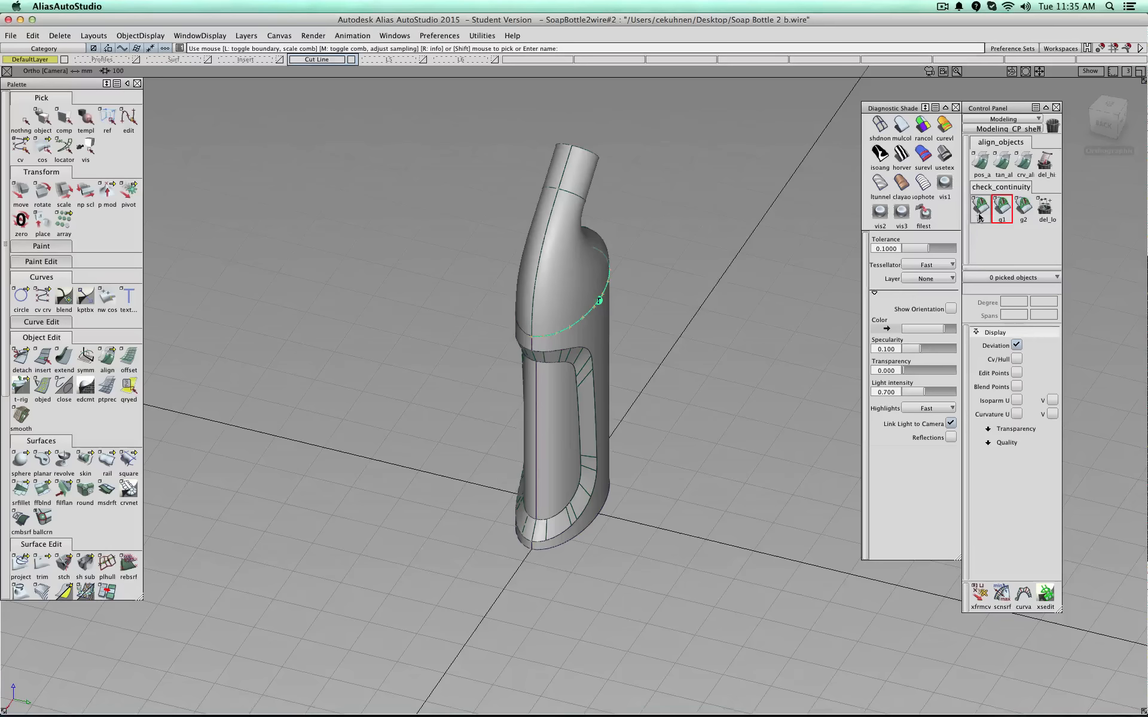
{"action": "left_click", "coordinate": [542, 256]}
{"action": "left_click", "coordinate": [578, 194]}
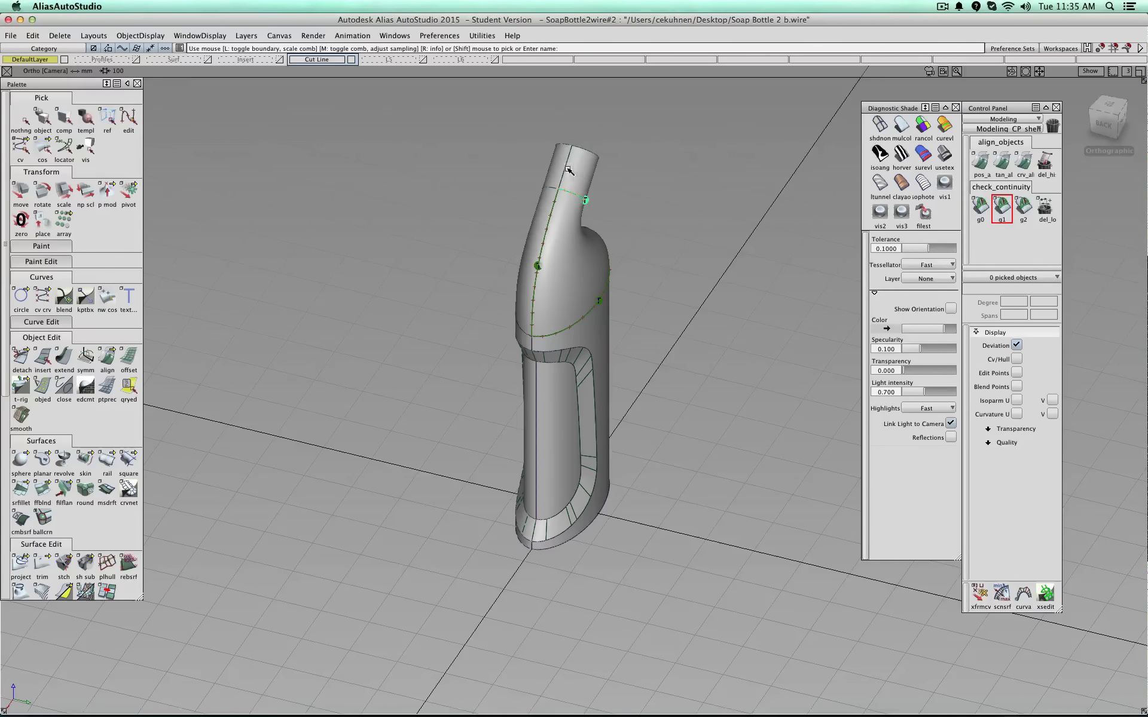
{"action": "mouse_move", "coordinate": [579, 171]}
{"action": "left_mouse_down", "text": "alt+shift"}
{"action": "mouse_move", "coordinate": [533, 236]}
{"action": "mouse_move", "coordinate": [731, 236]}
{"action": "left_mouse_up", "text": "alt+shift"}
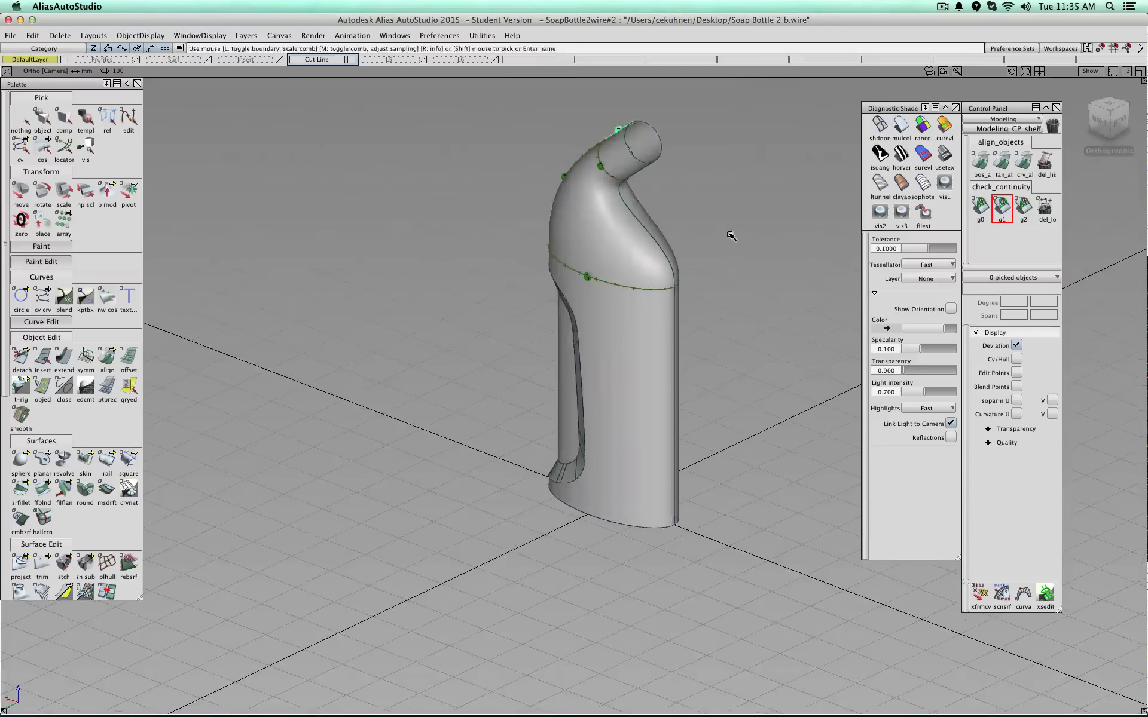
{"action": "left_click", "coordinate": [652, 234]}
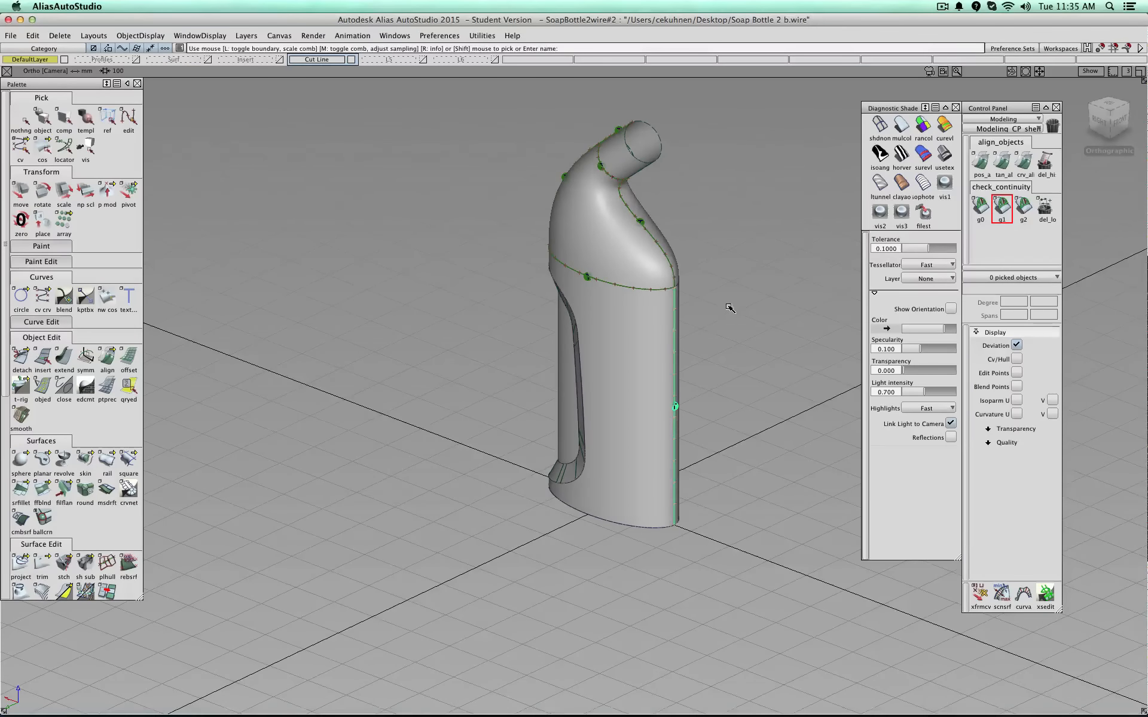
- Try to create a planar surface from the bottle's open base edge alone
{"action": "left_click_drag", "start_coordinate": [725, 308], "coordinate": [510, 456], "text": "alt+shift"}
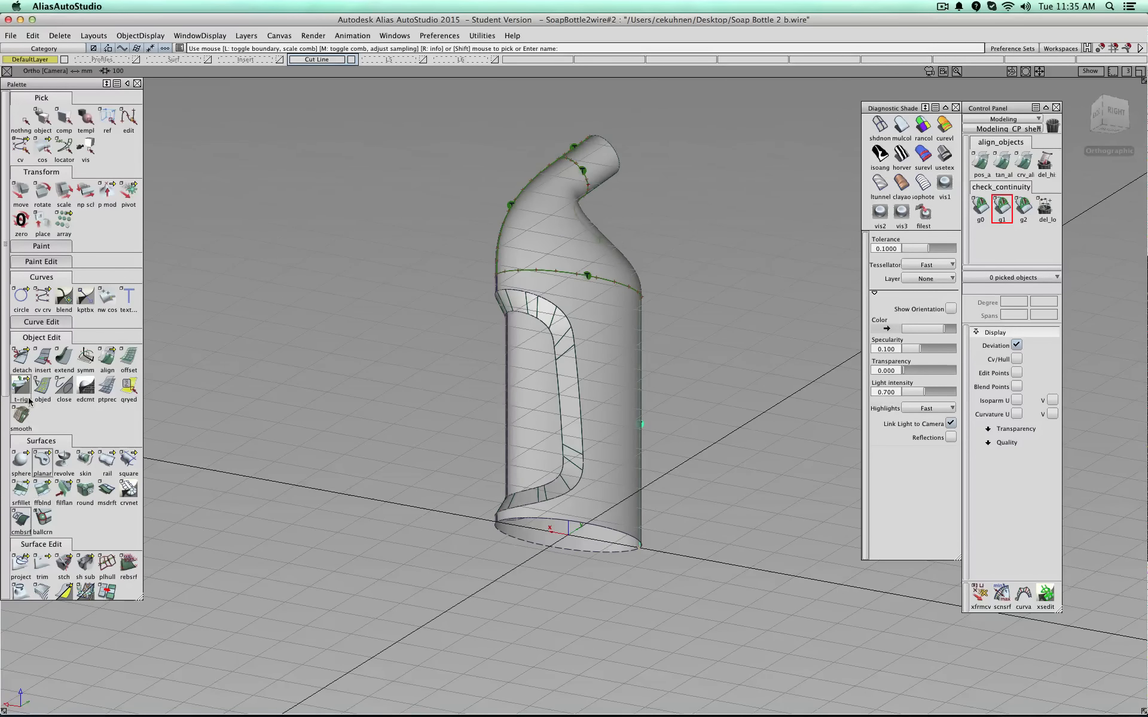
{"action": "left_click", "coordinate": [41, 460]}
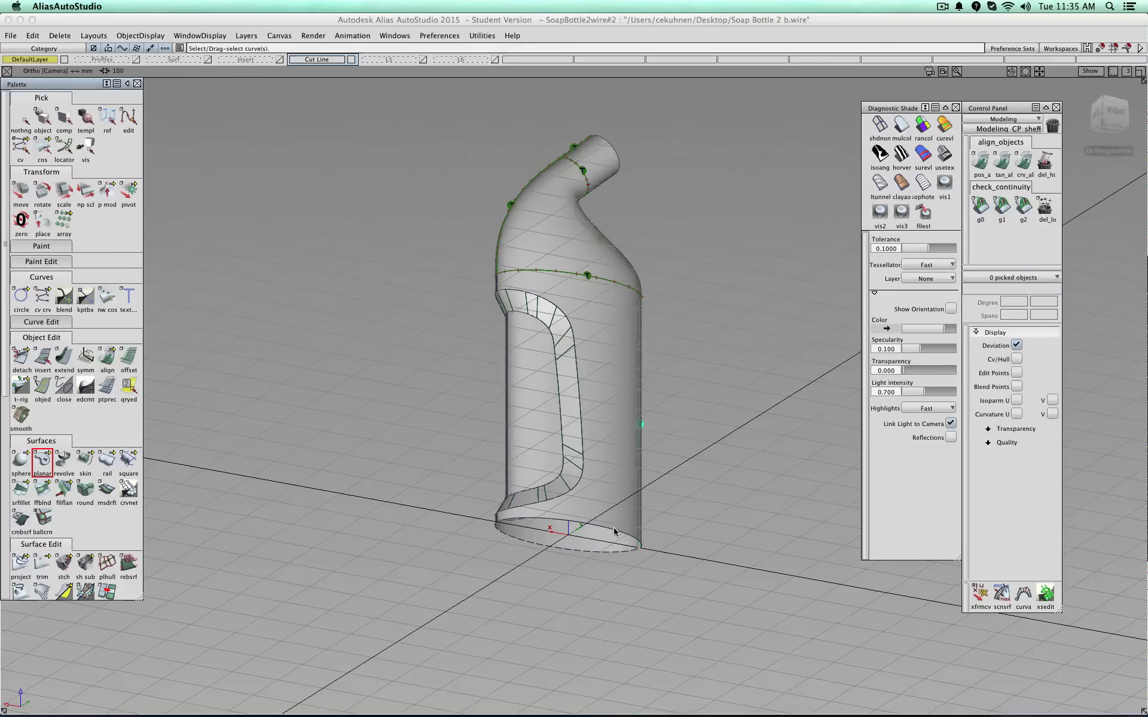
{"action": "left_click", "coordinate": [635, 537]}
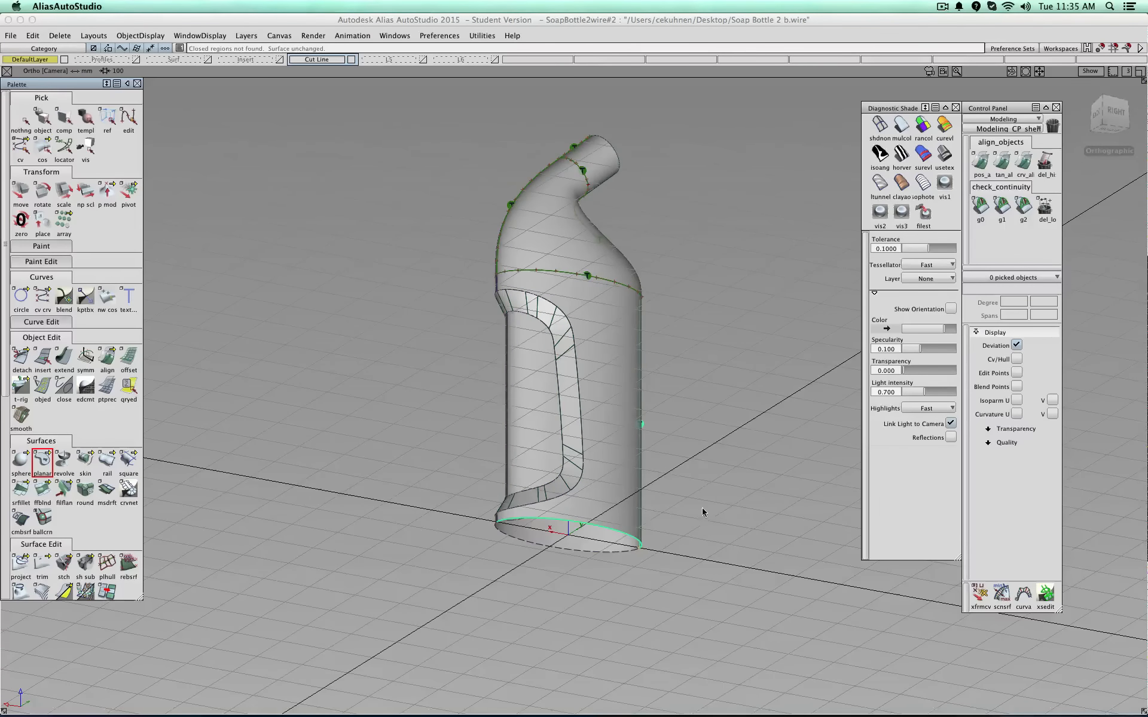
{"action": "middle_click_drag", "start_coordinate": [705, 518], "coordinate": [713, 369], "text": "alt+shift"}
{"action": "scroll", "coordinate": [591, 426], "scroll_direction": "up", "scroll_amount": 5}
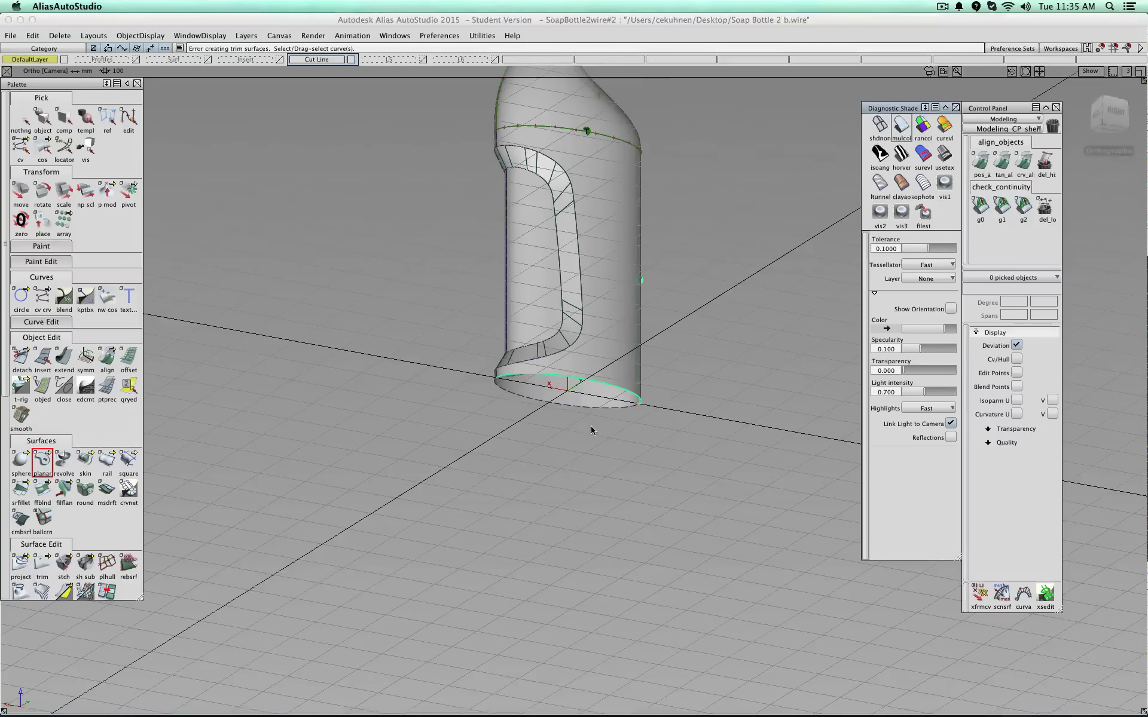
- Delete the continuity check locators from the bottle with its open base in view
{"action": "left_click", "coordinate": [882, 127]}
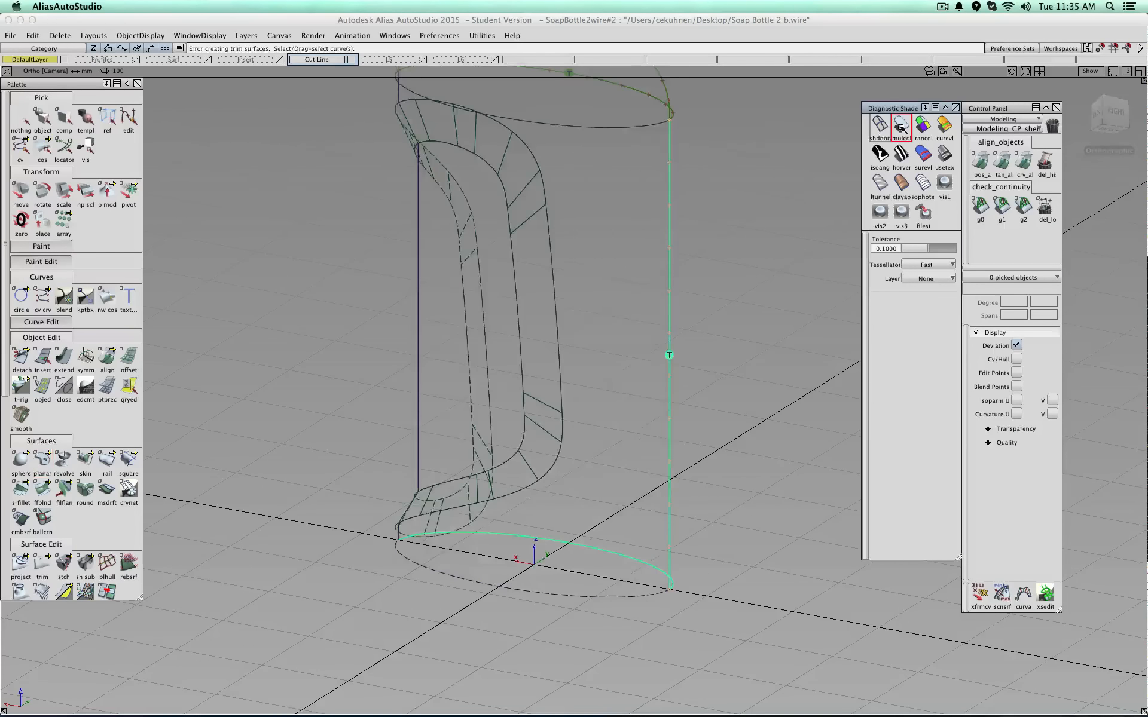
{"action": "mouse_move", "coordinate": [716, 464]}
{"action": "left_mouse_down", "text": "alt+shift"}
{"action": "mouse_move", "coordinate": [595, 192]}
{"action": "mouse_move", "coordinate": [623, 237]}
{"action": "mouse_move", "coordinate": [497, 418]}
{"action": "mouse_move", "coordinate": [520, 313]}
{"action": "left_mouse_up", "text": "alt+shift"}
{"action": "left_click", "coordinate": [1049, 213]}
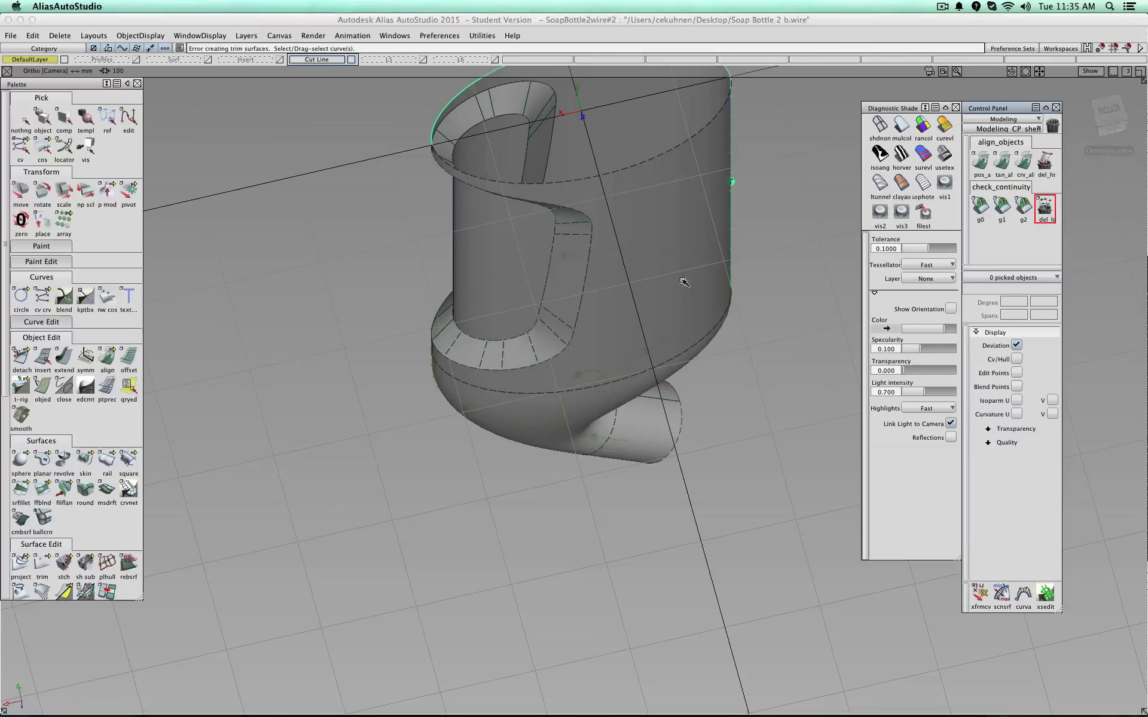
{"action": "middle_click_drag", "start_coordinate": [674, 312], "coordinate": [599, 536], "text": "alt+shift"}
- Draw a straight degree 1 CV curve across the open base, joining the two ends of the half base edge
{"action": "left_click", "coordinate": [43, 302]}
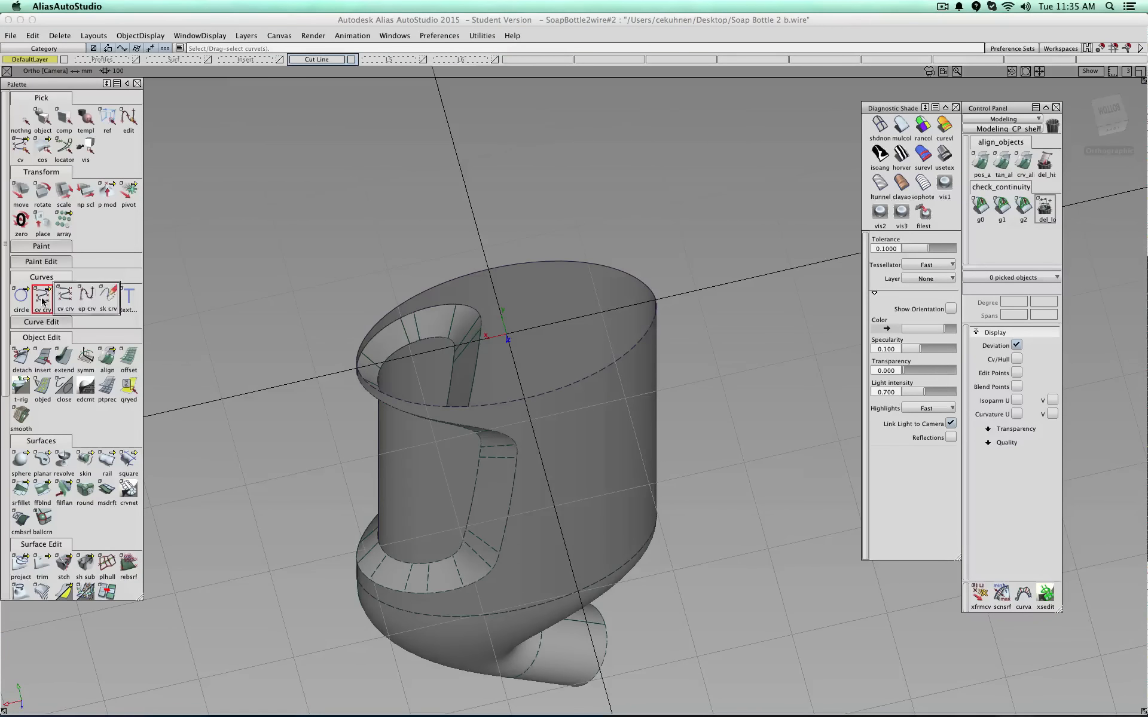
{"action": "left_click", "coordinate": [60, 297]}
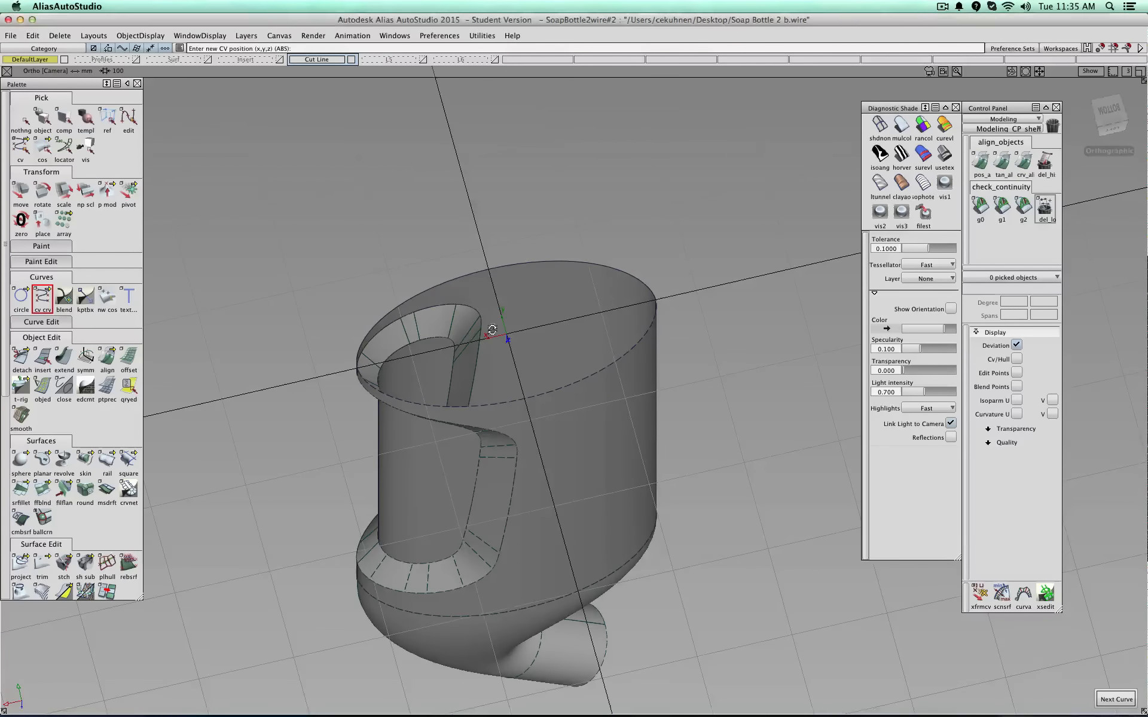
{"action": "left_click_drag", "start_coordinate": [493, 329], "coordinate": [352, 167], "text": "alt+shift"}
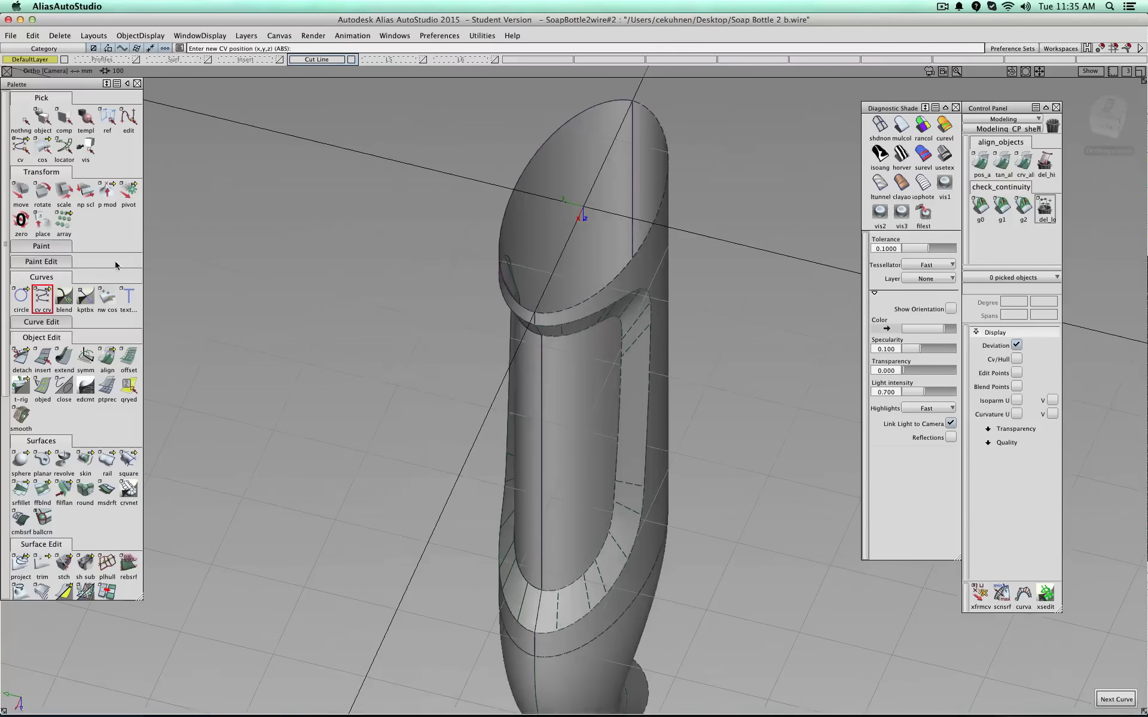
{"action": "left_click", "coordinate": [535, 156]}
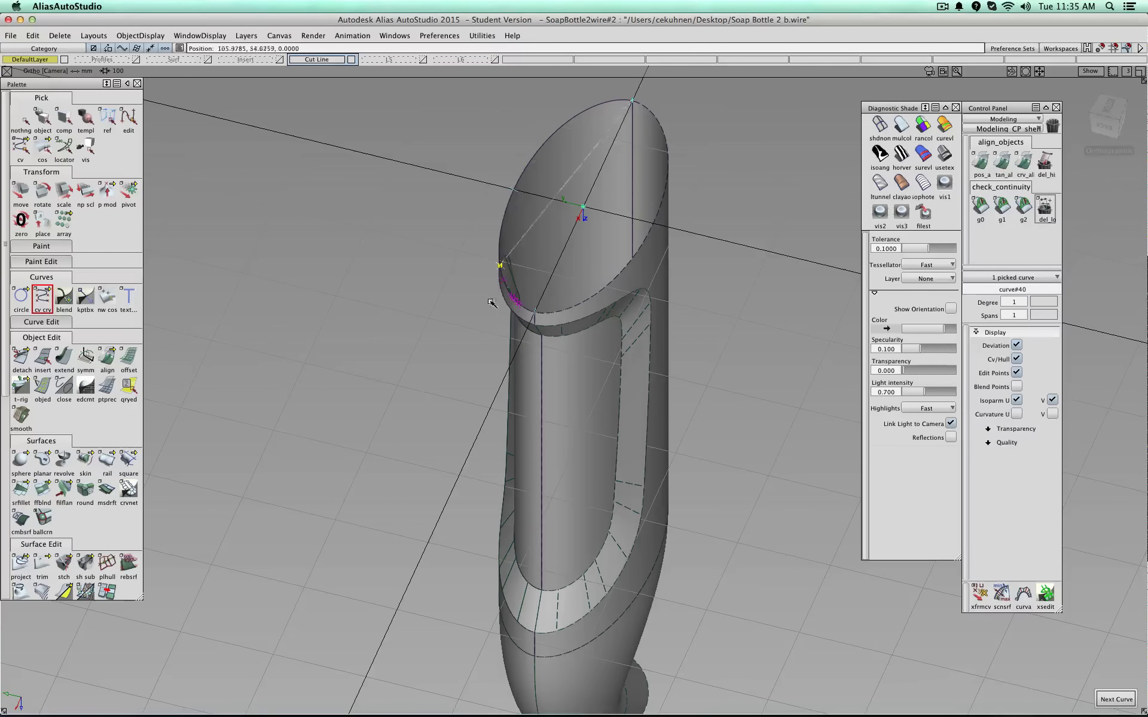
{"action": "left_click", "coordinate": [535, 312]}
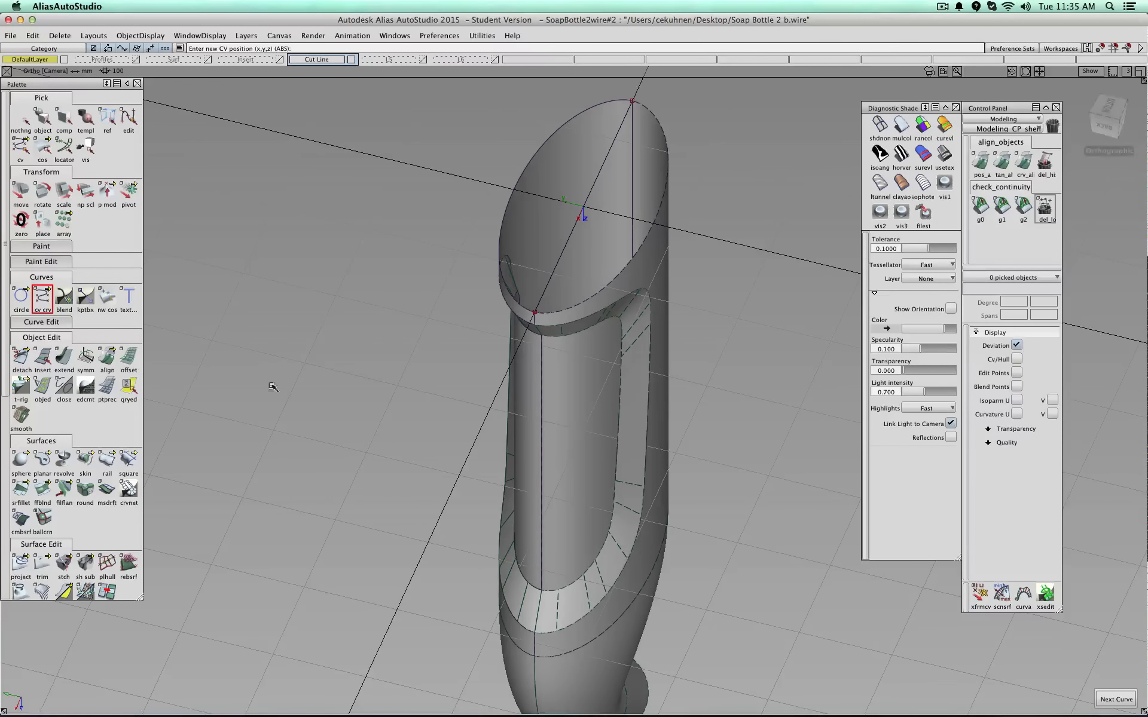
- Close half of the base with a planar surface from the base edge and centreline curve, Chain Select off, and shade it in multi-color mode
{"action": "left_click", "coordinate": [43, 462]}
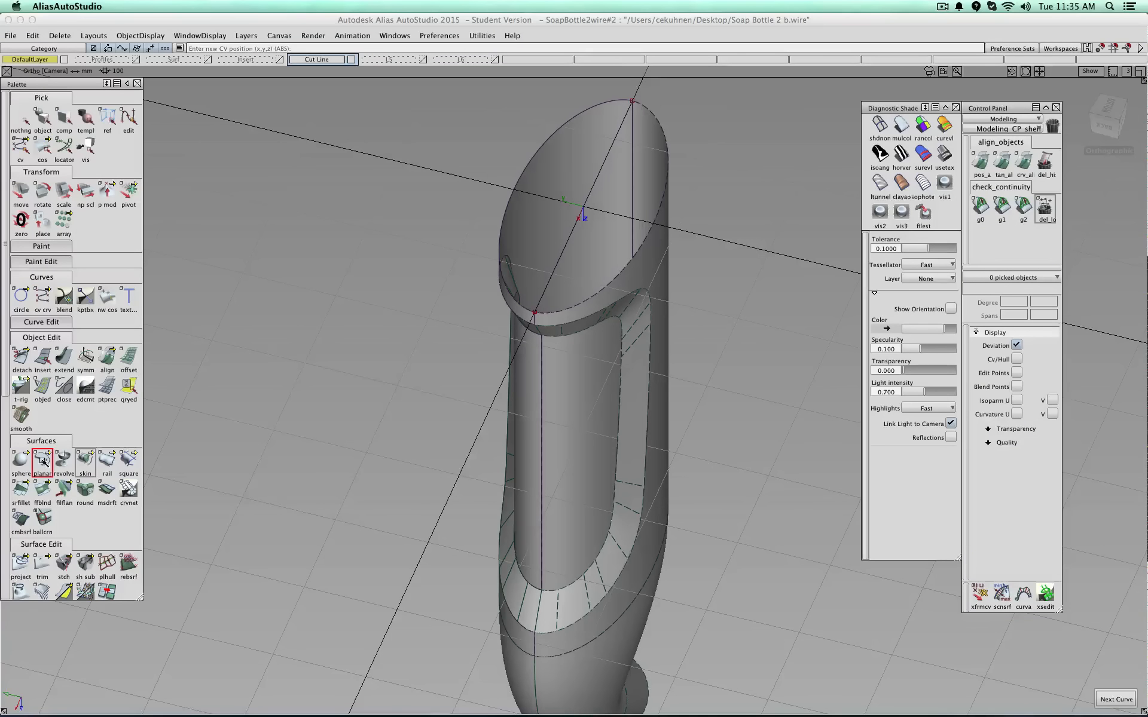
{"action": "double_click", "coordinate": [43, 462]}
{"action": "left_click", "coordinate": [291, 429]}
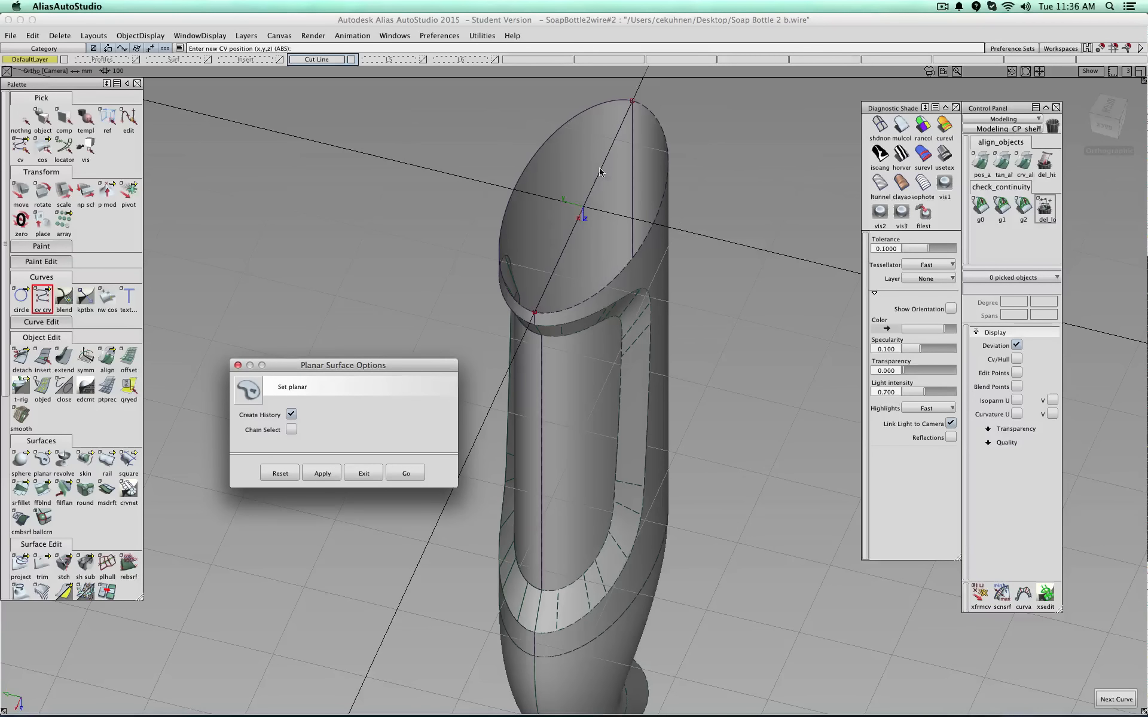
{"action": "left_click", "coordinate": [421, 480]}
{"action": "left_click", "coordinate": [542, 152]}
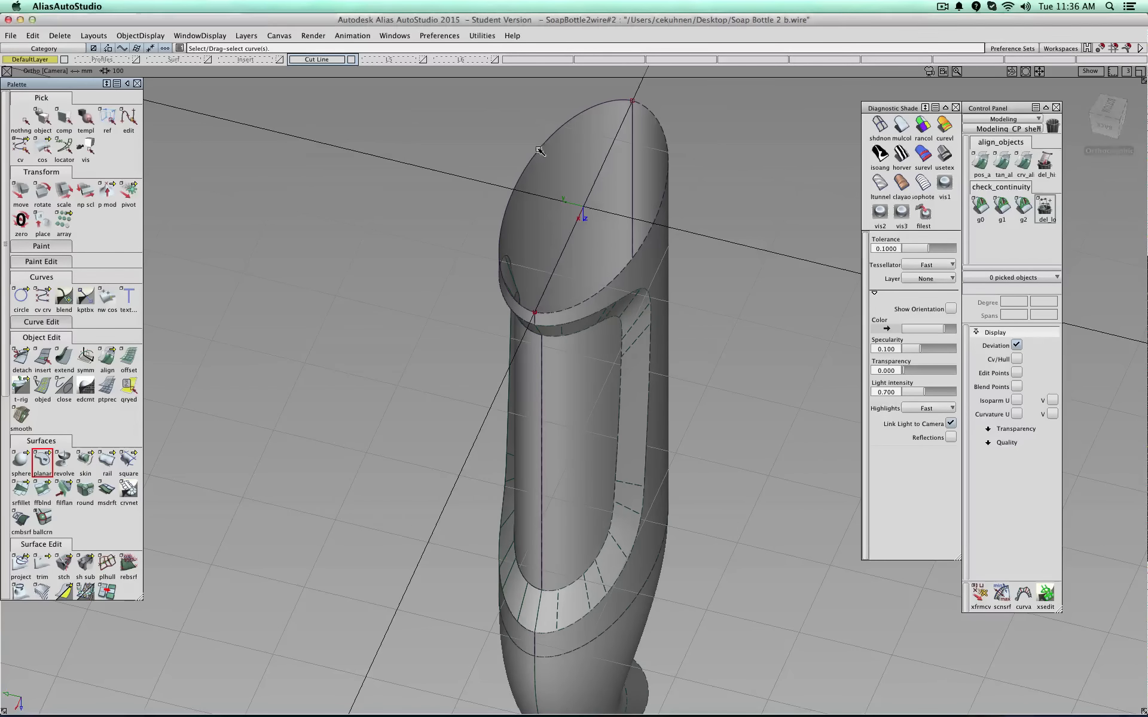
{"action": "left_click", "coordinate": [593, 185]}
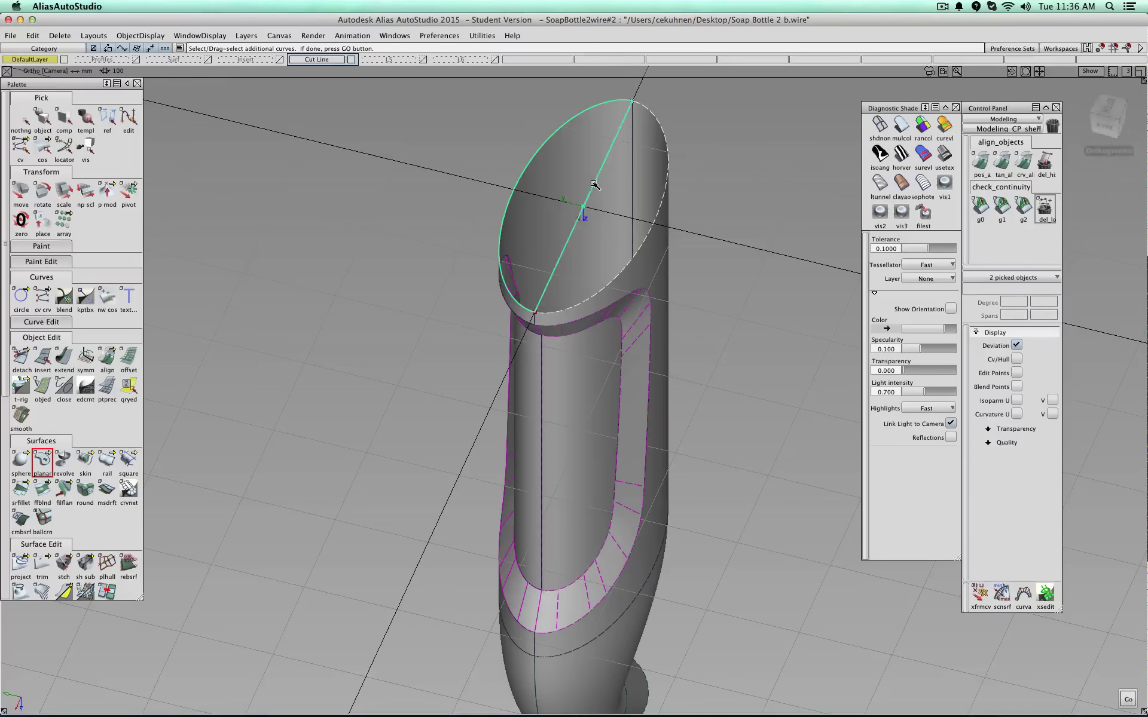
{"action": "key", "text": "space"}
{"action": "left_click_drag", "start_coordinate": [496, 237], "coordinate": [546, 256], "text": "alt+shift"}
{"action": "middle_click_drag", "start_coordinate": [546, 255], "coordinate": [440, 338], "text": "alt+shift"}
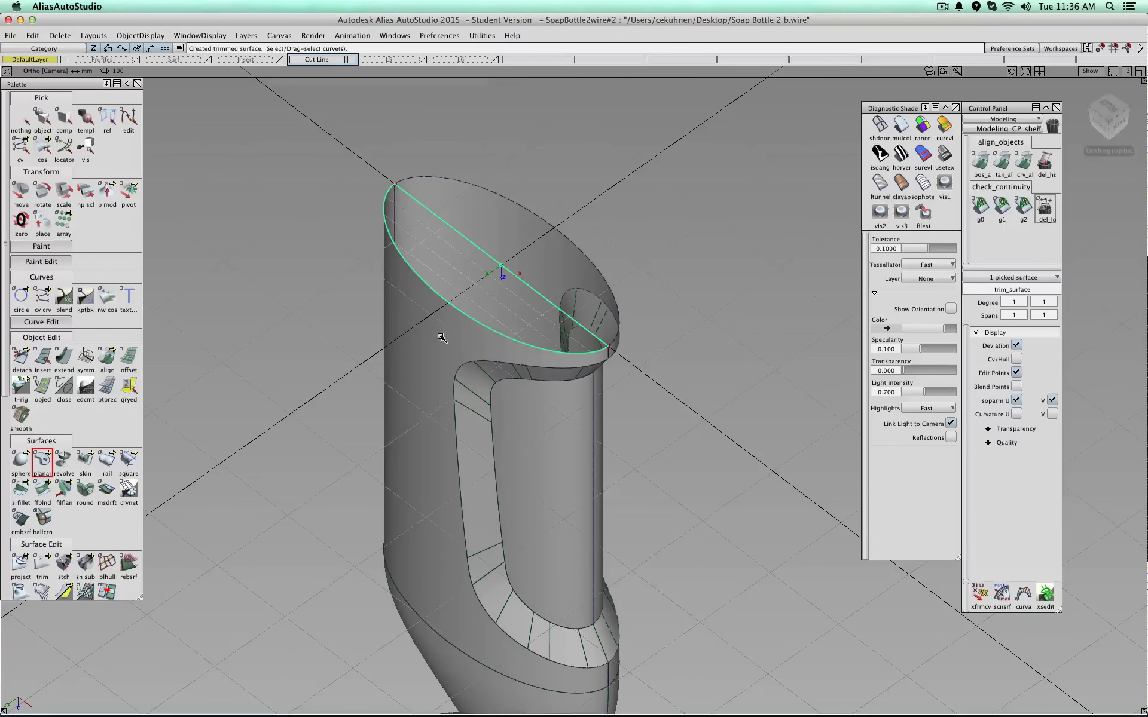
{"action": "left_click", "coordinate": [902, 128]}
- Start a Surface Fillet with a G1 Tangent section type
{"action": "left_click", "coordinate": [42, 117]}
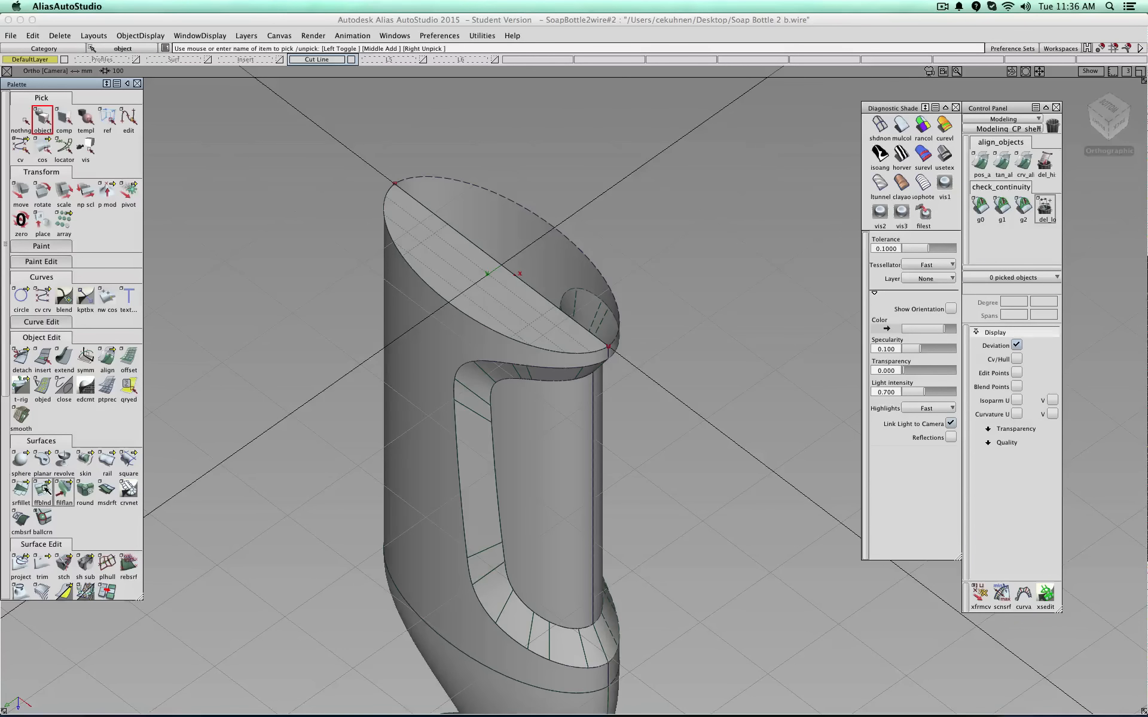
{"action": "left_click", "coordinate": [21, 489]}
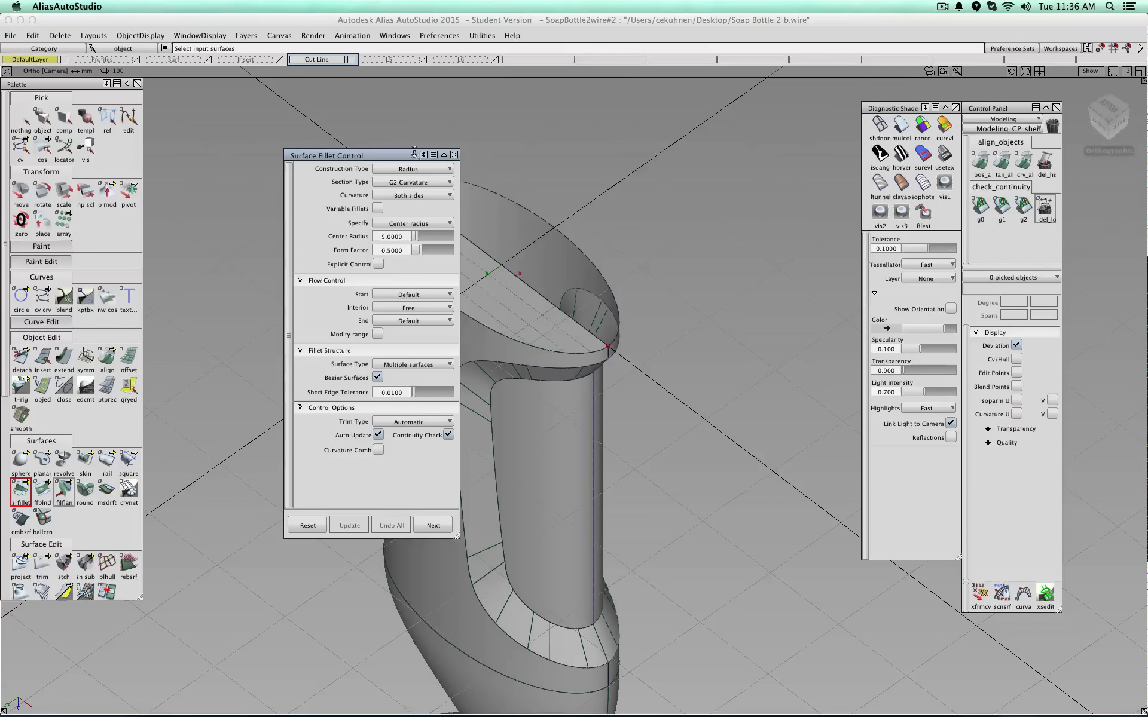
{"action": "left_click_drag", "start_coordinate": [414, 150], "coordinate": [274, 130]}
{"action": "left_click", "coordinate": [273, 163]}
{"action": "left_click", "coordinate": [272, 191]}
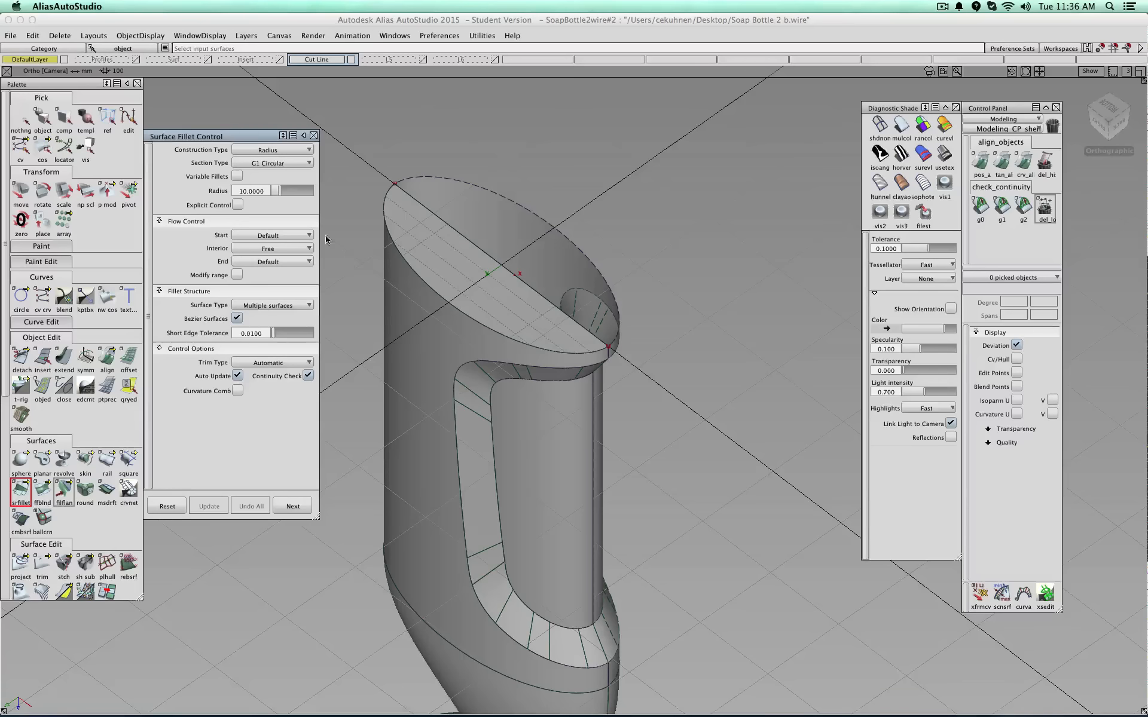
{"action": "left_click", "coordinate": [275, 163]}
{"action": "left_click", "coordinate": [281, 202]}
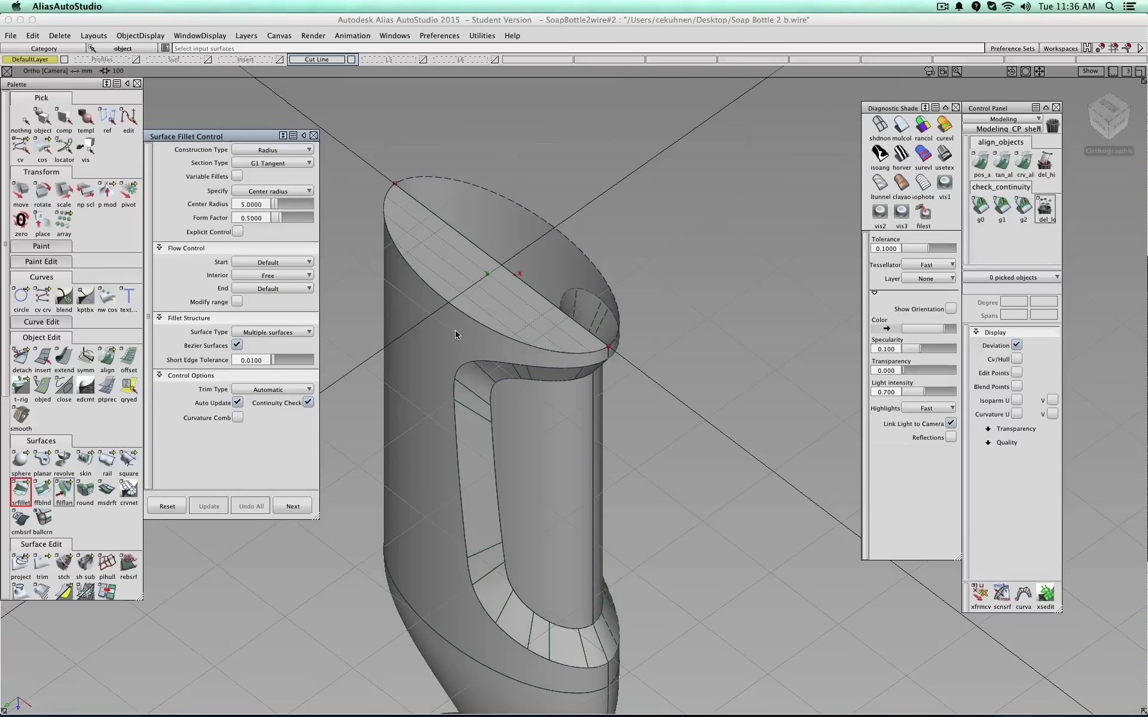
- Build the G1 Tangent fillet with a 5.0 center radius between the planar base surface and the bottle's side wall
{"action": "left_click", "coordinate": [465, 312]}
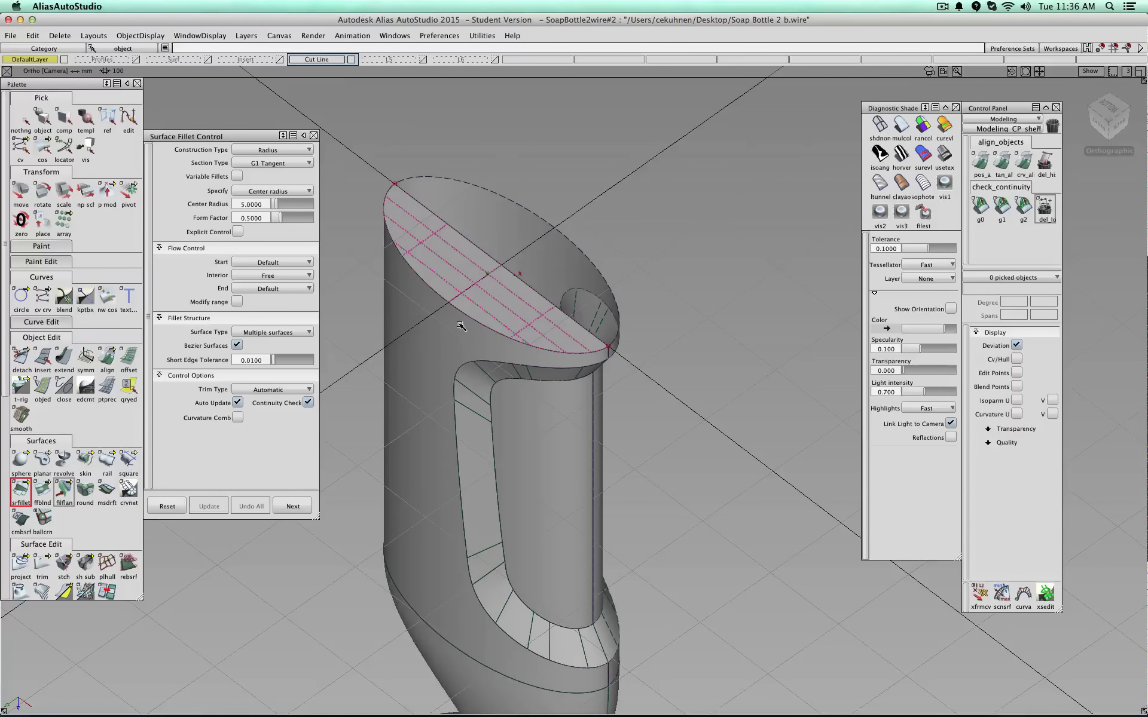
{"action": "left_click", "coordinate": [459, 332]}
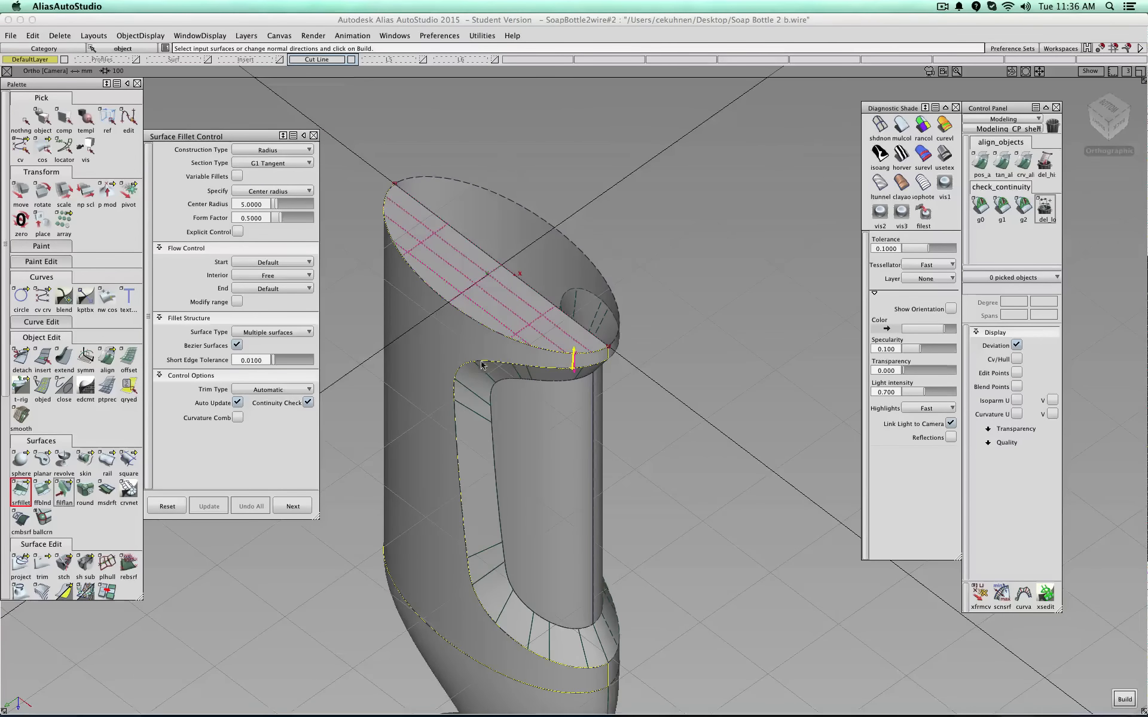
{"action": "left_click_drag", "start_coordinate": [481, 366], "coordinate": [414, 535], "text": "alt+shift"}
{"action": "left_click", "coordinate": [237, 404]}
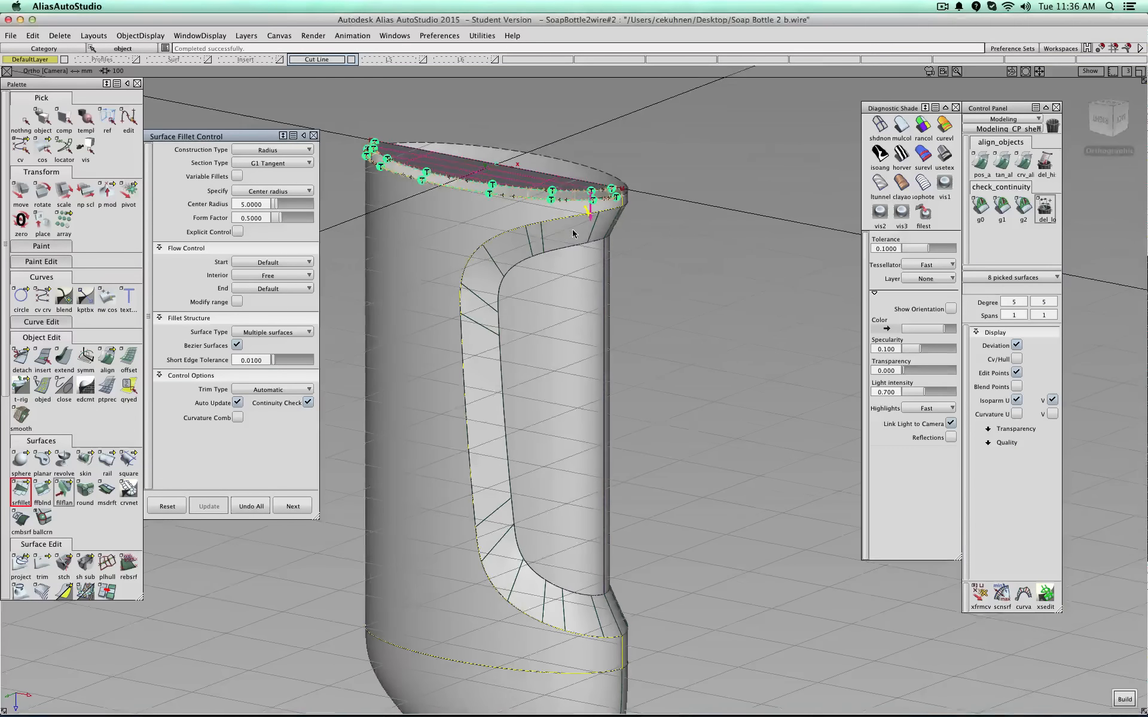
- Set the base fillet's center radius to 2.0 and accept the rebuilt fillet
{"action": "left_click_drag", "start_coordinate": [658, 253], "coordinate": [814, 252], "text": "alt+shift"}
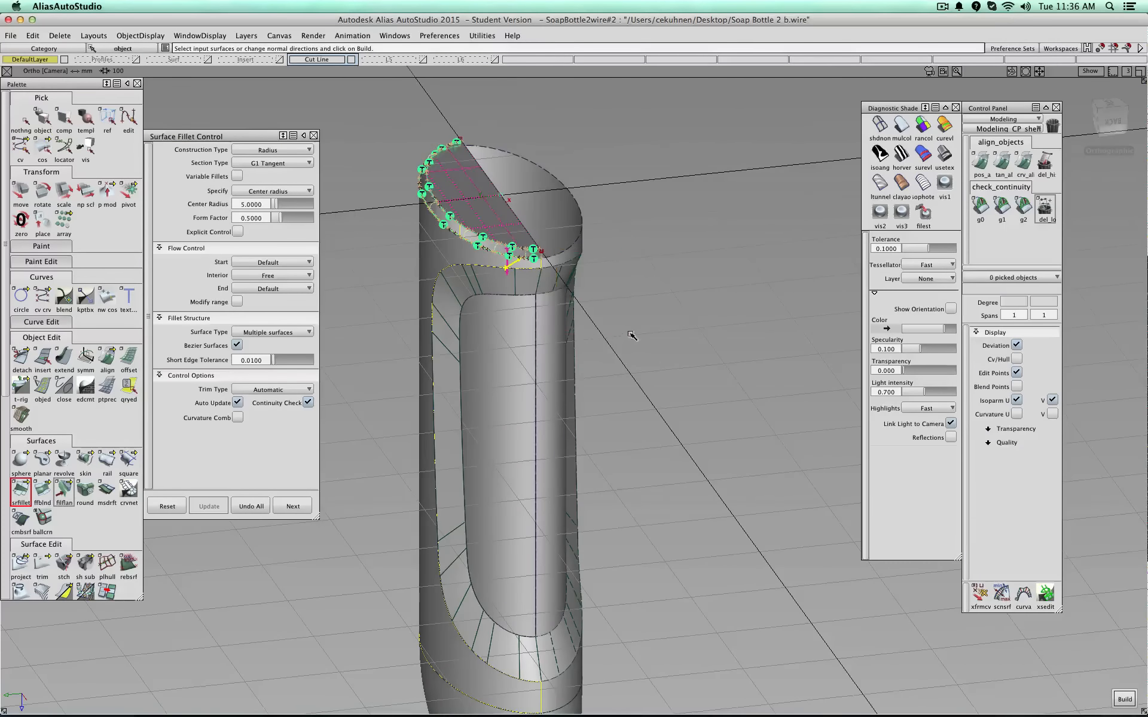
{"action": "right_click_drag", "start_coordinate": [617, 238], "coordinate": [611, 223], "text": "alt+shift"}
{"action": "middle_click_drag", "start_coordinate": [630, 204], "coordinate": [550, 676], "text": "alt+shift"}
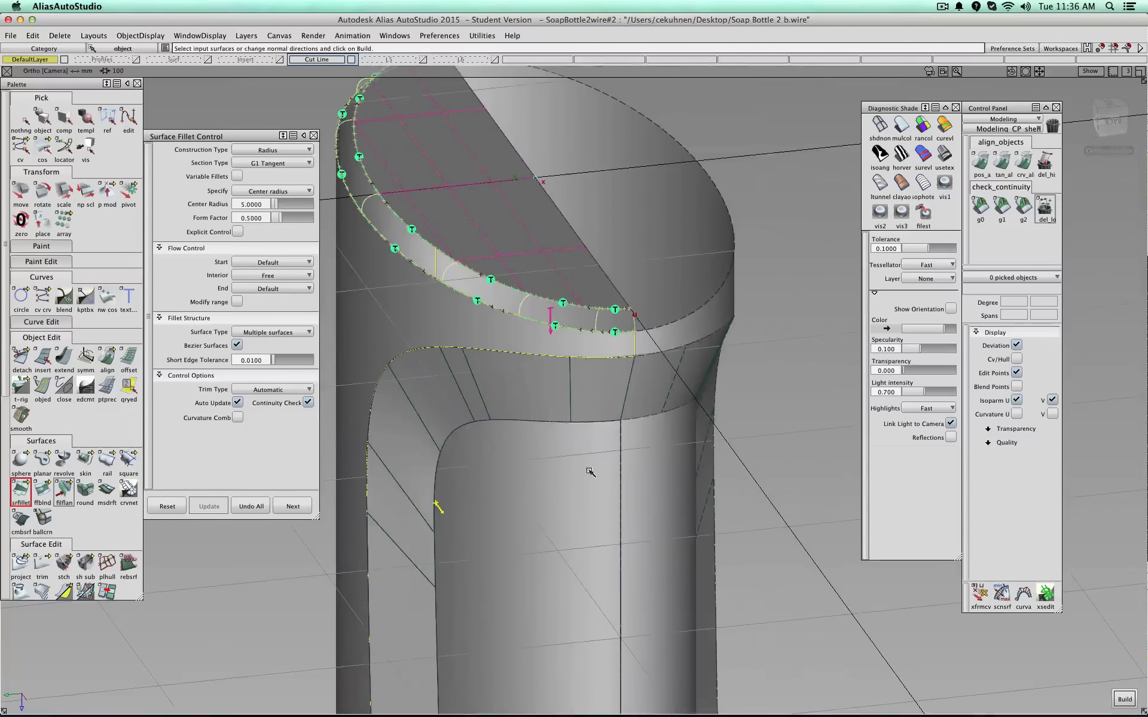
{"action": "left_click", "coordinate": [241, 205]}
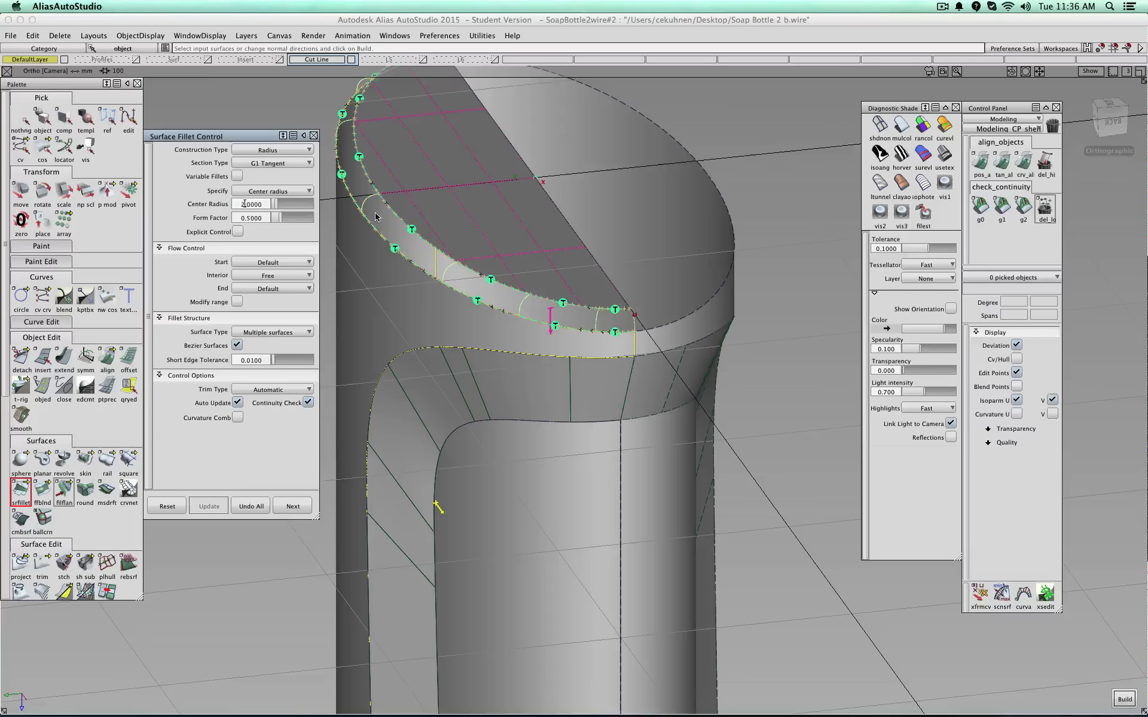
{"action": "key", "text": "Tab"}
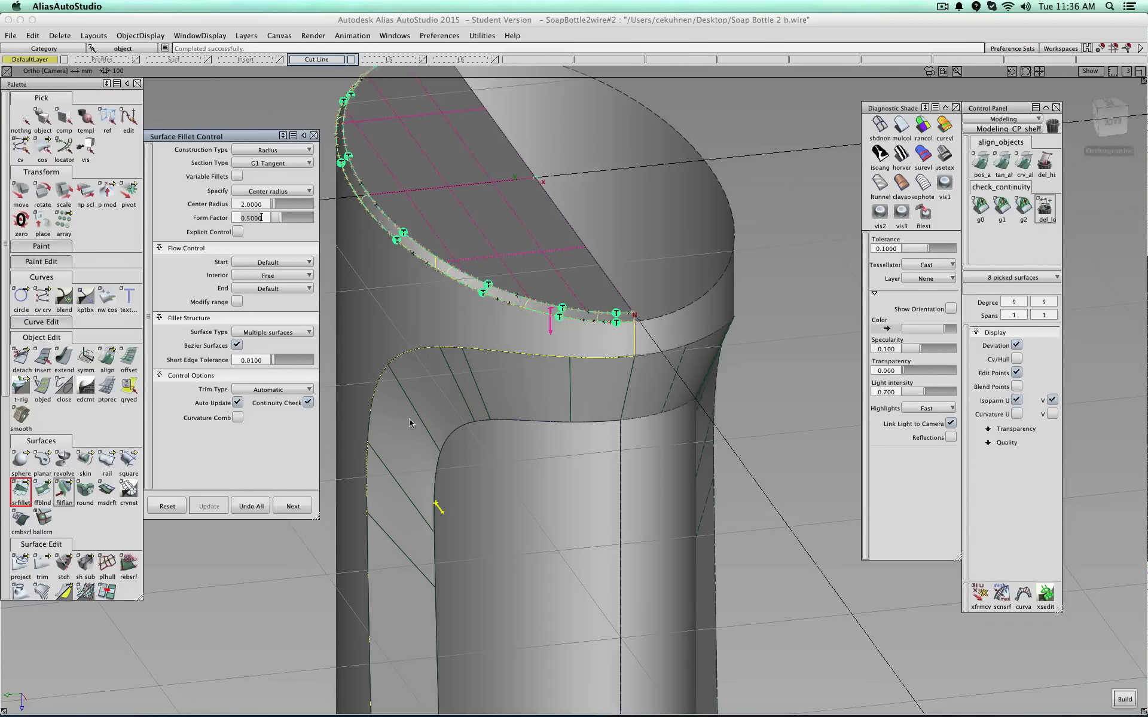
{"action": "left_click", "coordinate": [293, 507]}
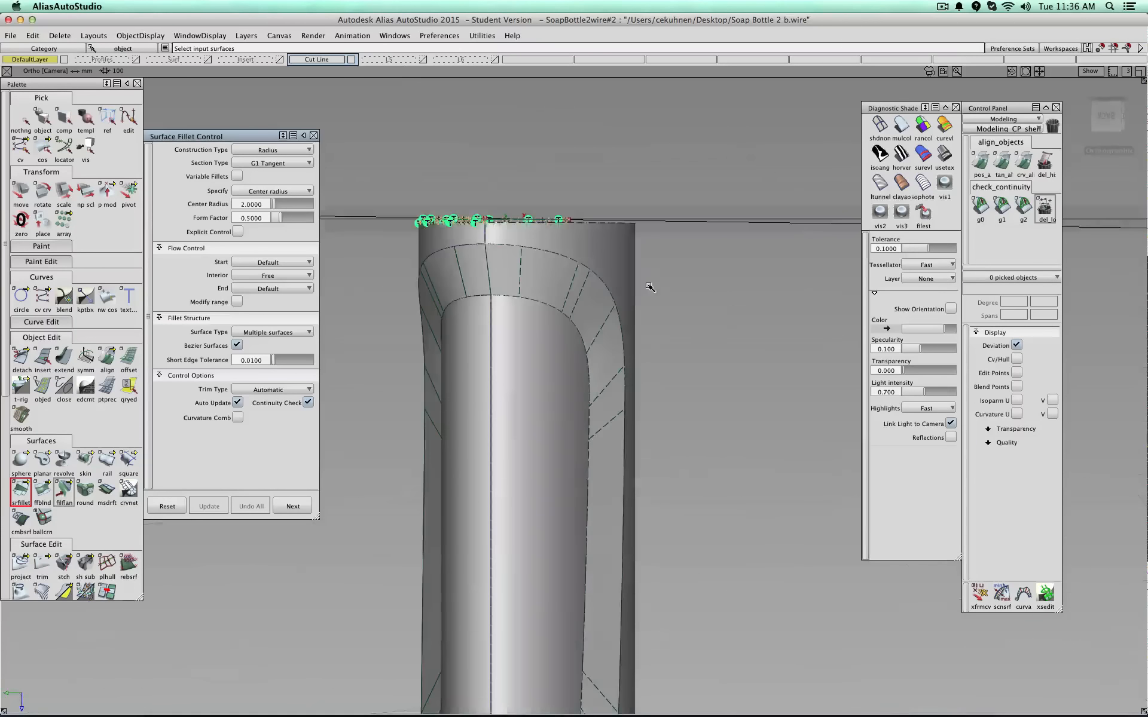
- Inspect the base fillet's end at the bottle's centreline and start a G1 surface continuity check
{"action": "left_click_drag", "start_coordinate": [503, 251], "coordinate": [565, 156], "text": "alt+shift"}
{"action": "middle_click_drag", "start_coordinate": [703, 327], "coordinate": [591, 373], "text": "alt+shift"}
{"action": "left_click_drag", "start_coordinate": [825, 195], "coordinate": [633, 274], "text": "alt+shift"}
{"action": "right_click_drag", "start_coordinate": [632, 274], "coordinate": [660, 316], "text": "alt+shift"}
{"action": "left_click", "coordinate": [694, 296]}
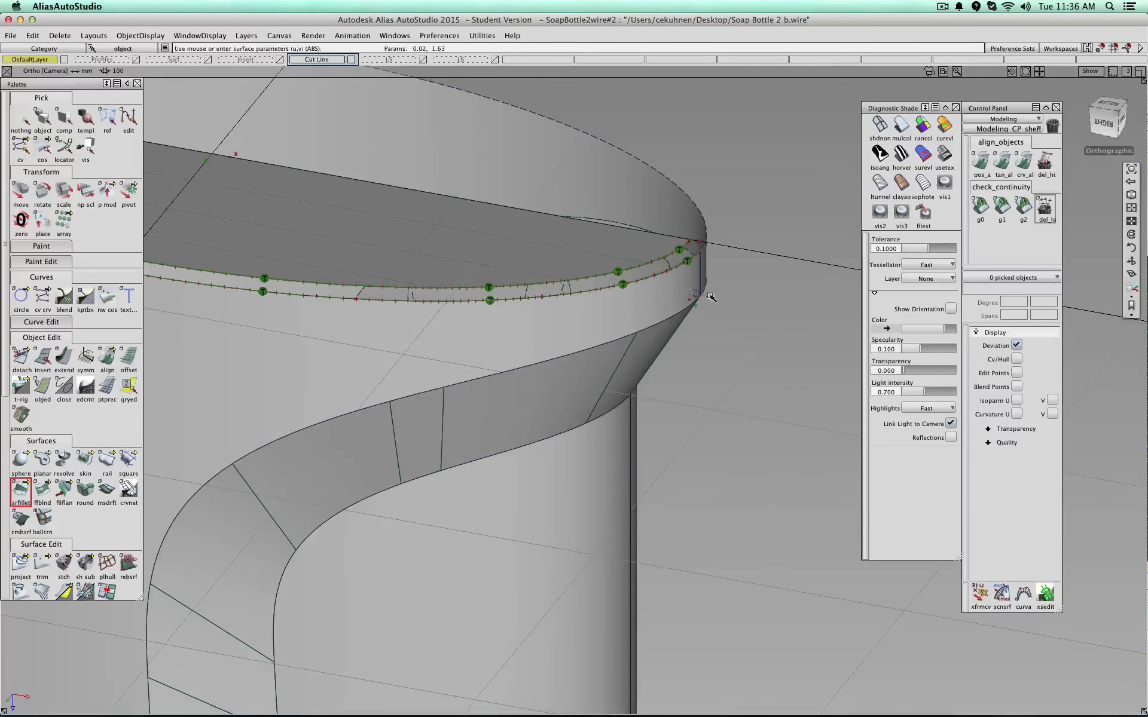
{"action": "left_click", "coordinate": [987, 214]}
{"action": "left_click", "coordinate": [1004, 209]}
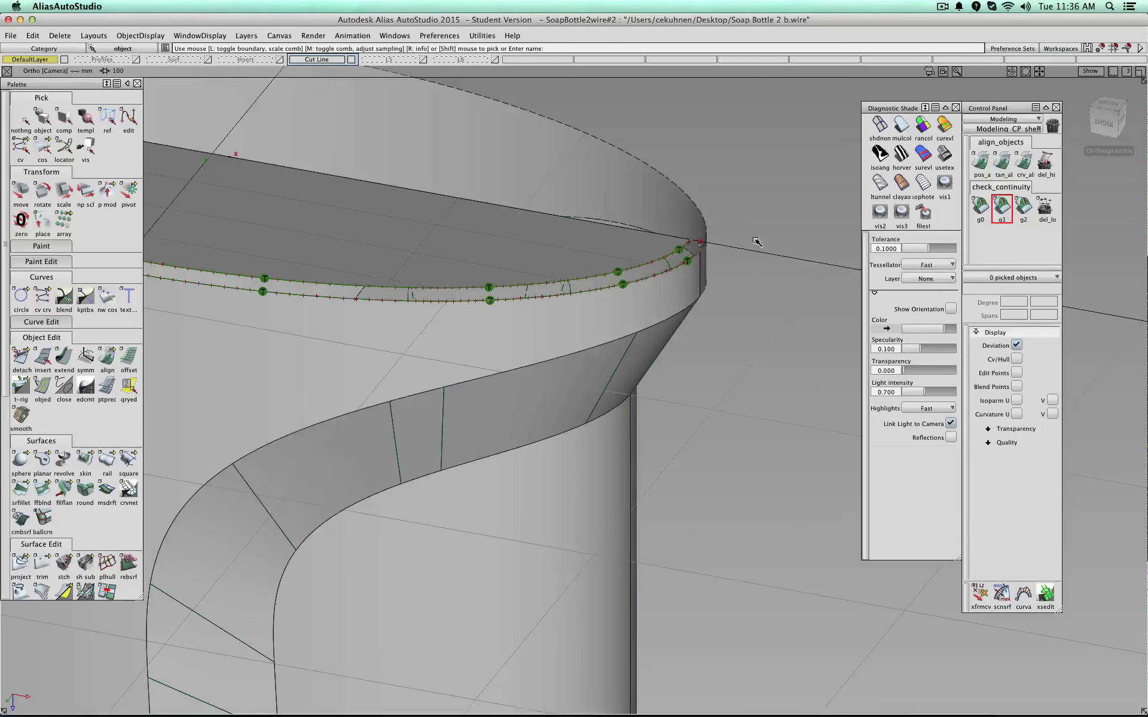
{"action": "right_click_drag", "start_coordinate": [757, 241], "coordinate": [276, 182], "text": "alt+shift"}
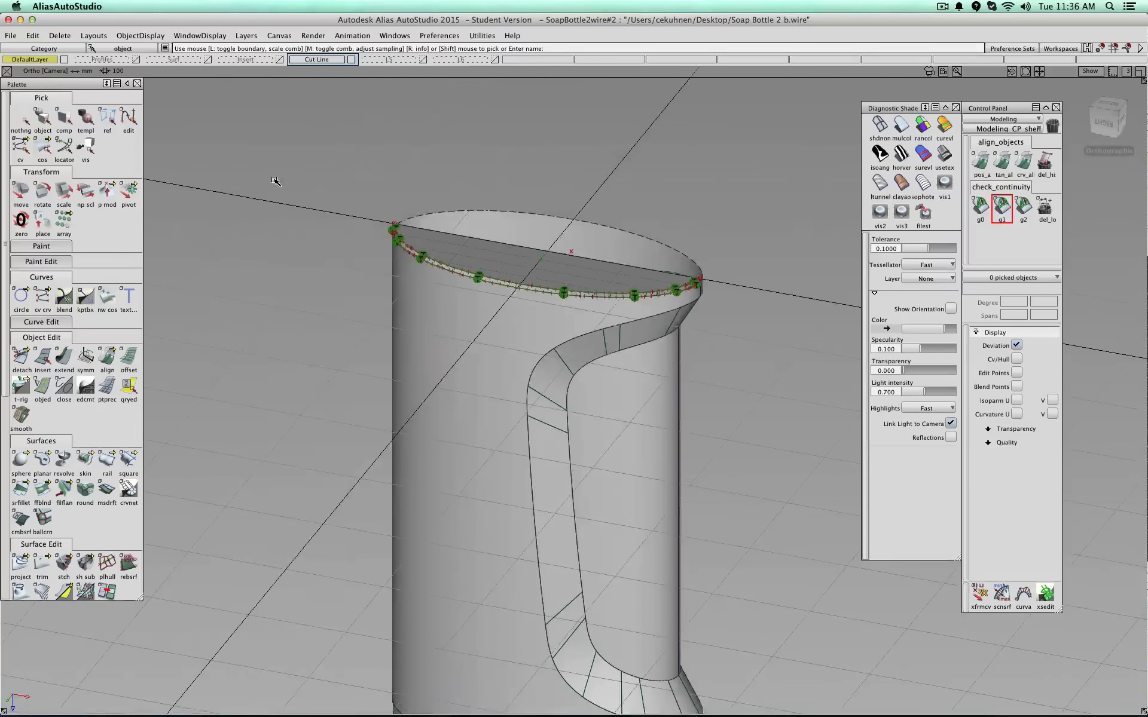
- Select the bottle surfaces around the base, assign them to the Cut Line layer and make that layer active
{"action": "left_click_drag", "start_coordinate": [257, 291], "coordinate": [255, 265], "text": "ctrl+shift"}
{"action": "left_click", "coordinate": [42, 118]}
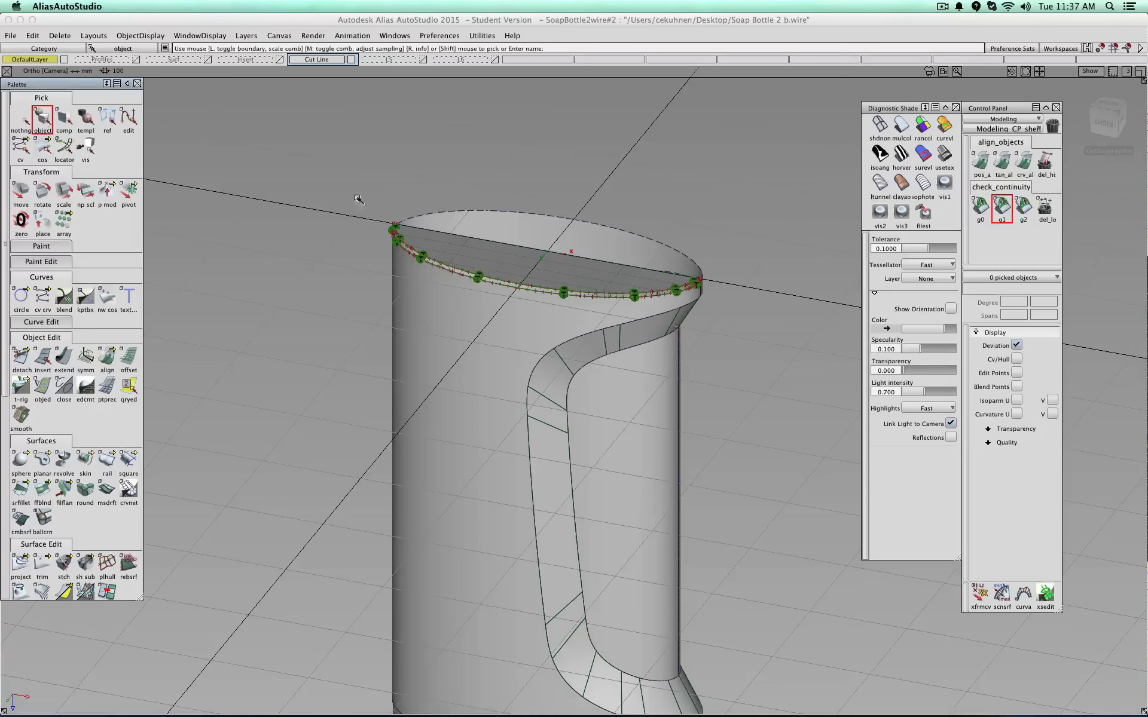
{"action": "left_click_drag", "start_coordinate": [807, 381], "coordinate": [424, 141]}
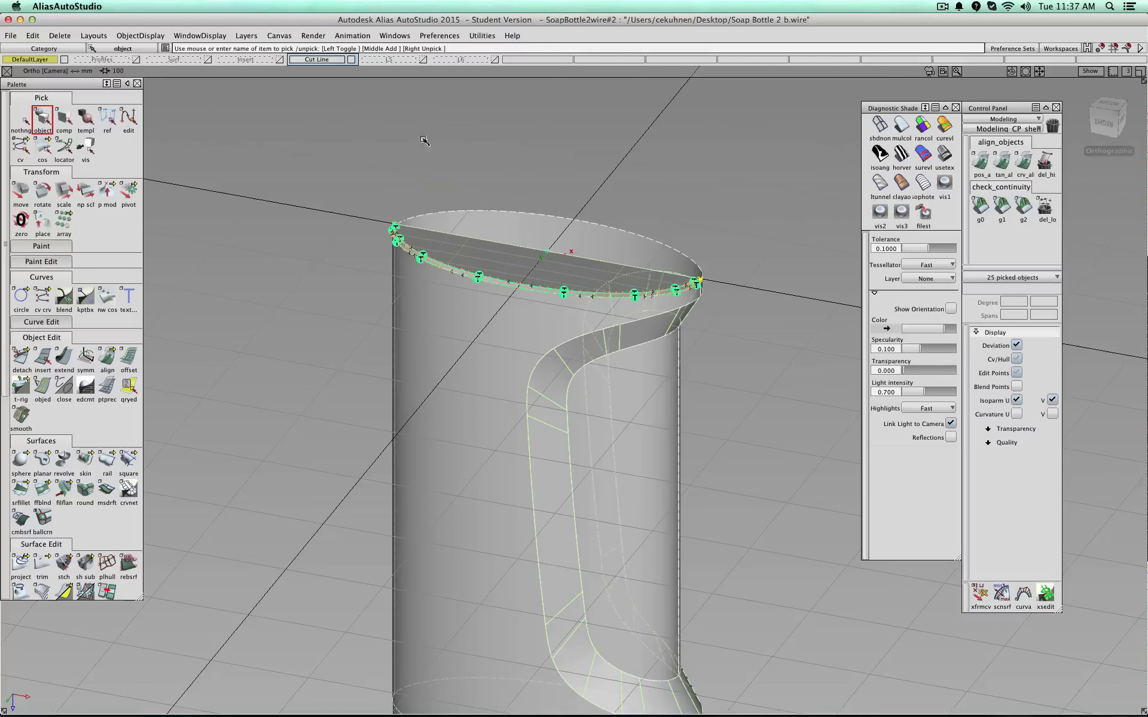
{"action": "left_click", "coordinate": [317, 60]}
{"action": "left_click", "coordinate": [312, 72]}
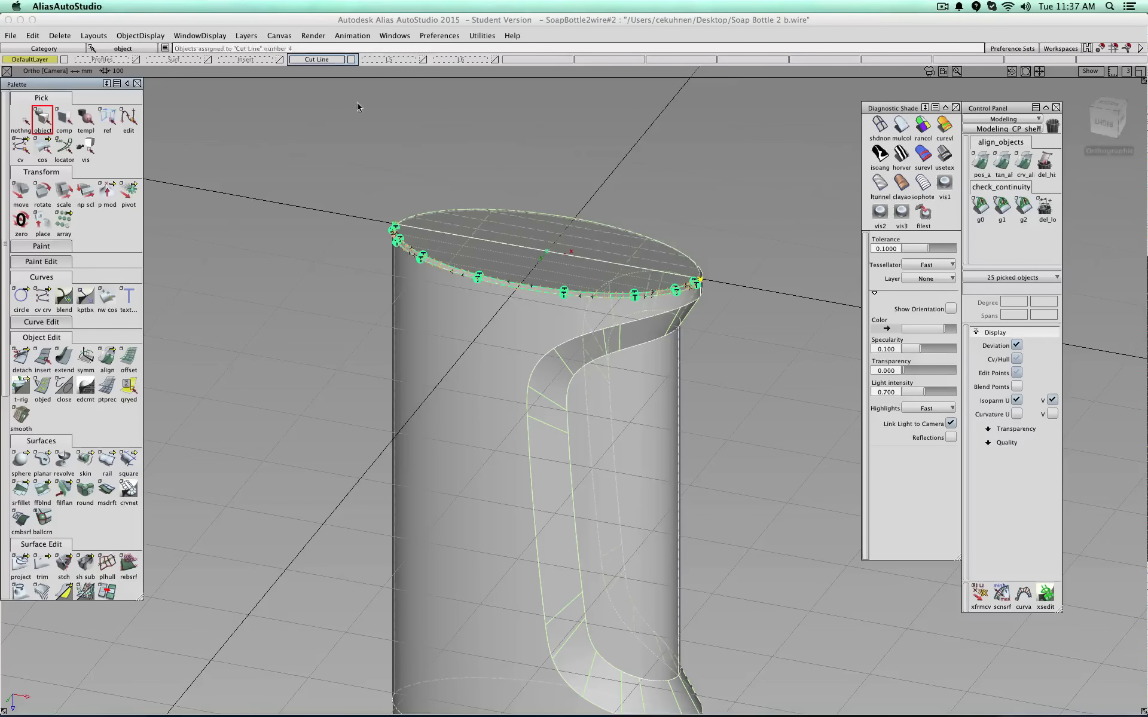
{"action": "left_click", "coordinate": [325, 60]}
- Refresh the diagnostic shading in multi-color mode so the new base fillet is shaded with the bottle
{"action": "left_click_drag", "start_coordinate": [710, 191], "coordinate": [793, 190], "text": "alt+shift"}
{"action": "middle_click_drag", "start_coordinate": [794, 218], "coordinate": [682, 348], "text": "alt+shift"}
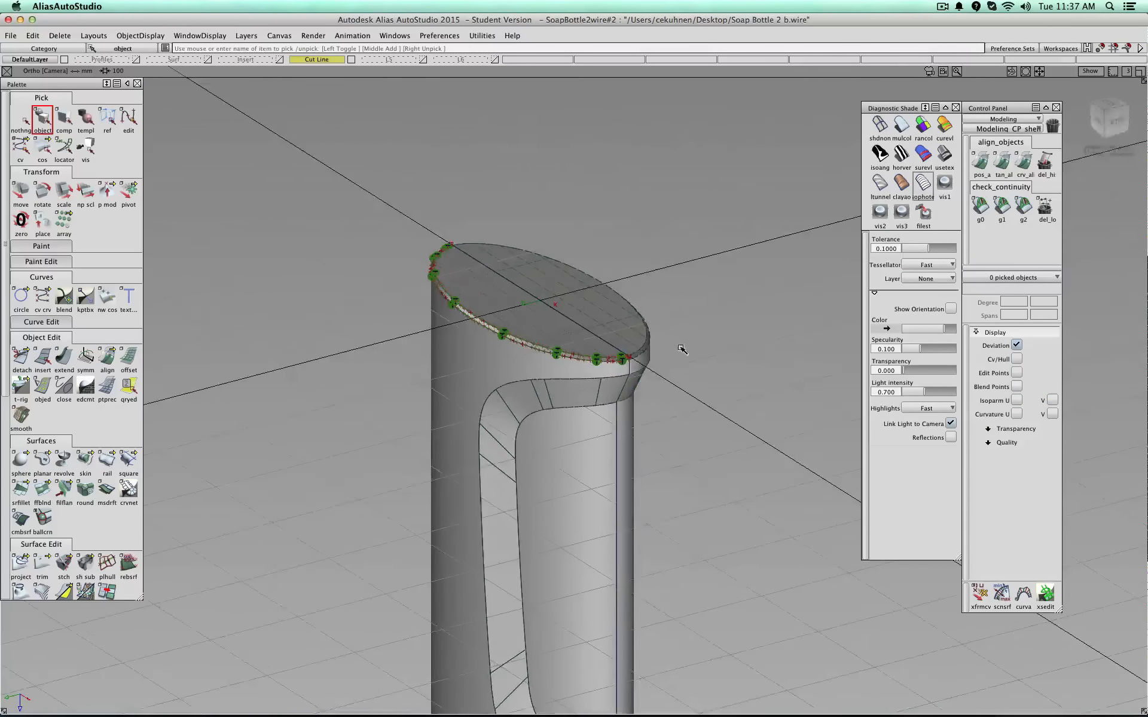
{"action": "right_click_drag", "start_coordinate": [682, 348], "coordinate": [687, 338], "text": "alt+shift"}
{"action": "left_click_drag", "start_coordinate": [688, 337], "coordinate": [681, 245], "text": "alt+shift"}
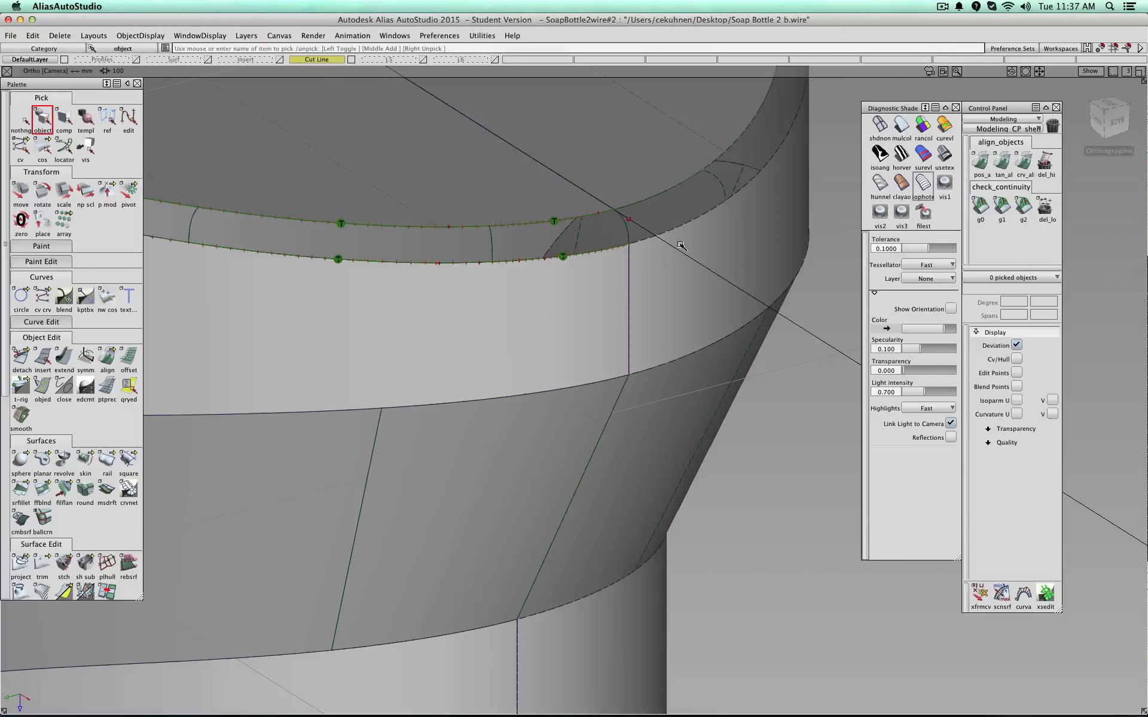
{"action": "left_click", "coordinate": [888, 132]}
{"action": "left_click", "coordinate": [923, 127]}
{"action": "left_click", "coordinate": [901, 137]}
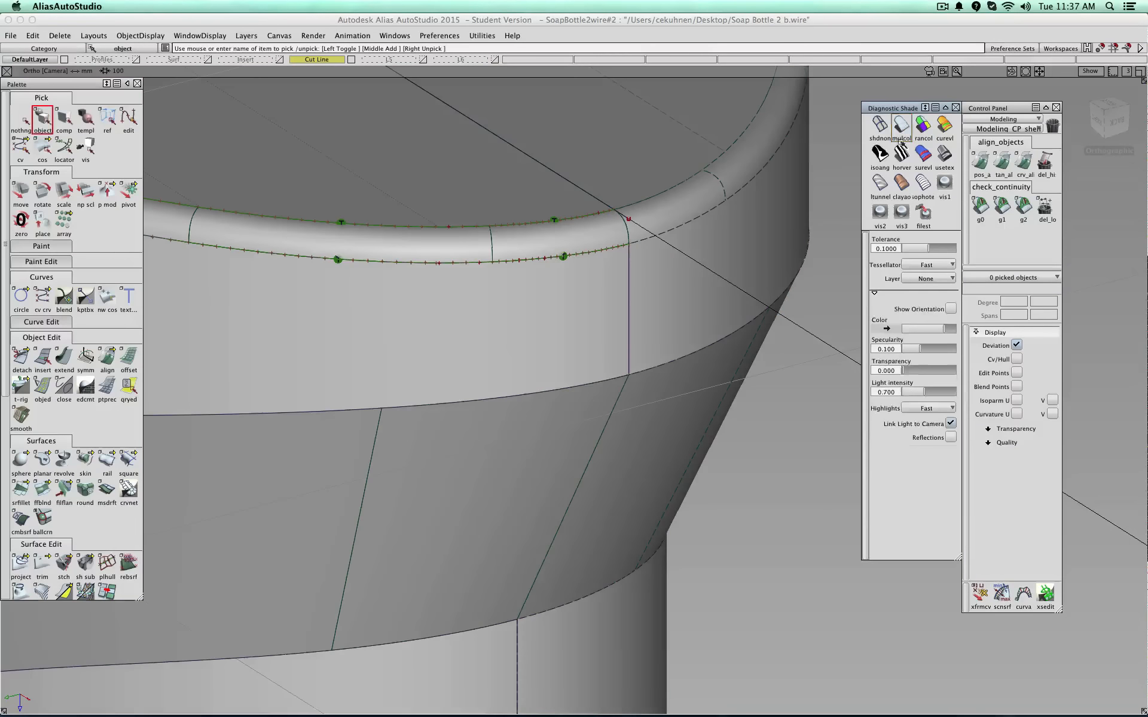
- Check the G1 and G0 continuity across the centreline seam at the base fillet and side wall
{"action": "left_click", "coordinate": [1001, 208]}
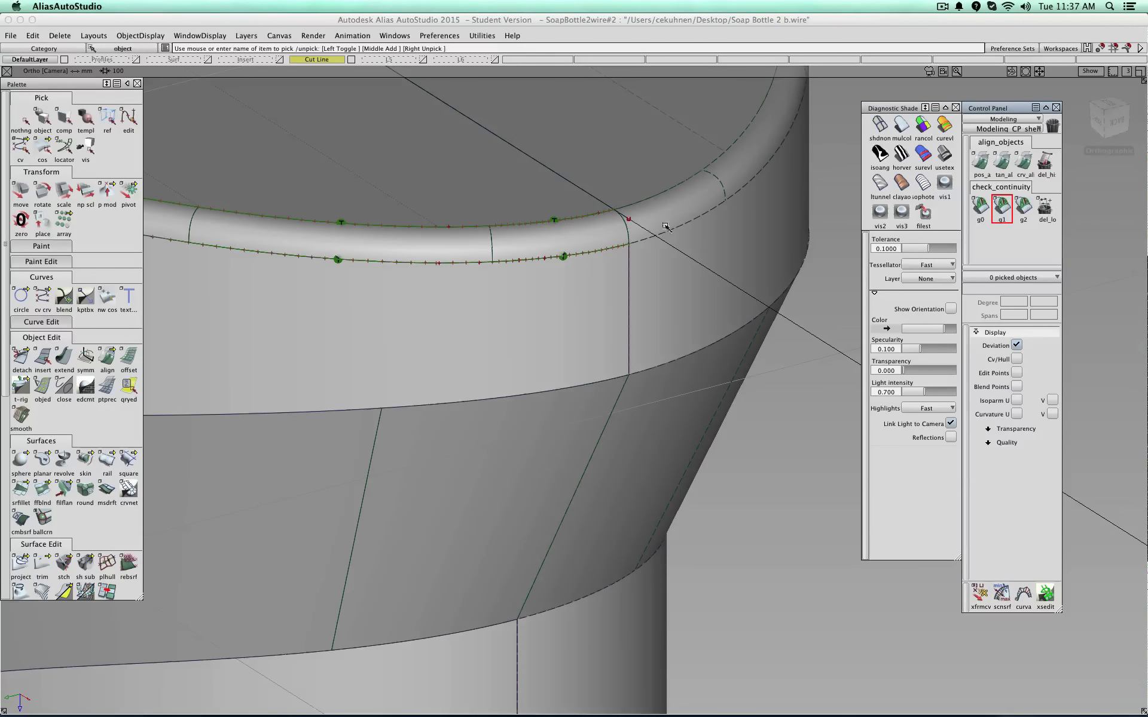
{"action": "left_click", "coordinate": [627, 233]}
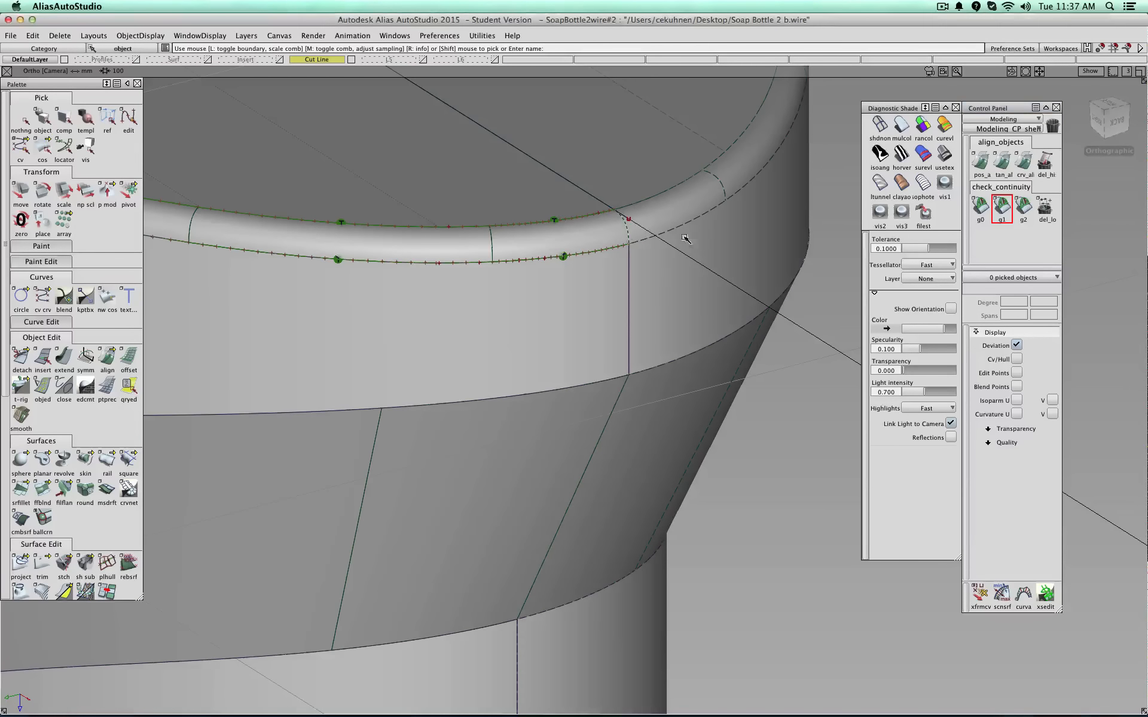
{"action": "left_click", "coordinate": [982, 210]}
{"action": "left_click", "coordinate": [627, 239]}
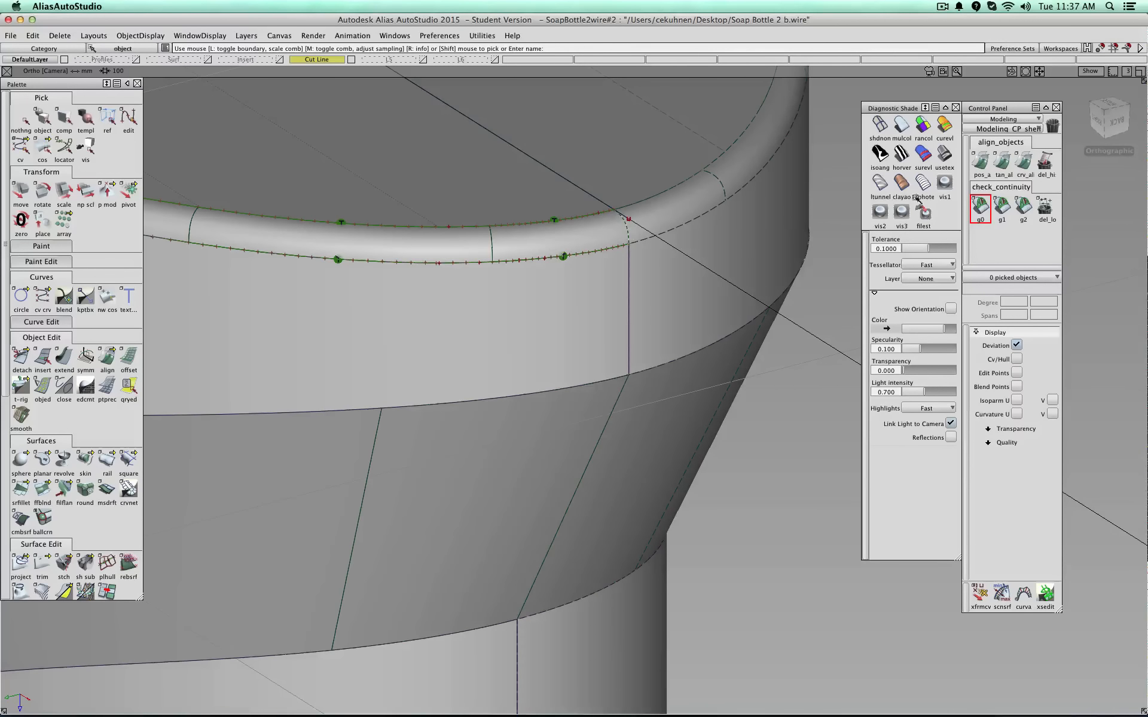
{"action": "left_click", "coordinate": [1002, 208]}
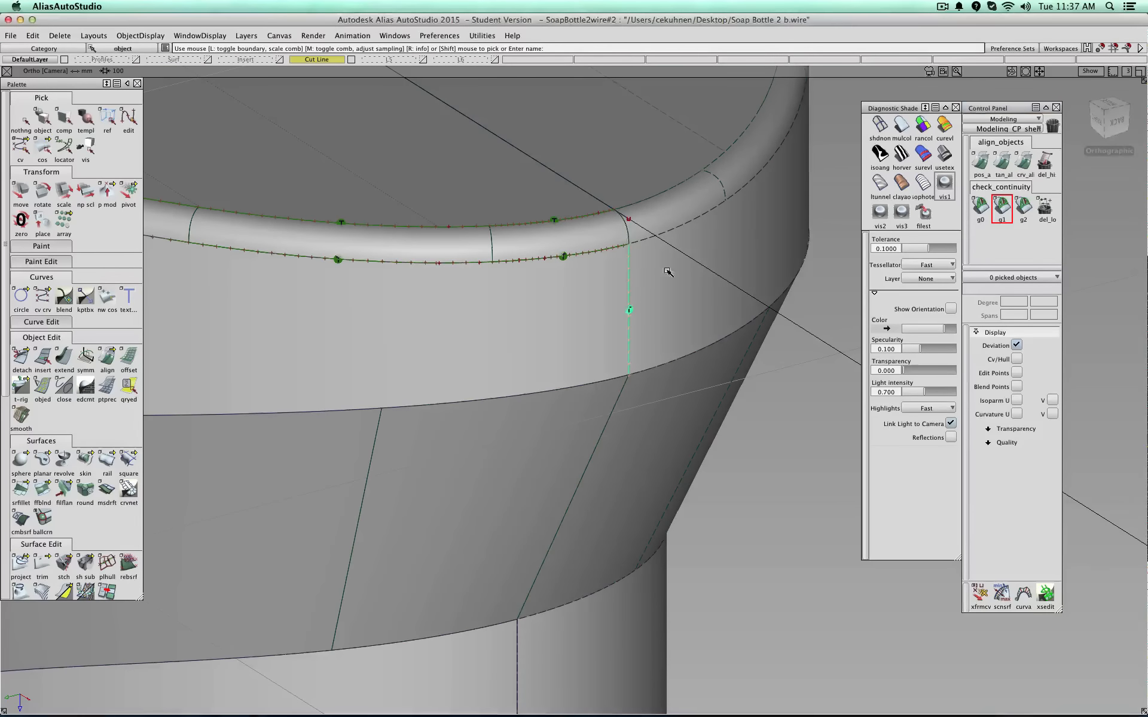
- Start a Surface Fillet with the side wall as the first surface and the lower sloped grip recess surfaces as the second set
{"action": "left_click_drag", "start_coordinate": [669, 269], "coordinate": [585, 400], "text": "alt+shift"}
{"action": "left_click_drag", "start_coordinate": [268, 376], "coordinate": [270, 352], "text": "ctrl+shift"}
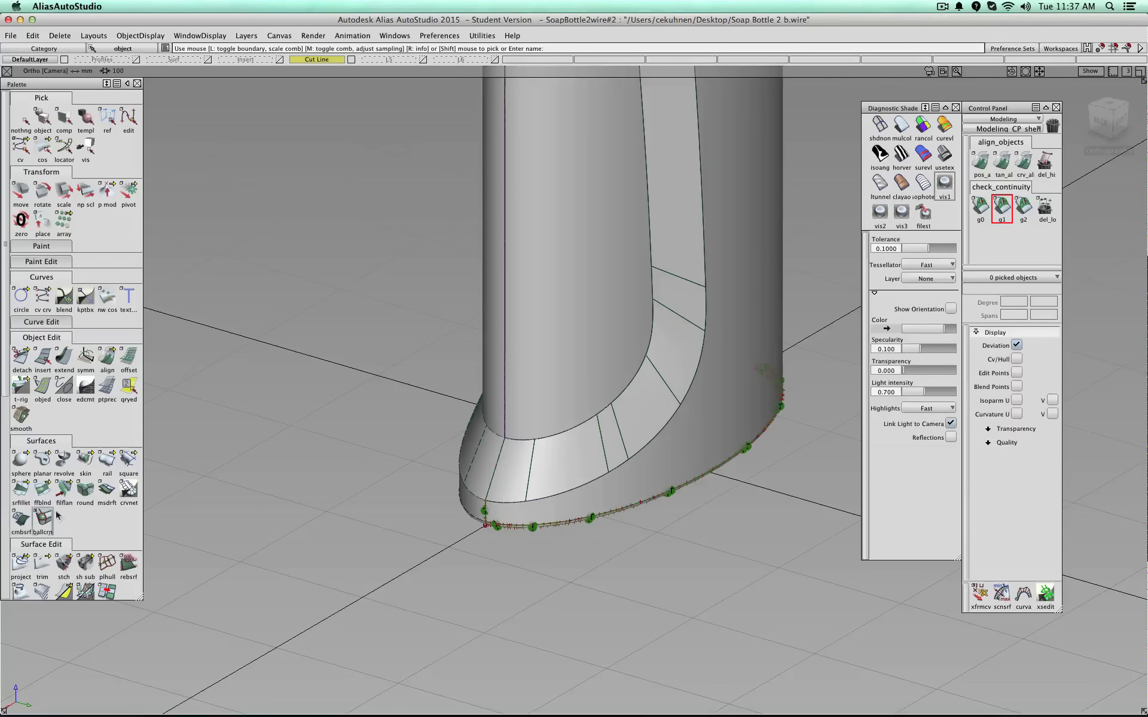
{"action": "left_click", "coordinate": [22, 491]}
{"action": "left_click", "coordinate": [682, 457]}
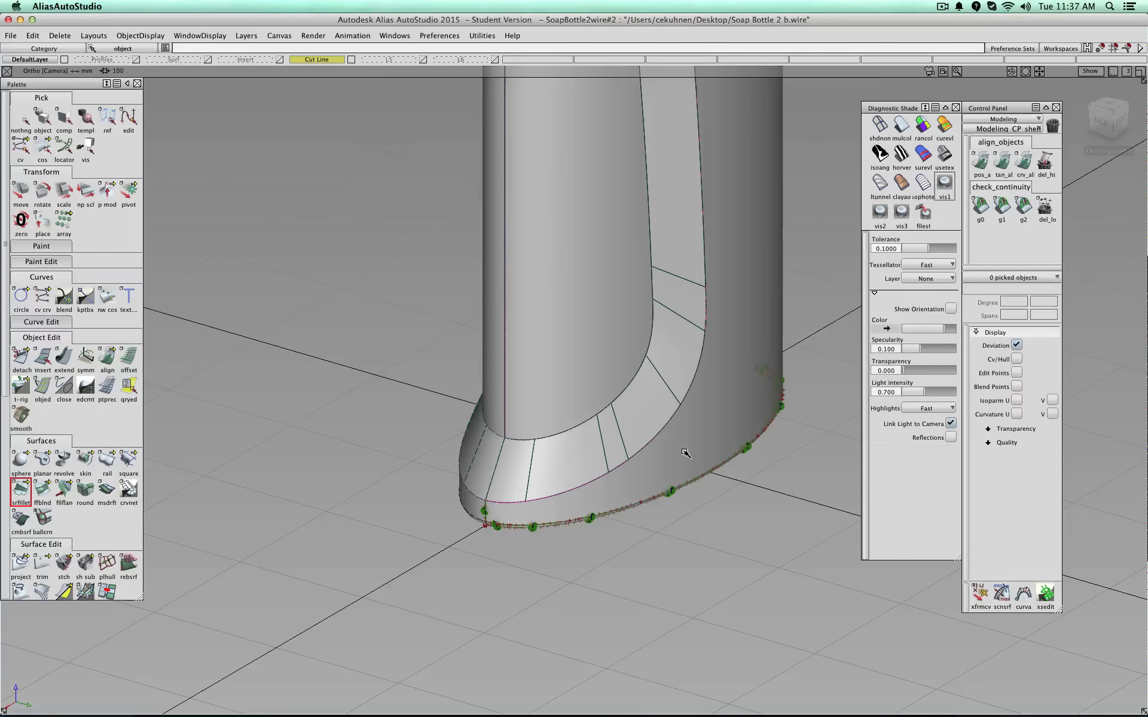
{"action": "left_click", "coordinate": [594, 456]}
{"action": "left_click", "coordinate": [671, 385]}
{"action": "left_click", "coordinate": [682, 307]}
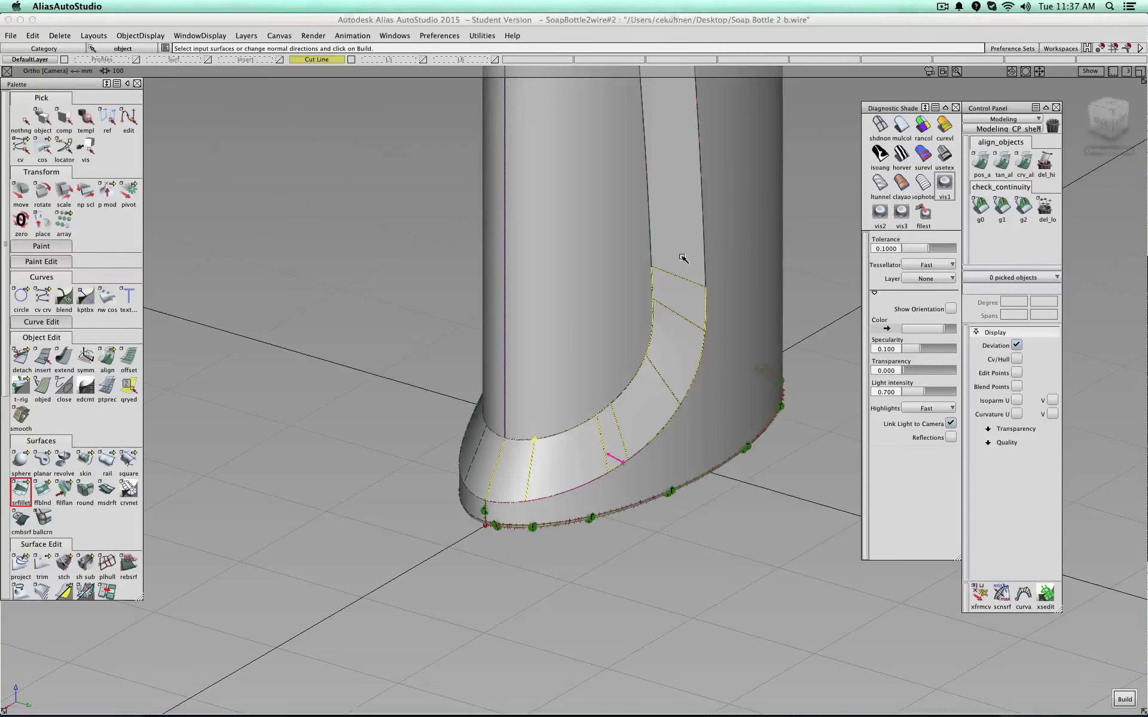
{"action": "left_click", "coordinate": [680, 255]}
- Add the remaining sloped recess surfaces, around the upper corner to the centreline, to the fillet's second set
{"action": "right_click_drag", "start_coordinate": [680, 255], "coordinate": [666, 239], "text": "alt+shift"}
{"action": "middle_click_drag", "start_coordinate": [641, 225], "coordinate": [669, 376], "text": "alt+shift"}
{"action": "left_click", "coordinate": [638, 317]}
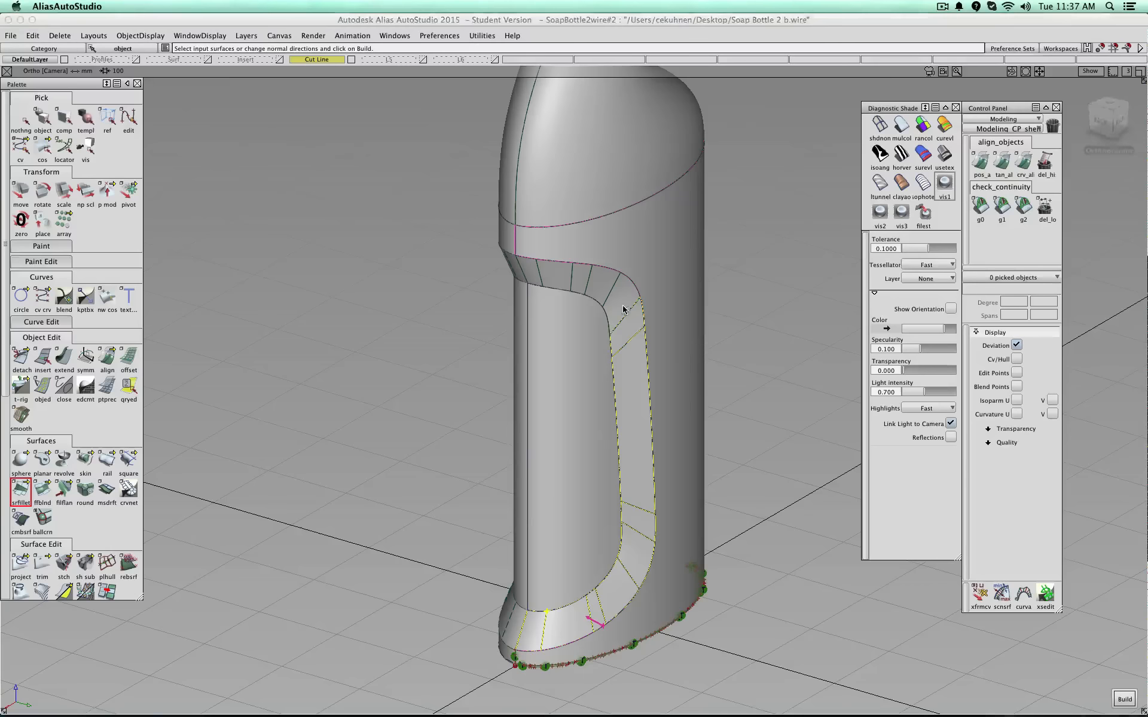
{"action": "left_click", "coordinate": [622, 305]}
{"action": "left_click", "coordinate": [601, 286]}
{"action": "left_click", "coordinate": [580, 281]}
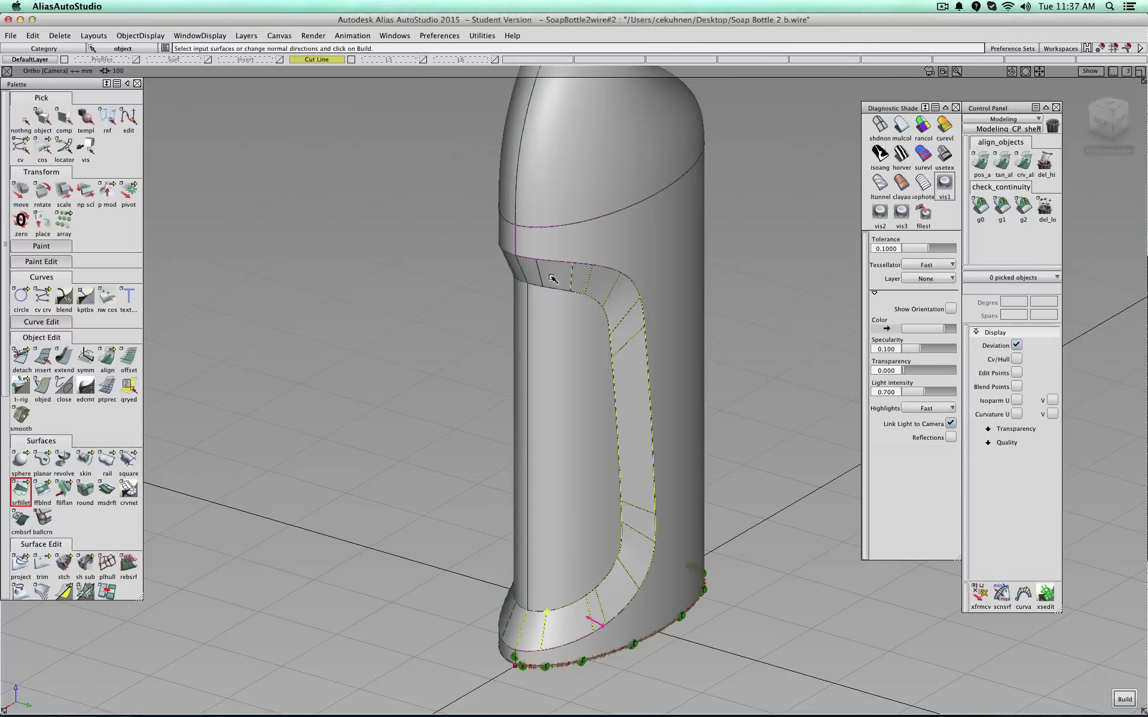
{"action": "left_click", "coordinate": [554, 277]}
{"action": "left_click", "coordinate": [533, 272]}
{"action": "left_click_drag", "start_coordinate": [602, 537], "coordinate": [578, 494], "text": "alt+shift"}
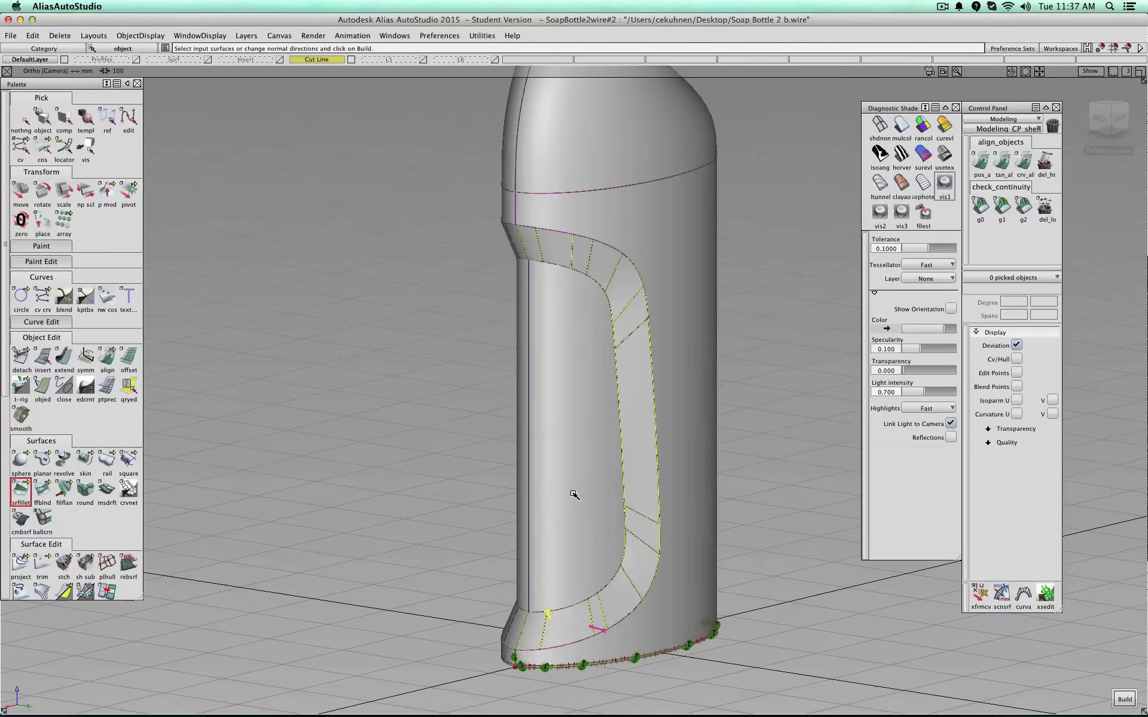
- Build the G1 Tangent fillet along the grip recess edge with a 3.0 center radius
{"action": "double_click", "coordinate": [21, 490]}
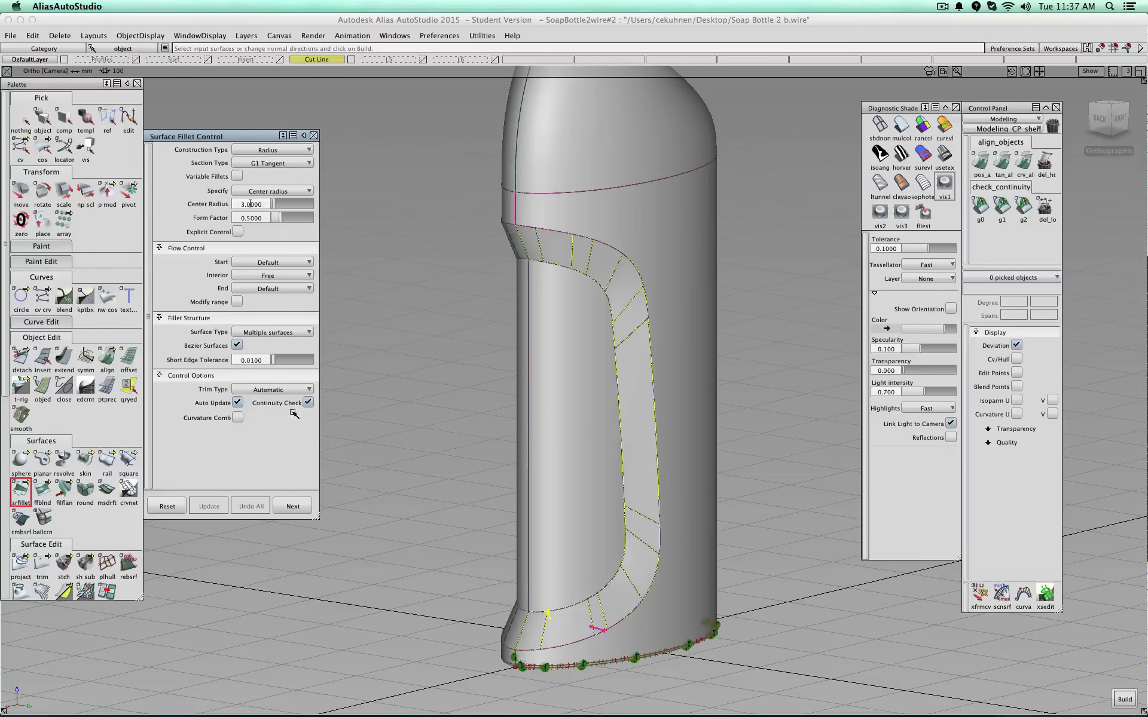
{"action": "right_click_drag", "start_coordinate": [649, 364], "coordinate": [622, 364], "text": "alt+shift"}
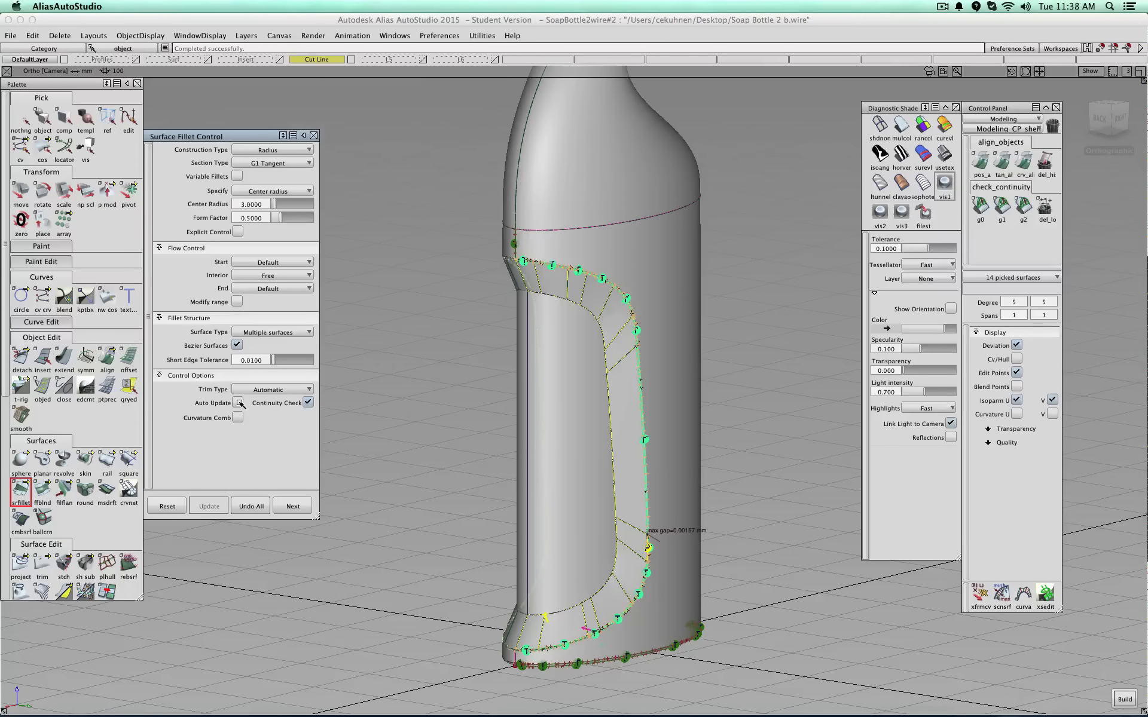
{"action": "left_click", "coordinate": [238, 403]}
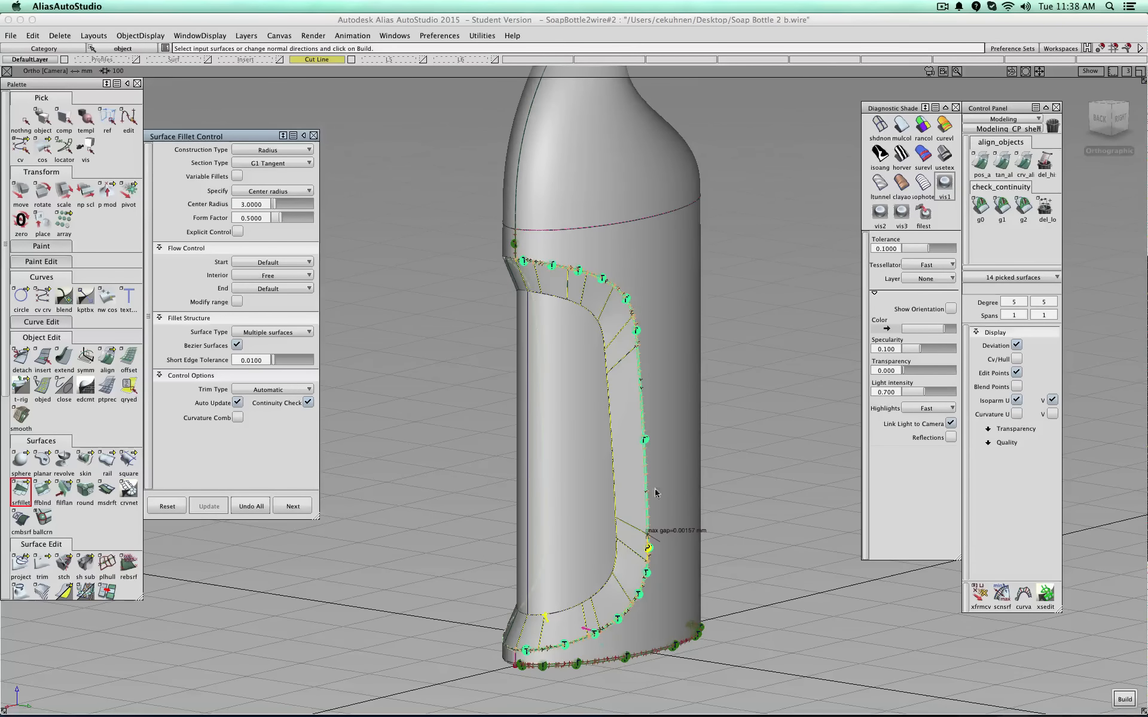
- Change the recess fillet's center radius to 5.0 and accept the rebuilt fillet
{"action": "mouse_move", "coordinate": [514, 654]}
{"action": "right_mouse_down", "text": "alt+shift"}
{"action": "mouse_move", "coordinate": [676, 580]}
{"action": "mouse_move", "coordinate": [777, 451]}
{"action": "right_mouse_up", "text": "alt+shift"}
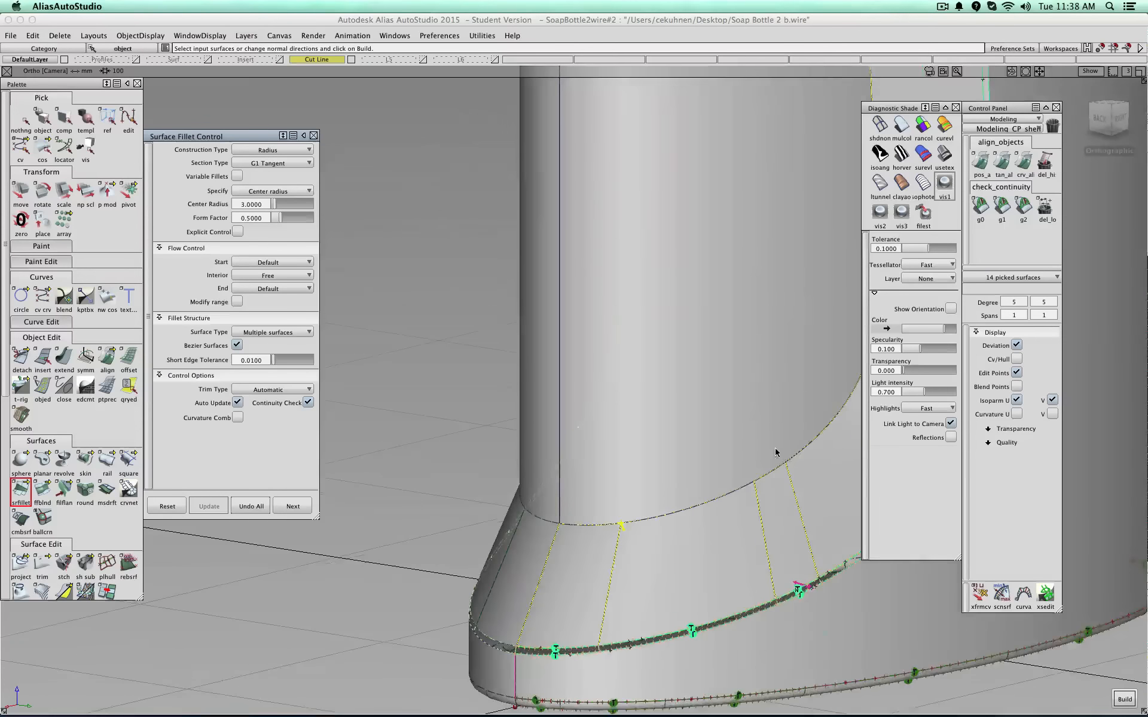
{"action": "mouse_move", "coordinate": [671, 463]}
{"action": "middle_mouse_down", "text": "alt+shift"}
{"action": "mouse_move", "coordinate": [418, 506]}
{"action": "mouse_move", "coordinate": [271, 578]}
{"action": "middle_mouse_up", "text": "alt+shift"}
{"action": "right_click_drag", "start_coordinate": [372, 559], "coordinate": [618, 429], "text": "alt+shift"}
{"action": "left_click_drag", "start_coordinate": [618, 429], "coordinate": [541, 511], "text": "alt+shift"}
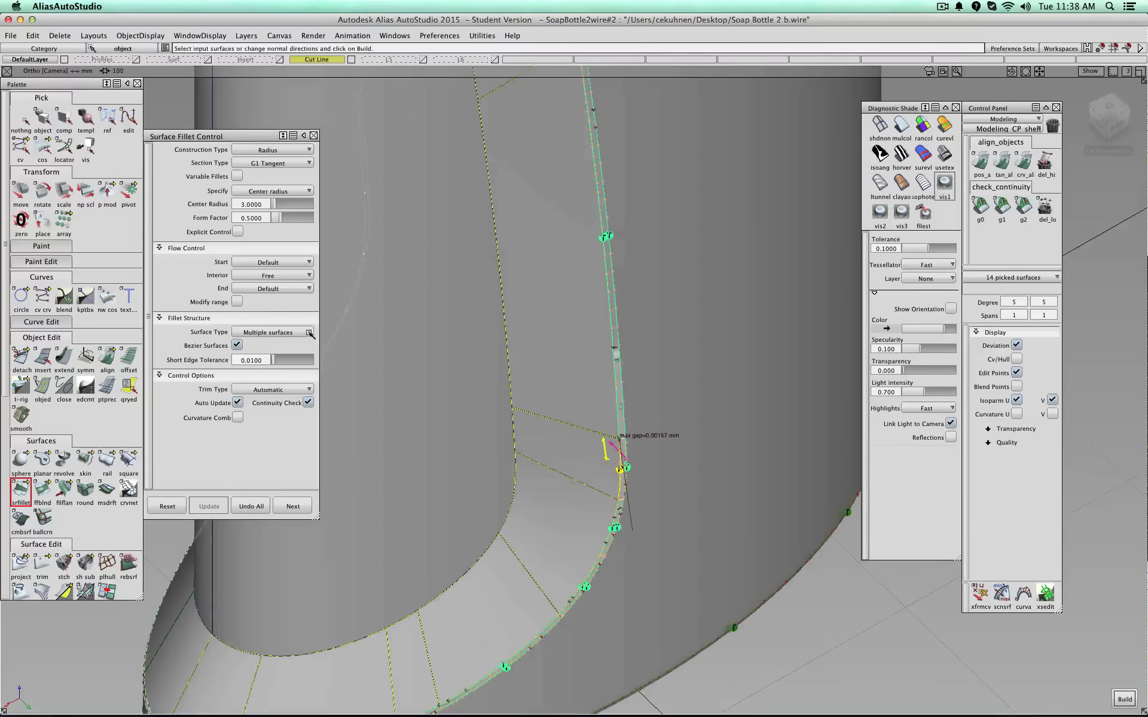
{"action": "left_click", "coordinate": [241, 204]}
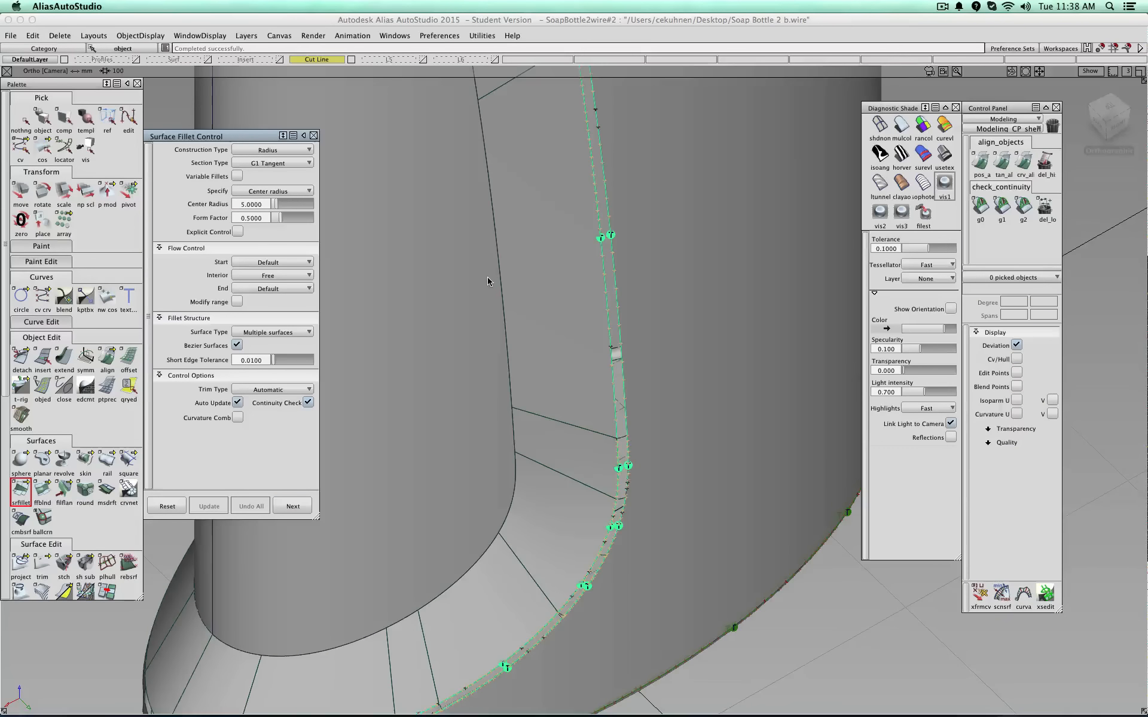
- Close the fillet options and delete the continuity check locators from the bottle
{"action": "right_click_drag", "start_coordinate": [632, 234], "coordinate": [466, 257], "text": "alt+shift"}
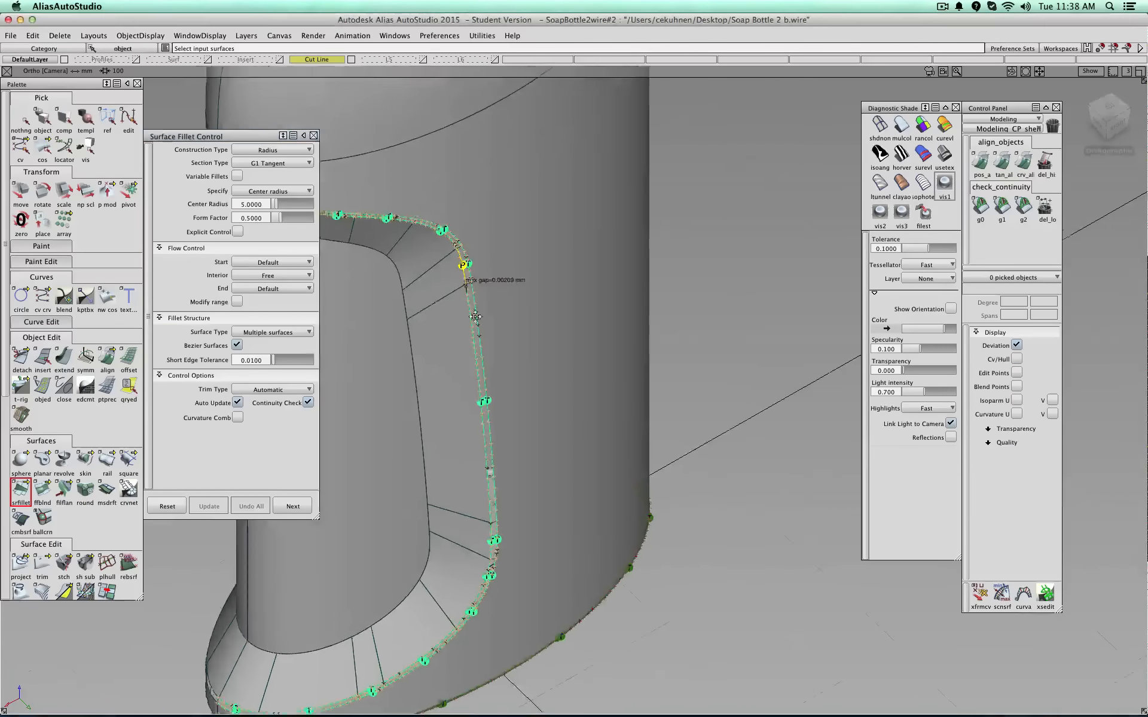
{"action": "middle_click_drag", "start_coordinate": [466, 257], "coordinate": [630, 347], "text": "alt+shift"}
{"action": "left_click_drag", "start_coordinate": [630, 347], "coordinate": [406, 454], "text": "alt+shift"}
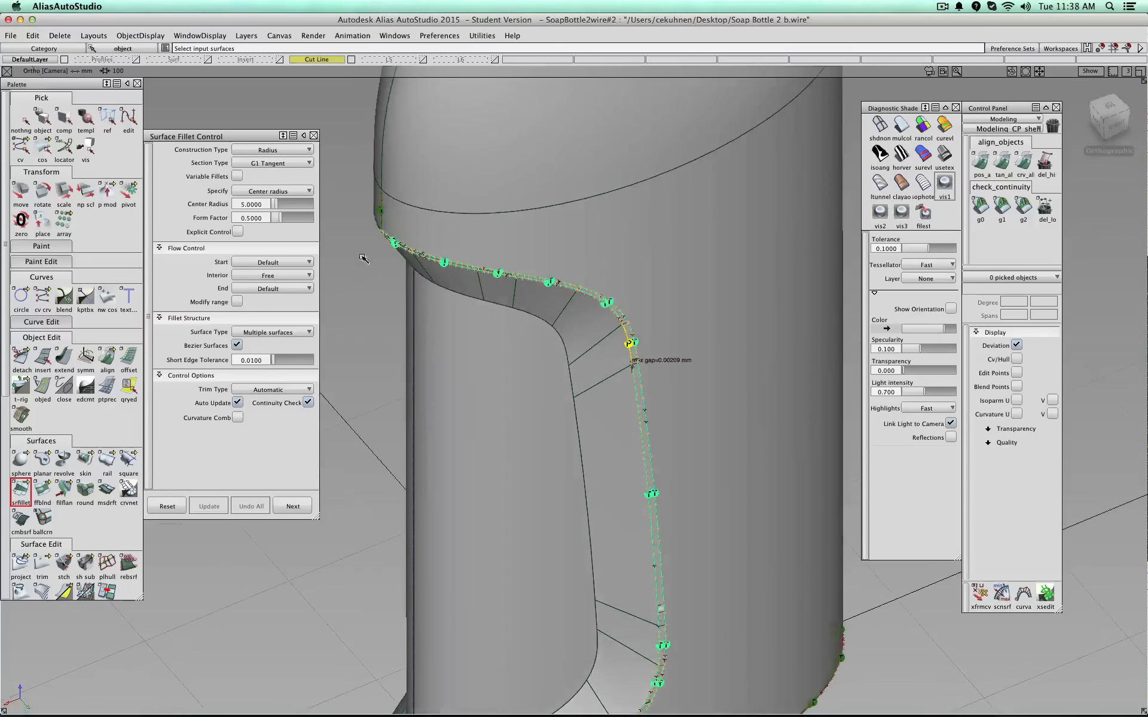
{"action": "left_click", "coordinate": [313, 135]}
{"action": "left_click_drag", "start_coordinate": [325, 336], "coordinate": [357, 292], "text": "ctrl+shift"}
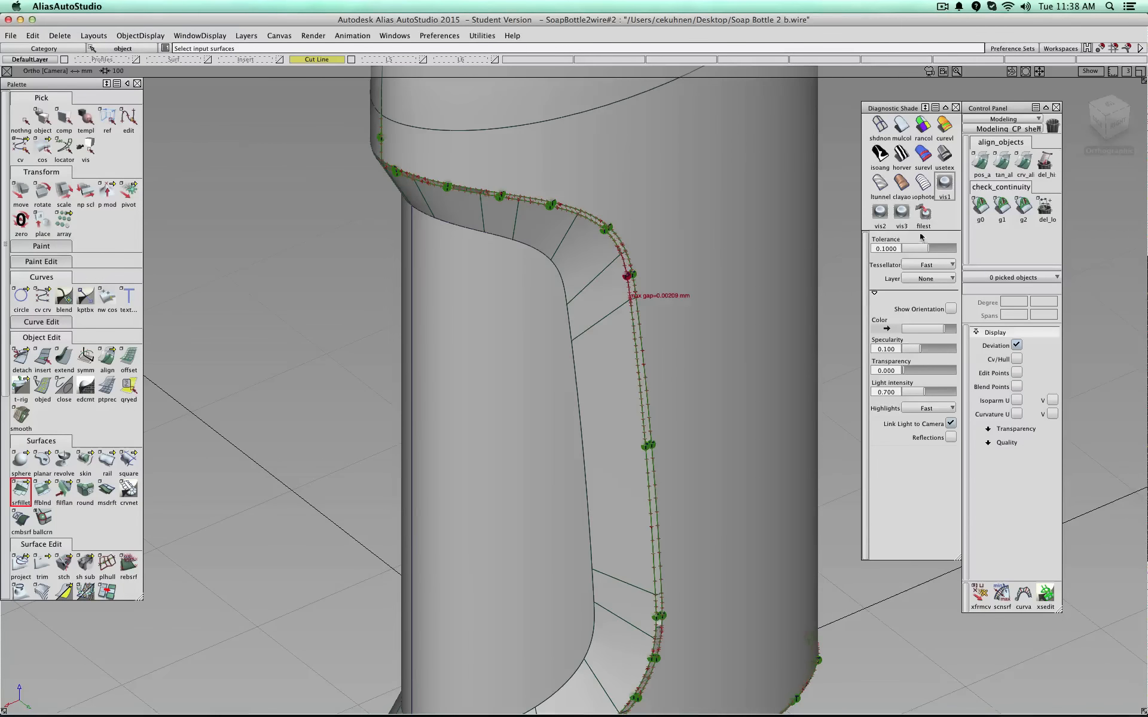
{"action": "left_click", "coordinate": [1046, 203]}
- Reapply multi-color shading to the recess fillet area, and switch the diagnostic shading to none
{"action": "middle_click_drag", "start_coordinate": [607, 239], "coordinate": [491, 306], "text": "alt+shift"}
{"action": "left_click", "coordinate": [900, 126]}
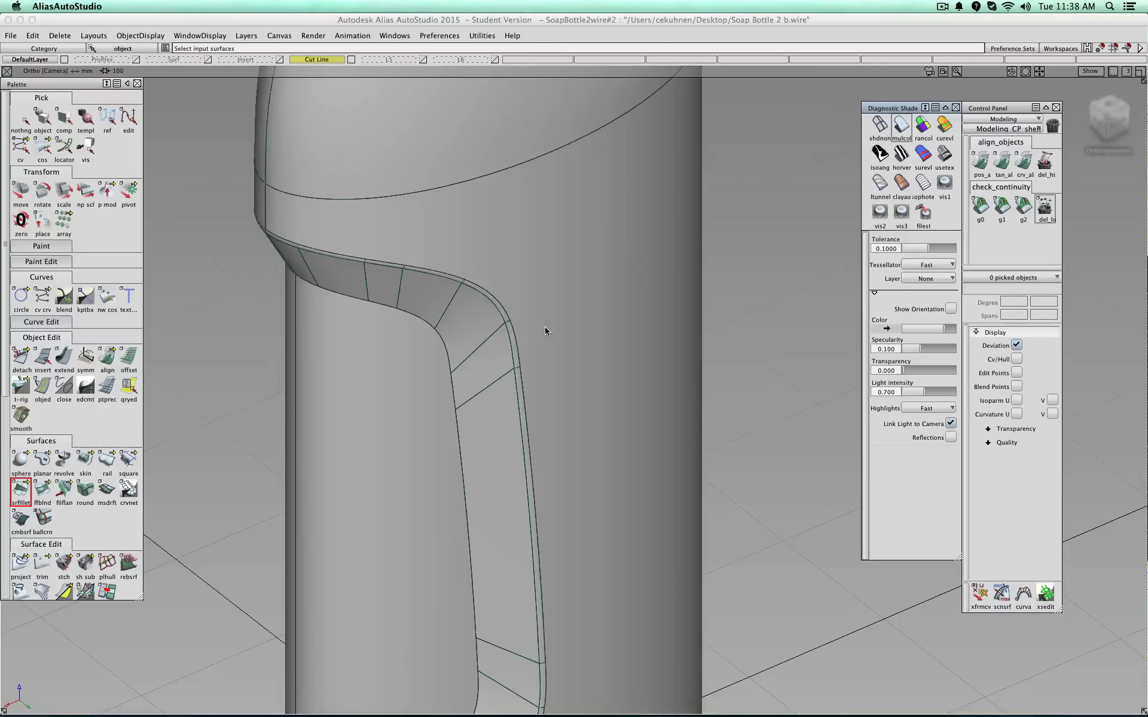
{"action": "right_click_drag", "start_coordinate": [544, 327], "coordinate": [571, 317], "text": "alt+shift"}
{"action": "left_click", "coordinate": [879, 126]}
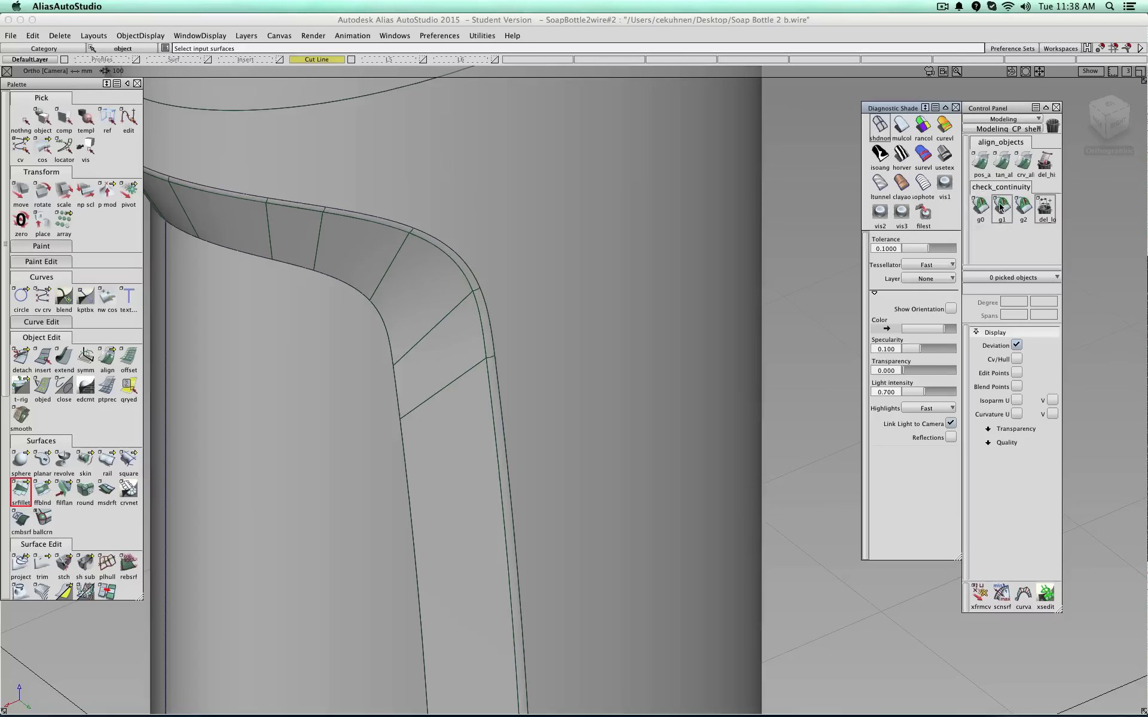
- Check G1 continuity along the inner and outer edges of the fillet segment at the recess's upper corner
{"action": "left_click", "coordinate": [1001, 207]}
{"action": "left_click", "coordinate": [481, 321]}
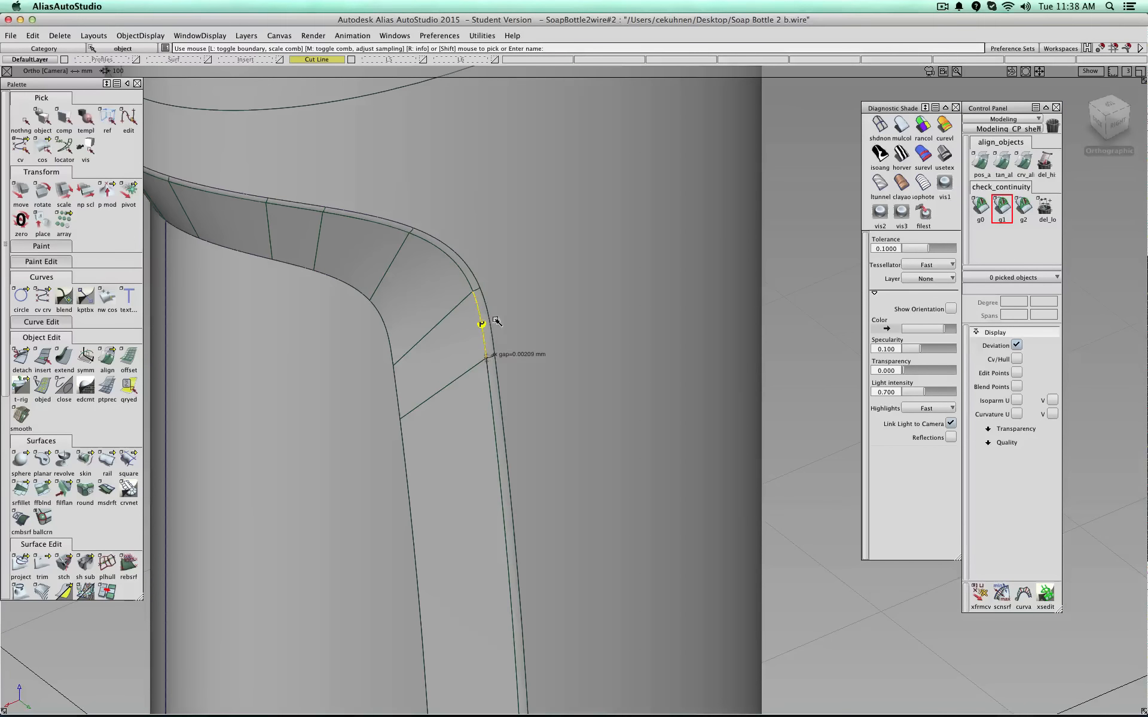
{"action": "left_click", "coordinate": [492, 320]}
{"action": "right_click_drag", "start_coordinate": [548, 310], "coordinate": [478, 308], "text": "alt+shift"}
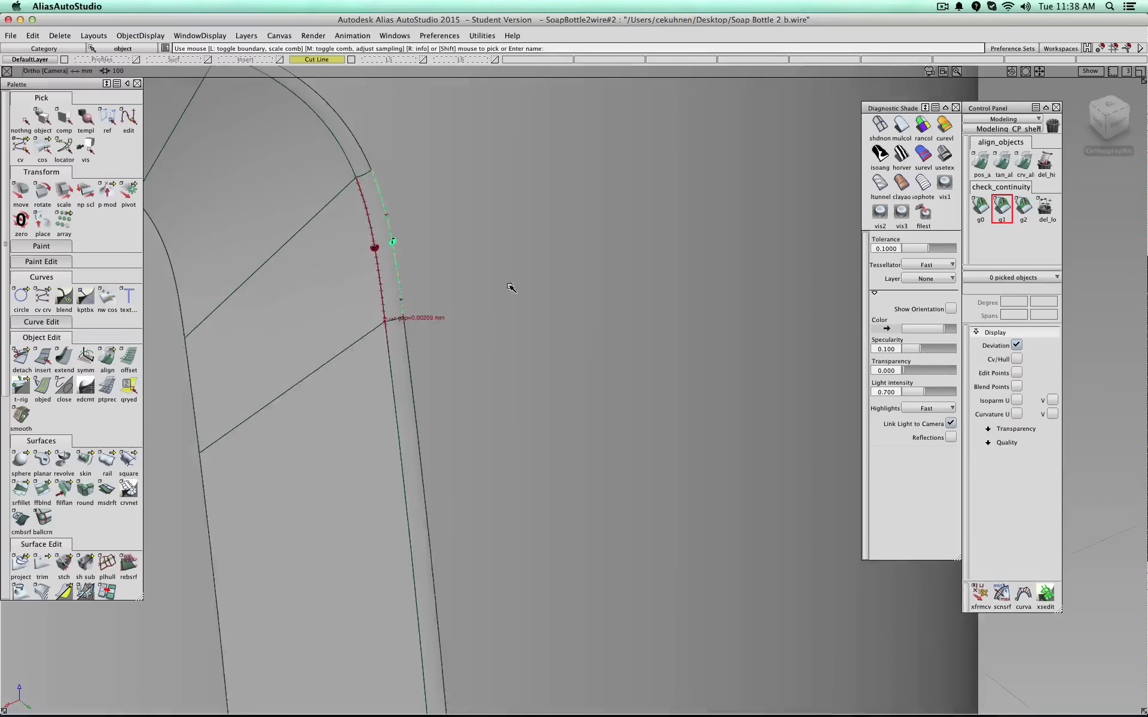
{"action": "left_click_drag", "start_coordinate": [509, 287], "coordinate": [507, 268], "text": "ctrl+shift"}
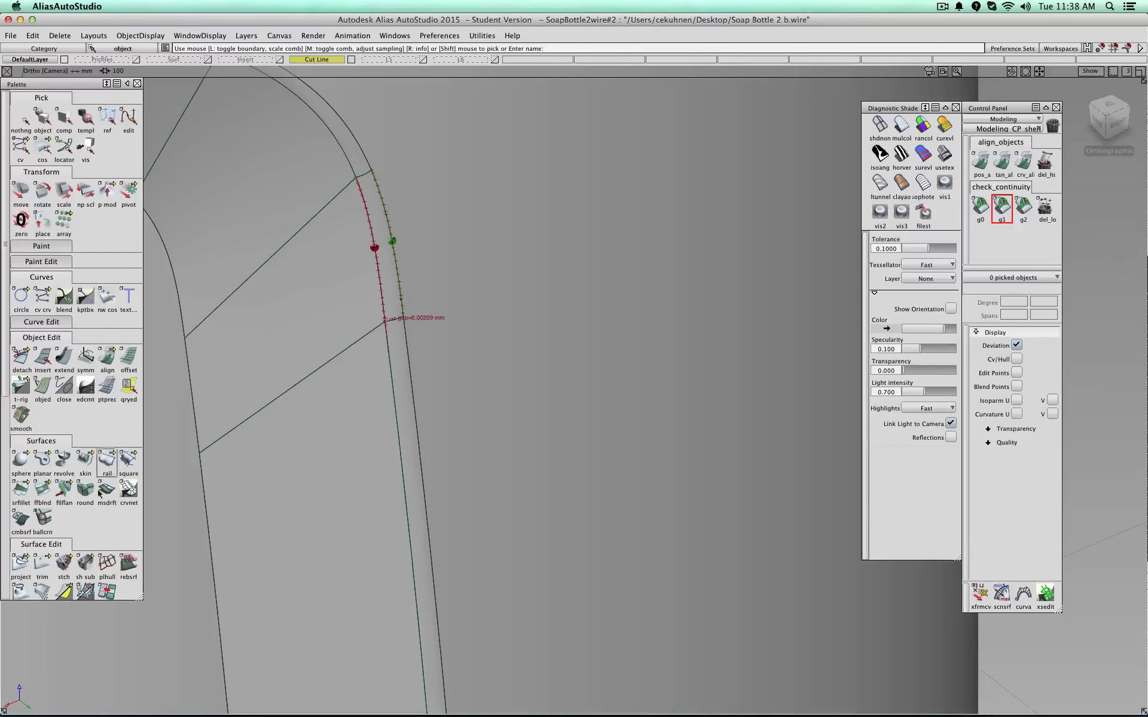
- Try to align the corner fillet segment's inner edge to the adjoining recess wall with G1 continuity and Project alignment
{"action": "double_click", "coordinate": [107, 357]}
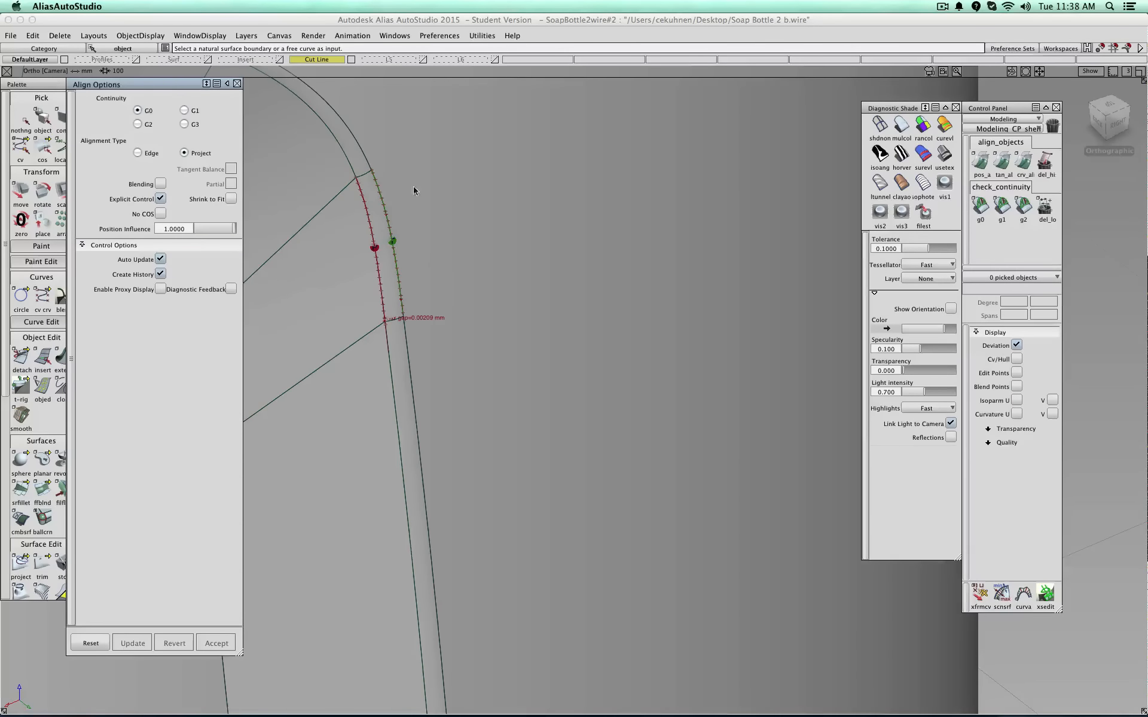
{"action": "left_click", "coordinate": [197, 111]}
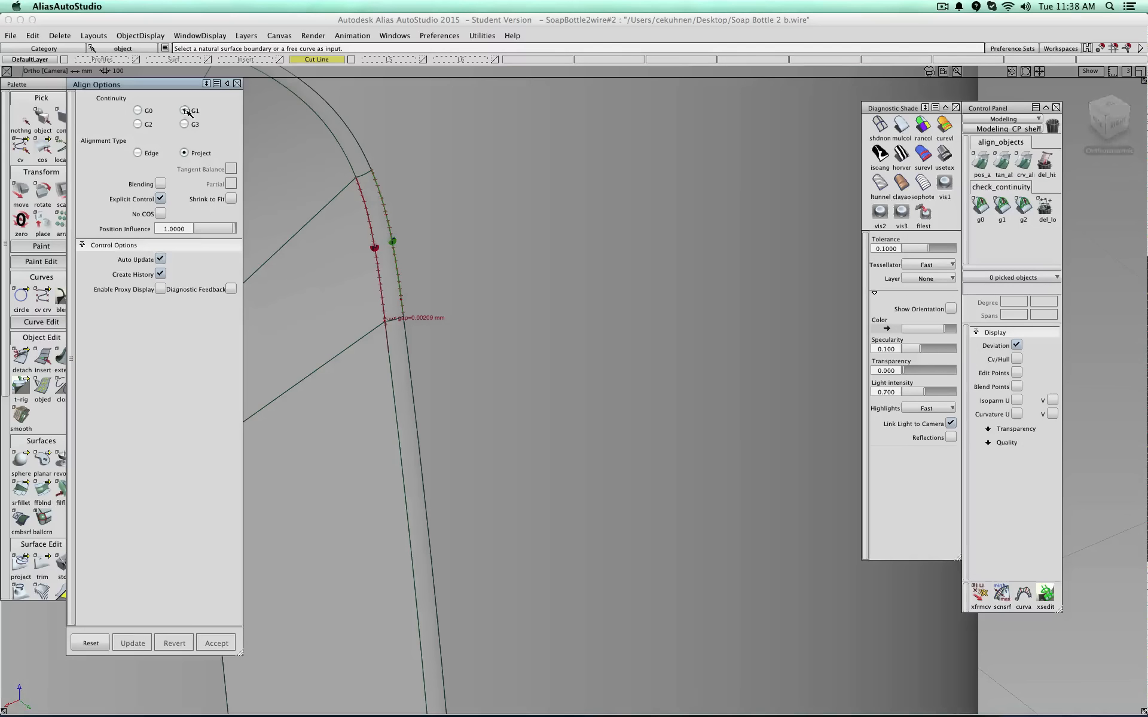
{"action": "left_click", "coordinate": [365, 208]}
{"action": "left_click", "coordinate": [494, 396]}
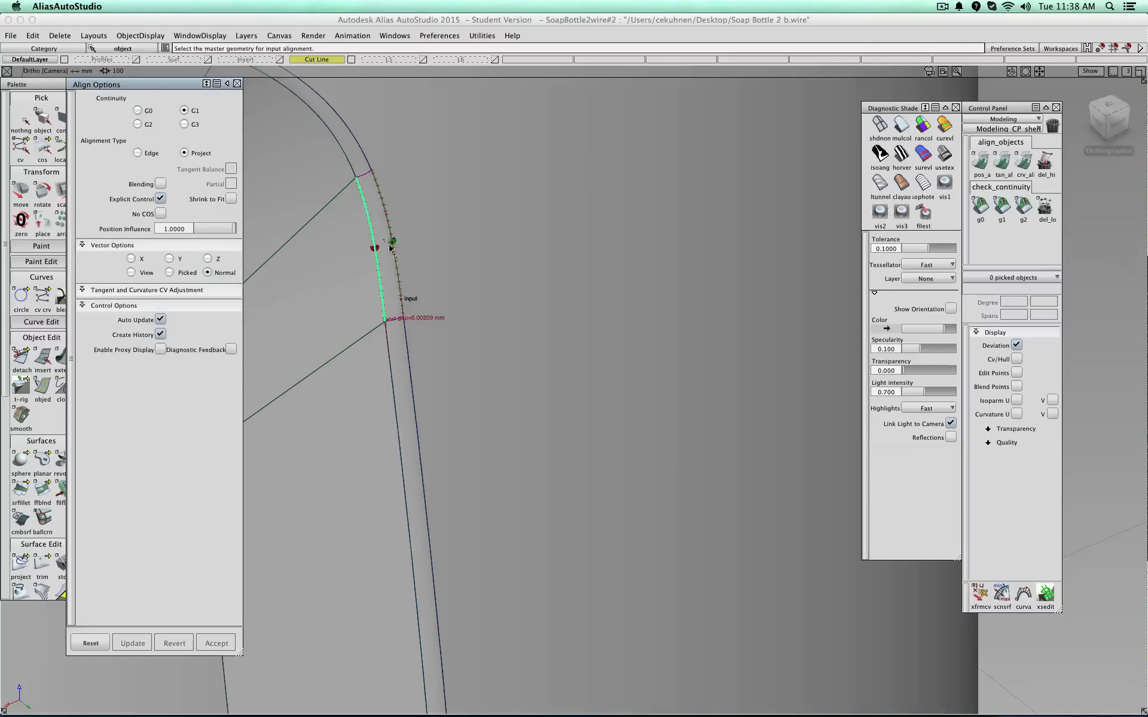
{"action": "left_click", "coordinate": [363, 189]}
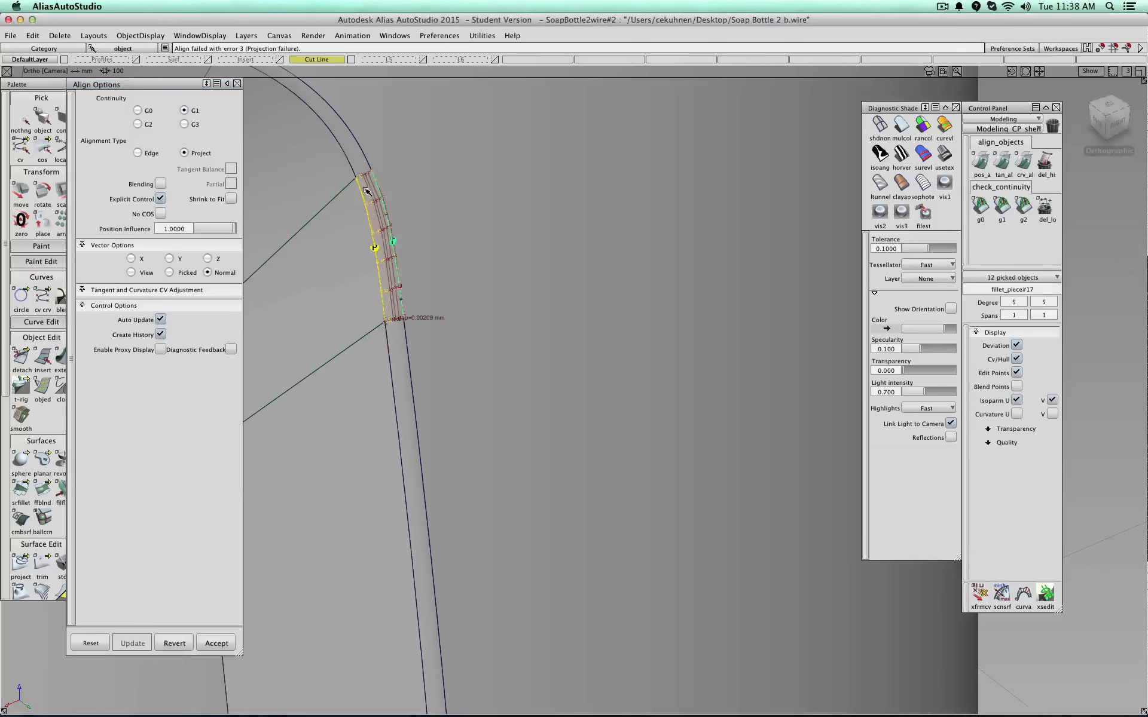
{"action": "left_click", "coordinate": [210, 645]}
{"action": "left_click_drag", "start_coordinate": [474, 446], "coordinate": [475, 413], "text": "ctrl+shift"}
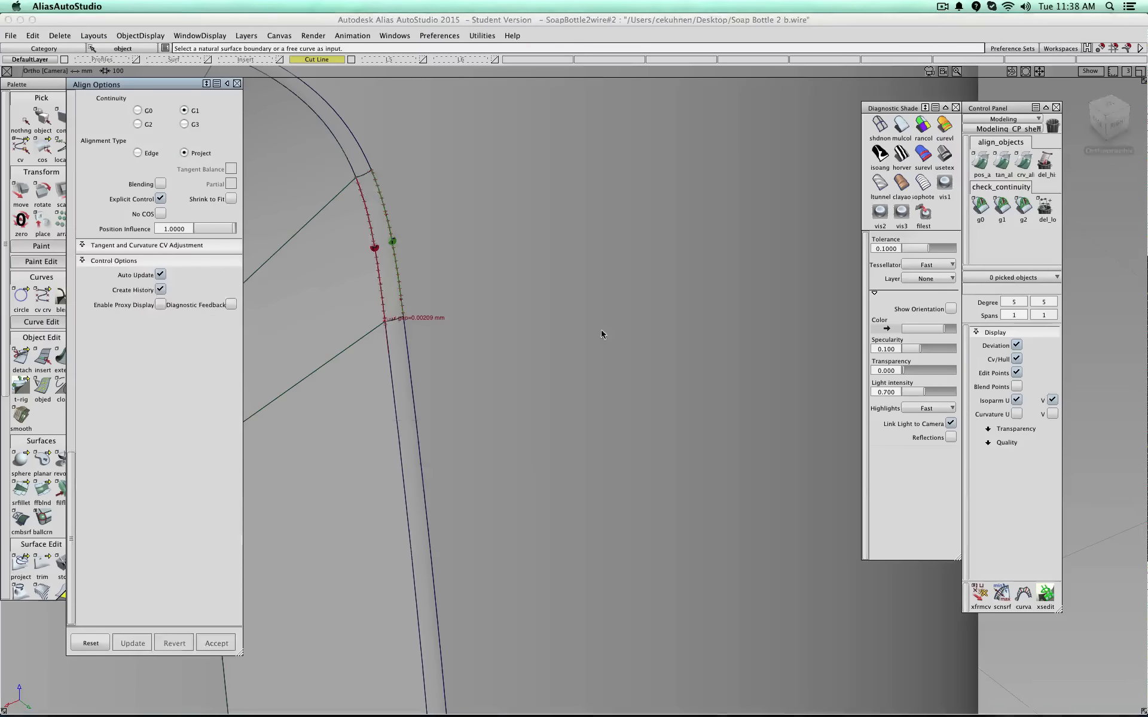
- Recheck G1 continuity along both long edges and both end seams of the corner fillet segment
{"action": "left_click", "coordinate": [1002, 207]}
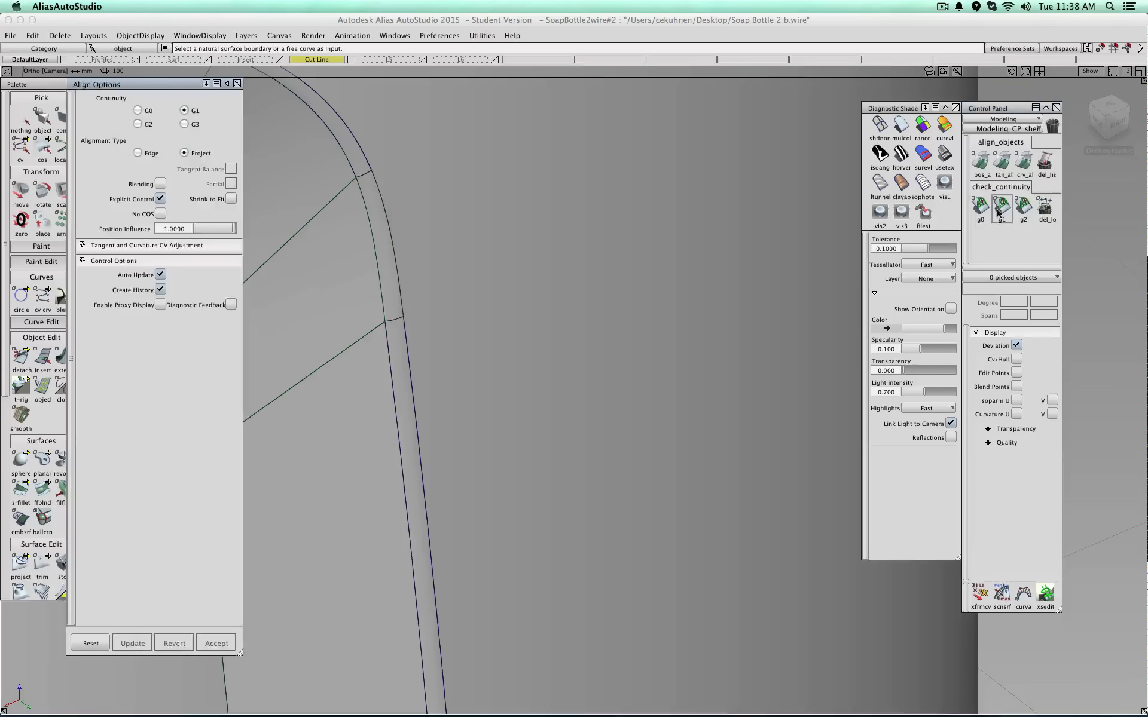
{"action": "left_click", "coordinate": [375, 232]}
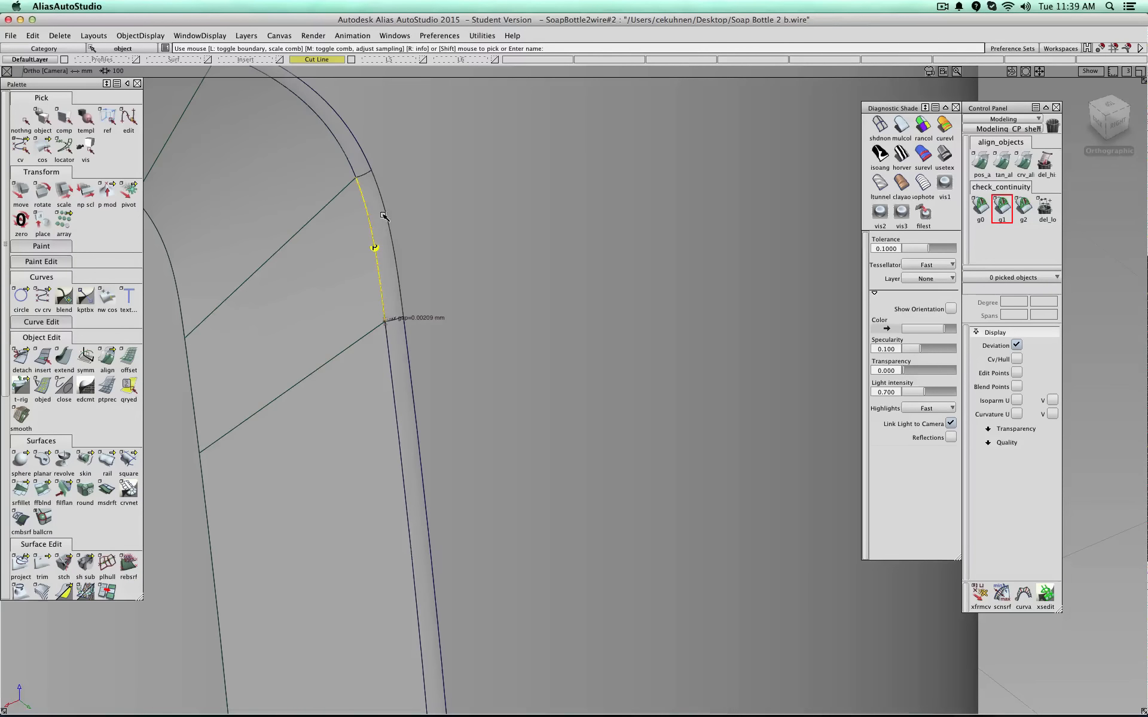
{"action": "left_click", "coordinate": [384, 216]}
{"action": "left_click", "coordinate": [363, 177]}
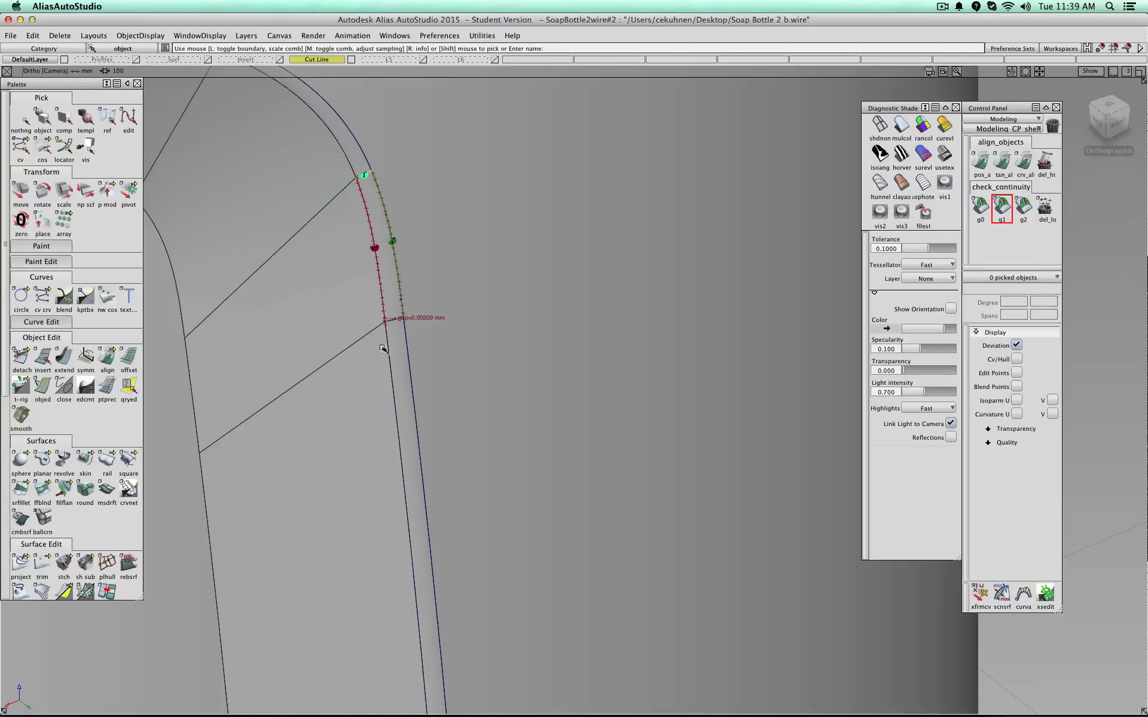
{"action": "left_click", "coordinate": [391, 320]}
{"action": "right_click_drag", "start_coordinate": [389, 322], "coordinate": [343, 313], "text": "alt+shift"}
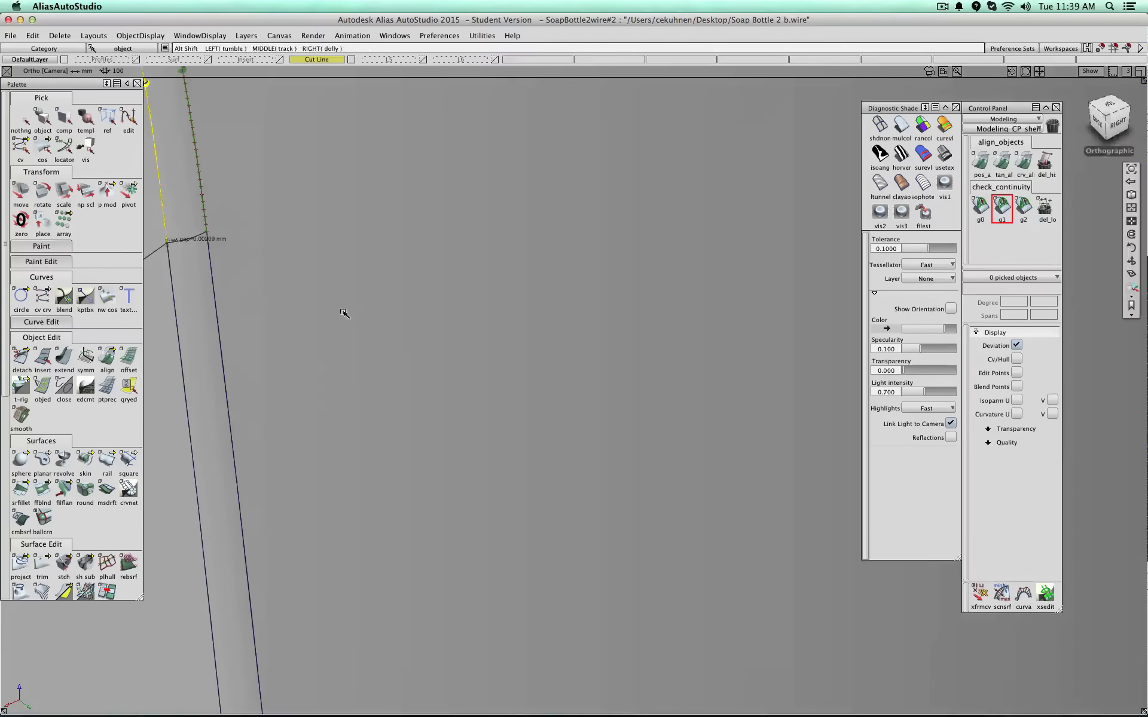
{"action": "middle_click_drag", "start_coordinate": [343, 313], "coordinate": [451, 377], "text": "alt+shift"}
{"action": "right_click_drag", "start_coordinate": [451, 376], "coordinate": [315, 230], "text": "alt+shift"}
{"action": "left_click", "coordinate": [347, 342]}
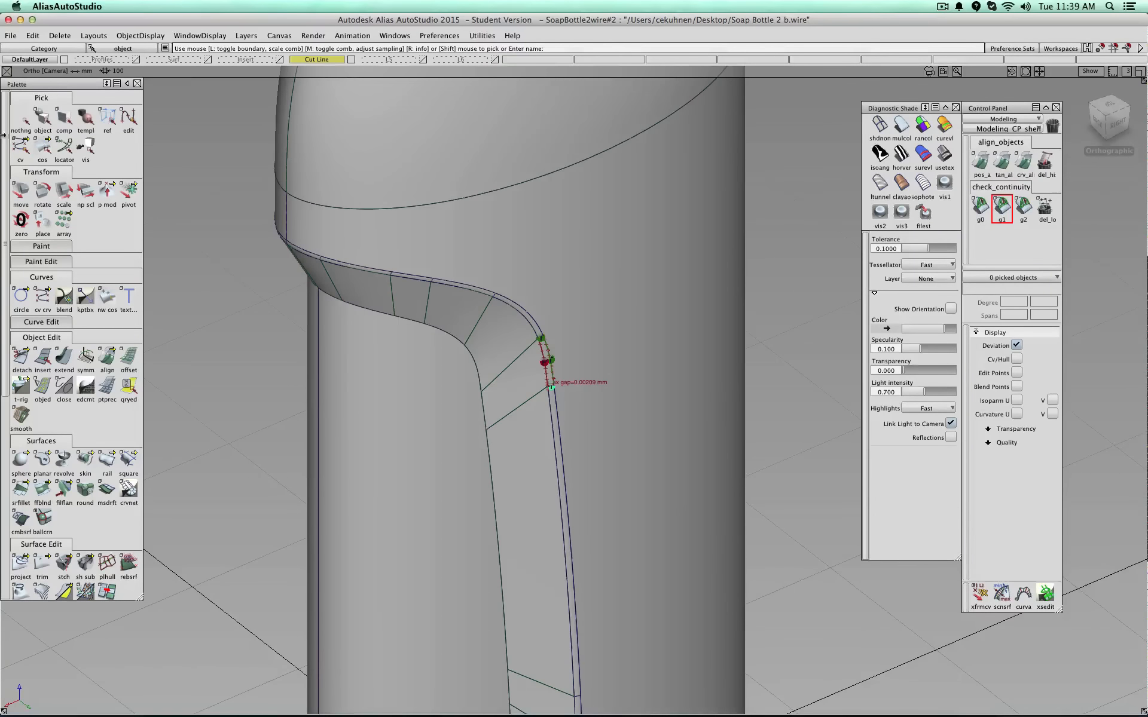
{"action": "left_click", "coordinate": [22, 121]}
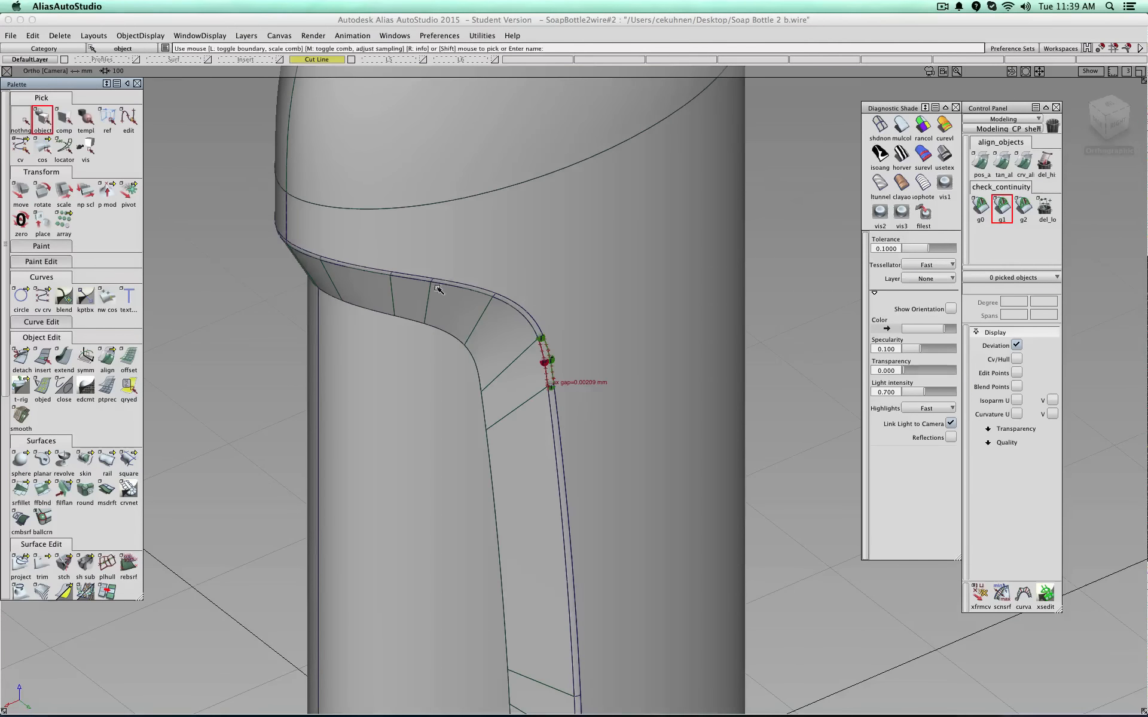
- Examine the whole bottle and the recess fillet from several angles
{"action": "left_click_drag", "start_coordinate": [438, 289], "coordinate": [419, 169], "text": "alt+shift"}
{"action": "right_click_drag", "start_coordinate": [419, 170], "coordinate": [500, 257], "text": "alt+shift"}
{"action": "middle_click_drag", "start_coordinate": [540, 291], "coordinate": [496, 225], "text": "alt+shift"}
{"action": "left_click_drag", "start_coordinate": [497, 226], "coordinate": [604, 348], "text": "alt+shift"}
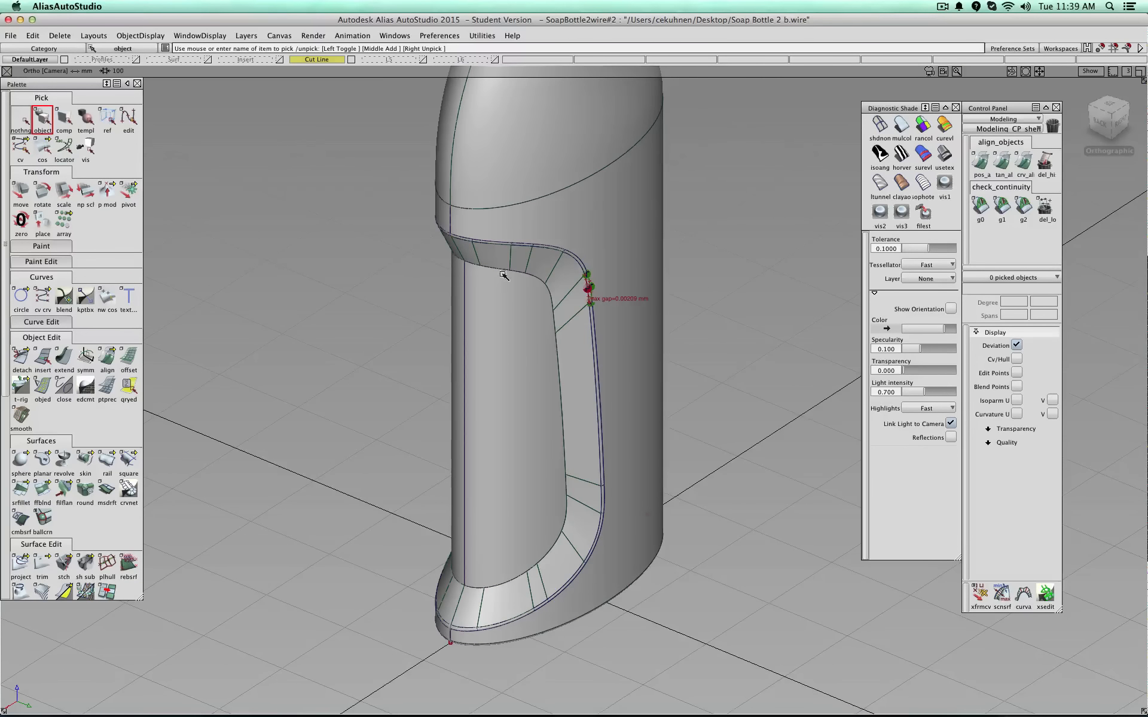
{"action": "right_click_drag", "start_coordinate": [524, 472], "coordinate": [538, 433], "text": "alt+shift"}
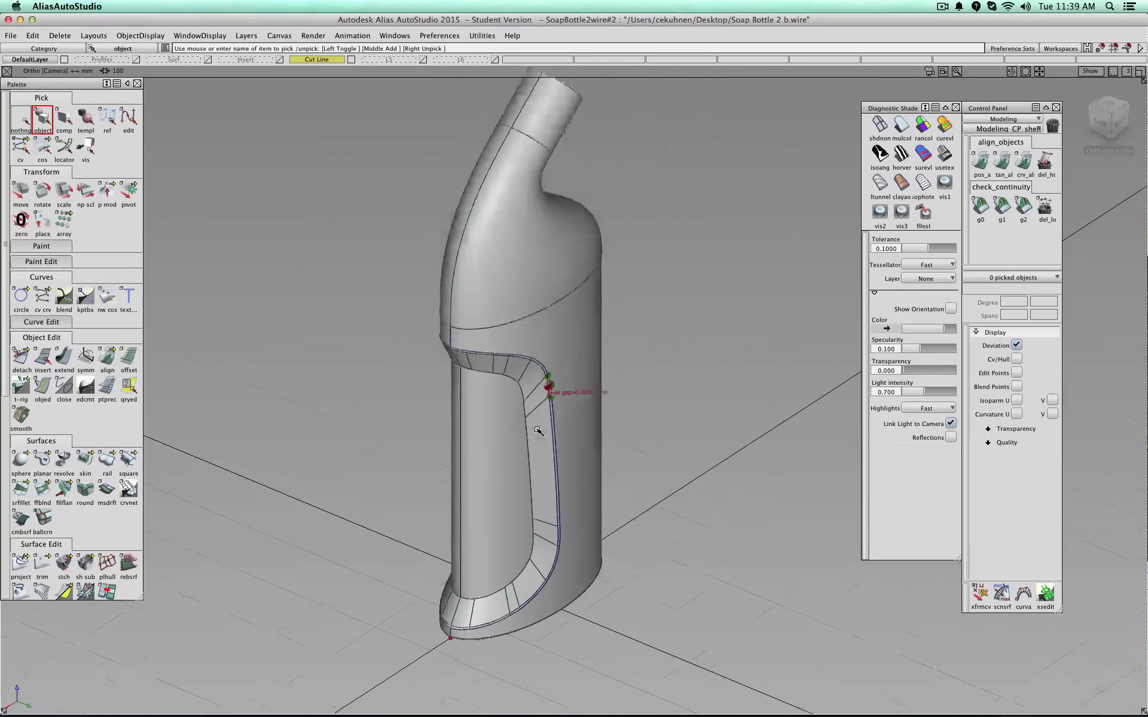
{"action": "left_click_drag", "start_coordinate": [538, 433], "coordinate": [491, 401], "text": "alt+shift"}
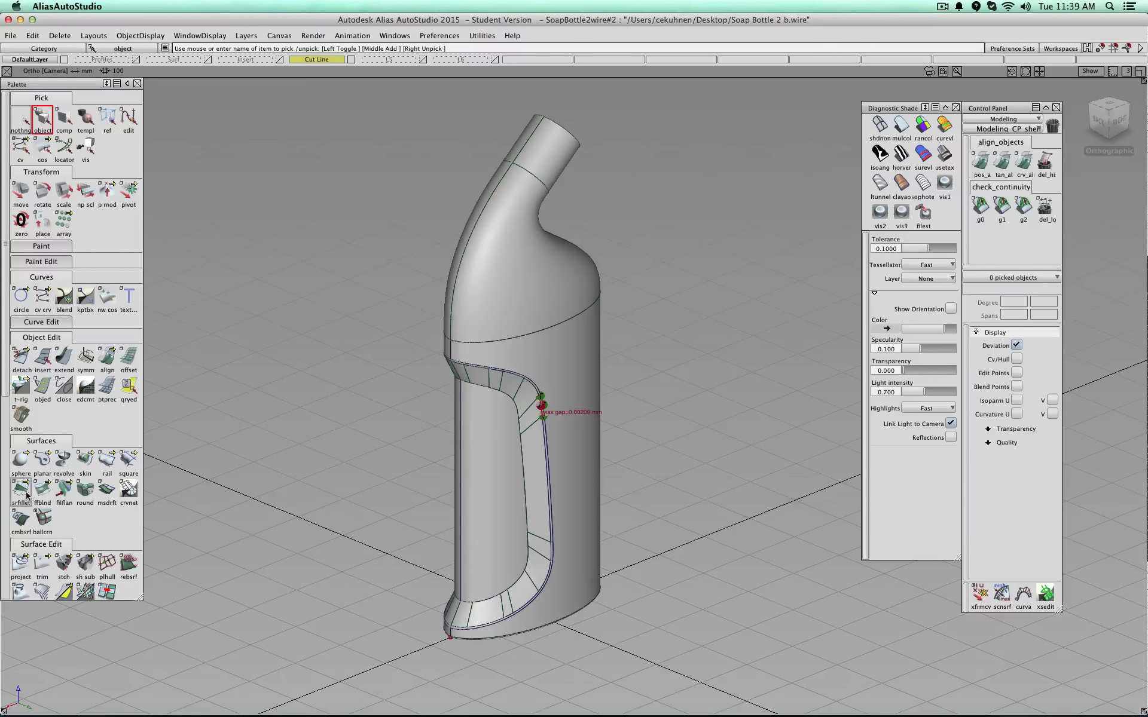
{"action": "left_click_drag", "start_coordinate": [602, 380], "coordinate": [586, 194], "text": "alt+shift"}
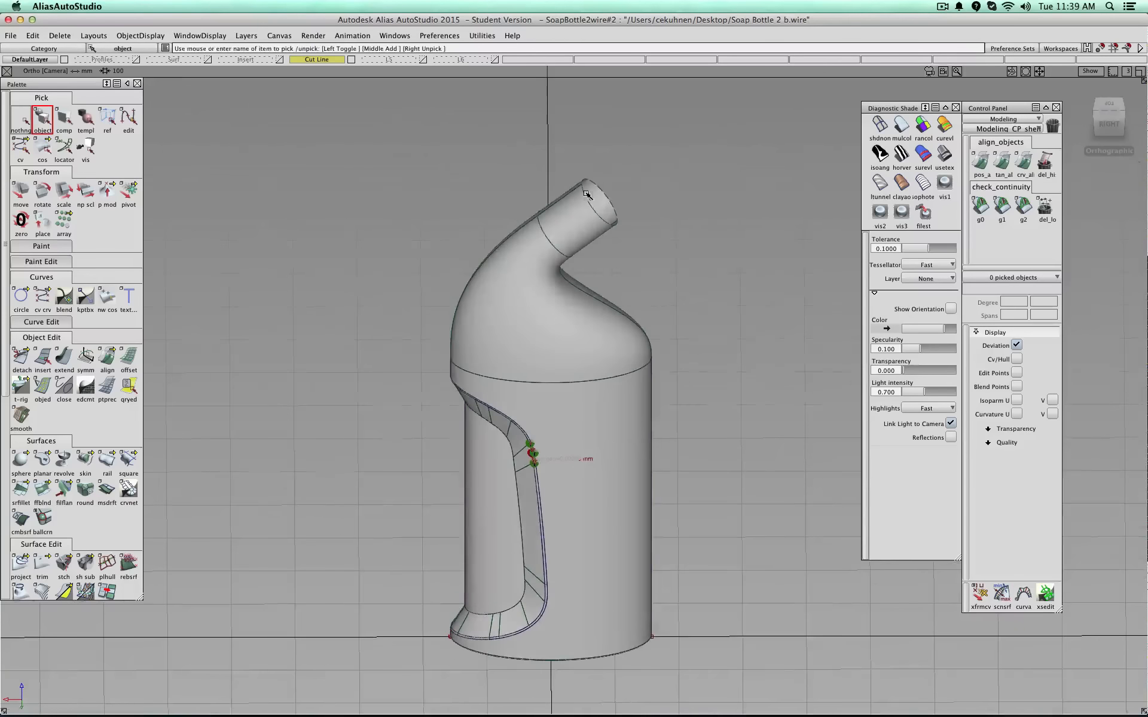
{"action": "left_click_drag", "start_coordinate": [566, 363], "coordinate": [634, 411], "text": "alt+shift"}
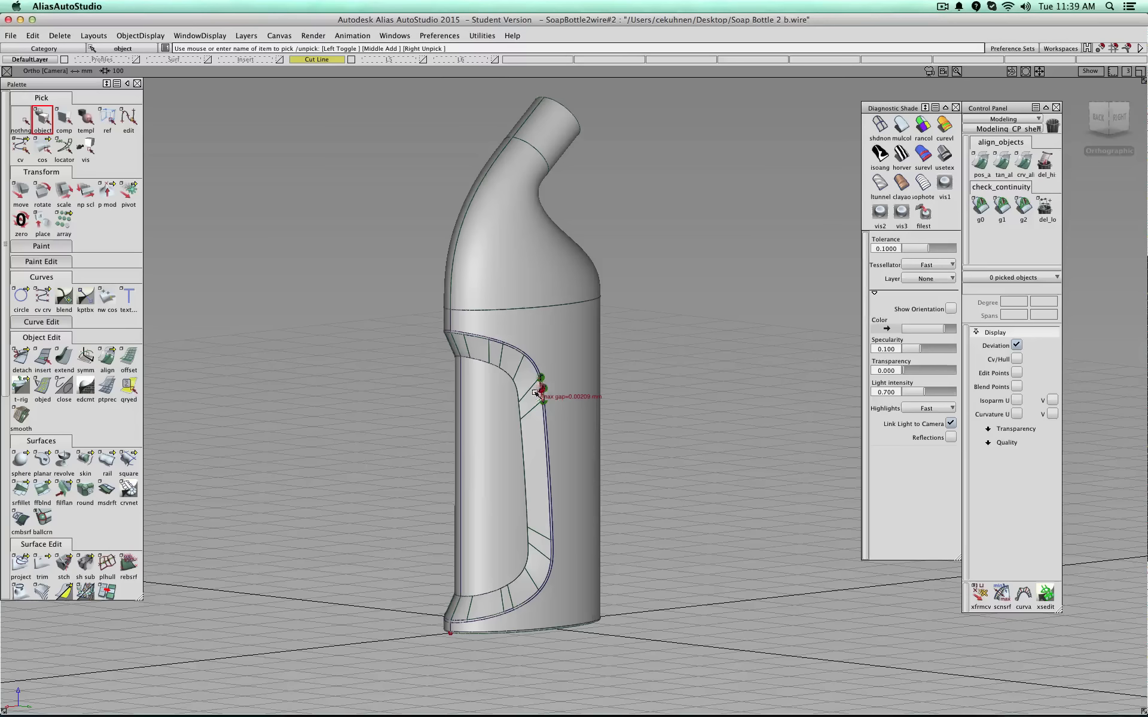
{"action": "key", "text": "shift+alt"}
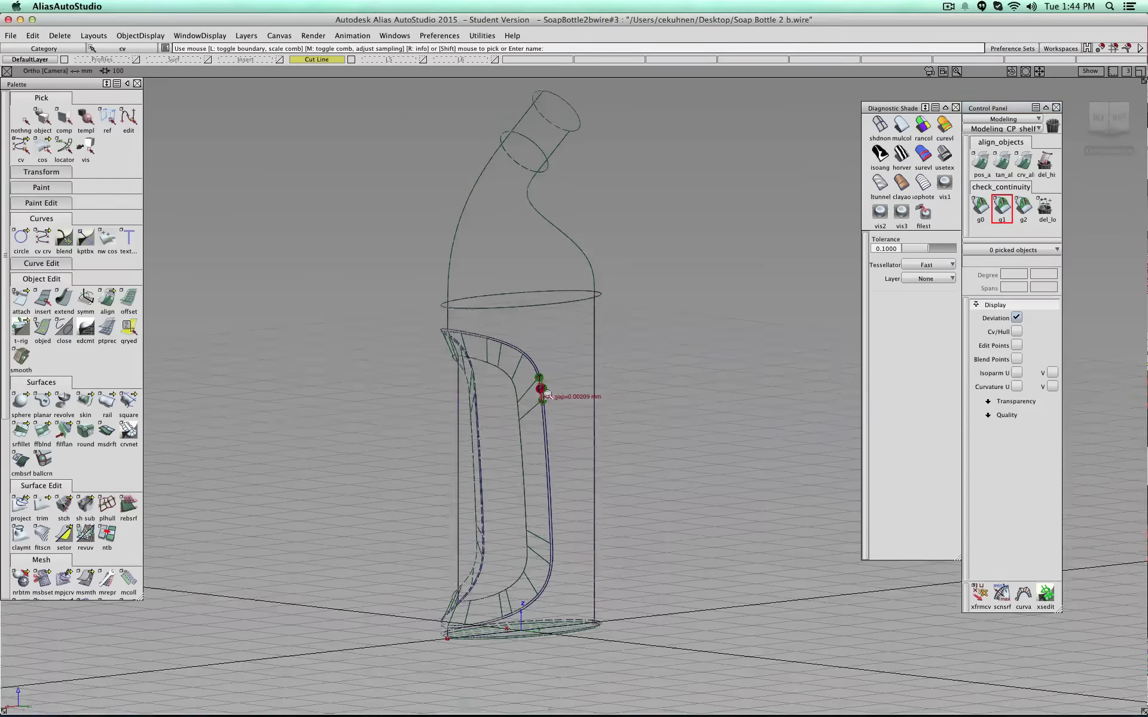
- Delete the continuity check locators around the recess fillet corner
{"action": "scroll", "coordinate": [694, 383], "scroll_direction": "up", "scroll_amount": 5}
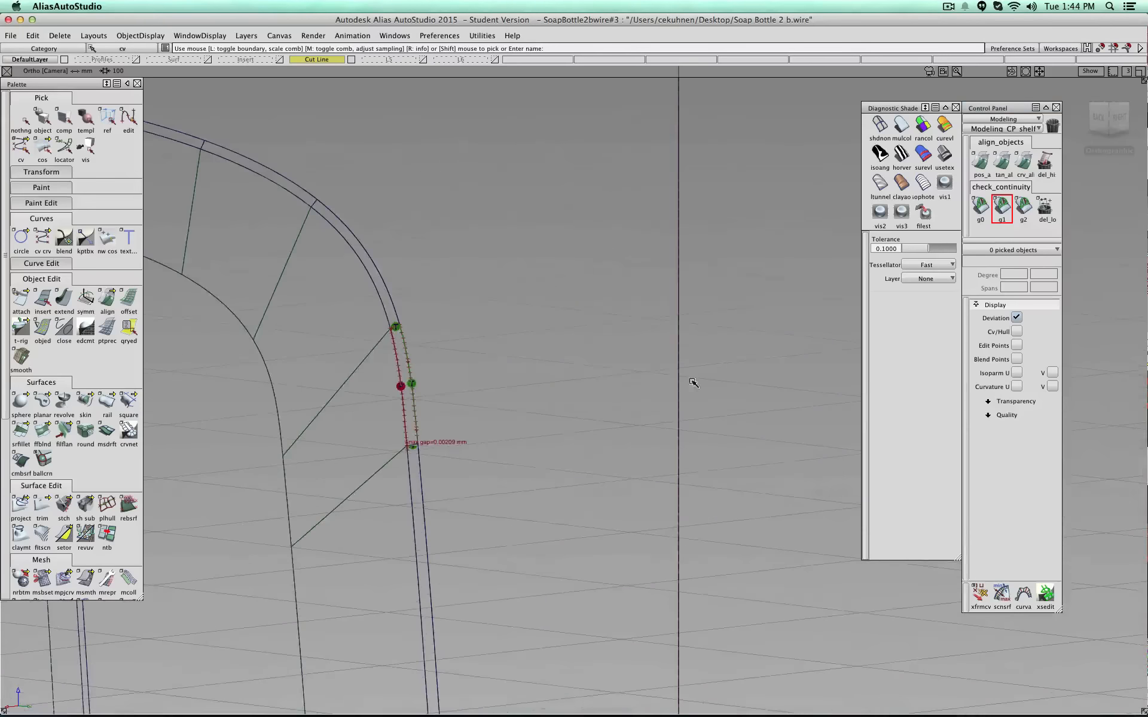
{"action": "middle_click_drag", "start_coordinate": [410, 405], "coordinate": [500, 328], "text": "alt+shift"}
{"action": "right_click_drag", "start_coordinate": [499, 327], "coordinate": [638, 338], "text": "alt+shift"}
{"action": "mouse_move", "coordinate": [385, 342]}
{"action": "middle_mouse_down", "text": "alt+shift"}
{"action": "mouse_move", "coordinate": [442, 382]}
{"action": "mouse_move", "coordinate": [697, 419]}
{"action": "middle_mouse_up", "text": "alt+shift"}
{"action": "right_click_drag", "start_coordinate": [556, 387], "coordinate": [790, 353], "text": "alt+shift"}
{"action": "right_click_drag", "start_coordinate": [555, 329], "coordinate": [634, 322], "text": "alt+shift"}
{"action": "middle_click_drag", "start_coordinate": [491, 262], "coordinate": [546, 461], "text": "alt+shift"}
{"action": "left_click", "coordinate": [1045, 209]}
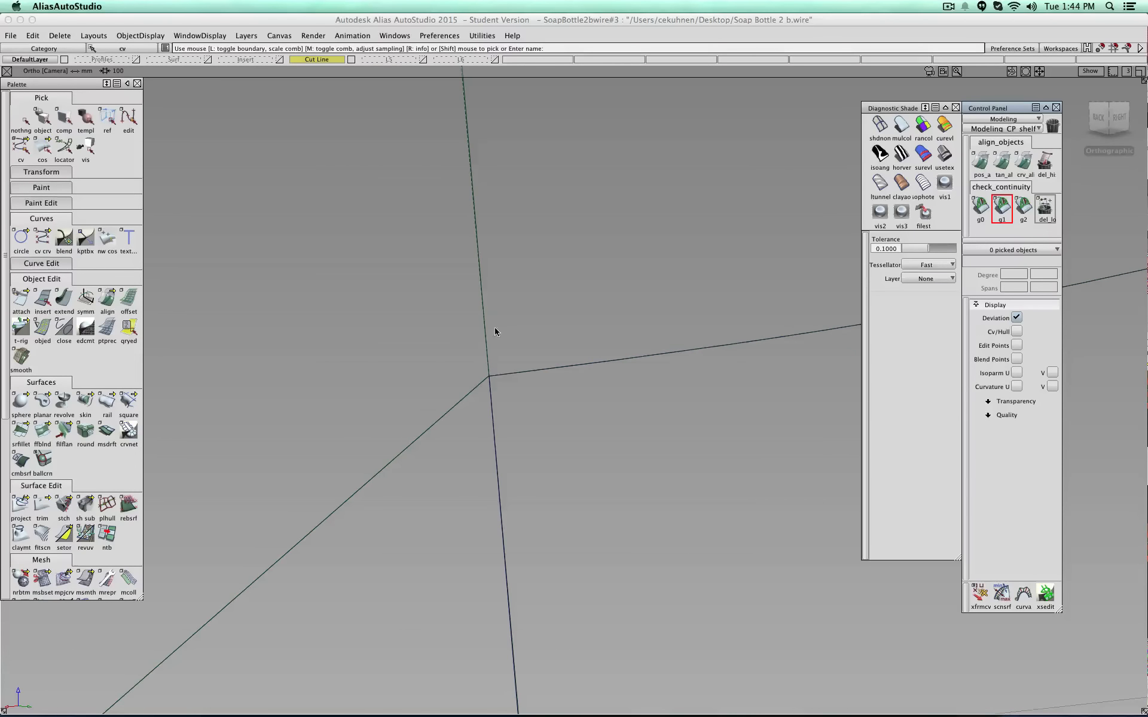
- Pick the two fillet surfaces meeting at the mismatched corner and show their CVs and hulls
{"action": "right_click_drag", "start_coordinate": [441, 379], "coordinate": [554, 377], "text": "alt+shift"}
{"action": "middle_click_drag", "start_coordinate": [364, 331], "coordinate": [576, 354], "text": "alt+shift"}
{"action": "right_click_drag", "start_coordinate": [576, 354], "coordinate": [799, 343], "text": "alt+shift"}
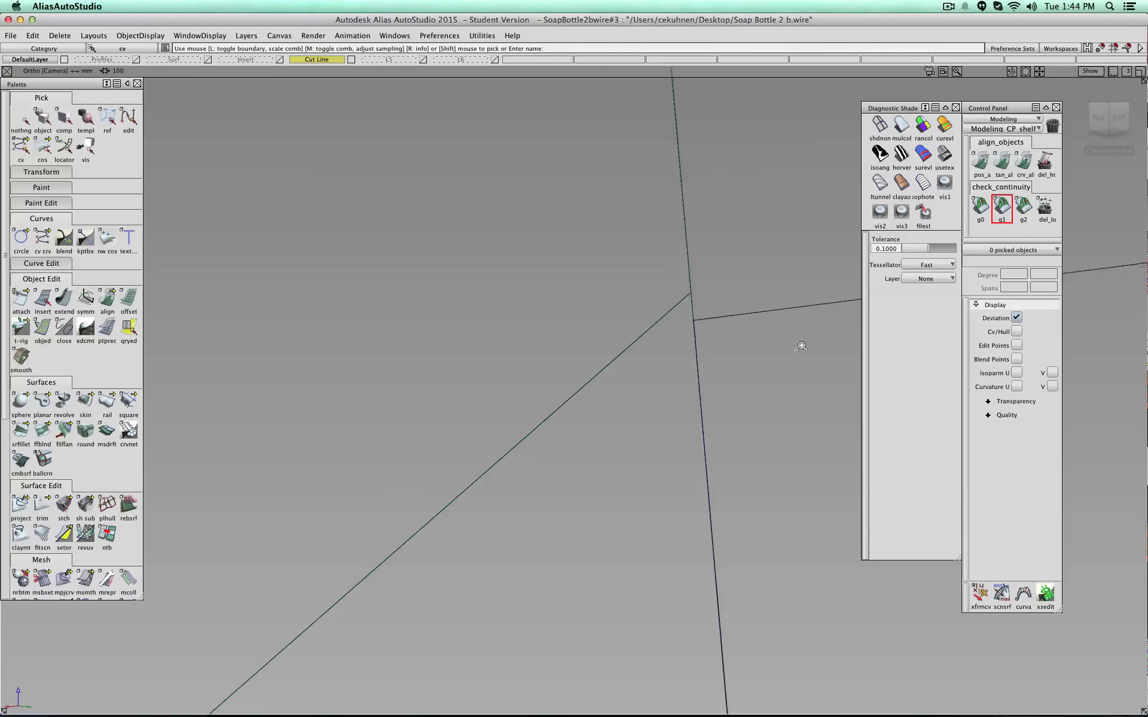
{"action": "middle_click_drag", "start_coordinate": [672, 294], "coordinate": [508, 356], "text": "alt+shift"}
{"action": "right_click_drag", "start_coordinate": [509, 356], "coordinate": [712, 309], "text": "alt+shift"}
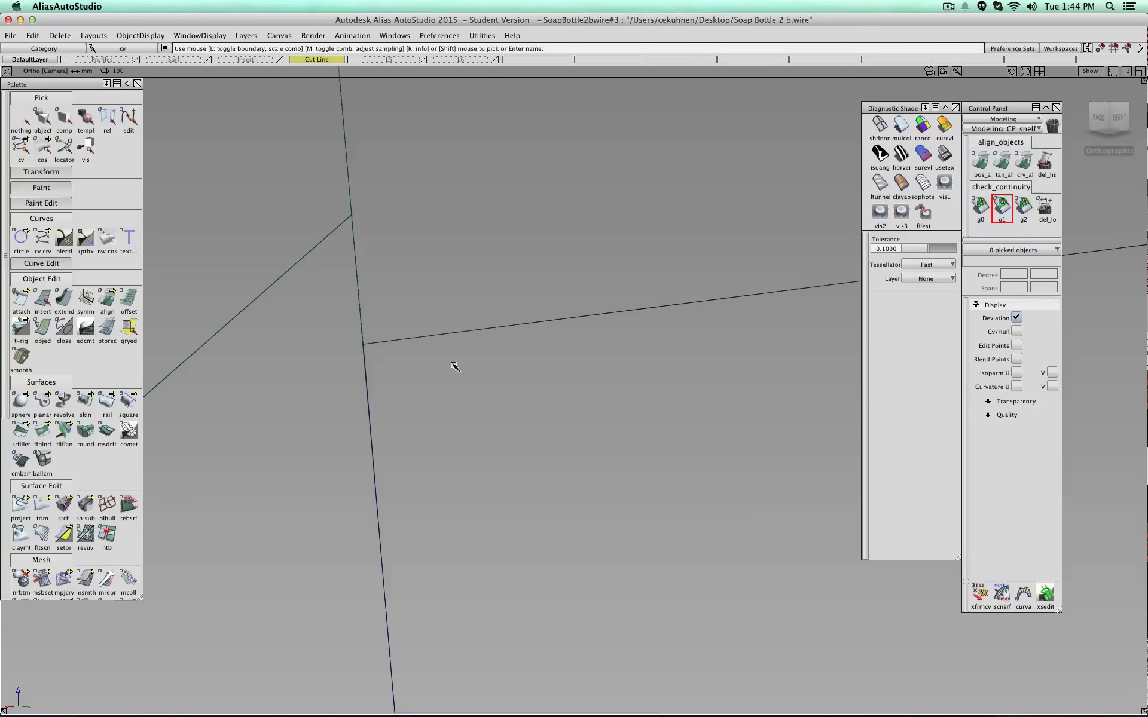
{"action": "left_click", "coordinate": [473, 375], "text": "ctrl+shift"}
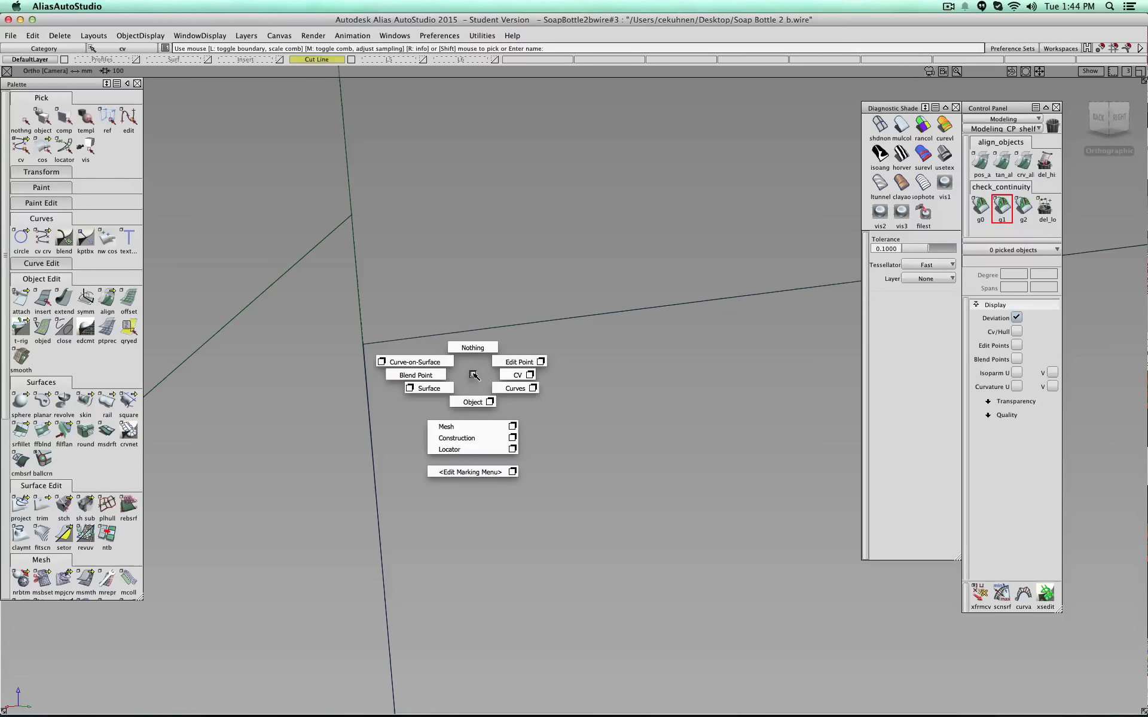
{"action": "left_click_drag", "start_coordinate": [473, 375], "coordinate": [424, 389], "text": "ctrl+shift"}
{"action": "left_click_drag", "start_coordinate": [436, 316], "coordinate": [456, 379]}
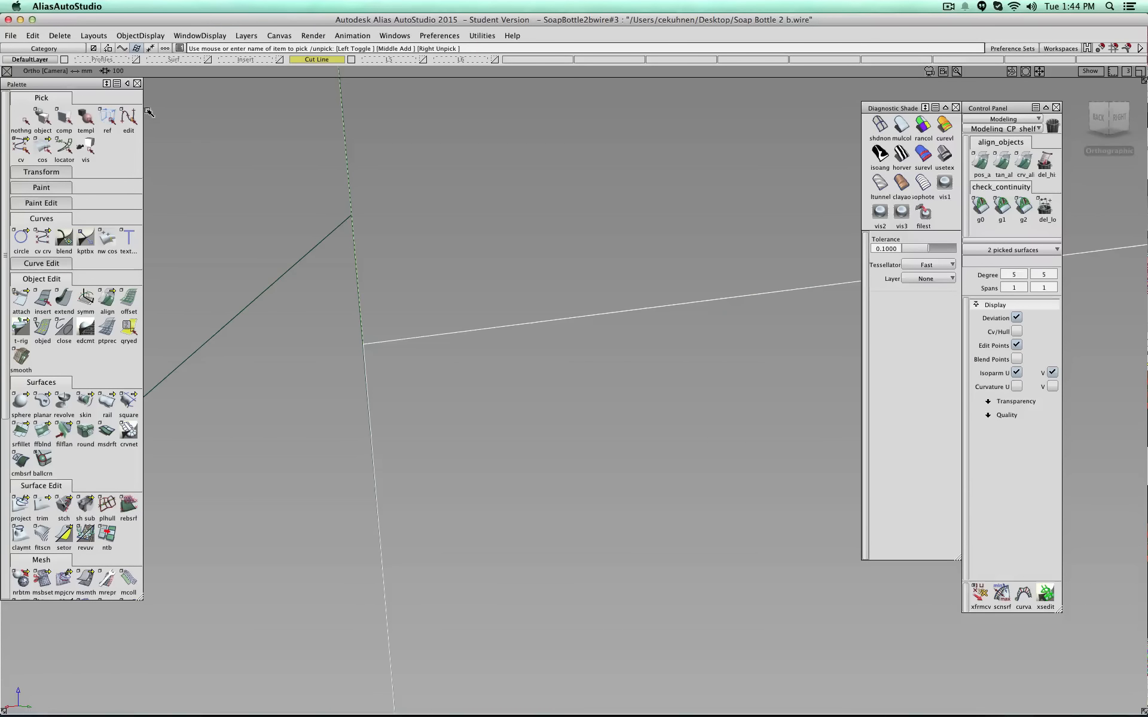
{"action": "left_click", "coordinate": [1017, 330]}
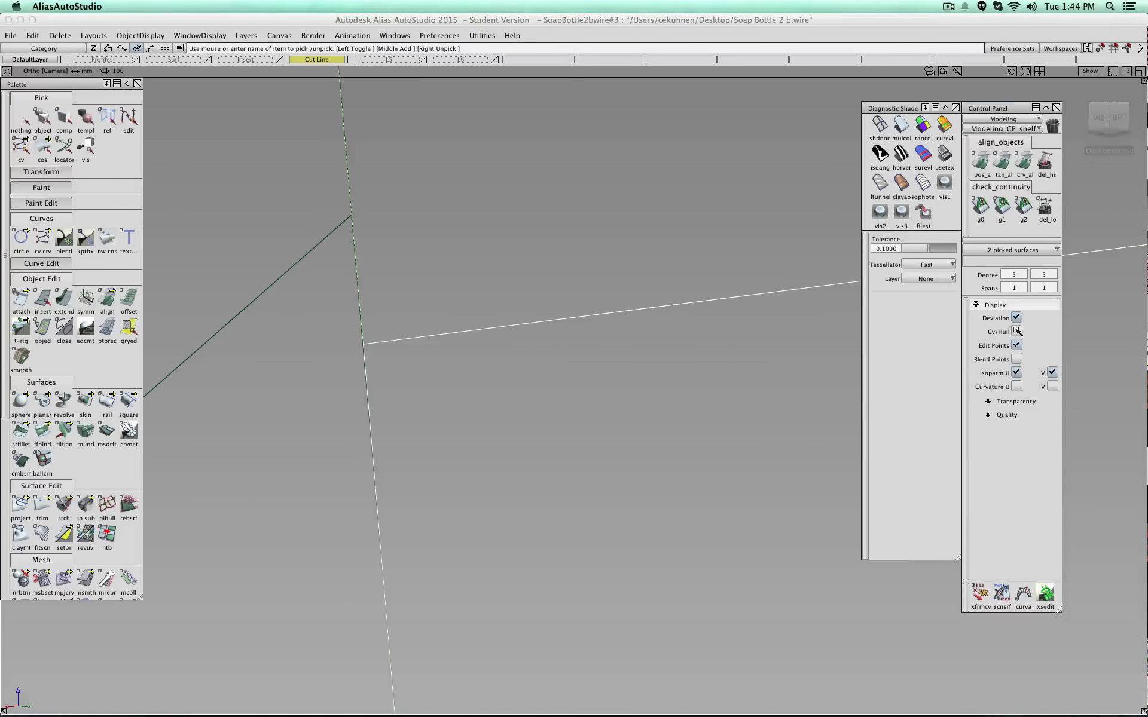
{"action": "left_click", "coordinate": [1017, 331]}
- Pick the fillet CVs at the mismatched corner, move them with snapping to the recess wall's corner point, and clear the selection
{"action": "left_click_drag", "start_coordinate": [513, 385], "coordinate": [558, 402], "text": "ctrl+shift"}
{"action": "left_click_drag", "start_coordinate": [408, 371], "coordinate": [348, 330]}
{"action": "scroll", "coordinate": [440, 380], "scroll_direction": "down", "scroll_amount": 3}
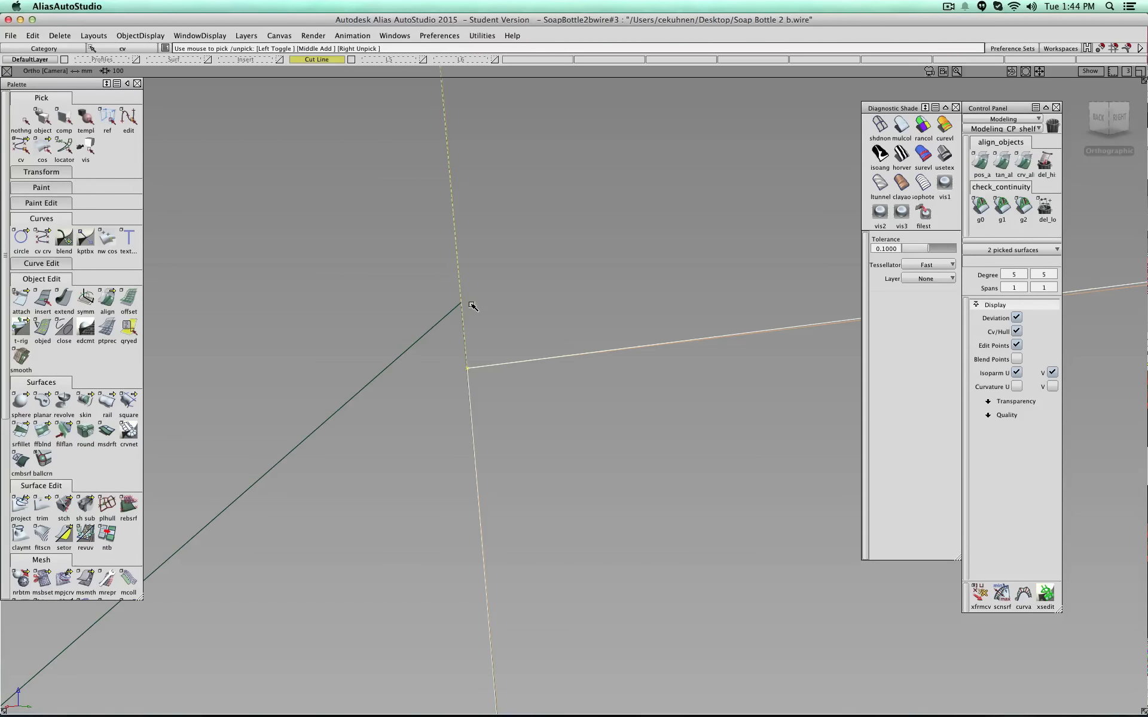
{"action": "middle_click_drag", "start_coordinate": [471, 306], "coordinate": [439, 279], "text": "alt+shift"}
{"action": "left_click", "coordinate": [41, 172]}
{"action": "left_click", "coordinate": [20, 193]}
{"action": "left_click_drag", "start_coordinate": [435, 342], "coordinate": [433, 299], "text": "ctrl+alt"}
{"action": "middle_click_drag", "start_coordinate": [494, 279], "coordinate": [569, 371], "text": "alt+shift"}
{"action": "right_click_drag", "start_coordinate": [569, 372], "coordinate": [537, 381], "text": "alt+shift"}
{"action": "left_click_drag", "start_coordinate": [680, 353], "coordinate": [680, 303], "text": "ctrl+shift"}
{"action": "left_click_drag", "start_coordinate": [725, 304], "coordinate": [682, 317], "text": "ctrl+shift"}
{"action": "left_click_drag", "start_coordinate": [812, 290], "coordinate": [777, 234], "text": "alt+shift"}
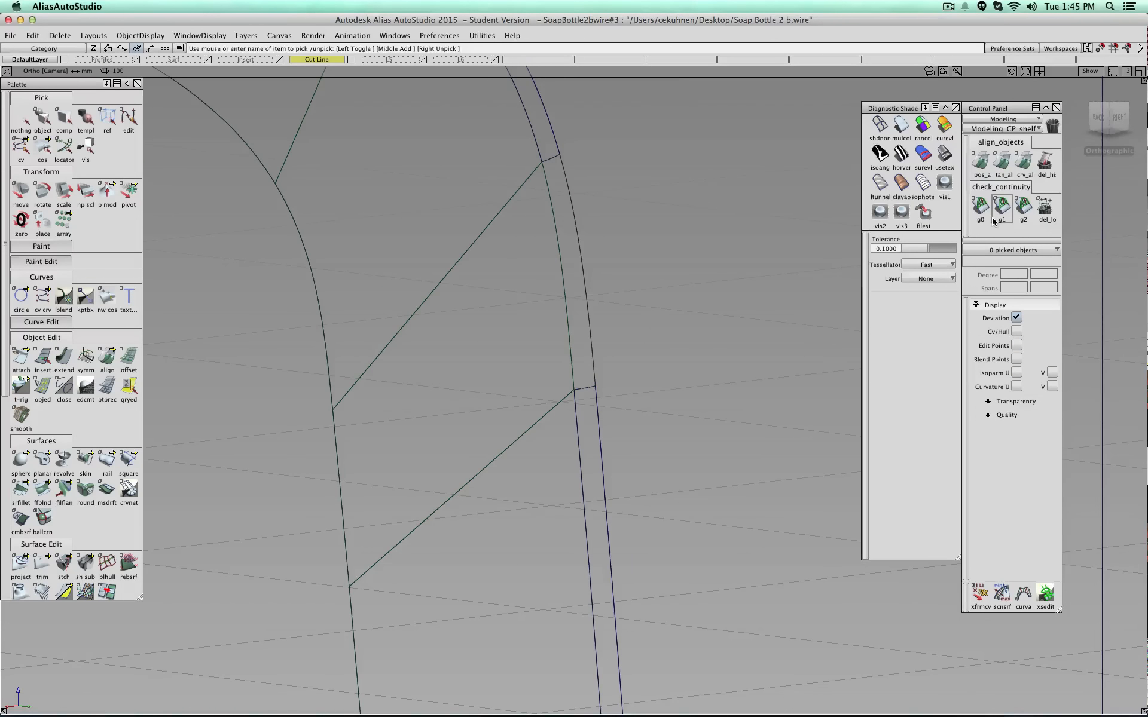
- Check G1 continuity along the edges and end seams of the adjusted corner fillet and its neighbouring fillet segments
{"action": "left_click", "coordinate": [1000, 209]}
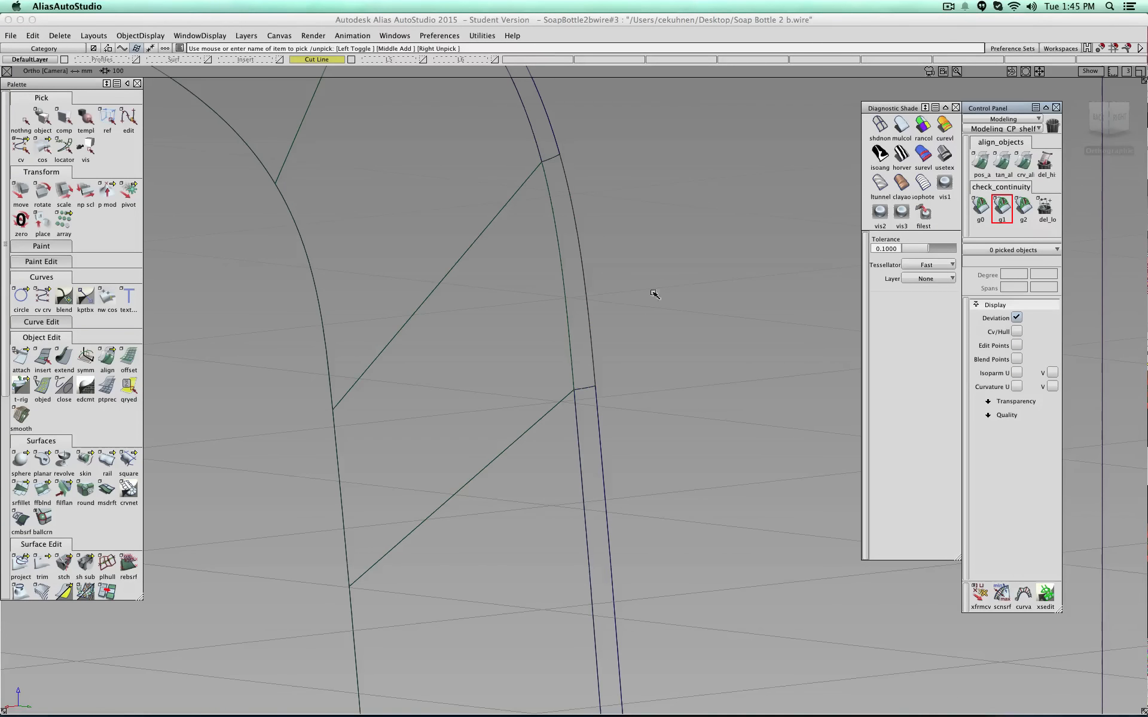
{"action": "left_click", "coordinate": [583, 271]}
{"action": "left_click", "coordinate": [598, 404]}
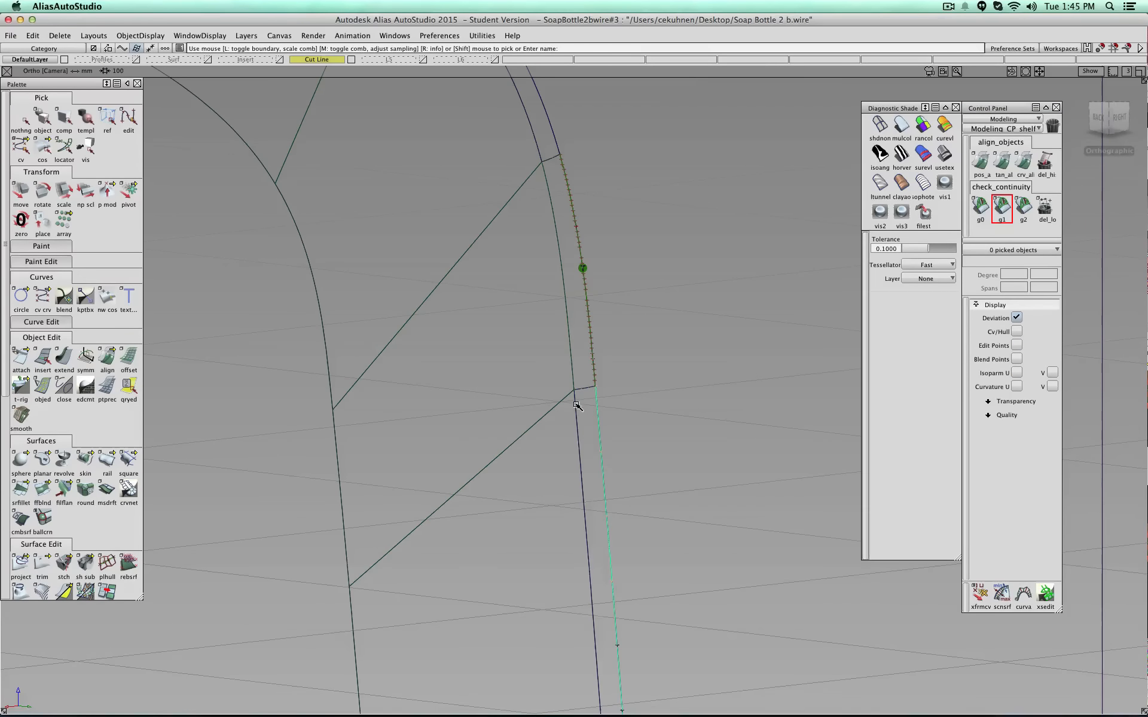
{"action": "left_click", "coordinate": [577, 405]}
{"action": "left_click", "coordinate": [555, 156]}
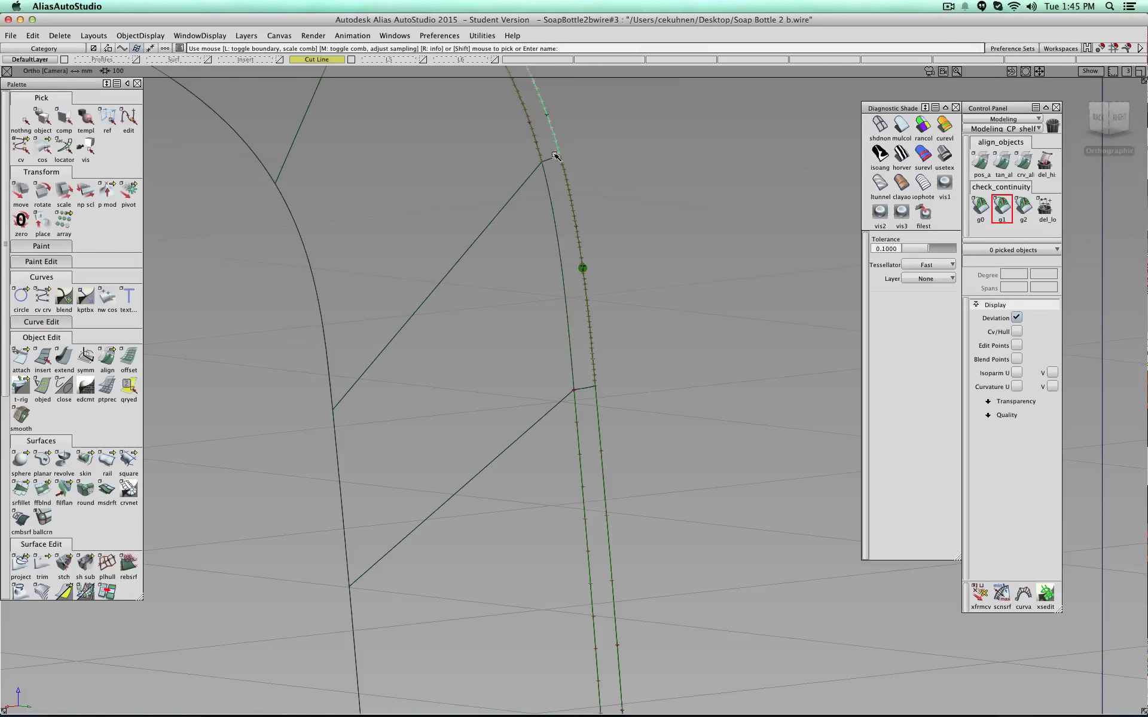
{"action": "left_click", "coordinate": [586, 389]}
{"action": "left_click", "coordinate": [571, 348]}
- Check G1 continuity of the recess wall and its fillet at the recess's upper centre seam
{"action": "right_click_drag", "start_coordinate": [614, 304], "coordinate": [629, 292], "text": "alt+shift"}
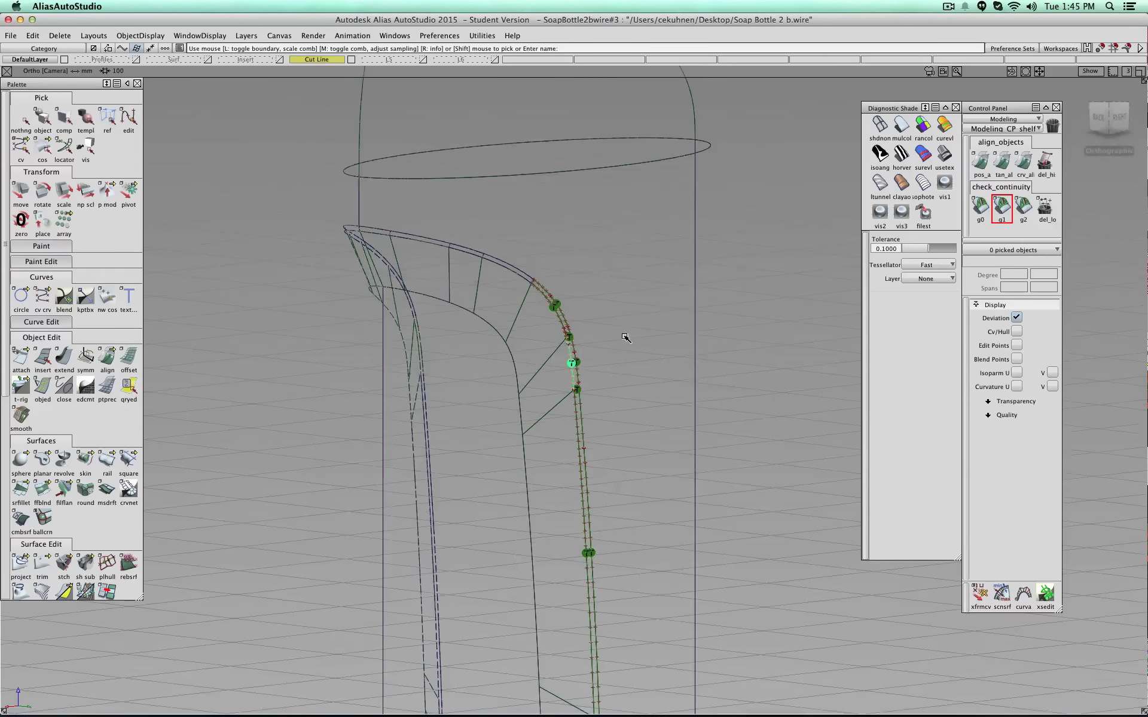
{"action": "middle_click_drag", "start_coordinate": [626, 338], "coordinate": [620, 226], "text": "alt+shift"}
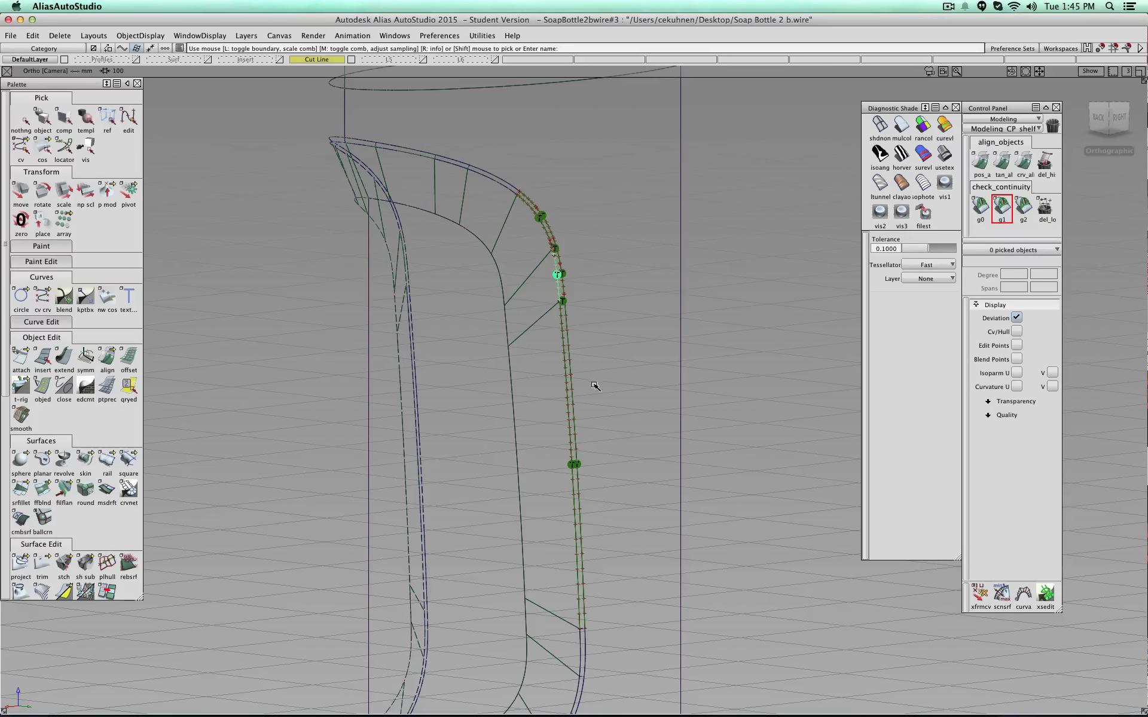
{"action": "right_click_drag", "start_coordinate": [595, 387], "coordinate": [596, 448], "text": "alt+shift"}
{"action": "left_click_drag", "start_coordinate": [513, 378], "coordinate": [519, 299], "text": "alt+shift"}
{"action": "left_click", "coordinate": [434, 251]}
{"action": "right_click_drag", "start_coordinate": [434, 251], "coordinate": [399, 209], "text": "alt+shift"}
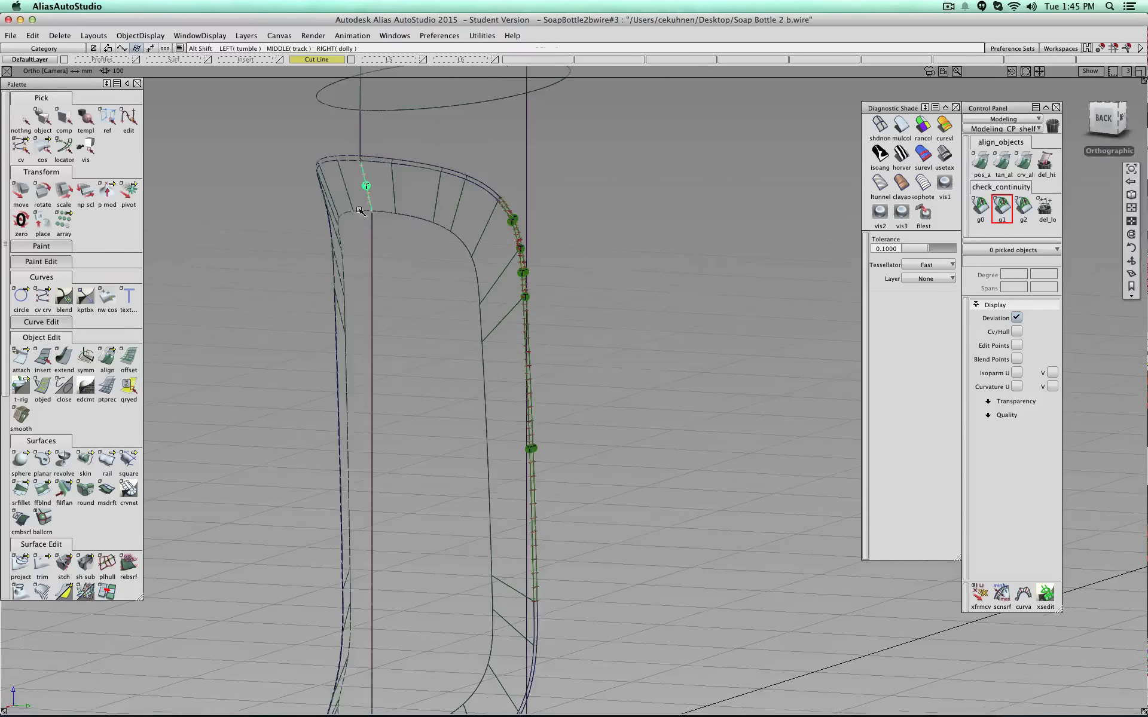
{"action": "middle_click_drag", "start_coordinate": [399, 209], "coordinate": [551, 396], "text": "alt+shift"}
{"action": "right_click_drag", "start_coordinate": [550, 397], "coordinate": [460, 314], "text": "alt+shift"}
{"action": "left_click", "coordinate": [432, 290]}
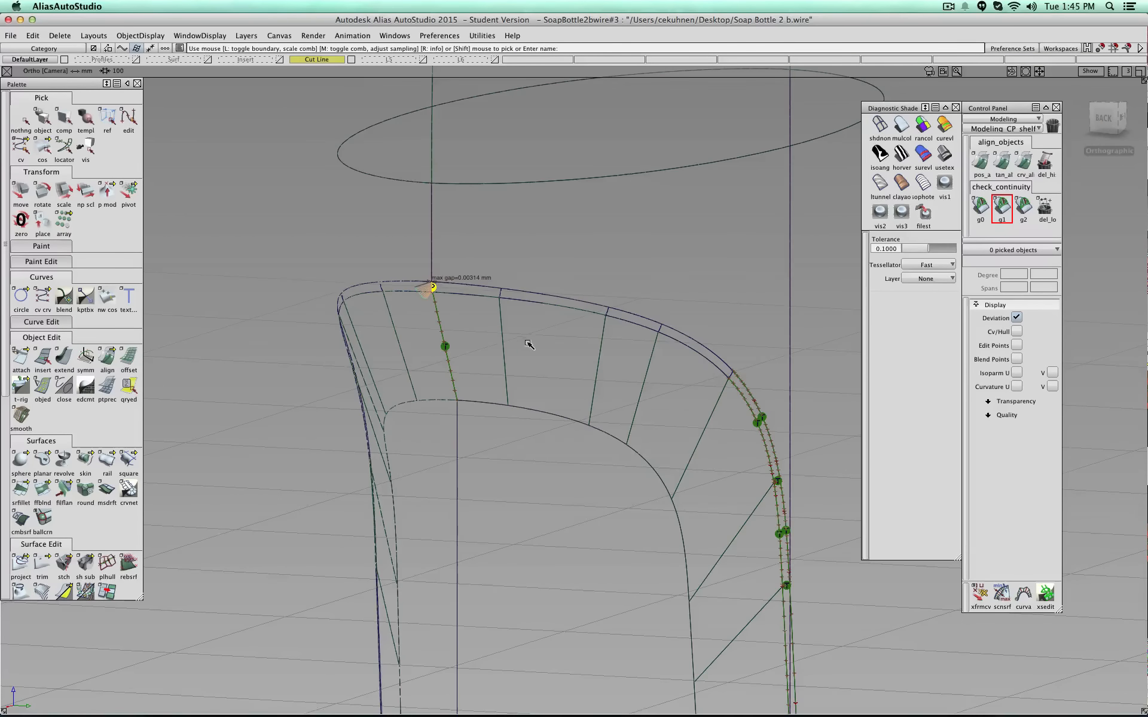
- Examine the gap at the fillet's upper centre seam up close and delete the continuity check locators
{"action": "right_click_drag", "start_coordinate": [528, 341], "coordinate": [371, 269], "text": "alt+shift"}
{"action": "mouse_move", "coordinate": [371, 269]}
{"action": "middle_mouse_down", "text": "alt+shift"}
{"action": "mouse_move", "coordinate": [574, 457]}
{"action": "mouse_move", "coordinate": [705, 538]}
{"action": "middle_mouse_up", "text": "alt+shift"}
{"action": "mouse_move", "coordinate": [706, 538]}
{"action": "right_mouse_down", "text": "alt+shift"}
{"action": "mouse_move", "coordinate": [588, 441]}
{"action": "mouse_move", "coordinate": [580, 462]}
{"action": "right_mouse_up", "text": "alt+shift"}
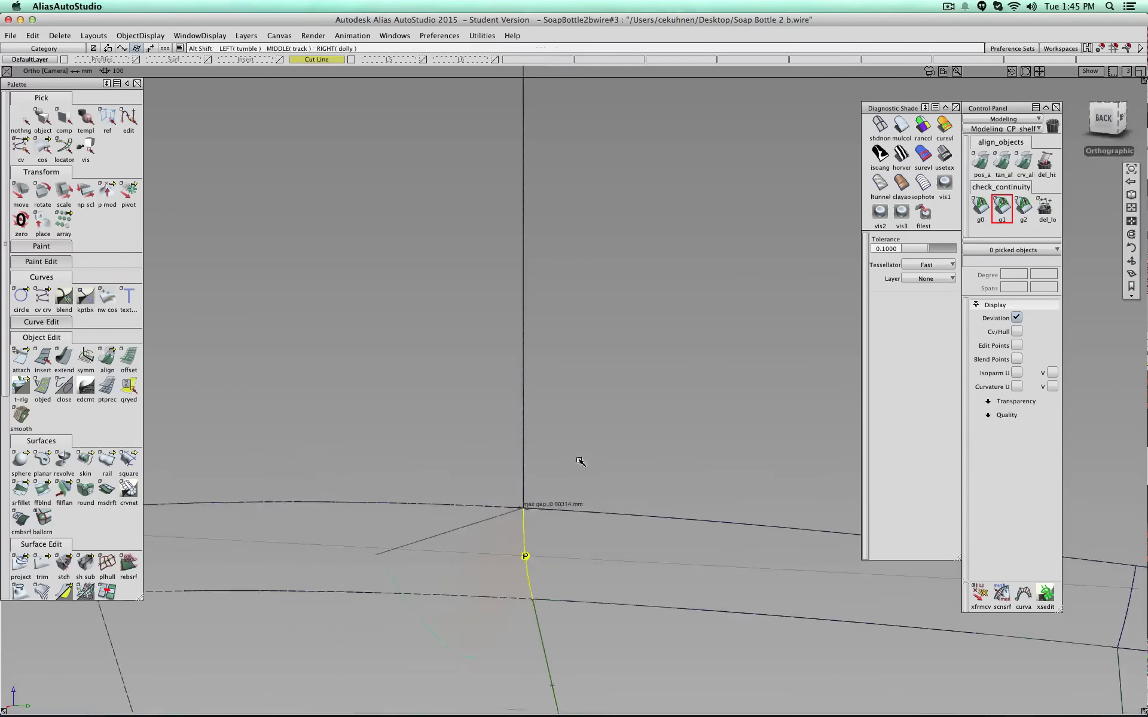
{"action": "middle_click_drag", "start_coordinate": [580, 462], "coordinate": [551, 284], "text": "alt+shift"}
{"action": "right_click_drag", "start_coordinate": [551, 285], "coordinate": [463, 245], "text": "alt+shift"}
{"action": "middle_click_drag", "start_coordinate": [490, 220], "coordinate": [544, 362], "text": "alt+shift"}
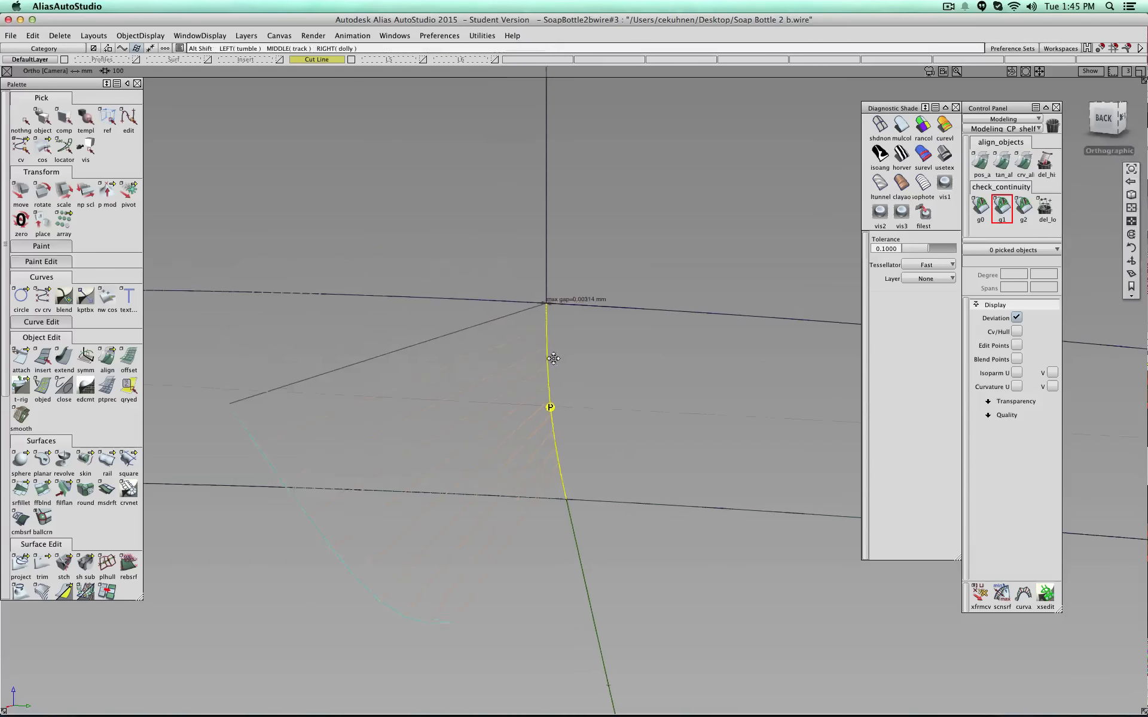
{"action": "right_click_drag", "start_coordinate": [544, 362], "coordinate": [574, 359], "text": "alt+shift"}
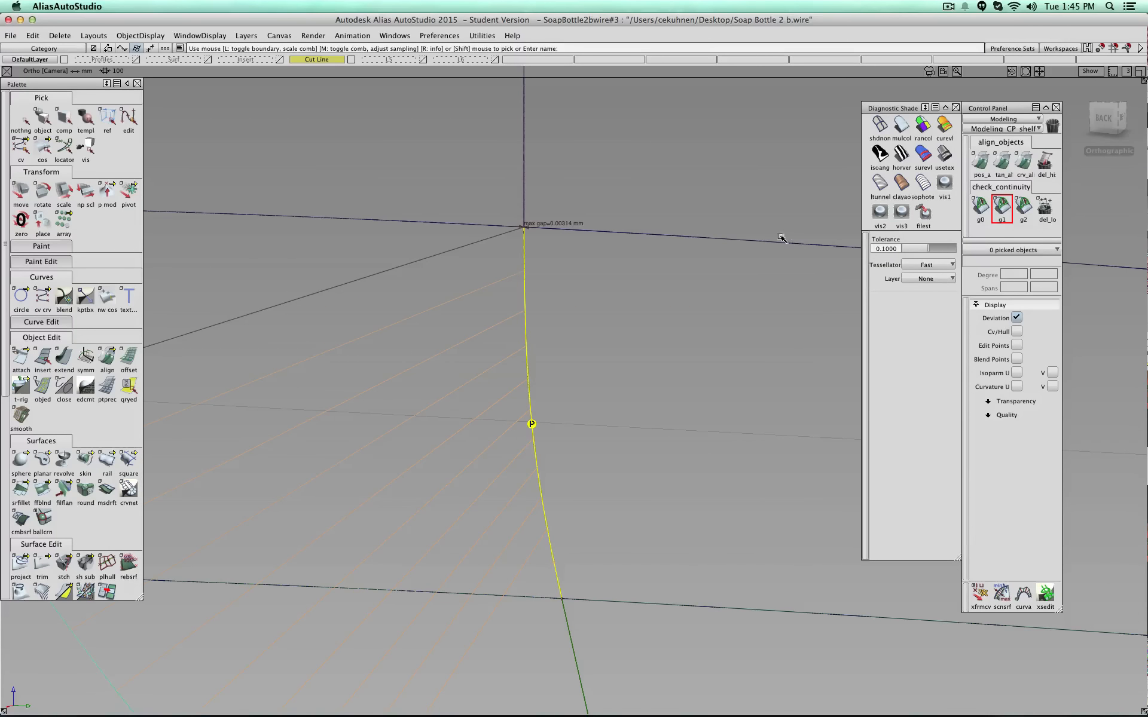
{"action": "left_click", "coordinate": [1046, 210]}
{"action": "left_click_drag", "start_coordinate": [659, 292], "coordinate": [657, 264], "text": "ctrl+shift"}
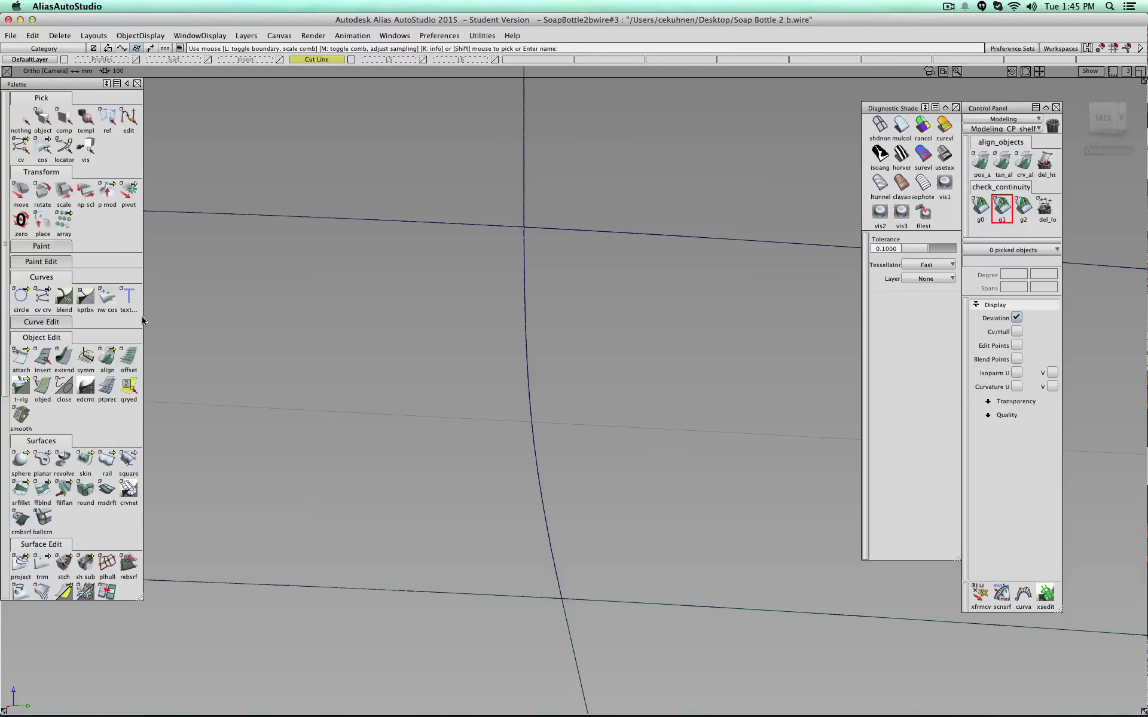
- Apply Symmetry Plane Align to the fillet's centre edge at the top of the recess
{"action": "left_click", "coordinate": [110, 362]}
{"action": "left_click", "coordinate": [173, 361]}
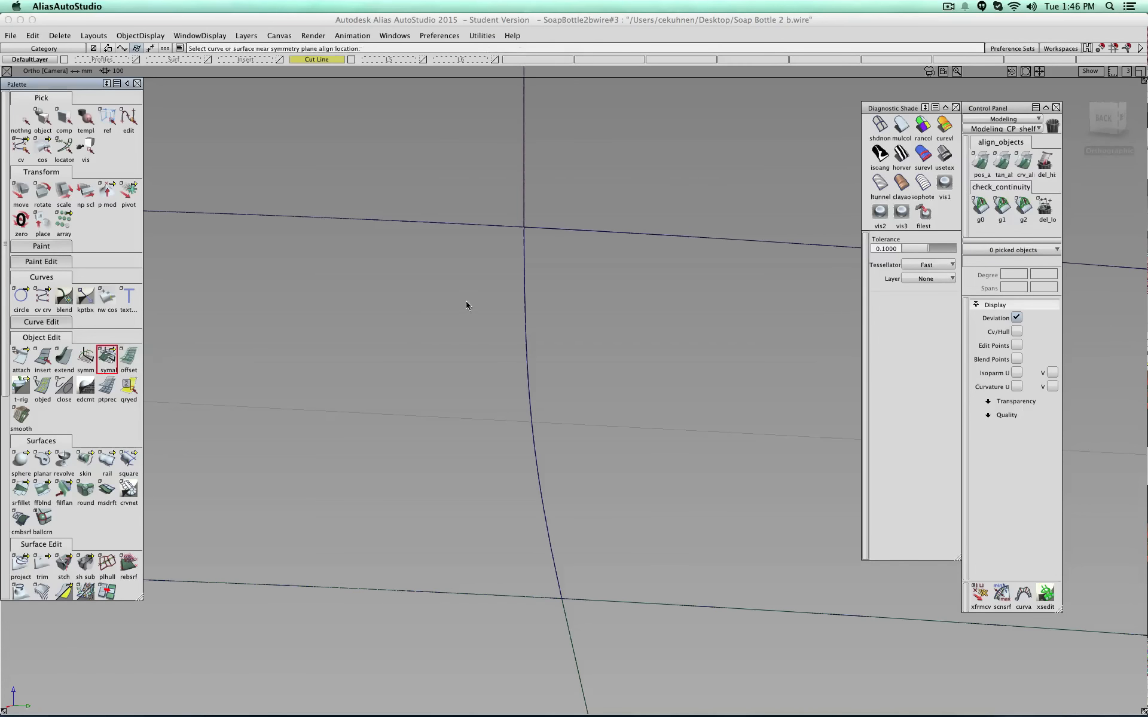
{"action": "left_click", "coordinate": [525, 276]}
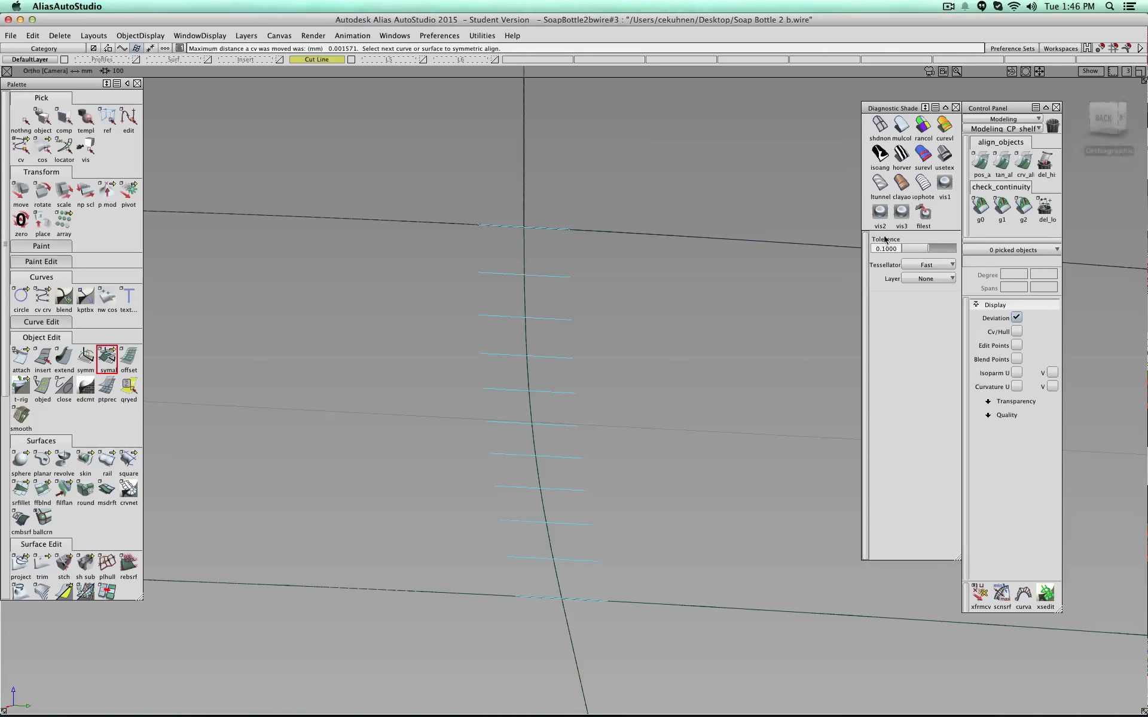
- Check G1 continuity along both long edges and end seams of the top centre fillet segment
{"action": "left_click", "coordinate": [1002, 207]}
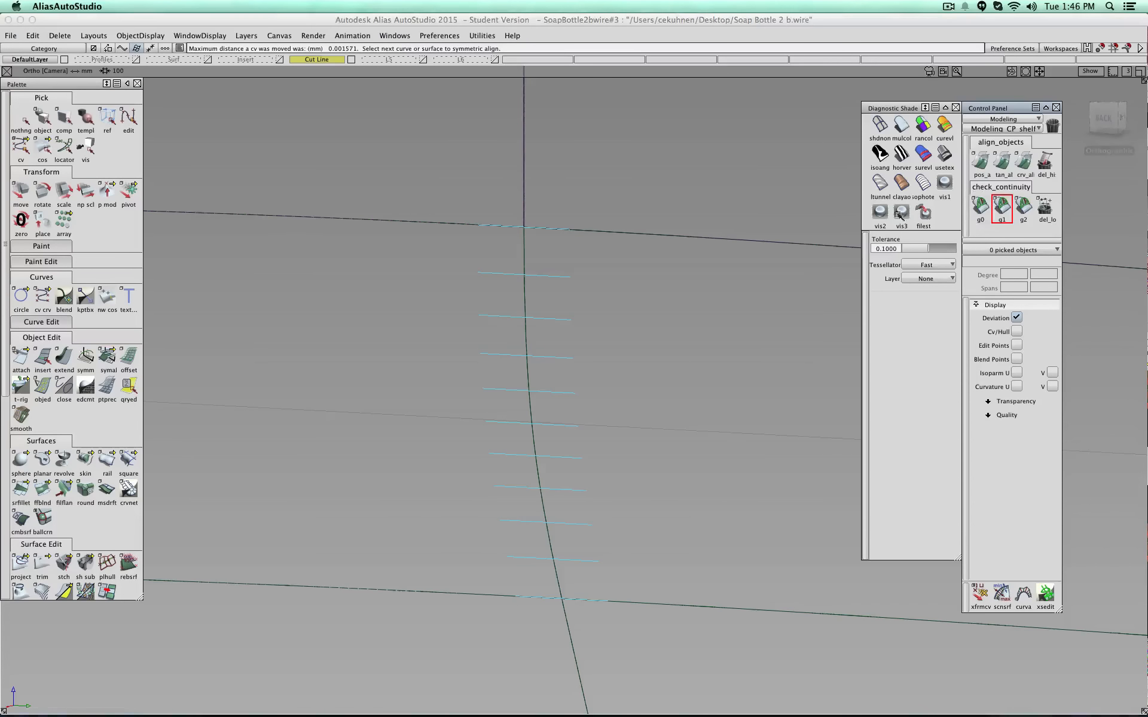
{"action": "left_click", "coordinate": [526, 265]}
{"action": "right_click_drag", "start_coordinate": [525, 263], "coordinate": [669, 308], "text": "alt+shift"}
{"action": "middle_click_drag", "start_coordinate": [669, 309], "coordinate": [462, 312], "text": "alt+shift"}
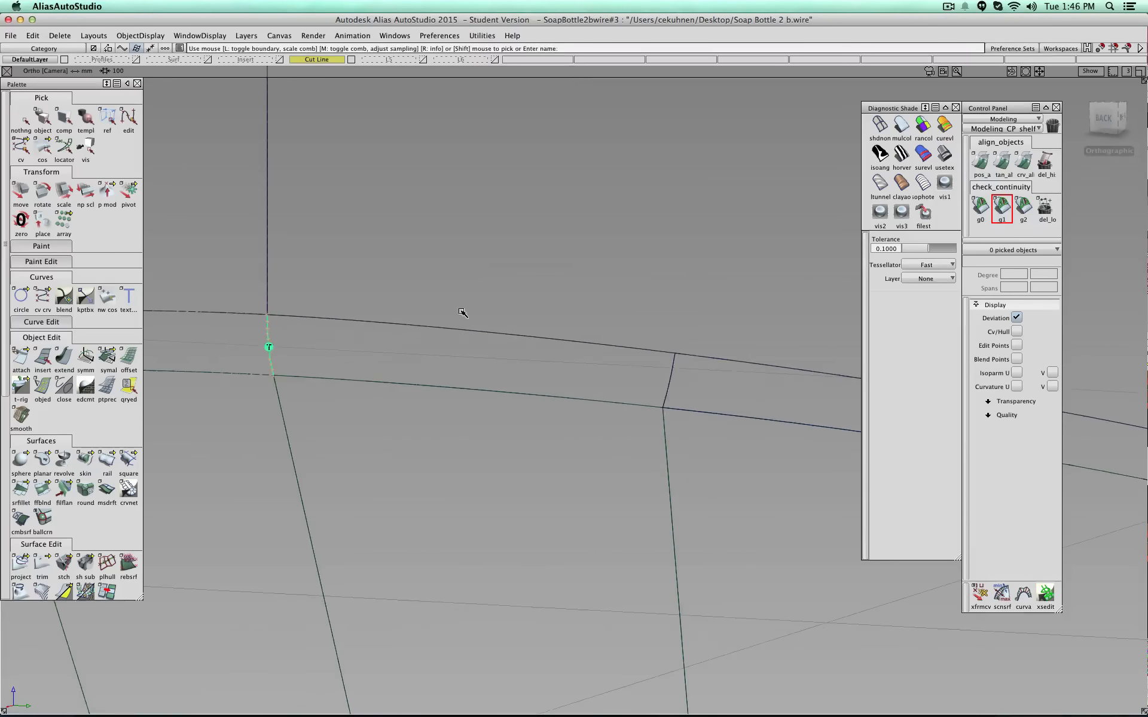
{"action": "left_click", "coordinate": [467, 328]}
{"action": "left_click", "coordinate": [487, 390]}
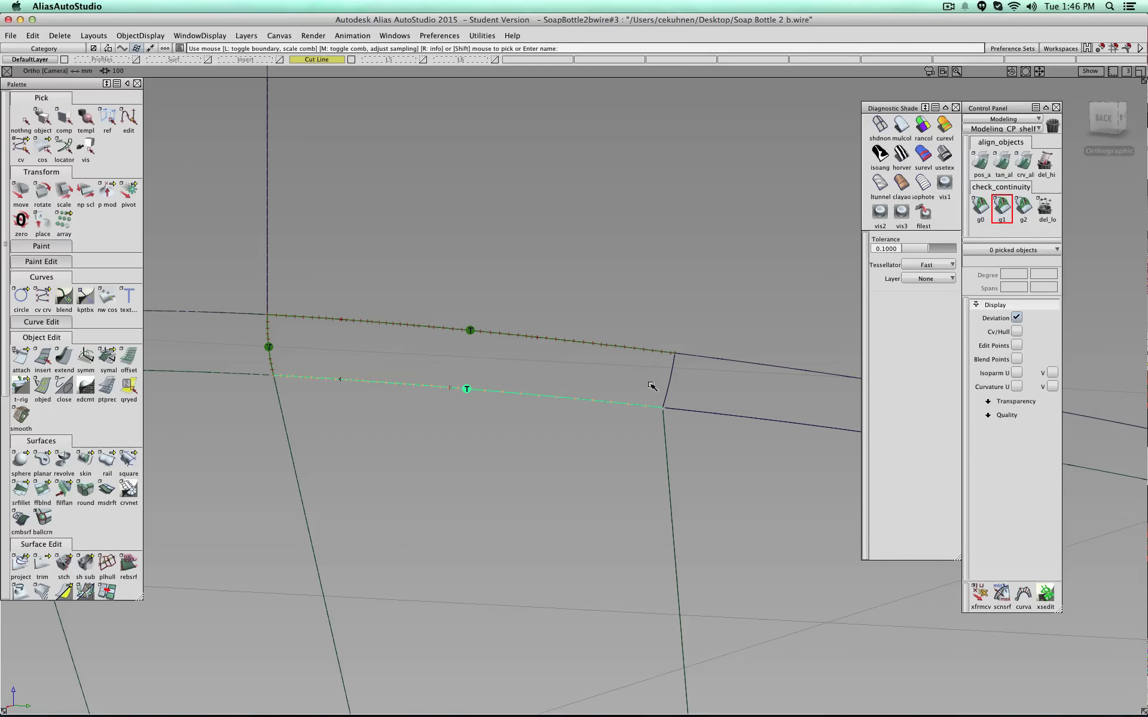
{"action": "left_click", "coordinate": [671, 378]}
- Check G1 continuity at the centre seam and along both long edges of the bottom centre fillet segment
{"action": "mouse_move", "coordinate": [492, 273]}
{"action": "right_mouse_down", "text": "alt+shift"}
{"action": "mouse_move", "coordinate": [548, 304]}
{"action": "mouse_move", "coordinate": [590, 397]}
{"action": "right_mouse_up", "text": "alt+shift"}
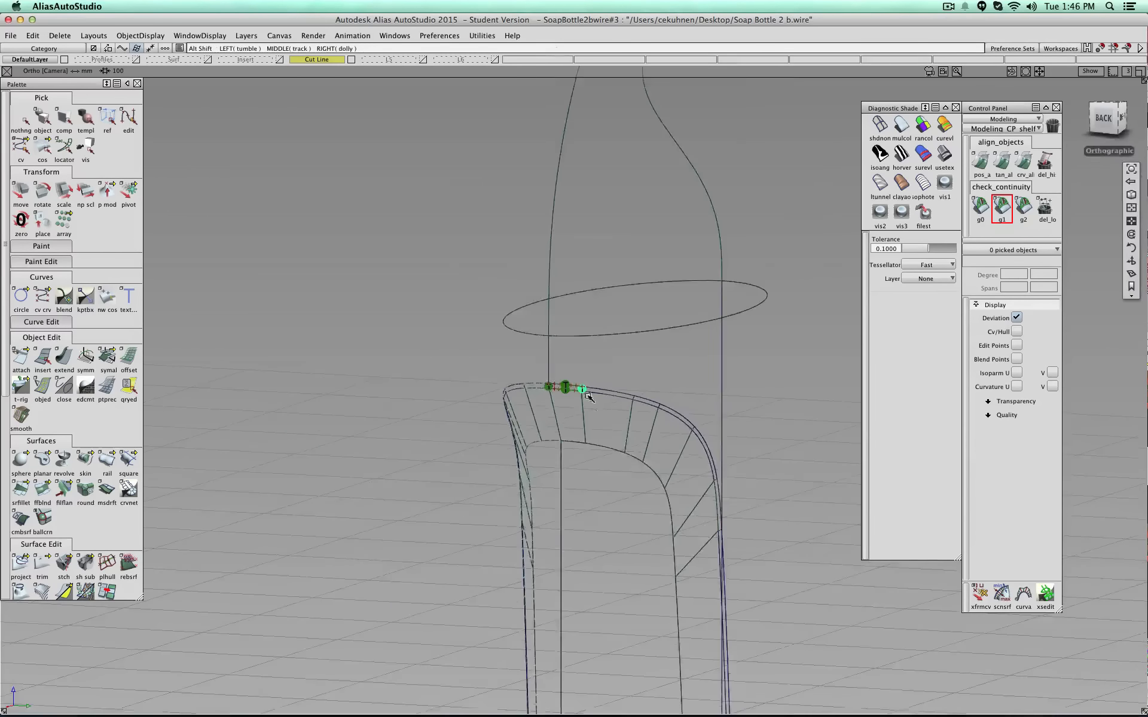
{"action": "mouse_move", "coordinate": [590, 397]}
{"action": "middle_mouse_down", "text": "alt+shift"}
{"action": "mouse_move", "coordinate": [555, 208]}
{"action": "mouse_move", "coordinate": [569, 184]}
{"action": "middle_mouse_up", "text": "alt+shift"}
{"action": "right_click_drag", "start_coordinate": [568, 185], "coordinate": [362, 409], "text": "alt+shift"}
{"action": "left_click", "coordinate": [315, 404]}
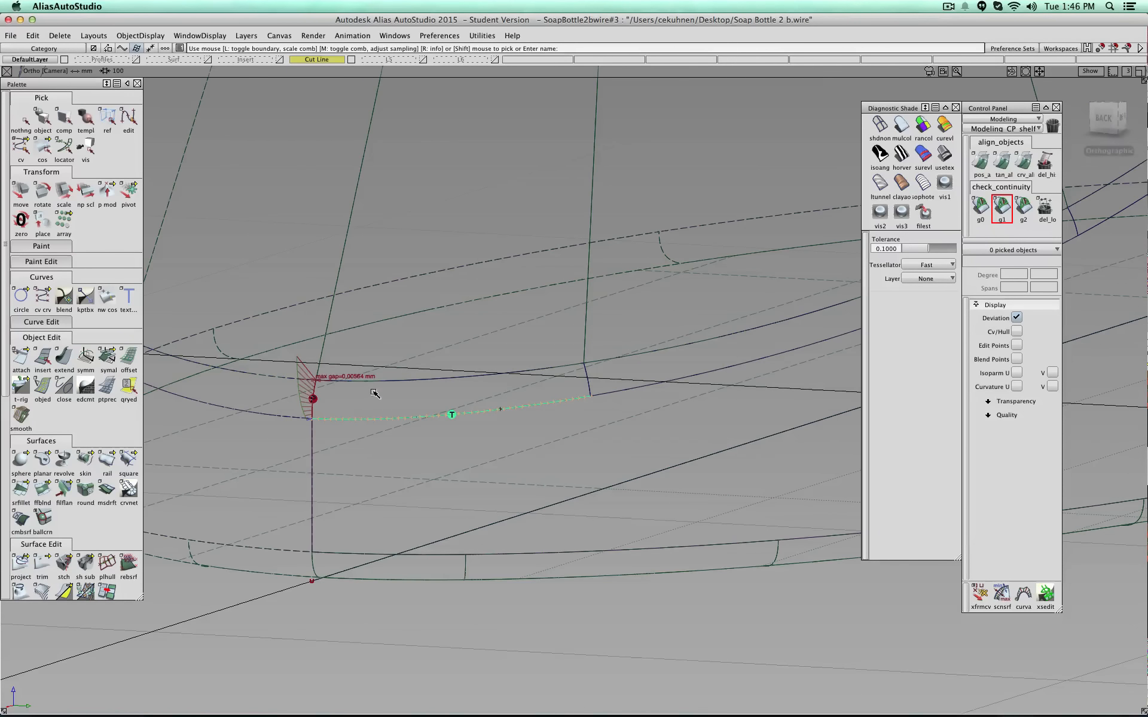
{"action": "left_click", "coordinate": [426, 380]}
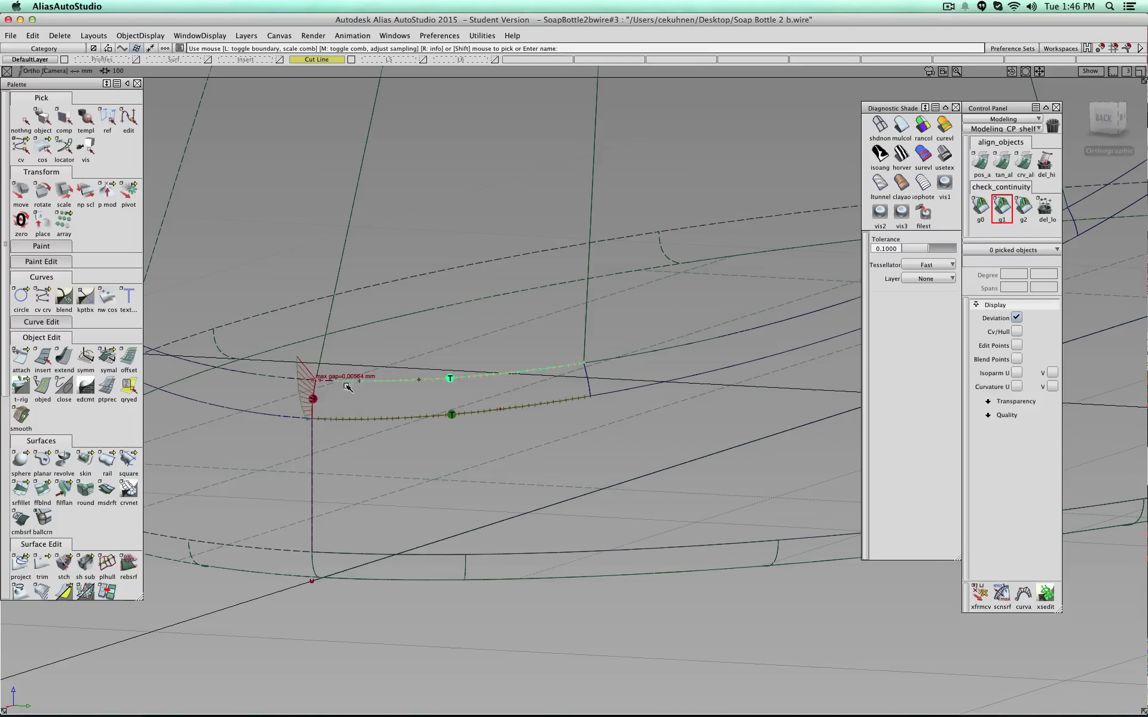
- Apply Symmetry Plane Align to the fillet's centre edge at the bottom of the recess
{"action": "middle_click_drag", "start_coordinate": [333, 386], "coordinate": [520, 393], "text": "alt+shift"}
{"action": "mouse_move", "coordinate": [520, 393]}
{"action": "right_mouse_down", "text": "alt+shift"}
{"action": "mouse_move", "coordinate": [507, 412]}
{"action": "mouse_move", "coordinate": [379, 412]}
{"action": "right_mouse_up", "text": "alt+shift"}
{"action": "middle_click_drag", "start_coordinate": [379, 412], "coordinate": [725, 284], "text": "alt+shift"}
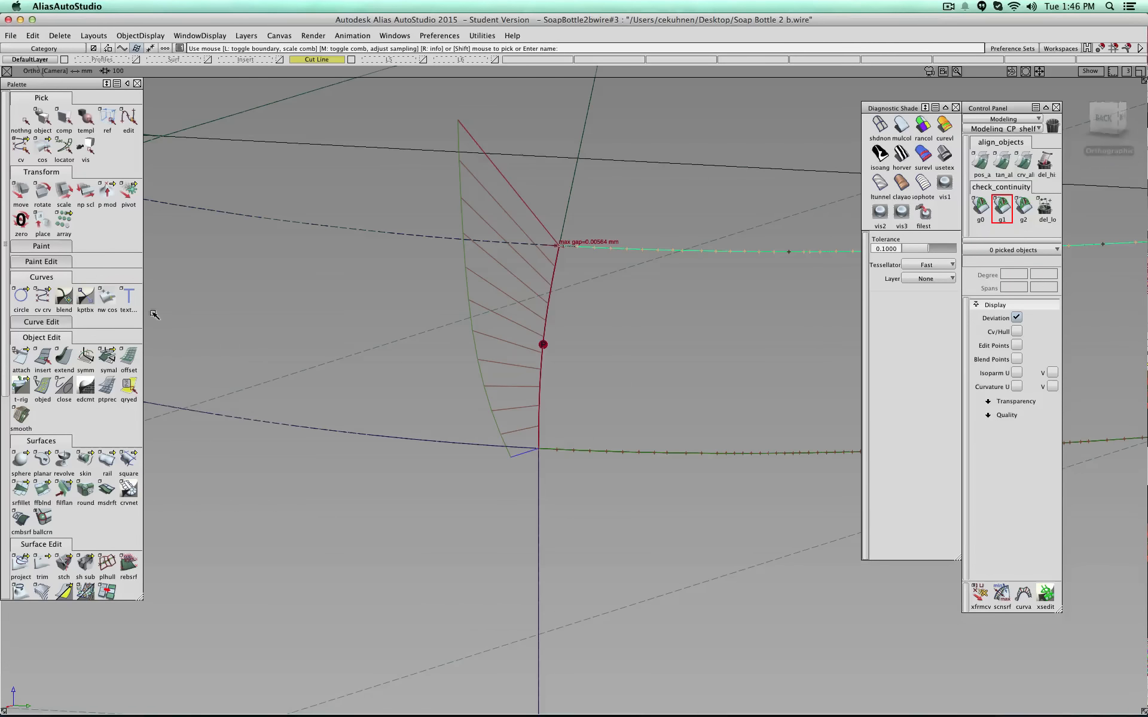
{"action": "left_click", "coordinate": [104, 373]}
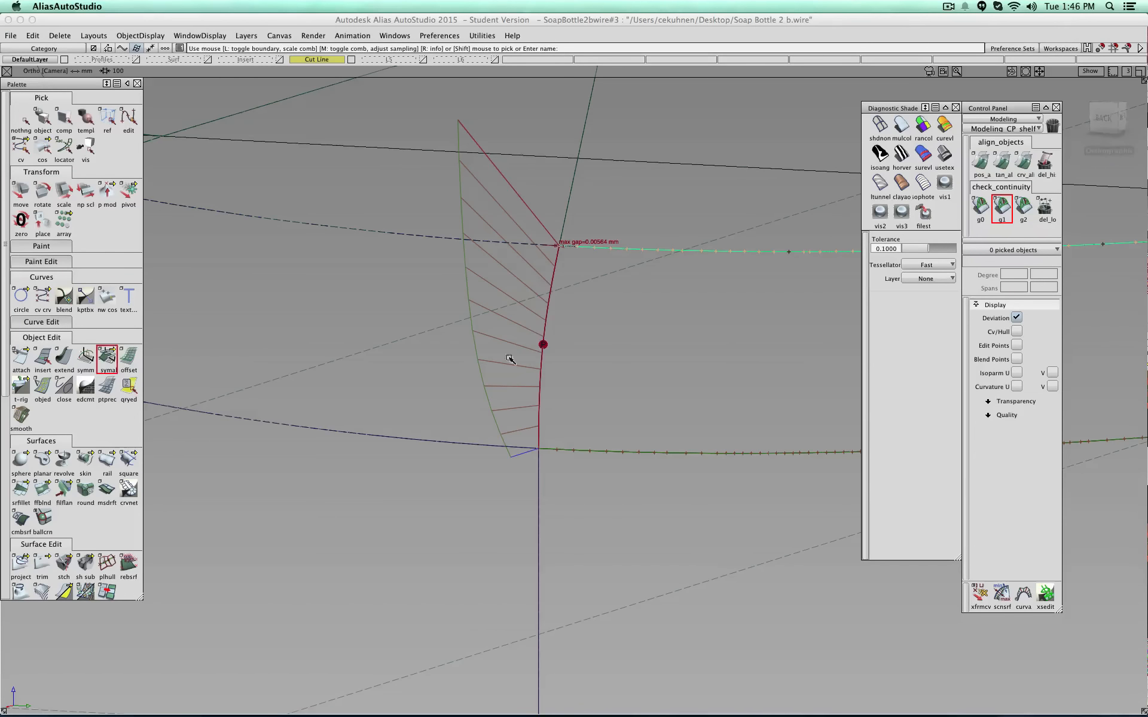
{"action": "left_click", "coordinate": [545, 328]}
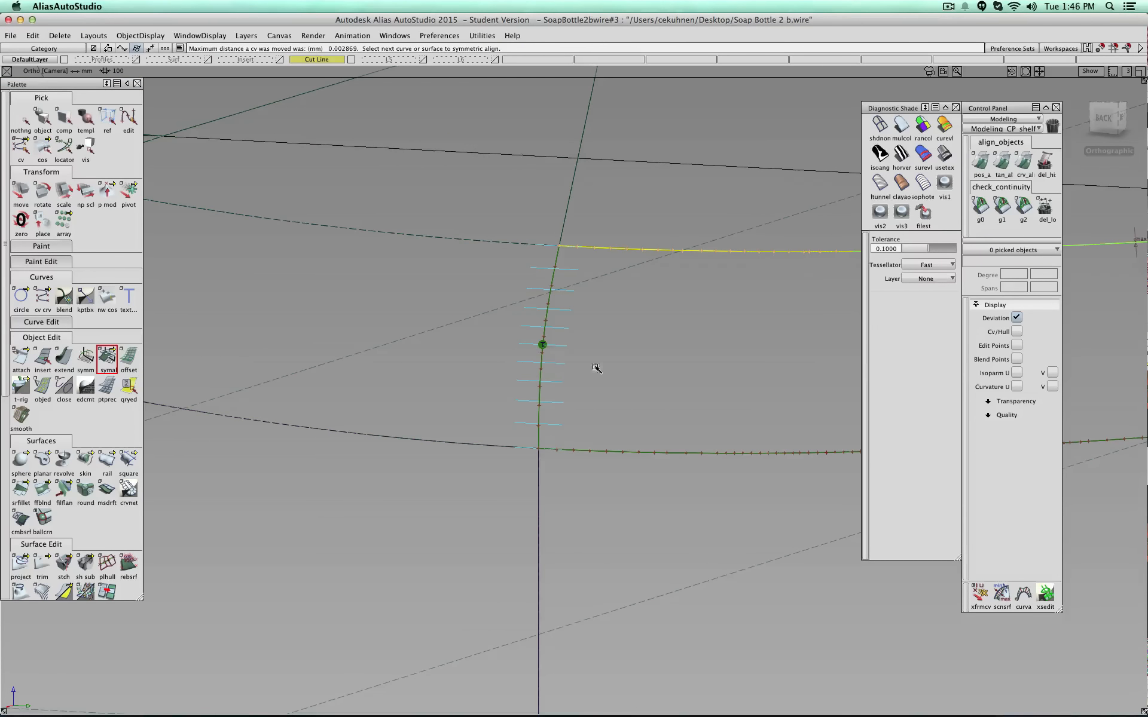
- Check G1 continuity at the bottom centre fillet segment's far seam and examine the deviation where its upper edge meets the recess wall
{"action": "right_click_drag", "start_coordinate": [596, 369], "coordinate": [943, 228], "text": "alt+shift"}
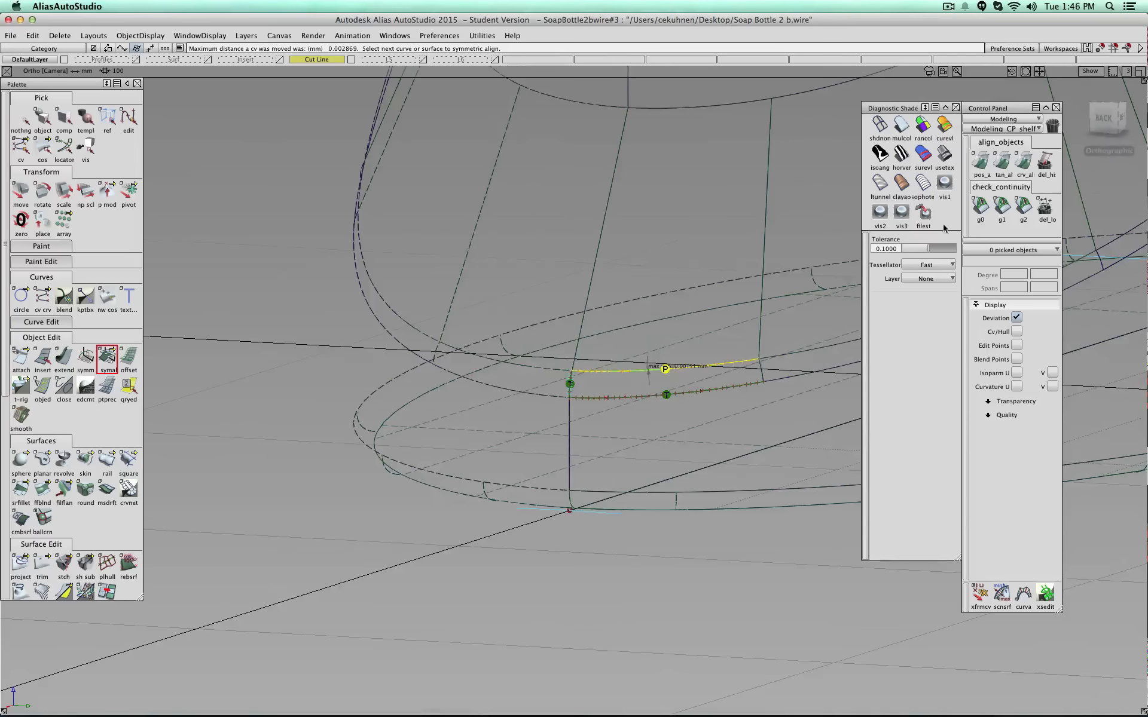
{"action": "left_click", "coordinate": [1003, 207]}
{"action": "left_click", "coordinate": [759, 377]}
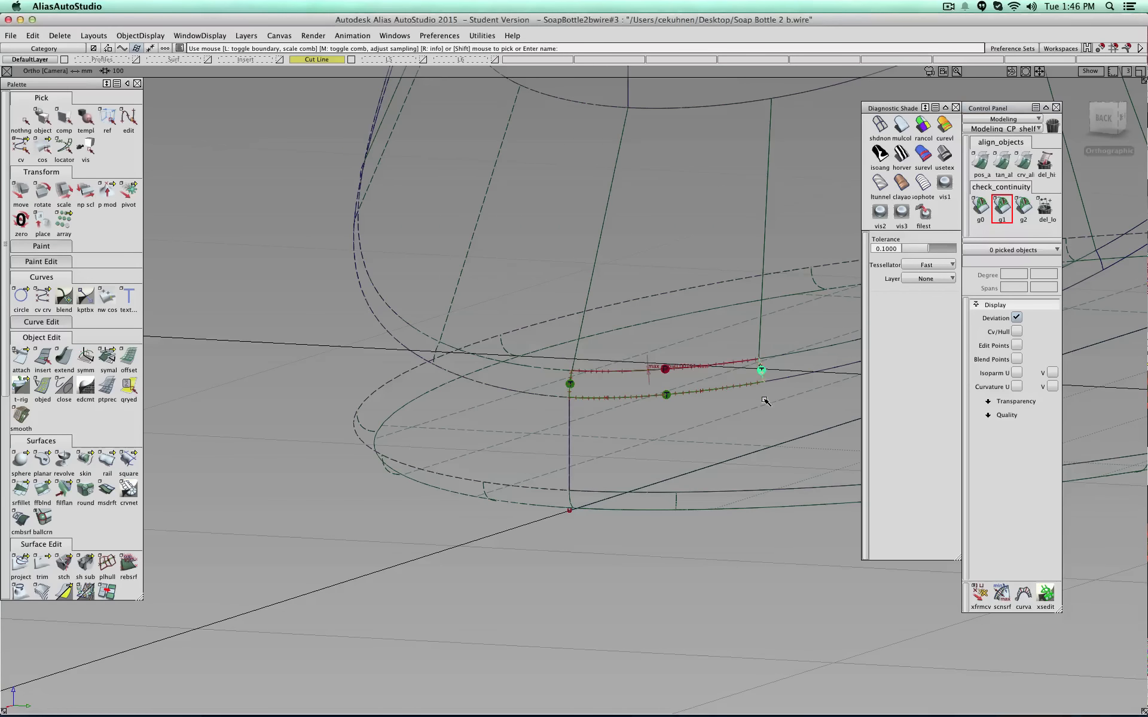
{"action": "left_click_drag", "start_coordinate": [769, 400], "coordinate": [703, 411], "text": "alt+shift"}
{"action": "middle_click_drag", "start_coordinate": [703, 411], "coordinate": [593, 491], "text": "alt+shift"}
{"action": "right_click_drag", "start_coordinate": [544, 482], "coordinate": [759, 482], "text": "alt+shift"}
{"action": "middle_click_drag", "start_coordinate": [510, 517], "coordinate": [402, 361], "text": "alt+shift"}
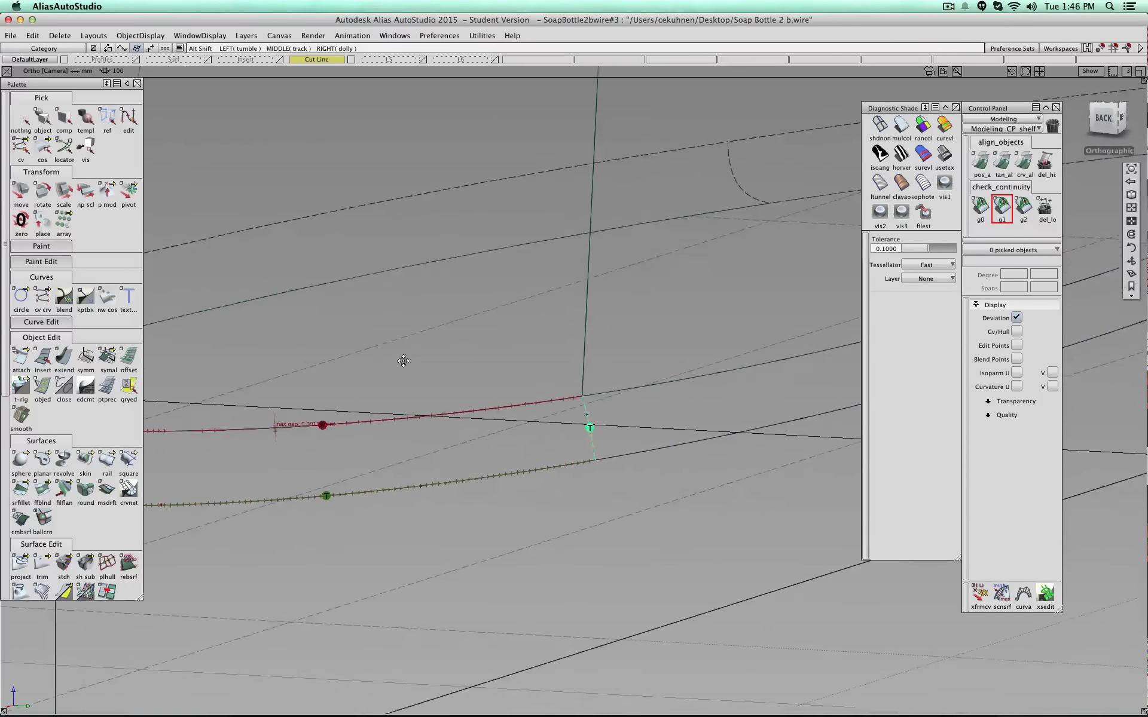
{"action": "right_click_drag", "start_coordinate": [403, 361], "coordinate": [720, 456], "text": "alt+shift"}
{"action": "middle_click_drag", "start_coordinate": [720, 457], "coordinate": [520, 400], "text": "alt+shift"}
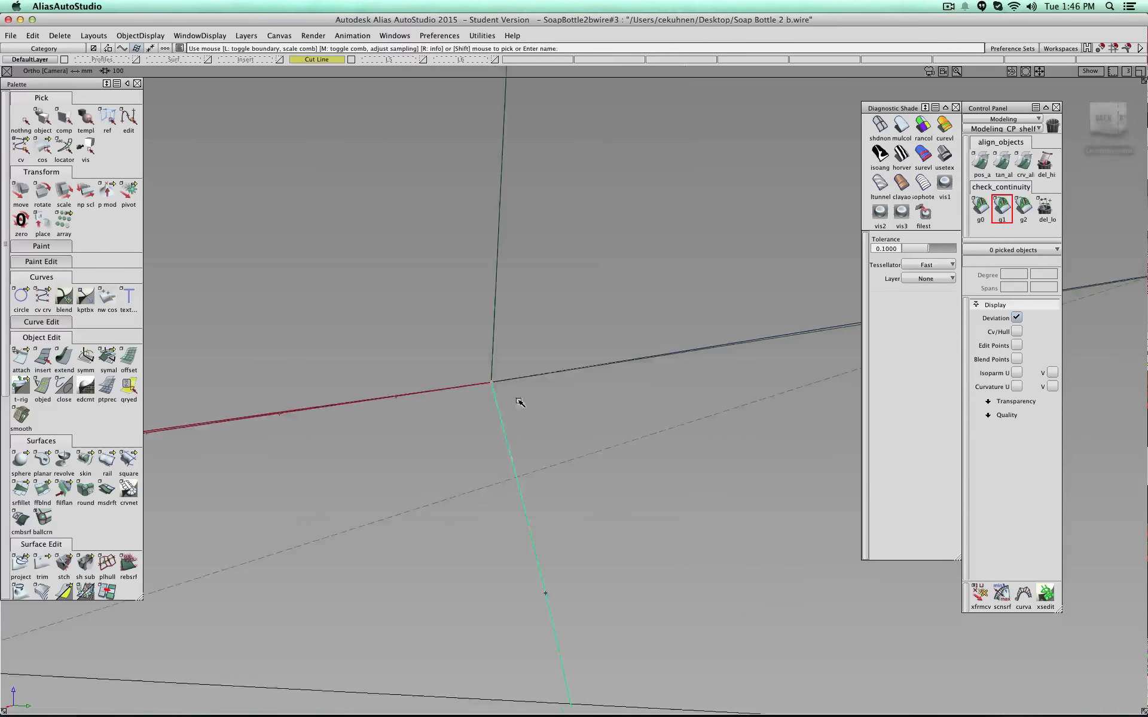
{"action": "right_click_drag", "start_coordinate": [520, 400], "coordinate": [568, 383], "text": "alt+shift"}
{"action": "middle_click_drag", "start_coordinate": [568, 383], "coordinate": [586, 449], "text": "alt+shift"}
{"action": "right_click_drag", "start_coordinate": [586, 448], "coordinate": [379, 451], "text": "alt+shift"}
{"action": "middle_click_drag", "start_coordinate": [379, 451], "coordinate": [661, 461], "text": "alt+shift"}
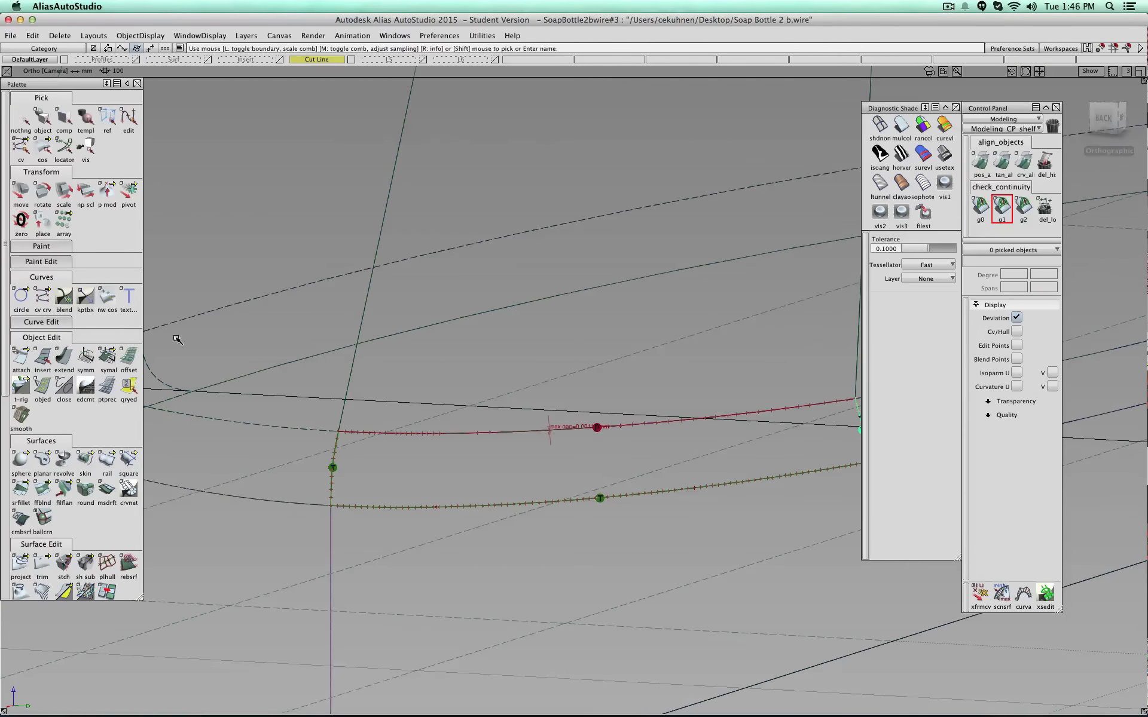
- Align the bottom centre fillet segment's upper edge to the recess wall with G1 continuity, accept removal of its history, and clear the selection
{"action": "mouse_move", "coordinate": [107, 358]}
{"action": "left_mouse_down"}
{"action": "mouse_move", "coordinate": [133, 357]}
{"action": "mouse_move", "coordinate": [123, 351]}
{"action": "left_mouse_up"}
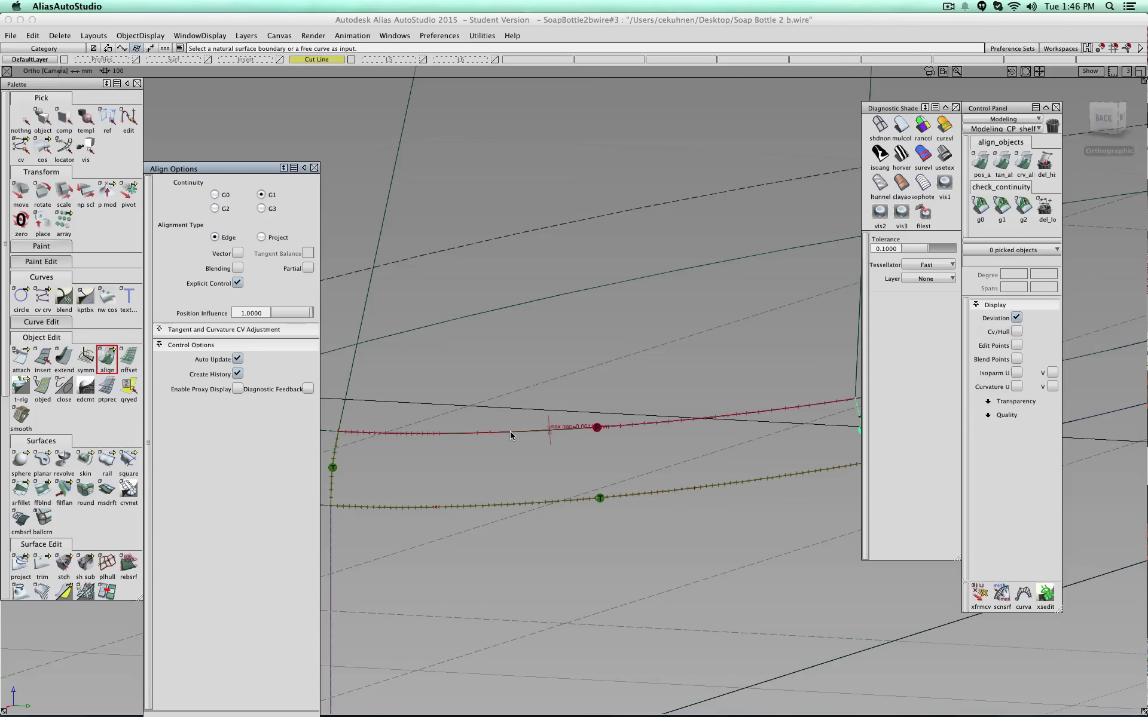
{"action": "left_click", "coordinate": [510, 431]}
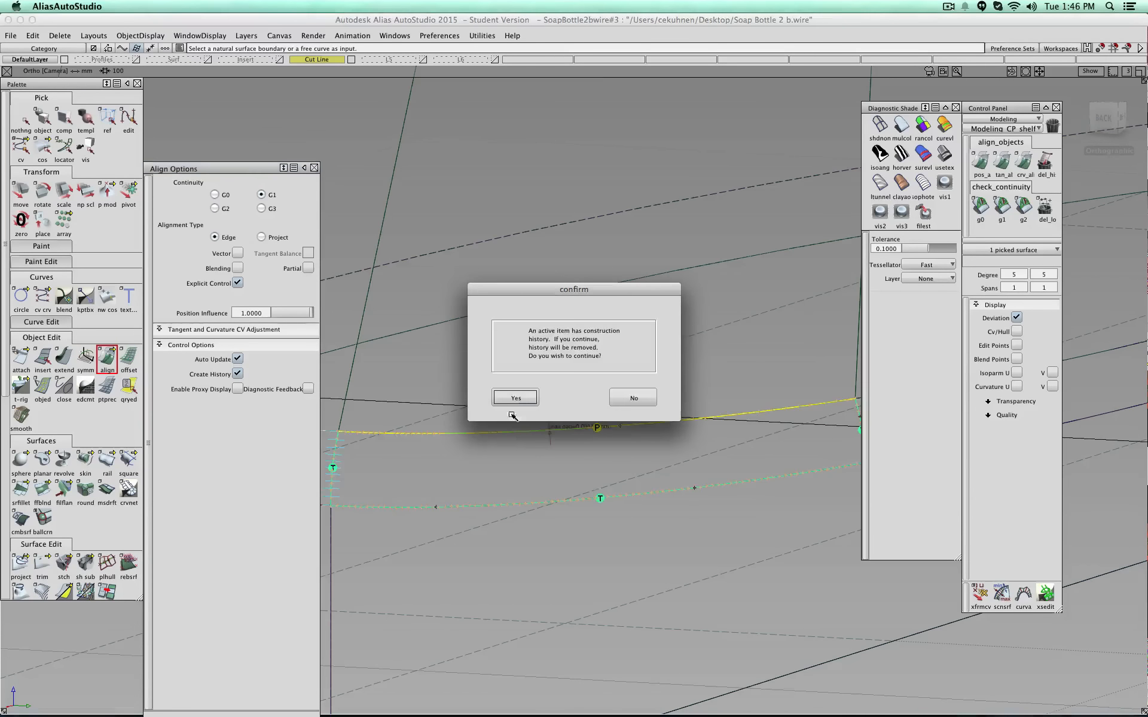
{"action": "left_click", "coordinate": [515, 402]}
{"action": "left_click", "coordinate": [483, 423]}
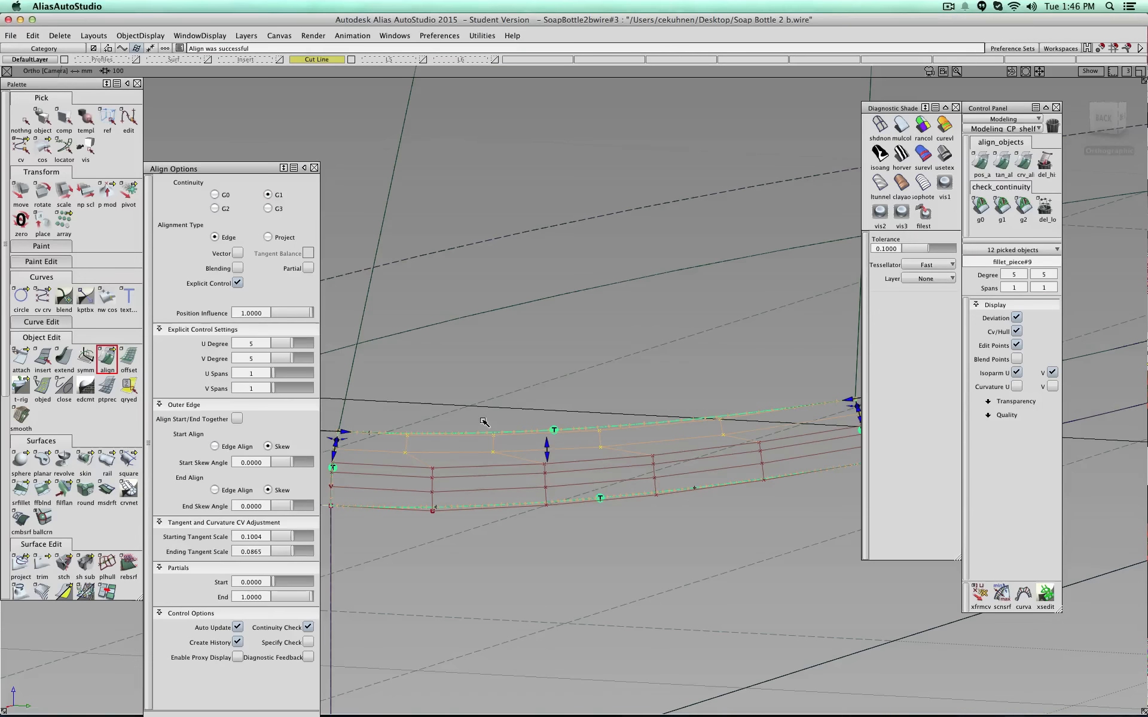
{"action": "scroll", "coordinate": [484, 422], "scroll_direction": "down", "scroll_amount": 3}
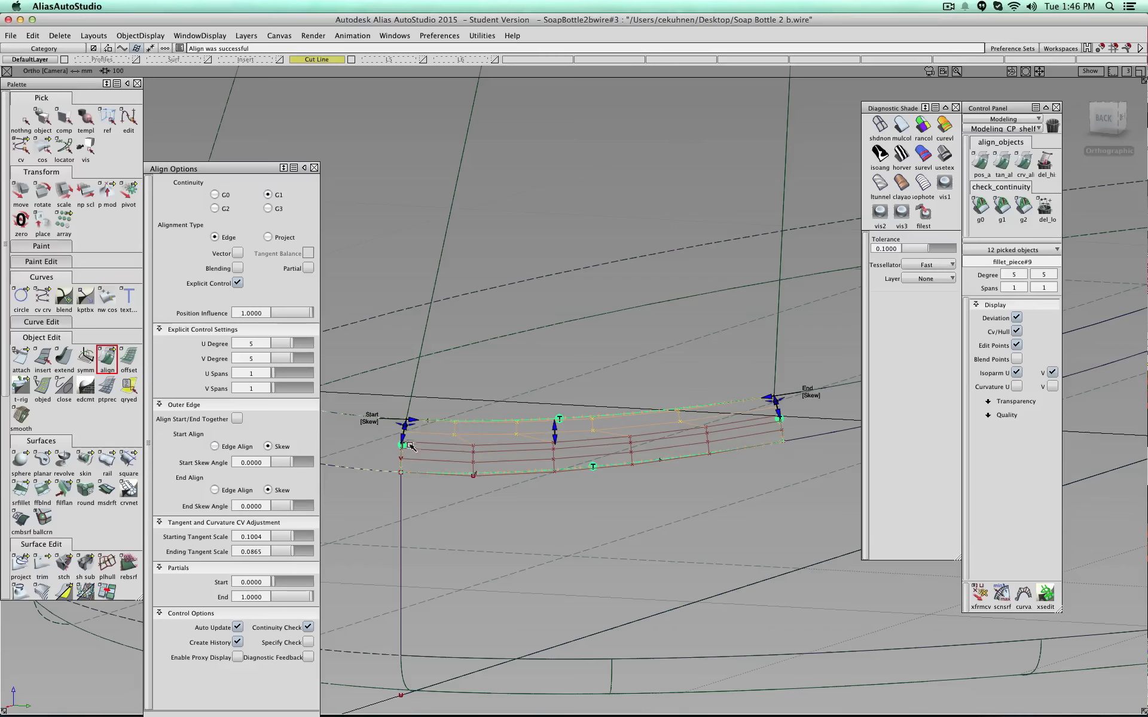
{"action": "left_click", "coordinate": [27, 122]}
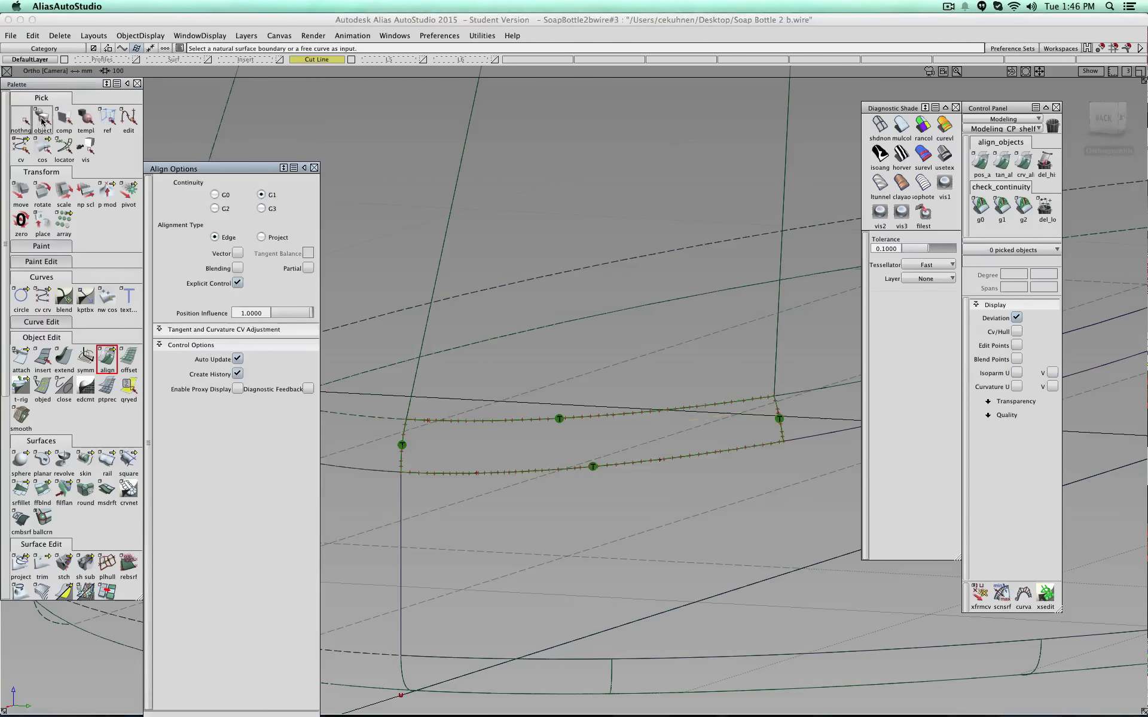
- Delete the old continuity locators and recheck G1 along the bottom centre fillet segment's long edges and end seams
{"action": "left_click", "coordinate": [45, 120]}
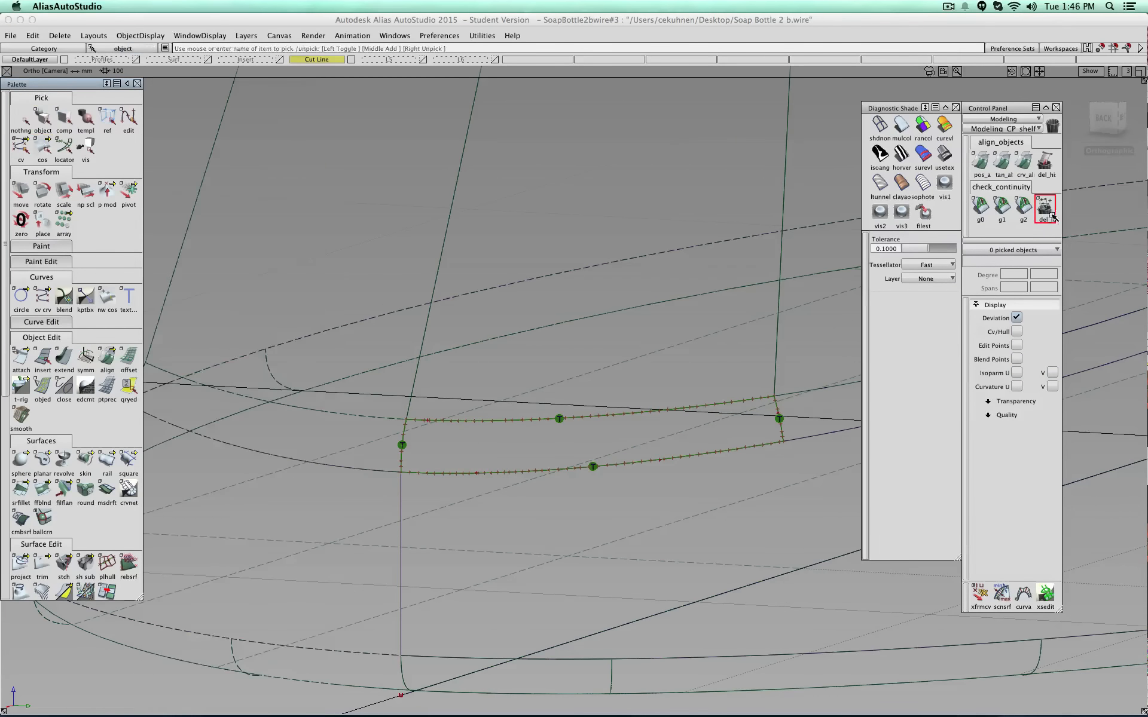
{"action": "left_click", "coordinate": [999, 209]}
{"action": "left_click", "coordinate": [769, 445]}
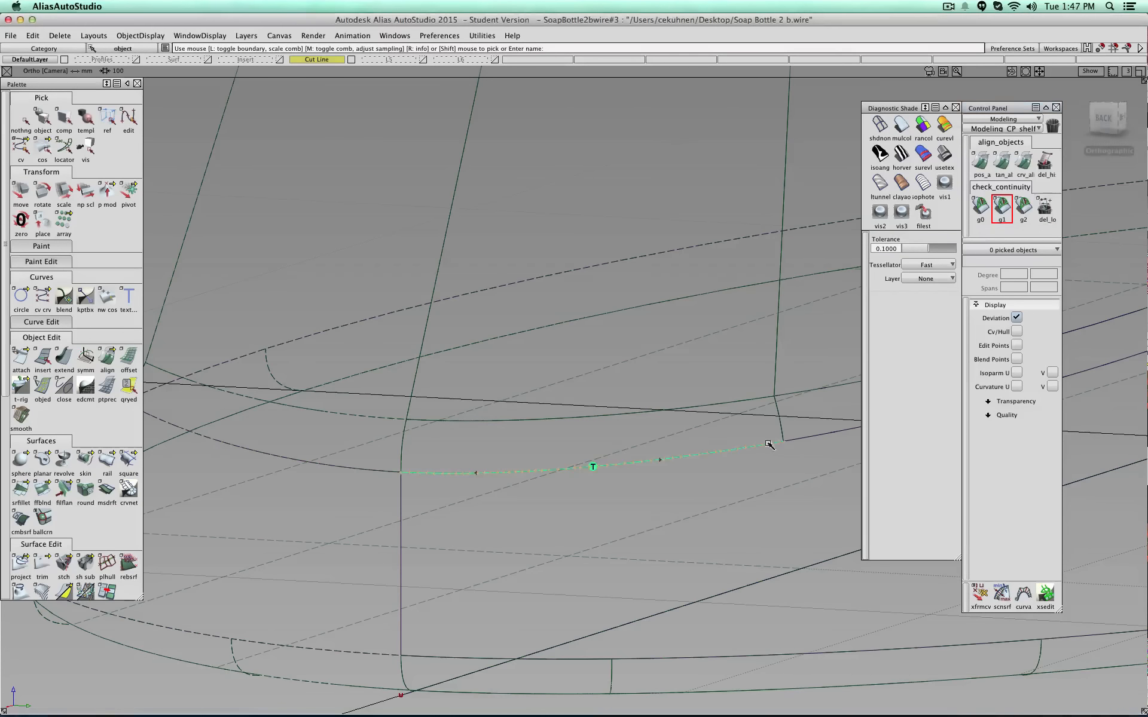
{"action": "left_click", "coordinate": [730, 403]}
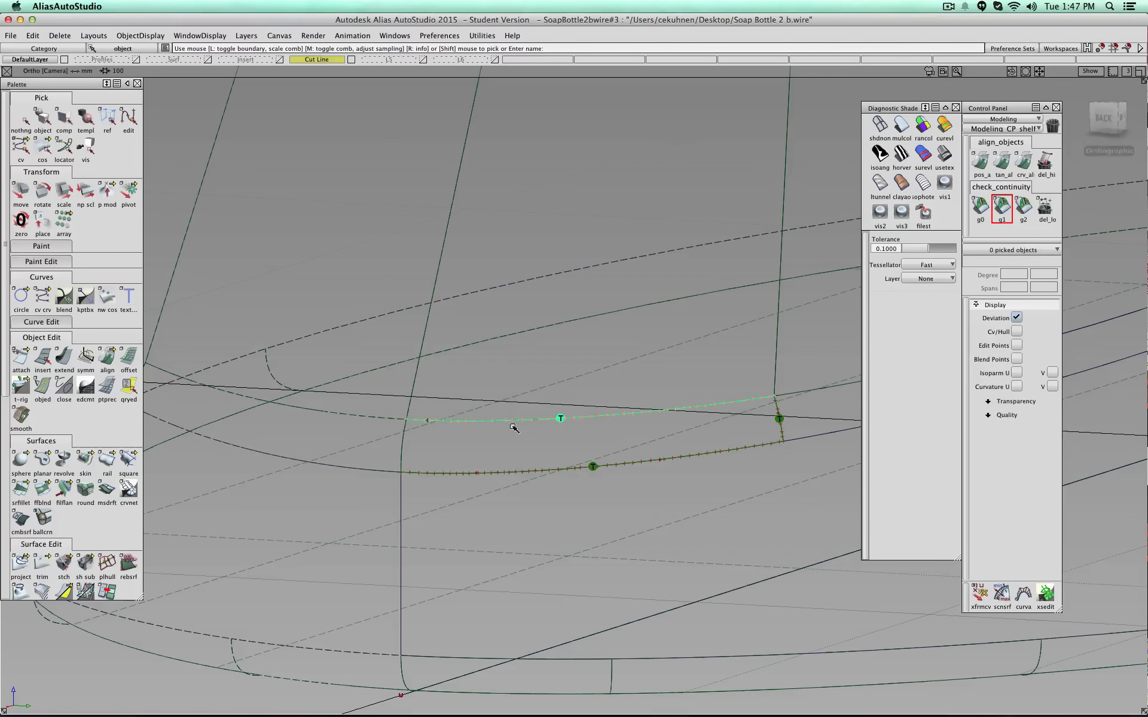
{"action": "left_click_drag", "start_coordinate": [402, 441], "coordinate": [675, 376], "text": "alt+shift"}
{"action": "middle_click_drag", "start_coordinate": [674, 376], "coordinate": [578, 472], "text": "alt+shift"}
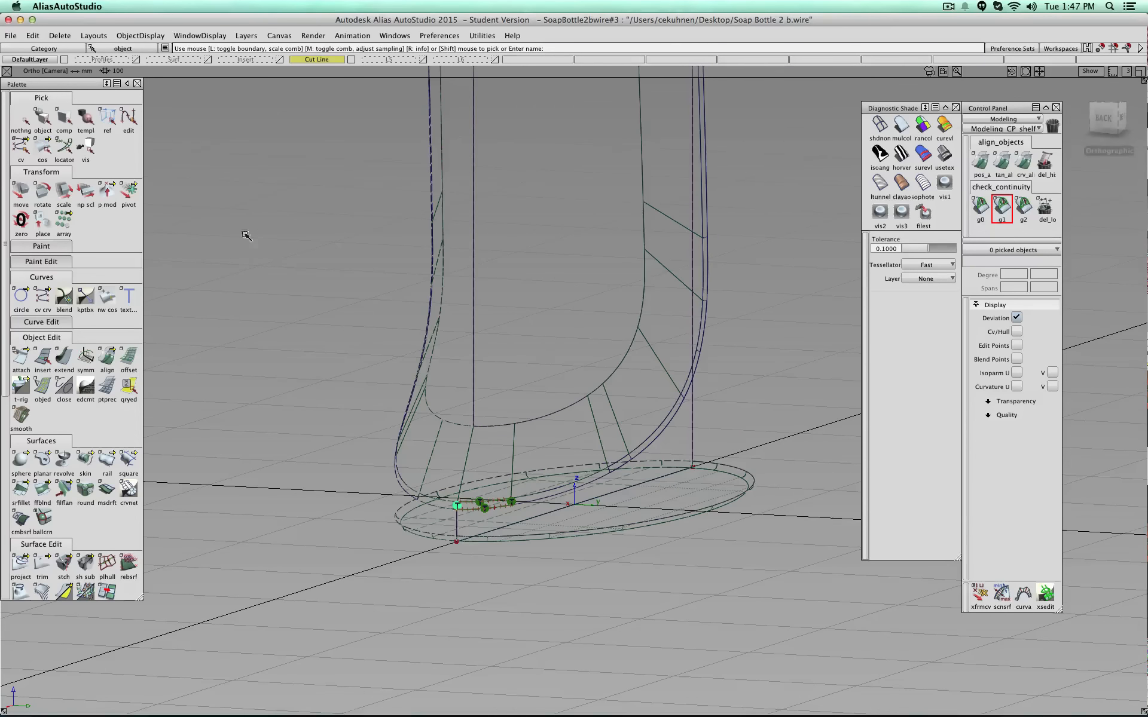
- Examine the grip recess and its fillet in wireframe at both the bottom and upper ends
{"action": "left_click", "coordinate": [42, 118]}
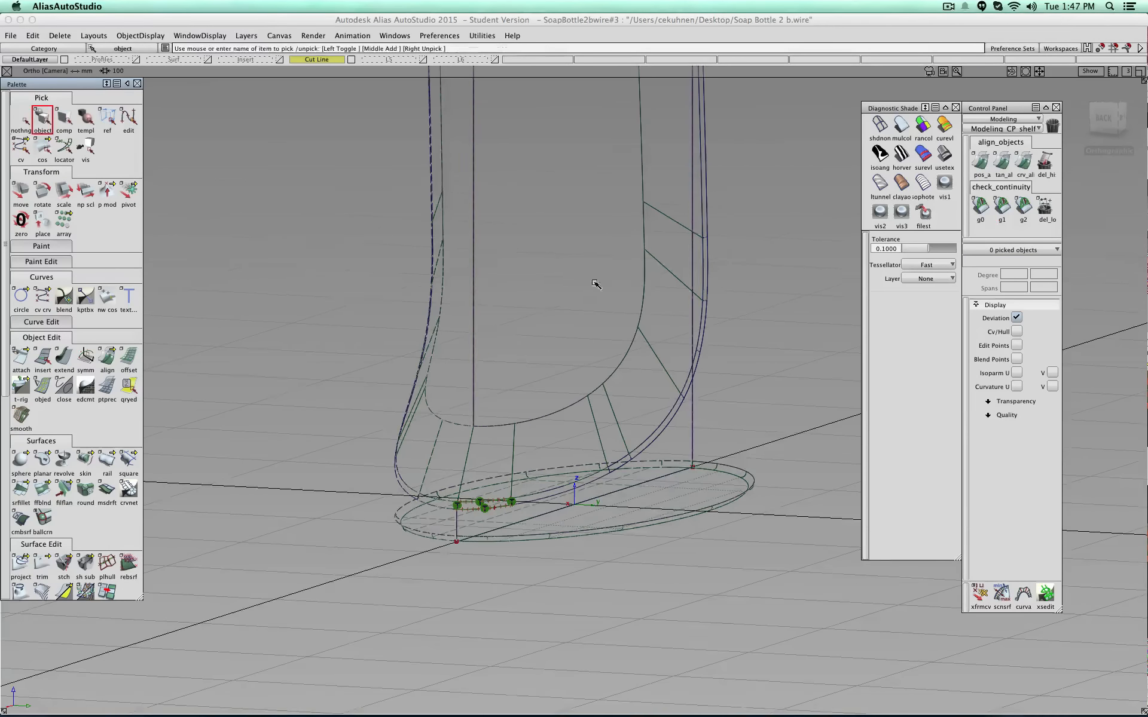
{"action": "left_click_drag", "start_coordinate": [596, 284], "coordinate": [609, 253], "text": "alt+shift"}
{"action": "middle_click_drag", "start_coordinate": [608, 253], "coordinate": [496, 547], "text": "alt+shift"}
{"action": "right_click_drag", "start_coordinate": [579, 351], "coordinate": [592, 310], "text": "alt+shift"}
{"action": "left_click_drag", "start_coordinate": [592, 309], "coordinate": [572, 242], "text": "alt+shift"}
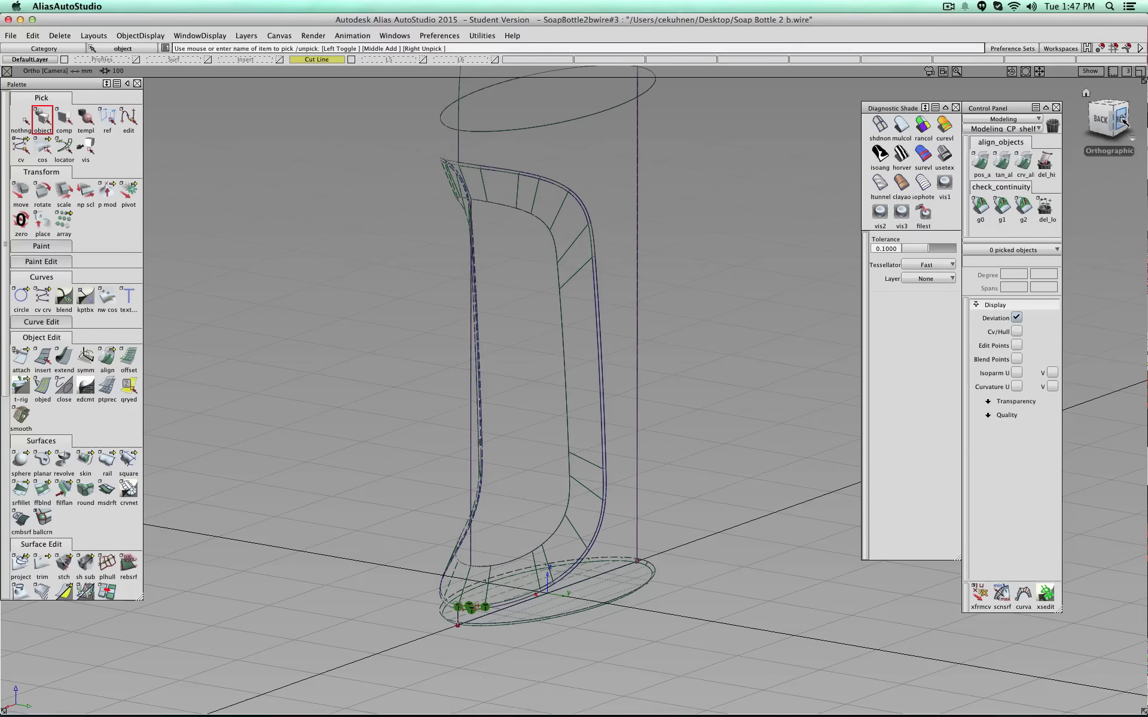
{"action": "left_click", "coordinate": [1120, 119]}
{"action": "left_click_drag", "start_coordinate": [554, 241], "coordinate": [645, 279], "text": "alt+shift"}
{"action": "right_click_drag", "start_coordinate": [645, 280], "coordinate": [668, 183], "text": "alt+shift"}
{"action": "middle_click_drag", "start_coordinate": [668, 183], "coordinate": [624, 407], "text": "alt+shift"}
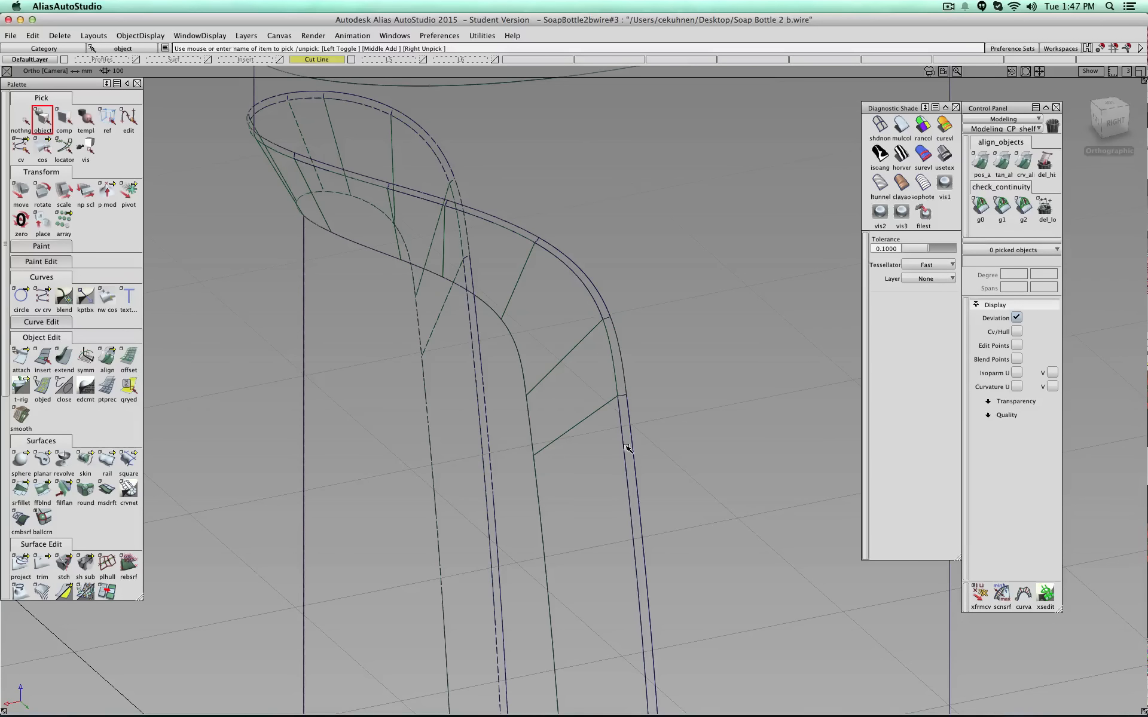
{"action": "scroll", "coordinate": [626, 447], "scroll_direction": "down", "scroll_amount": 8}
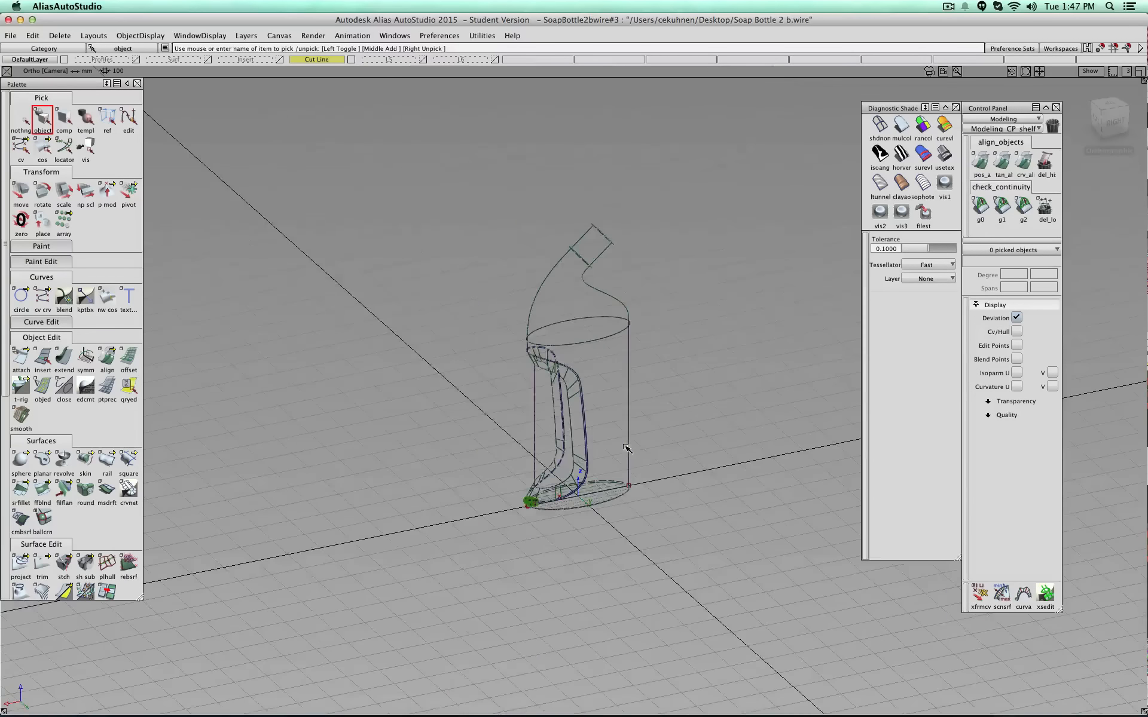
{"action": "left_click_drag", "start_coordinate": [626, 448], "coordinate": [417, 385], "text": "alt+shift"}
- Shade the bottle and examine the fillet around the recess, focusing on the segments along its upper rim
{"action": "right_click_drag", "start_coordinate": [343, 198], "coordinate": [365, 197], "text": "ctrl+shift"}
{"action": "scroll", "coordinate": [365, 197], "scroll_direction": "down", "scroll_amount": 2}
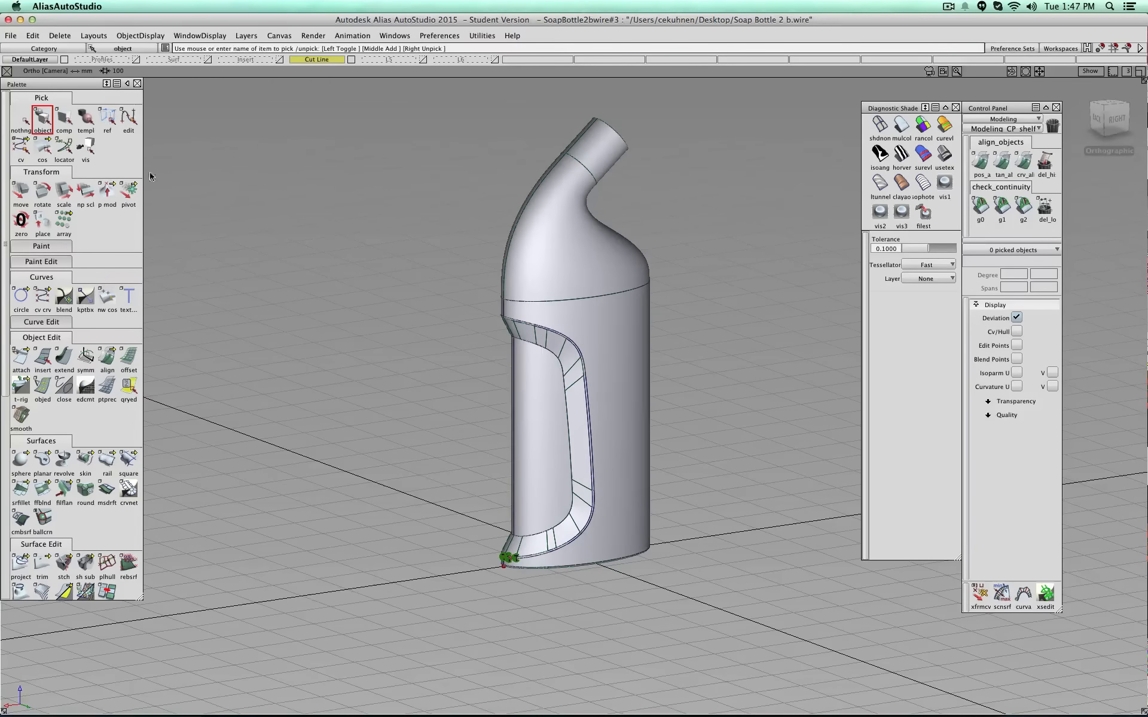
{"action": "left_click_drag", "start_coordinate": [451, 379], "coordinate": [653, 299], "text": "alt+shift"}
{"action": "middle_click_drag", "start_coordinate": [556, 436], "coordinate": [583, 231], "text": "alt+shift"}
{"action": "scroll", "coordinate": [583, 231], "scroll_direction": "up", "scroll_amount": 3}
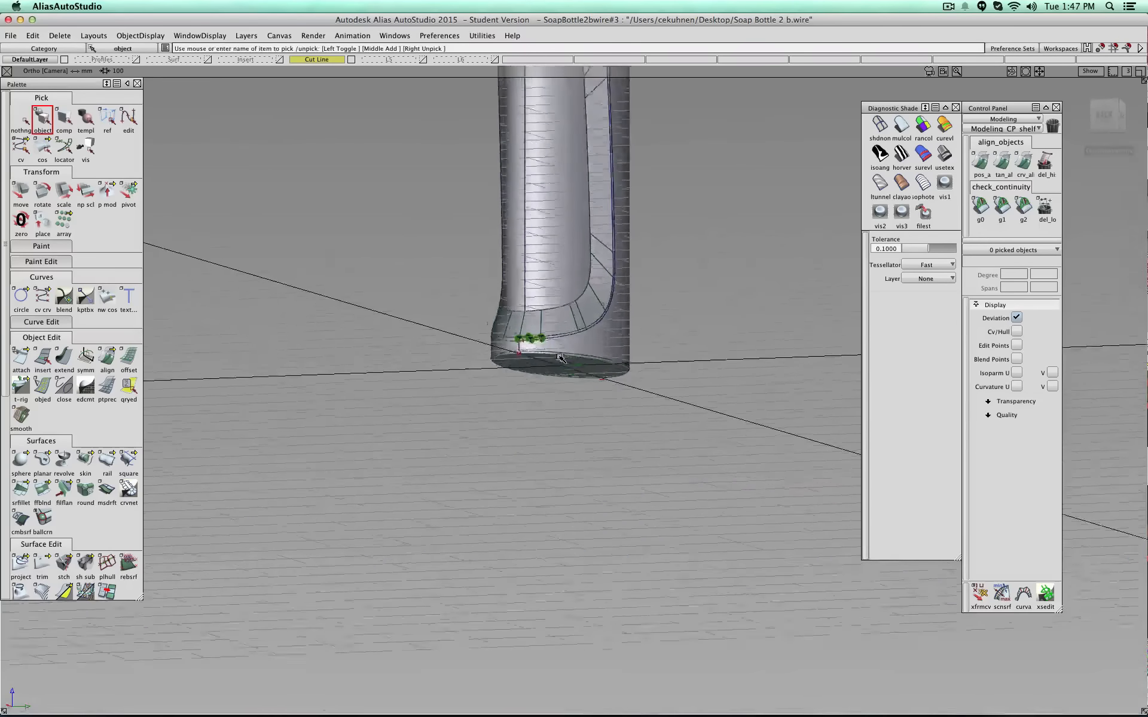
{"action": "scroll", "coordinate": [583, 232], "scroll_direction": "down", "scroll_amount": 2}
{"action": "left_click_drag", "start_coordinate": [583, 232], "coordinate": [616, 309], "text": "alt+shift"}
{"action": "middle_click_drag", "start_coordinate": [628, 239], "coordinate": [620, 305], "text": "alt+shift"}
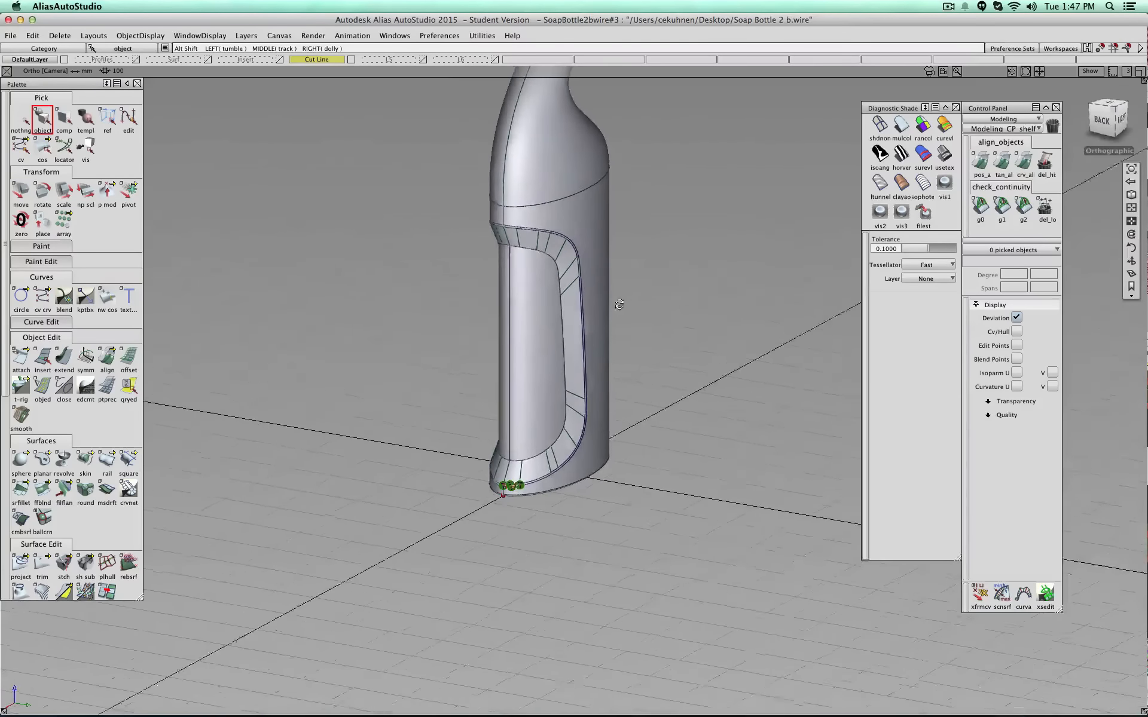
{"action": "left_click_drag", "start_coordinate": [620, 305], "coordinate": [618, 279], "text": "alt+shift"}
{"action": "scroll", "coordinate": [618, 279], "scroll_direction": "up", "scroll_amount": 3}
{"action": "middle_click_drag", "start_coordinate": [500, 119], "coordinate": [448, 309], "text": "alt+shift"}
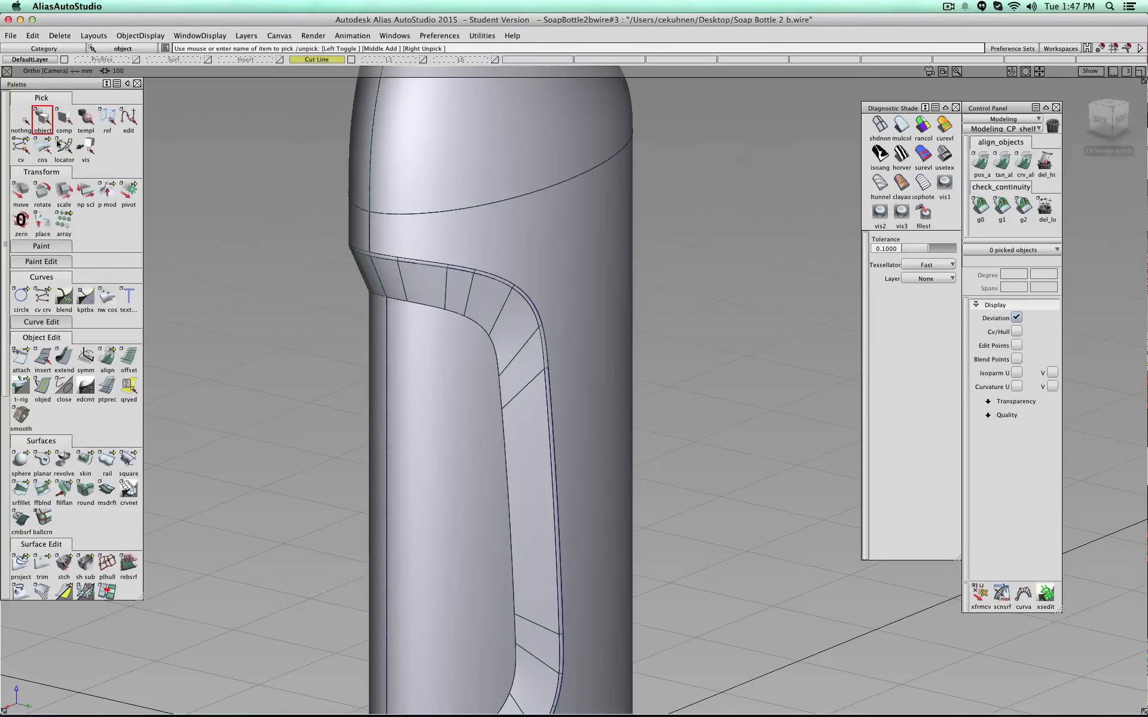
{"action": "scroll", "coordinate": [541, 287], "scroll_direction": "up", "scroll_amount": 3}
{"action": "scroll", "coordinate": [541, 287], "scroll_direction": "down", "scroll_amount": 1}
{"action": "scroll", "coordinate": [541, 287], "scroll_direction": "up", "scroll_amount": 3}
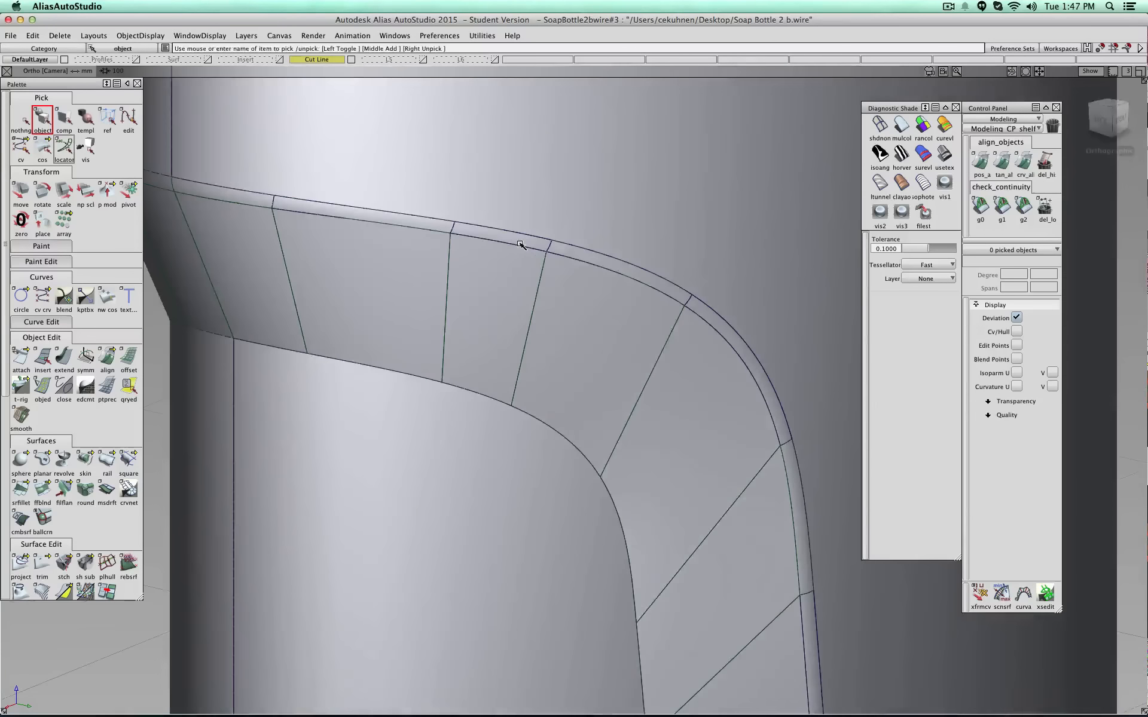
{"action": "middle_click_drag", "start_coordinate": [517, 240], "coordinate": [548, 325], "text": "alt+shift"}
- Save the file and delete the construction history of all the bottle's objects
{"action": "key", "text": "super+s"}
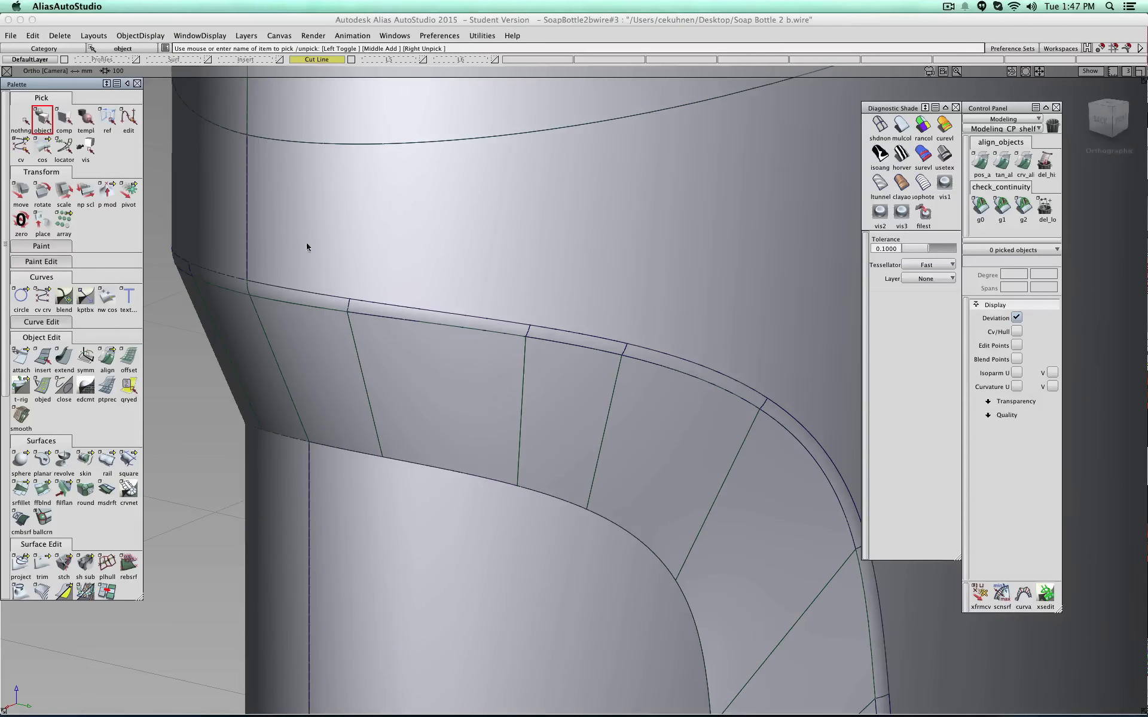
{"action": "left_click", "coordinate": [588, 341]}
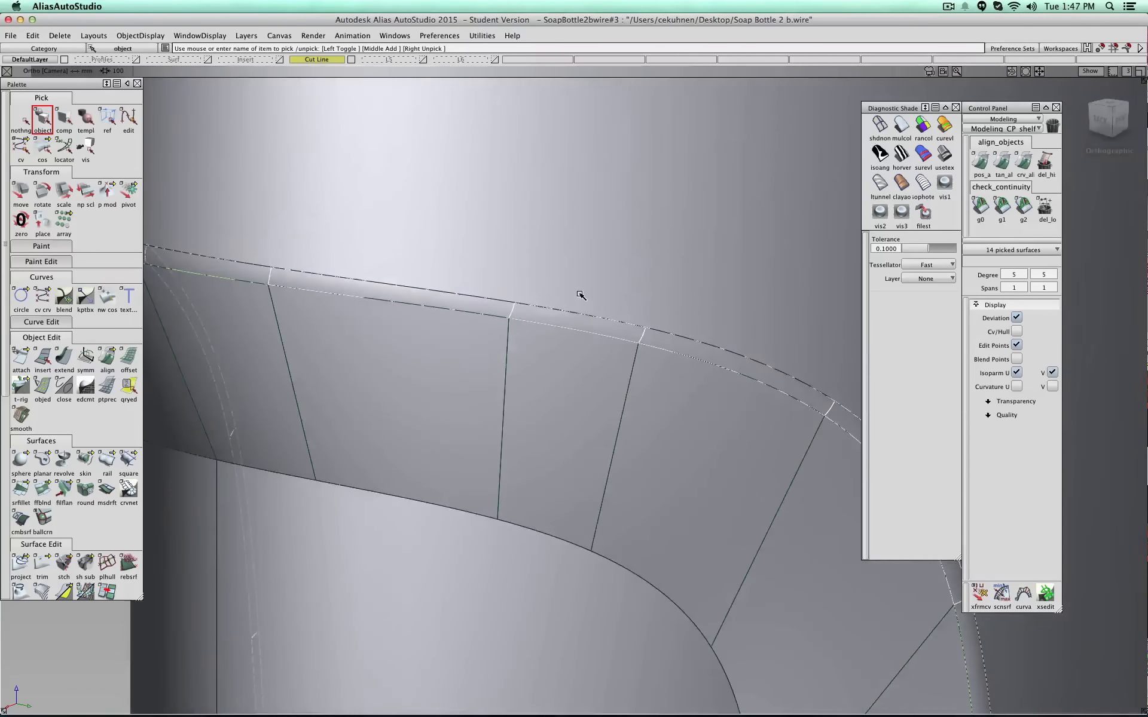
{"action": "scroll", "coordinate": [585, 299], "scroll_direction": "down", "scroll_amount": 4}
{"action": "scroll", "coordinate": [586, 300], "scroll_direction": "down", "scroll_amount": 8}
{"action": "mouse_move", "coordinate": [453, 292]}
{"action": "left_mouse_down", "text": "ctrl+shift"}
{"action": "mouse_move", "coordinate": [437, 294]}
{"action": "mouse_move", "coordinate": [458, 270]}
{"action": "mouse_move", "coordinate": [458, 298]}
{"action": "left_mouse_up", "text": "ctrl+shift"}
{"action": "left_click_drag", "start_coordinate": [428, 187], "coordinate": [708, 616]}
{"action": "left_click", "coordinate": [60, 36]}
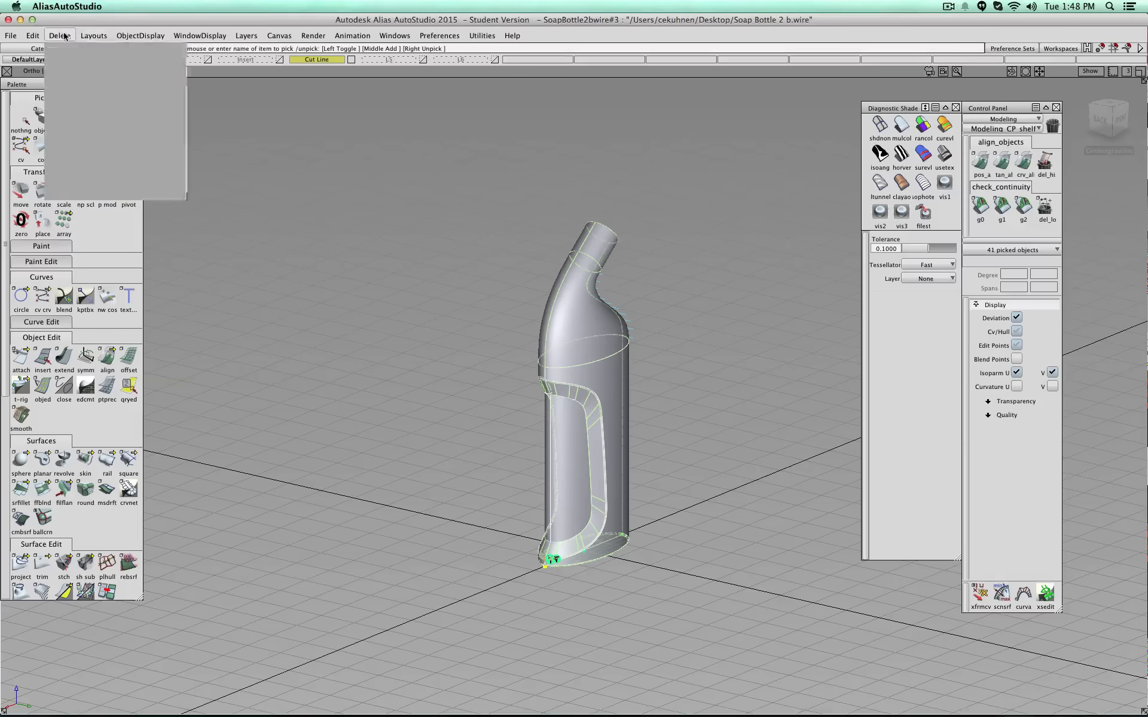
{"action": "left_click", "coordinate": [72, 64]}
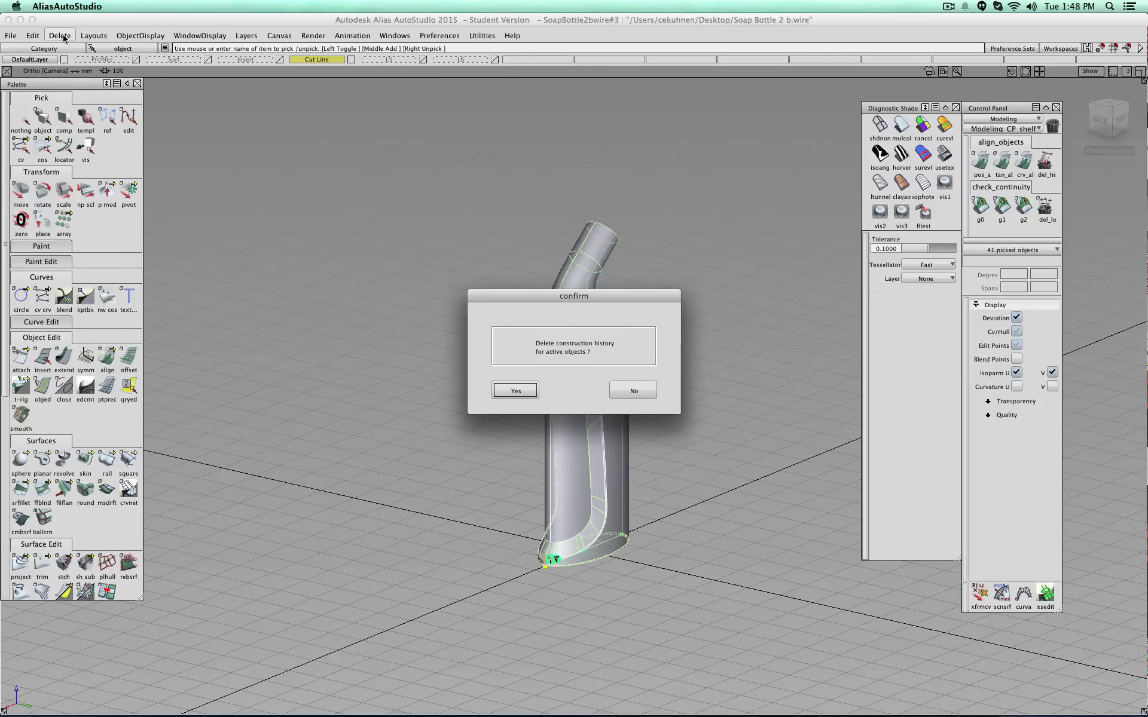
{"action": "left_click", "coordinate": [505, 394]}
- Ungroup the selected bottle objects with the Delete Node method, reselect the whole bottle, and clear the selection
{"action": "scroll", "coordinate": [405, 289], "scroll_direction": "up", "scroll_amount": 3}
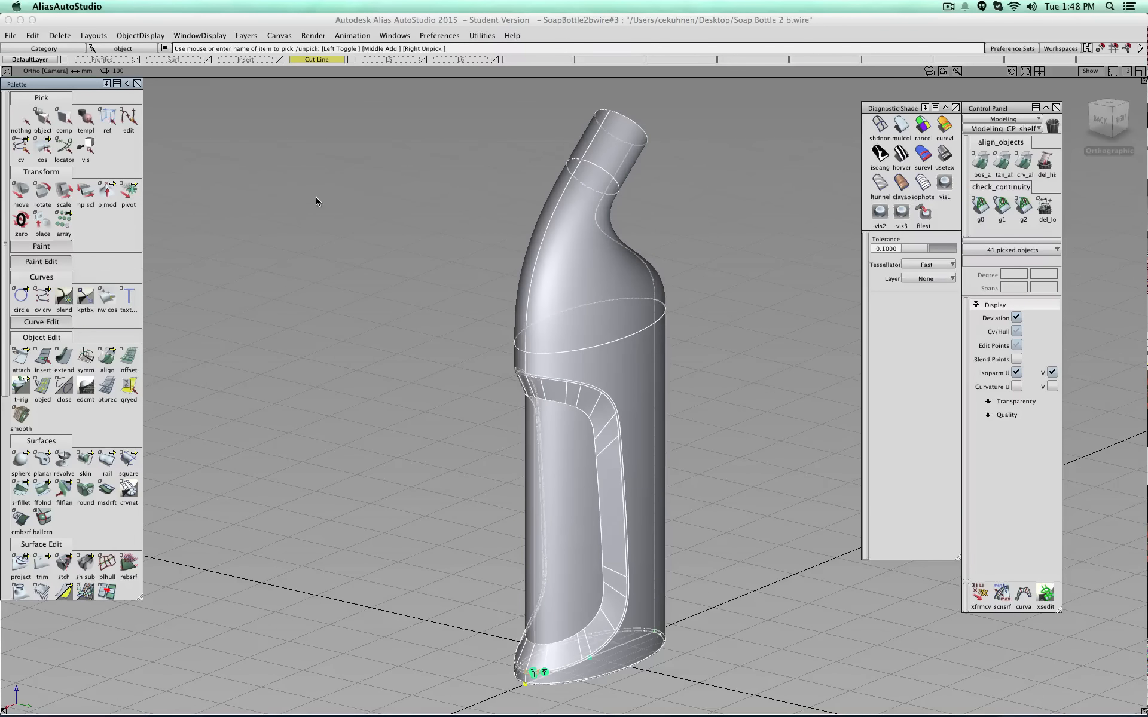
{"action": "key", "text": "u"}
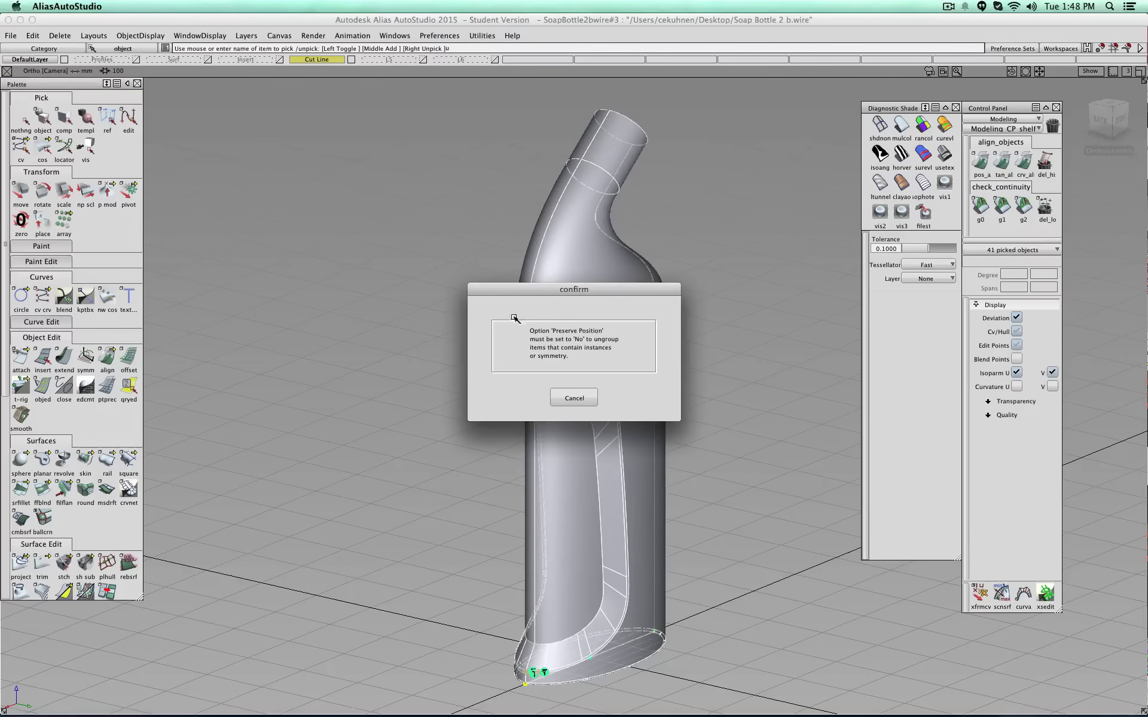
{"action": "left_click", "coordinate": [576, 399]}
{"action": "left_click", "coordinate": [35, 36]}
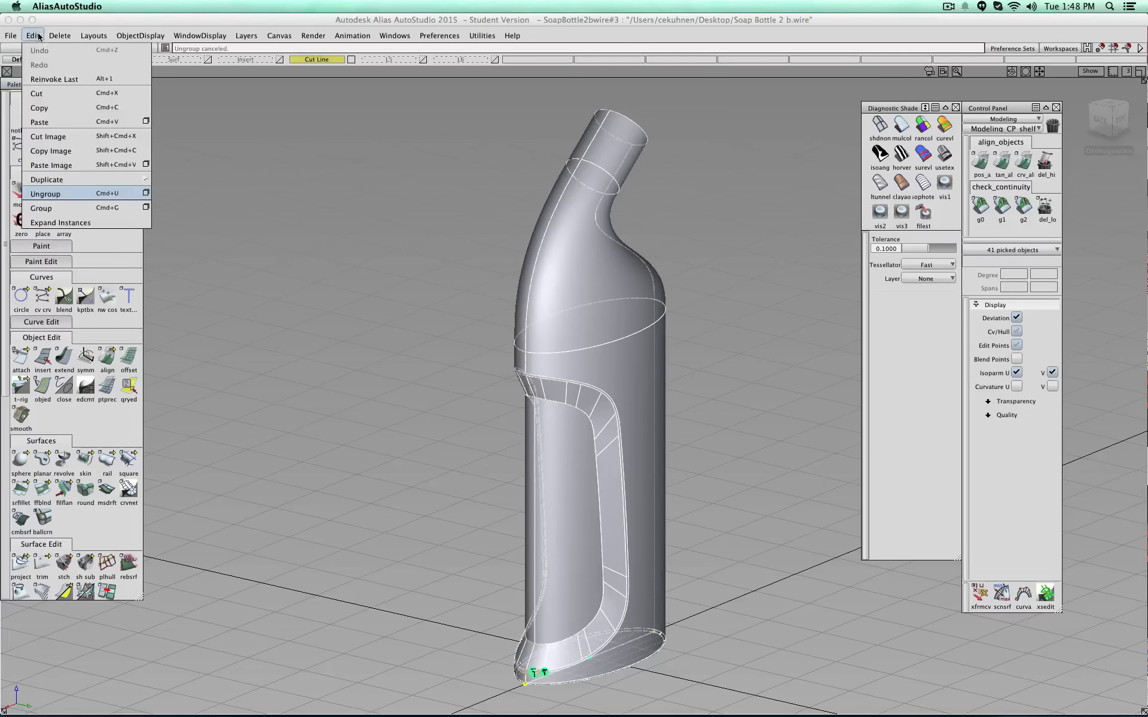
{"action": "left_click", "coordinate": [146, 193]}
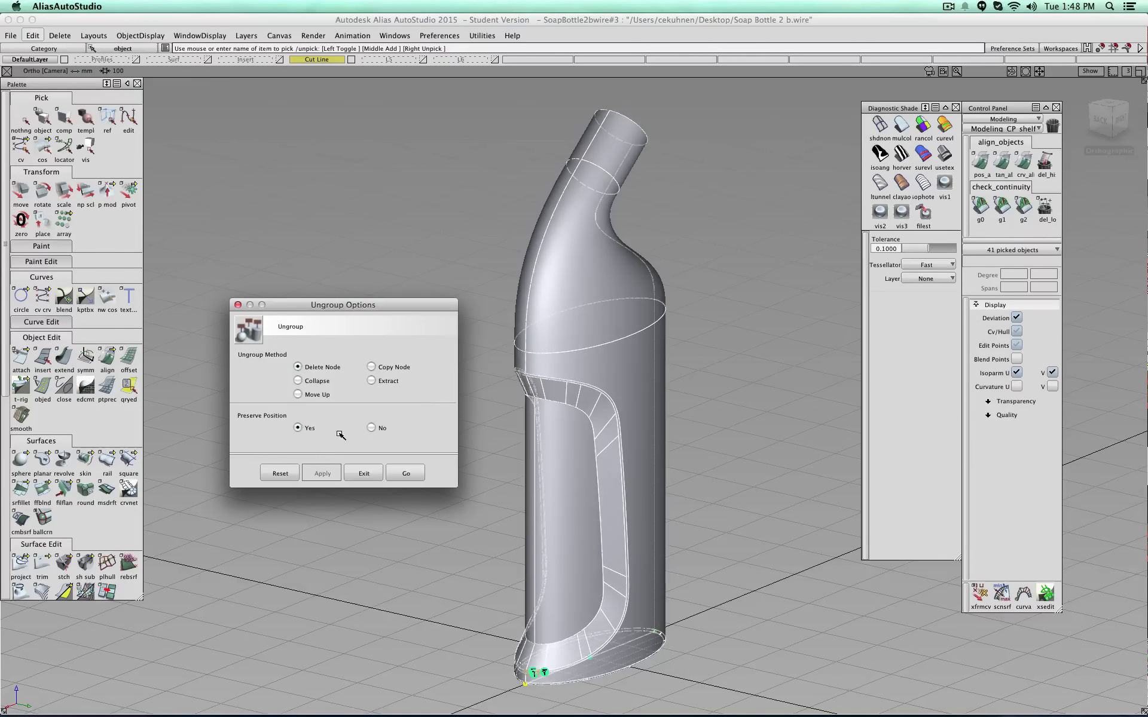
{"action": "left_click", "coordinate": [409, 473]}
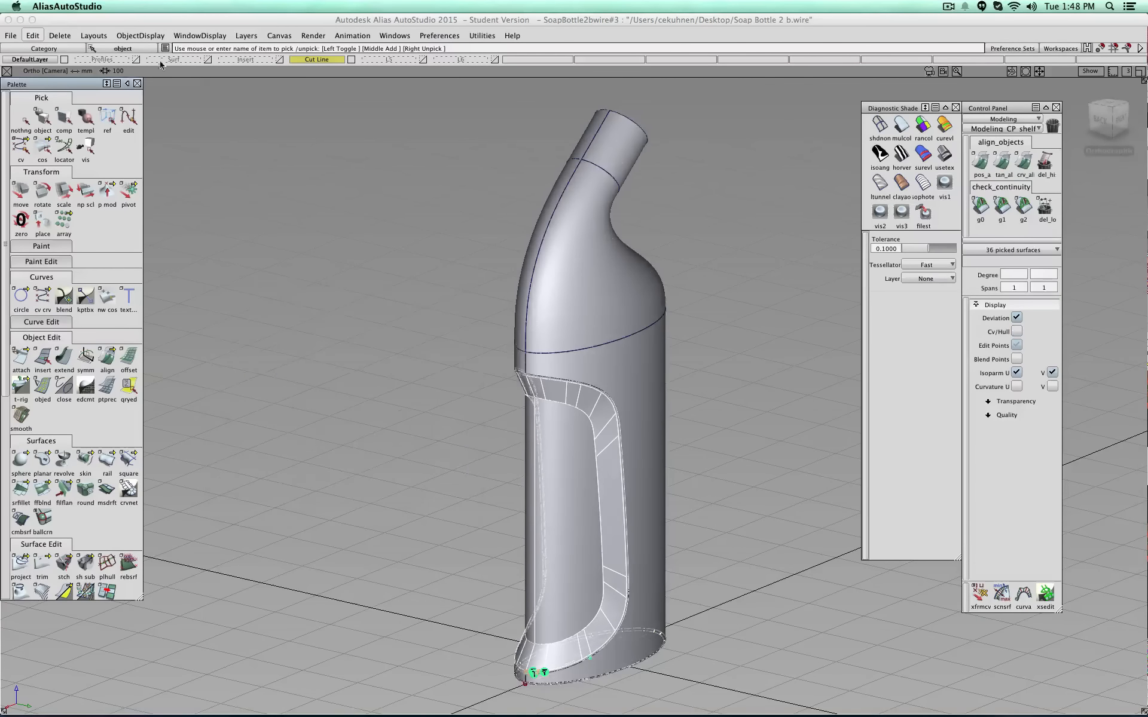
{"action": "scroll", "coordinate": [408, 205], "scroll_direction": "down", "scroll_amount": 3}
{"action": "left_click", "coordinate": [43, 119]}
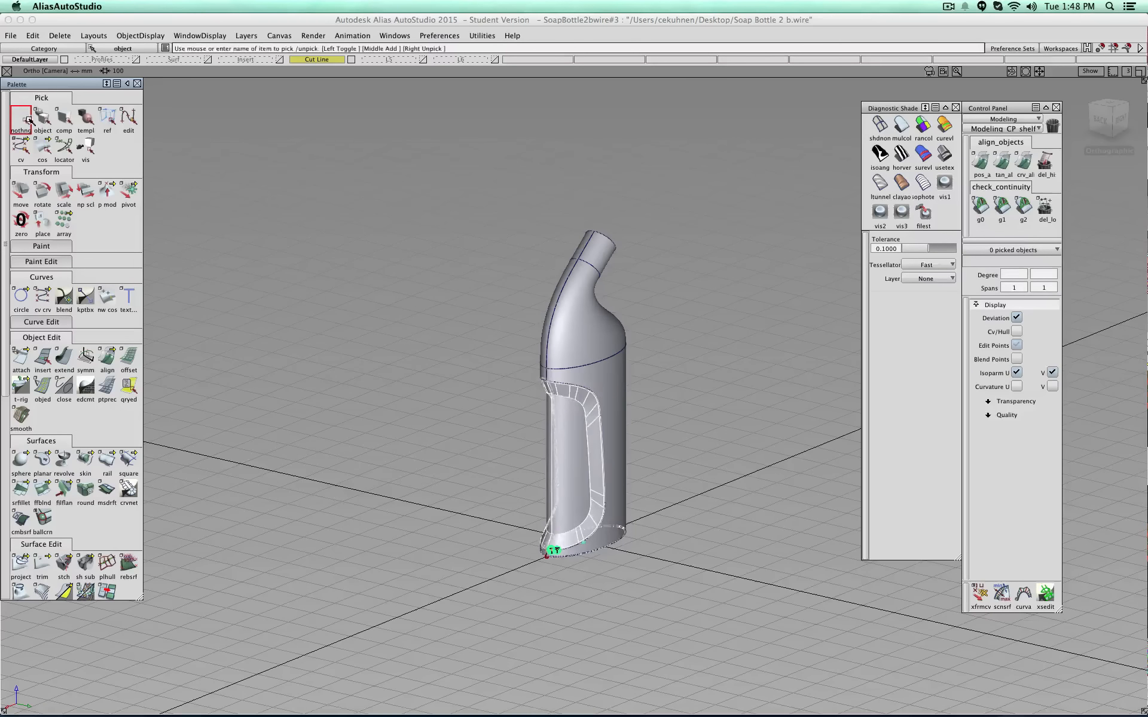
{"action": "left_click_drag", "start_coordinate": [408, 199], "coordinate": [713, 623]}
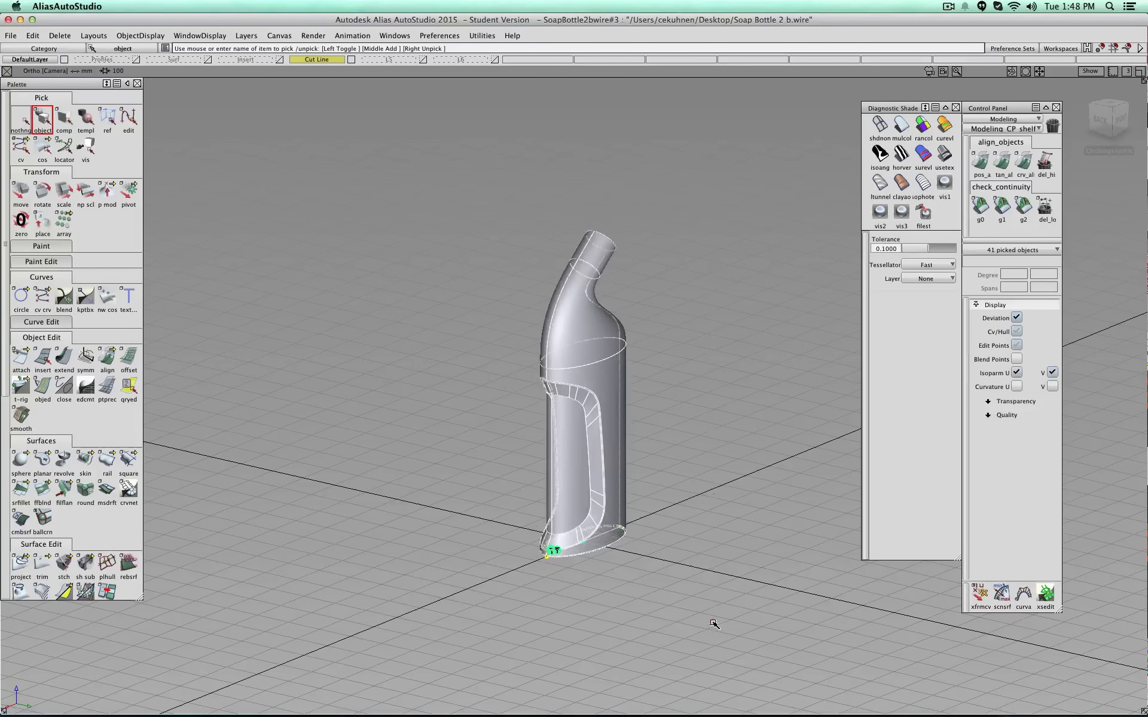
{"action": "left_click", "coordinate": [714, 623]}
- Delete the short fillet segment on the recess's upper rim, just before the rounded corner
{"action": "right_click_drag", "start_coordinate": [714, 624], "coordinate": [533, 325], "text": "alt+shift"}
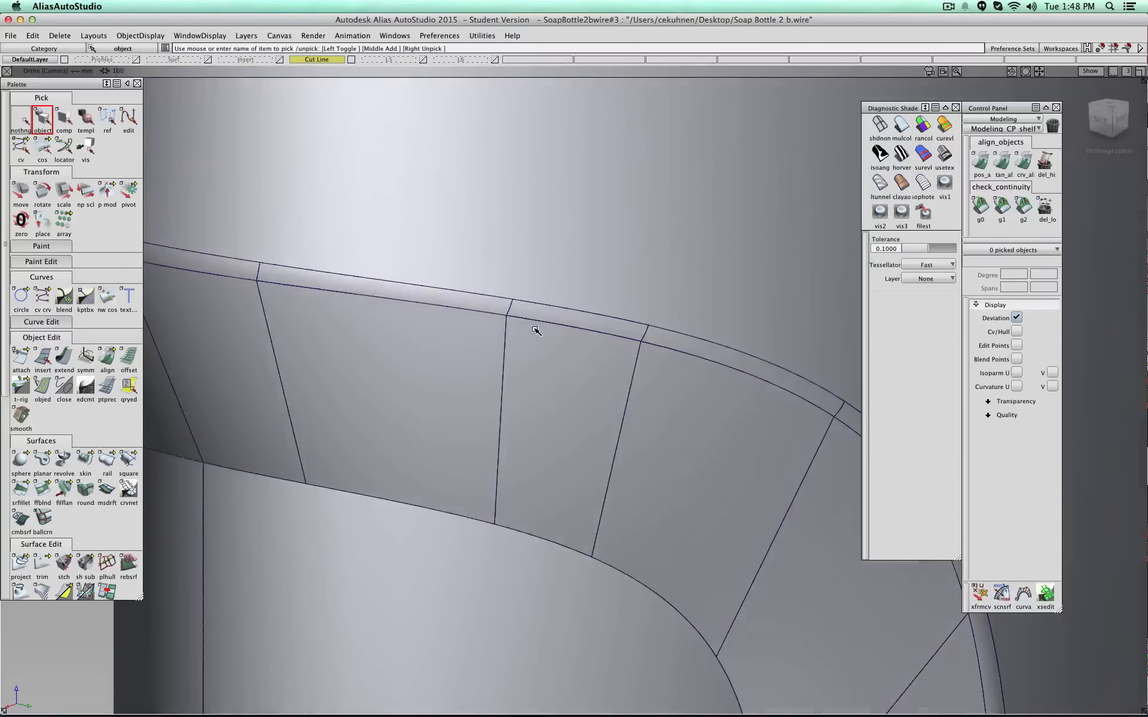
{"action": "left_click", "coordinate": [540, 311]}
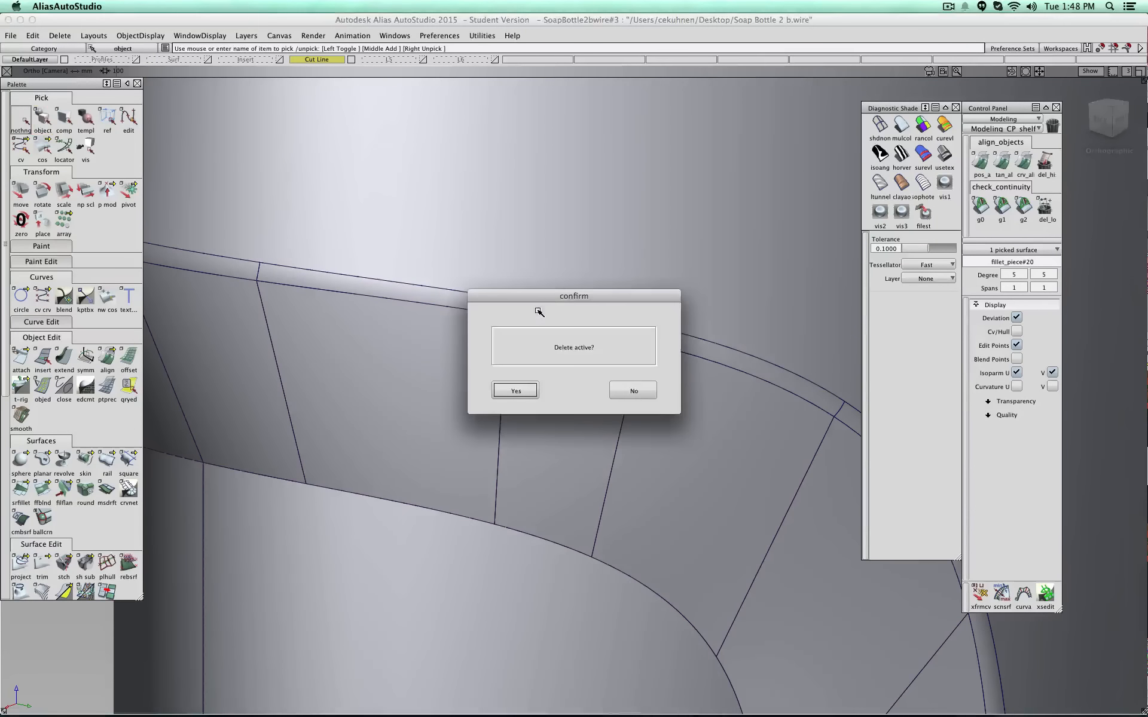
{"action": "key", "text": "Return"}
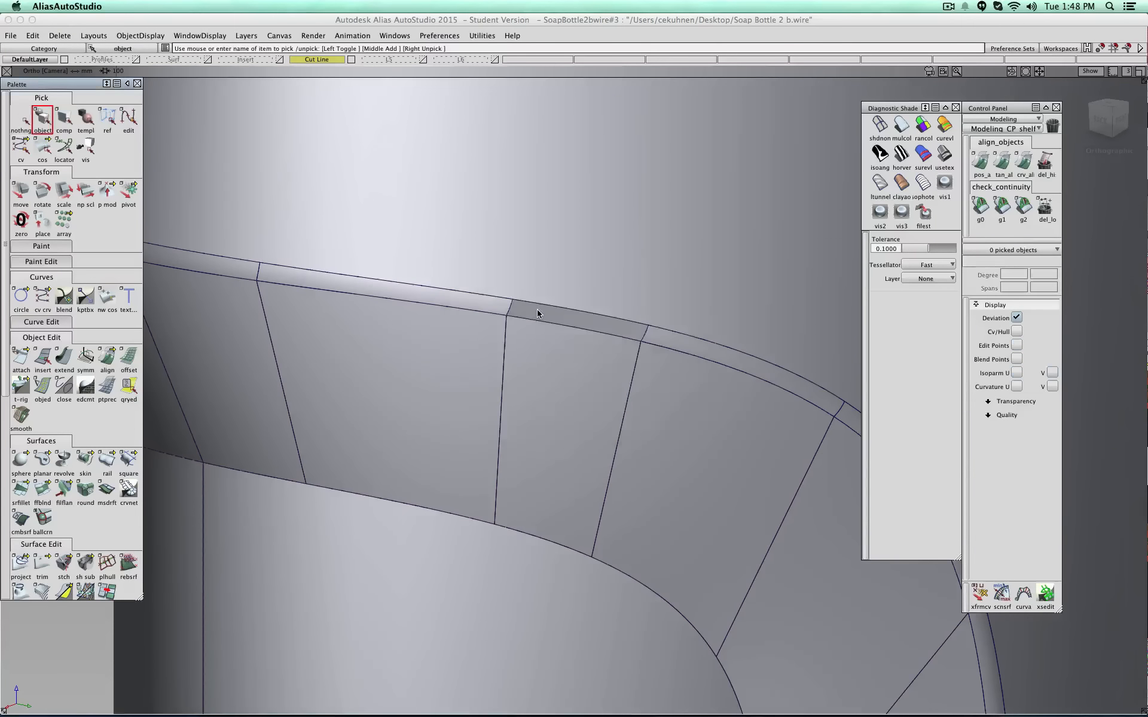
- Fill the gap in the upper rim's fillet with a Square surface from its four bounding edges and shade it
{"action": "left_click", "coordinate": [127, 459]}
{"action": "left_click", "coordinate": [512, 310]}
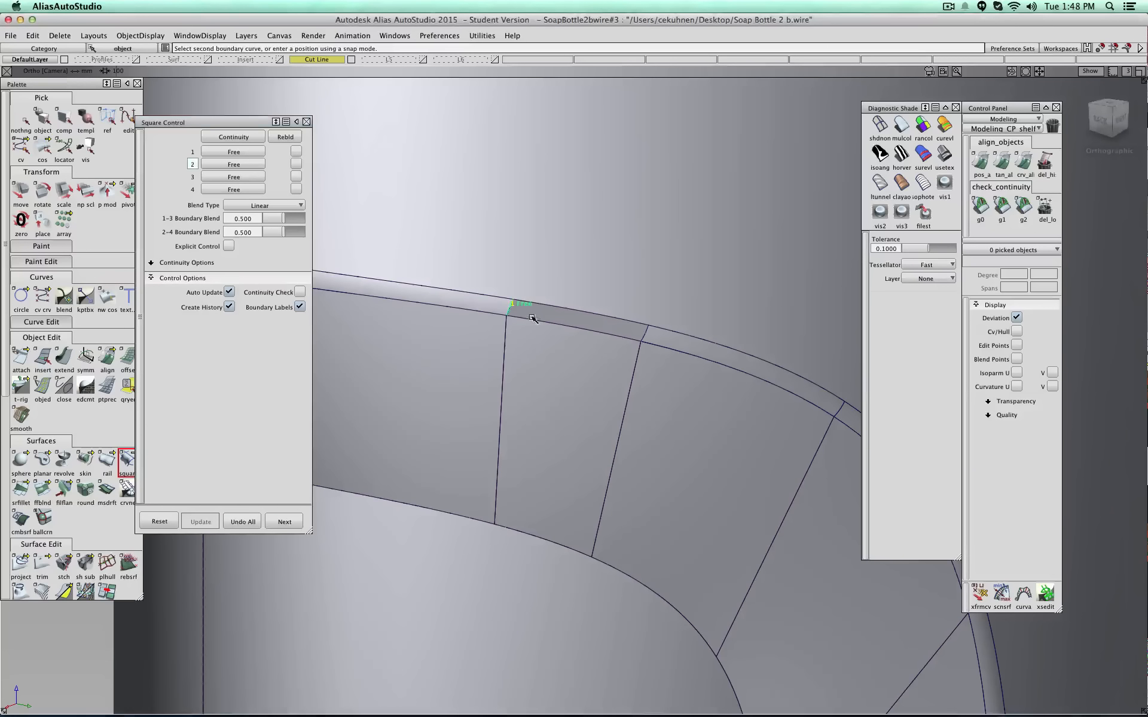
{"action": "left_click", "coordinate": [608, 330]}
{"action": "left_click", "coordinate": [646, 338]}
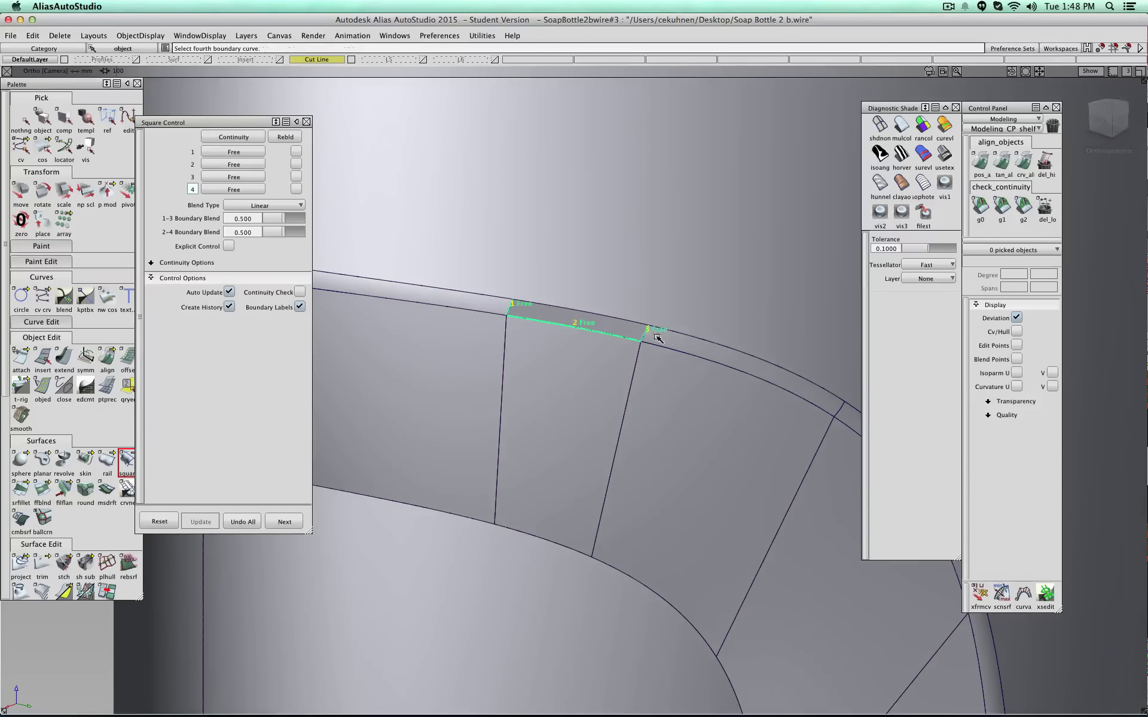
{"action": "left_click", "coordinate": [631, 324]}
{"action": "right_click_drag", "start_coordinate": [550, 281], "coordinate": [557, 275], "text": "alt+shift"}
{"action": "left_click", "coordinate": [902, 127]}
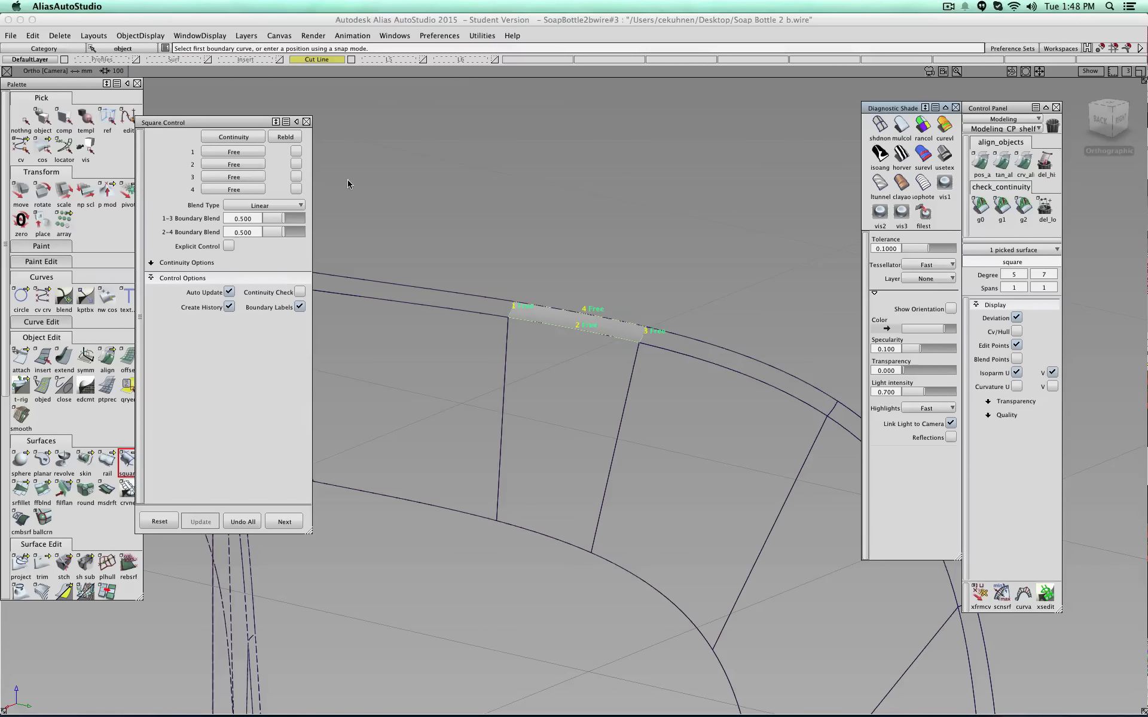
- Set the continuity of all four Square surface boundaries to G1 Tangent
{"action": "left_click", "coordinate": [234, 151]}
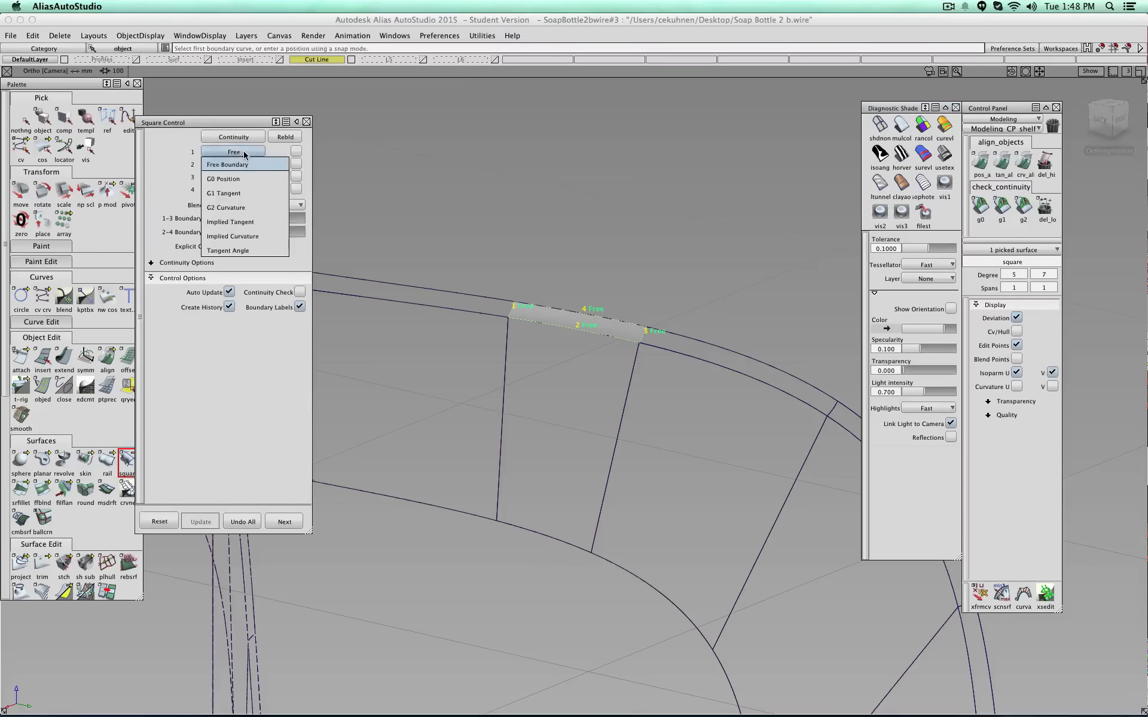
{"action": "left_click", "coordinate": [245, 194]}
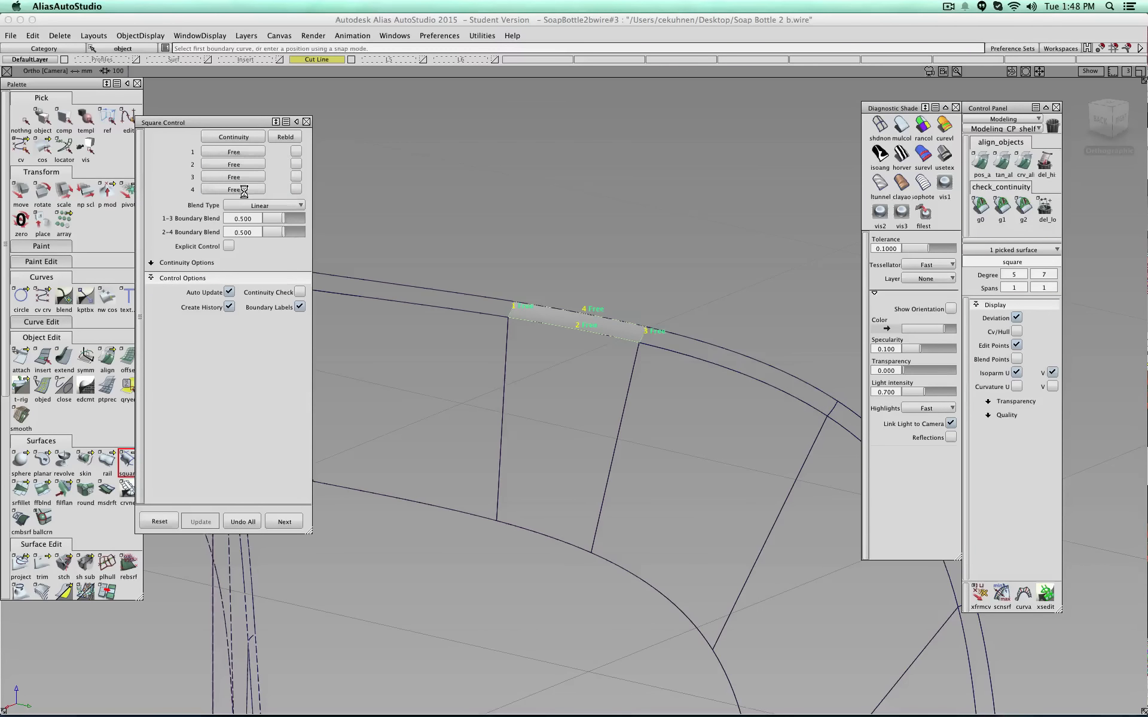
{"action": "left_click", "coordinate": [224, 166]}
{"action": "left_click", "coordinate": [224, 207]}
{"action": "left_click", "coordinate": [234, 177]}
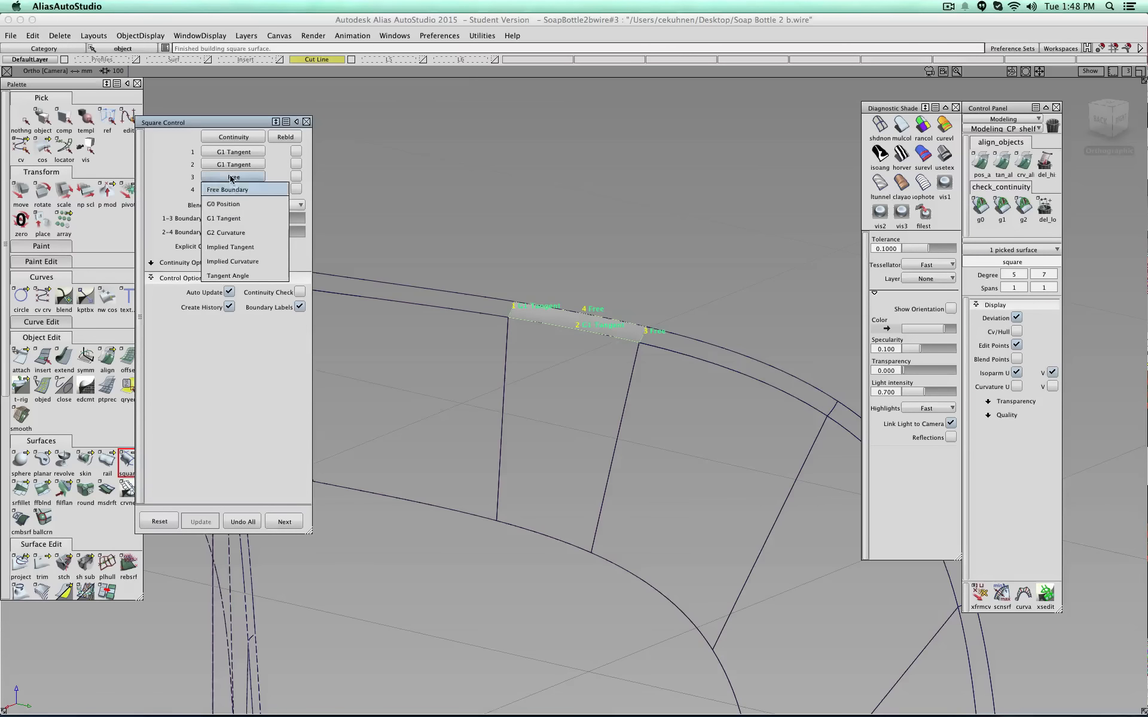
{"action": "left_click", "coordinate": [235, 217]}
{"action": "left_click", "coordinate": [234, 190]}
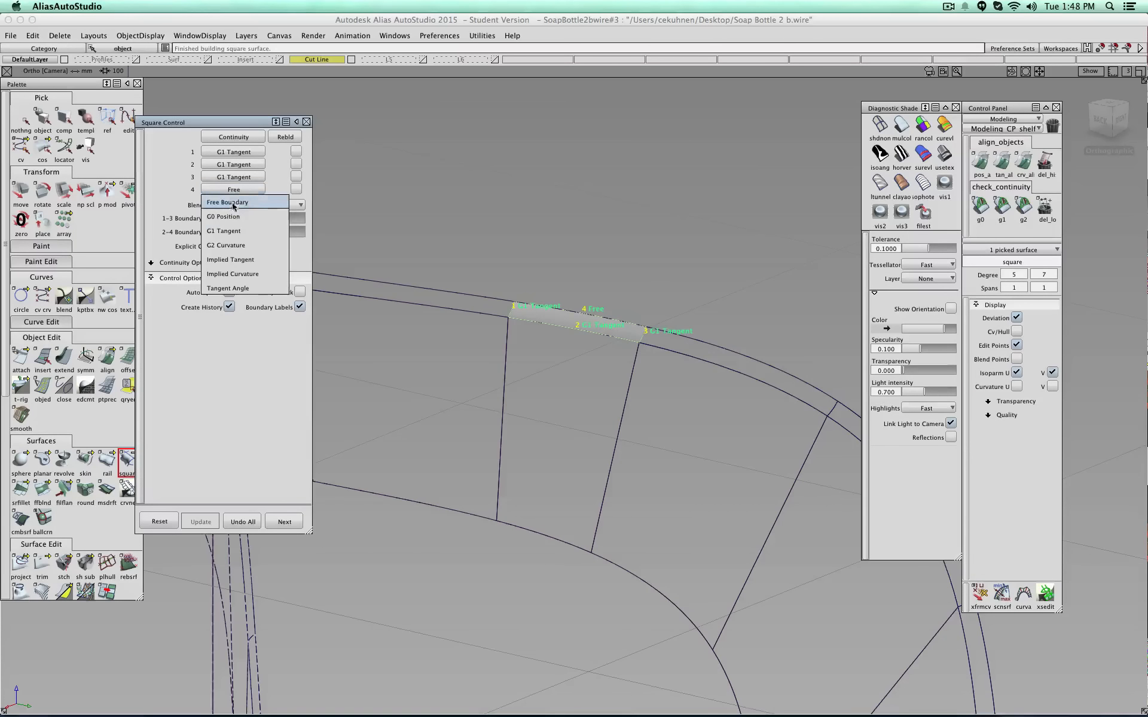
{"action": "left_click", "coordinate": [235, 230]}
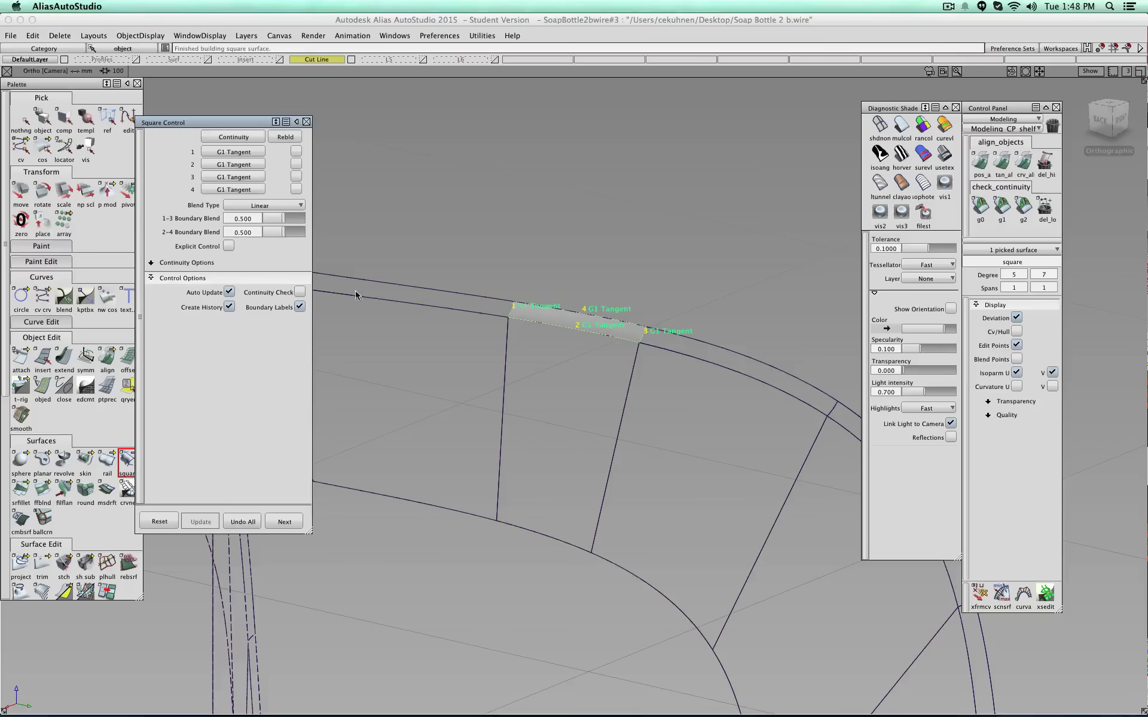
- Turn on the Square surface's continuity check and examine its boundaries from several angles
{"action": "left_click", "coordinate": [301, 291]}
{"action": "left_click_drag", "start_coordinate": [730, 288], "coordinate": [678, 287], "text": "alt+shift"}
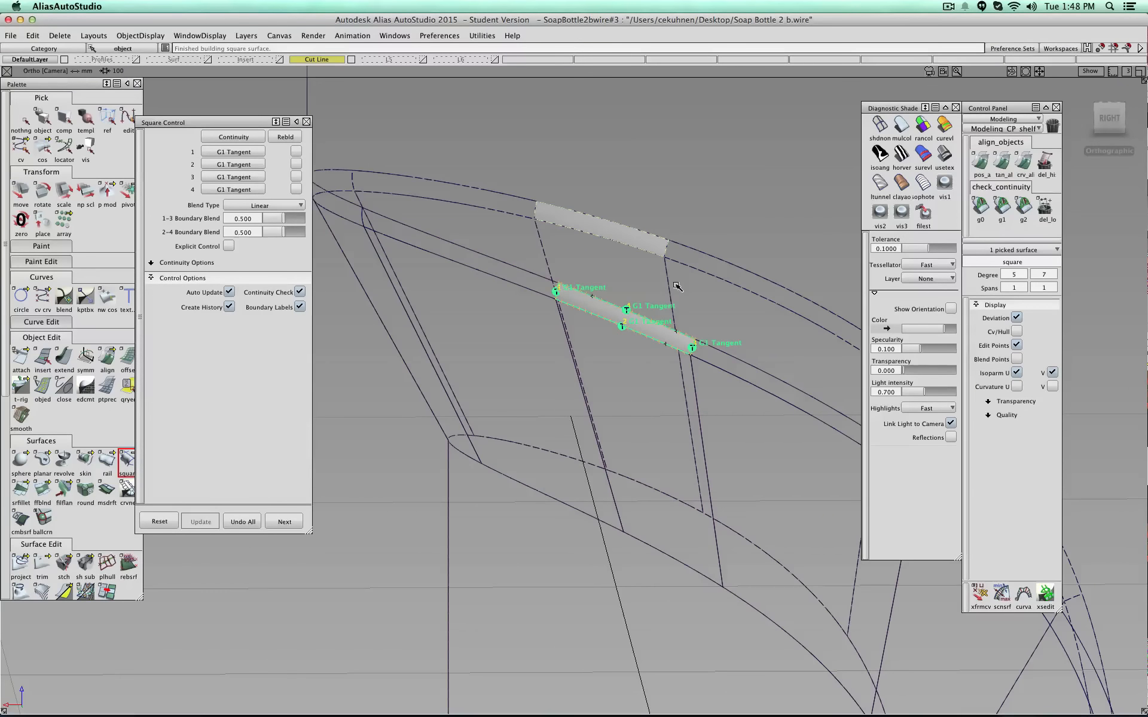
{"action": "scroll", "coordinate": [678, 287], "scroll_direction": "down", "scroll_amount": 3}
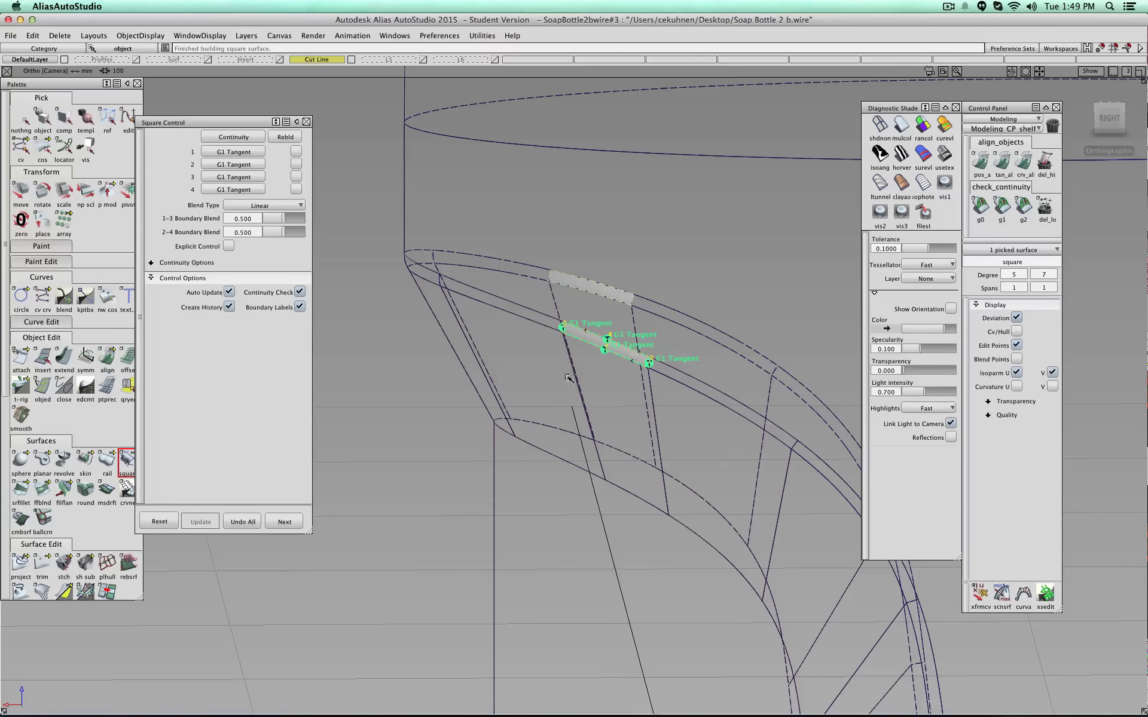
{"action": "scroll", "coordinate": [616, 324], "scroll_direction": "down", "scroll_amount": 6}
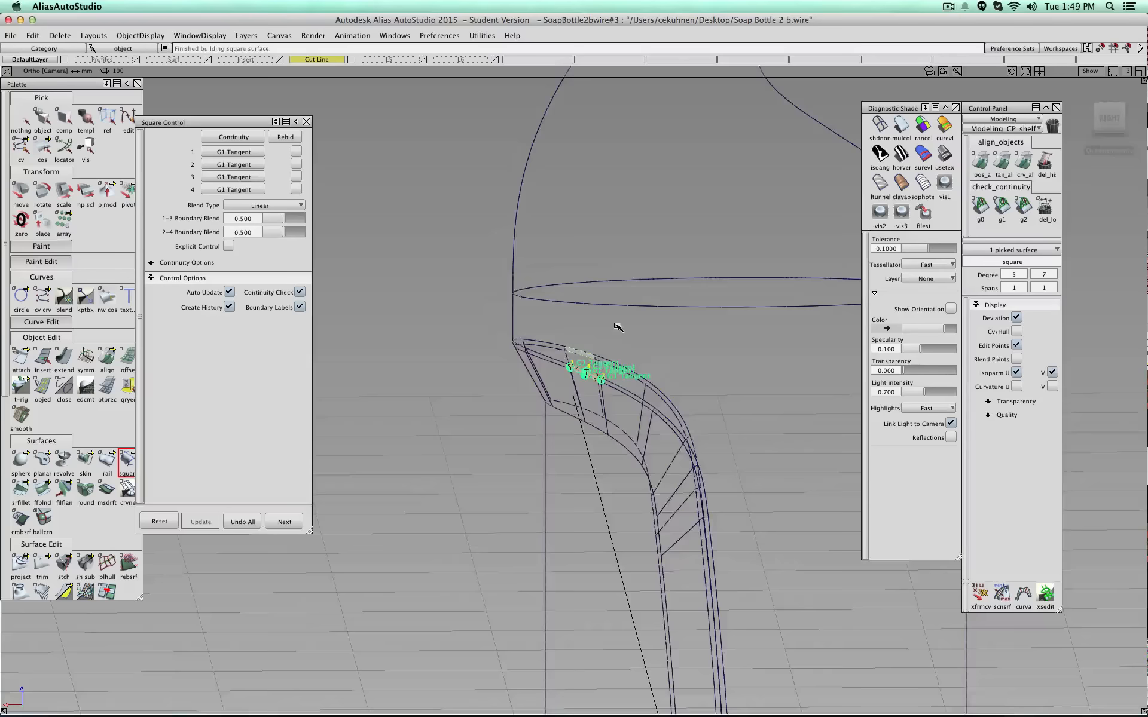
{"action": "left_click_drag", "start_coordinate": [617, 325], "coordinate": [697, 423], "text": "alt+shift"}
{"action": "middle_click_drag", "start_coordinate": [697, 422], "coordinate": [633, 290], "text": "alt+shift"}
{"action": "scroll", "coordinate": [635, 261], "scroll_direction": "down", "scroll_amount": 5}
- Clear the selection, apply multi-colour shading to the whole bottle, and view it from several sides
{"action": "left_click_drag", "start_coordinate": [465, 343], "coordinate": [467, 329], "text": "ctrl+shift"}
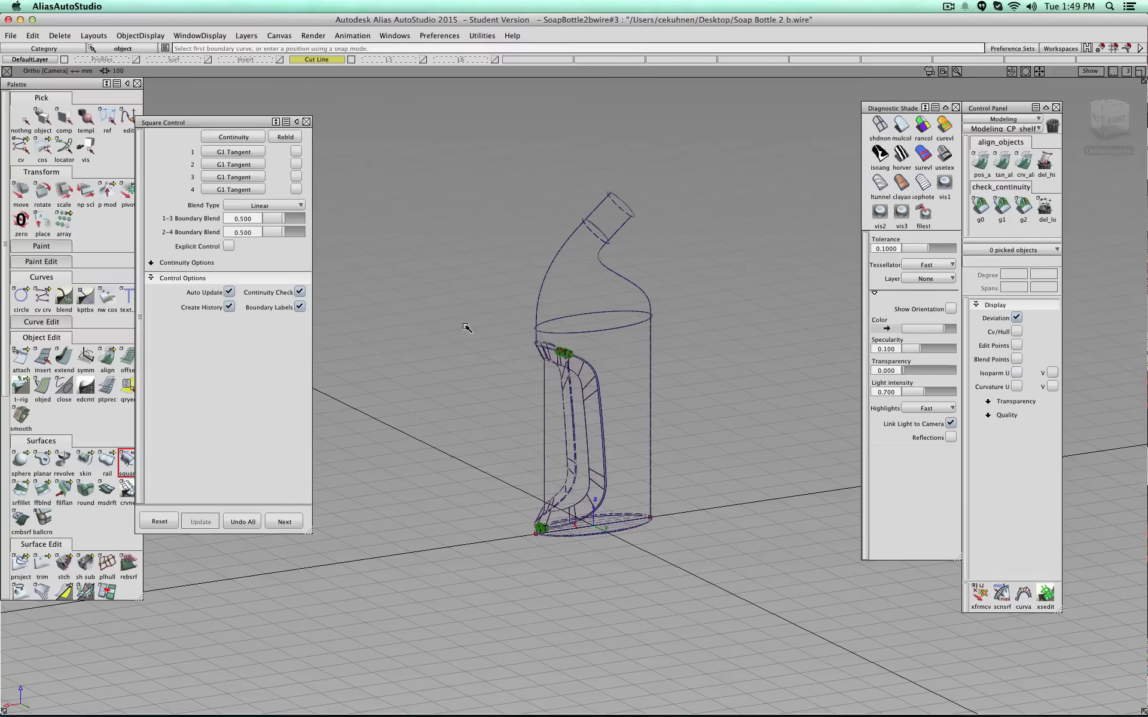
{"action": "left_click", "coordinate": [901, 126]}
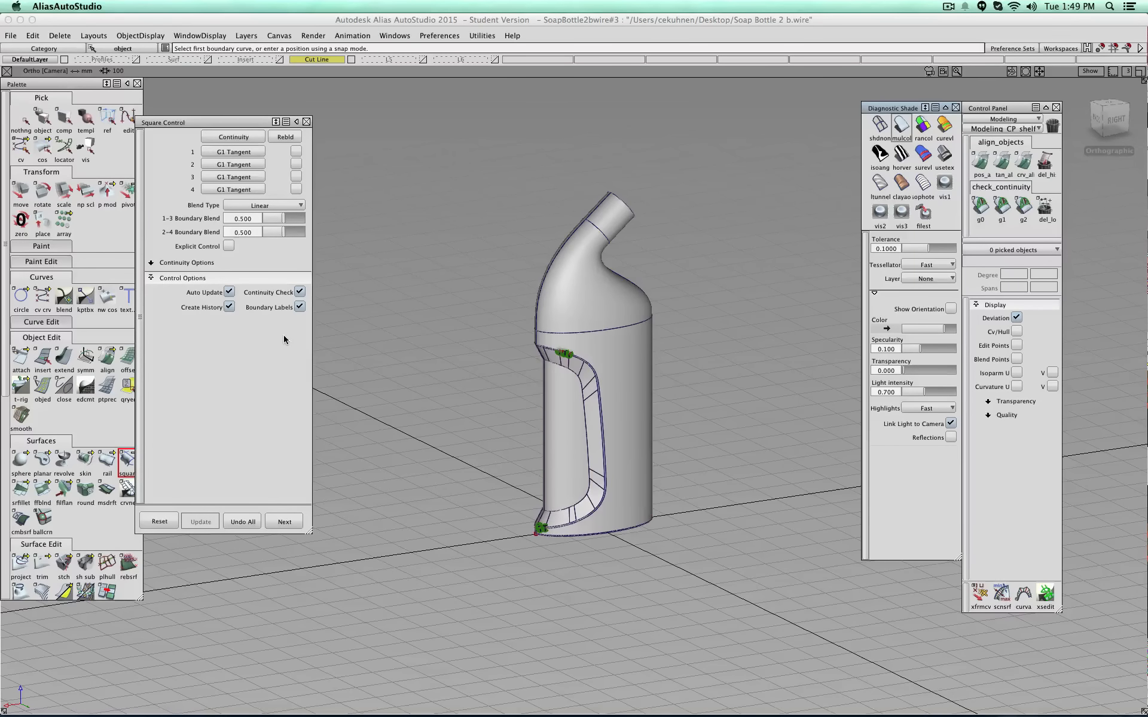
{"action": "left_click_drag", "start_coordinate": [673, 362], "coordinate": [510, 305], "text": "alt+shift"}
{"action": "left_click_drag", "start_coordinate": [127, 315], "coordinate": [402, 332], "text": "alt+shift"}
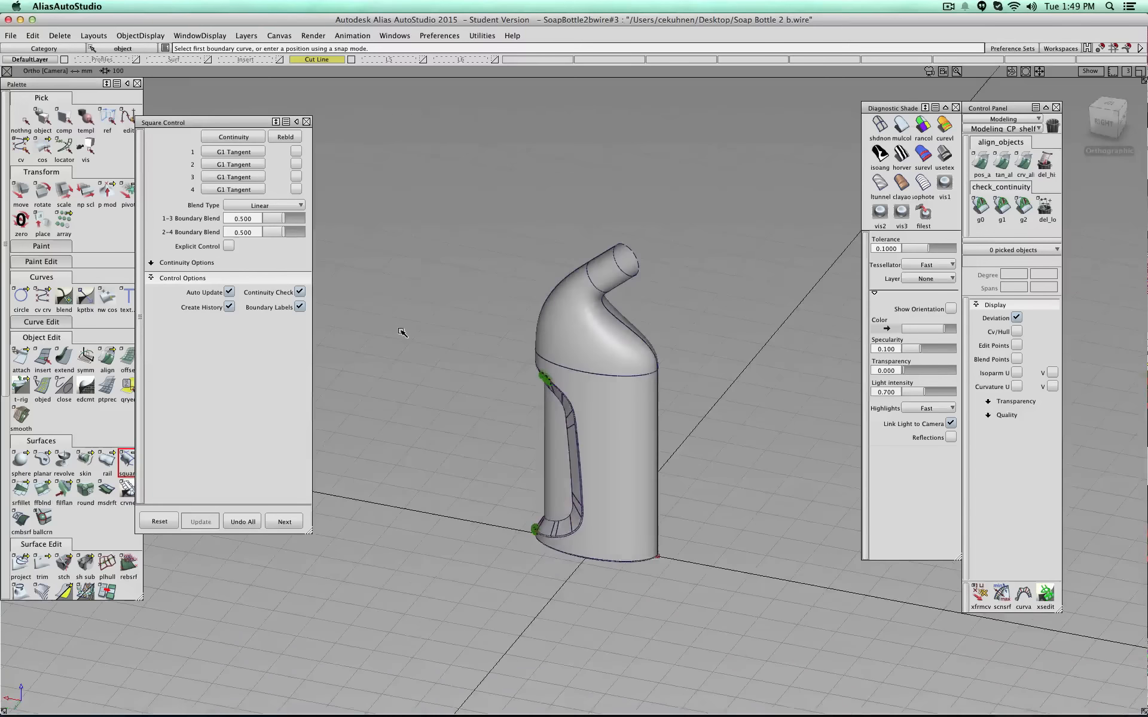